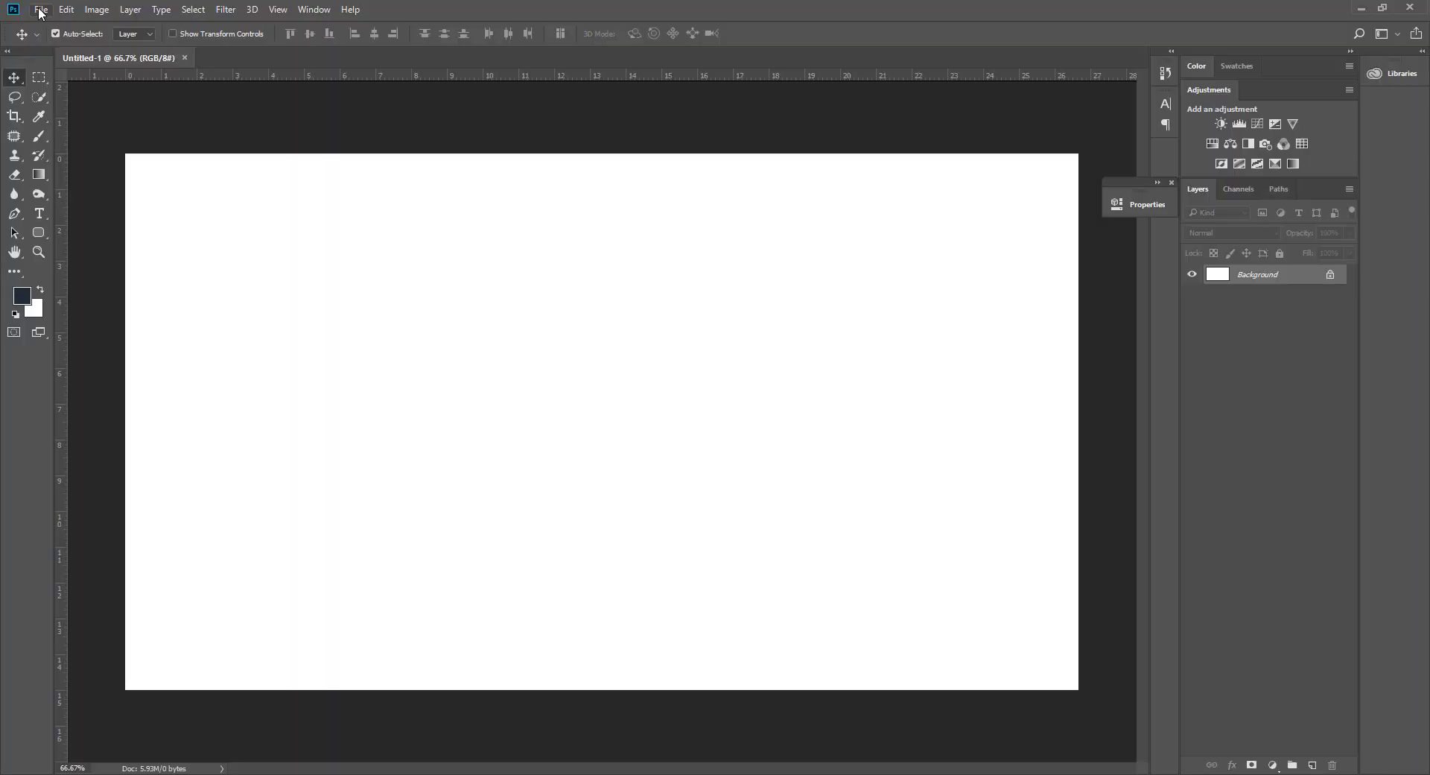
Open all nine images from the poster folder, then return to the blank Untitled-1 canvas.
{"action": "left_click", "coordinate": [36, 9]}
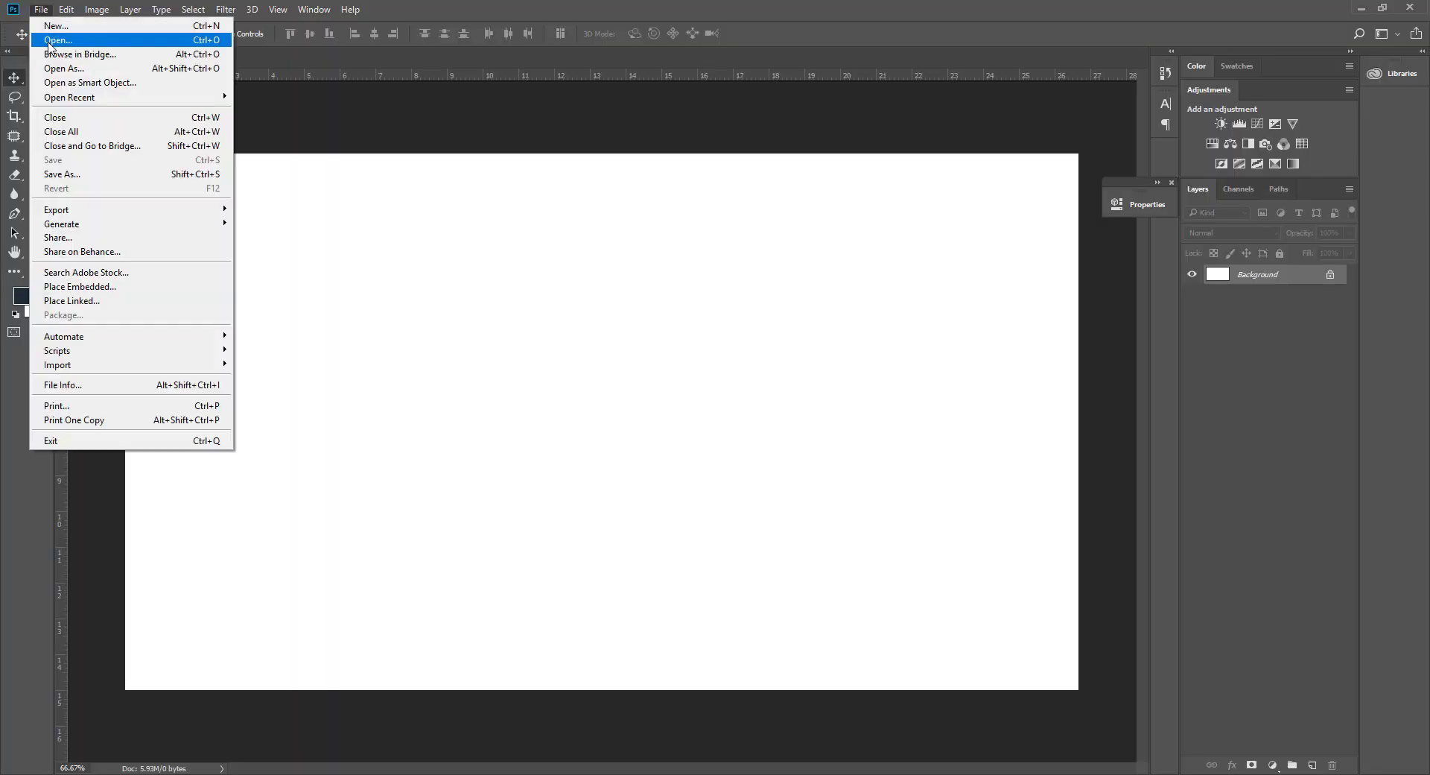
{"action": "left_click", "coordinate": [60, 36]}
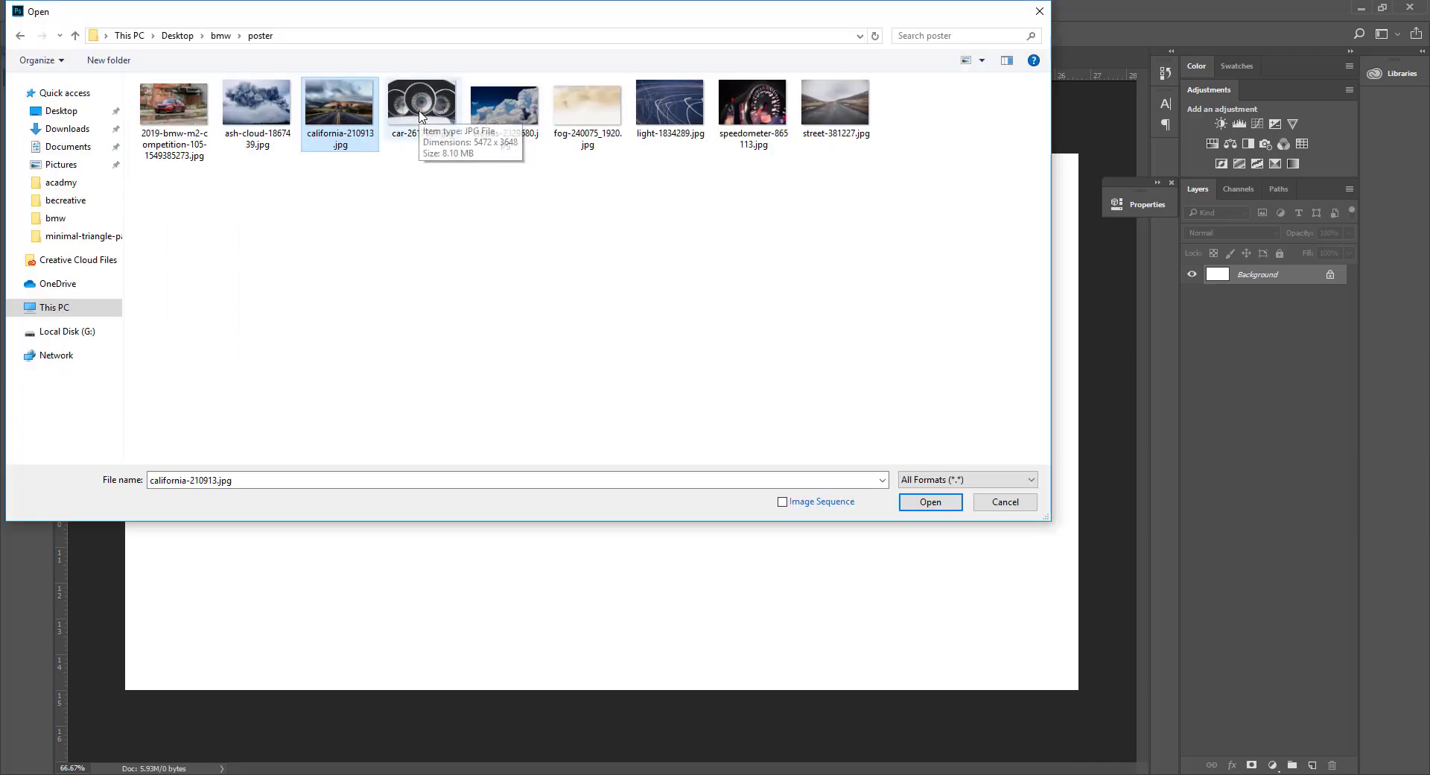
{"action": "key", "text": "ctrl+a"}
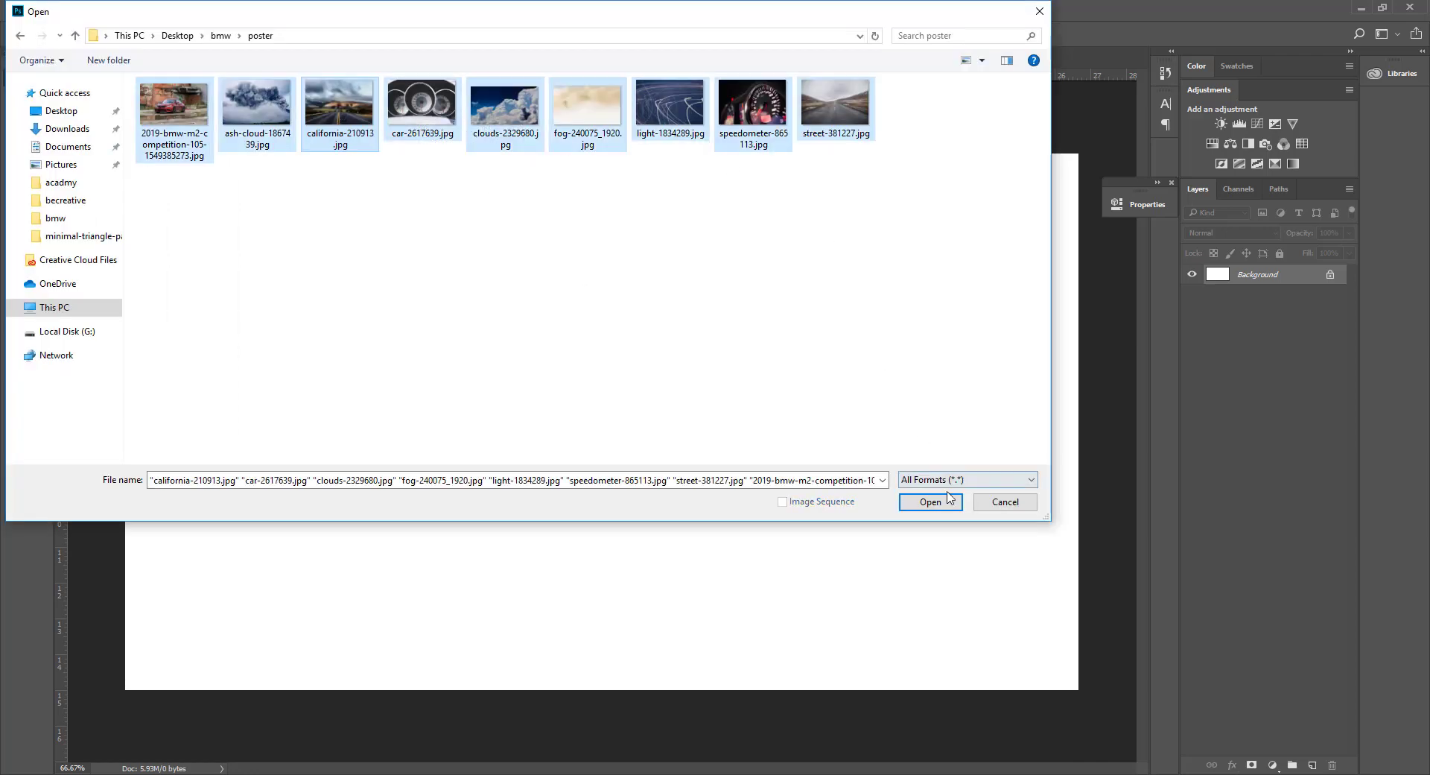
{"action": "left_click", "coordinate": [947, 500]}
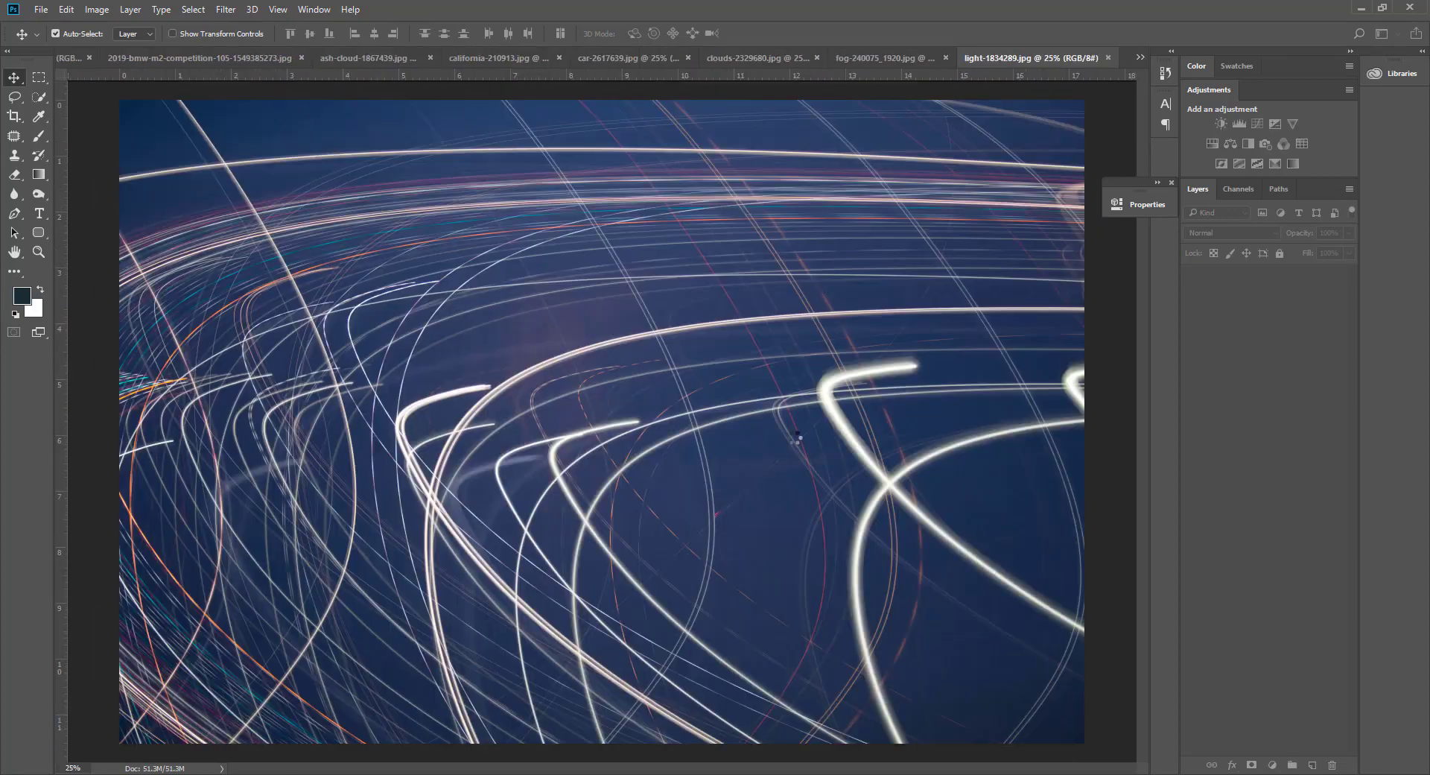
{"action": "left_click", "coordinate": [119, 58]}
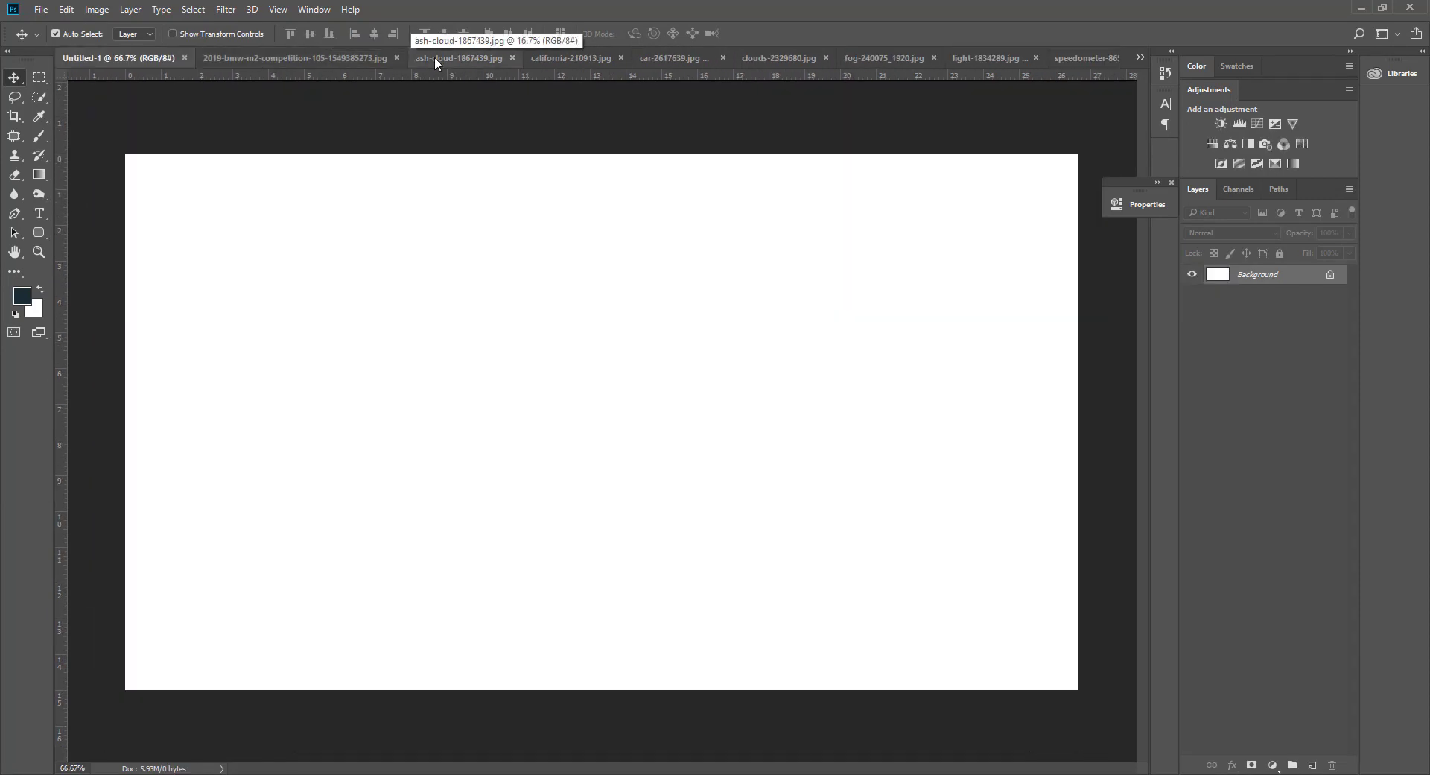
Copy the car-2617639.jpg dashboard photo onto the canvas, shrink it to about a third, and centre it.
{"action": "left_click", "coordinate": [685, 57]}
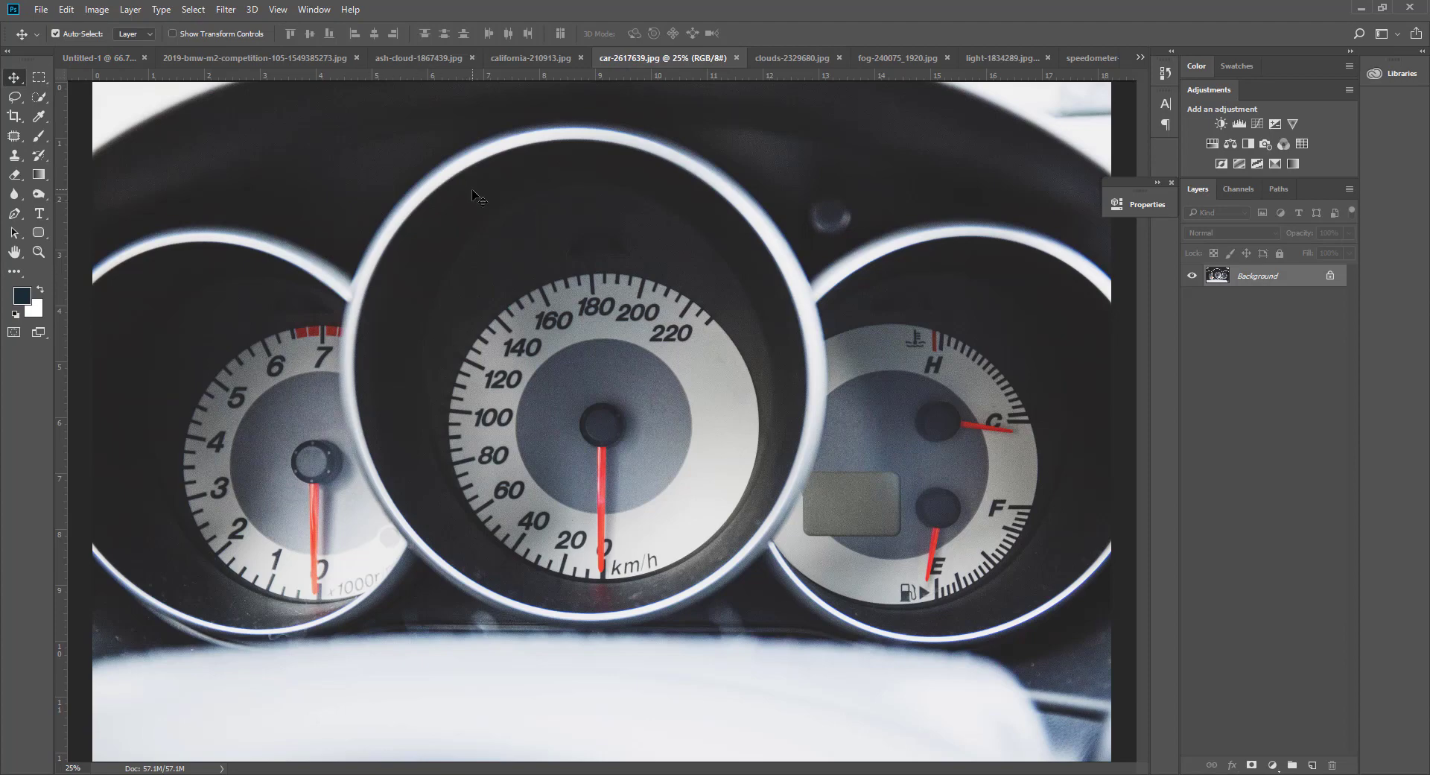
{"action": "left_click_drag", "start_coordinate": [474, 195], "coordinate": [641, 383]}
{"action": "key", "text": "ctrl+minus"}
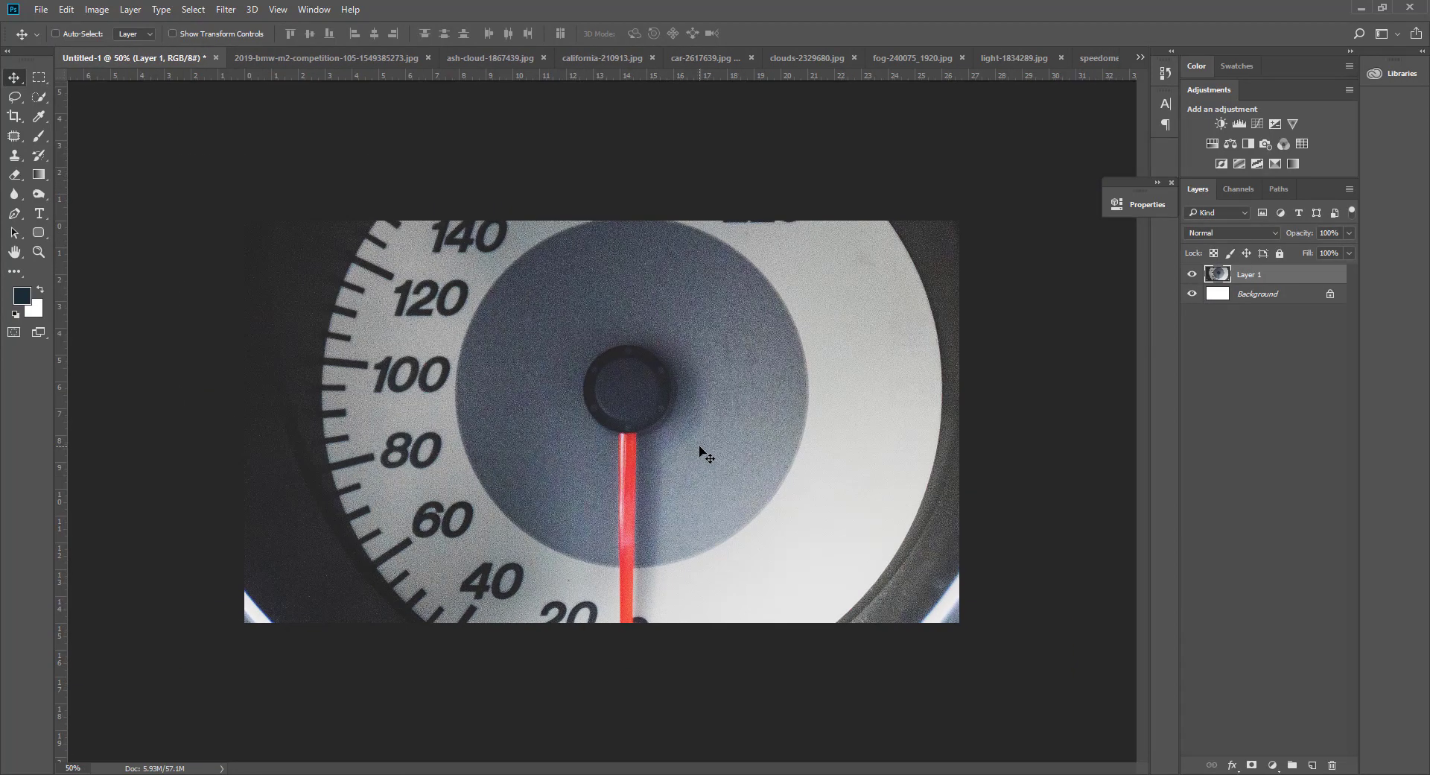
{"action": "key", "text": "ctrl+minus"}
{"action": "key", "text": "ctrl+minus"}
{"action": "key", "text": "ctrl+t"}
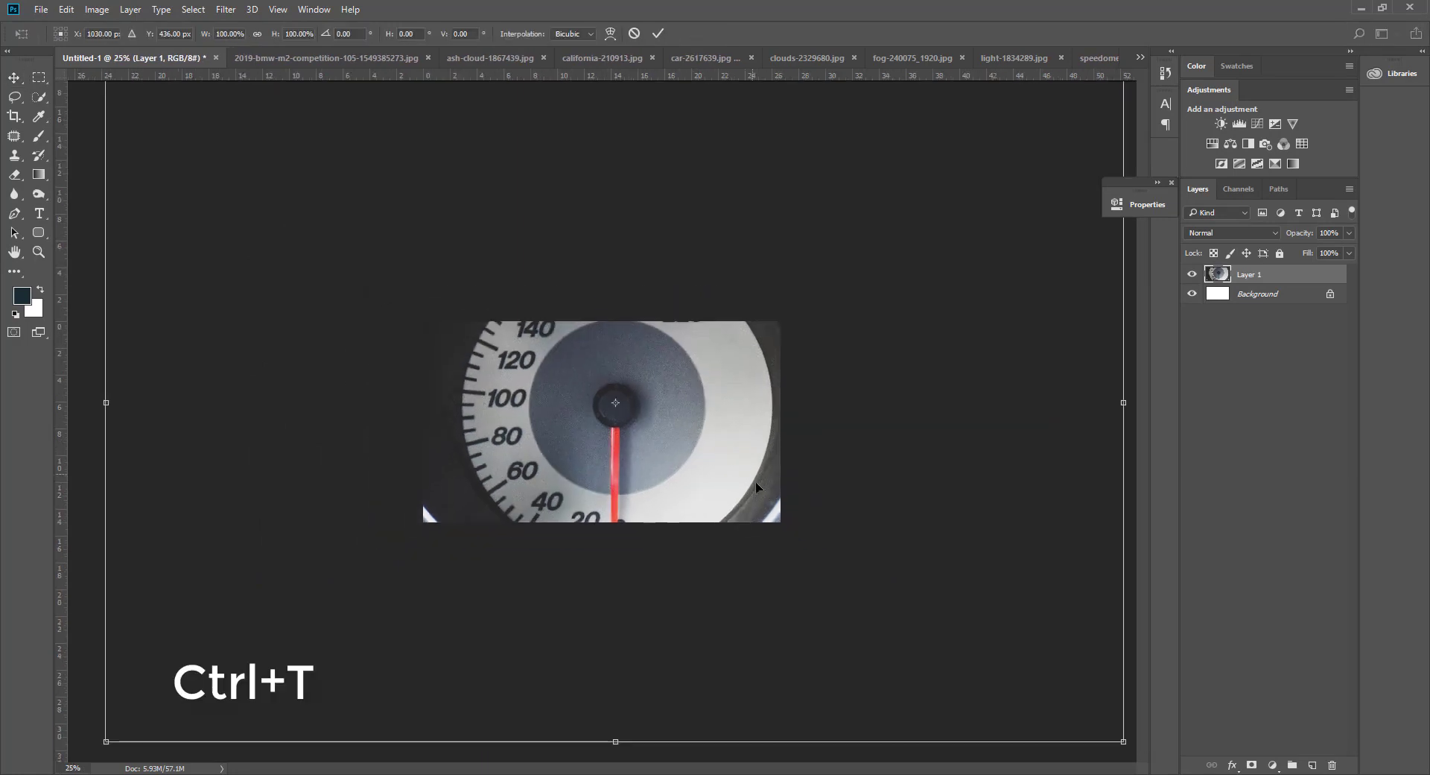
{"action": "left_click_drag", "start_coordinate": [1122, 741], "coordinate": [759, 536]}
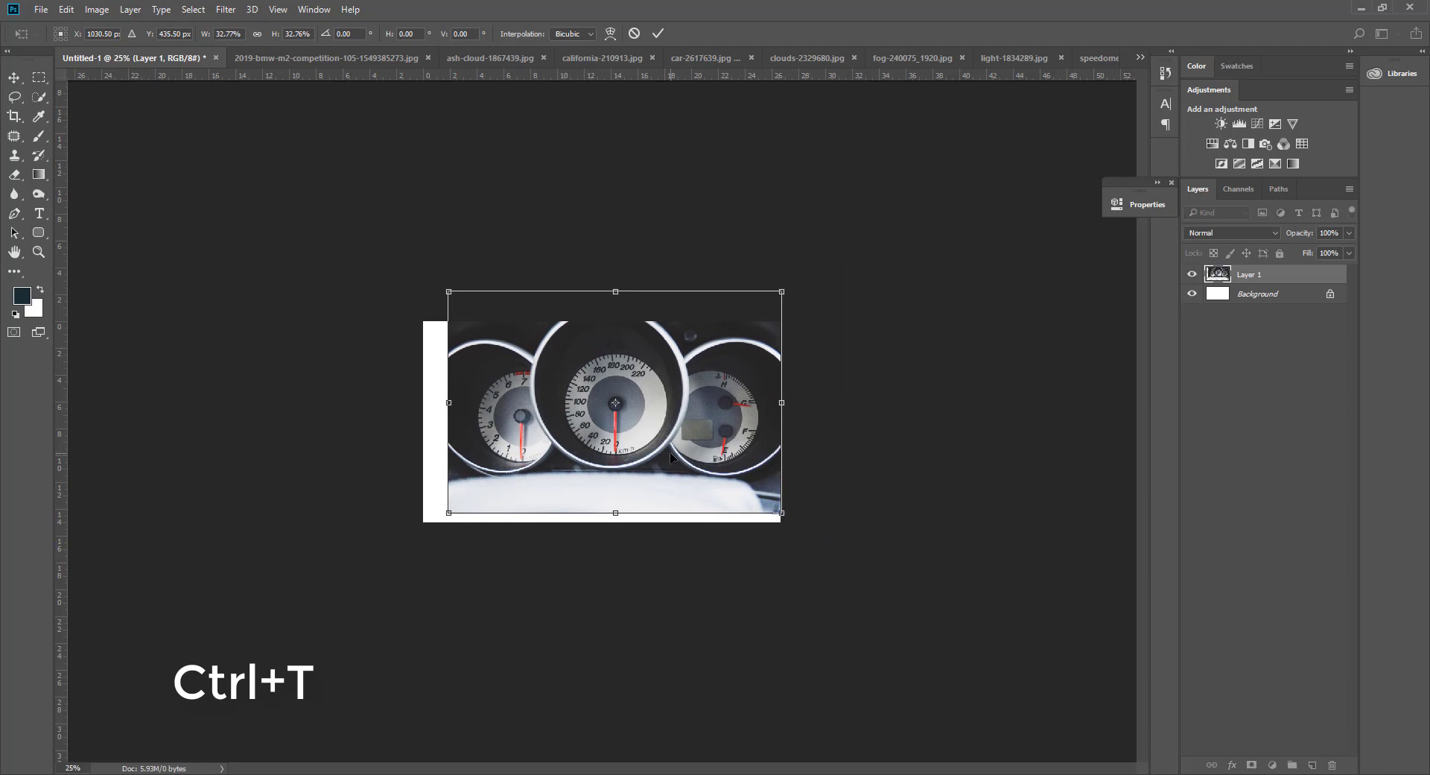
{"action": "left_click_drag", "start_coordinate": [669, 451], "coordinate": [654, 463]}
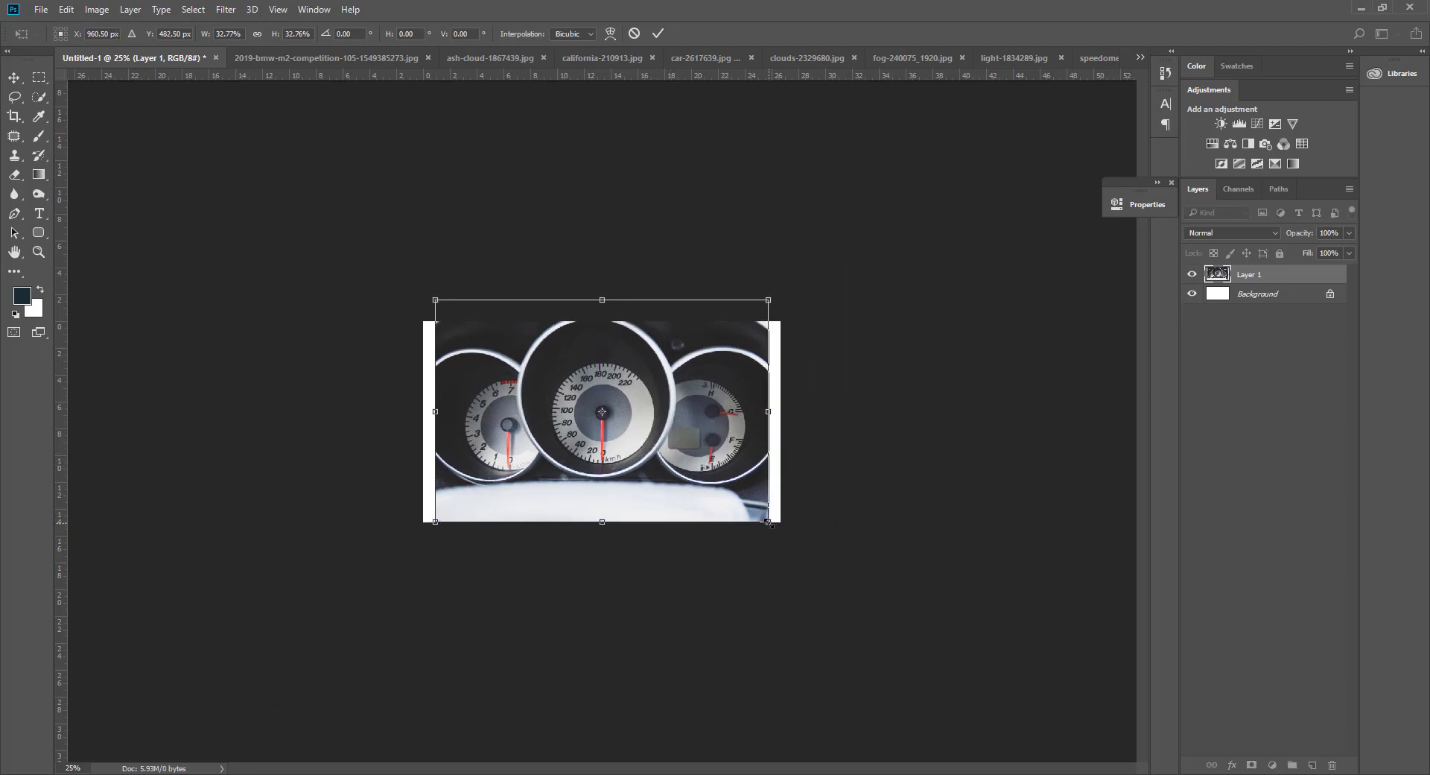
{"action": "key", "text": "Return"}
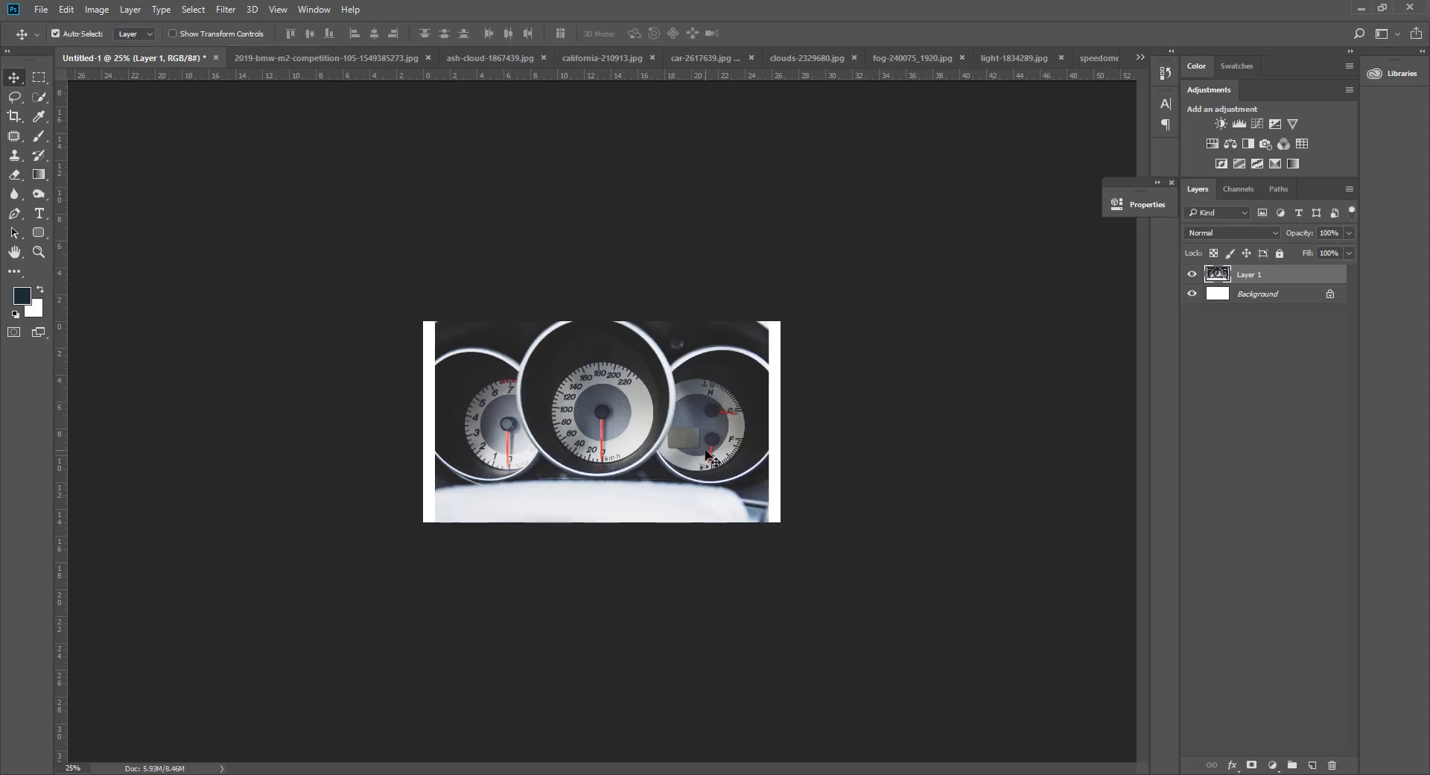
Nudge the dashboard layer lower and enlarge it slightly to cover the canvas edges.
{"action": "left_click_drag", "start_coordinate": [705, 449], "coordinate": [707, 459]}
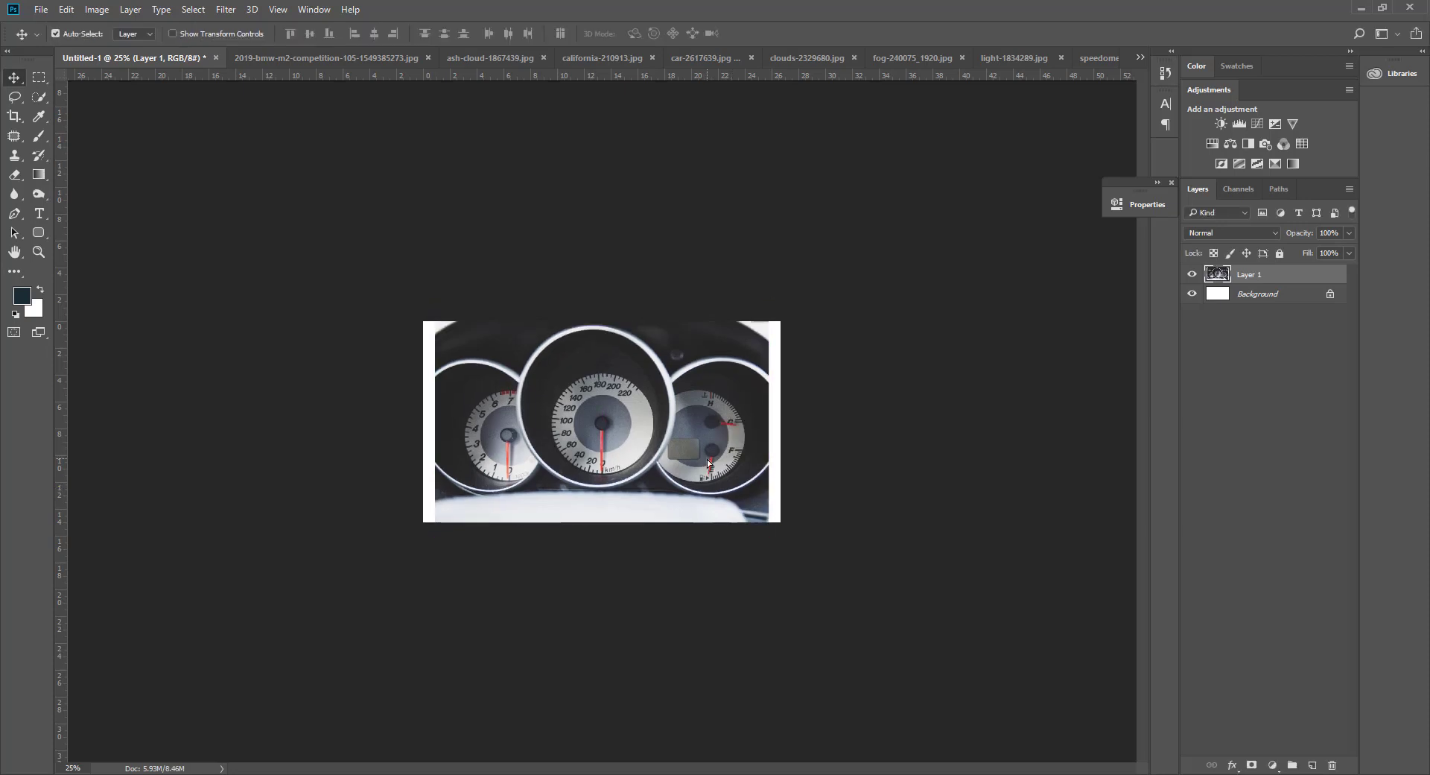
{"action": "key", "text": "ctrl+t"}
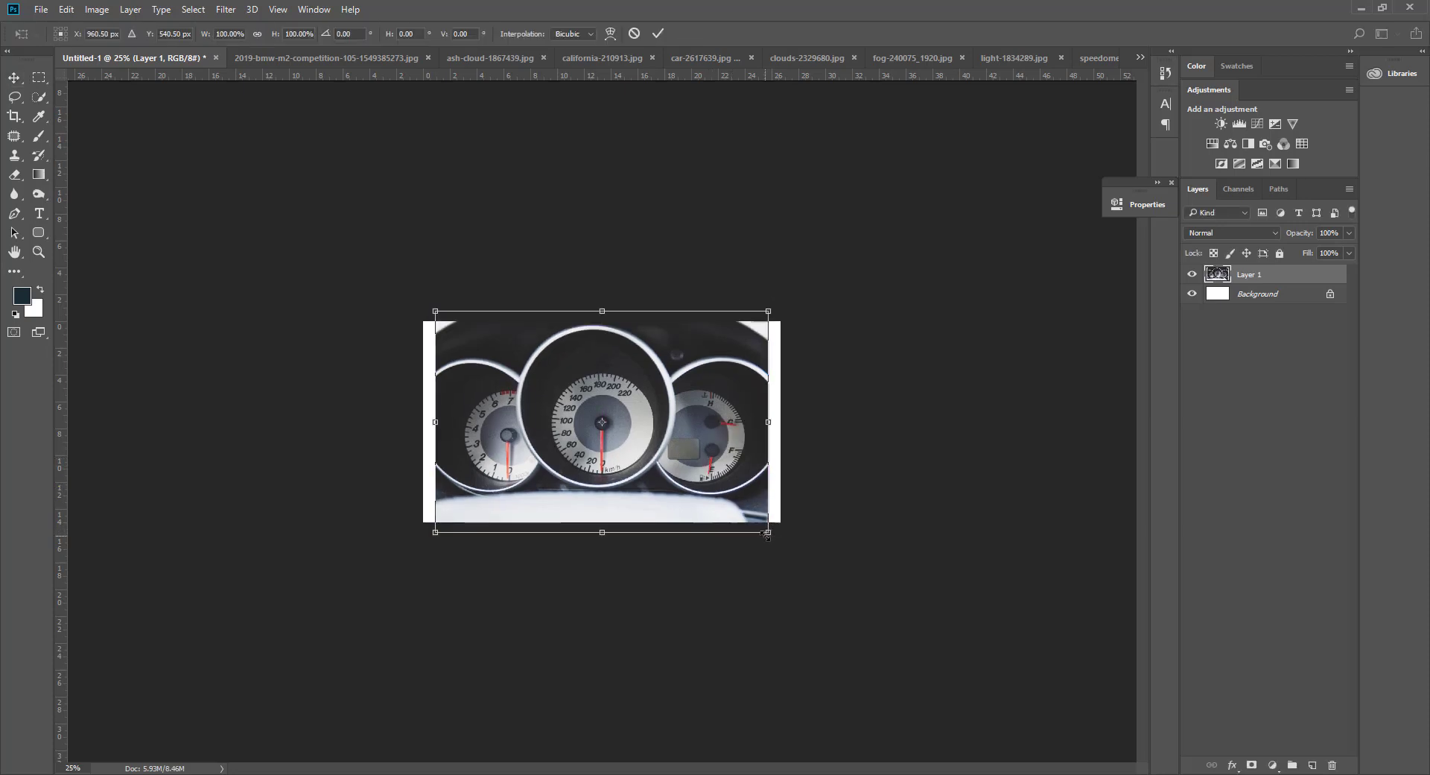
{"action": "left_click_drag", "start_coordinate": [769, 532], "coordinate": [779, 538]}
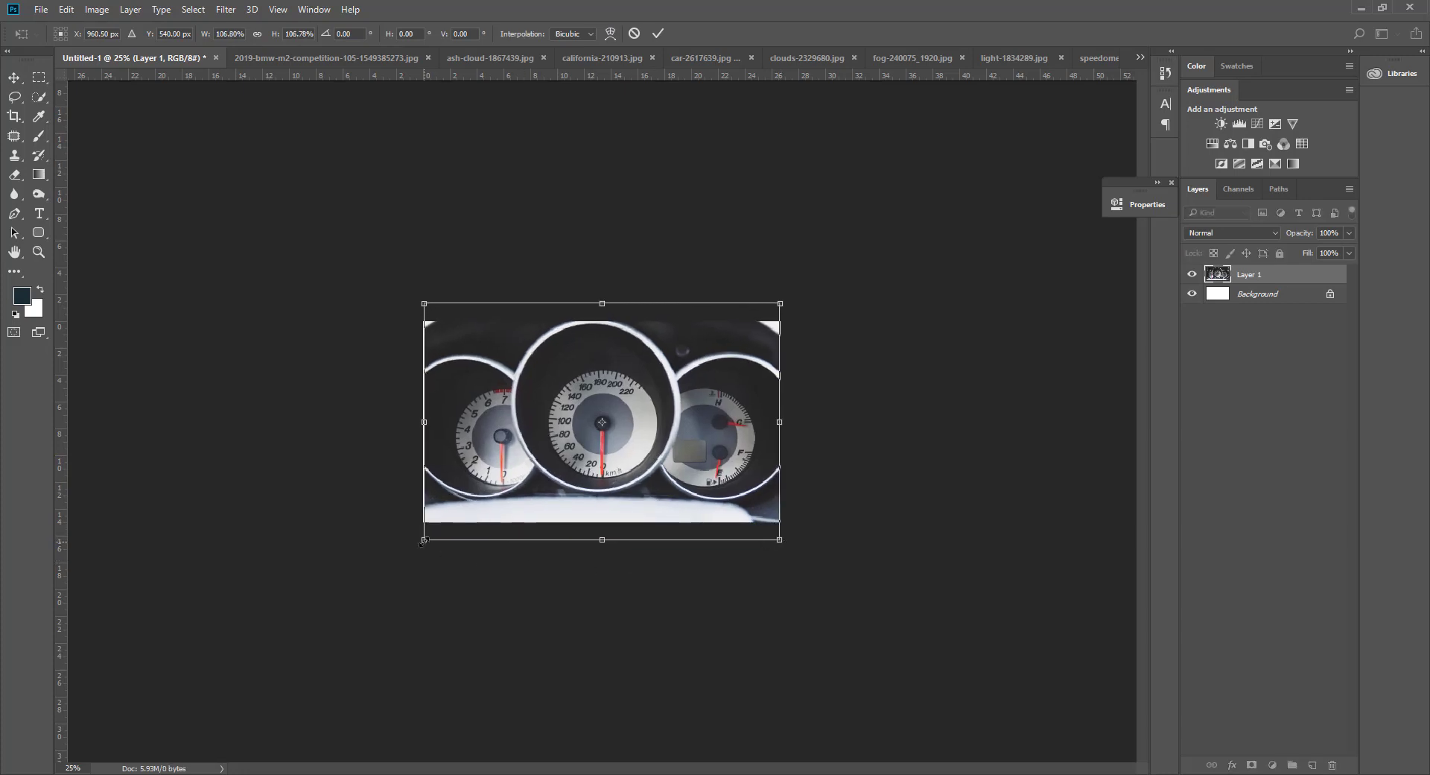
{"action": "left_click_drag", "start_coordinate": [421, 542], "coordinate": [419, 544]}
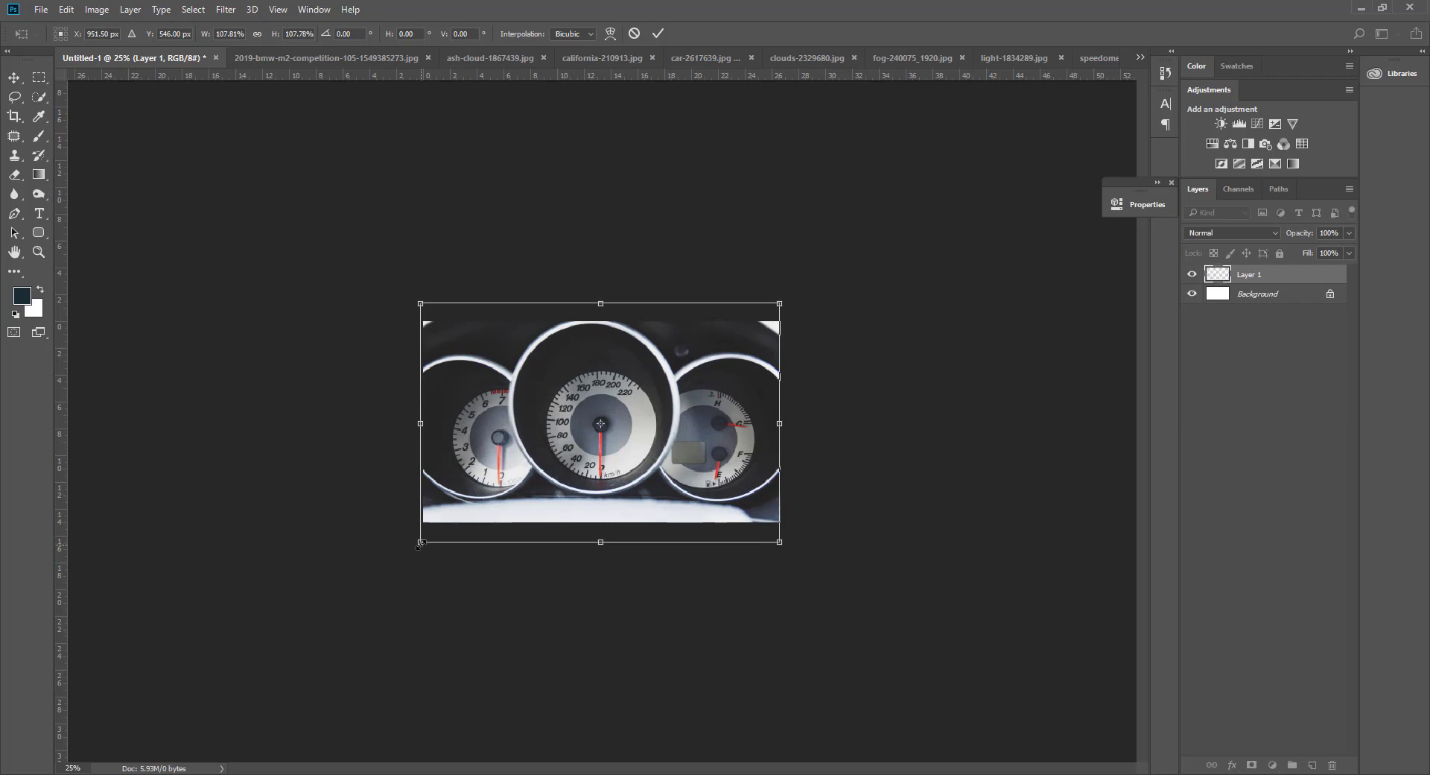
{"action": "key", "text": "Return"}
Move the dashboard photo down slightly and crop the canvas taller to add white space below.
{"action": "key", "text": "ctrl+minus"}
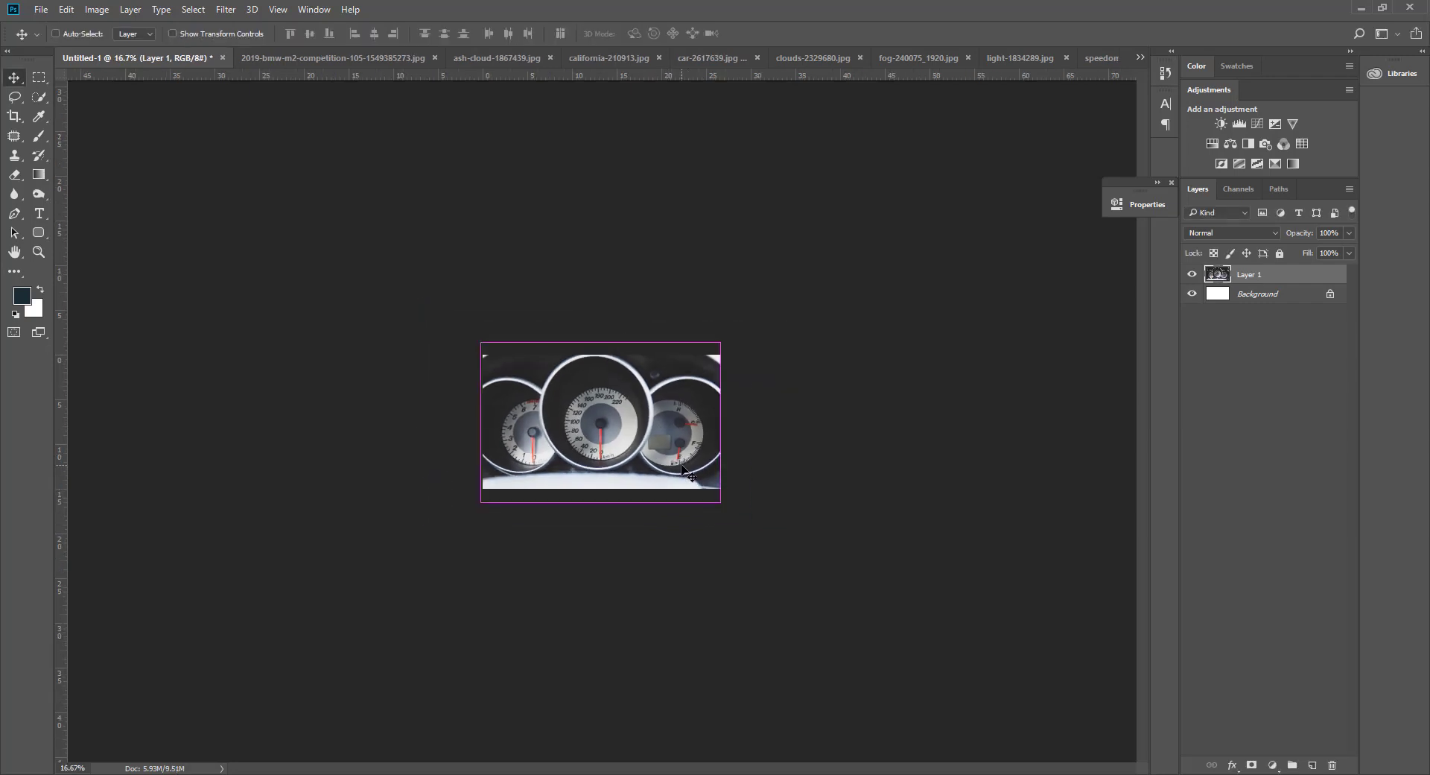
{"action": "key", "text": "ctrl+plus"}
{"action": "key", "text": "ctrl+plus"}
{"action": "key", "text": "ctrl+plus"}
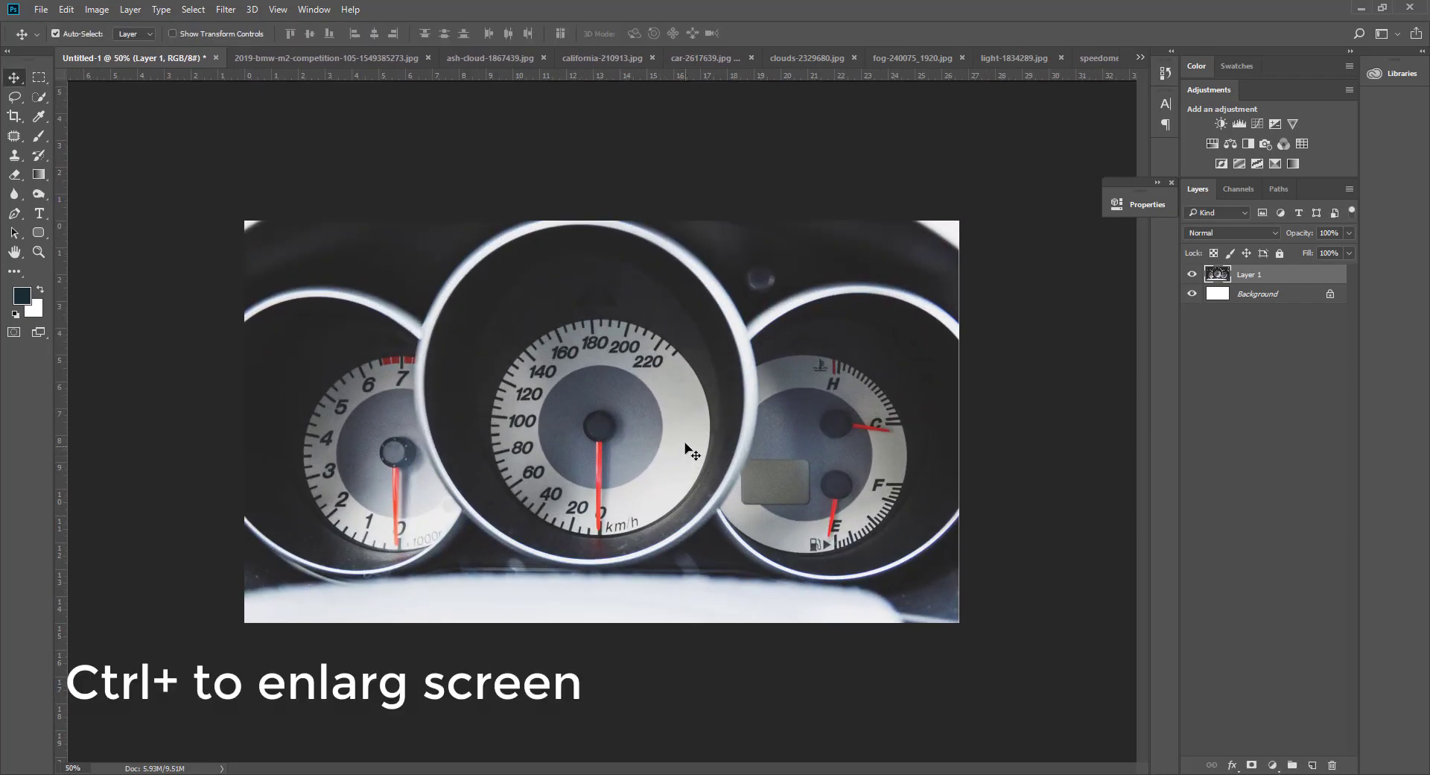
{"action": "left_click_drag", "start_coordinate": [621, 371], "coordinate": [620, 382]}
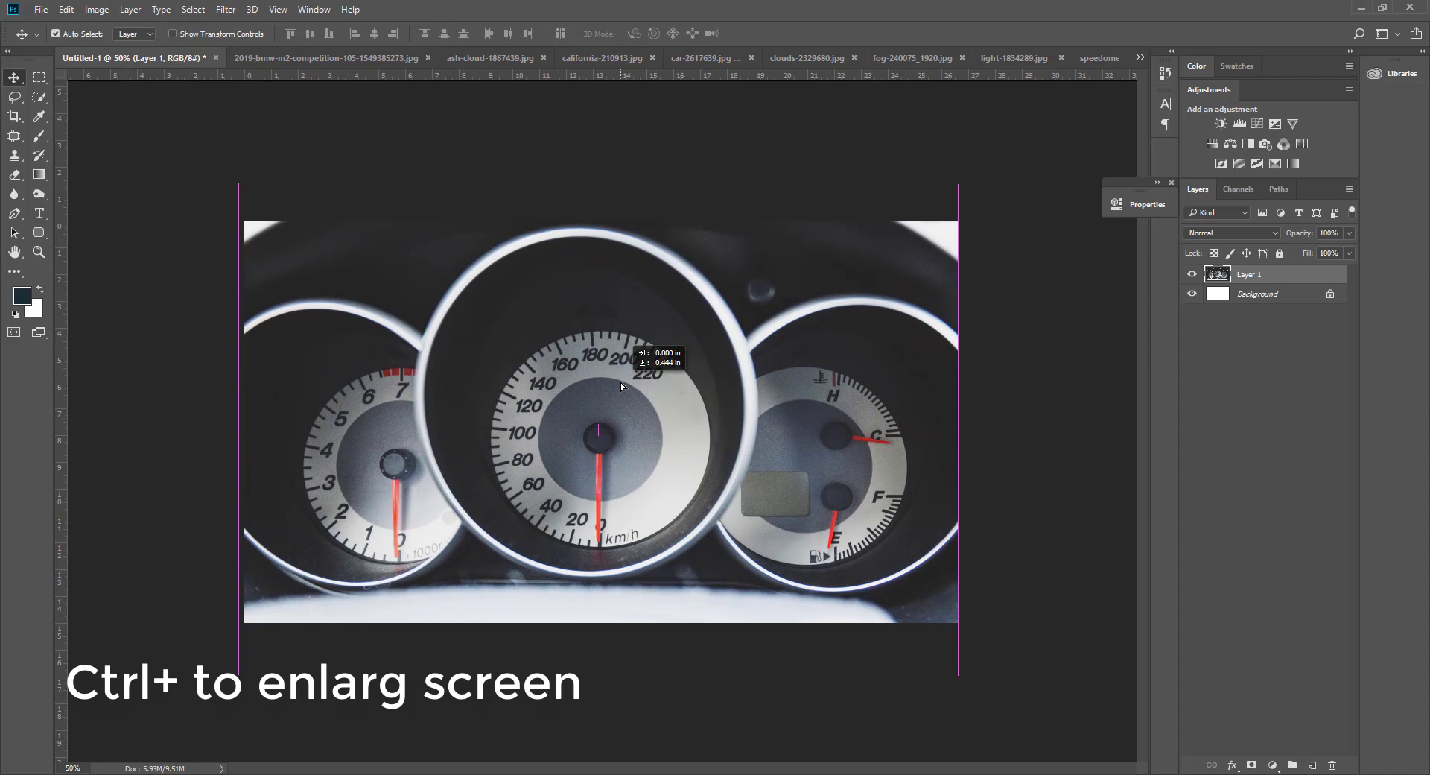
{"action": "key", "text": "c"}
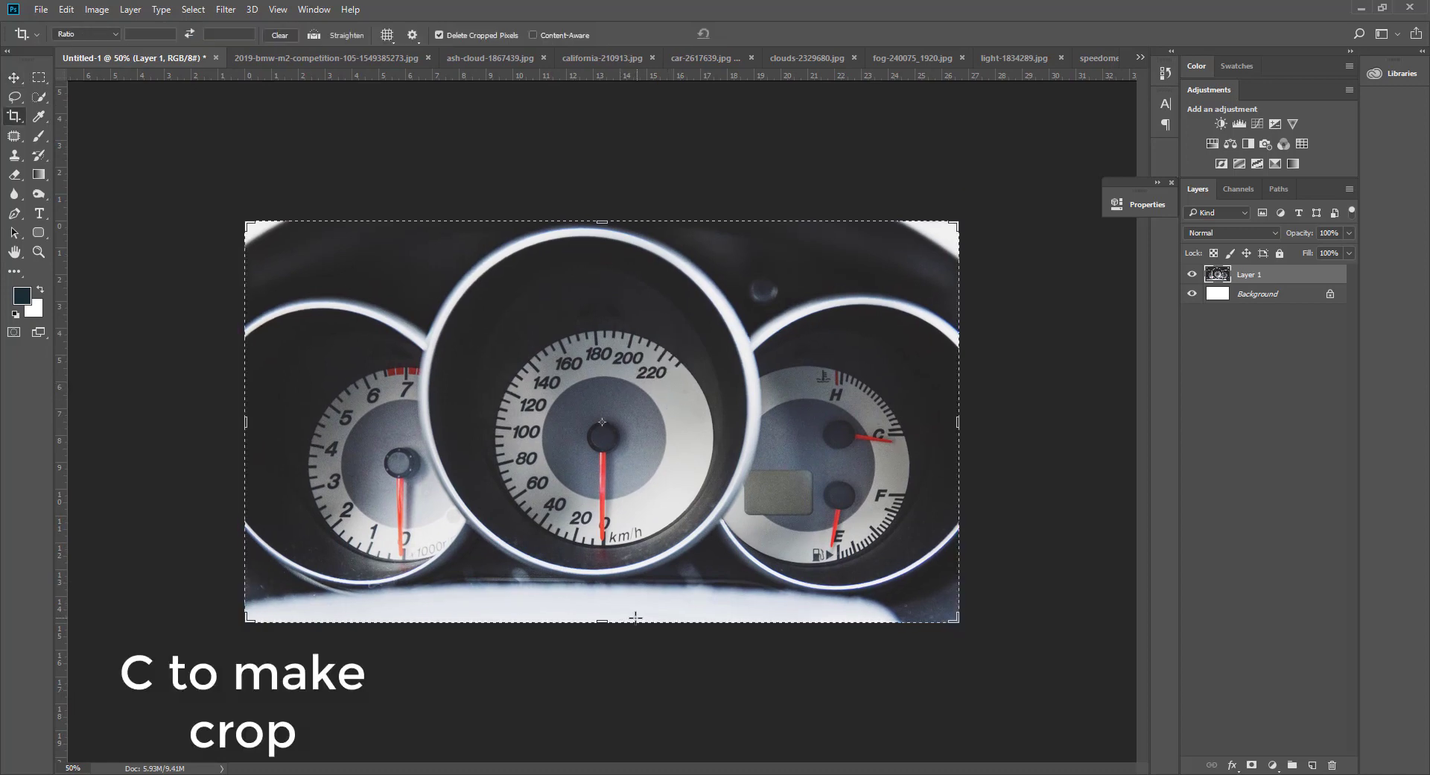
{"action": "left_click_drag", "start_coordinate": [608, 621], "coordinate": [638, 650]}
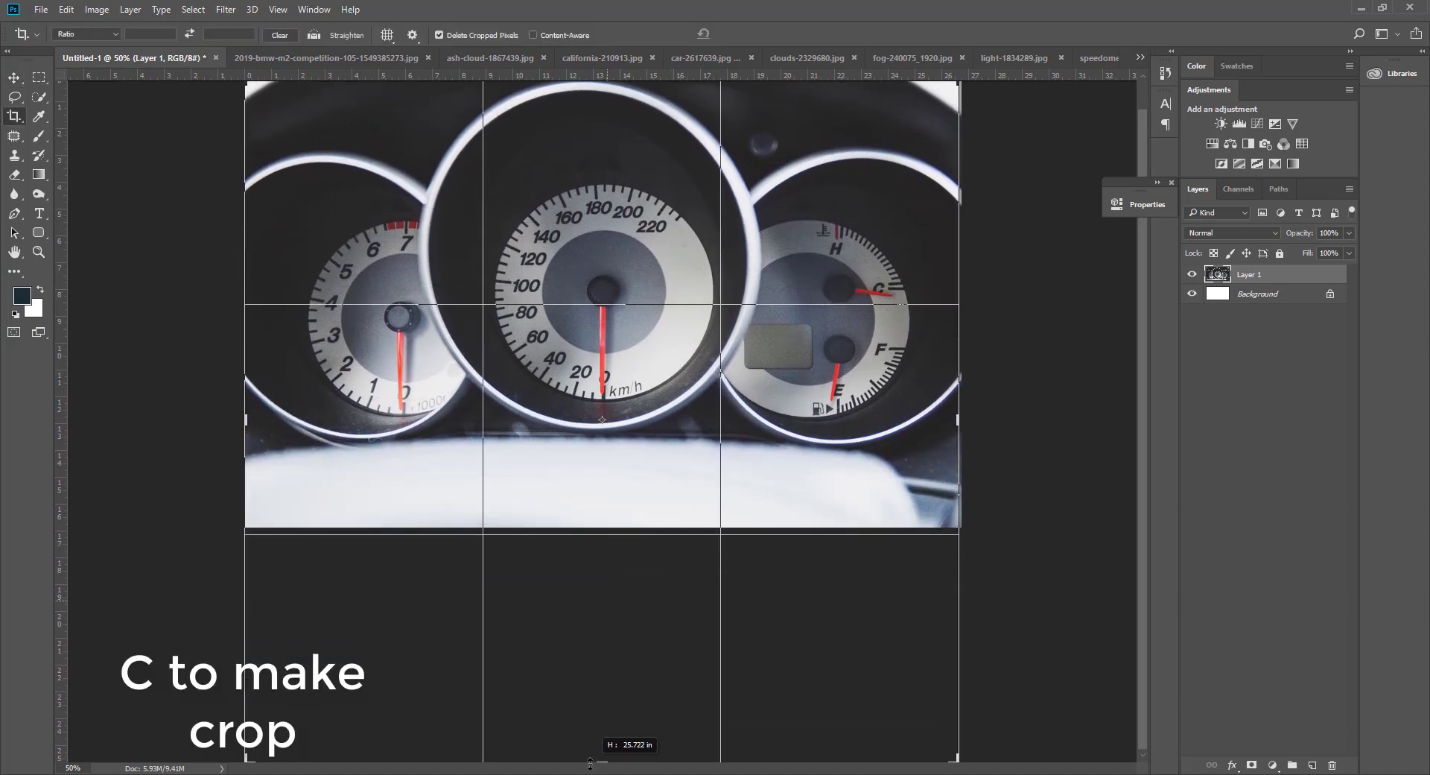
{"action": "key", "text": "Return"}
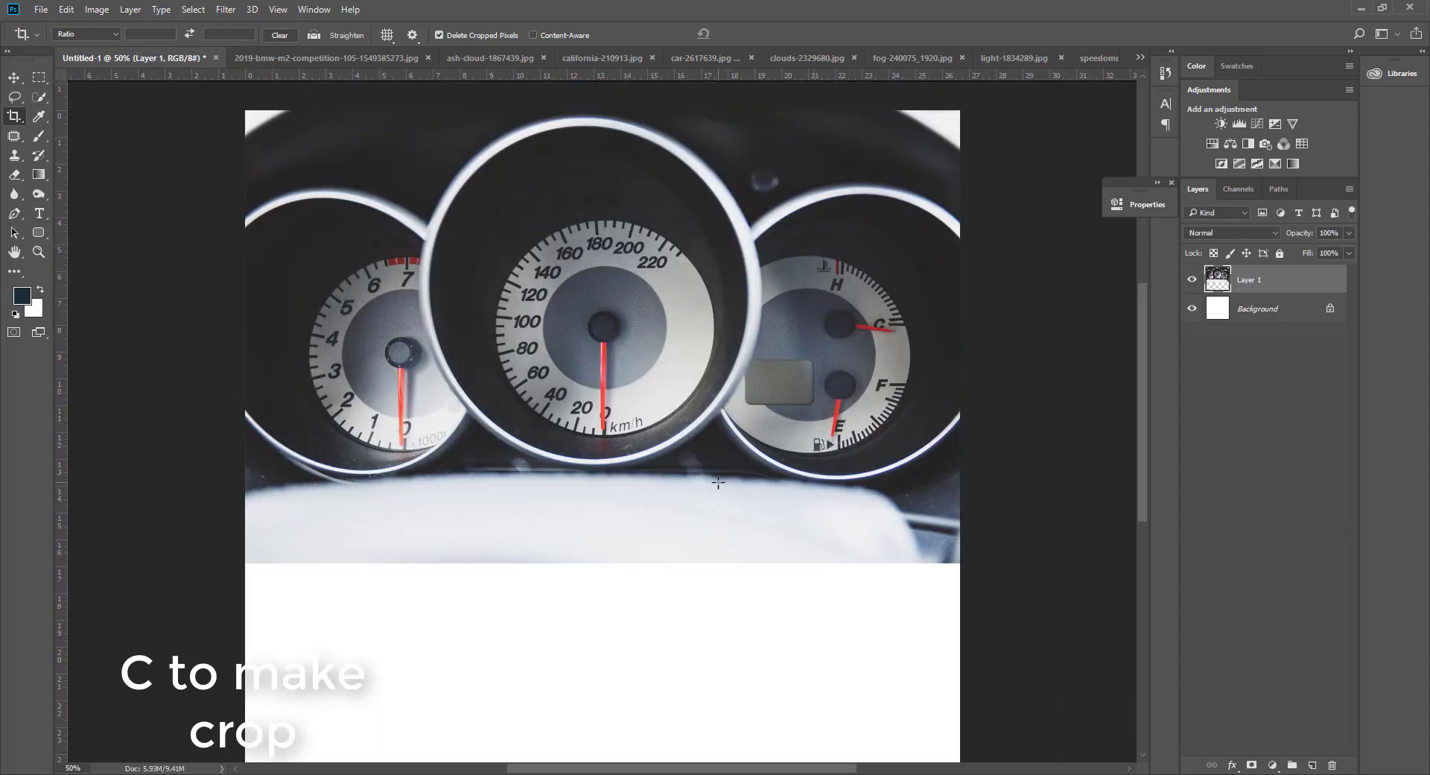
Add a layer mask to the dashboard photo and gradient-fade its bottom into white.
{"action": "key", "text": "v"}
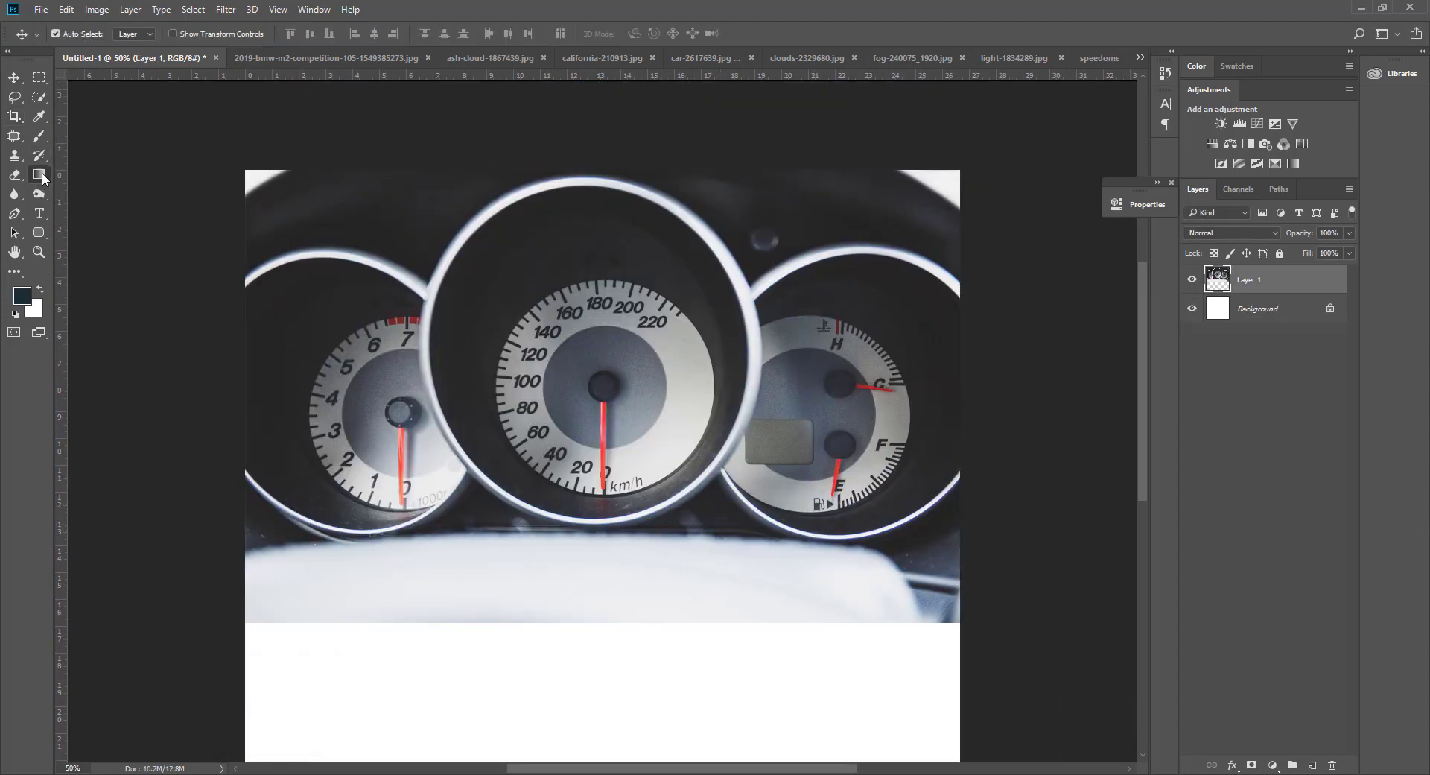
{"action": "left_click", "coordinate": [41, 176]}
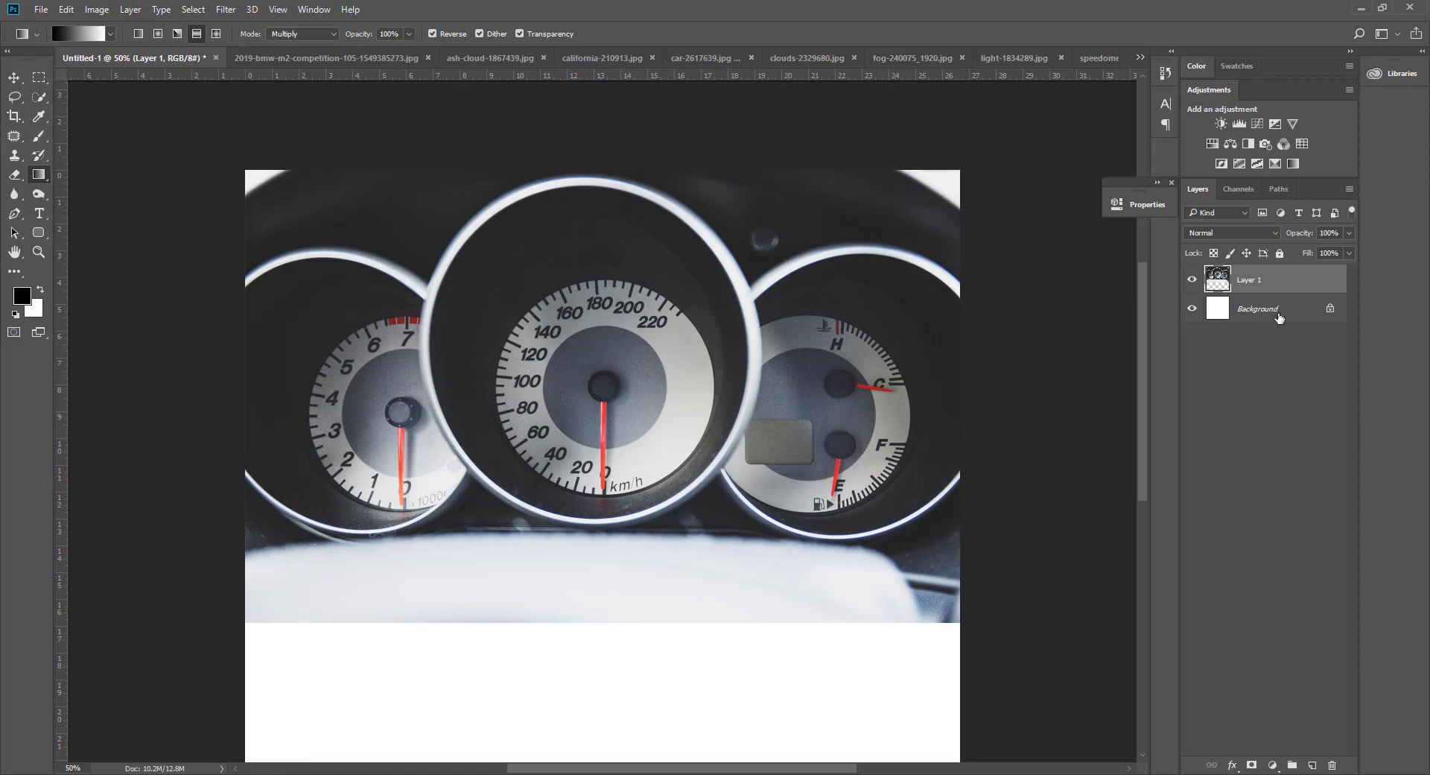
{"action": "left_click", "coordinate": [1252, 764]}
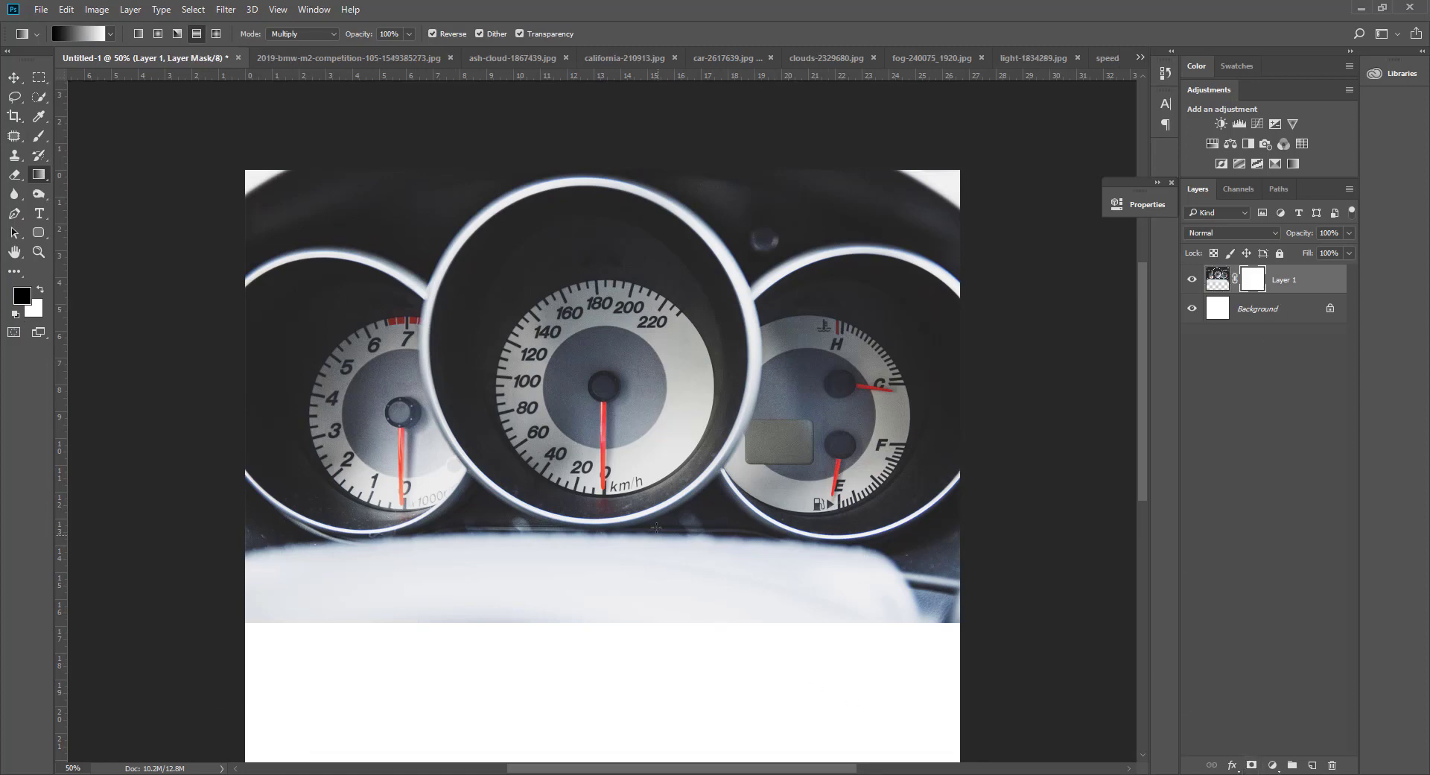
{"action": "left_click_drag", "start_coordinate": [784, 456], "coordinate": [783, 526]}
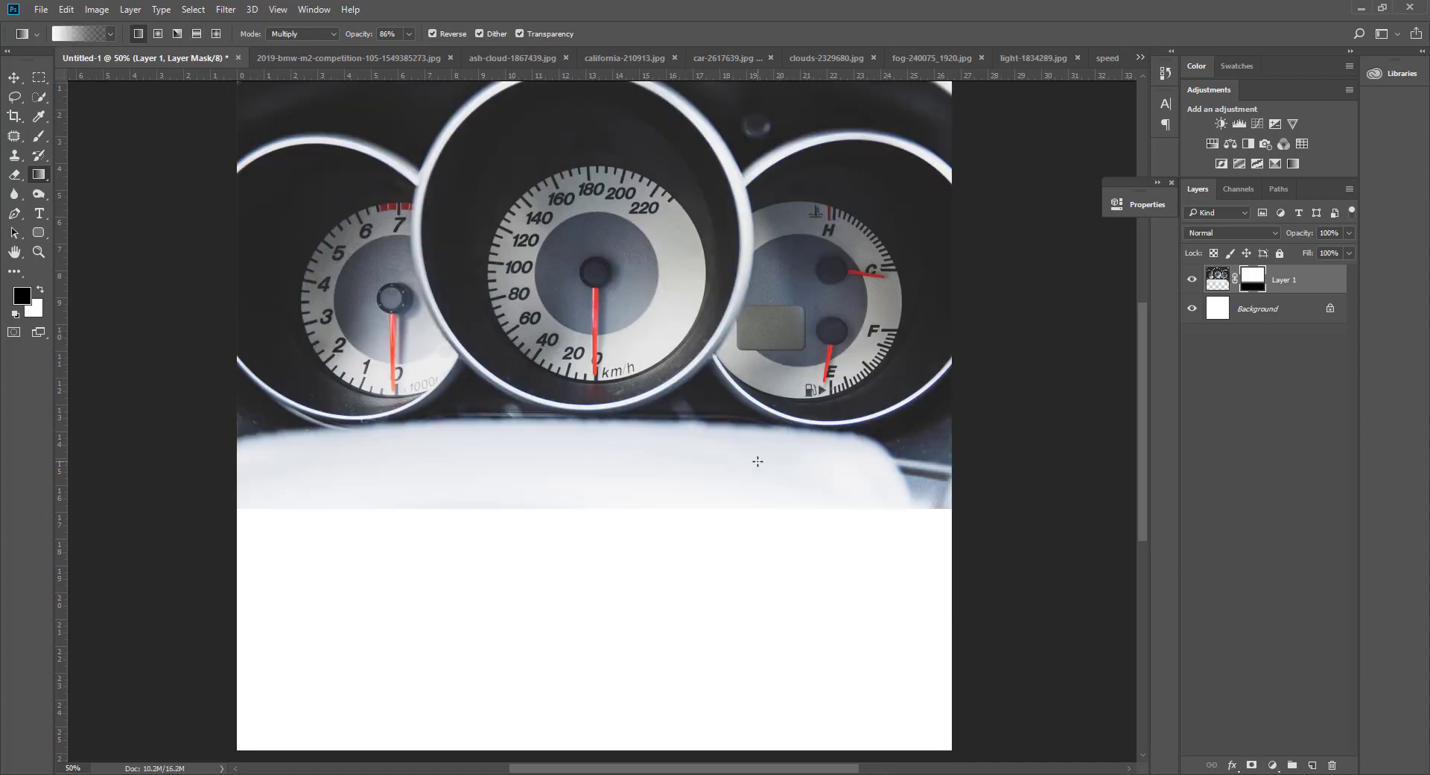
{"action": "left_click_drag", "start_coordinate": [530, 440], "coordinate": [522, 551]}
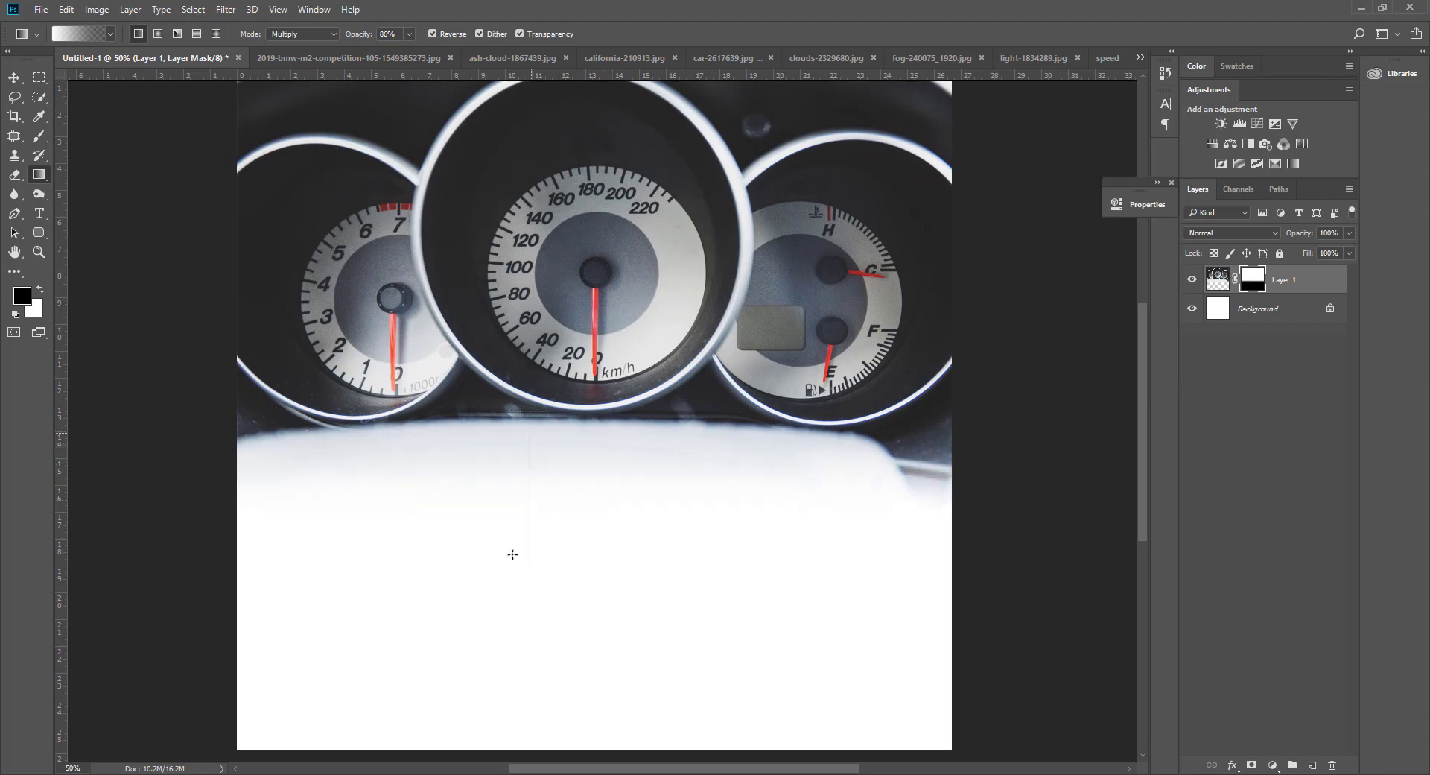
{"action": "left_click_drag", "start_coordinate": [806, 619], "coordinate": [859, 443]}
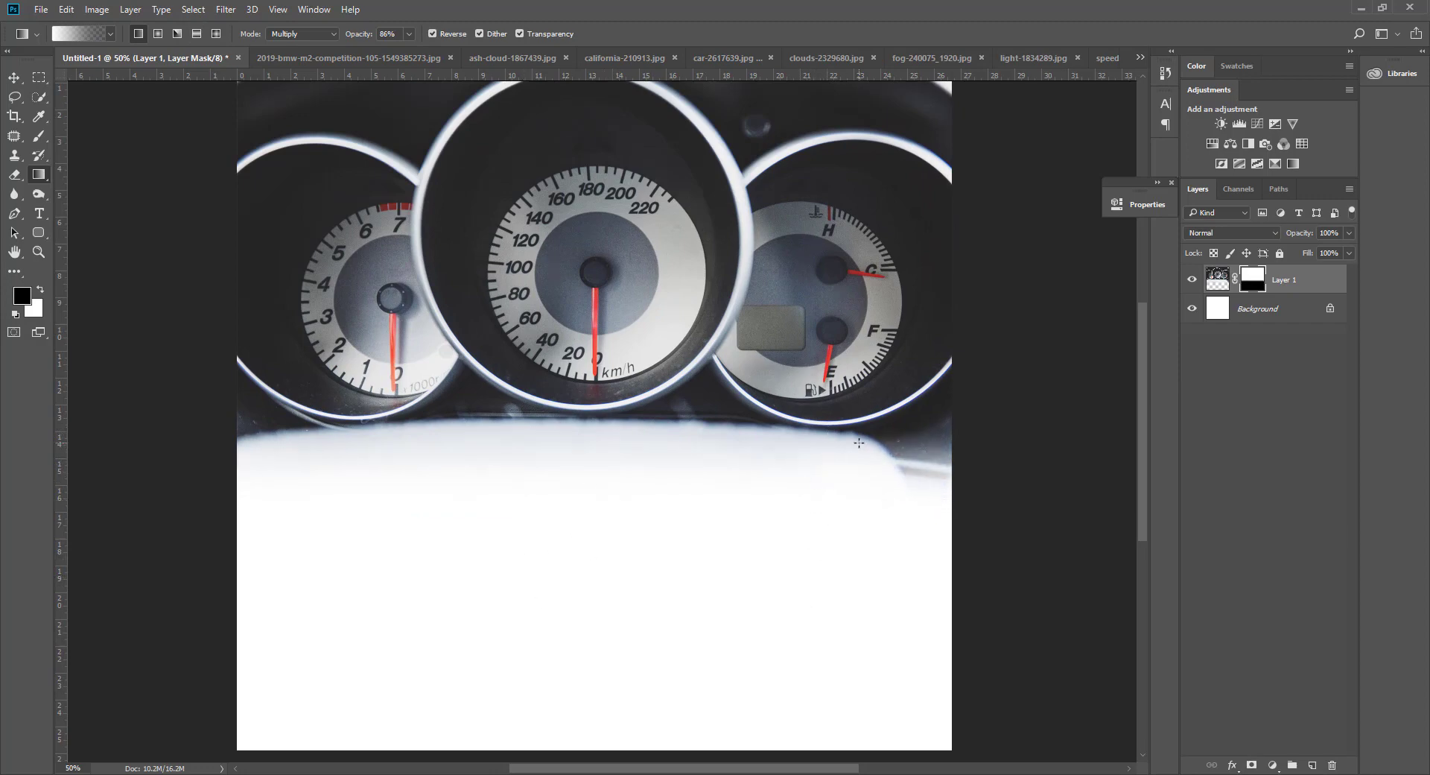
{"action": "scroll", "coordinate": [608, 390], "scroll_direction": "up", "scroll_amount": 2}
{"action": "scroll", "coordinate": [548, 424], "scroll_direction": "up", "scroll_amount": 2}
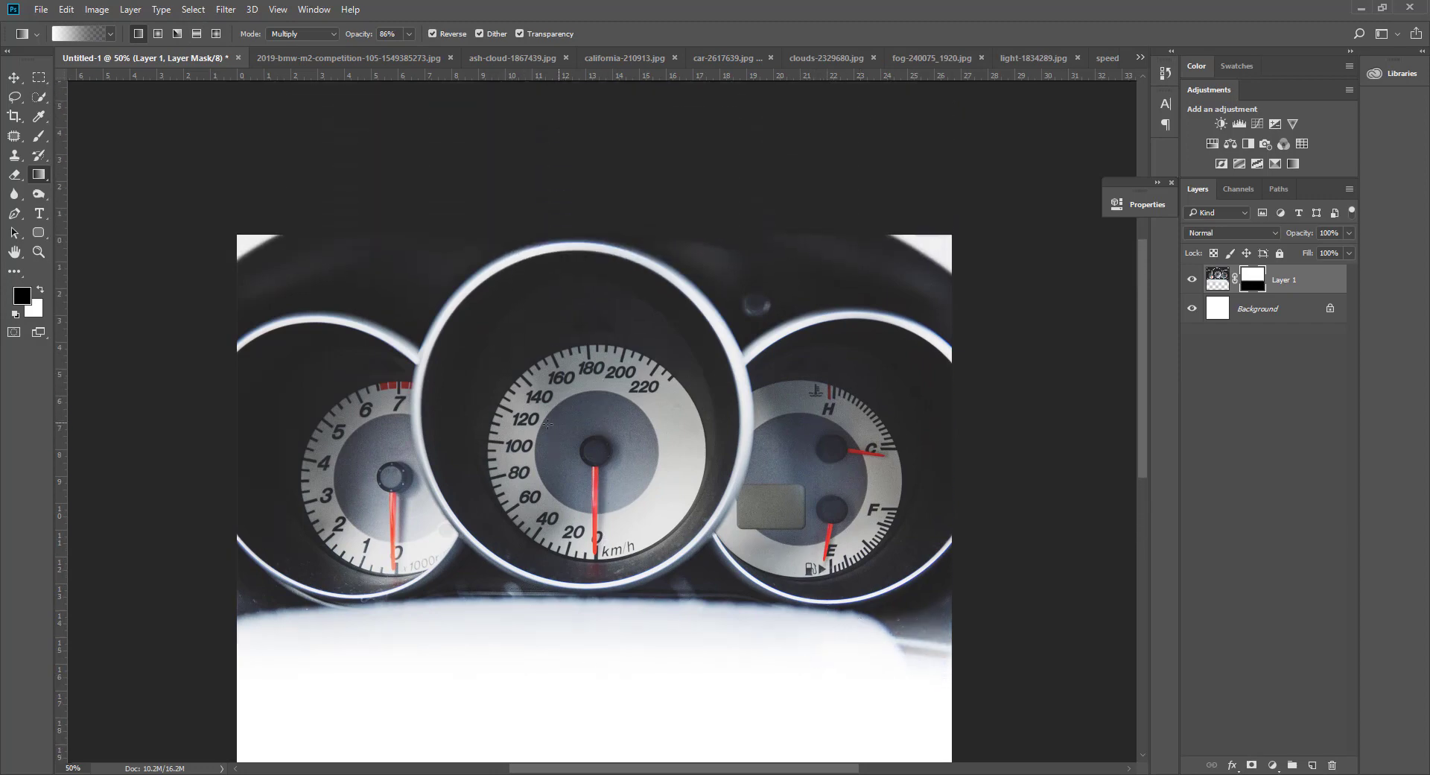
Move the dashboard photo down about 50 px, trying and undoing a top-edge gradient fade.
{"action": "key", "text": "v"}
{"action": "left_click_drag", "start_coordinate": [660, 423], "coordinate": [660, 460]}
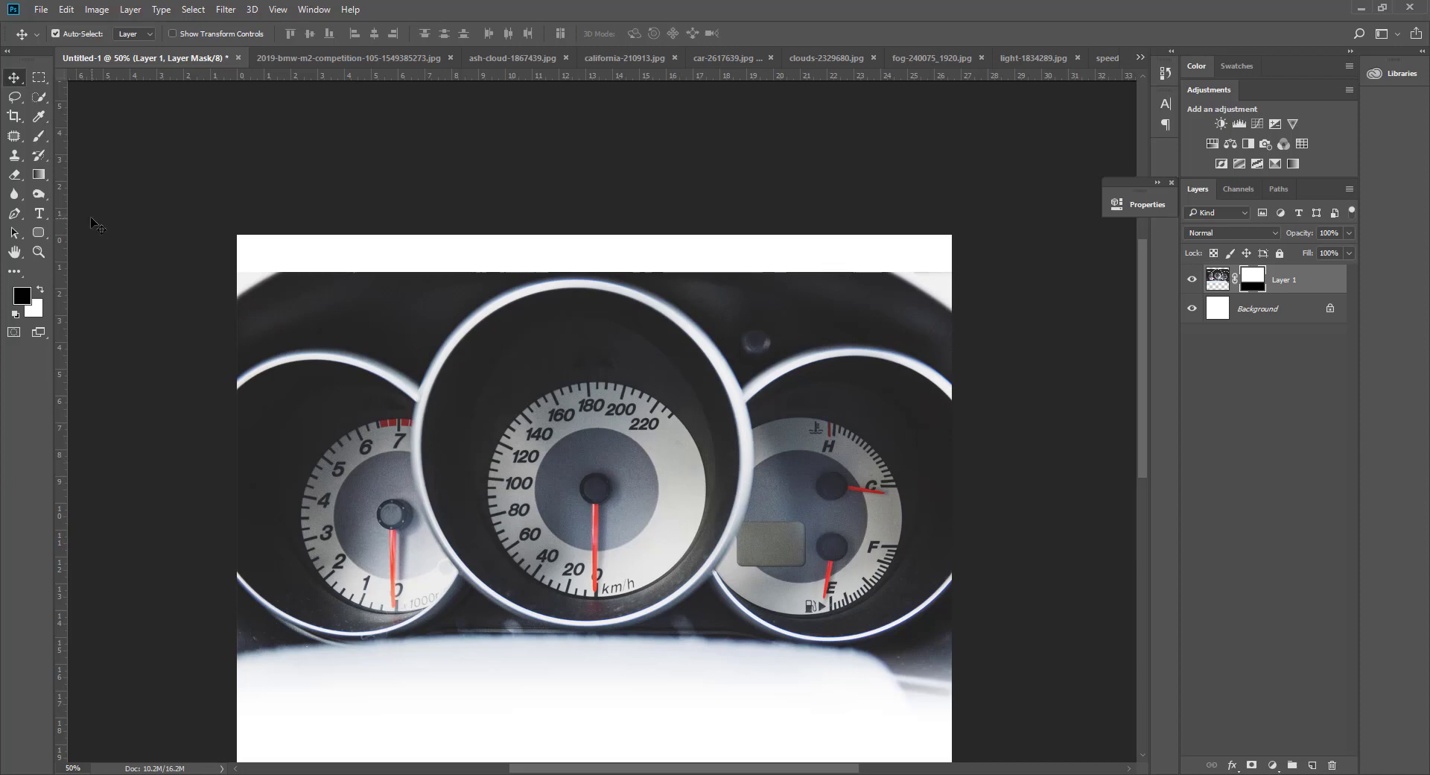
{"action": "left_click_drag", "start_coordinate": [38, 173], "coordinate": [91, 171]}
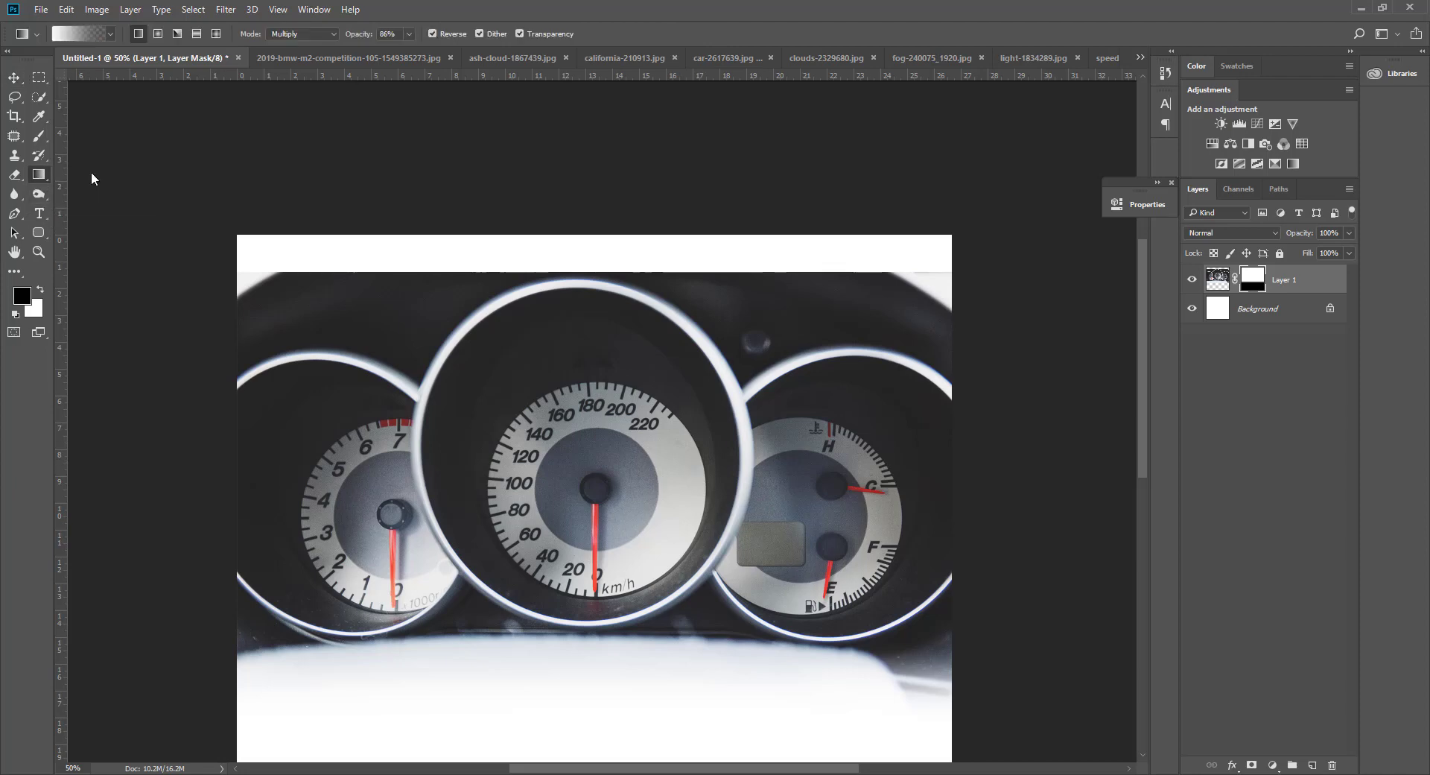
{"action": "left_click_drag", "start_coordinate": [764, 280], "coordinate": [764, 280]}
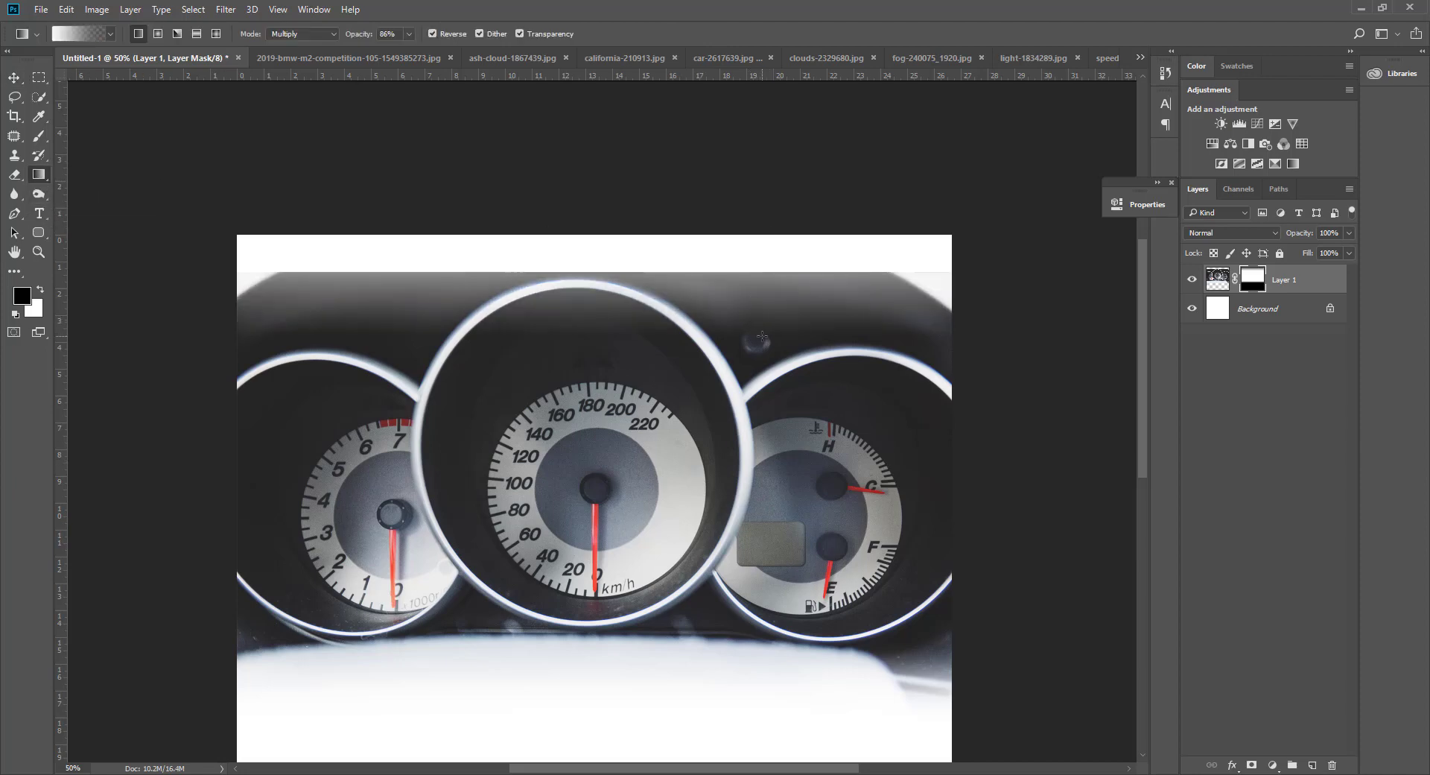
{"action": "key", "text": "ctrl+z"}
{"action": "left_click", "coordinate": [40, 137]}
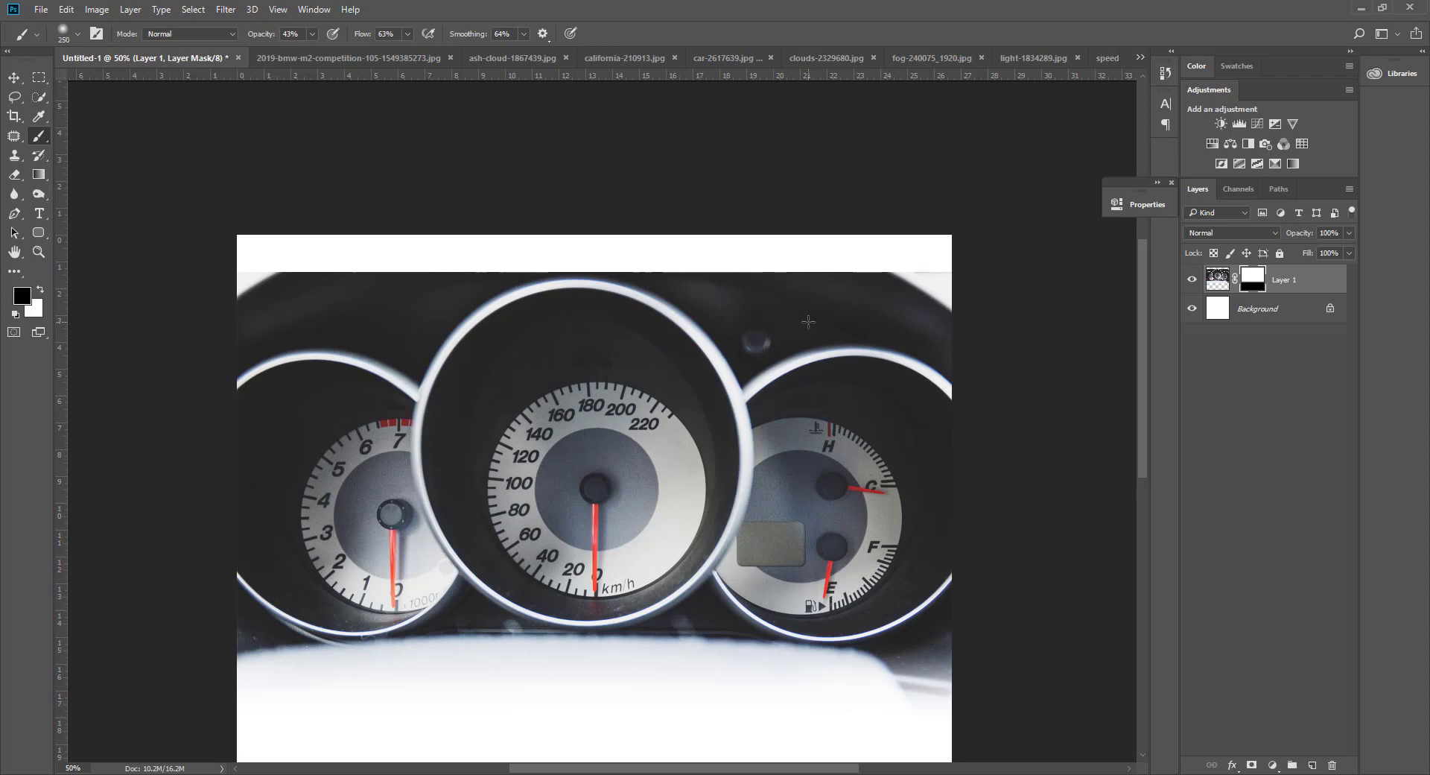
Brush away grey shading at the upper right, top left, and above the left and centre gauges.
{"action": "mouse_move", "coordinate": [931, 319]}
{"action": "left_mouse_down"}
{"action": "mouse_move", "coordinate": [754, 309]}
{"action": "mouse_move", "coordinate": [526, 239]}
{"action": "mouse_move", "coordinate": [402, 309]}
{"action": "mouse_move", "coordinate": [417, 295]}
{"action": "mouse_move", "coordinate": [147, 325]}
{"action": "mouse_move", "coordinate": [402, 330]}
{"action": "left_mouse_up"}
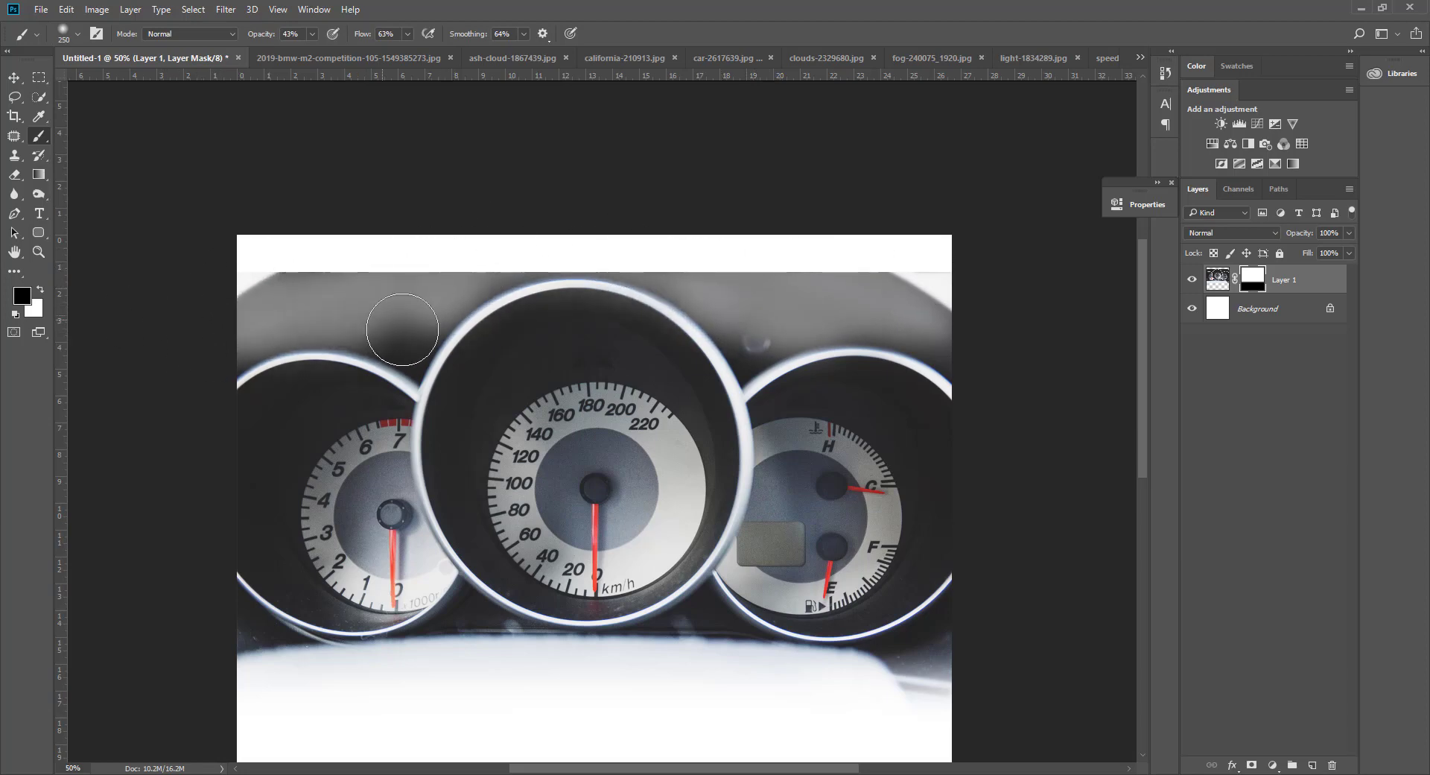
{"action": "left_click", "coordinate": [402, 329]}
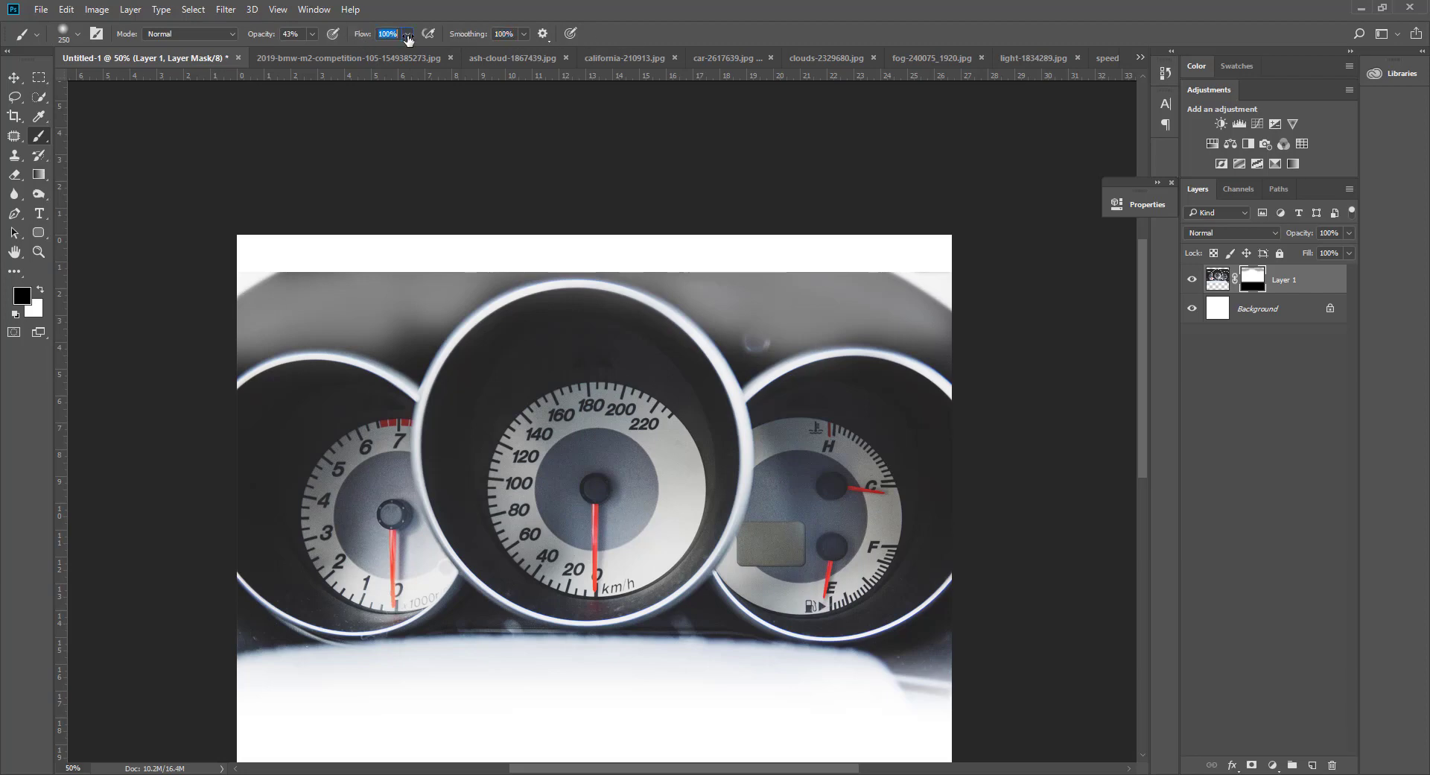
{"action": "mouse_move", "coordinate": [875, 277]}
{"action": "left_mouse_down"}
{"action": "mouse_move", "coordinate": [926, 271]}
{"action": "mouse_move", "coordinate": [936, 312]}
{"action": "mouse_move", "coordinate": [773, 271]}
{"action": "mouse_move", "coordinate": [862, 255]}
{"action": "mouse_move", "coordinate": [789, 262]}
{"action": "mouse_move", "coordinate": [890, 259]}
{"action": "mouse_move", "coordinate": [718, 268]}
{"action": "mouse_move", "coordinate": [709, 275]}
{"action": "mouse_move", "coordinate": [744, 319]}
{"action": "mouse_move", "coordinate": [699, 287]}
{"action": "mouse_move", "coordinate": [692, 256]}
{"action": "mouse_move", "coordinate": [521, 231]}
{"action": "mouse_move", "coordinate": [275, 310]}
{"action": "mouse_move", "coordinate": [333, 257]}
{"action": "mouse_move", "coordinate": [144, 319]}
{"action": "mouse_move", "coordinate": [256, 319]}
{"action": "mouse_move", "coordinate": [319, 265]}
{"action": "mouse_move", "coordinate": [237, 293]}
{"action": "left_mouse_up"}
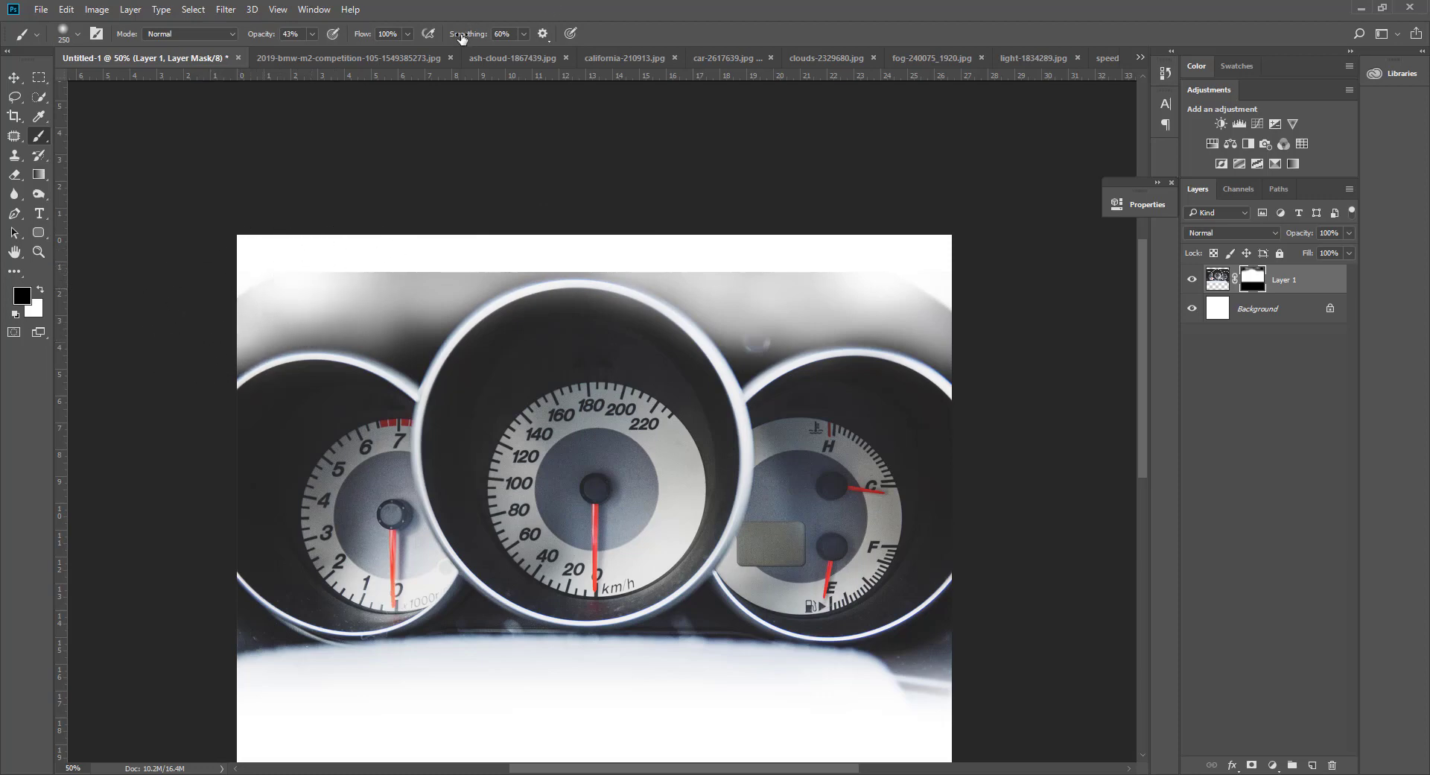
{"action": "mouse_move", "coordinate": [333, 233]}
{"action": "left_mouse_down"}
{"action": "mouse_move", "coordinate": [176, 312]}
{"action": "mouse_move", "coordinate": [341, 268]}
{"action": "mouse_move", "coordinate": [360, 297]}
{"action": "mouse_move", "coordinate": [412, 313]}
{"action": "mouse_move", "coordinate": [293, 302]}
{"action": "mouse_move", "coordinate": [262, 320]}
{"action": "left_mouse_up"}
{"action": "key", "text": "bracketleft"}
{"action": "key", "text": "bracketleft"}
{"action": "mouse_move", "coordinate": [508, 241]}
{"action": "left_mouse_down"}
{"action": "mouse_move", "coordinate": [400, 289]}
{"action": "mouse_move", "coordinate": [449, 292]}
{"action": "mouse_move", "coordinate": [416, 360]}
{"action": "mouse_move", "coordinate": [183, 316]}
{"action": "left_mouse_up"}
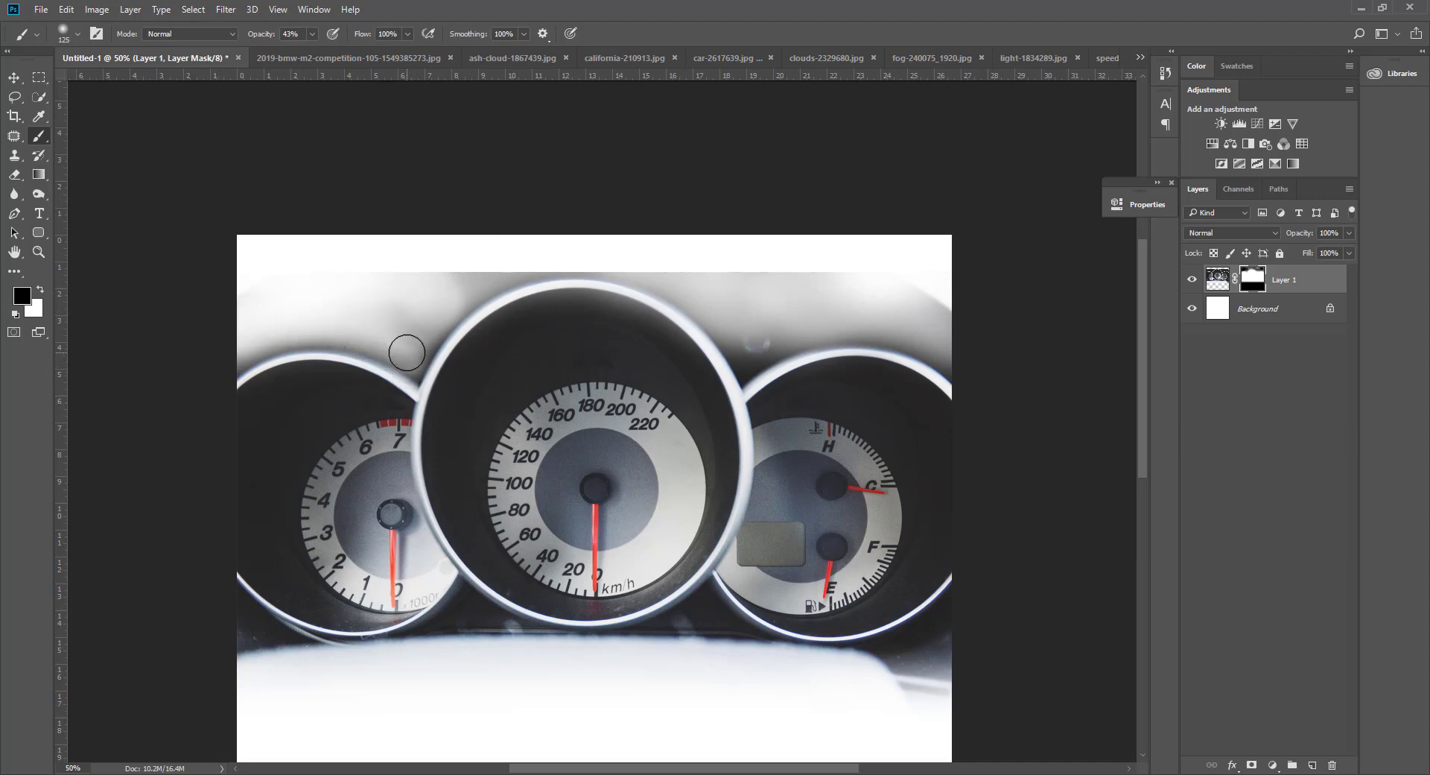
{"action": "mouse_move", "coordinate": [407, 352]}
{"action": "left_mouse_down"}
{"action": "mouse_move", "coordinate": [651, 217]}
{"action": "mouse_move", "coordinate": [517, 268]}
{"action": "mouse_move", "coordinate": [763, 307]}
{"action": "mouse_move", "coordinate": [746, 385]}
{"action": "mouse_move", "coordinate": [732, 353]}
{"action": "mouse_move", "coordinate": [712, 348]}
{"action": "mouse_move", "coordinate": [899, 309]}
{"action": "mouse_move", "coordinate": [989, 387]}
{"action": "mouse_move", "coordinate": [761, 331]}
{"action": "mouse_move", "coordinate": [822, 337]}
{"action": "mouse_move", "coordinate": [774, 265]}
{"action": "left_mouse_up"}
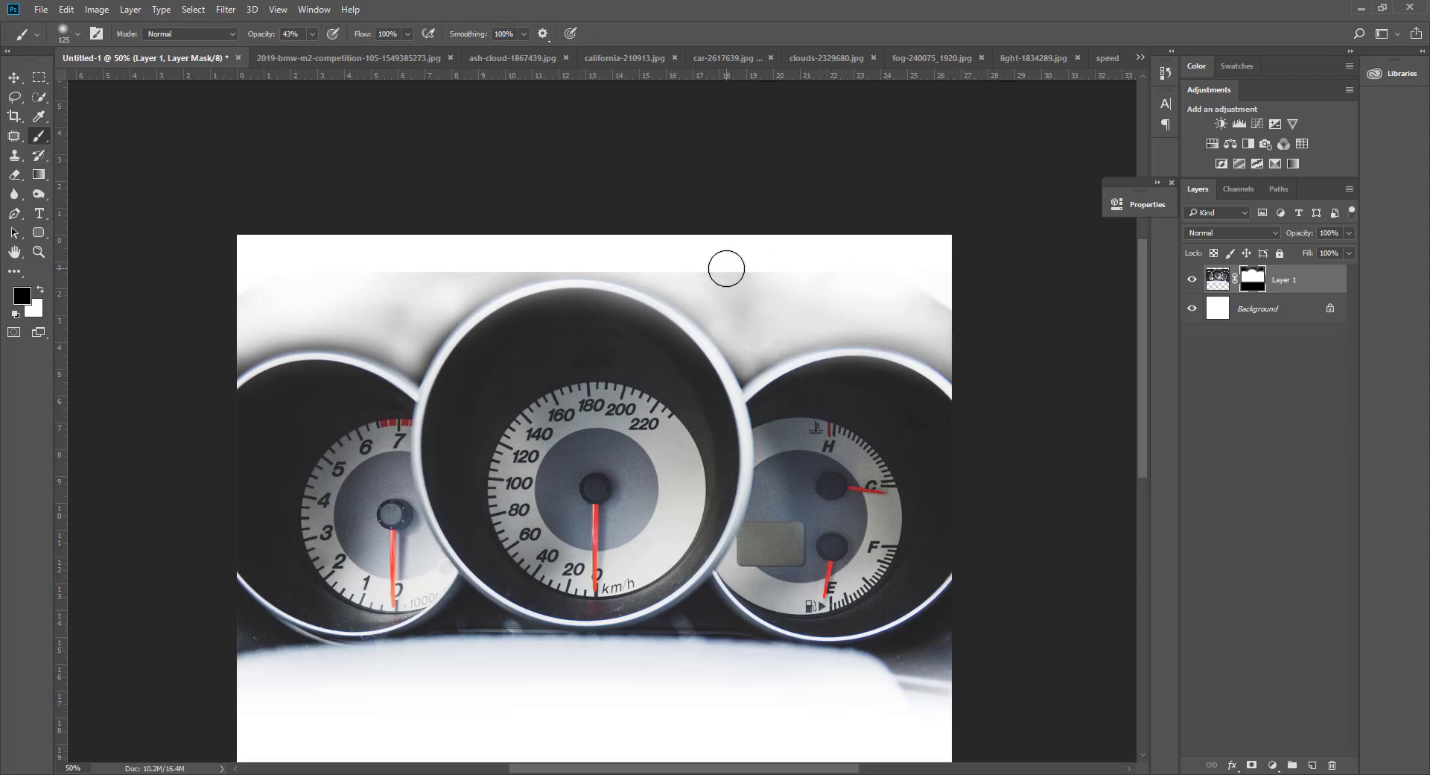
With a larger brush, clear remaining grey smudges and the shading between centre and right gauges.
{"action": "key", "text": "bracketright"}
{"action": "key", "text": "bracketright"}
{"action": "key", "text": "bracketright"}
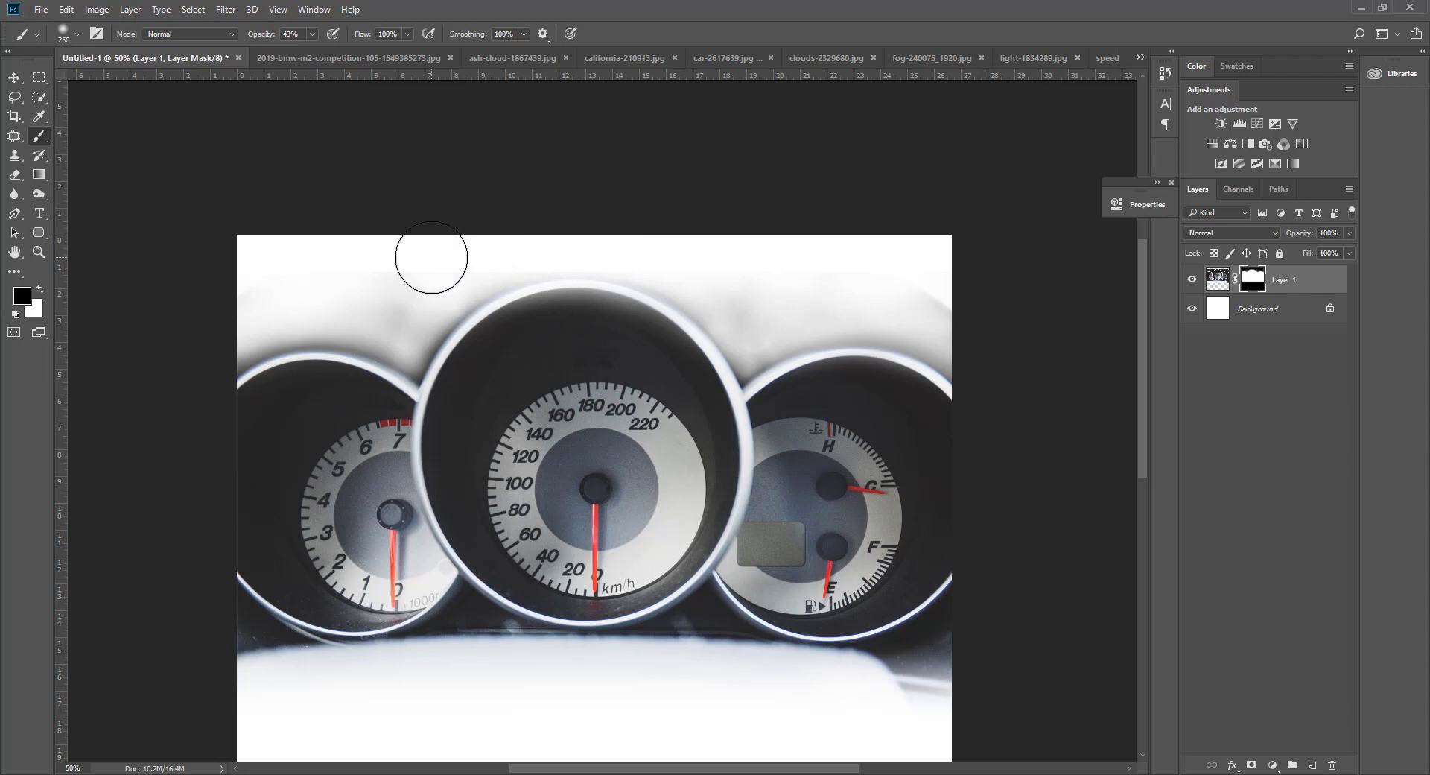
{"action": "left_click_drag", "start_coordinate": [395, 306], "coordinate": [399, 312]}
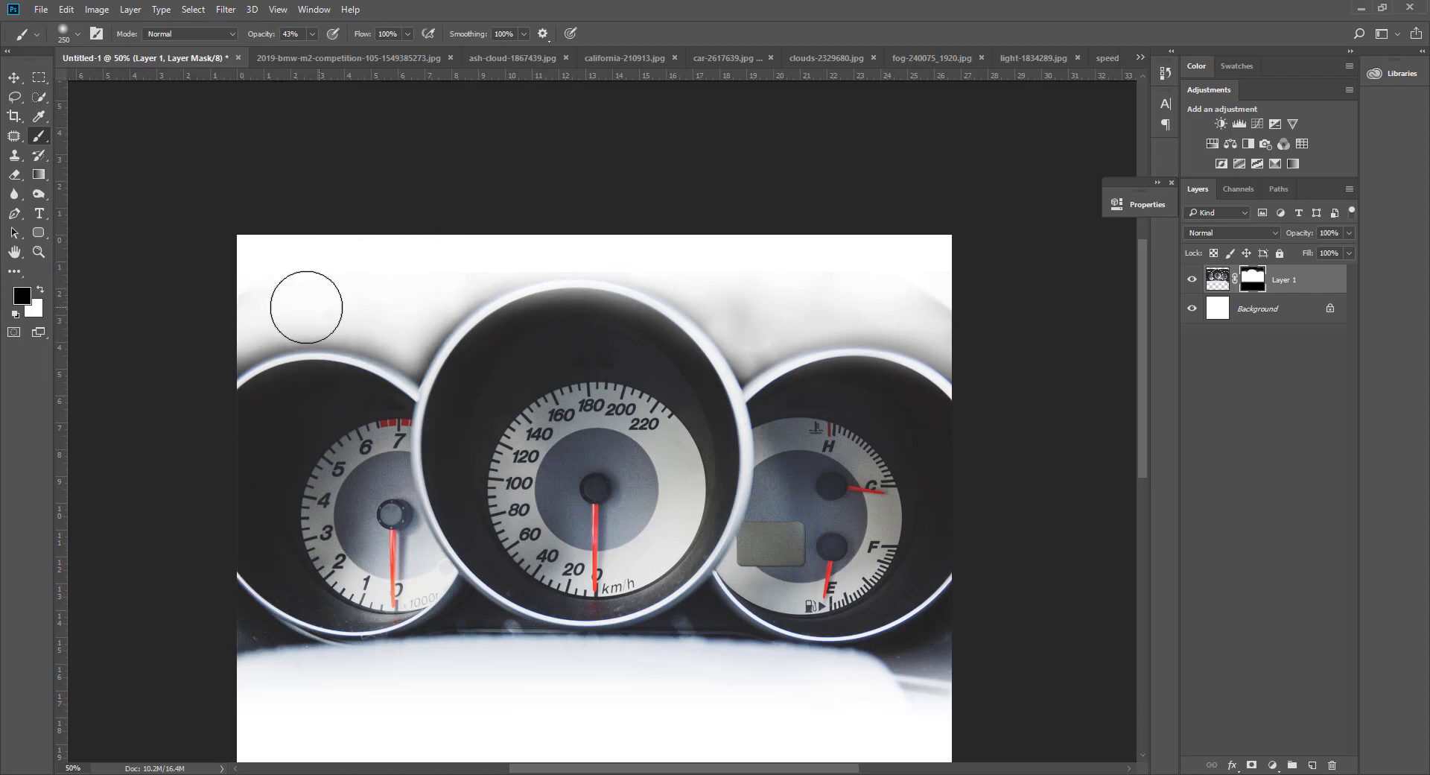
{"action": "left_click_drag", "start_coordinate": [306, 307], "coordinate": [239, 319]}
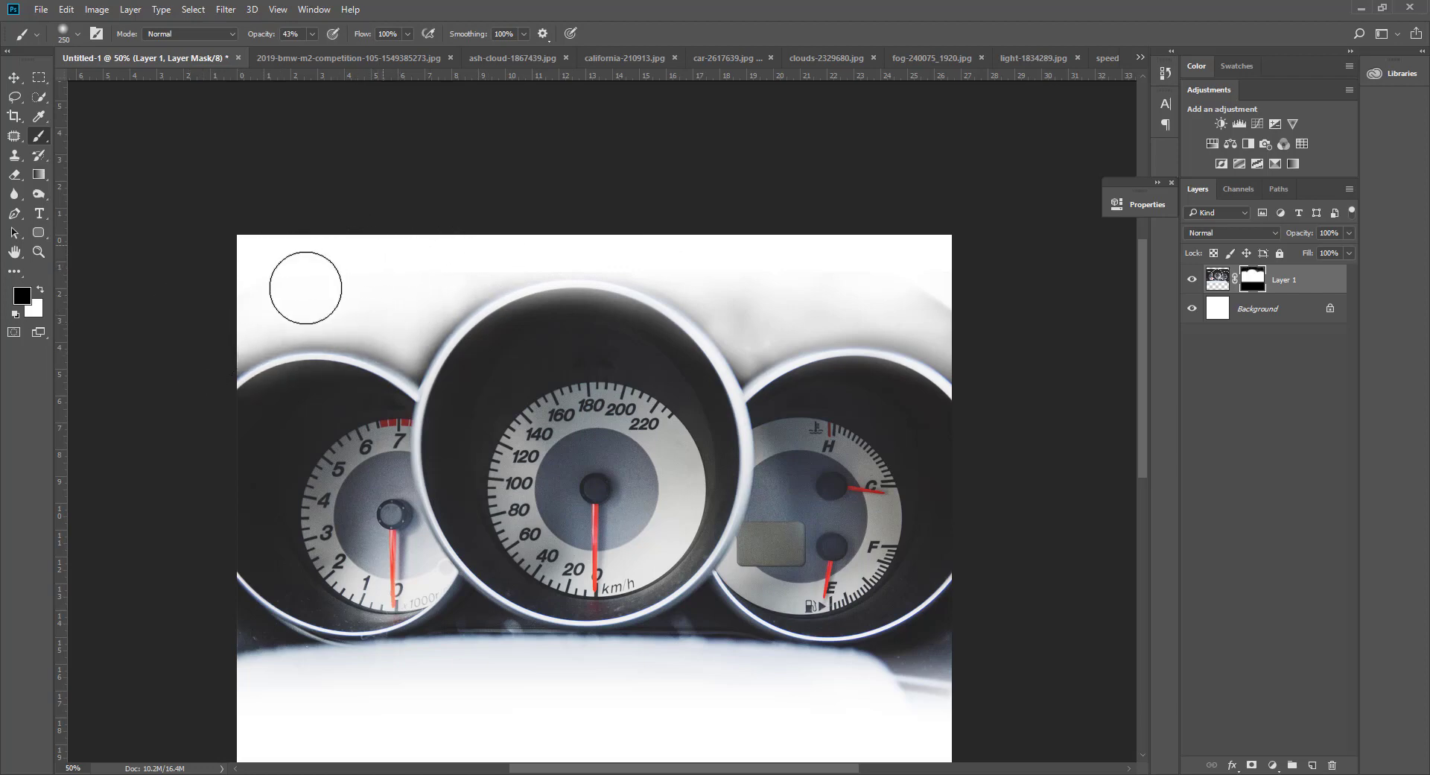
{"action": "left_click_drag", "start_coordinate": [409, 313], "coordinate": [510, 313]}
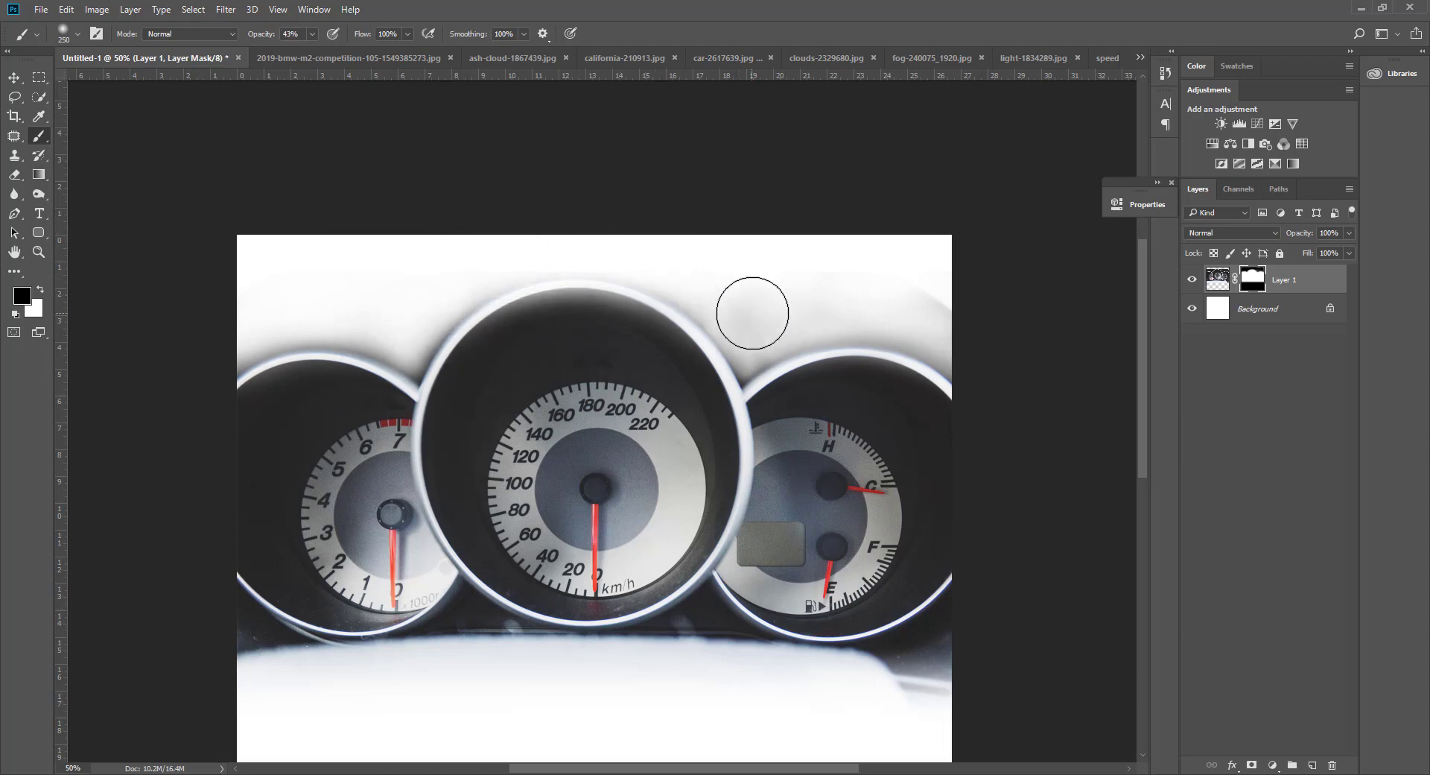
{"action": "left_click_drag", "start_coordinate": [750, 319], "coordinate": [953, 290]}
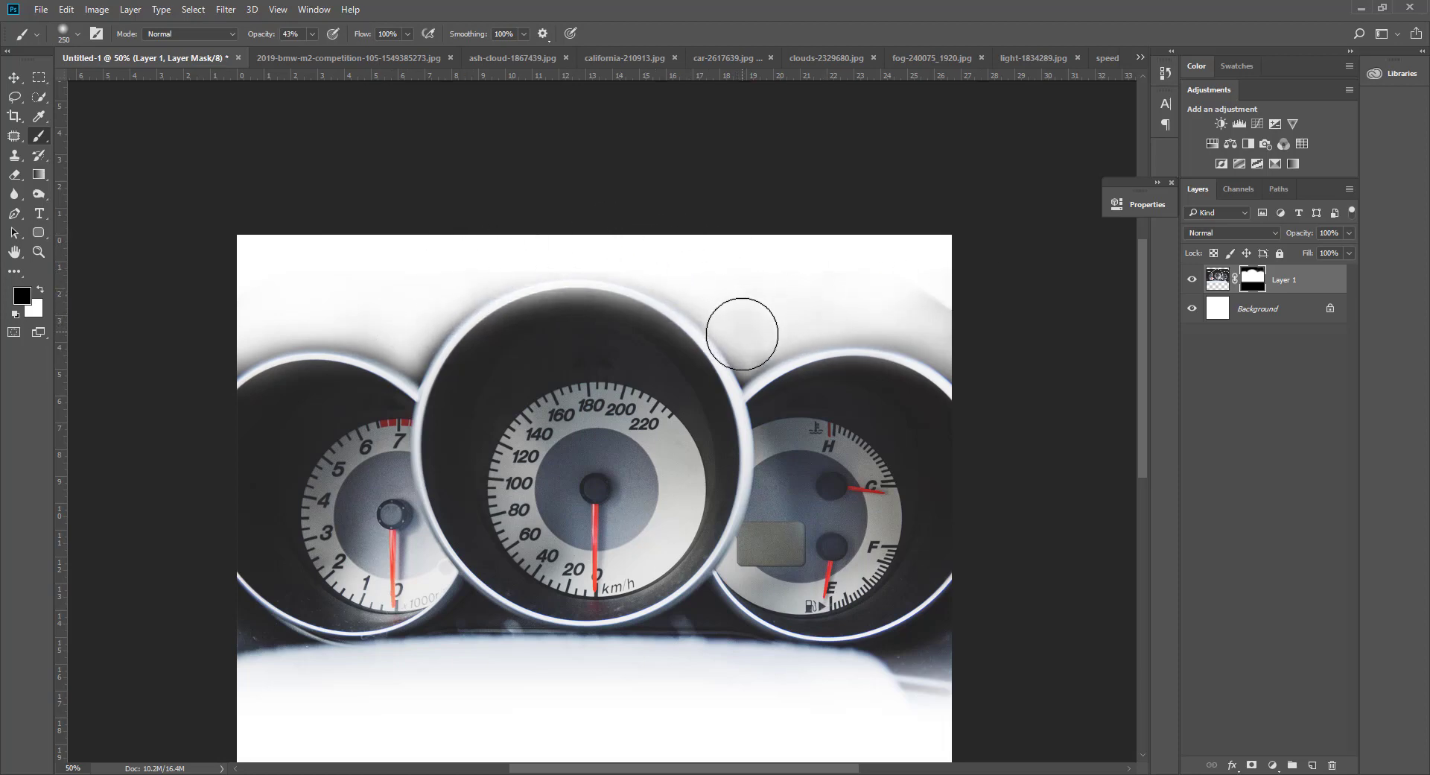
{"action": "left_click_drag", "start_coordinate": [753, 328], "coordinate": [929, 303]}
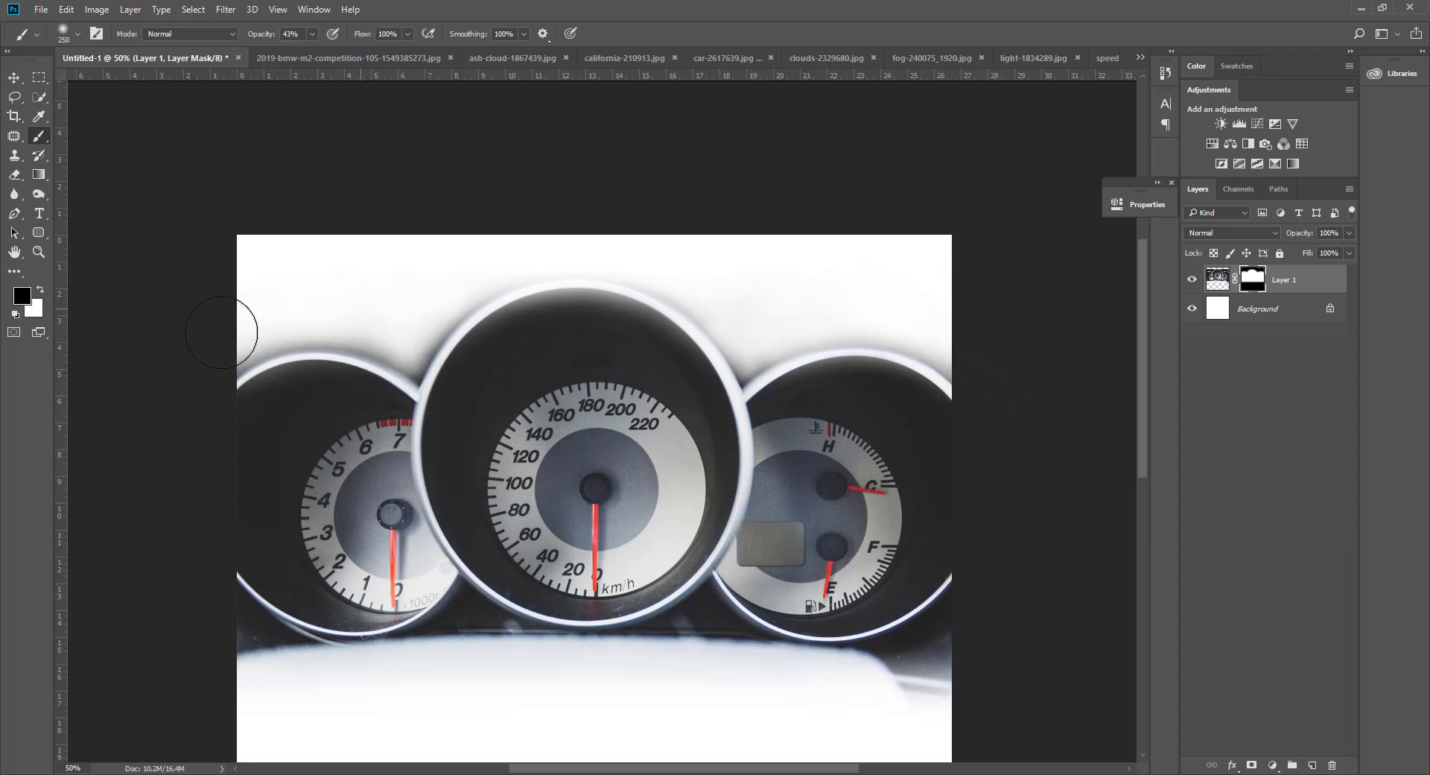
Redraw the bottom mask gradient several times for a softer fade to white.
{"action": "left_click", "coordinate": [13, 77]}
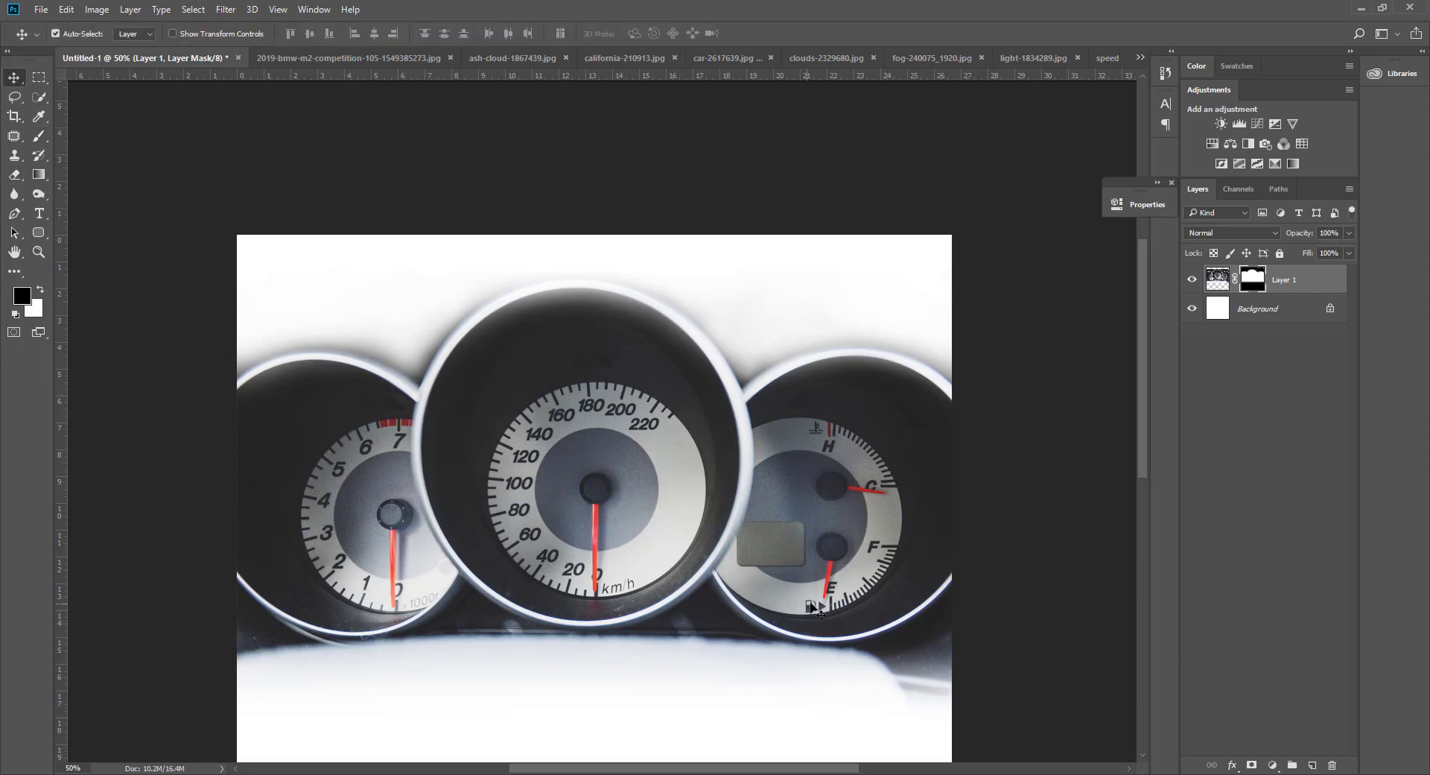
{"action": "left_click", "coordinate": [42, 177]}
{"action": "left_click", "coordinate": [82, 173]}
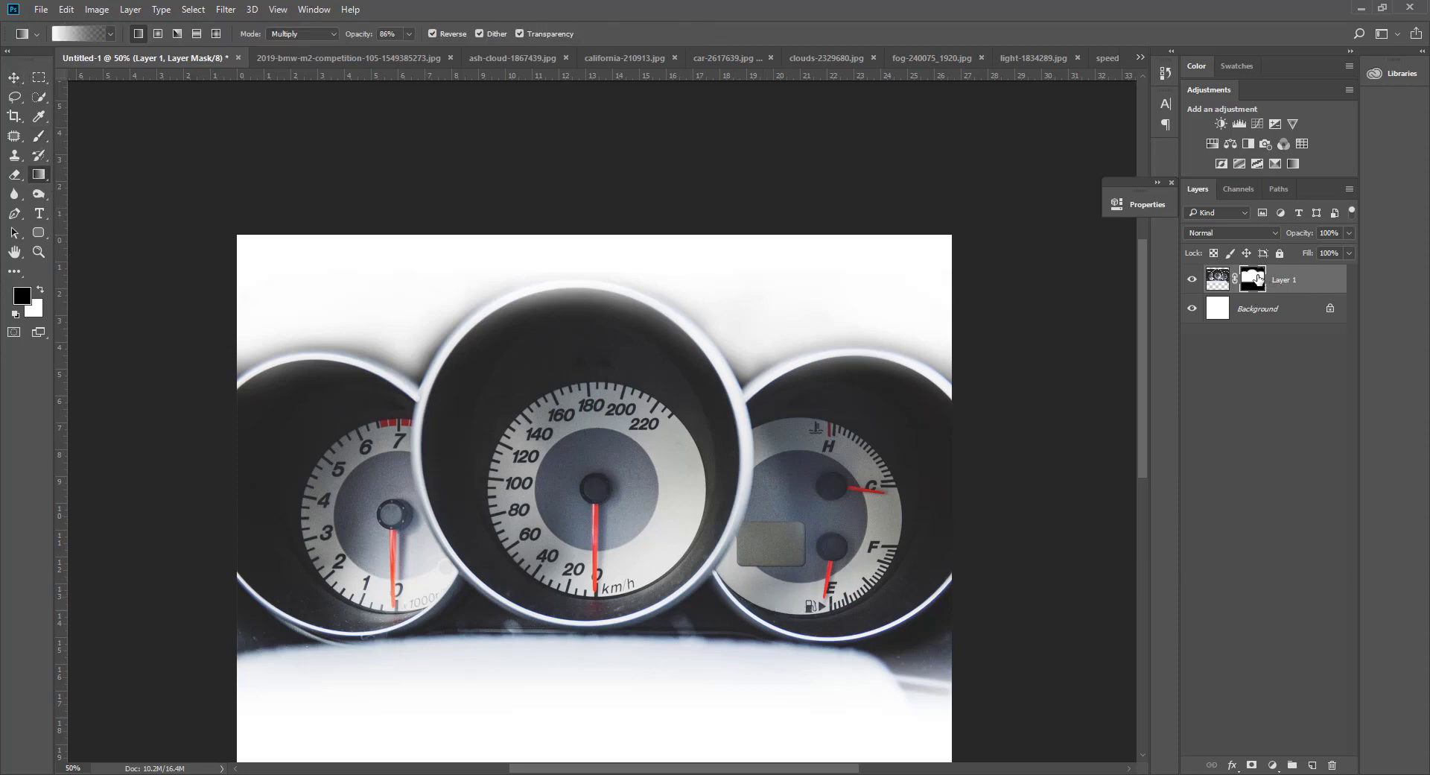
{"action": "left_click_drag", "start_coordinate": [626, 590], "coordinate": [627, 719]}
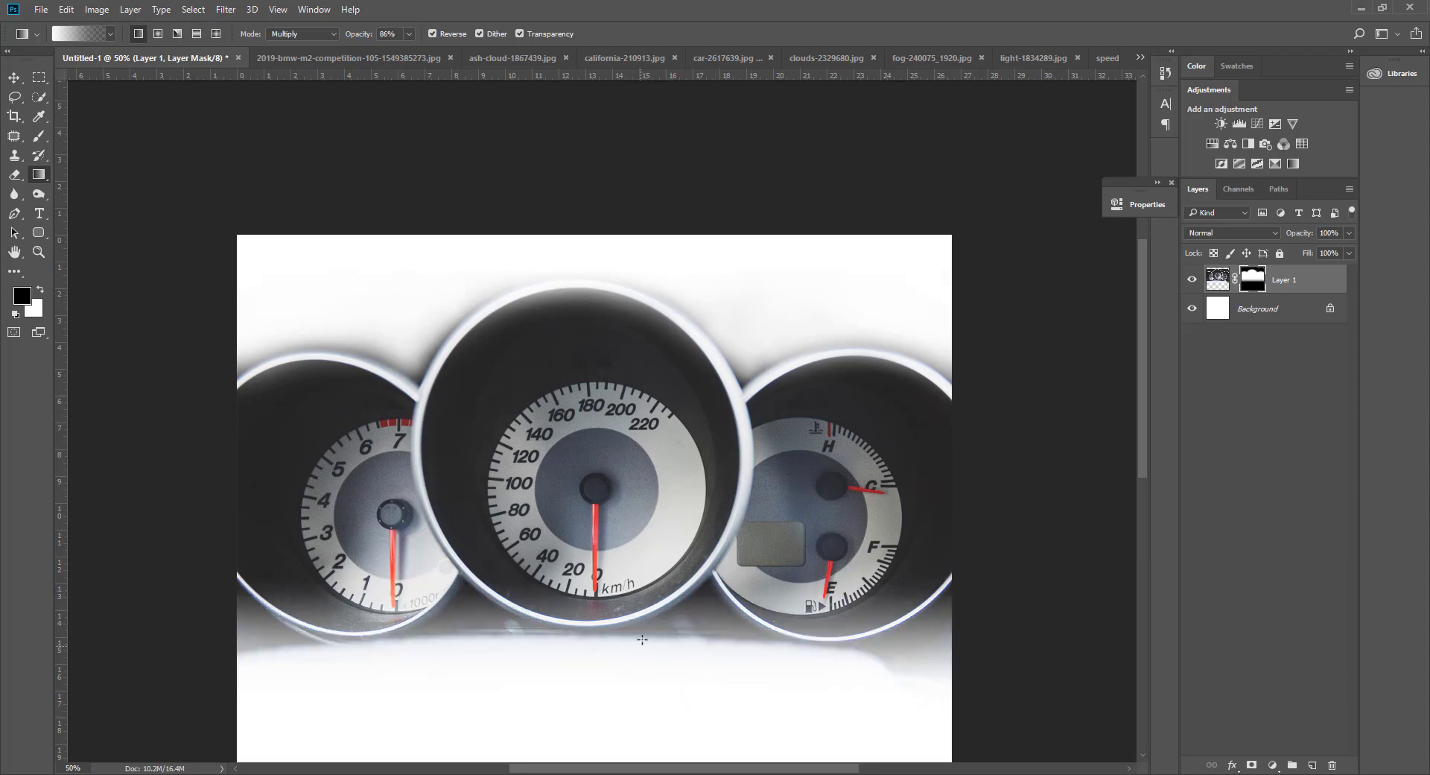
{"action": "left_click_drag", "start_coordinate": [644, 666], "coordinate": [645, 670]}
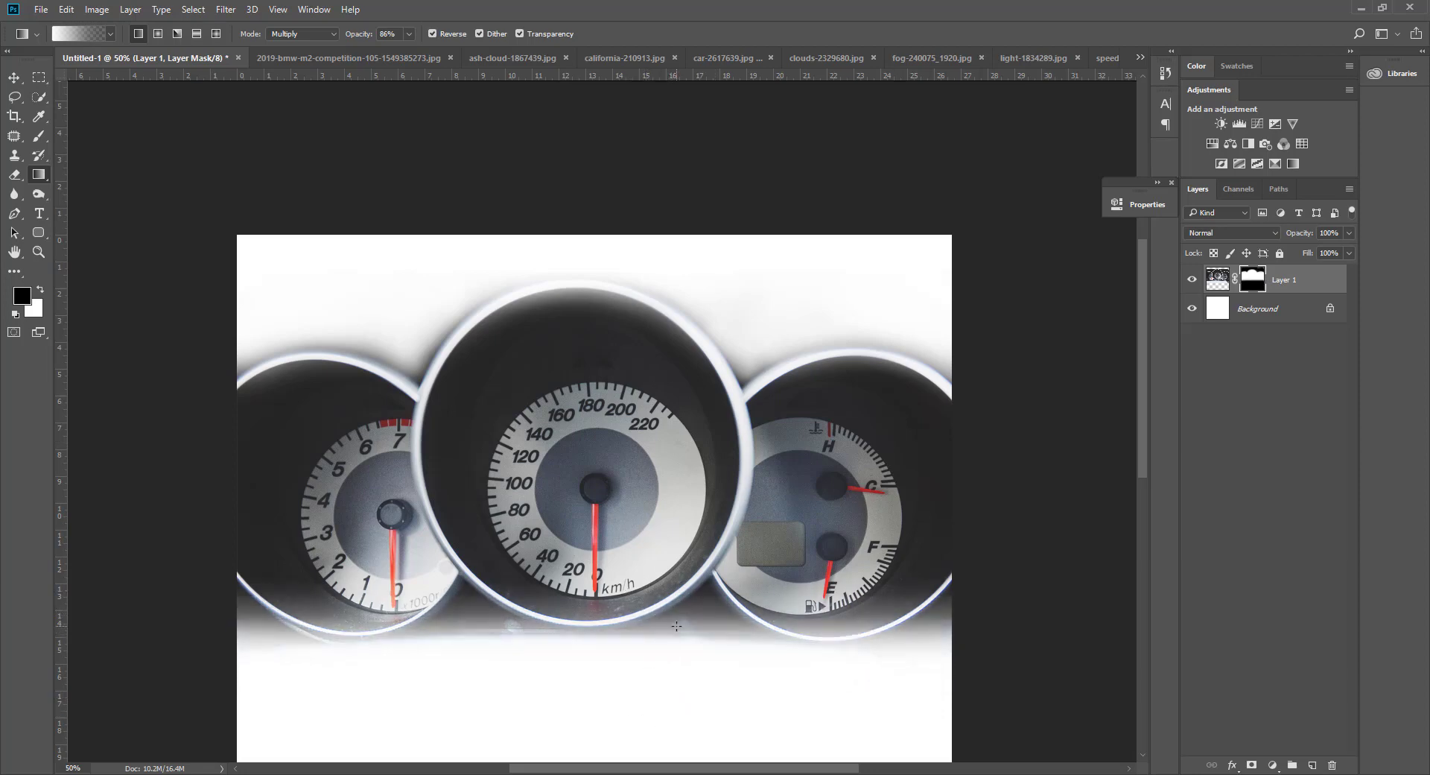
{"action": "left_click_drag", "start_coordinate": [682, 596], "coordinate": [681, 715]}
{"action": "scroll", "coordinate": [702, 619], "scroll_direction": "down", "scroll_amount": 2}
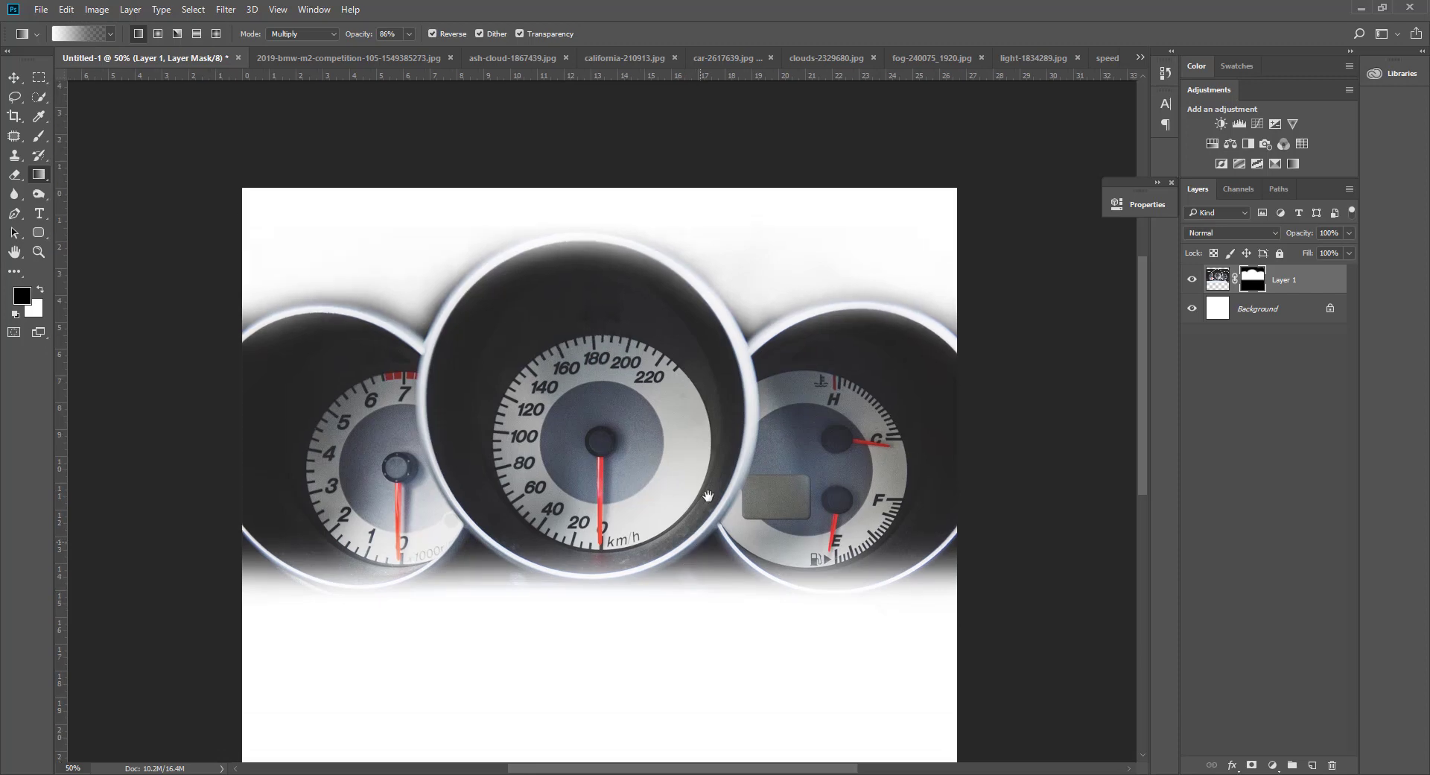
{"action": "scroll", "coordinate": [668, 522], "scroll_direction": "down", "scroll_amount": 2}
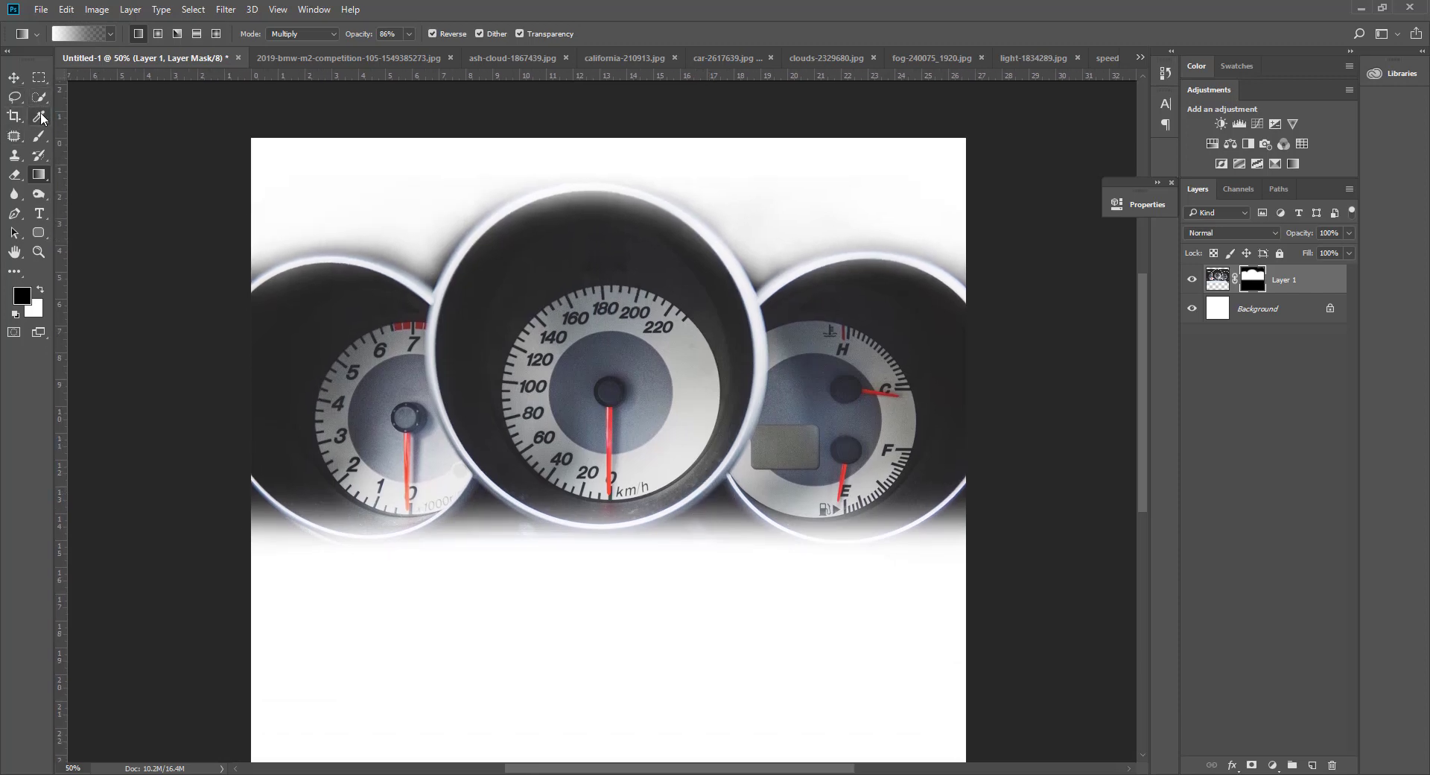
Brush out the dark edge below the right gauge, then paint white to restore its lower rim.
{"action": "left_click", "coordinate": [39, 136]}
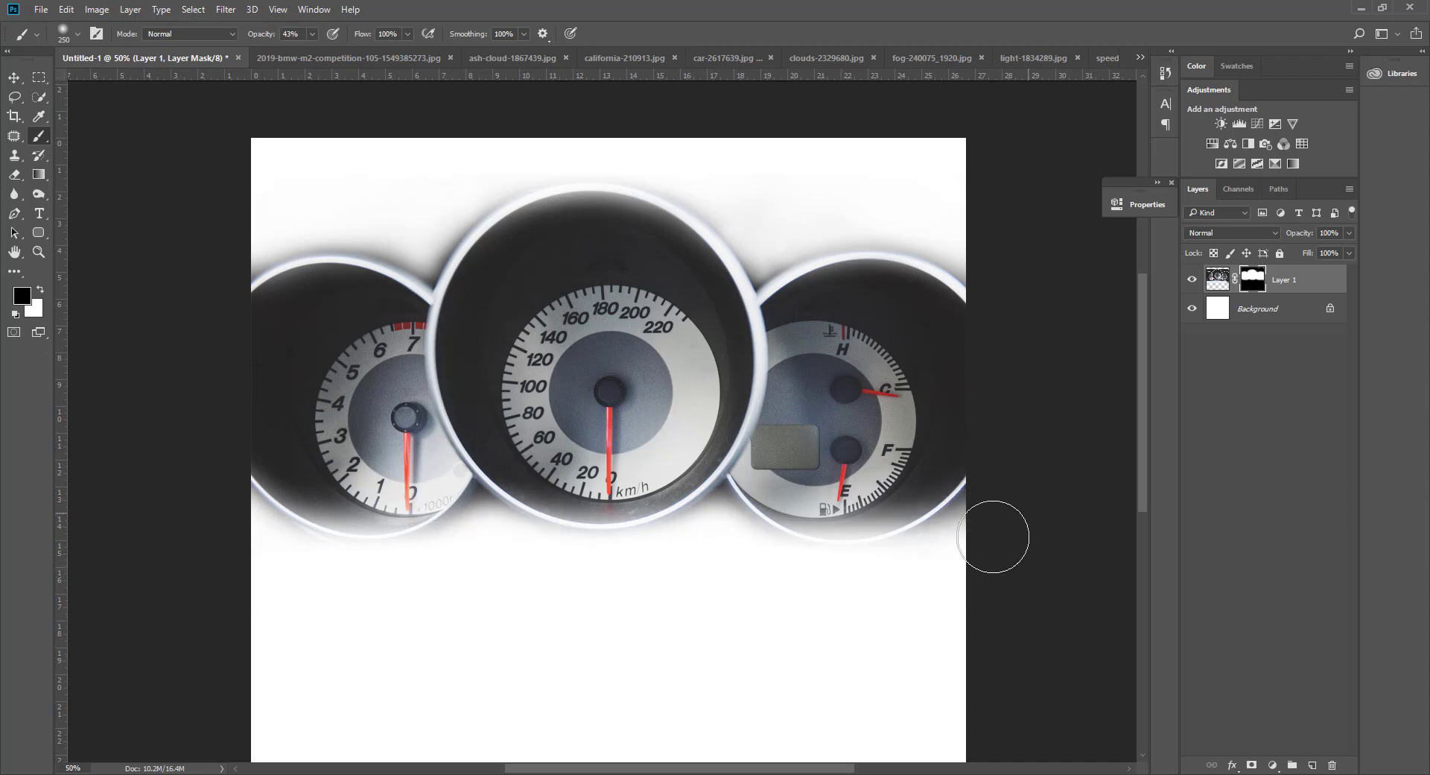
{"action": "left_click_drag", "start_coordinate": [993, 536], "coordinate": [957, 574]}
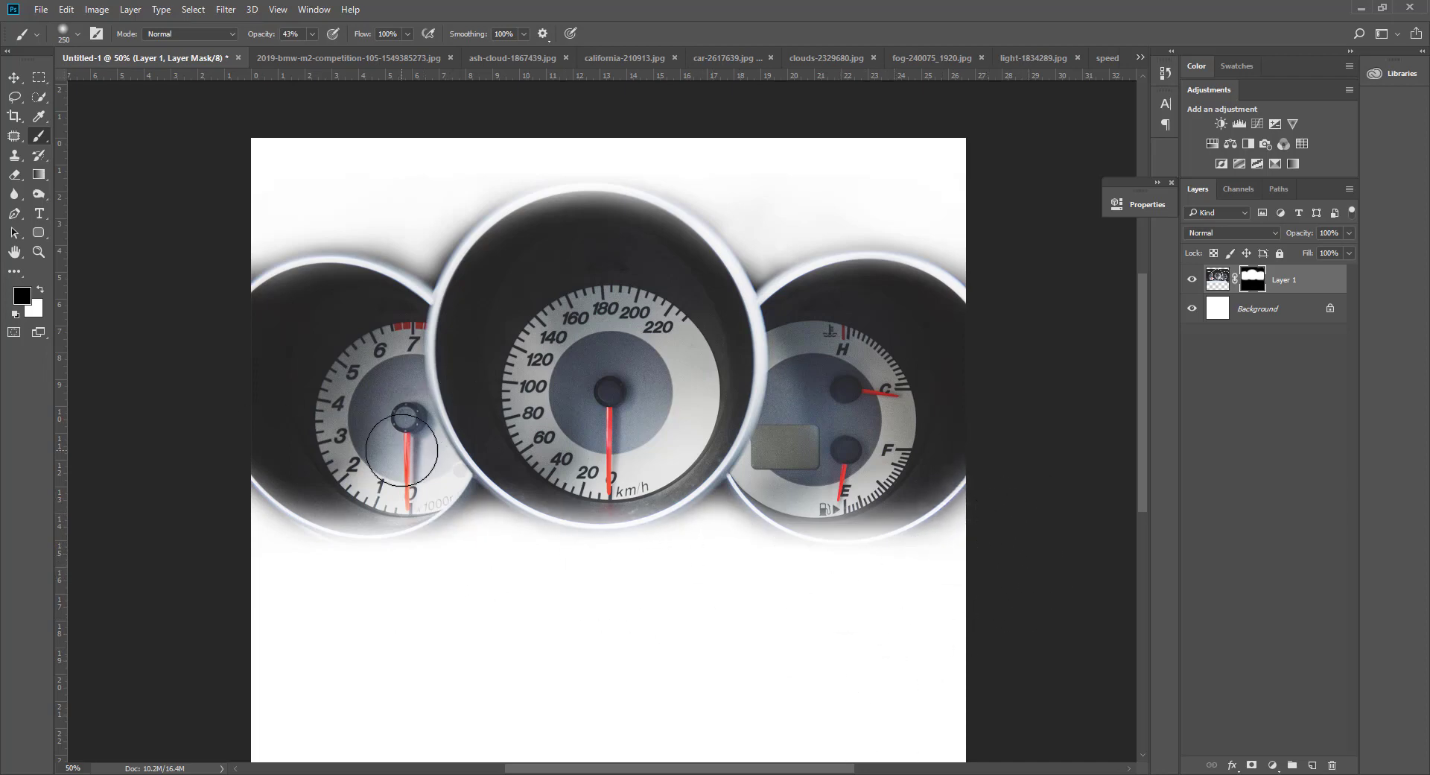
{"action": "left_click", "coordinate": [41, 290]}
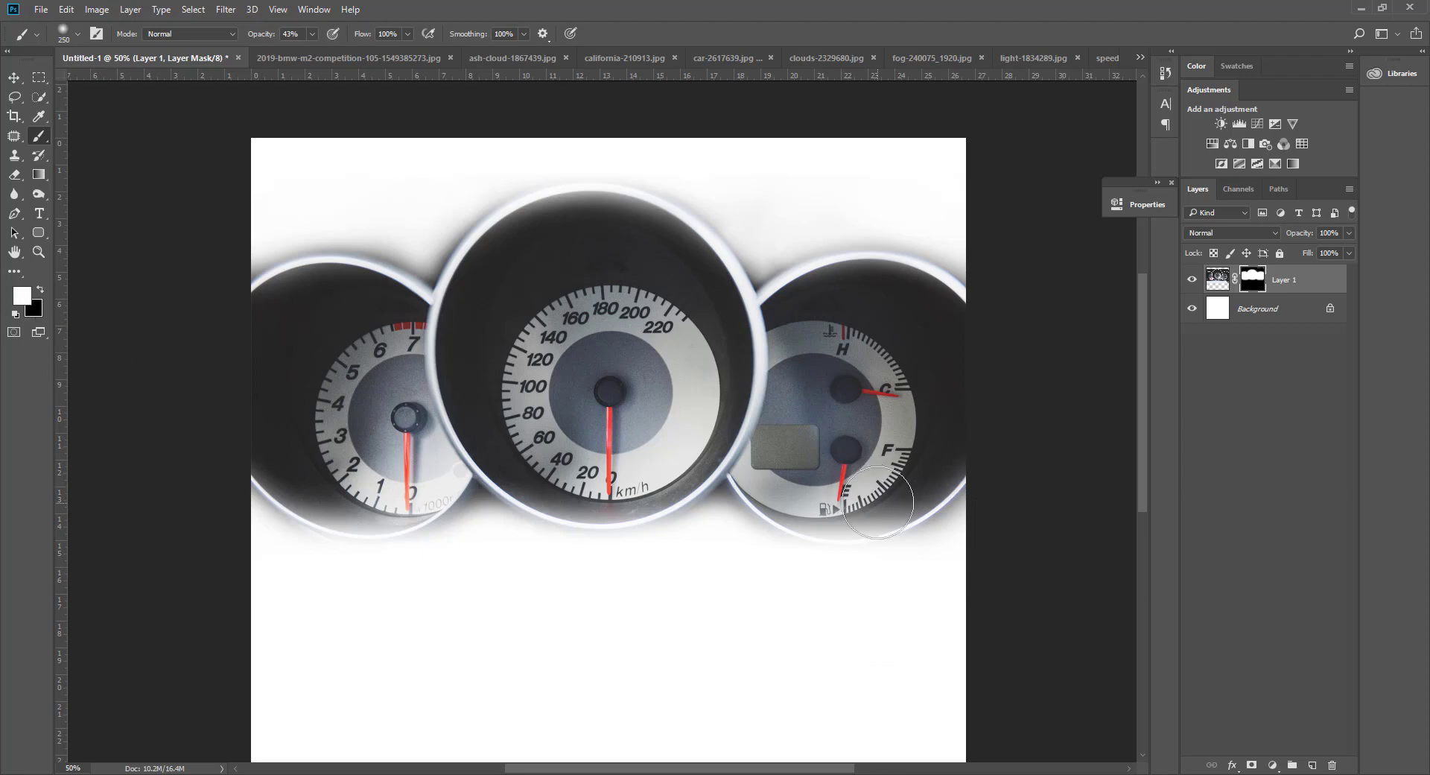
{"action": "left_click_drag", "start_coordinate": [877, 503], "coordinate": [790, 476]}
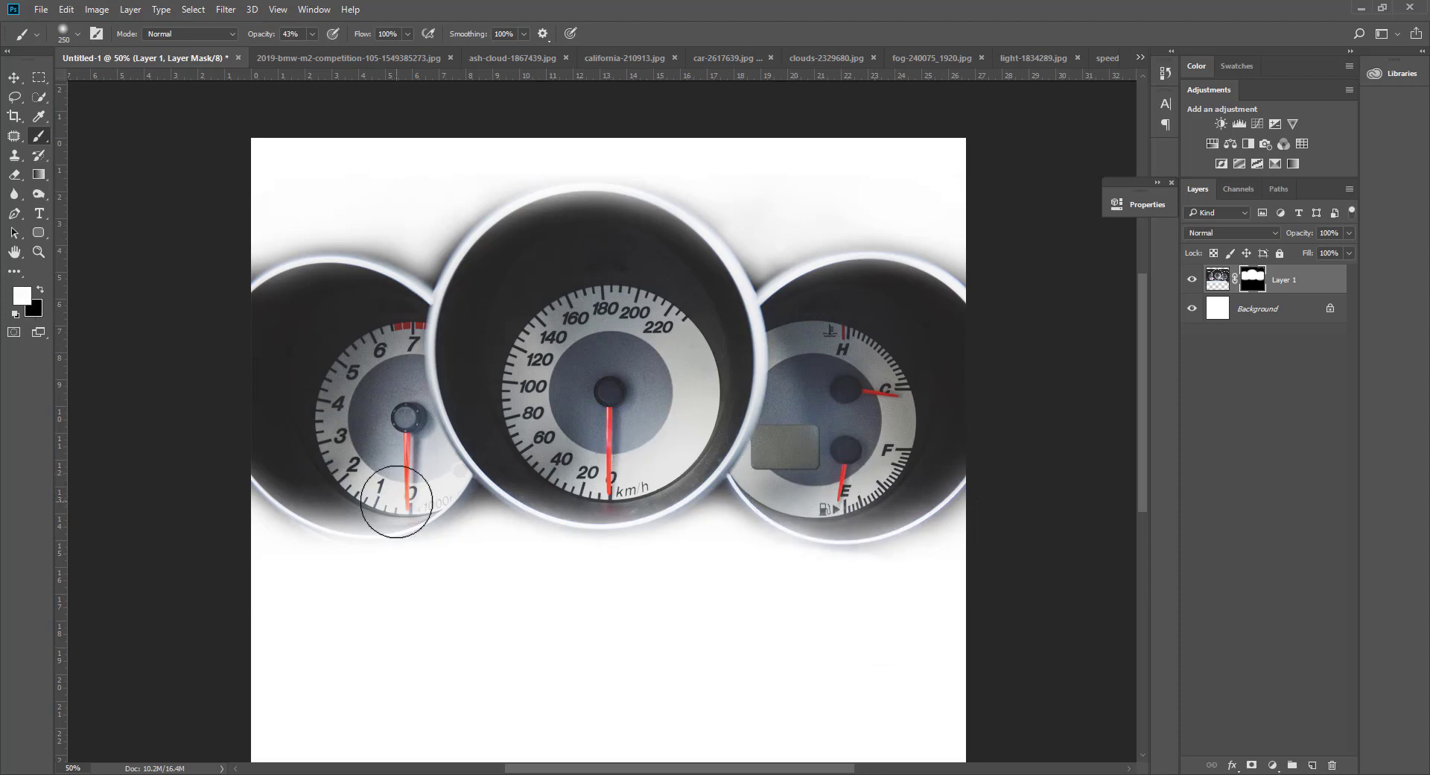
{"action": "left_click", "coordinate": [14, 77]}
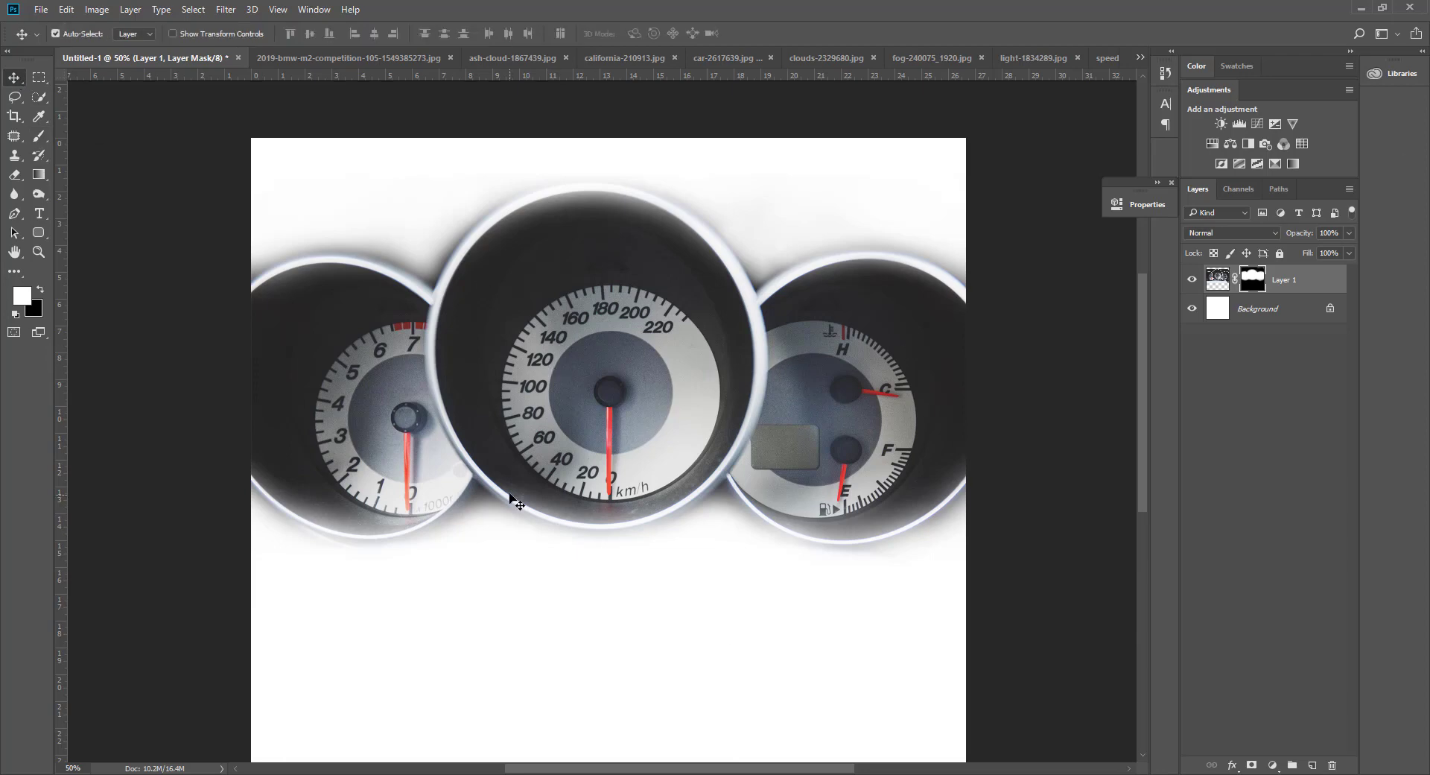
Crop-extend the canvas wider on both sides and taller above the image.
{"action": "key", "text": "ctrl+minus"}
{"action": "key", "text": "c"}
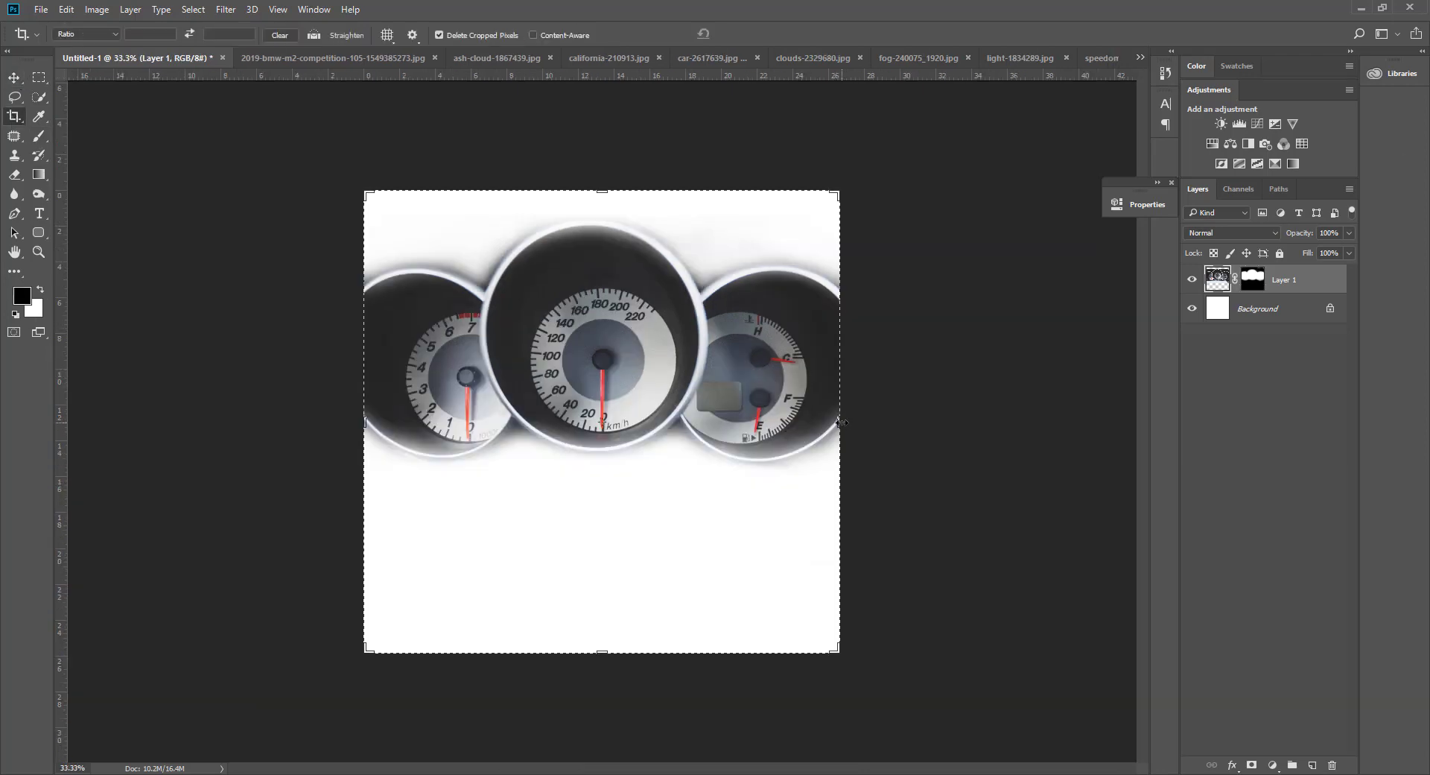
{"action": "left_click_drag", "start_coordinate": [841, 423], "coordinate": [974, 422]}
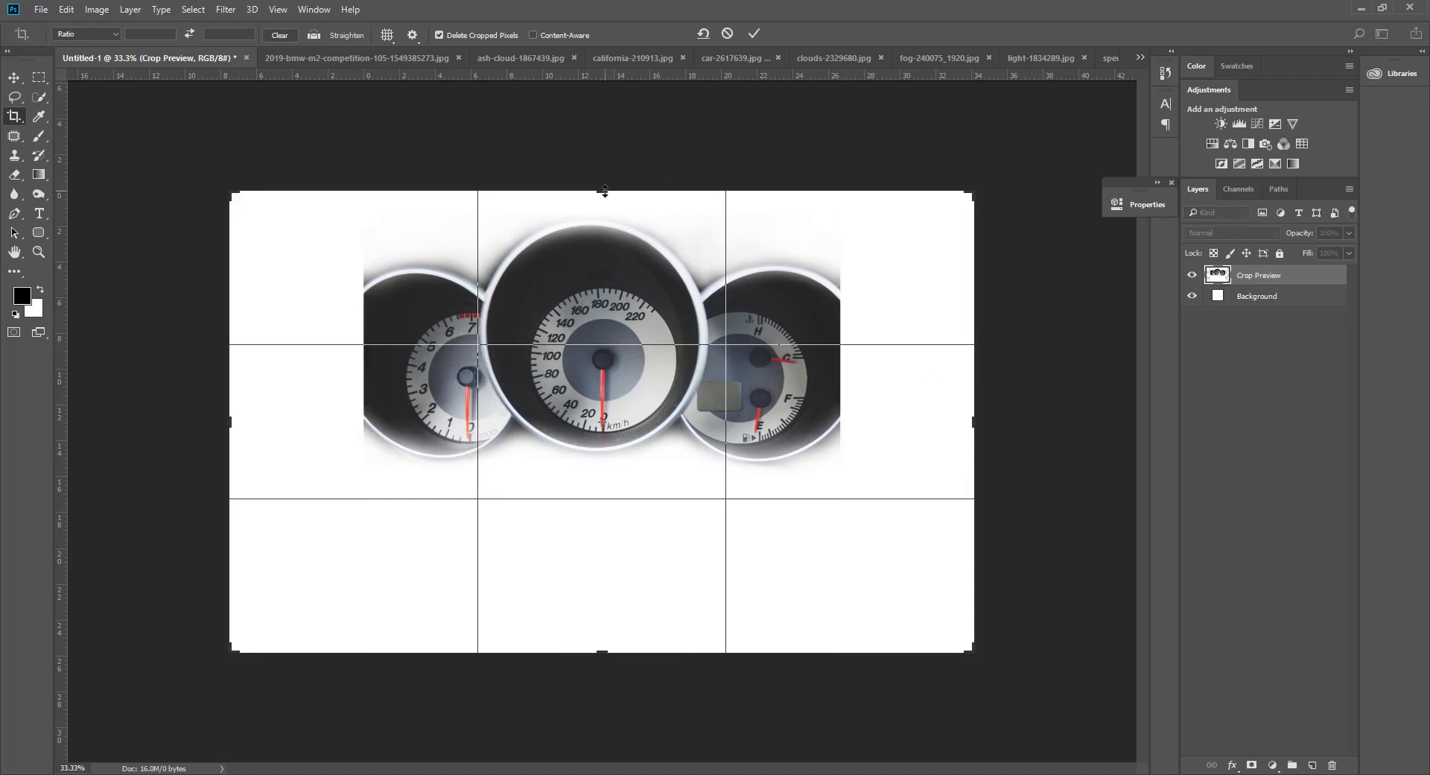
{"action": "left_click_drag", "start_coordinate": [604, 192], "coordinate": [604, 160]}
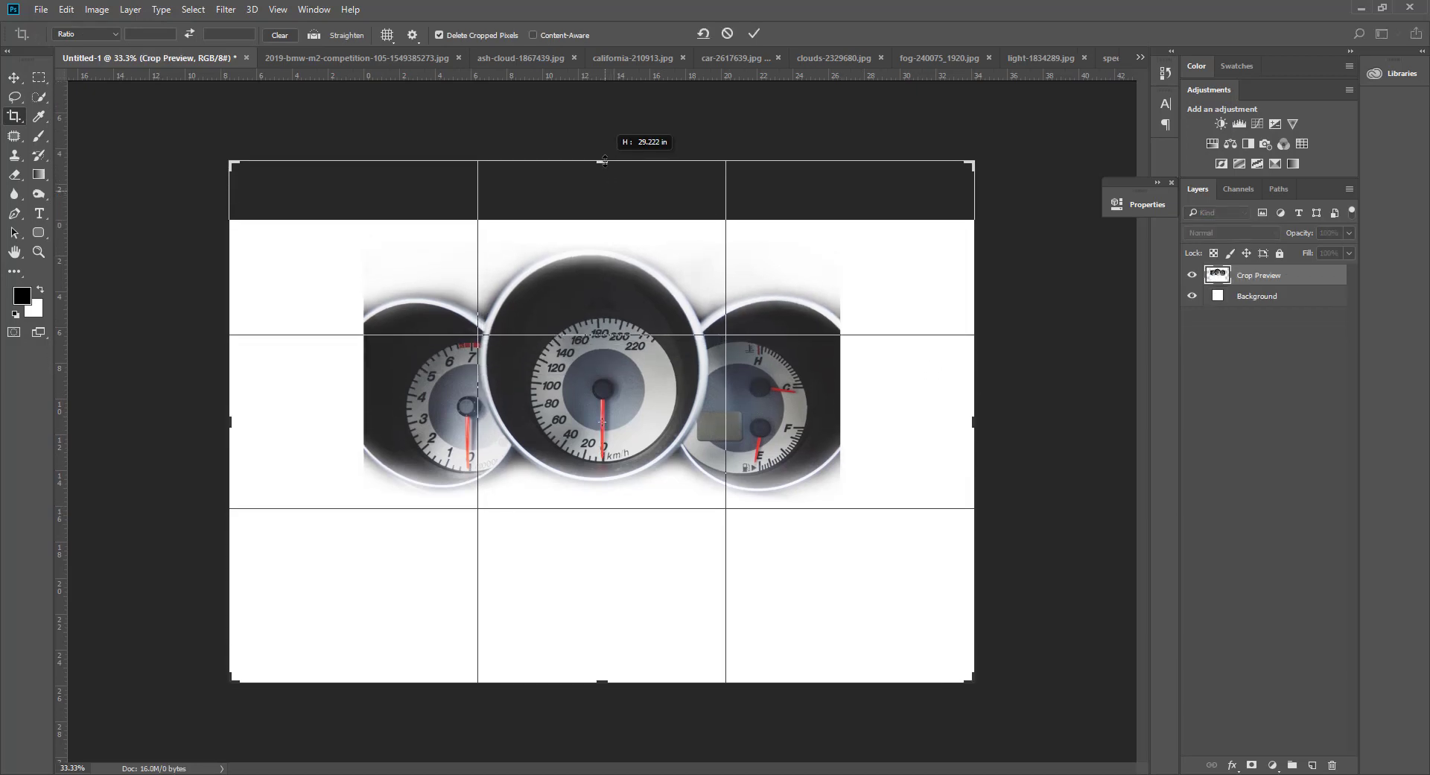
{"action": "key", "text": "Return"}
{"action": "key", "text": "v"}
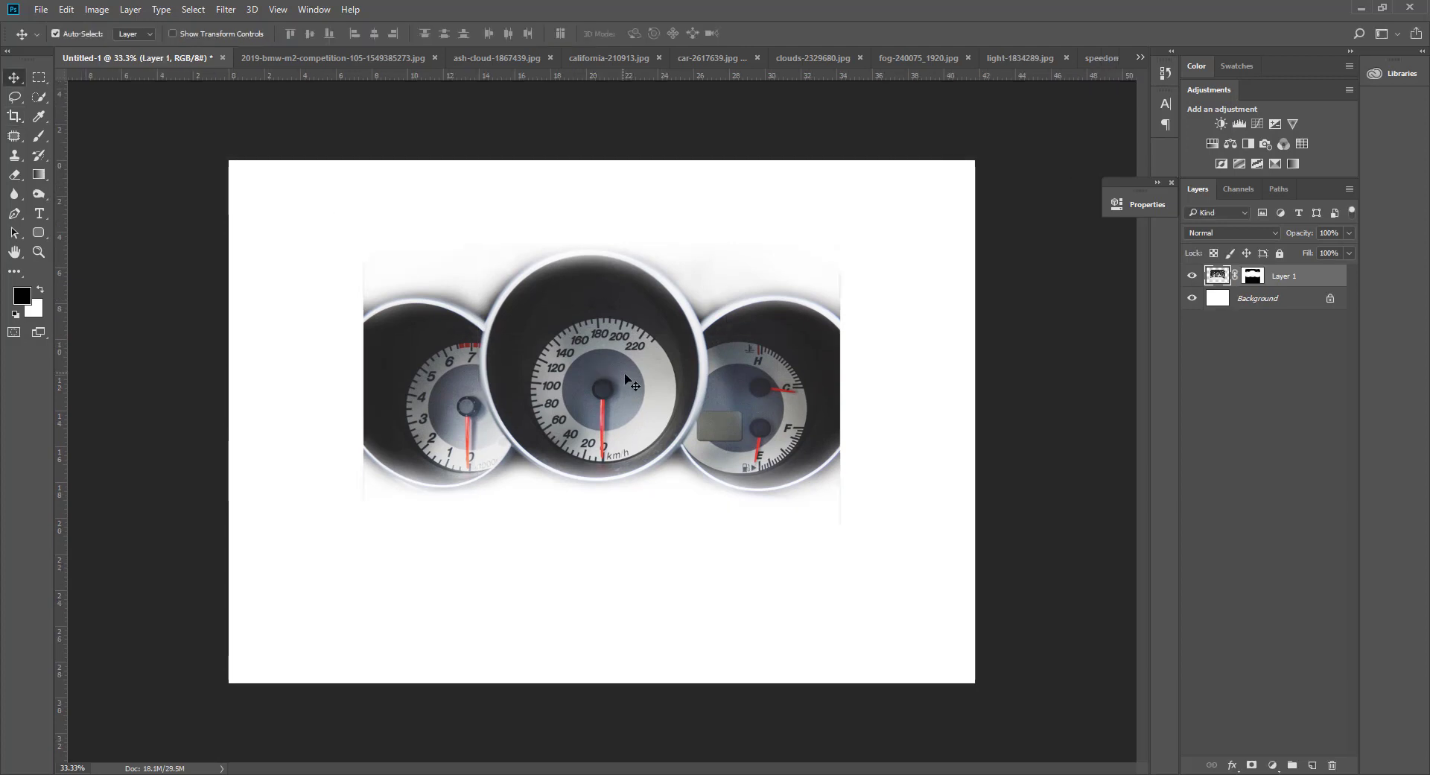
Scale the gauges up to about 109% and shift them slightly right.
{"action": "left_click_drag", "start_coordinate": [626, 376], "coordinate": [641, 378]}
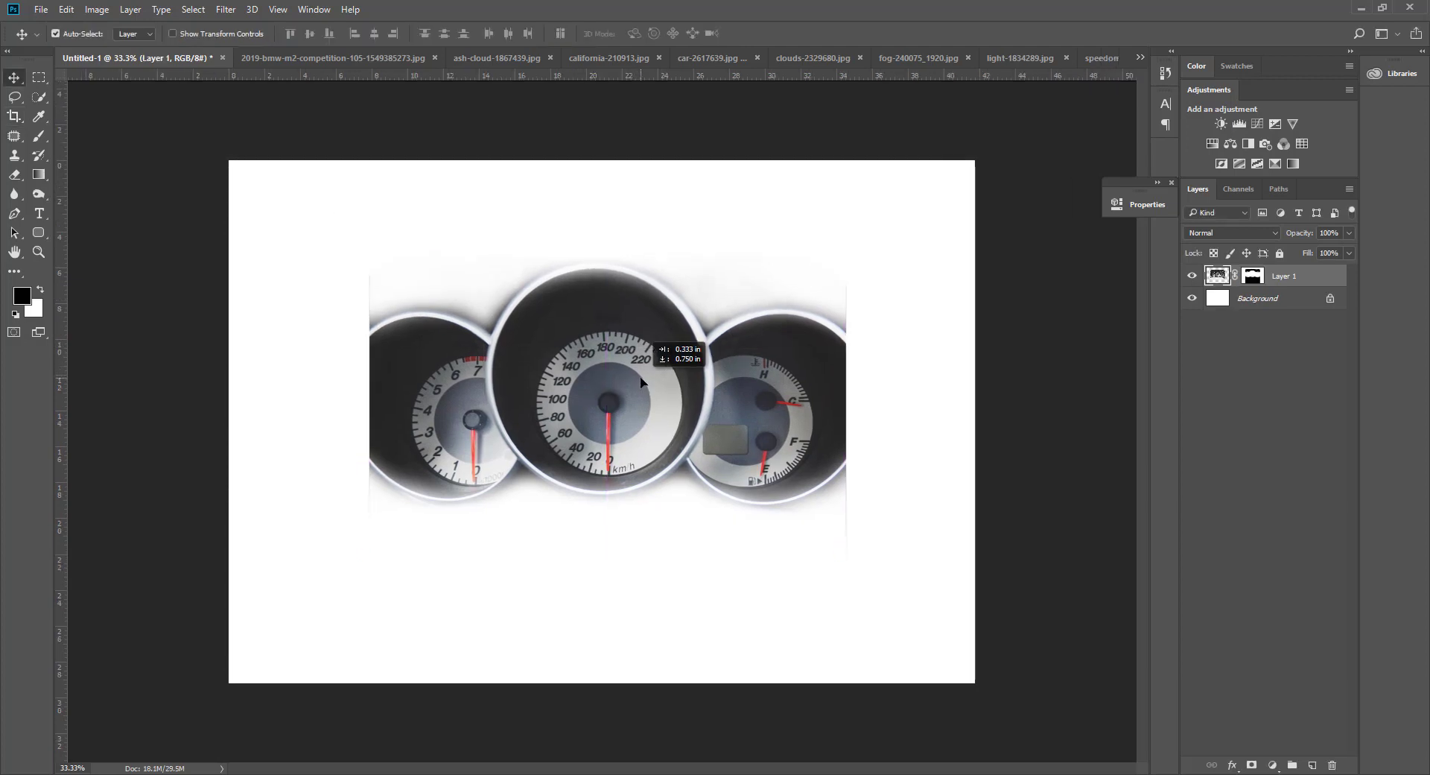
{"action": "key", "text": "ctrl+t"}
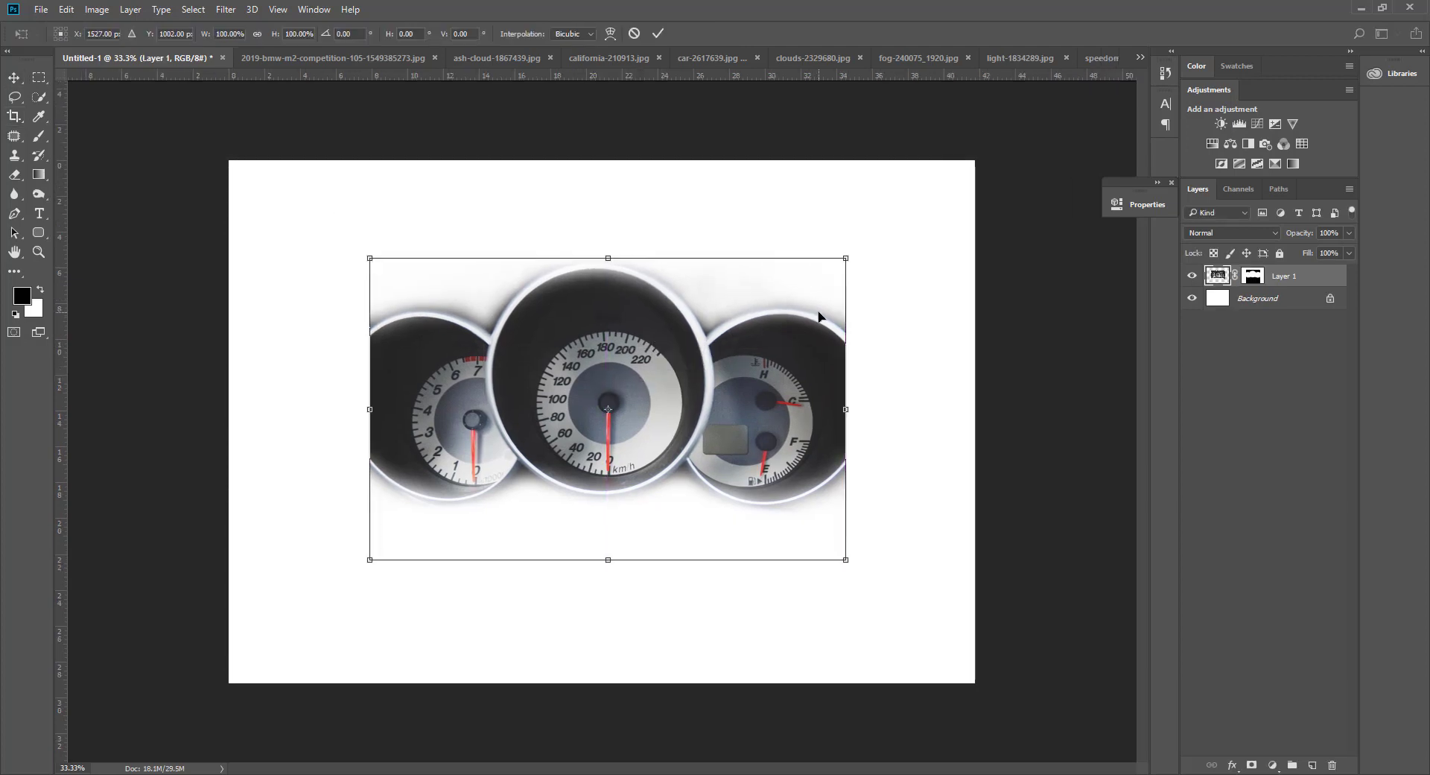
{"action": "left_click_drag", "start_coordinate": [845, 259], "coordinate": [891, 227]}
{"action": "mouse_move", "coordinate": [831, 328]}
{"action": "left_mouse_down"}
{"action": "mouse_move", "coordinate": [883, 329]}
{"action": "mouse_move", "coordinate": [784, 332]}
{"action": "left_mouse_up"}
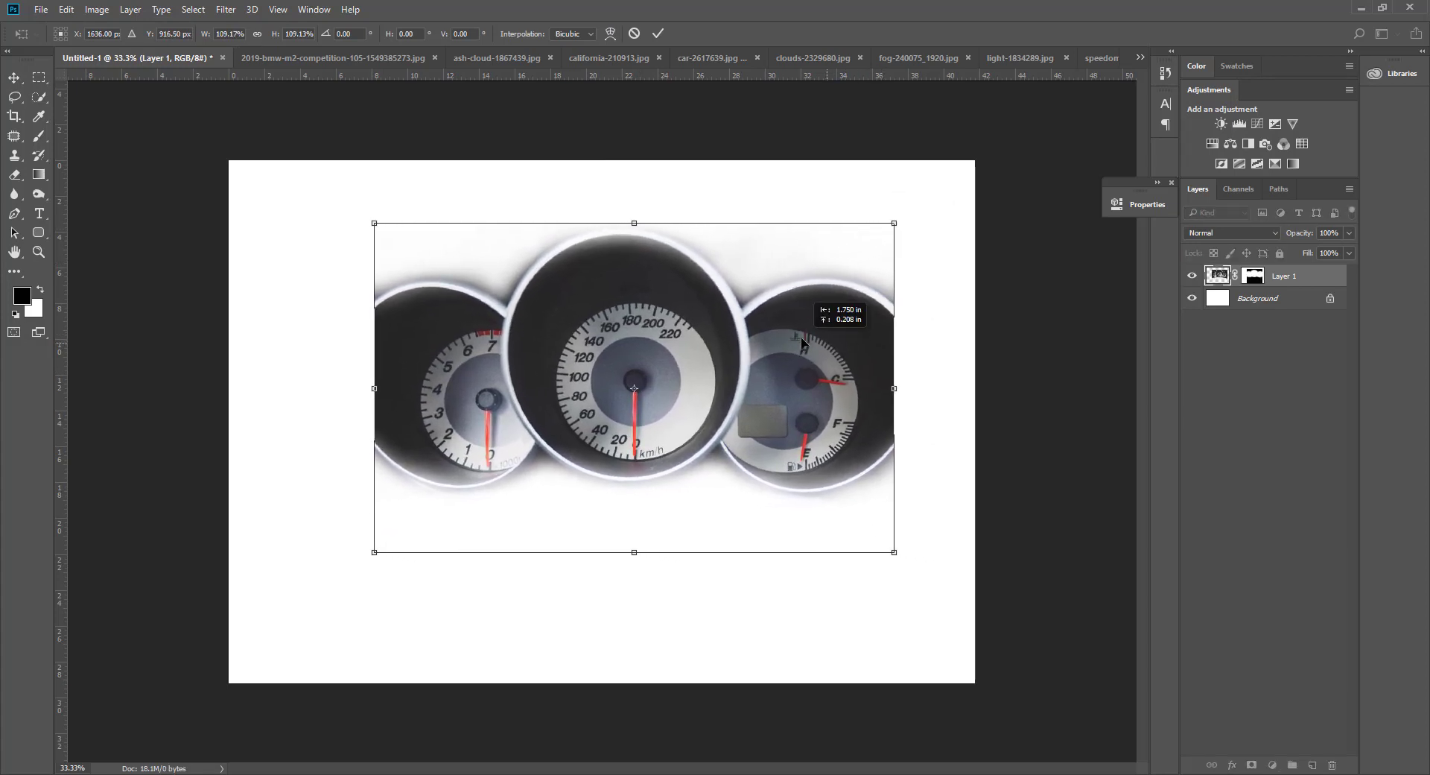
{"action": "key", "text": "Return"}
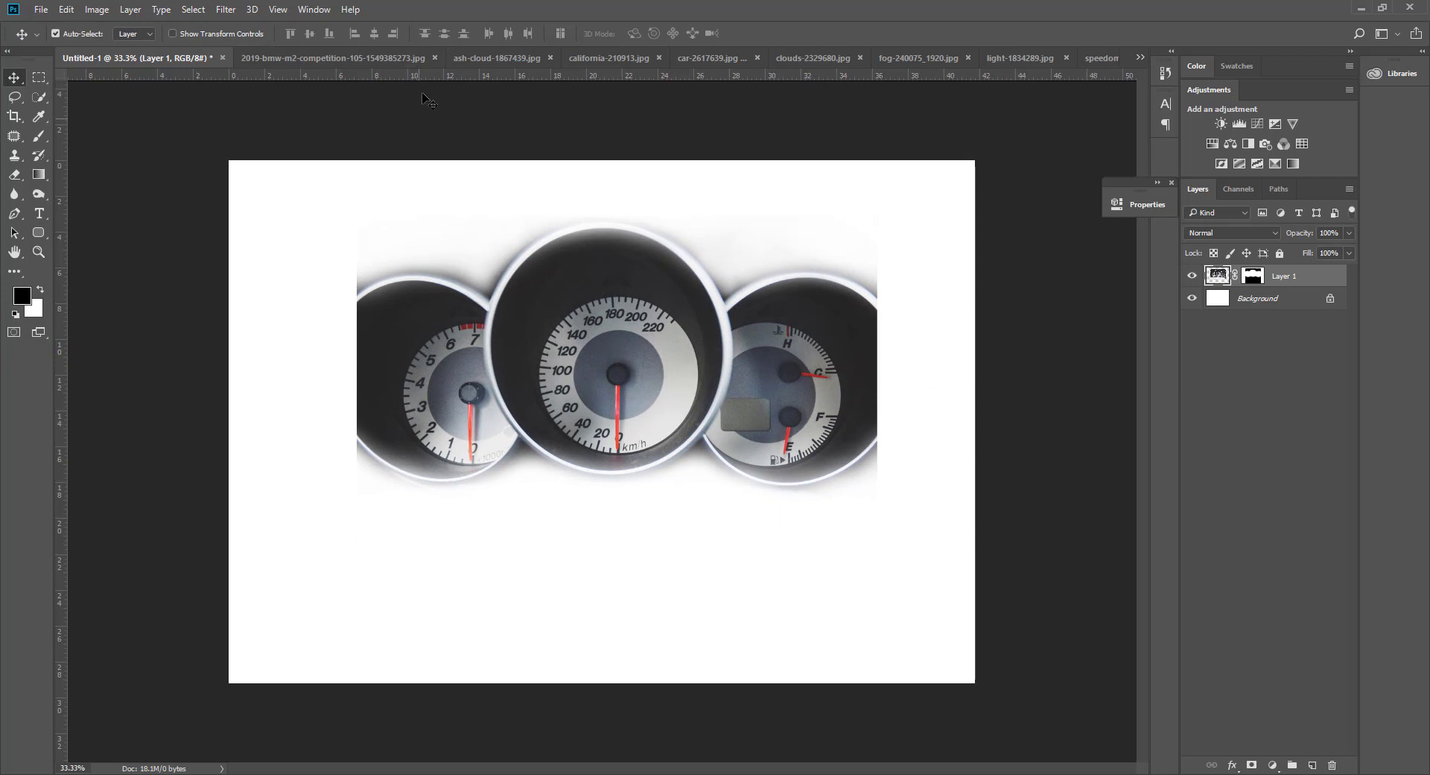
{"action": "left_click", "coordinate": [39, 136]}
Draw a leftward gradient on Layer 1's mask fading the left gauge's edge into white.
{"action": "left_click", "coordinate": [100, 140]}
{"action": "key", "text": "ctrl+backslash"}
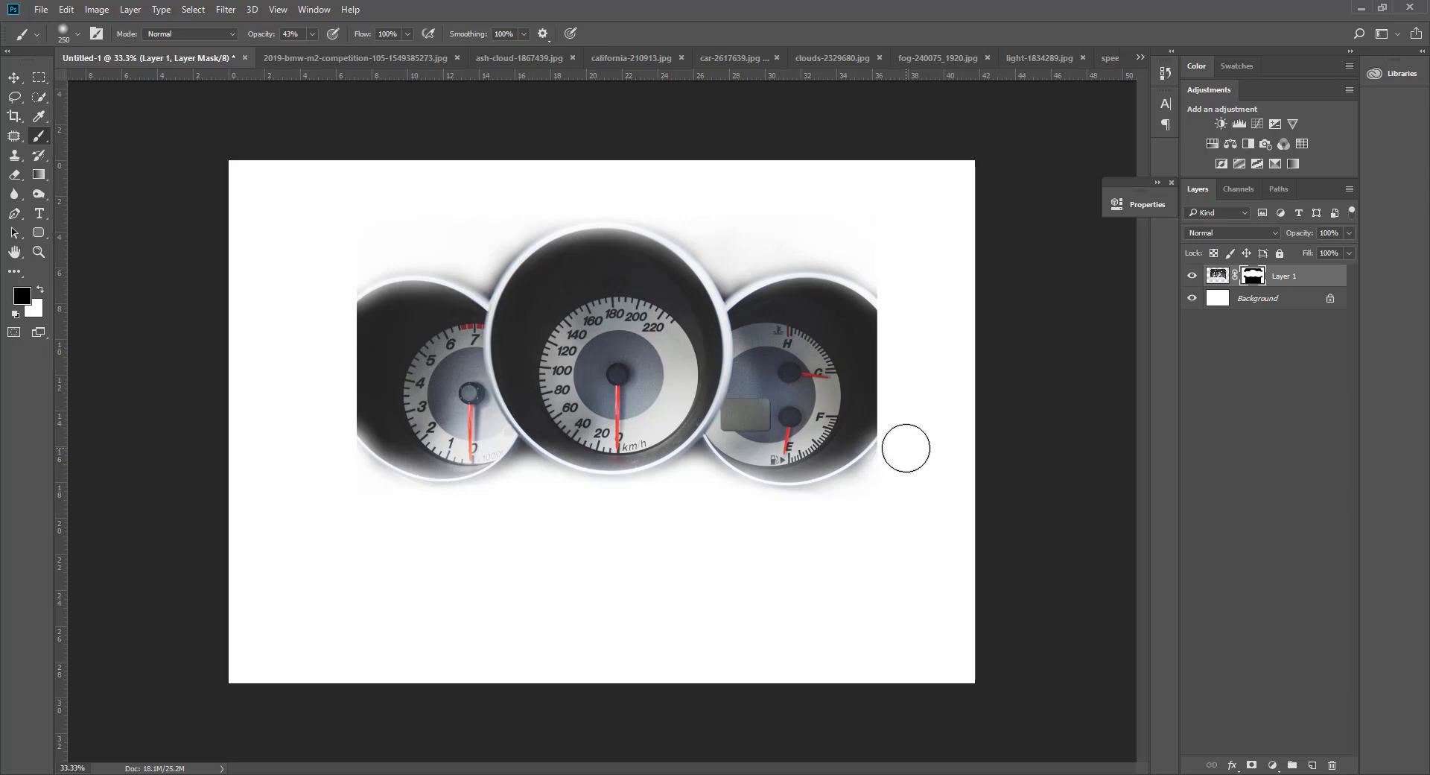
{"action": "left_click", "coordinate": [39, 174]}
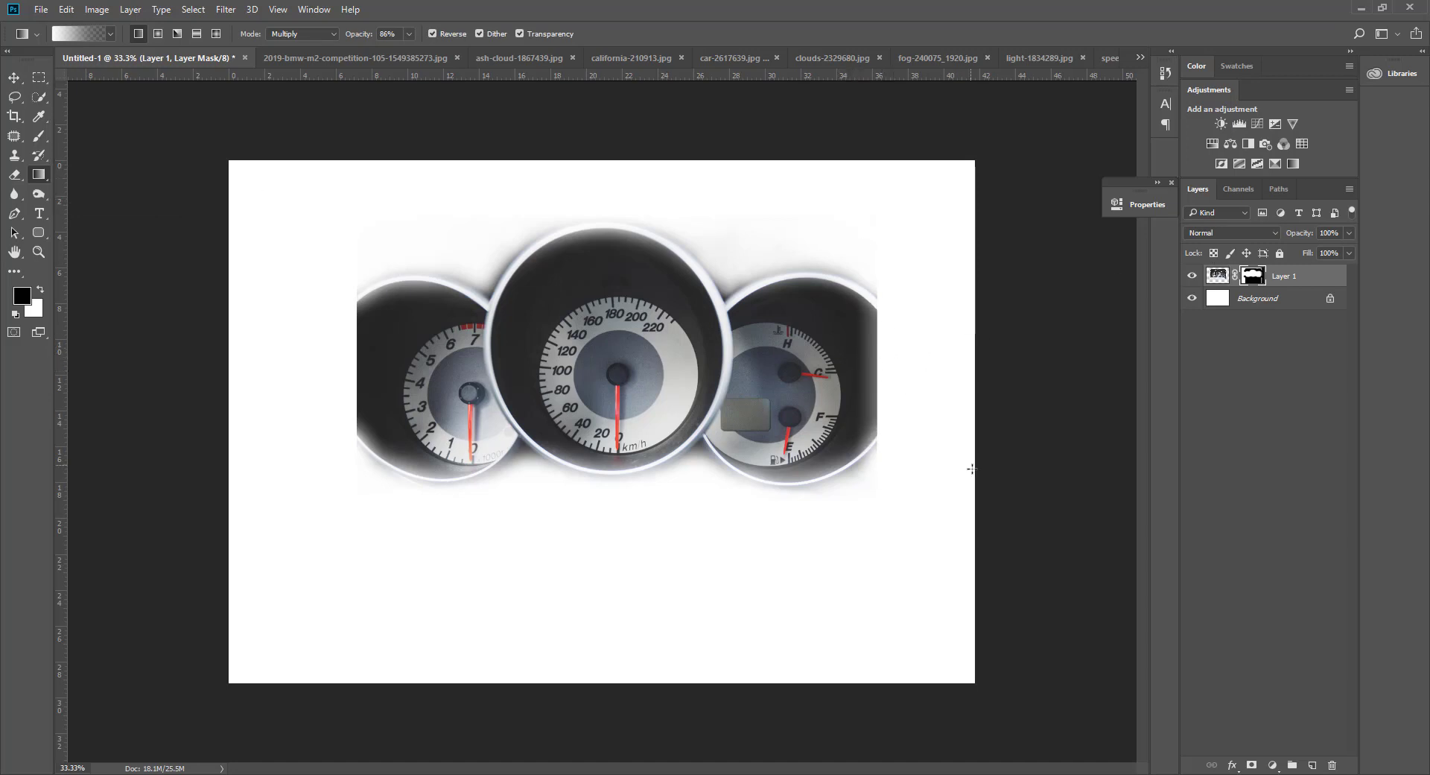
{"action": "left_click_drag", "start_coordinate": [376, 357], "coordinate": [239, 345]}
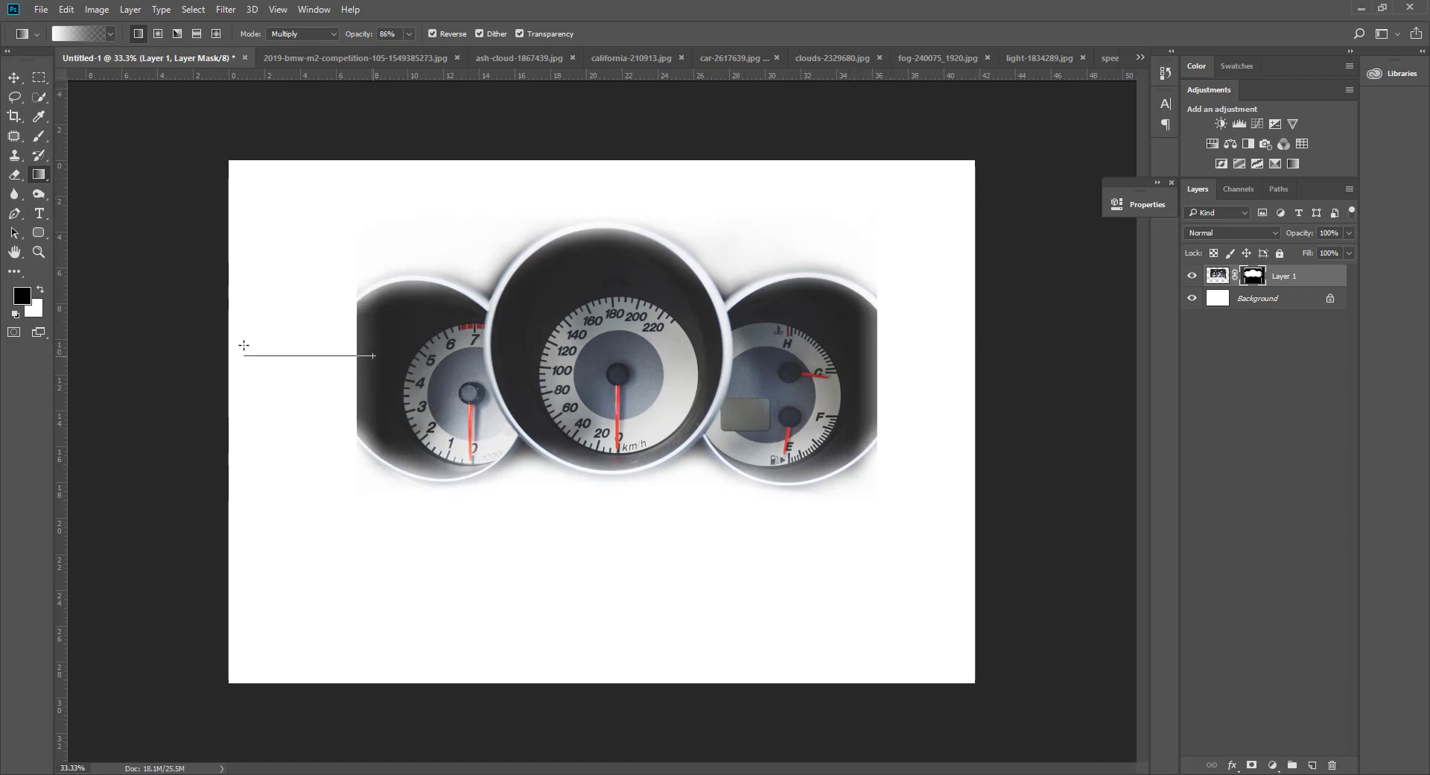
{"action": "left_click", "coordinate": [15, 79]}
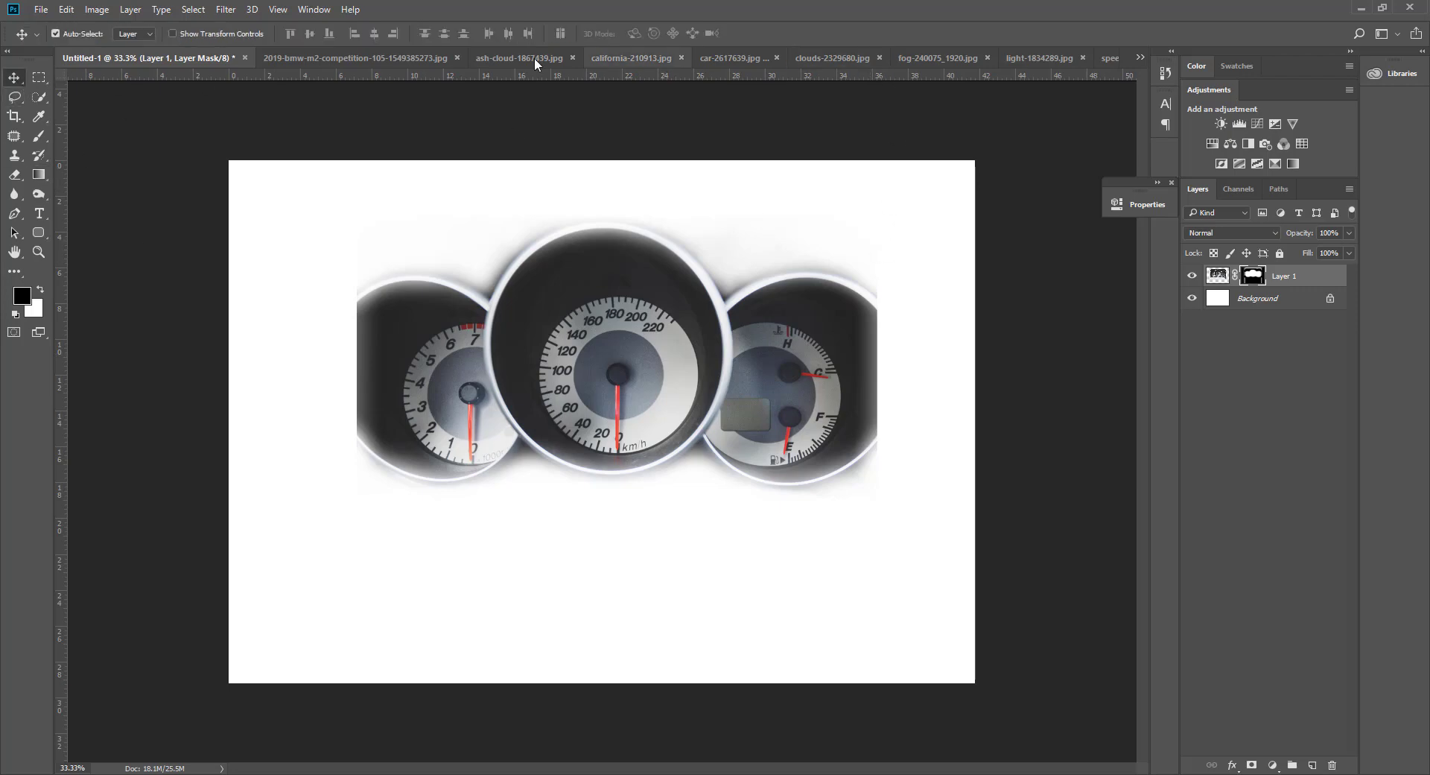
Drag the ash-cloud photo into the Untitled-1 composite as a new layer.
{"action": "left_click", "coordinate": [322, 57]}
{"action": "left_click", "coordinate": [486, 55]}
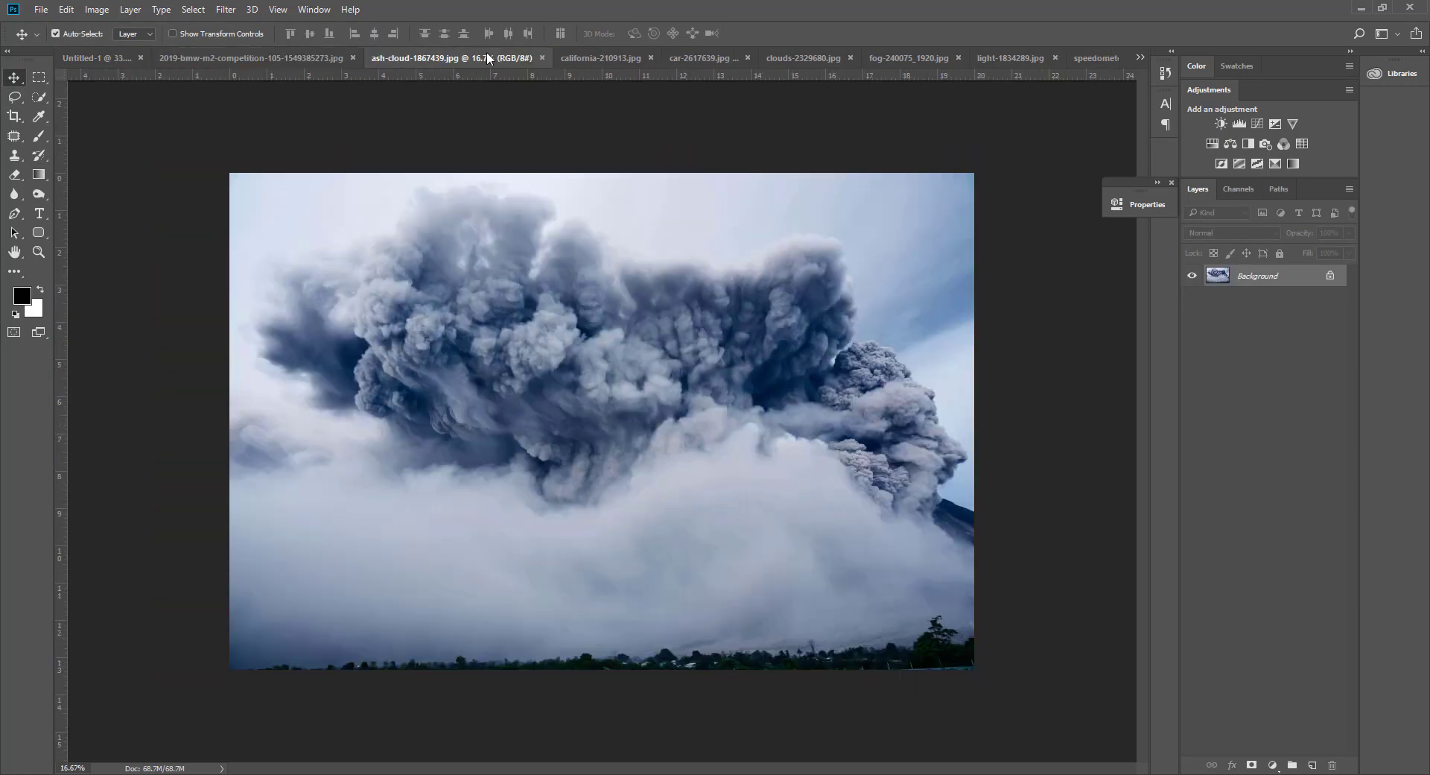
{"action": "left_click", "coordinate": [123, 58]}
{"action": "left_click_drag", "start_coordinate": [627, 400], "coordinate": [627, 404]}
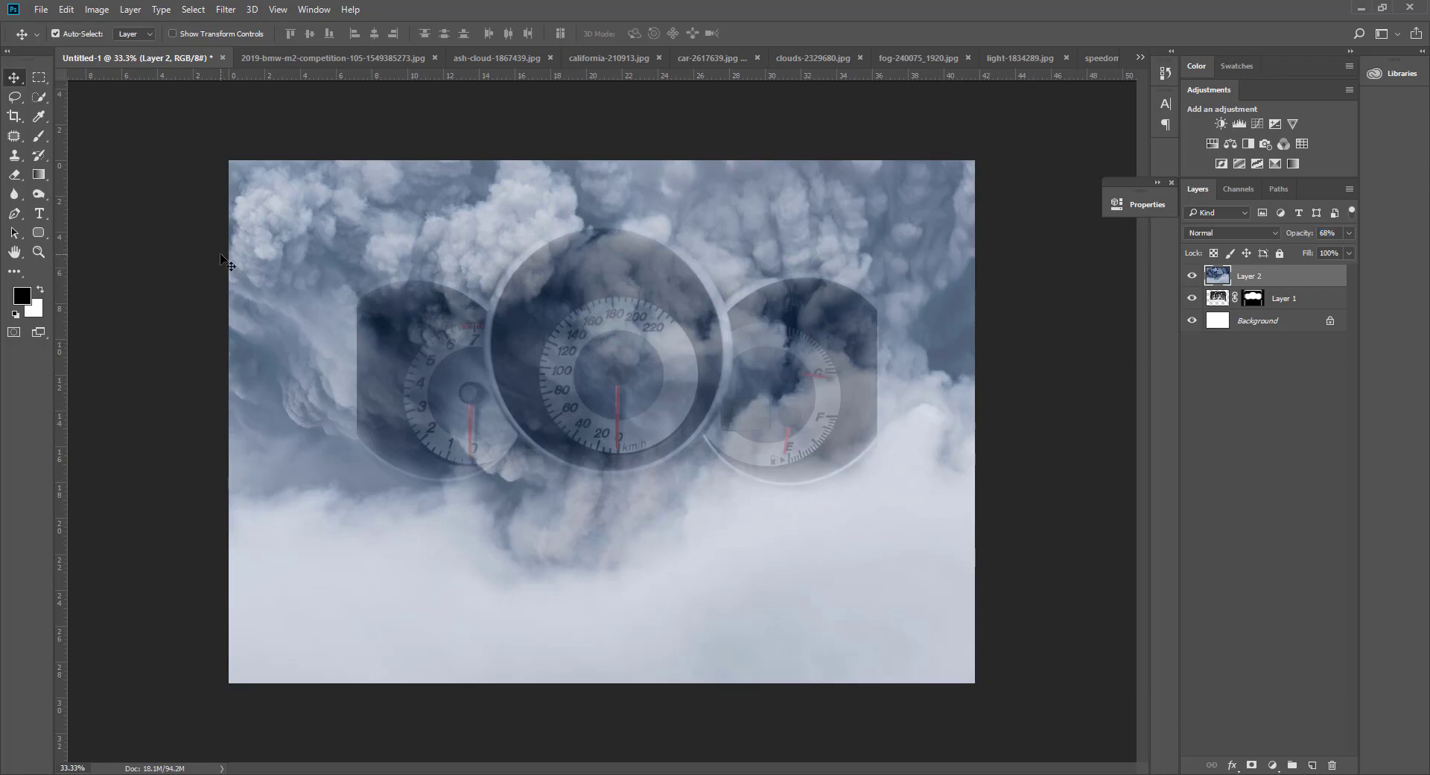
Set the cloud layer to 100% opacity and hide it with an all-black layer mask.
{"action": "right_click", "coordinate": [38, 141]}
{"action": "left_click", "coordinate": [101, 140]}
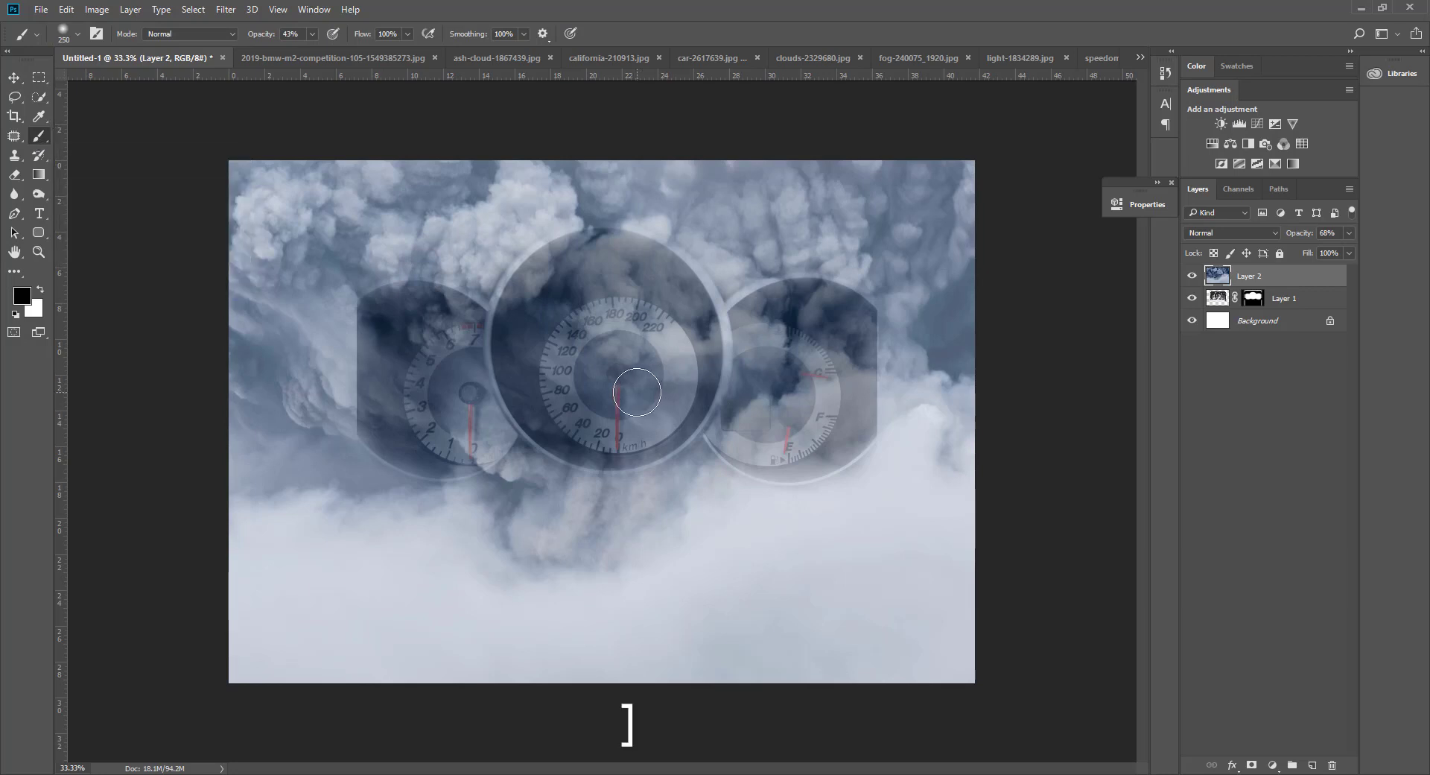
{"action": "key", "text": "bracketright"}
{"action": "type", "text": "100"}
{"action": "key", "text": "Return"}
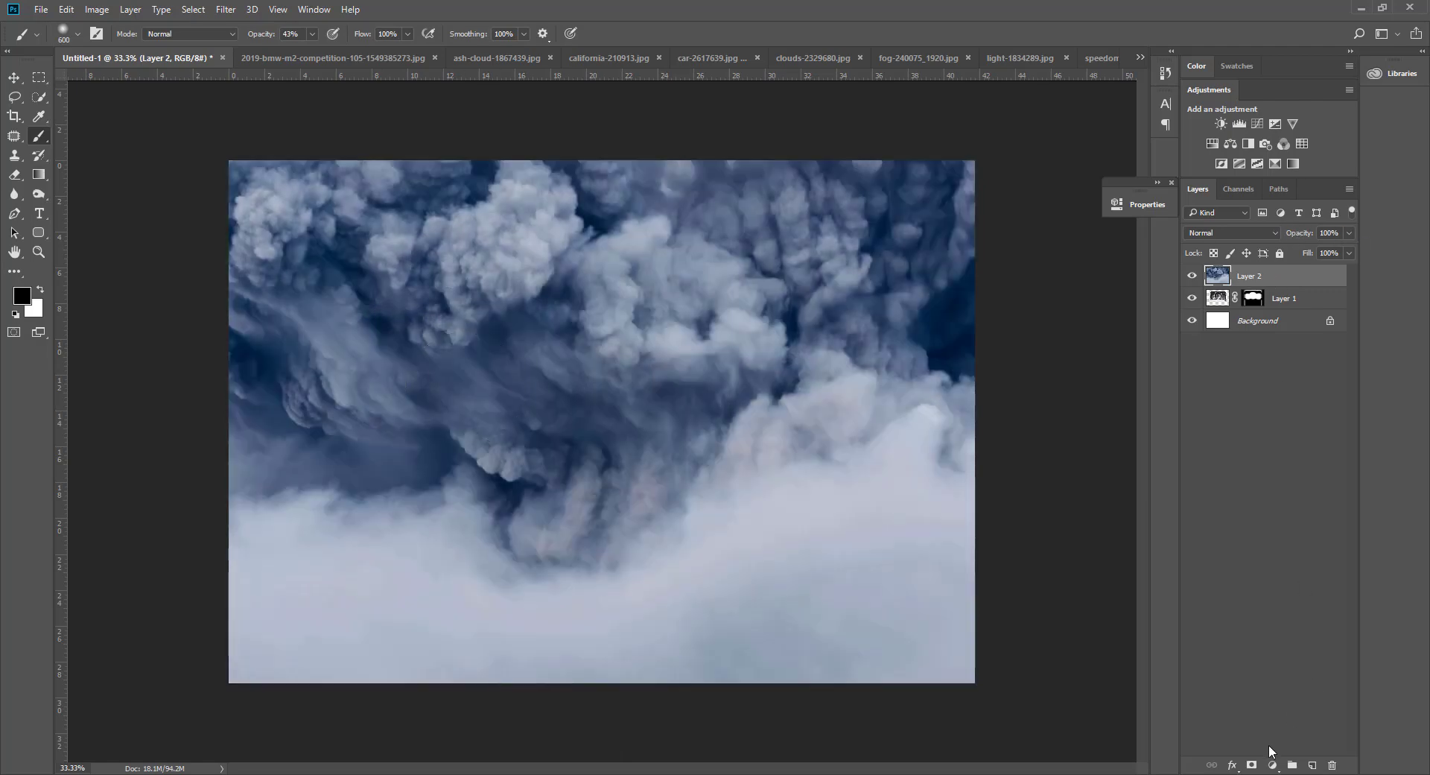
{"action": "left_click", "coordinate": [1252, 765], "text": "alt"}
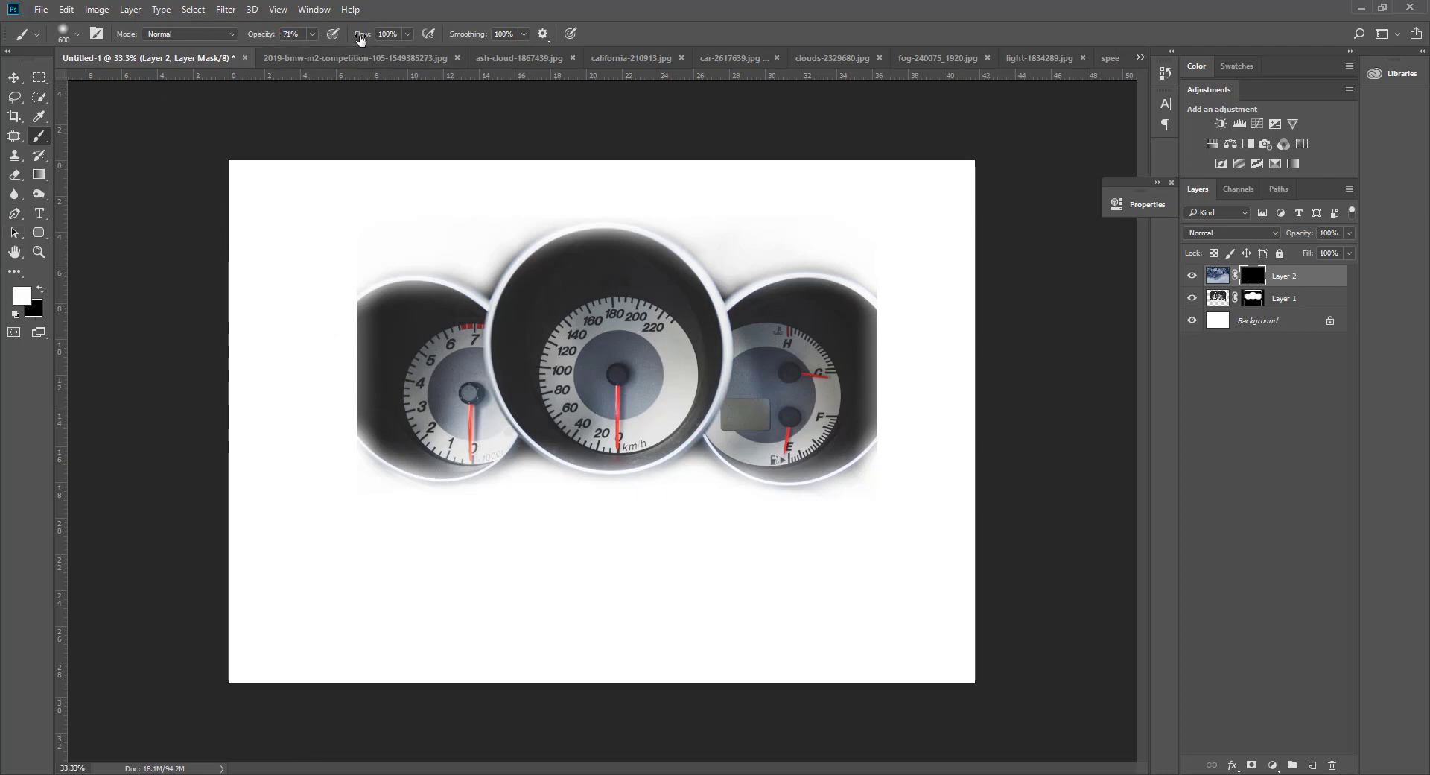
Paint at 87% flow on Layer 2's mask to reveal clouds left, right, upper-left, and along the gauges' bottom.
{"action": "type", "text": "87"}
{"action": "mouse_move", "coordinate": [313, 345]}
{"action": "left_mouse_down"}
{"action": "mouse_move", "coordinate": [339, 335]}
{"action": "mouse_move", "coordinate": [320, 431]}
{"action": "mouse_move", "coordinate": [352, 359]}
{"action": "mouse_move", "coordinate": [357, 258]}
{"action": "mouse_move", "coordinate": [680, 262]}
{"action": "mouse_move", "coordinate": [858, 296]}
{"action": "mouse_move", "coordinate": [929, 357]}
{"action": "mouse_move", "coordinate": [902, 387]}
{"action": "mouse_move", "coordinate": [919, 351]}
{"action": "mouse_move", "coordinate": [904, 376]}
{"action": "mouse_move", "coordinate": [910, 358]}
{"action": "mouse_move", "coordinate": [924, 384]}
{"action": "left_mouse_up"}
{"action": "mouse_move", "coordinate": [313, 403]}
{"action": "left_mouse_down"}
{"action": "mouse_move", "coordinate": [335, 360]}
{"action": "mouse_move", "coordinate": [303, 351]}
{"action": "mouse_move", "coordinate": [308, 371]}
{"action": "mouse_move", "coordinate": [216, 377]}
{"action": "mouse_move", "coordinate": [319, 431]}
{"action": "left_mouse_up"}
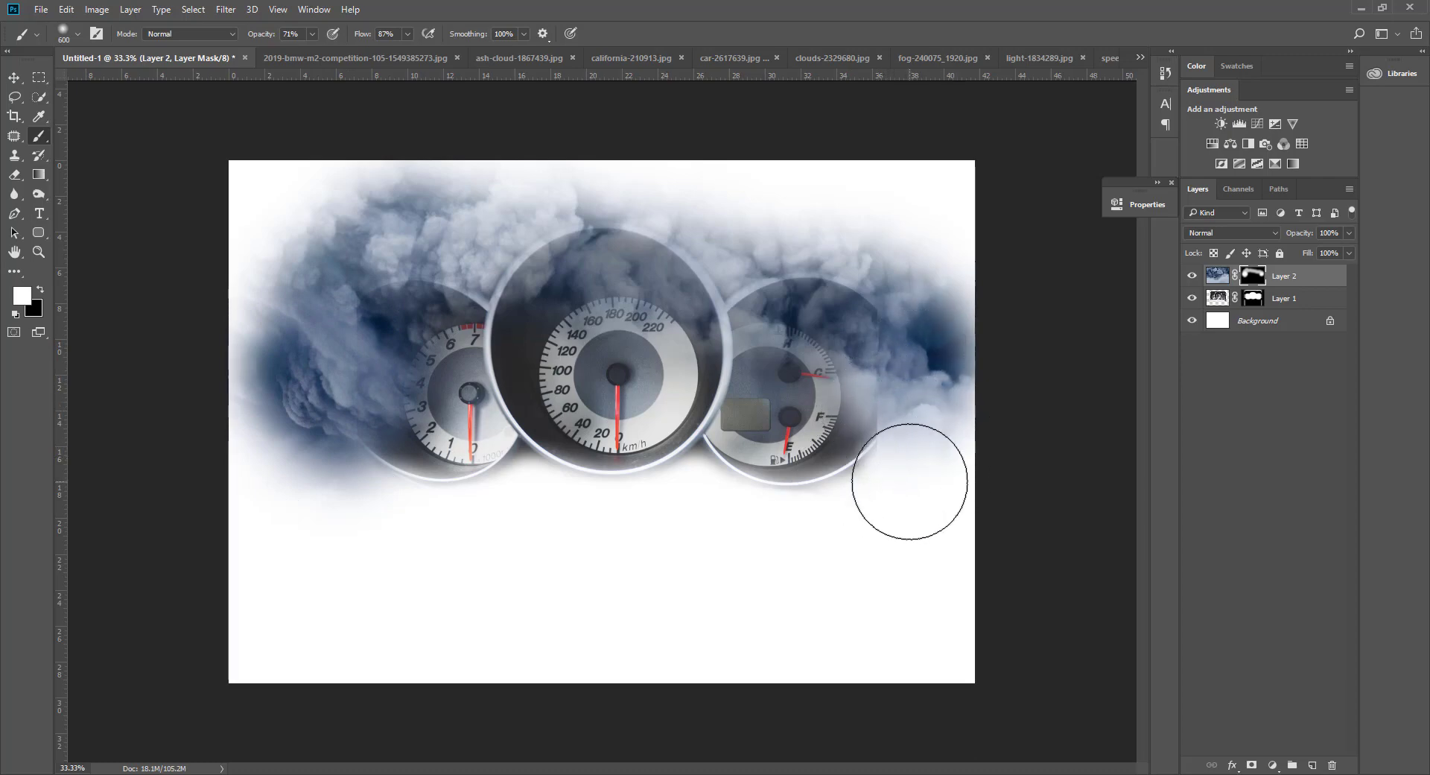
{"action": "key", "text": "bracketright"}
{"action": "mouse_move", "coordinate": [919, 490]}
{"action": "left_mouse_down"}
{"action": "mouse_move", "coordinate": [852, 472]}
{"action": "mouse_move", "coordinate": [673, 524]}
{"action": "mouse_move", "coordinate": [121, 575]}
{"action": "left_mouse_up"}
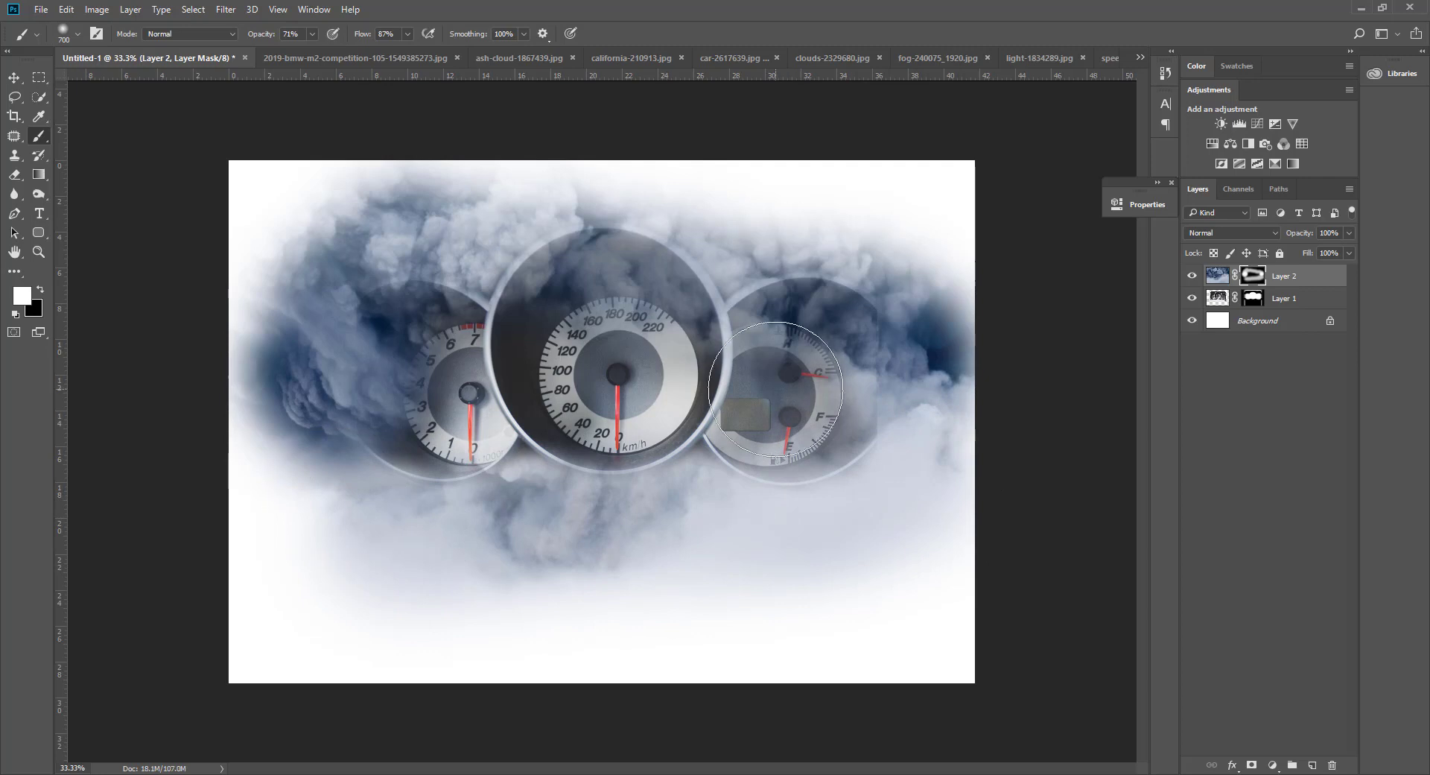
{"action": "mouse_move", "coordinate": [905, 376]}
{"action": "left_mouse_down"}
{"action": "mouse_move", "coordinate": [928, 339]}
{"action": "mouse_move", "coordinate": [956, 342]}
{"action": "left_mouse_up"}
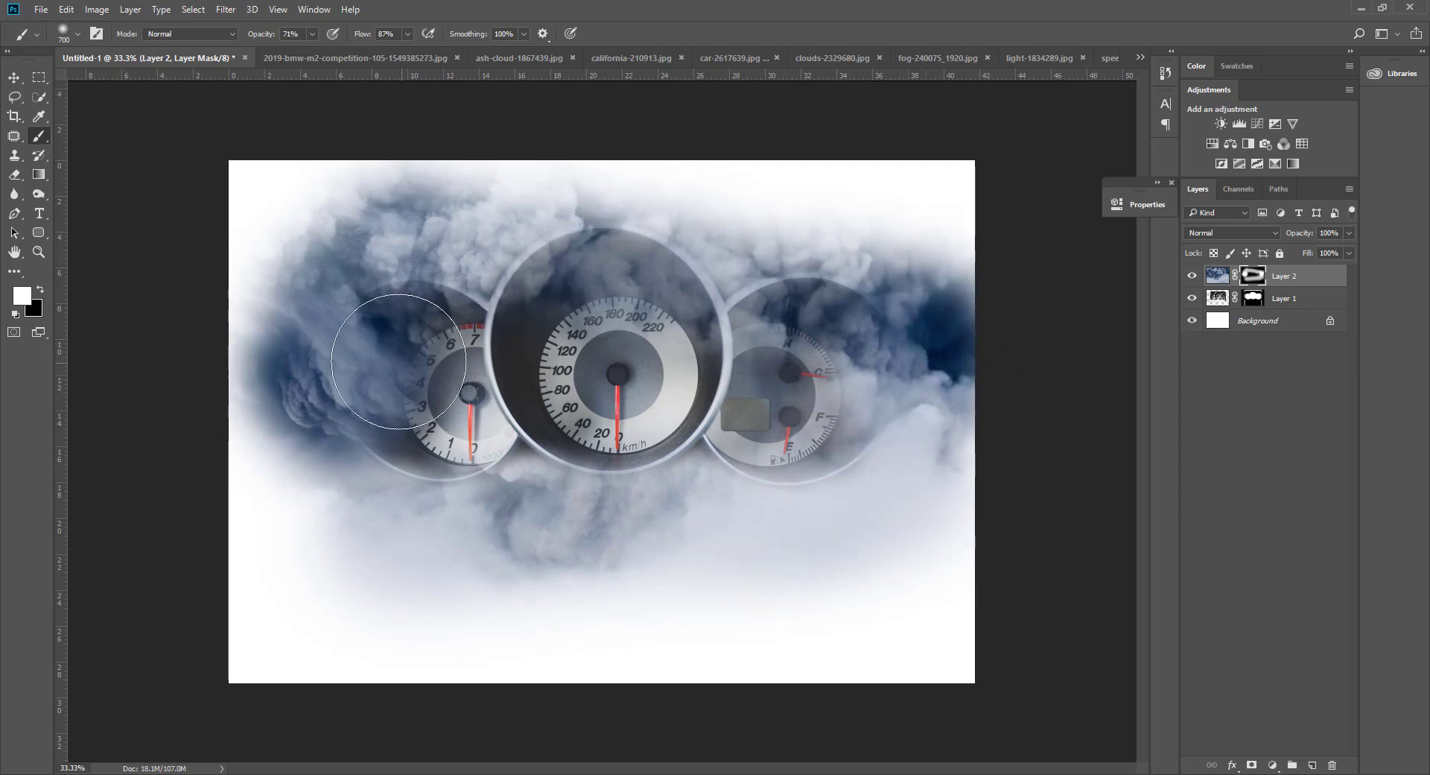
{"action": "mouse_move", "coordinate": [243, 344]}
{"action": "left_mouse_down"}
{"action": "mouse_move", "coordinate": [255, 207]}
{"action": "mouse_move", "coordinate": [271, 192]}
{"action": "left_mouse_up"}
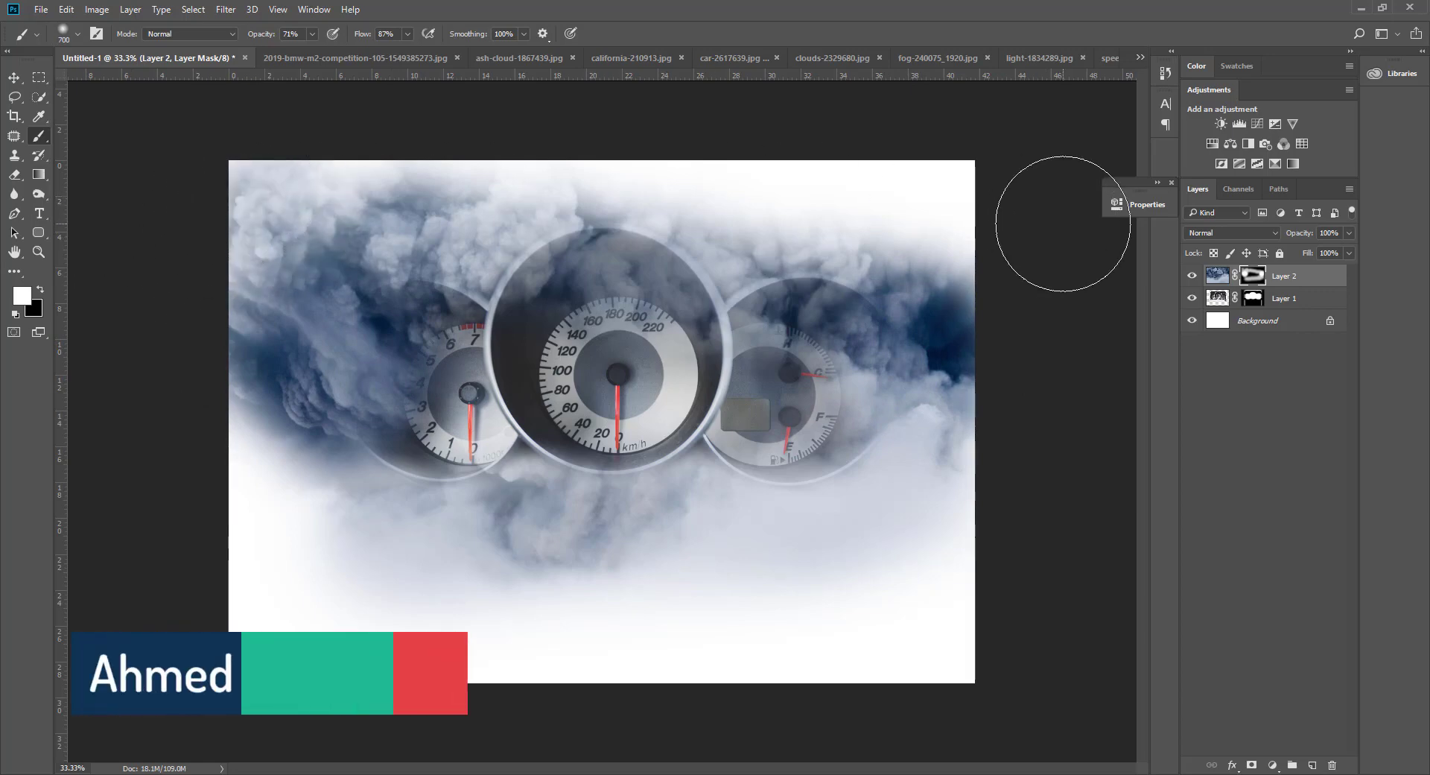
{"action": "key", "text": "v"}
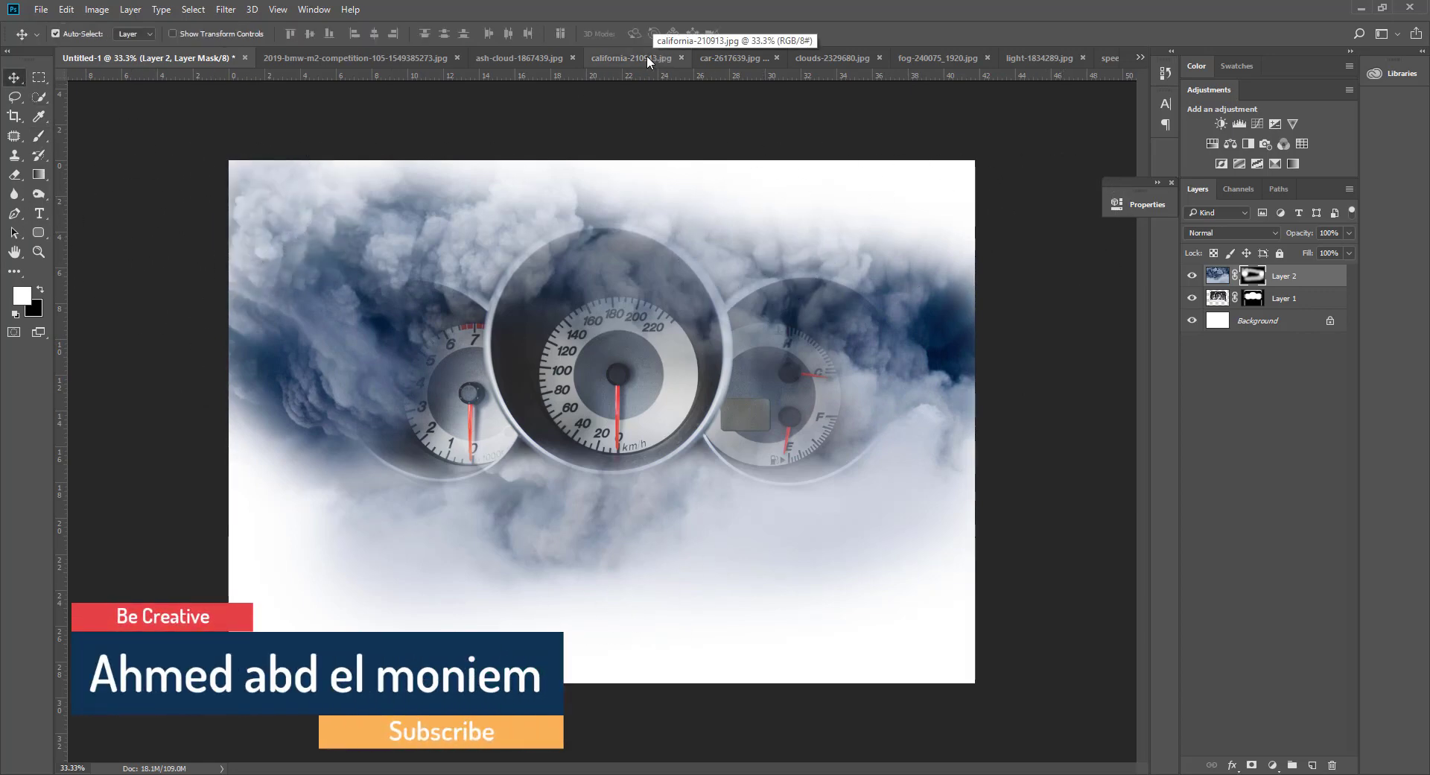
Drag the california-210913 road-and-hills photo into Untitled-1 and move it up into place.
{"action": "left_click", "coordinate": [401, 59]}
{"action": "left_click", "coordinate": [478, 59]}
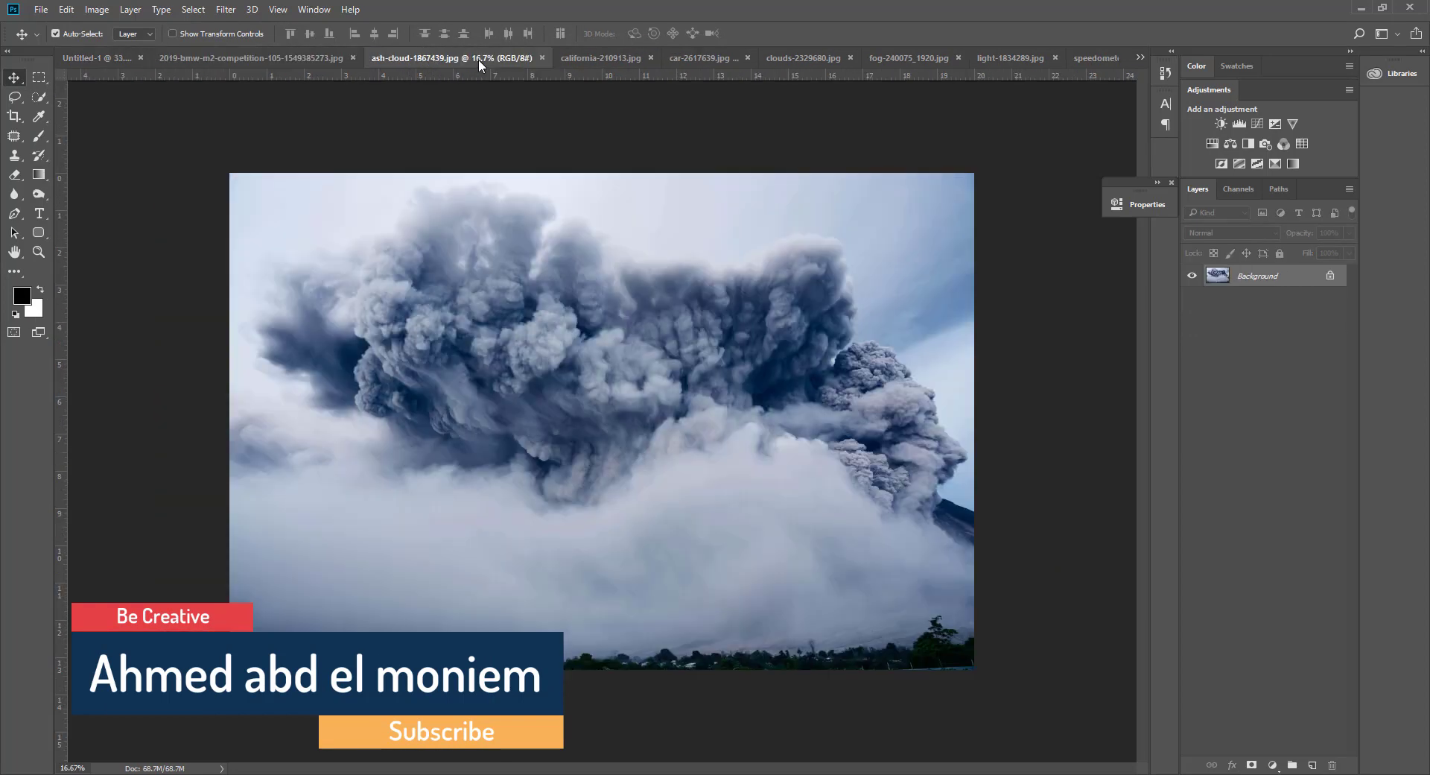
{"action": "left_click", "coordinate": [590, 59]}
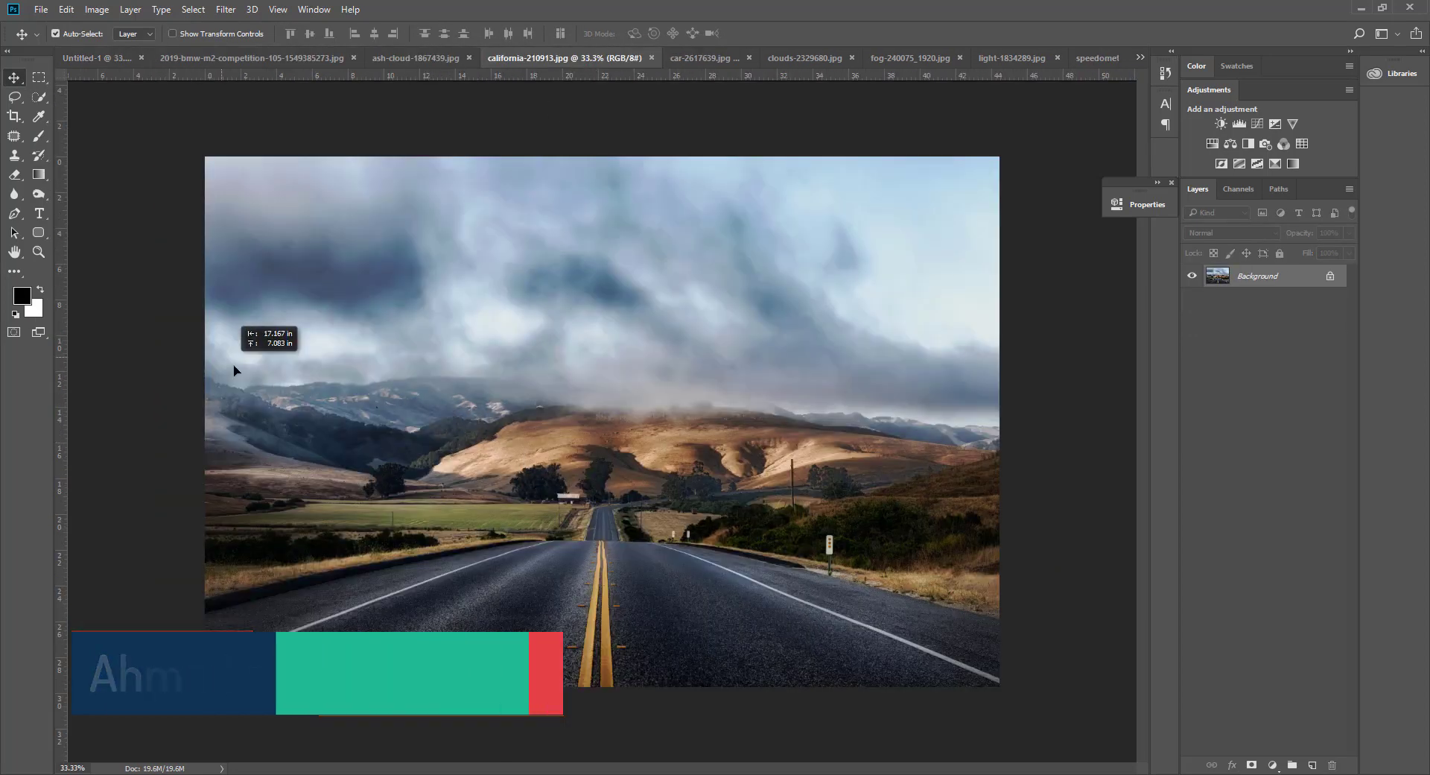
{"action": "left_click", "coordinate": [98, 57]}
{"action": "left_click_drag", "start_coordinate": [571, 549], "coordinate": [598, 569]}
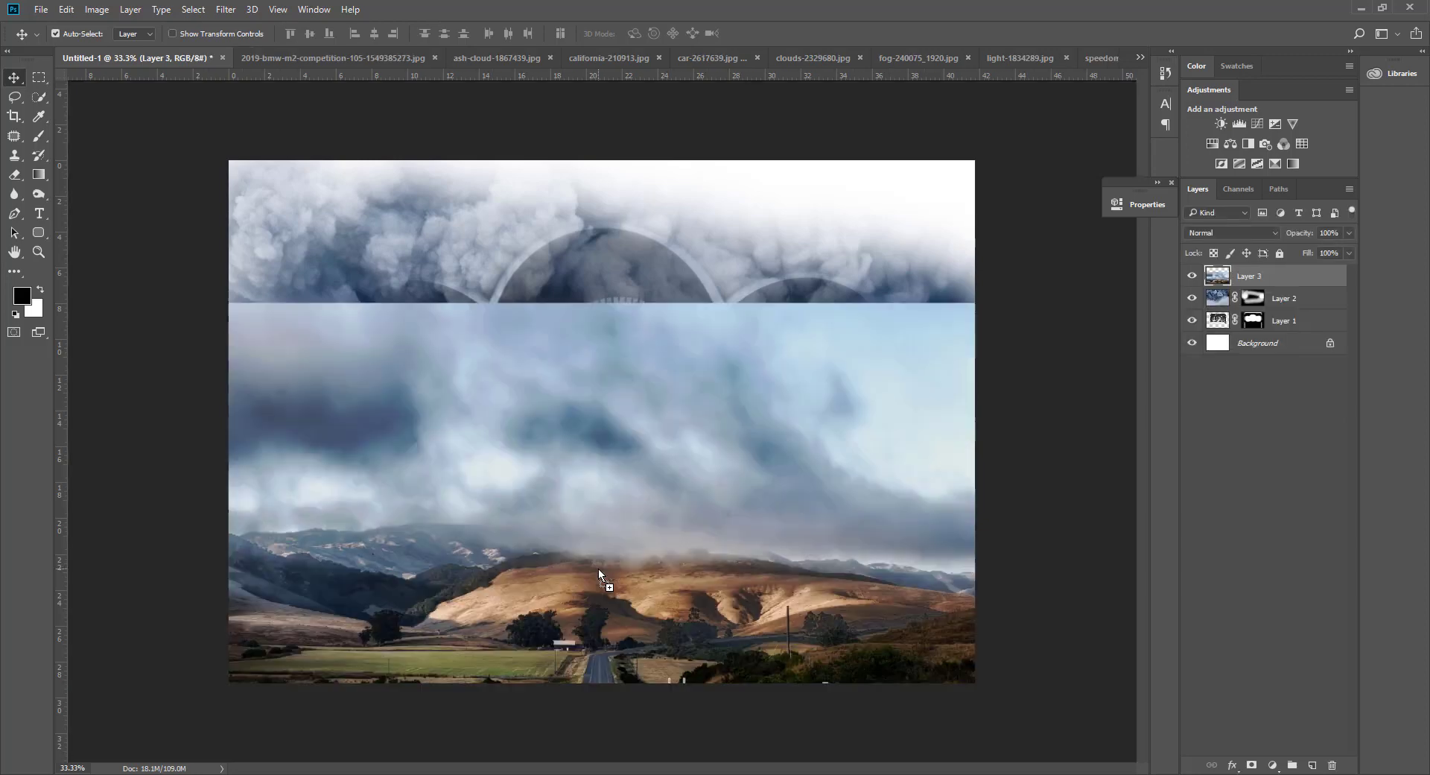
{"action": "left_click_drag", "start_coordinate": [689, 612], "coordinate": [707, 507]}
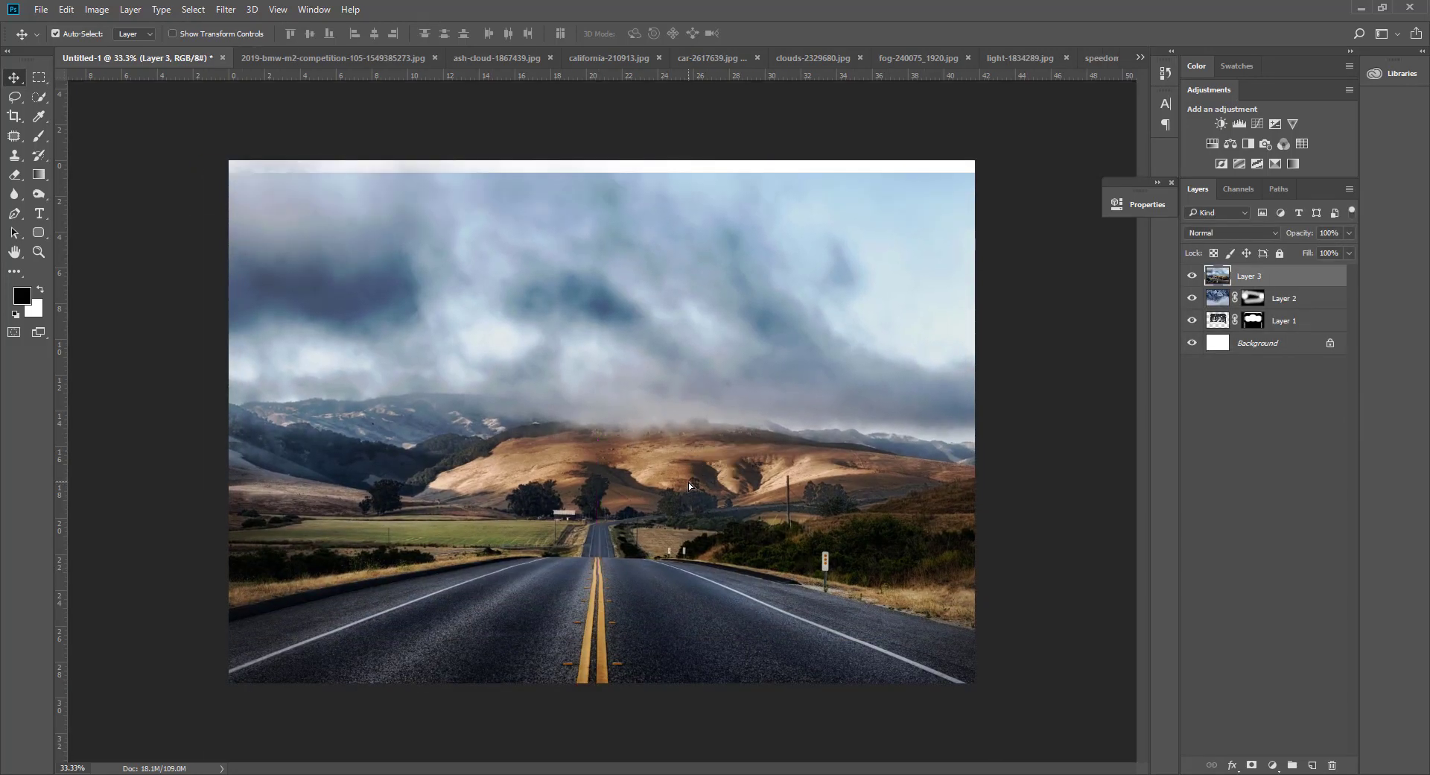
Mask the road layer with vertical gradients so its sky fades into fog along the horizon.
{"action": "left_click", "coordinate": [41, 180]}
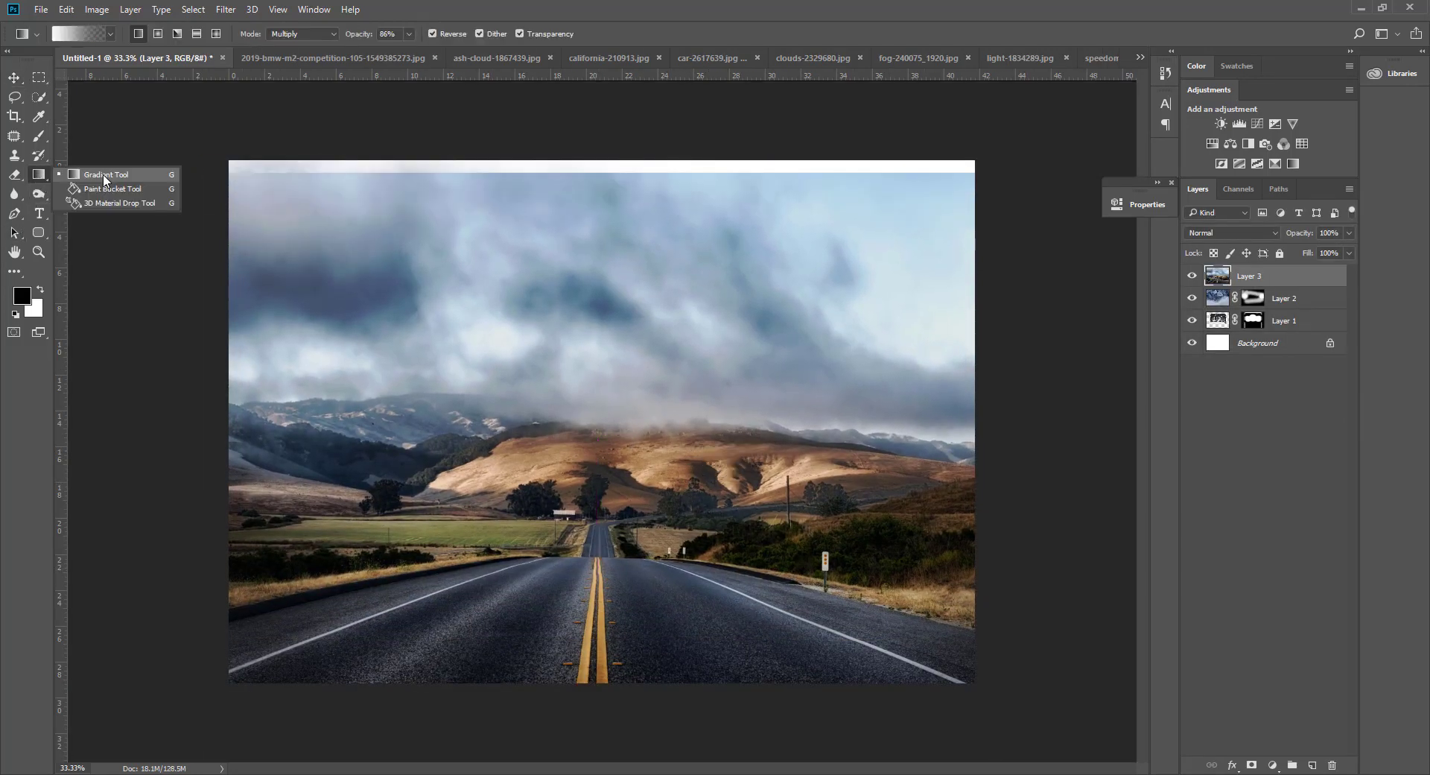
{"action": "left_click", "coordinate": [1252, 765]}
{"action": "mouse_move", "coordinate": [629, 536]}
{"action": "left_mouse_down"}
{"action": "mouse_move", "coordinate": [630, 311]}
{"action": "mouse_move", "coordinate": [644, 543]}
{"action": "left_mouse_up"}
{"action": "left_click_drag", "start_coordinate": [615, 353], "coordinate": [615, 566]}
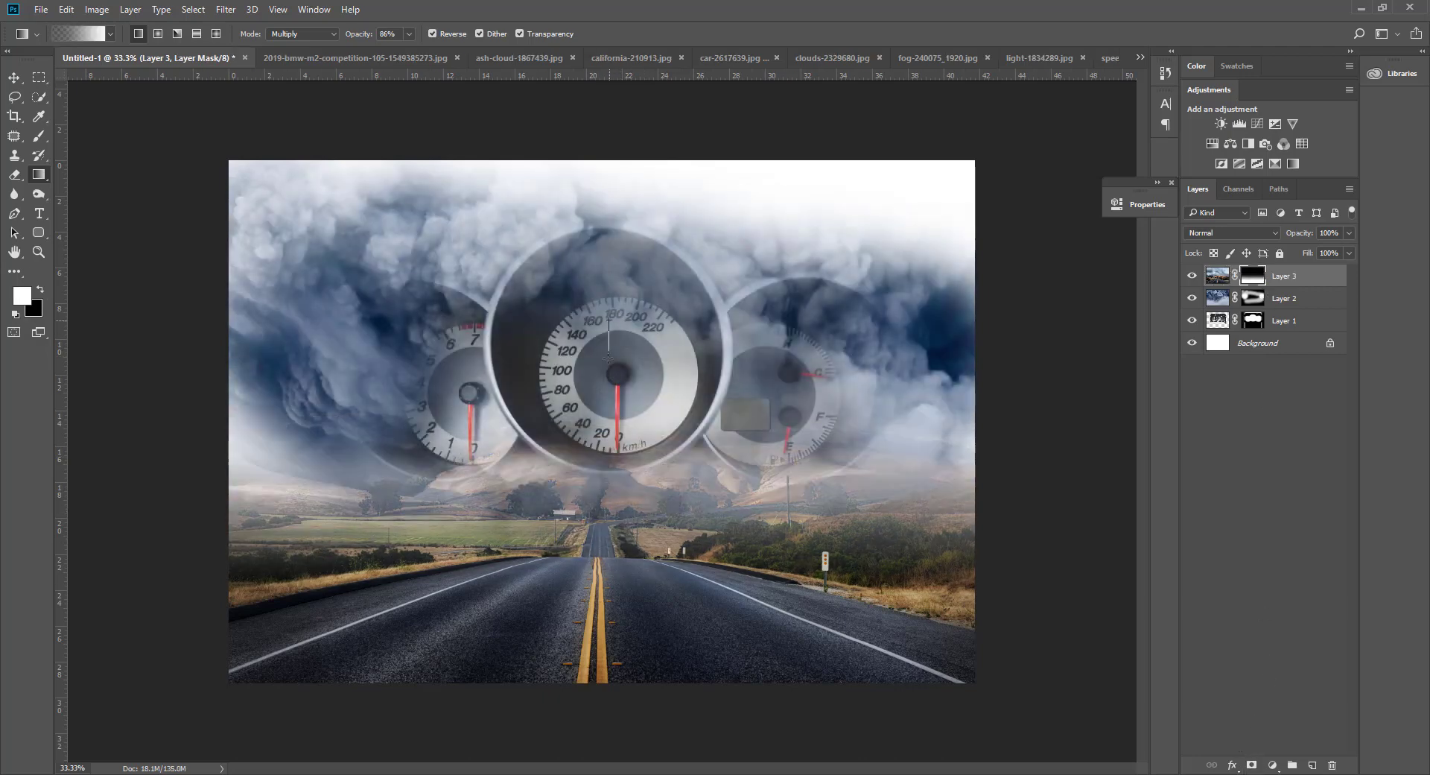
{"action": "left_click_drag", "start_coordinate": [610, 329], "coordinate": [610, 555]}
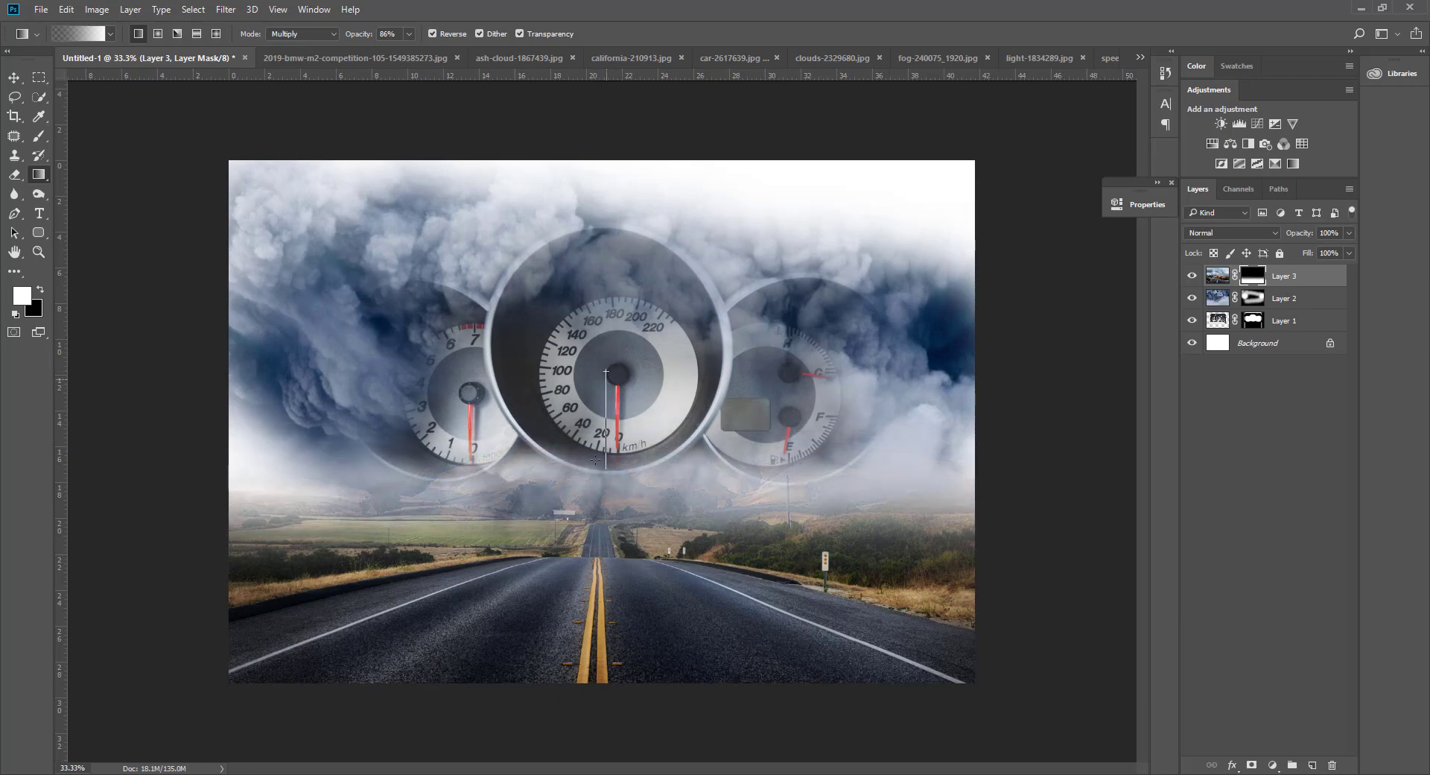
{"action": "left_click_drag", "start_coordinate": [577, 409], "coordinate": [577, 522]}
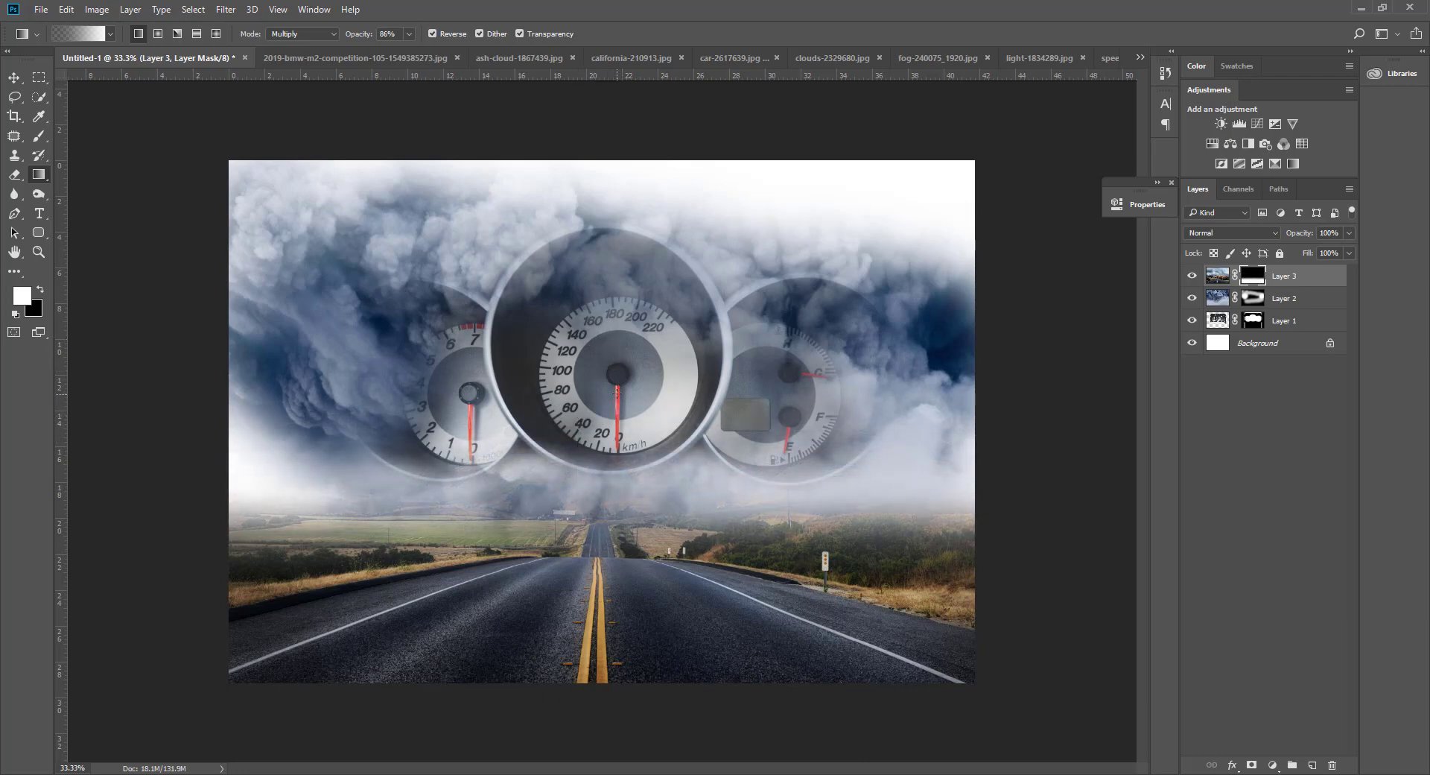
{"action": "left_click_drag", "start_coordinate": [643, 375], "coordinate": [642, 537]}
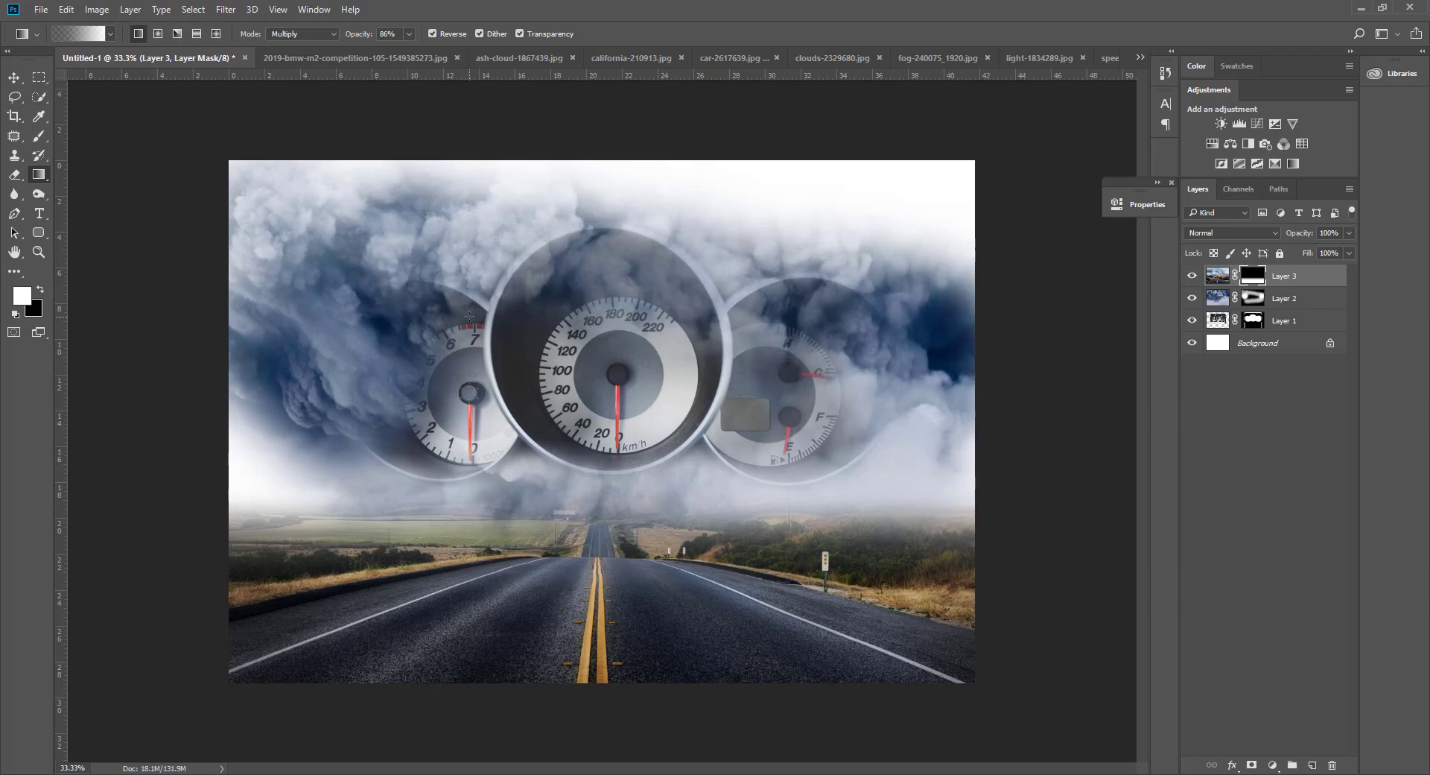
{"action": "mouse_move", "coordinate": [380, 256]}
{"action": "left_mouse_down"}
{"action": "mouse_move", "coordinate": [332, 484]}
{"action": "mouse_move", "coordinate": [254, 492]}
{"action": "left_mouse_up"}
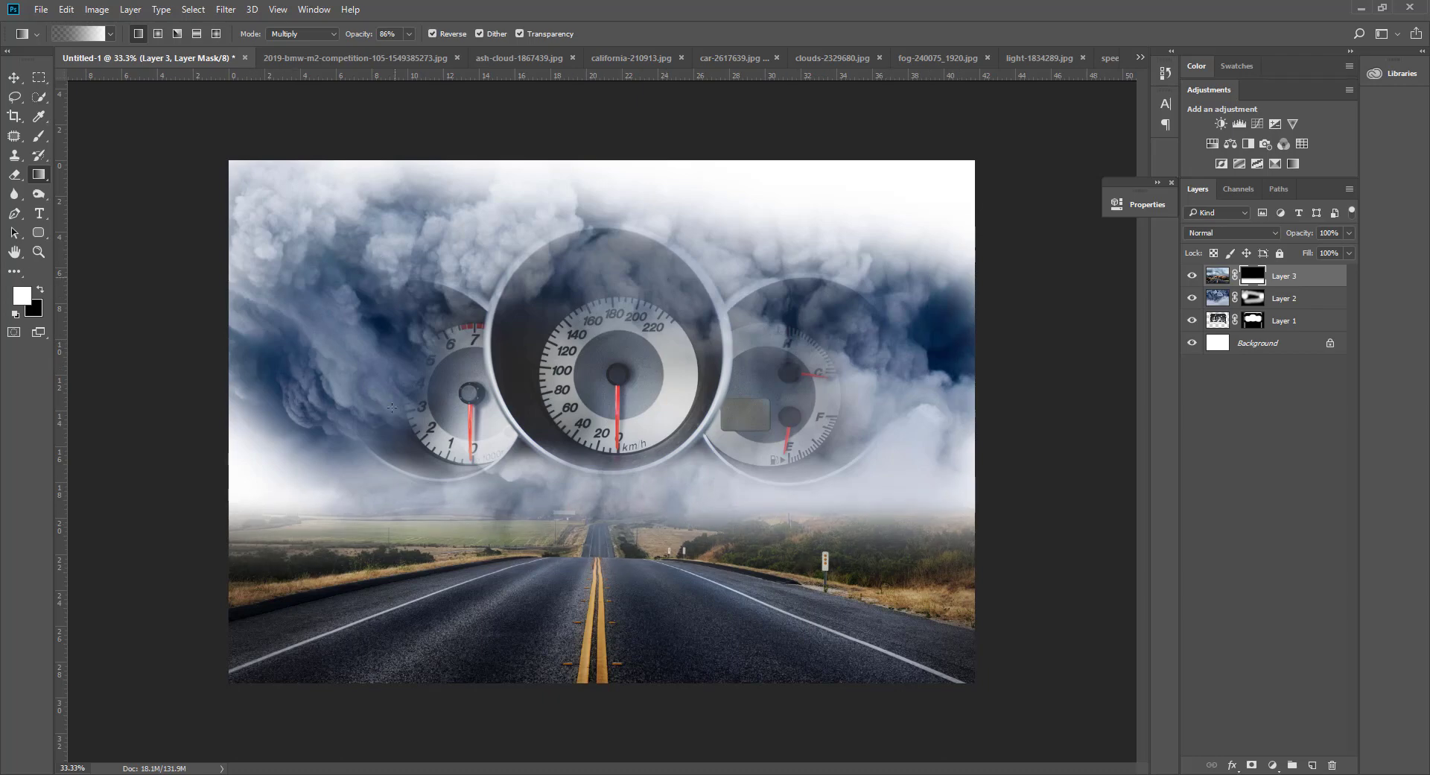
{"action": "left_click_drag", "start_coordinate": [893, 347], "coordinate": [918, 626]}
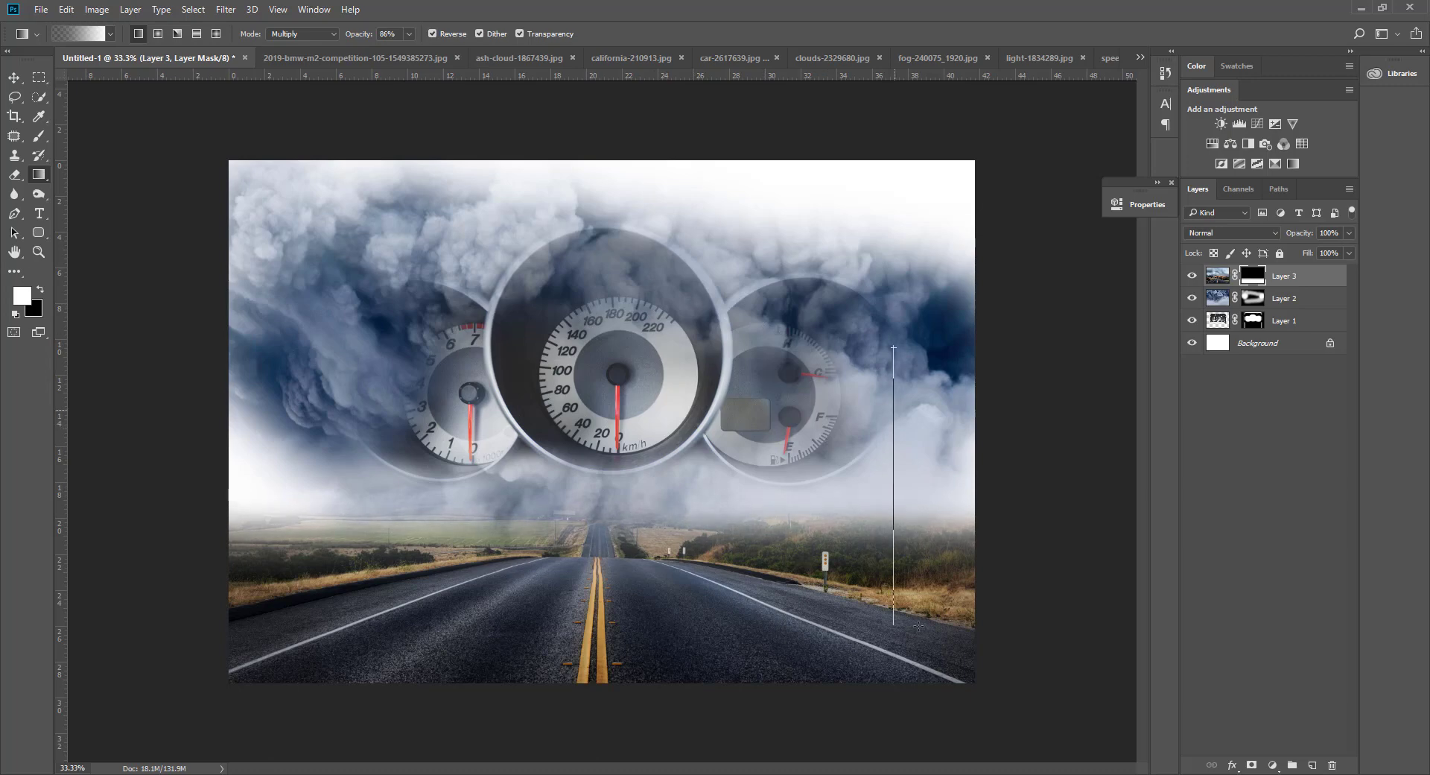
Drag the white cumulus clouds photo into the composite as Layer 4.
{"action": "left_click", "coordinate": [17, 79]}
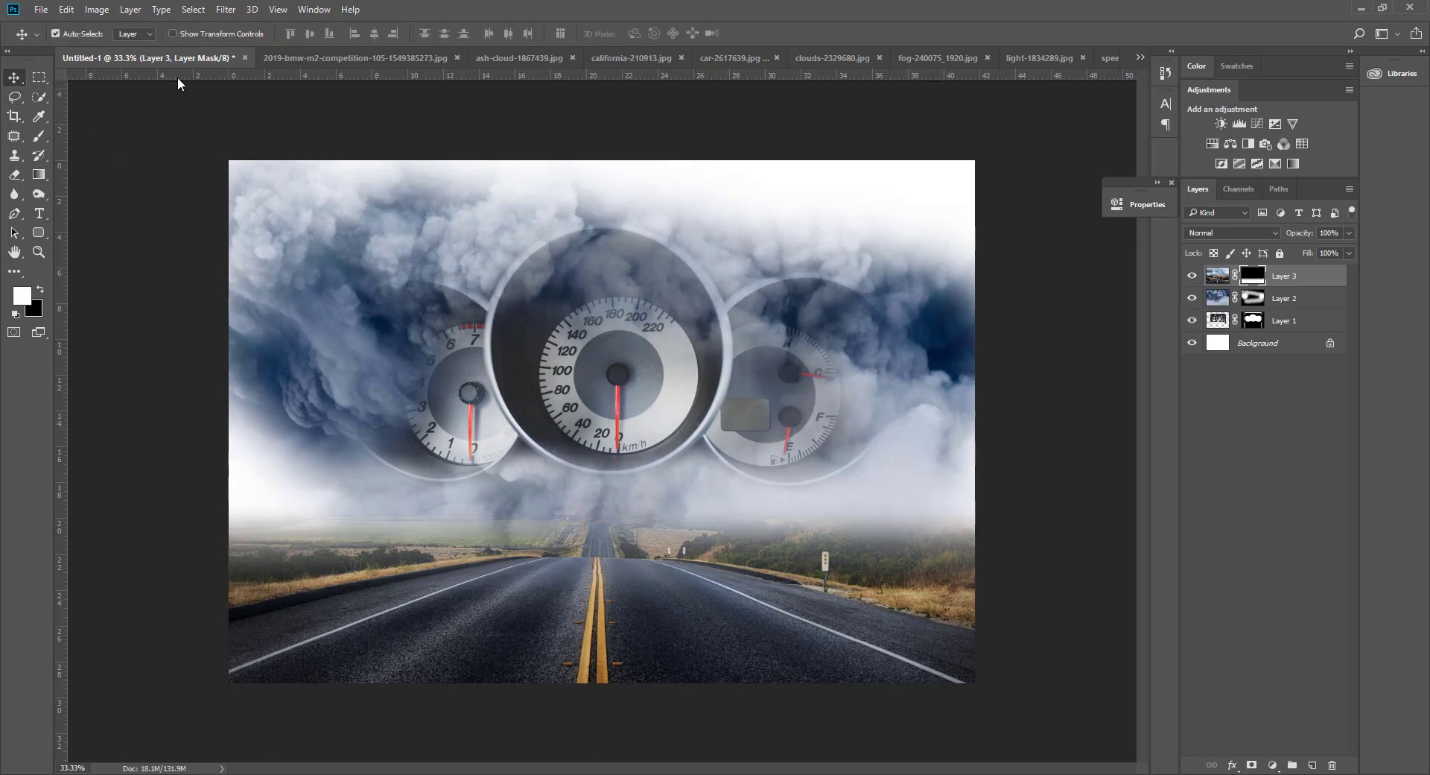
{"action": "left_click", "coordinate": [716, 58]}
{"action": "left_click", "coordinate": [791, 57]}
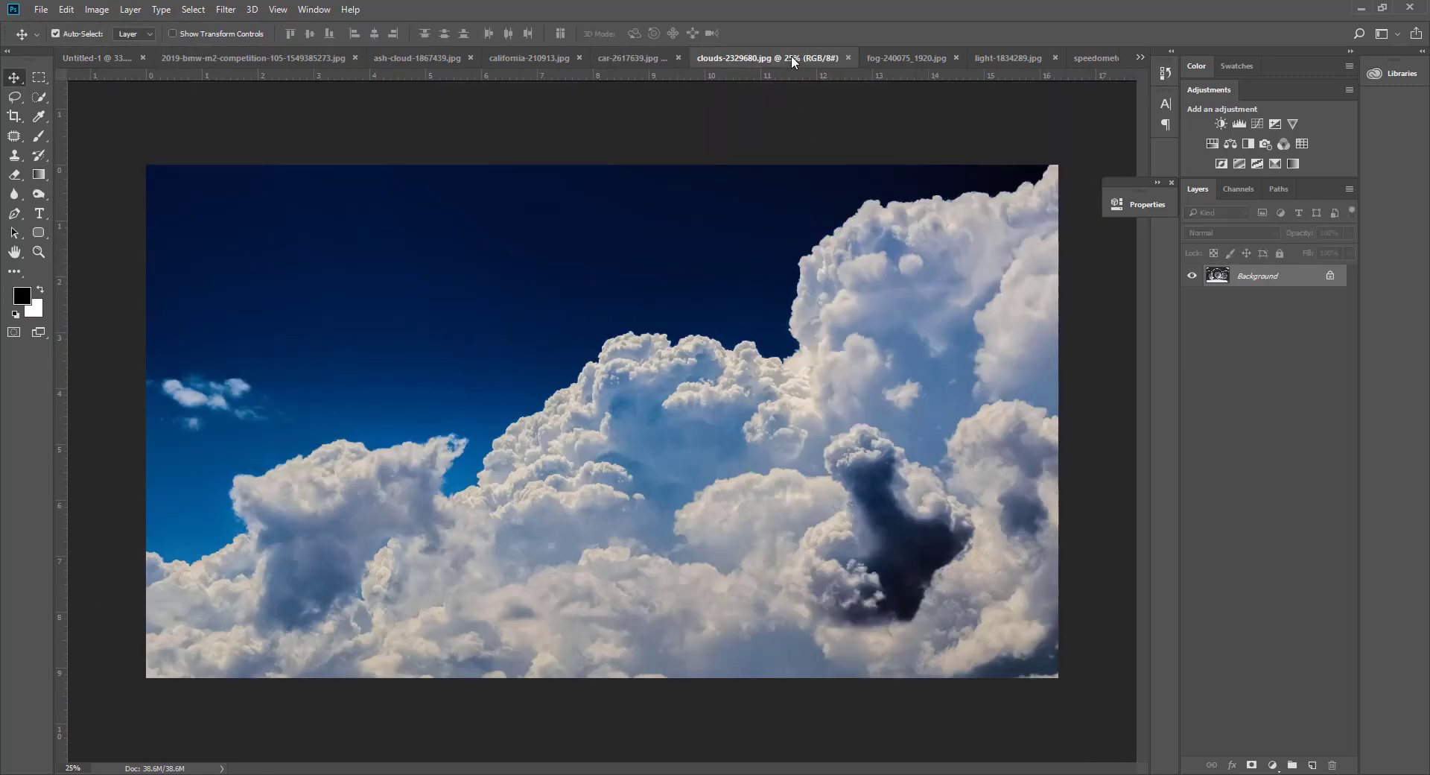
{"action": "mouse_move", "coordinate": [818, 368]}
{"action": "left_mouse_down"}
{"action": "mouse_move", "coordinate": [402, 272]}
{"action": "mouse_move", "coordinate": [625, 448]}
{"action": "left_mouse_up"}
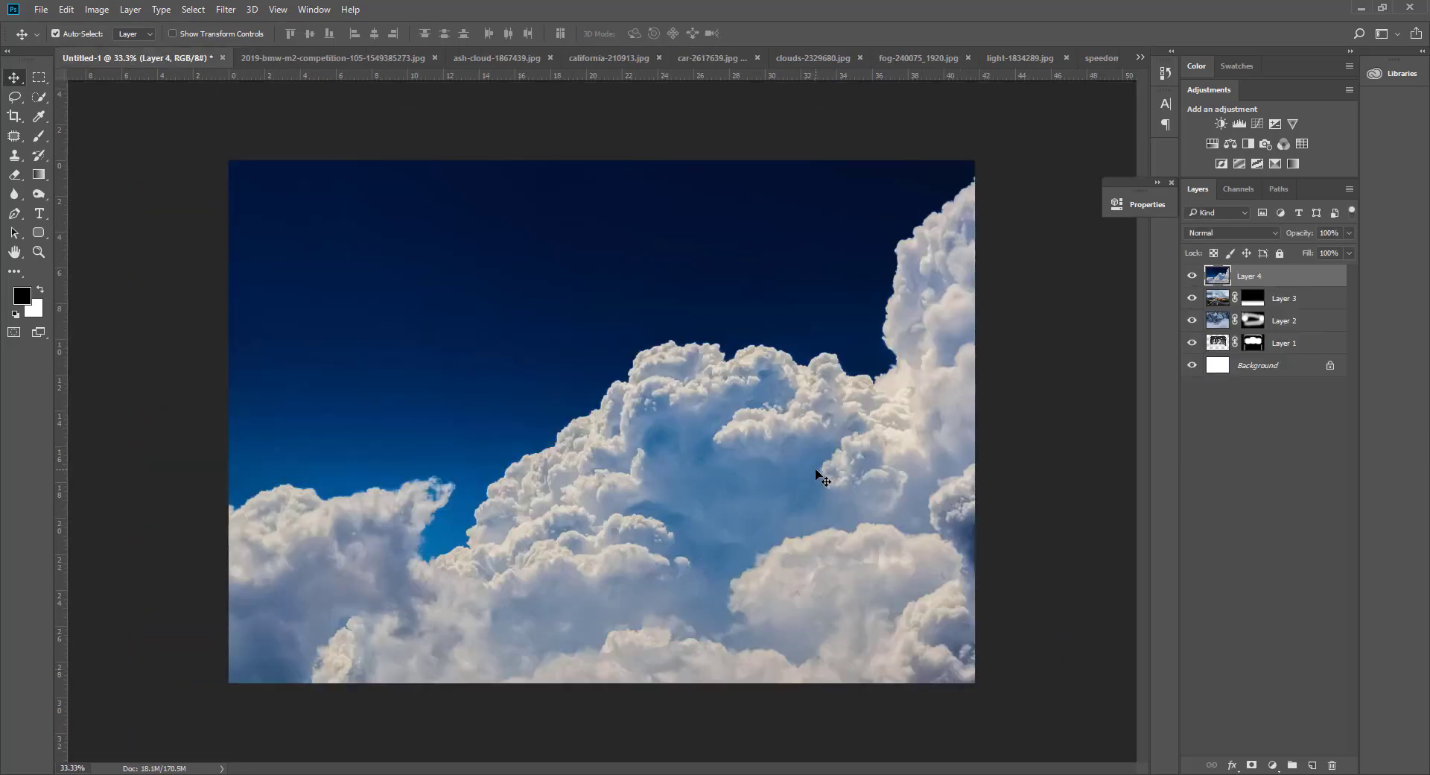
Test Layer 4's opacity, restore it to 100%, and add a layer mask.
{"action": "left_click_drag", "start_coordinate": [1302, 239], "coordinate": [1274, 236]}
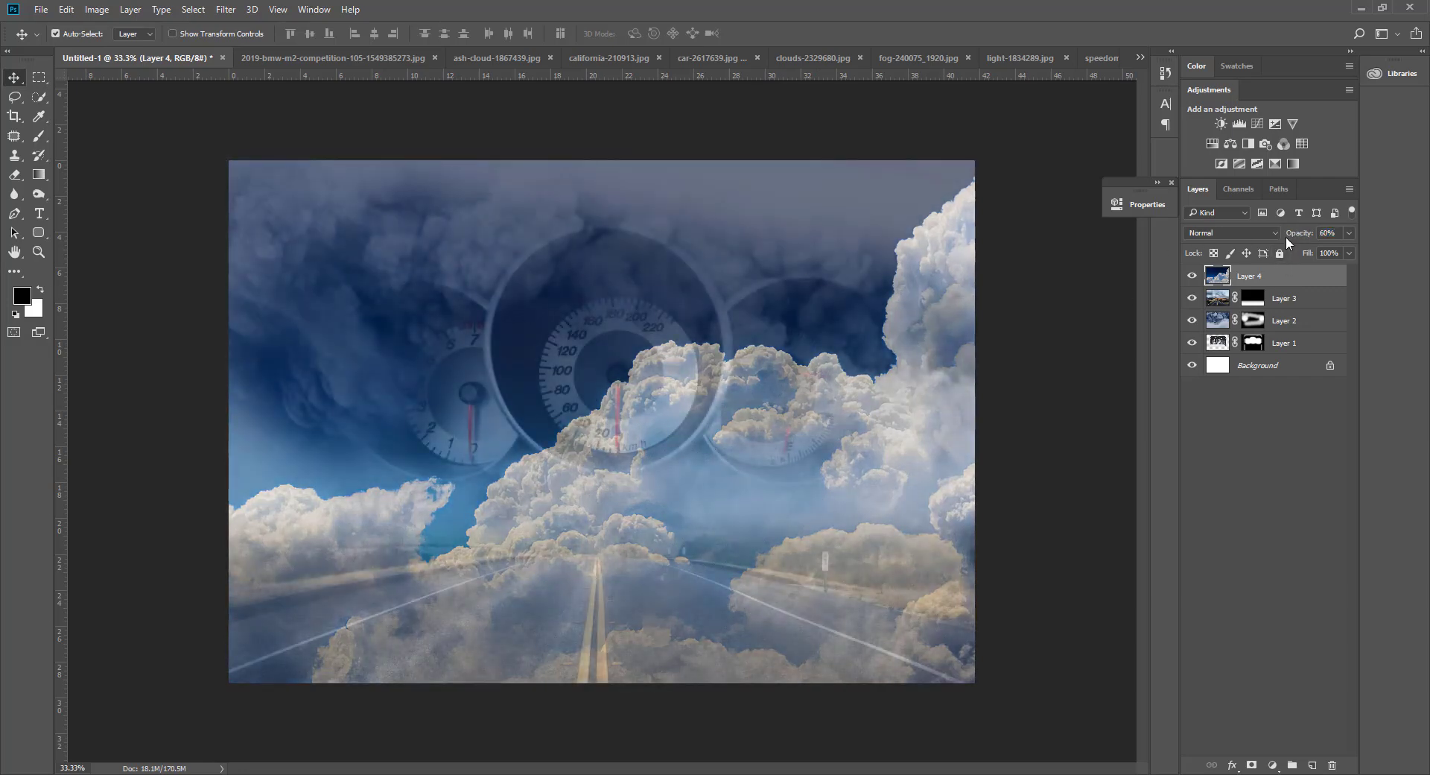
{"action": "left_click", "coordinate": [1314, 279]}
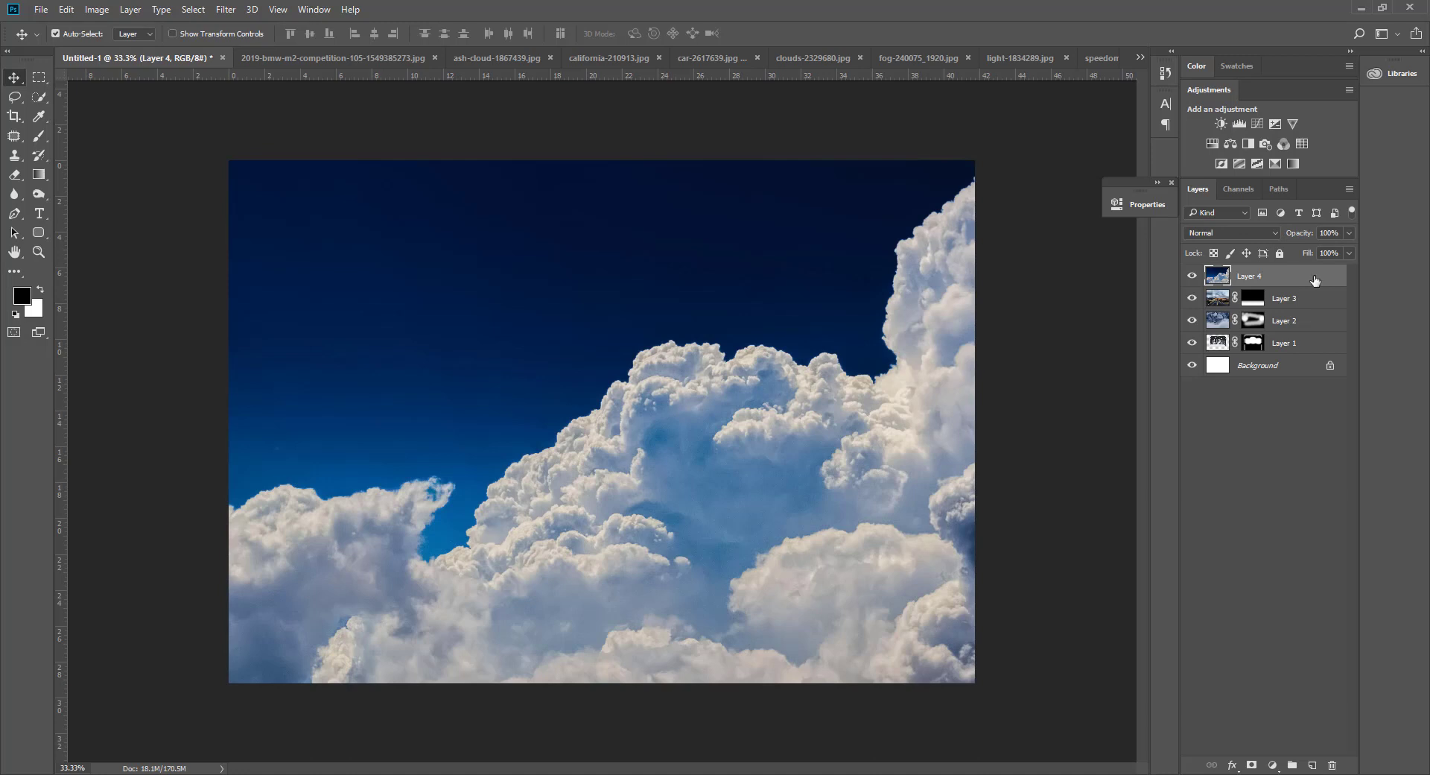
{"action": "left_click", "coordinate": [38, 174]}
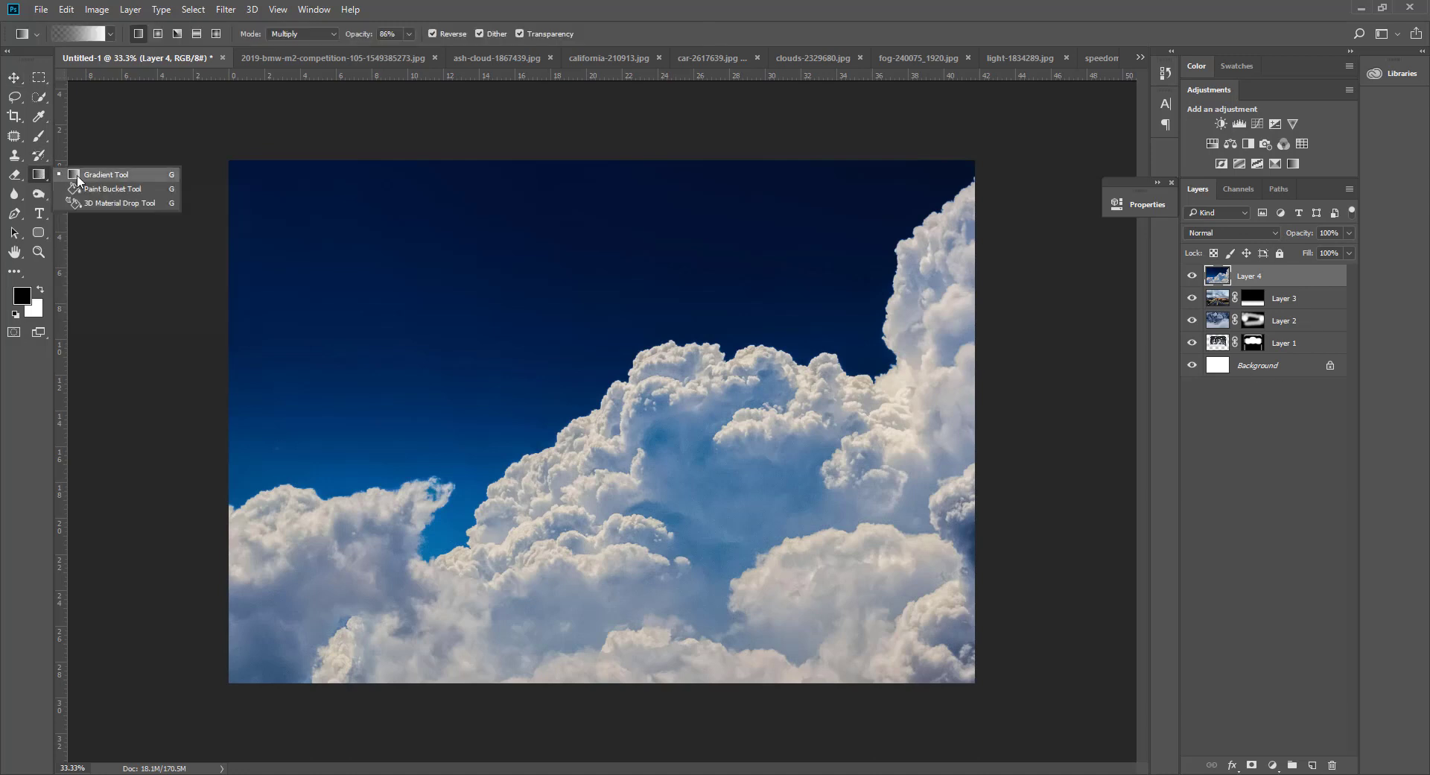
{"action": "left_click", "coordinate": [1252, 765]}
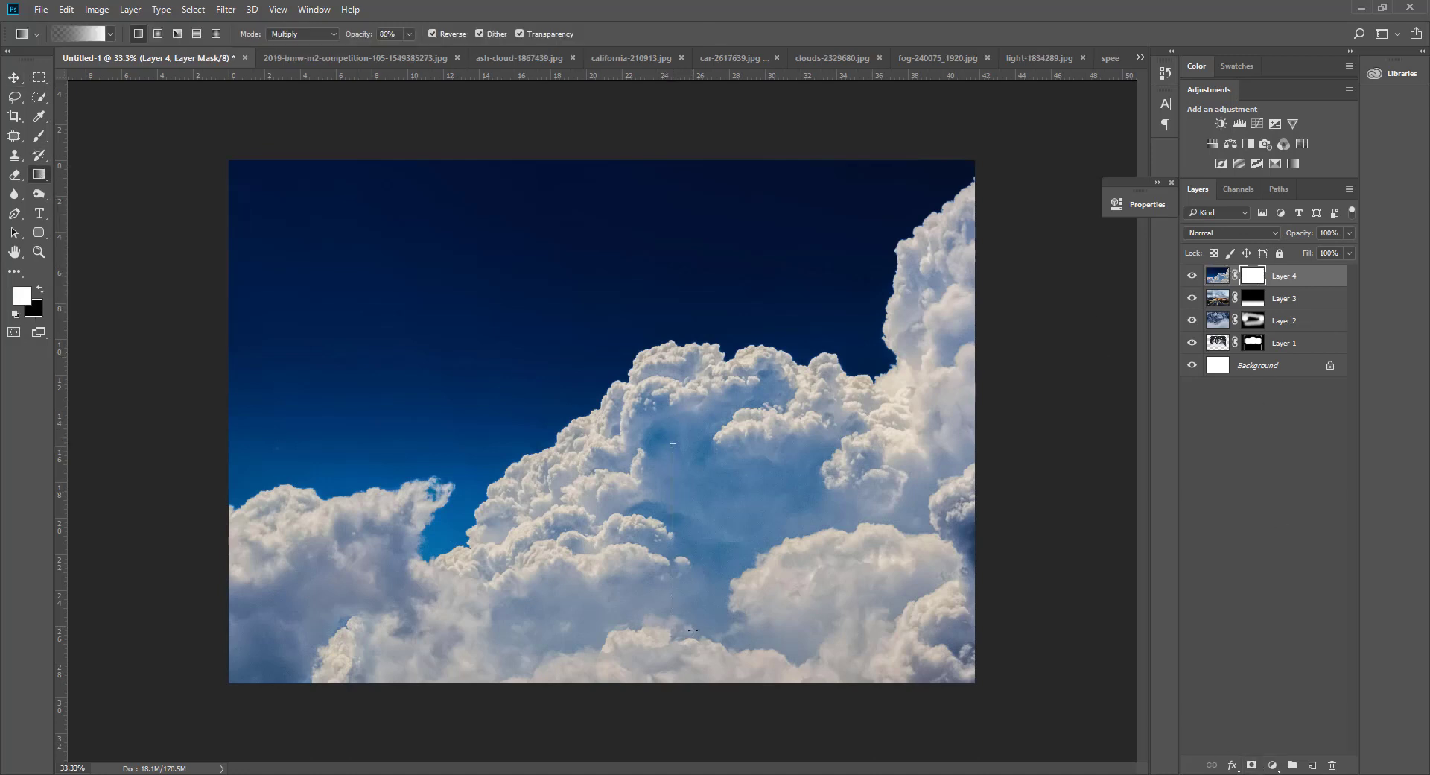
Drag black-to-white gradients on Layer 4's mask to reveal the road below.
{"action": "left_click_drag", "start_coordinate": [693, 630], "coordinate": [693, 634]}
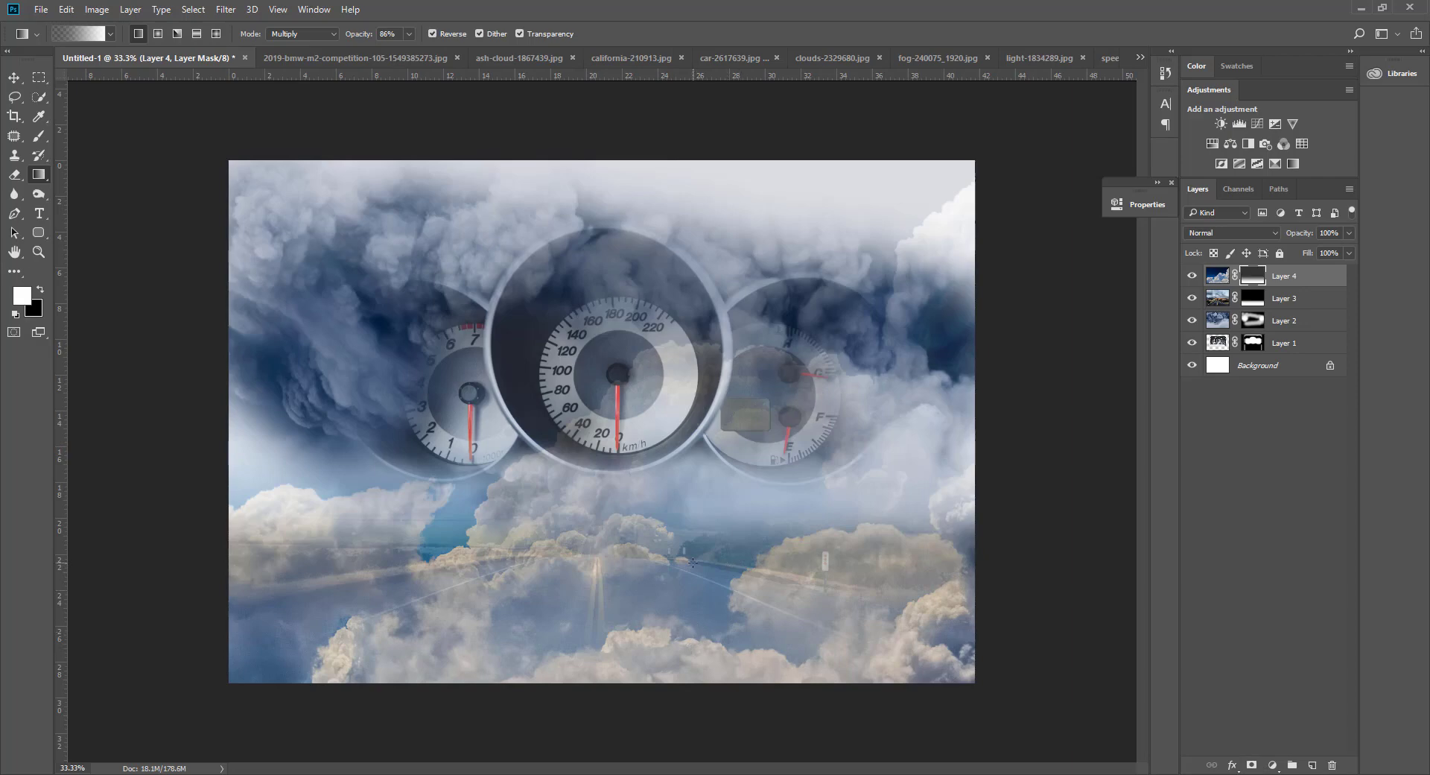
{"action": "left_click_drag", "start_coordinate": [697, 633], "coordinate": [700, 650]}
{"action": "left_click_drag", "start_coordinate": [698, 519], "coordinate": [697, 645]}
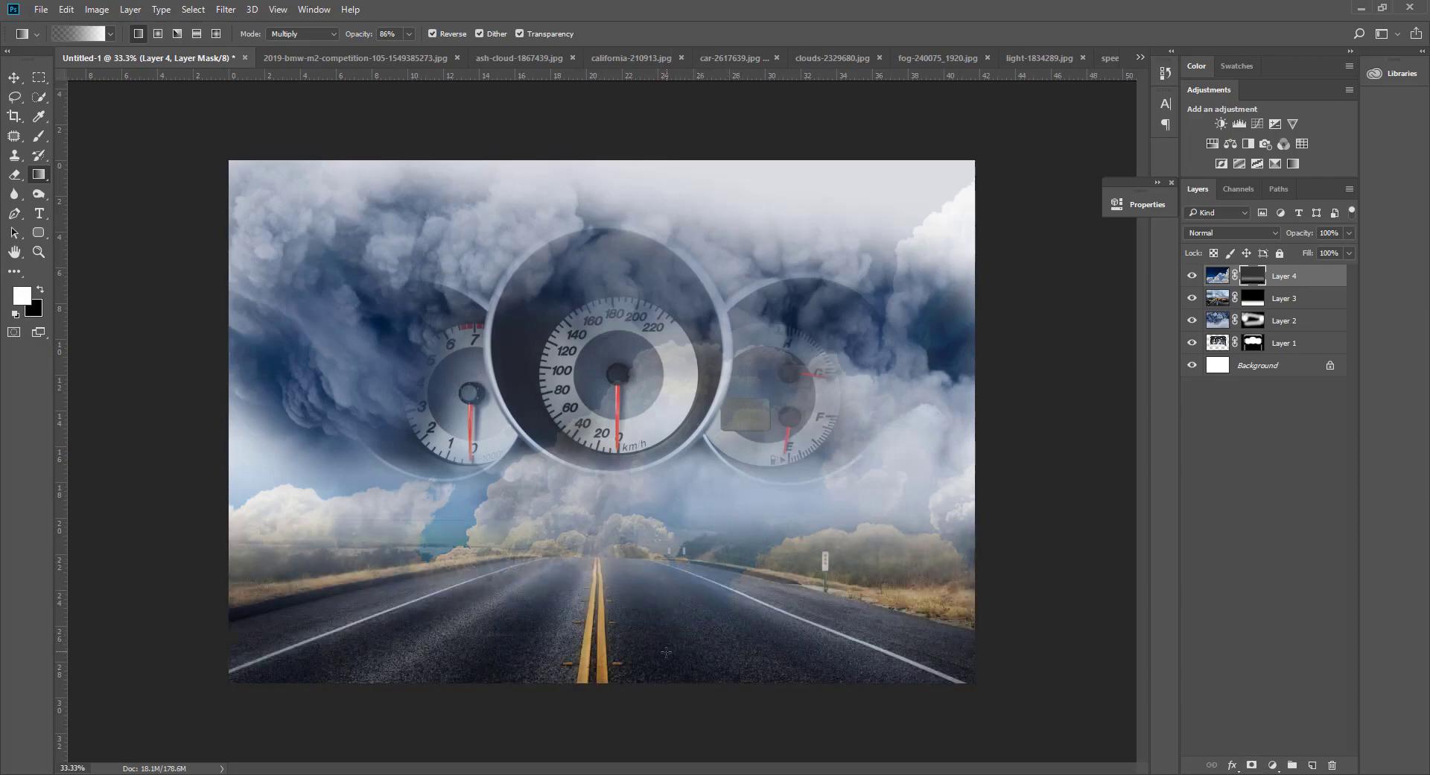
{"action": "left_click_drag", "start_coordinate": [663, 493], "coordinate": [668, 657]}
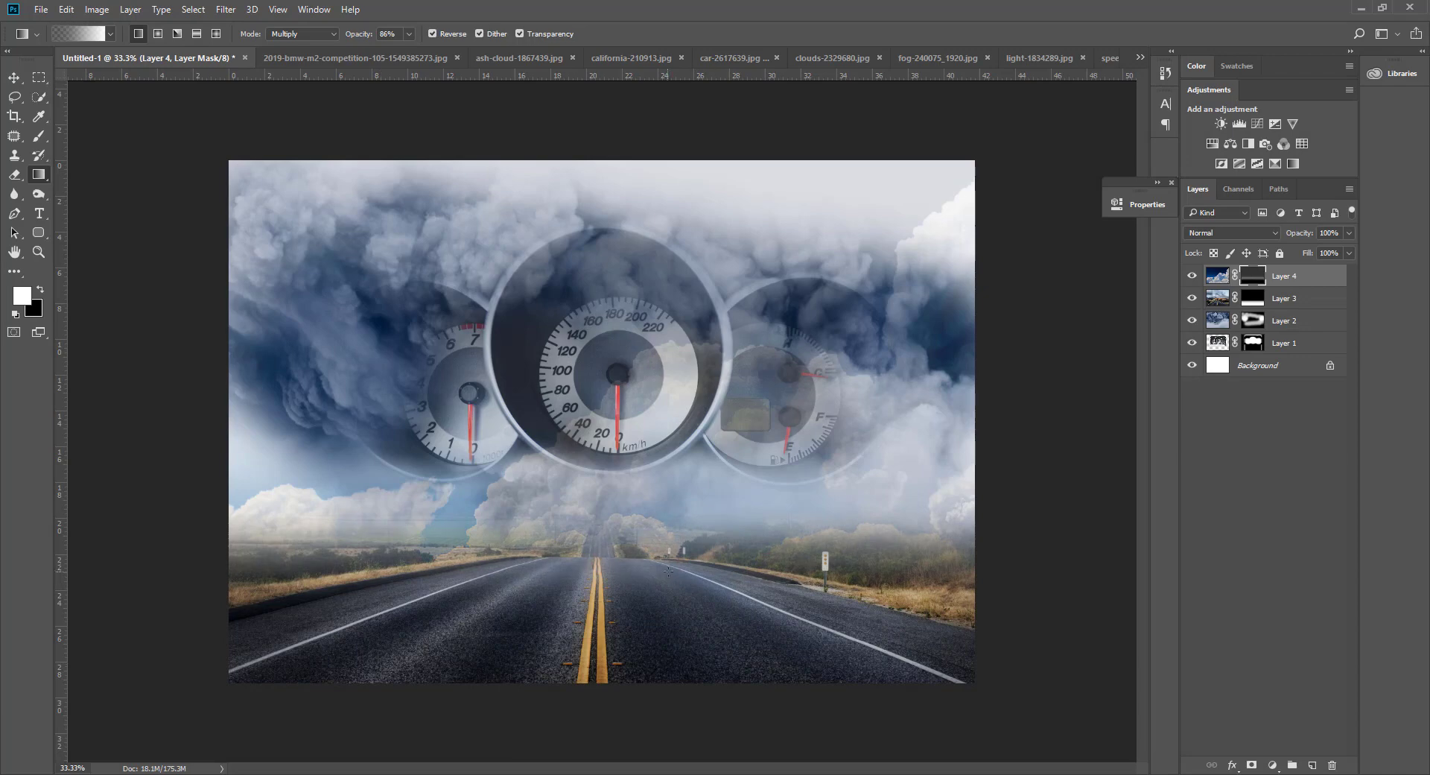
Brush Layer 4's mask to bring clouds back on the right and along the horizon.
{"action": "key", "text": "v"}
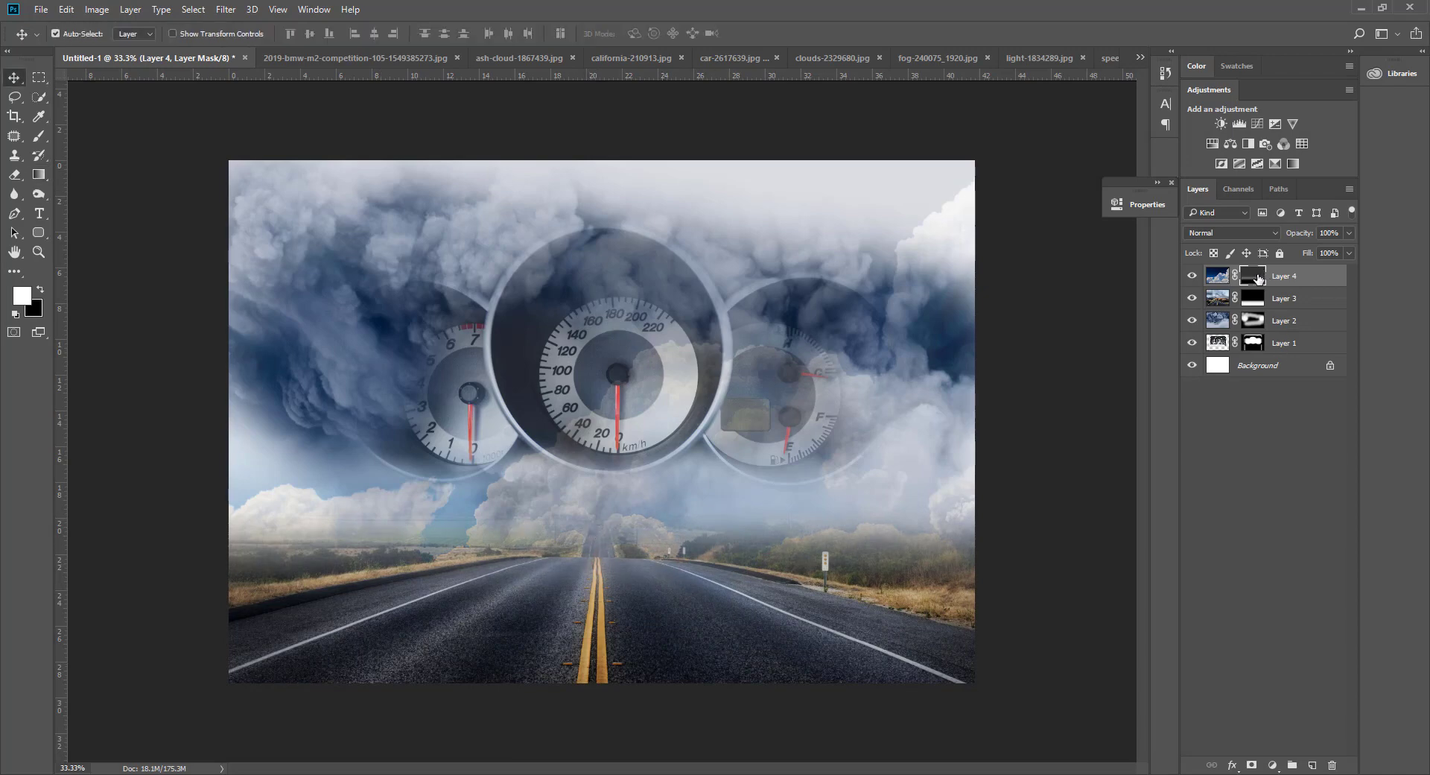
{"action": "left_click", "coordinate": [39, 136]}
{"action": "mouse_move", "coordinate": [846, 383]}
{"action": "left_mouse_down"}
{"action": "mouse_move", "coordinate": [298, 465]}
{"action": "mouse_move", "coordinate": [958, 549]}
{"action": "left_mouse_up"}
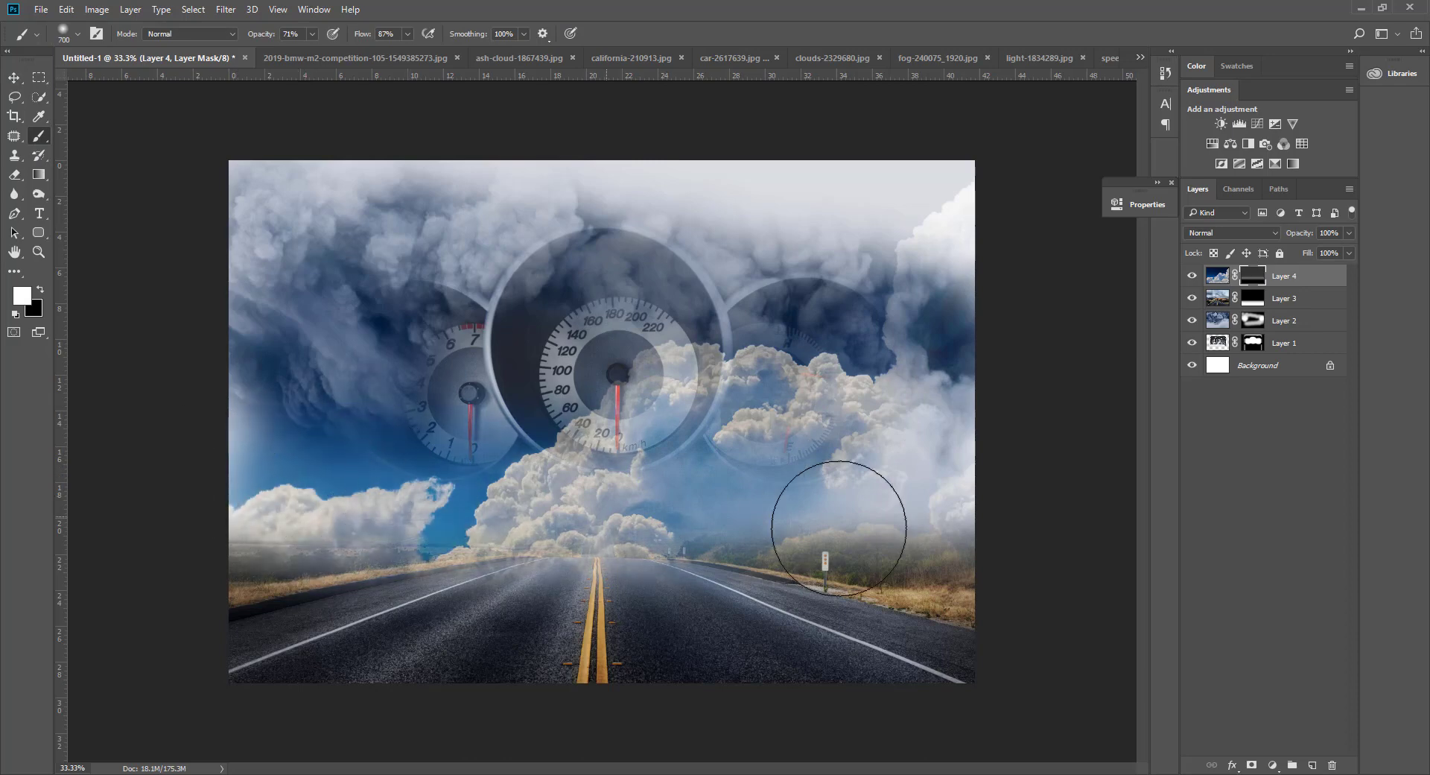
{"action": "left_click_drag", "start_coordinate": [521, 484], "coordinate": [477, 447]}
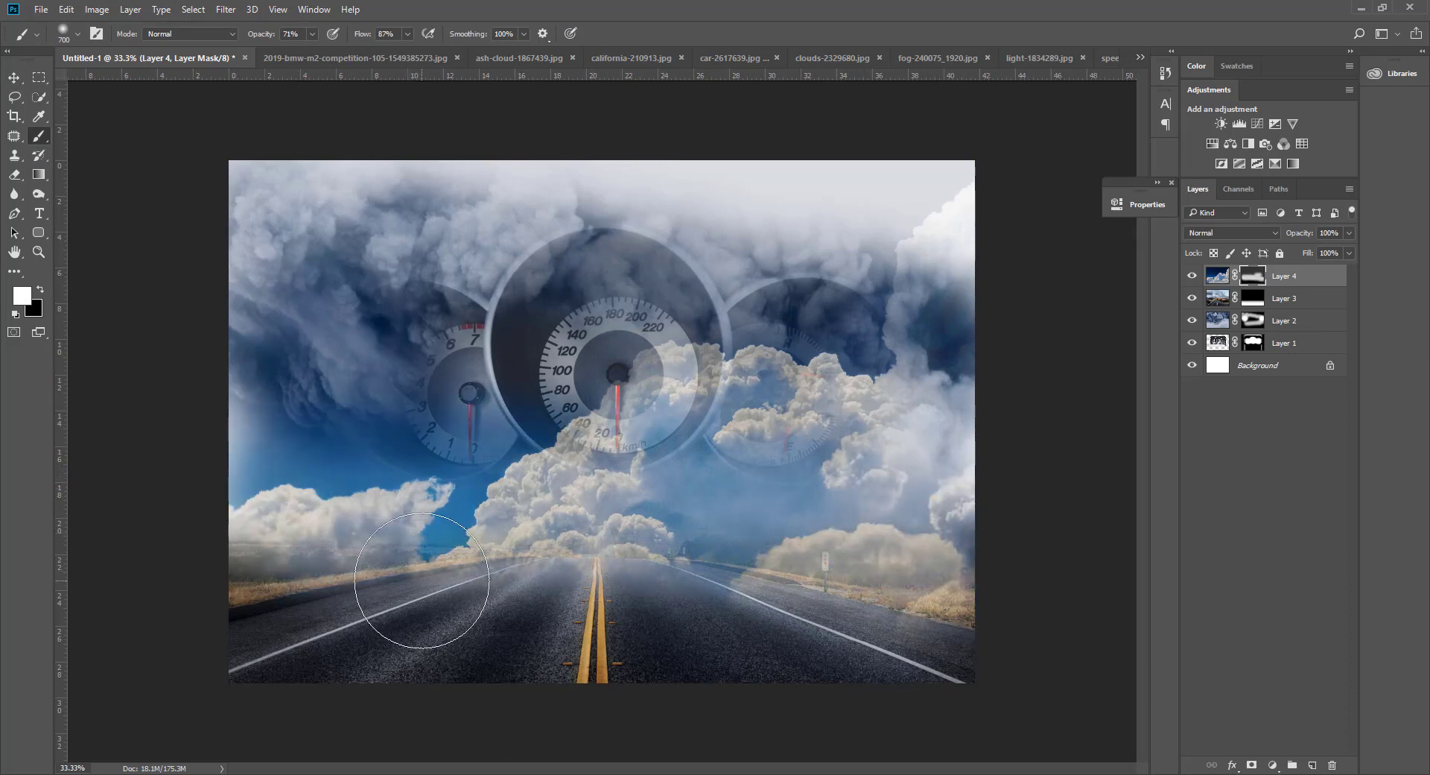
{"action": "left_click", "coordinate": [39, 288]}
{"action": "mouse_move", "coordinate": [294, 633]}
{"action": "left_mouse_down"}
{"action": "mouse_move", "coordinate": [539, 616]}
{"action": "mouse_move", "coordinate": [980, 626]}
{"action": "mouse_move", "coordinate": [958, 549]}
{"action": "mouse_move", "coordinate": [654, 511]}
{"action": "mouse_move", "coordinate": [580, 598]}
{"action": "mouse_move", "coordinate": [228, 586]}
{"action": "mouse_move", "coordinate": [484, 606]}
{"action": "mouse_move", "coordinate": [246, 569]}
{"action": "mouse_move", "coordinate": [204, 591]}
{"action": "mouse_move", "coordinate": [669, 573]}
{"action": "left_mouse_up"}
{"action": "key", "text": "ctrl+z"}
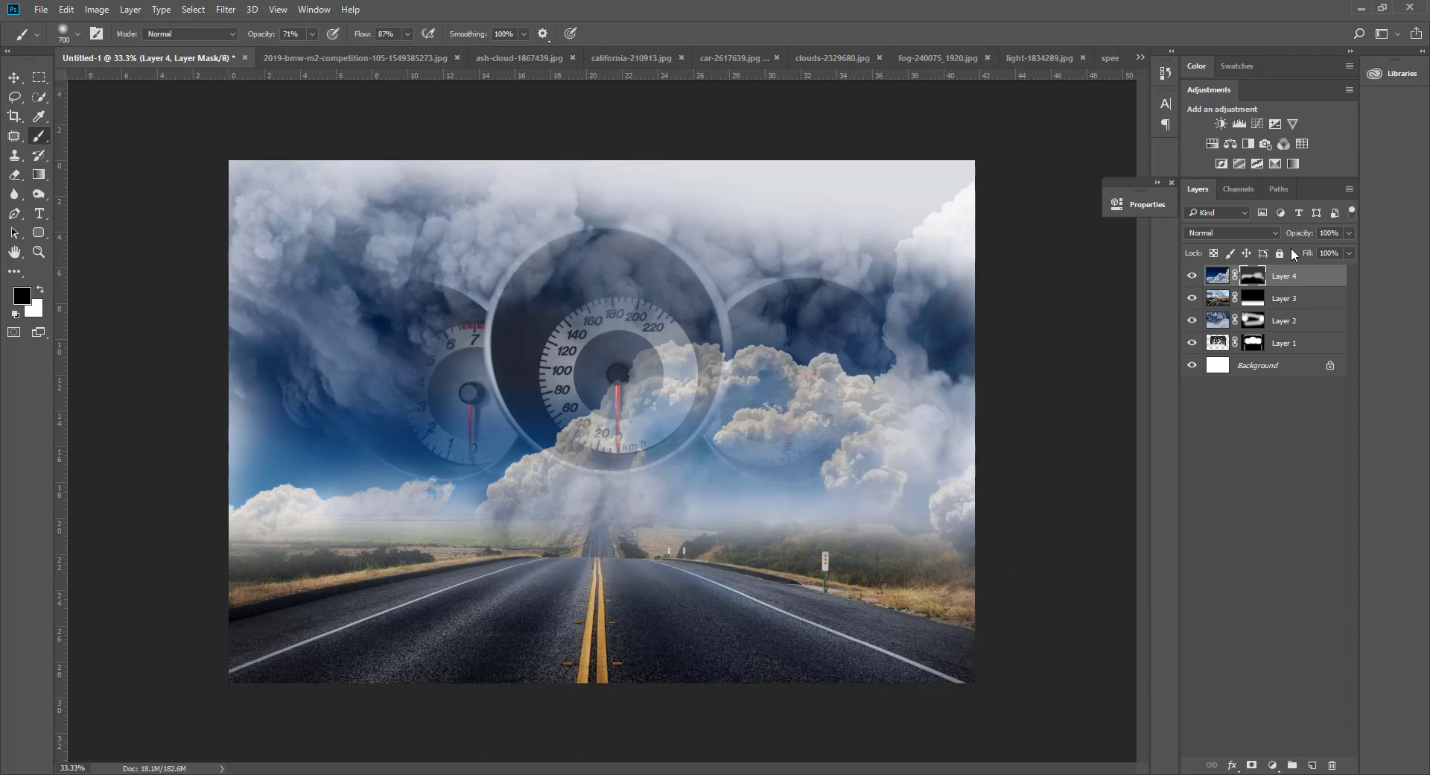
{"action": "left_click", "coordinate": [1218, 277]}
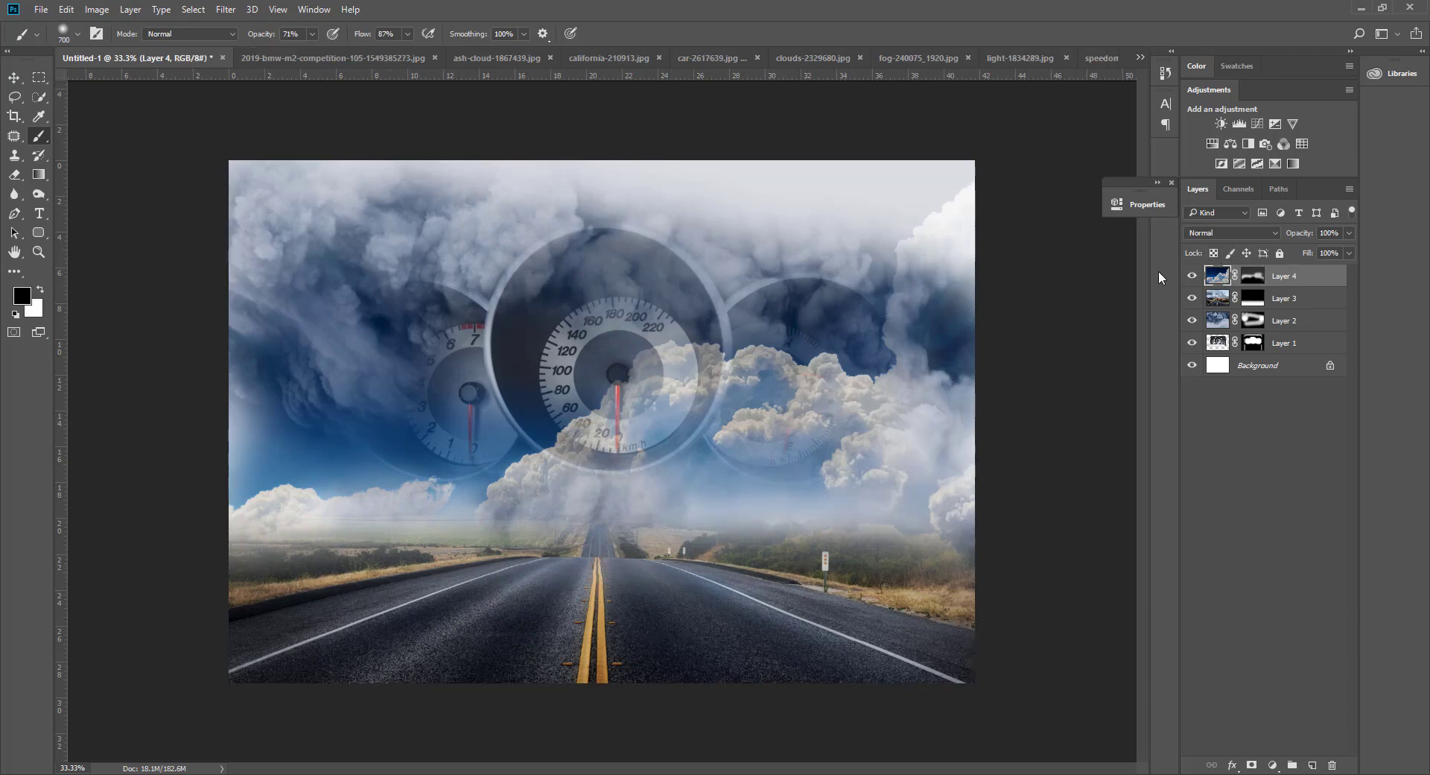
Free-transform the cumulus layer upward toward the top of the canvas.
{"action": "key", "text": "v"}
{"action": "key", "text": "ctrl+t"}
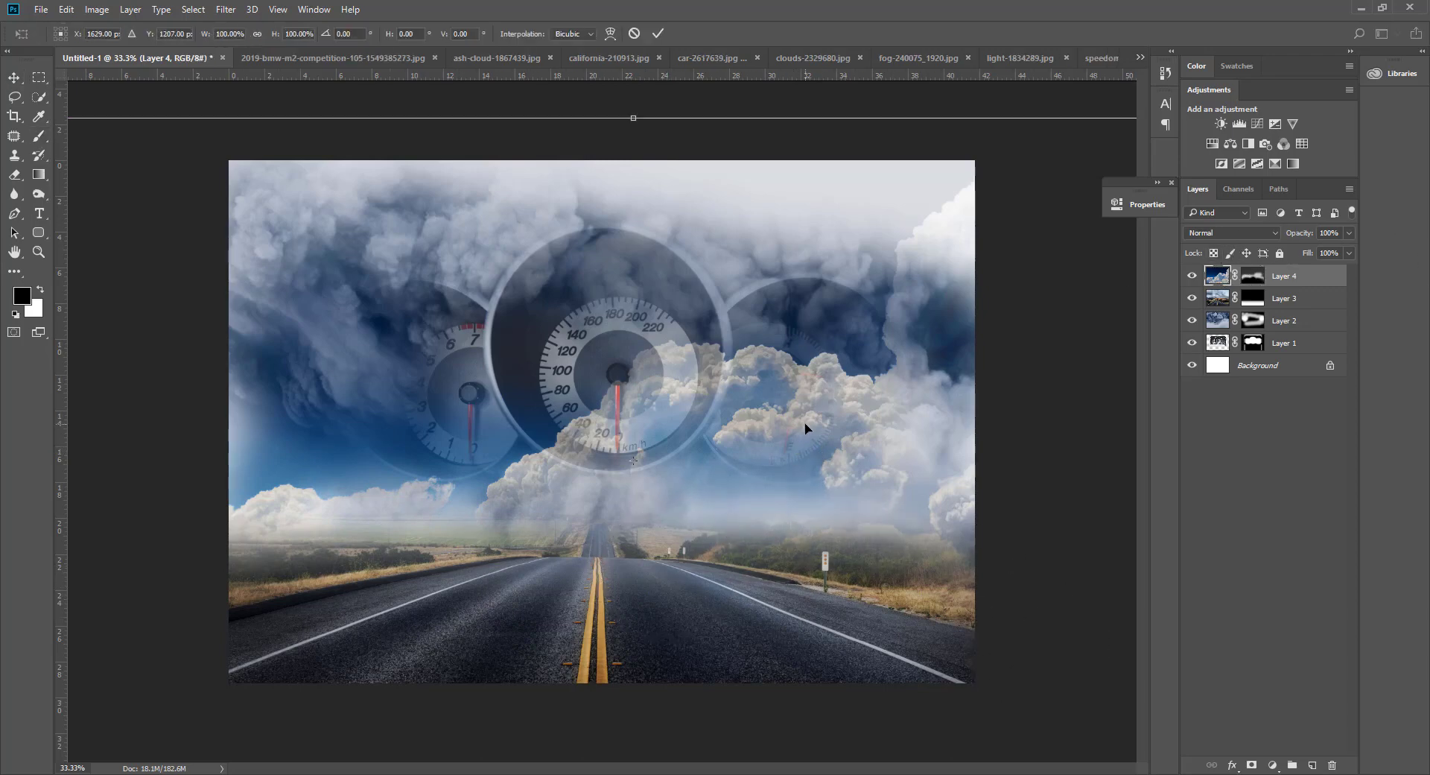
{"action": "mouse_move", "coordinate": [877, 459]}
{"action": "left_mouse_down"}
{"action": "mouse_move", "coordinate": [859, 214]}
{"action": "mouse_move", "coordinate": [691, 192]}
{"action": "left_mouse_up"}
{"action": "mouse_move", "coordinate": [745, 221]}
{"action": "left_mouse_down"}
{"action": "mouse_move", "coordinate": [773, 220]}
{"action": "mouse_move", "coordinate": [795, 245]}
{"action": "mouse_move", "coordinate": [797, 225]}
{"action": "left_mouse_up"}
{"action": "key", "text": "Return"}
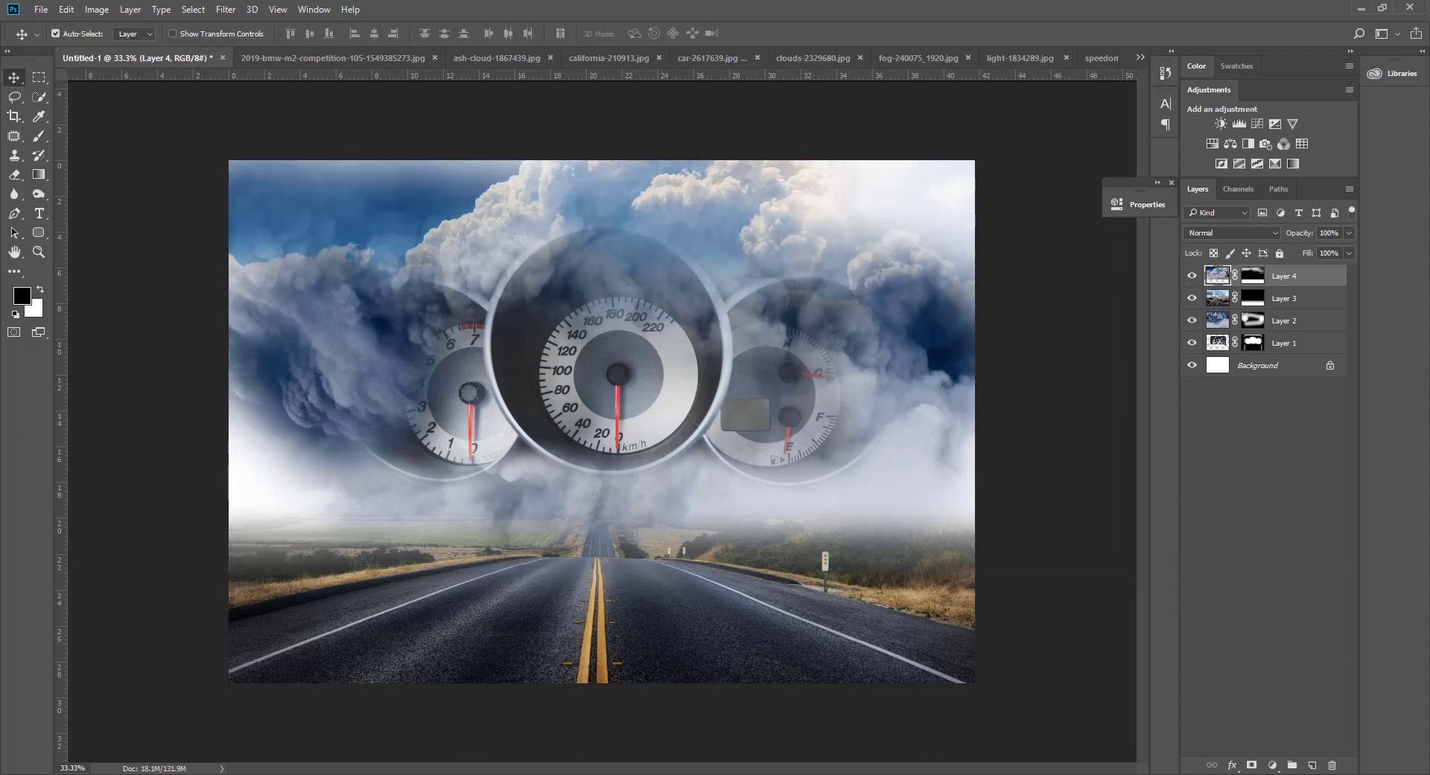
Cycle Layer 4's blend modes and settle on Lighter Color.
{"action": "left_click", "coordinate": [1253, 234]}
{"action": "key", "text": "Down"}
{"action": "key", "text": "Down"}
{"action": "key", "text": "Down"}
{"action": "key", "text": "Down"}
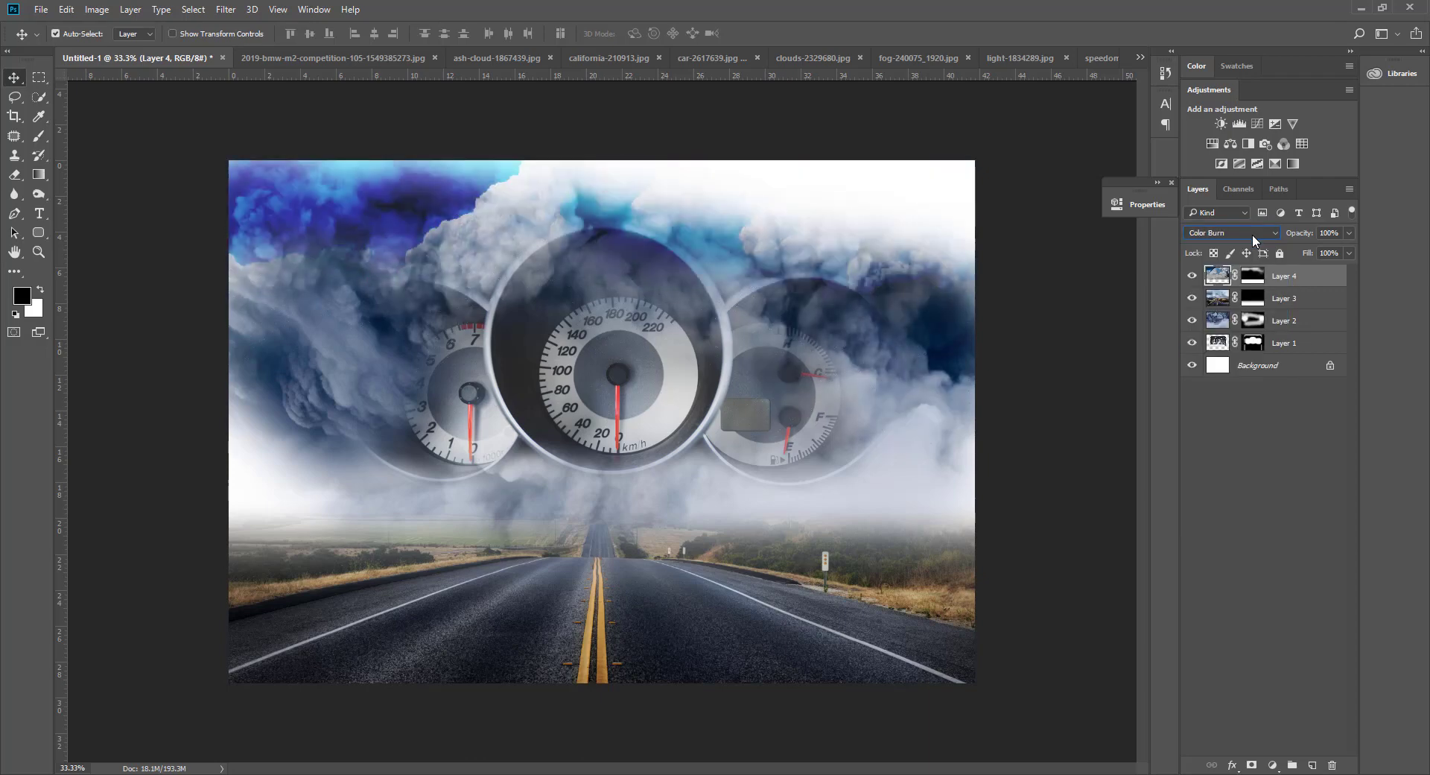
{"action": "key", "text": "Down"}
{"action": "key", "text": "Down"}
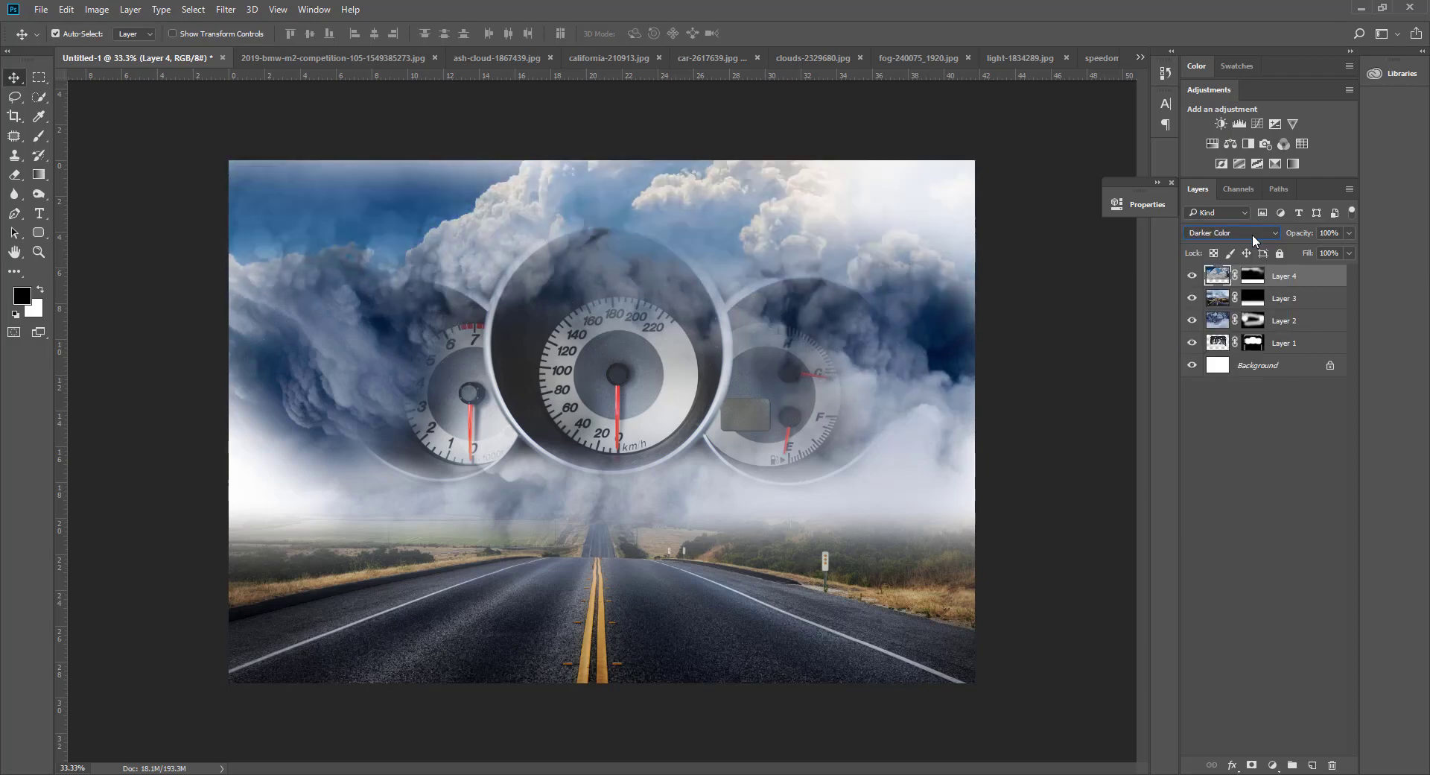
{"action": "key", "text": "Down"}
{"action": "key", "text": "Down"}
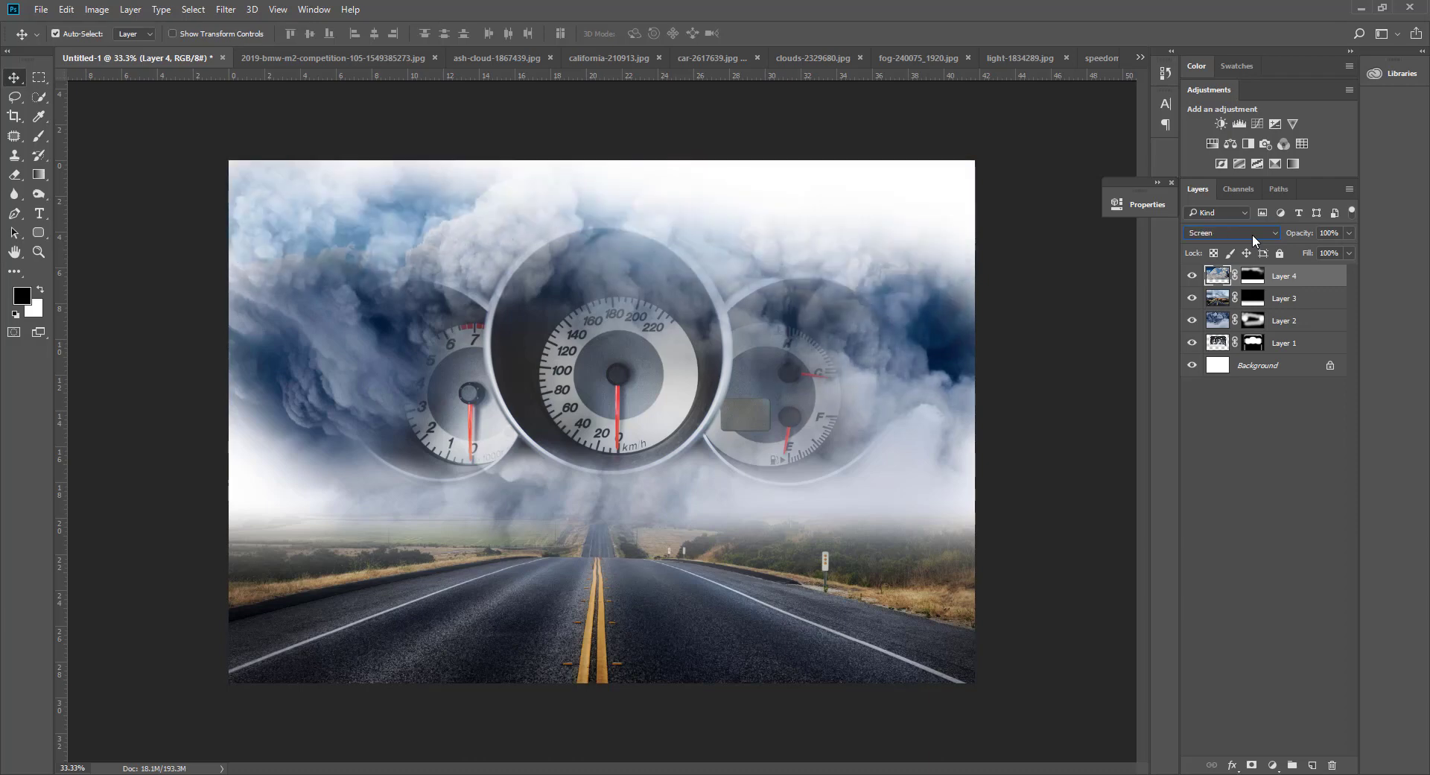
{"action": "key", "text": "Down"}
{"action": "key", "text": "Down"}
{"action": "key", "text": "Down"}
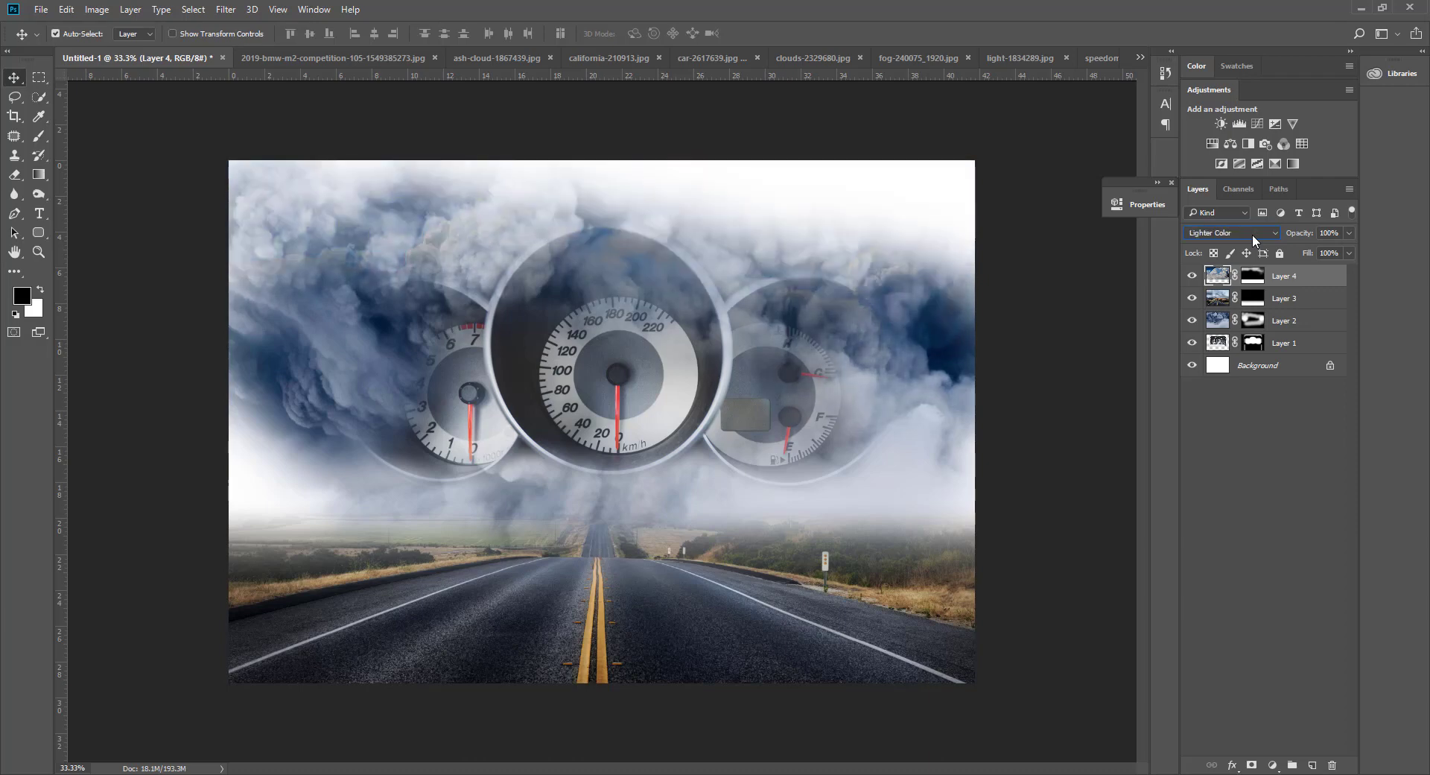
{"action": "key", "text": "Down"}
{"action": "key", "text": "Up"}
{"action": "left_click_drag", "start_coordinate": [645, 400], "coordinate": [646, 440]}
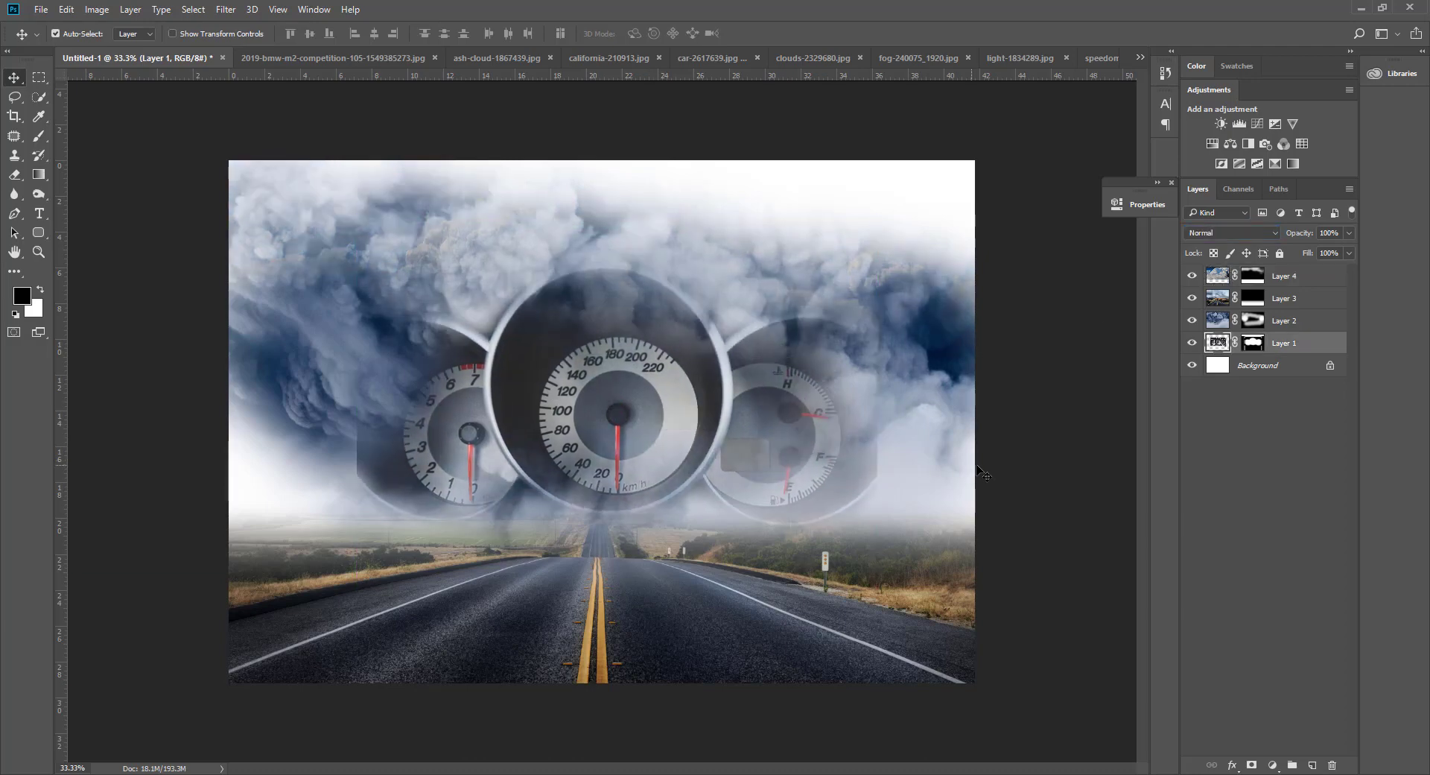
Select Layers 1–4 together and shift them down slightly.
{"action": "key", "text": "ctrl+z"}
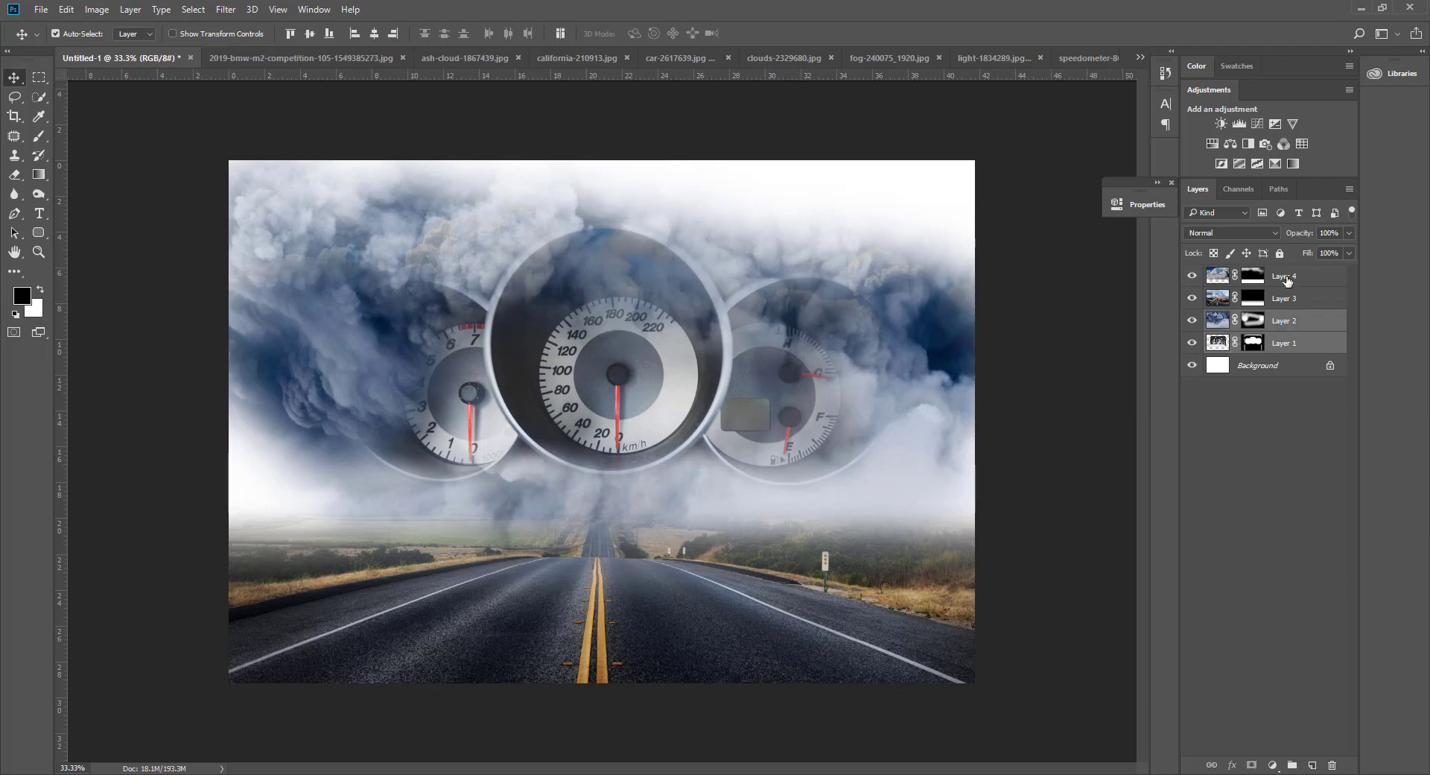
{"action": "left_click", "coordinate": [1284, 276], "text": "shift"}
{"action": "left_click_drag", "start_coordinate": [641, 319], "coordinate": [638, 359]}
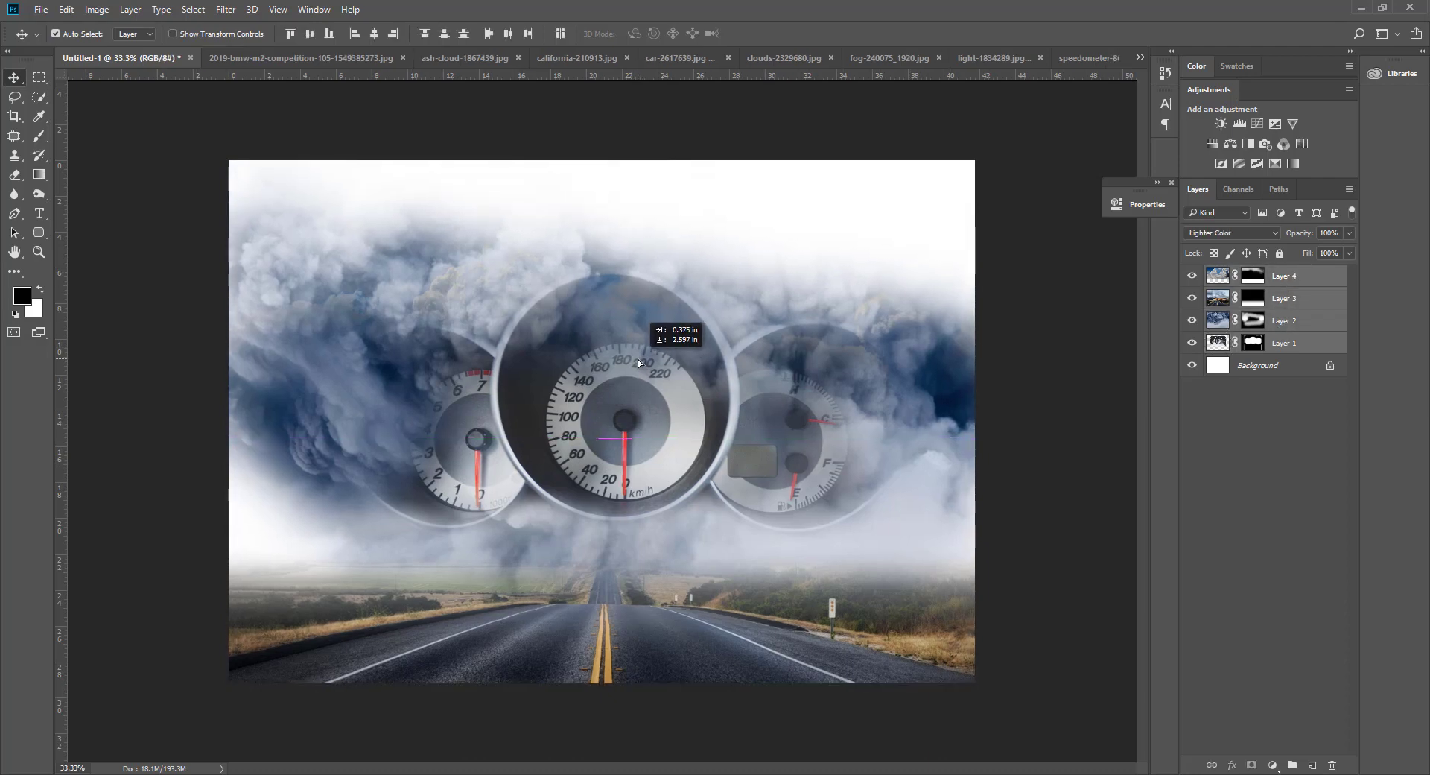
{"action": "key", "text": "ctrl+z"}
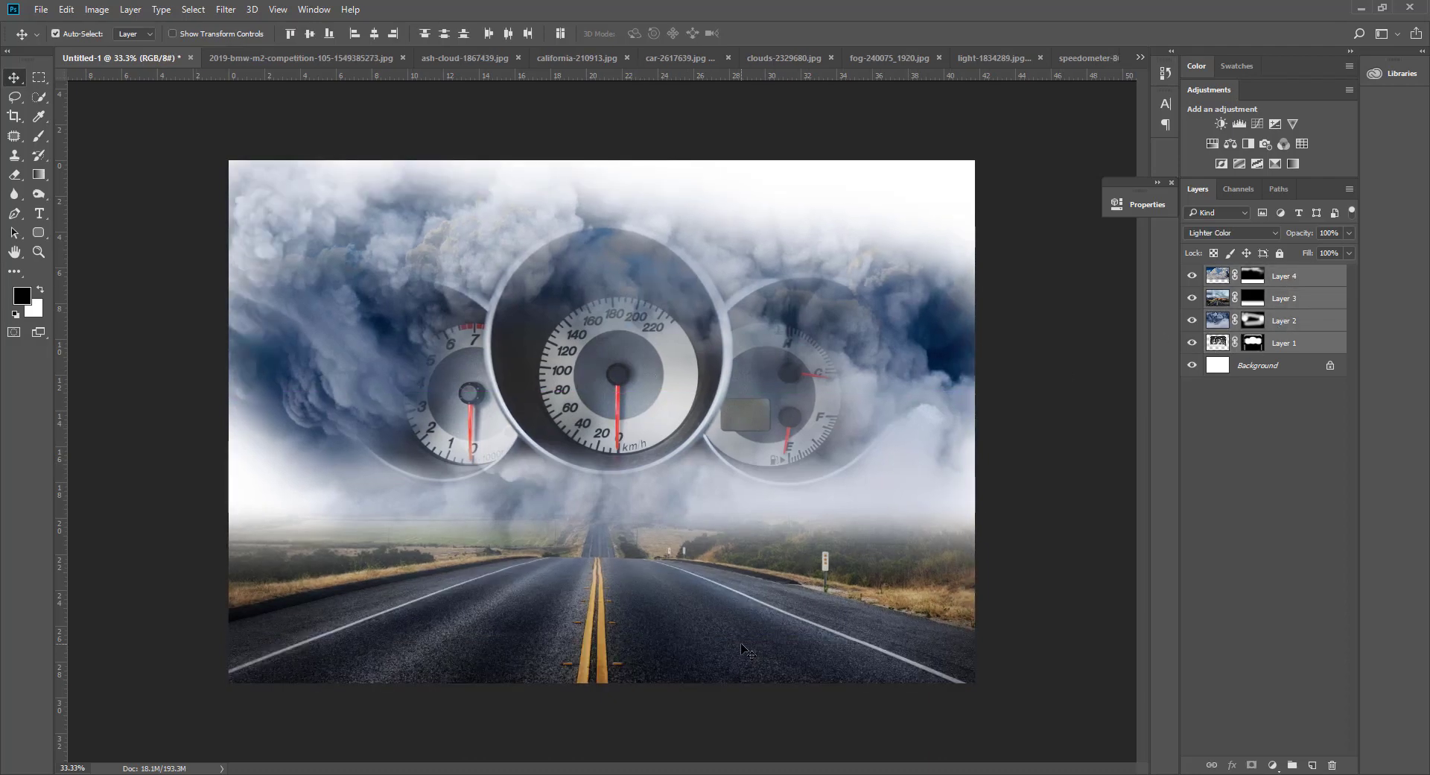
{"action": "left_click_drag", "start_coordinate": [654, 391], "coordinate": [648, 391]}
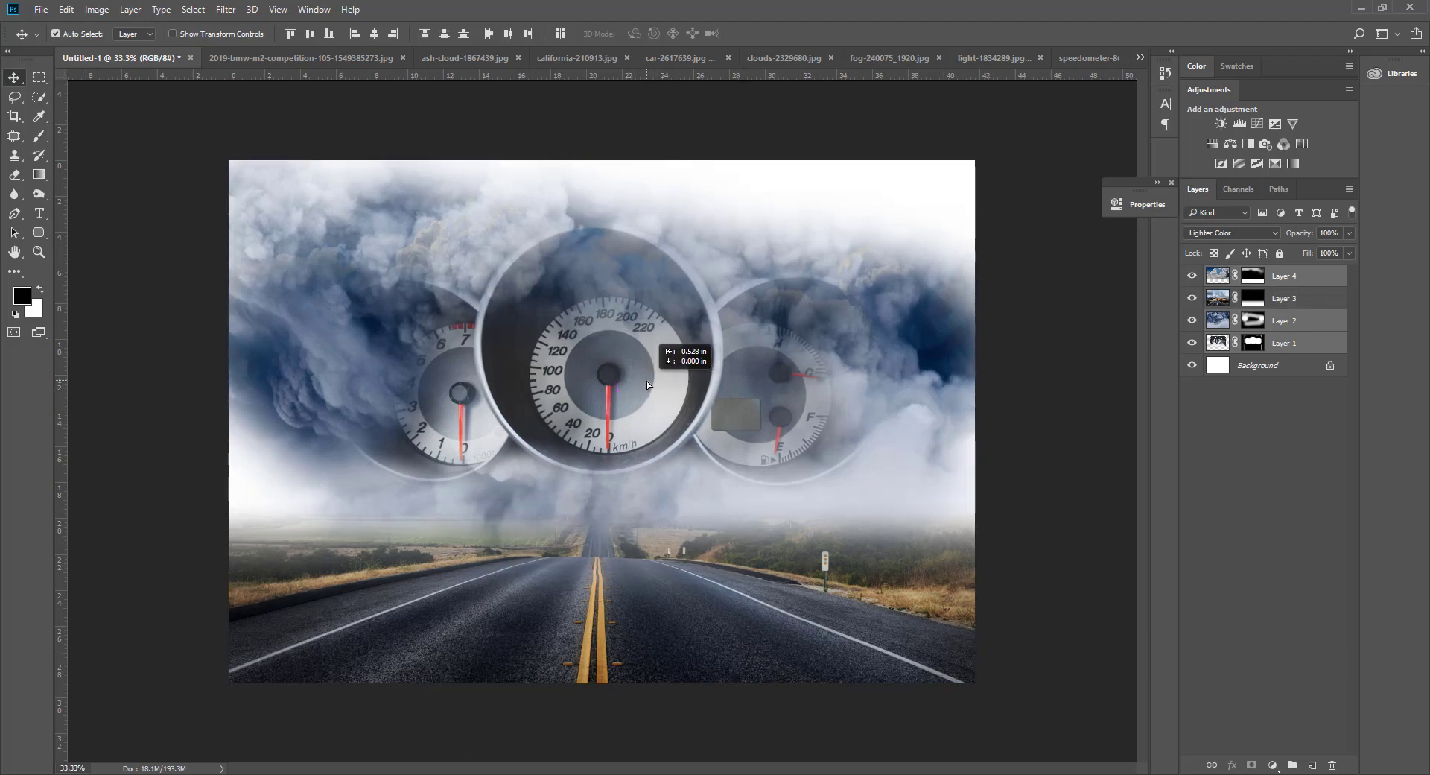
Toggle layer visibility to compare, then set Layer 4 back to Normal blending.
{"action": "left_click", "coordinate": [1311, 298]}
{"action": "left_click", "coordinate": [1193, 277]}
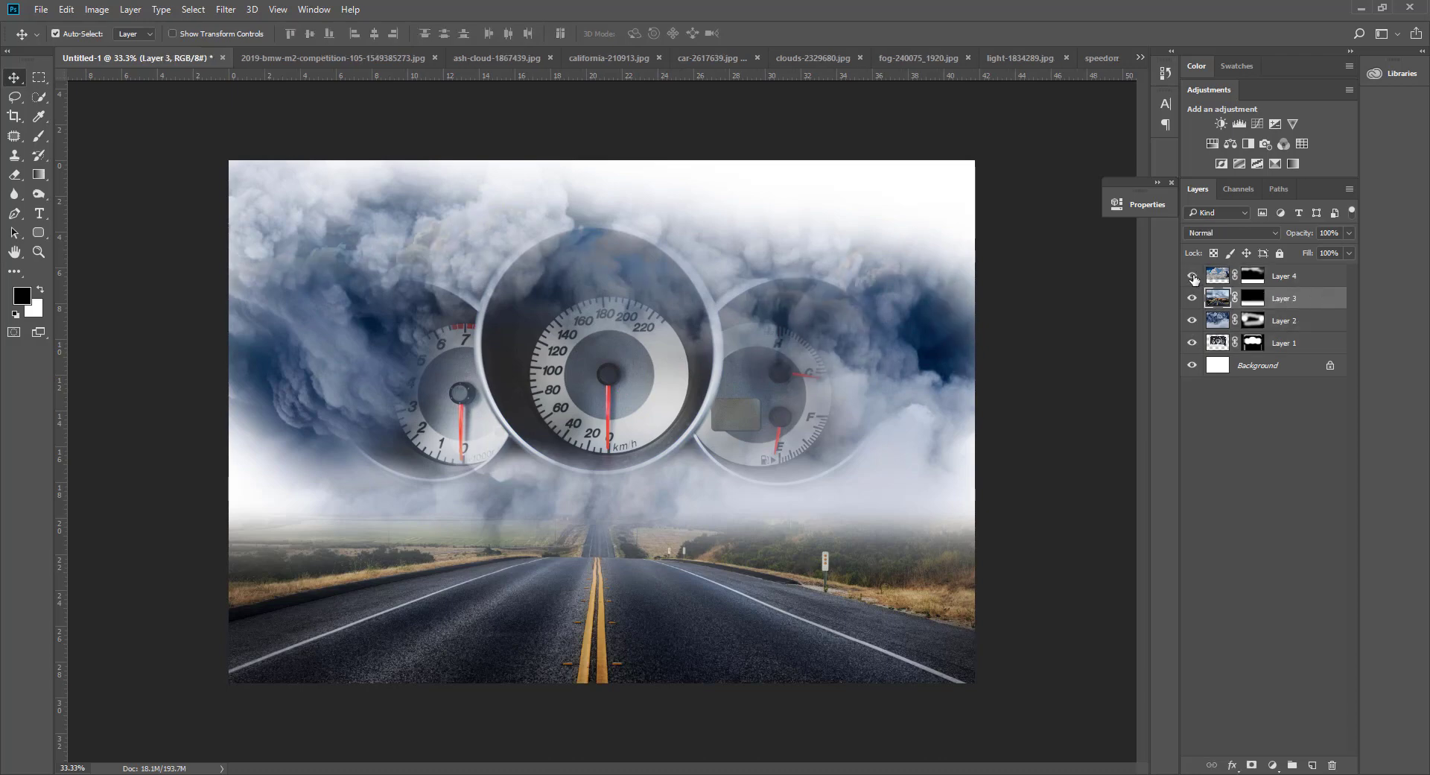
{"action": "left_click", "coordinate": [1193, 277]}
{"action": "left_click", "coordinate": [1192, 298]}
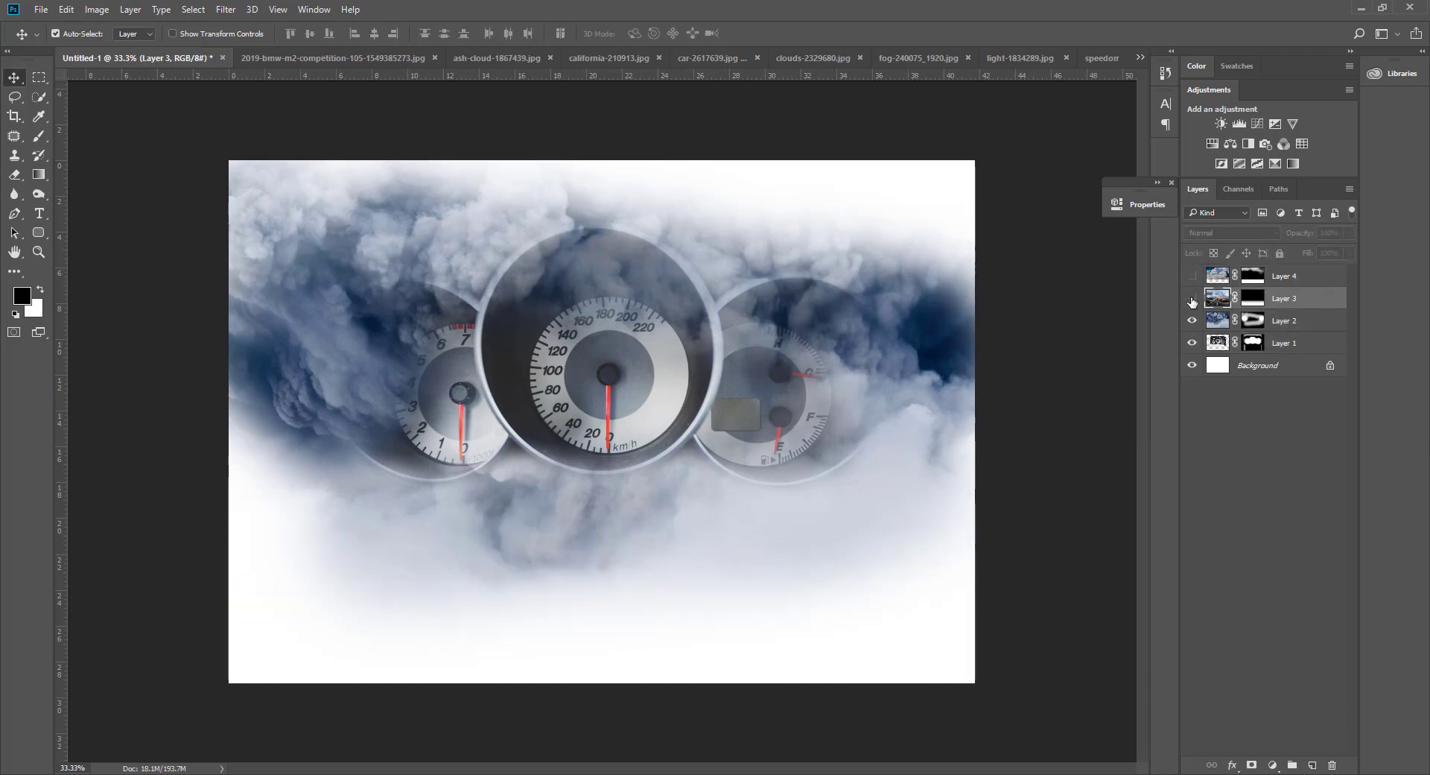
{"action": "left_click", "coordinate": [1192, 277]}
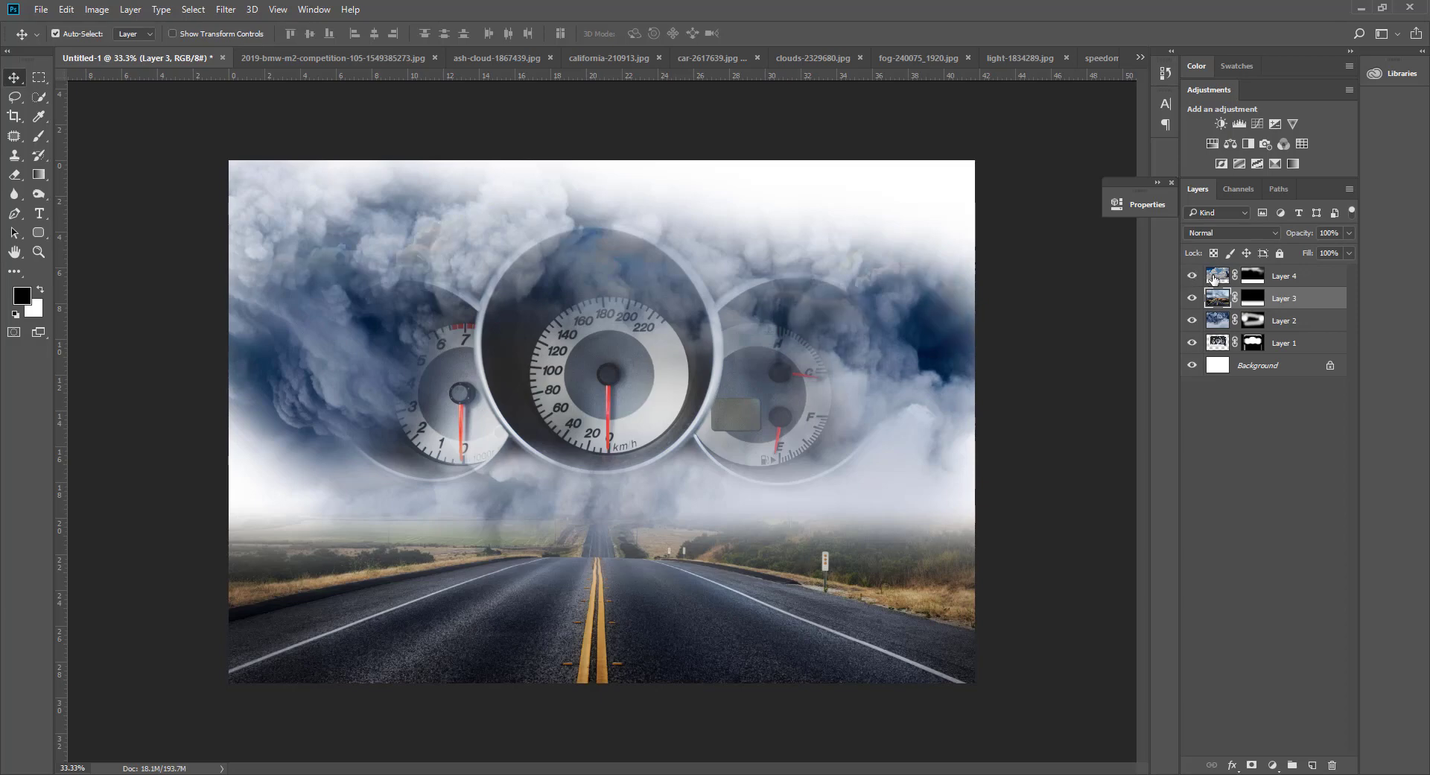
{"action": "left_click", "coordinate": [1229, 233]}
Free-transform the cumulus cloud layer into a new position.
{"action": "key", "text": "ctrl+t"}
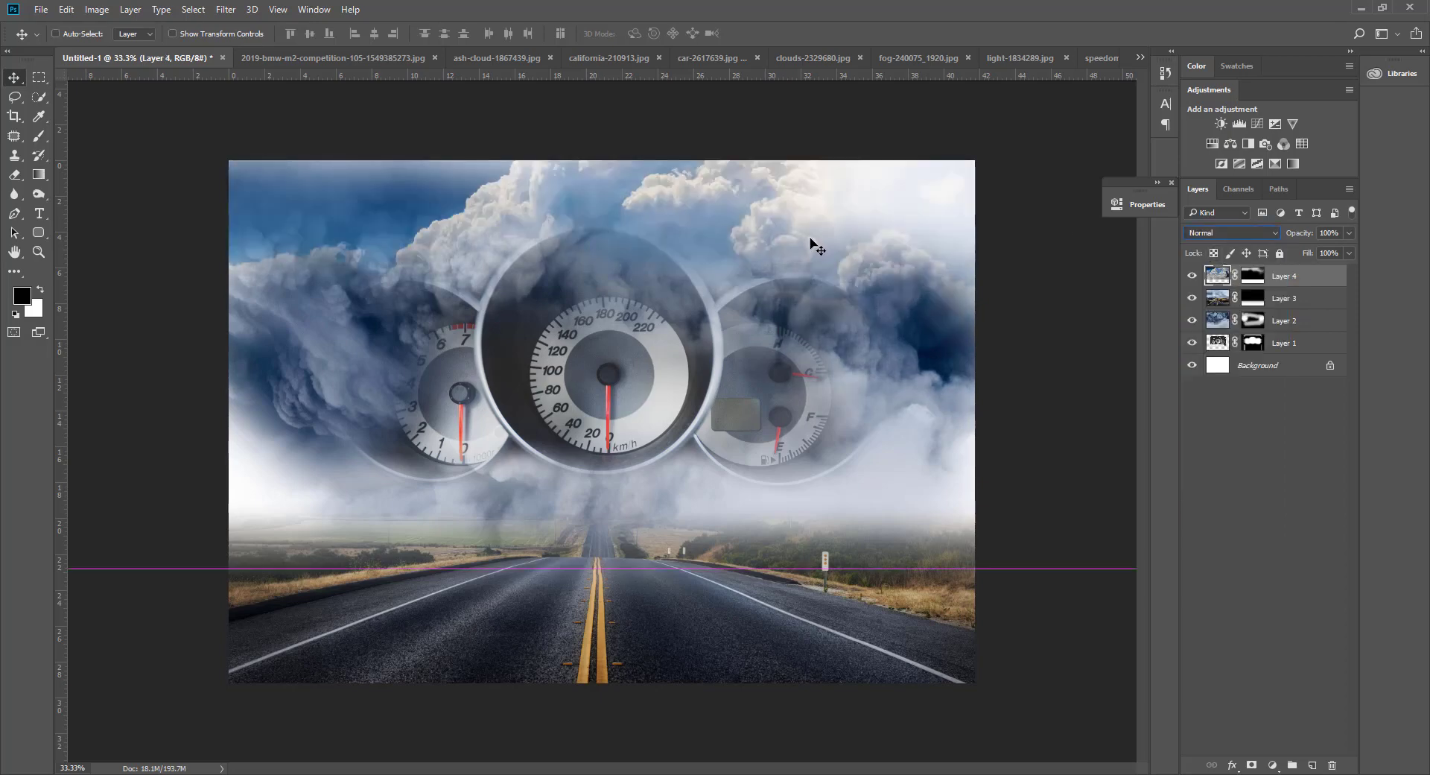
{"action": "left_click_drag", "start_coordinate": [780, 227], "coordinate": [719, 480]}
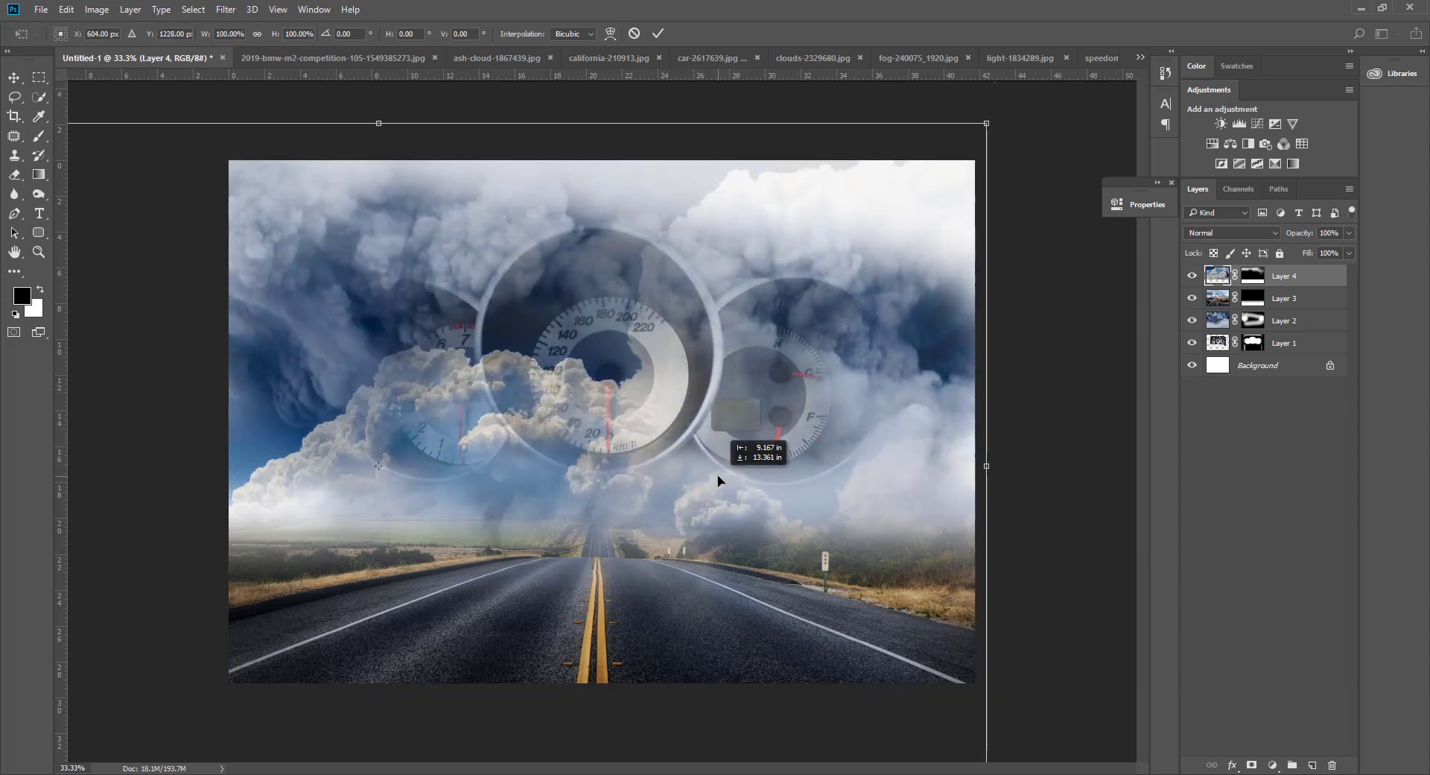
{"action": "key", "text": "Return"}
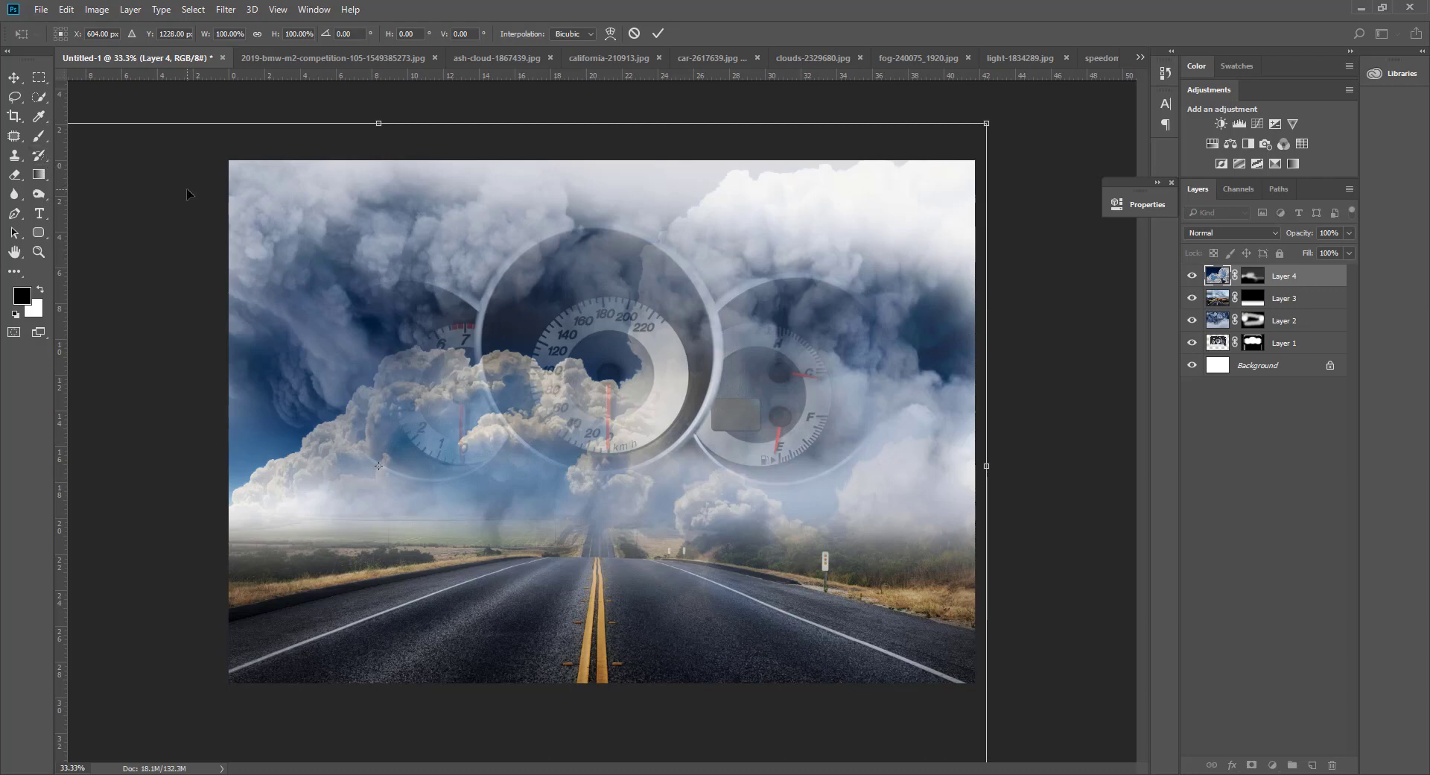
Paint black on Layer 4's mask over the centre, left and right gauges.
{"action": "key", "text": "b"}
{"action": "left_click", "coordinate": [1252, 275]}
{"action": "left_click_drag", "start_coordinate": [551, 336], "coordinate": [589, 371]}
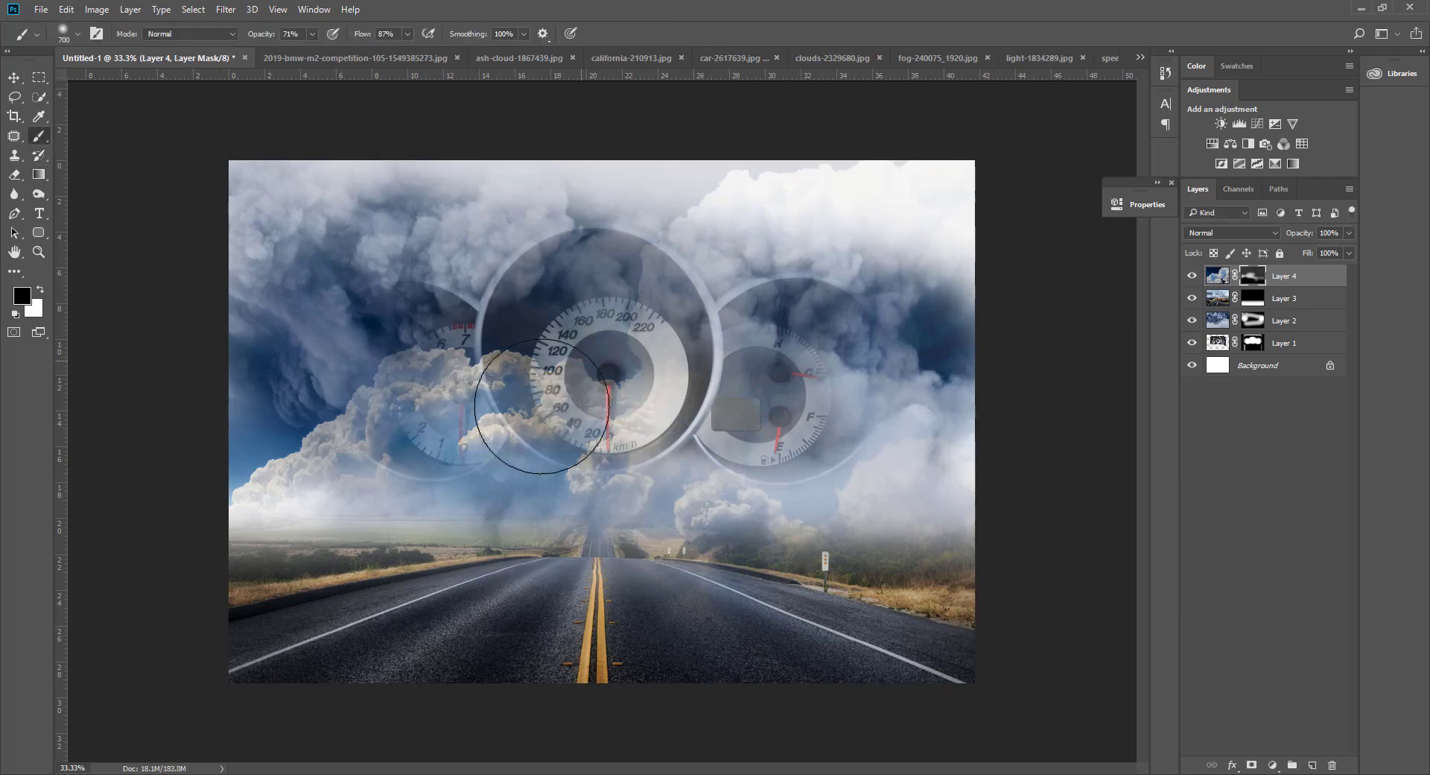
{"action": "left_click_drag", "start_coordinate": [447, 357], "coordinate": [390, 407]}
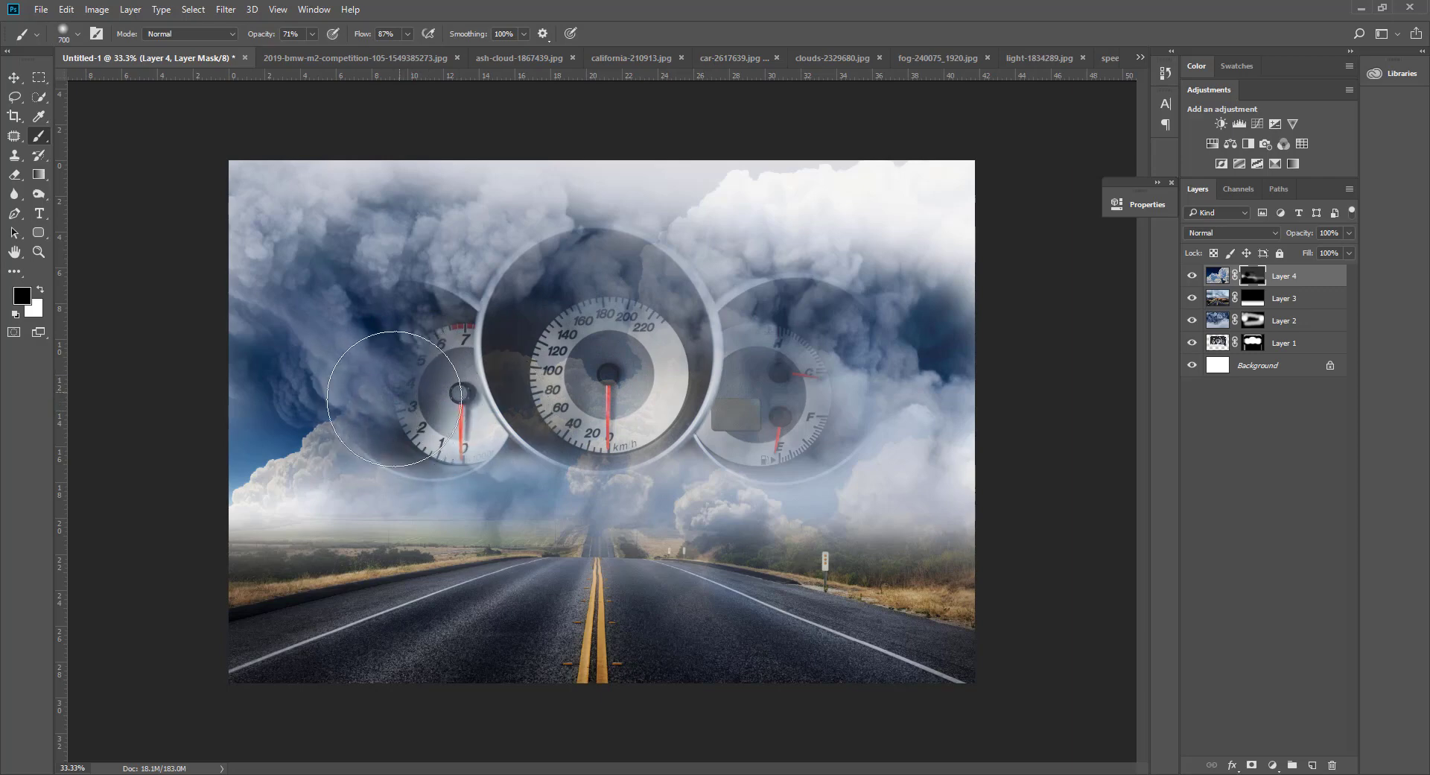
{"action": "mouse_move", "coordinate": [766, 354]}
{"action": "left_mouse_down"}
{"action": "mouse_move", "coordinate": [886, 414]}
{"action": "mouse_move", "coordinate": [696, 485]}
{"action": "mouse_move", "coordinate": [706, 478]}
{"action": "mouse_move", "coordinate": [628, 455]}
{"action": "mouse_move", "coordinate": [296, 470]}
{"action": "mouse_move", "coordinate": [256, 415]}
{"action": "left_mouse_up"}
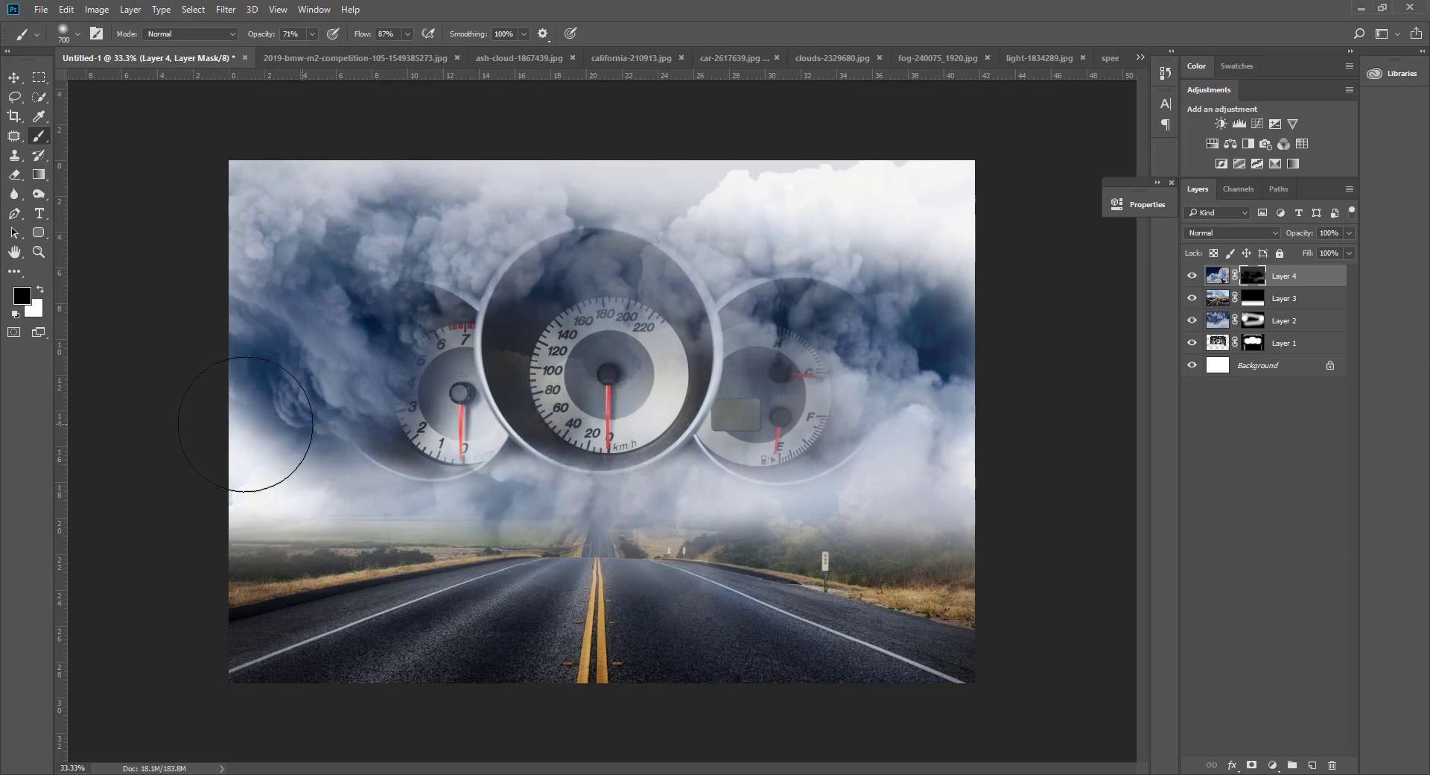
{"action": "left_click", "coordinate": [14, 76]}
Add a Color Balance adjustment above Layer 1 and push its Shadows toward red.
{"action": "left_click", "coordinate": [1311, 344]}
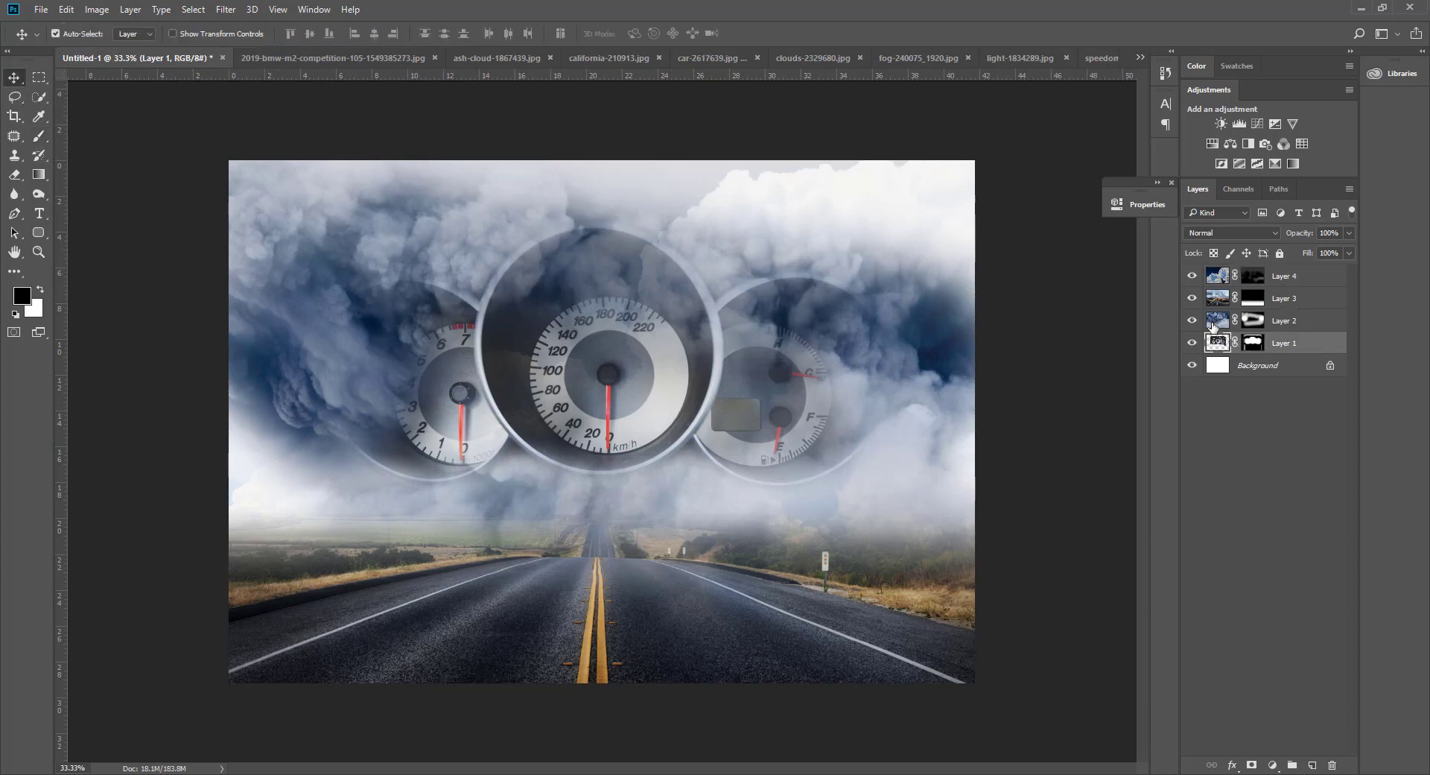
{"action": "left_click", "coordinate": [1193, 298]}
{"action": "left_click", "coordinate": [1193, 342]}
{"action": "left_click", "coordinate": [1274, 764]}
{"action": "left_click", "coordinate": [1330, 599]}
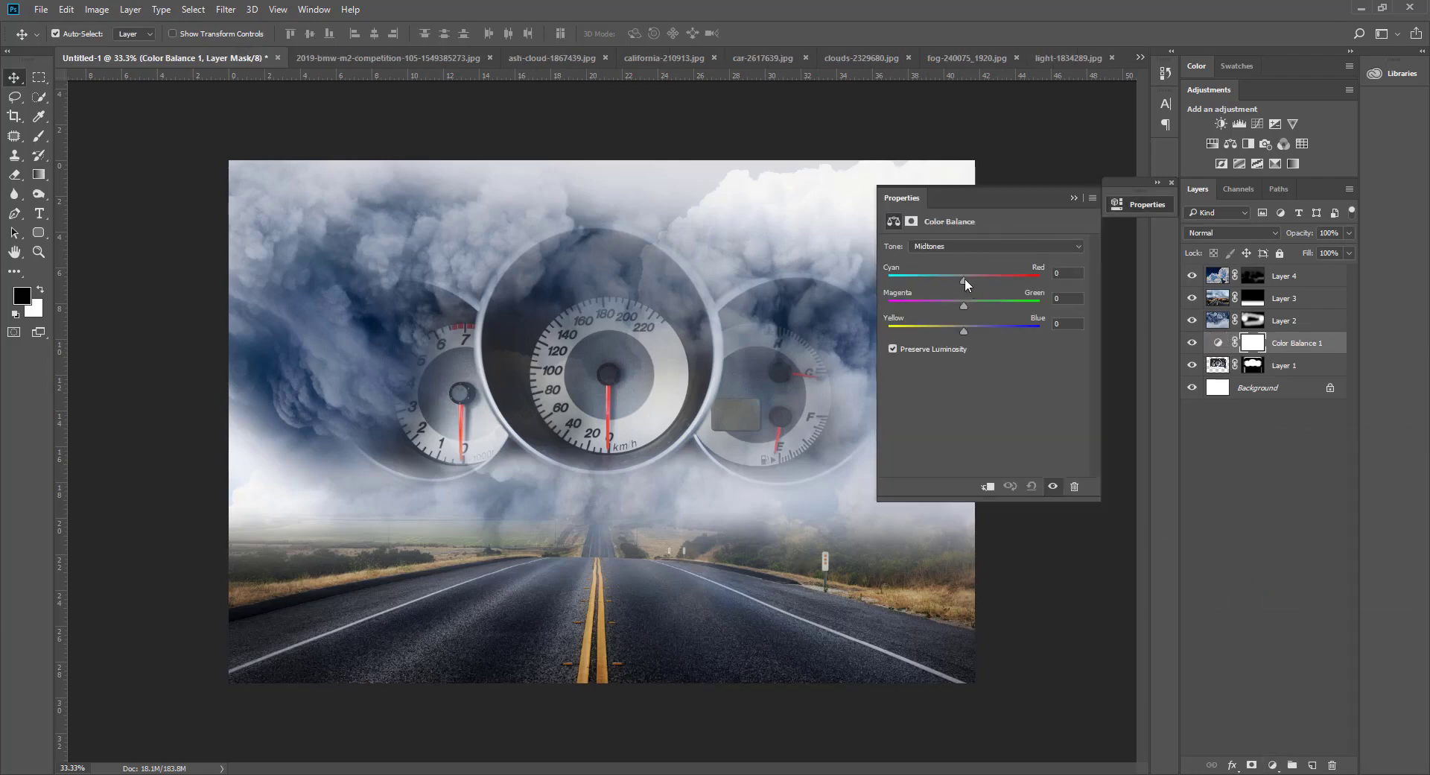
{"action": "left_click", "coordinate": [963, 248]}
{"action": "left_click_drag", "start_coordinate": [965, 281], "coordinate": [968, 281]}
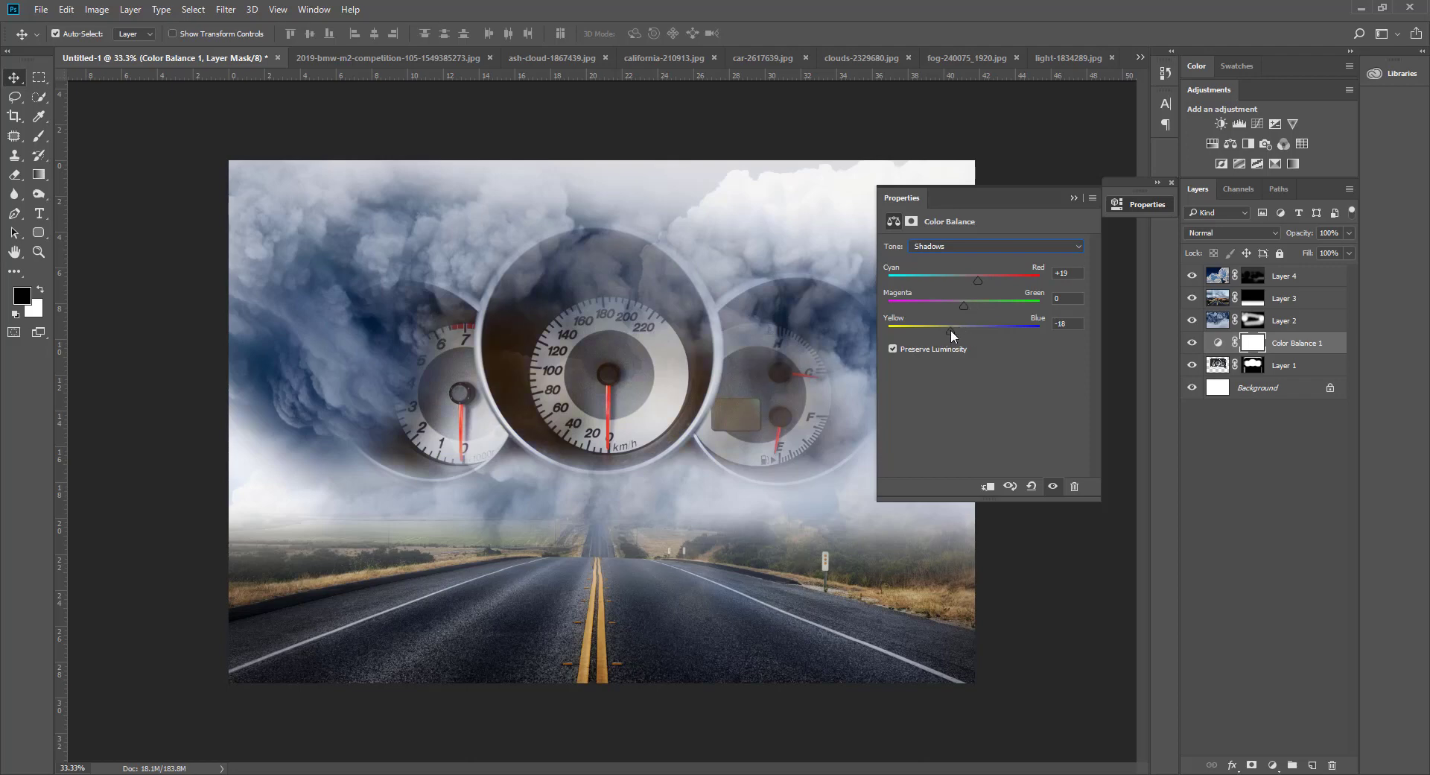
{"action": "mouse_move", "coordinate": [955, 329]}
{"action": "left_mouse_down"}
{"action": "mouse_move", "coordinate": [972, 329]}
{"action": "mouse_move", "coordinate": [964, 305]}
{"action": "left_mouse_up"}
Push the Color Balance Highlights toward red.
{"action": "left_click", "coordinate": [958, 246]}
{"action": "left_click", "coordinate": [938, 272]}
{"action": "left_click_drag", "start_coordinate": [964, 282], "coordinate": [975, 330]}
{"action": "left_click", "coordinate": [1073, 198]}
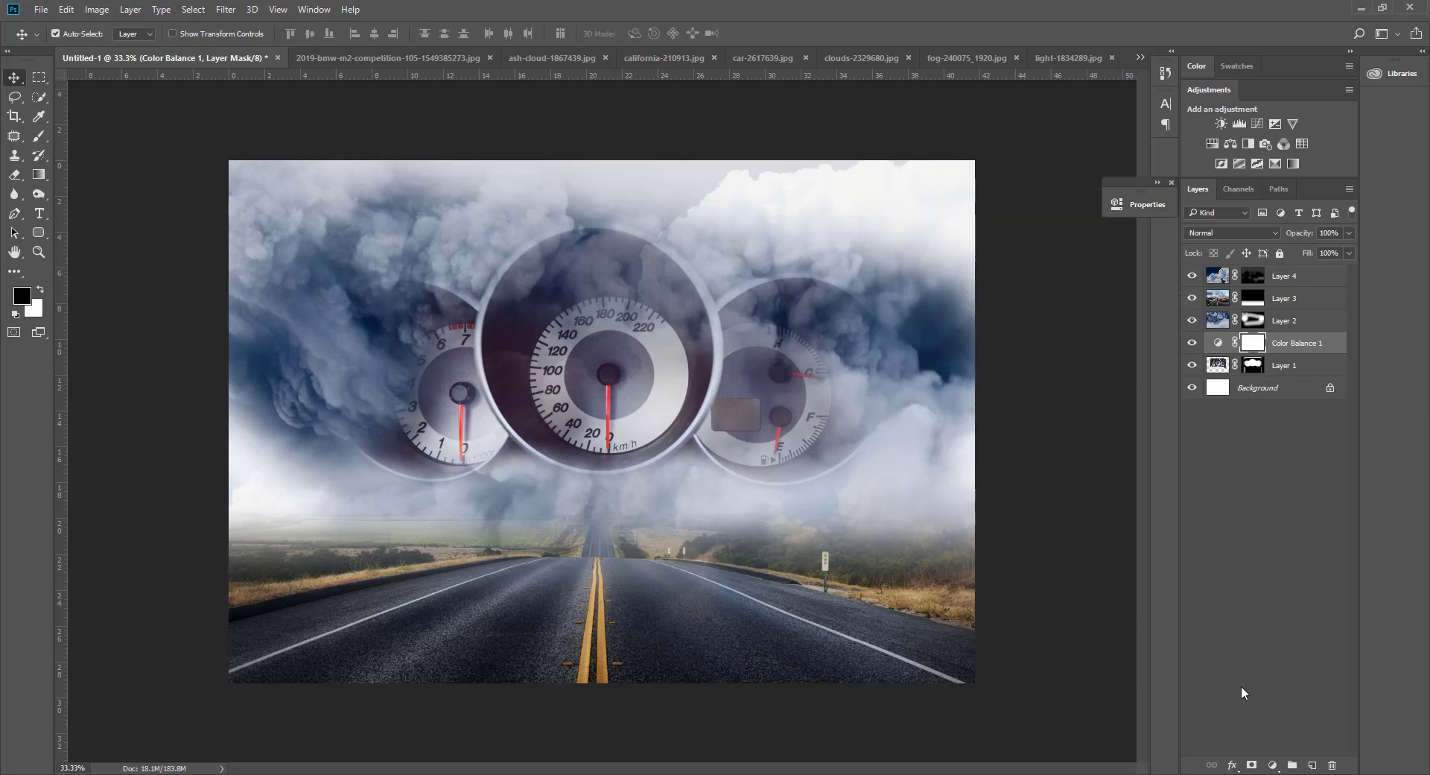
Clip the Color Balance adjustment to Layer 1, then select Layer 4.
{"action": "left_click", "coordinate": [1272, 765]}
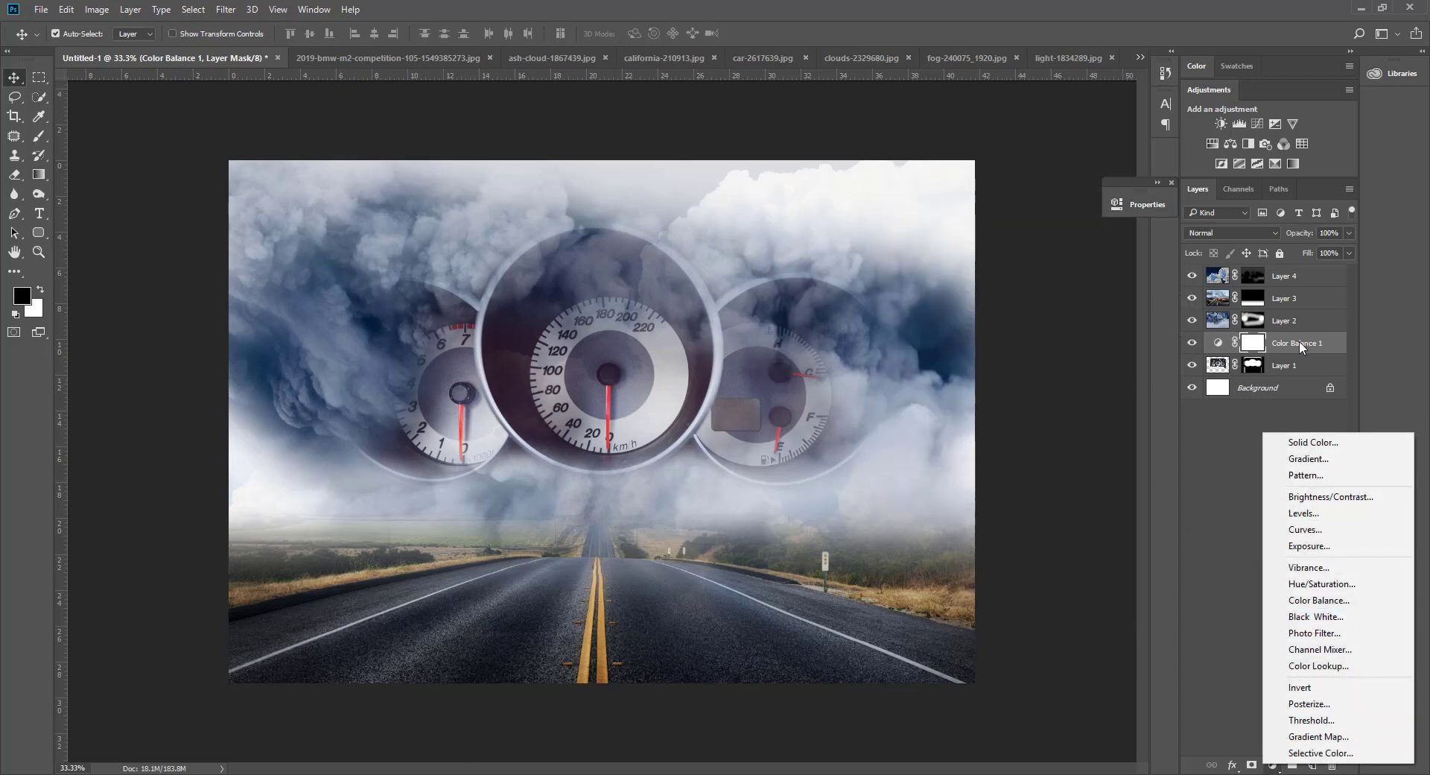
{"action": "left_click", "coordinate": [1302, 346]}
{"action": "double_click", "coordinate": [1217, 344]}
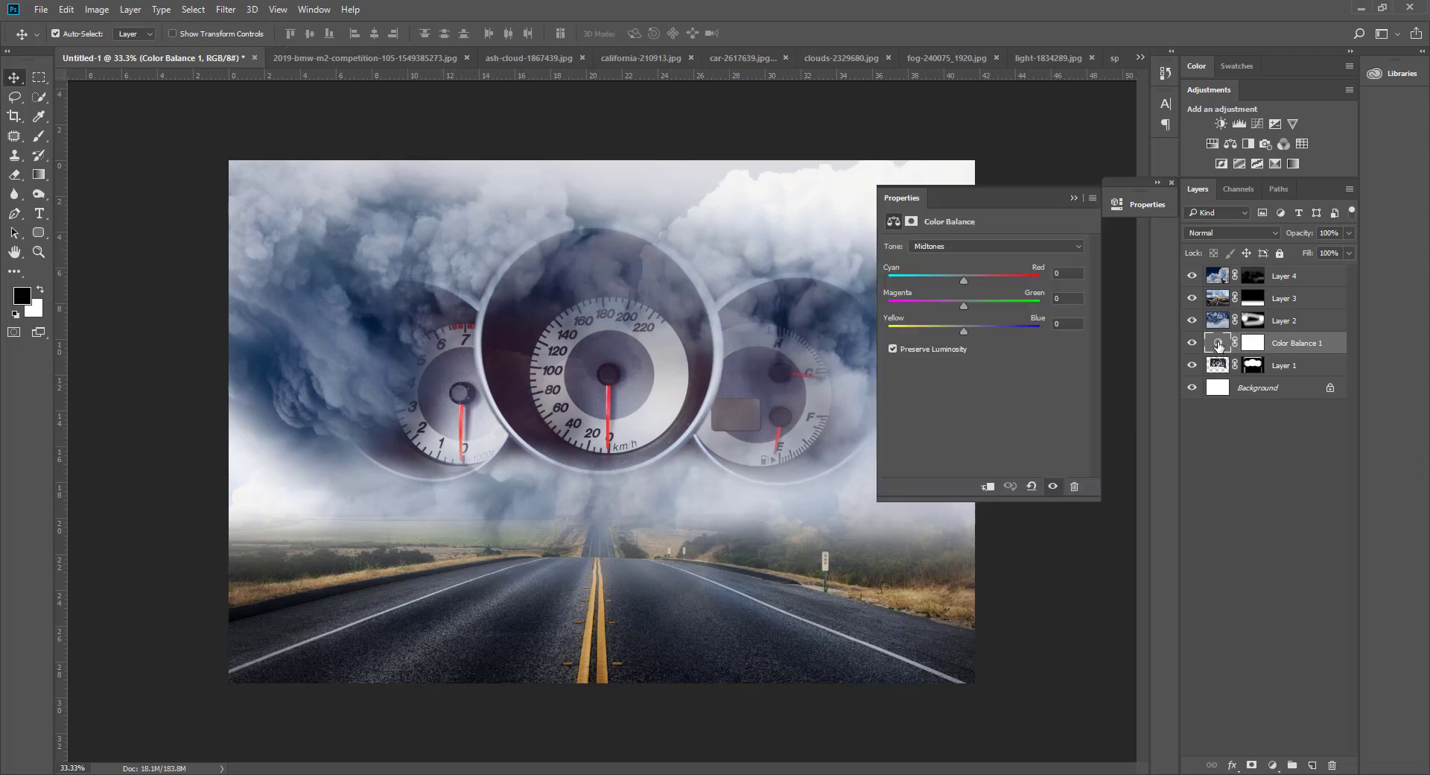
{"action": "left_click", "coordinate": [989, 487]}
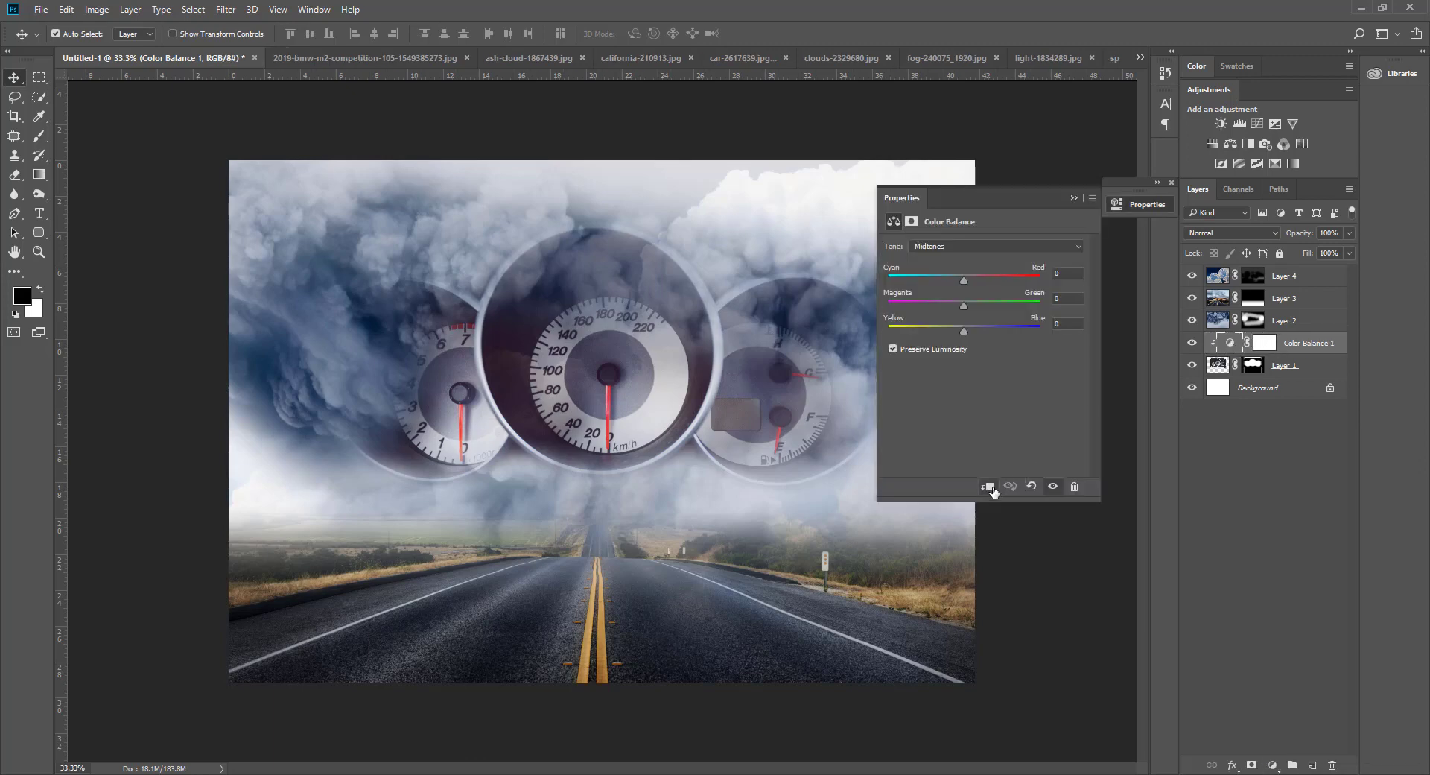
{"action": "left_click", "coordinate": [989, 487]}
{"action": "left_click", "coordinate": [1077, 198]}
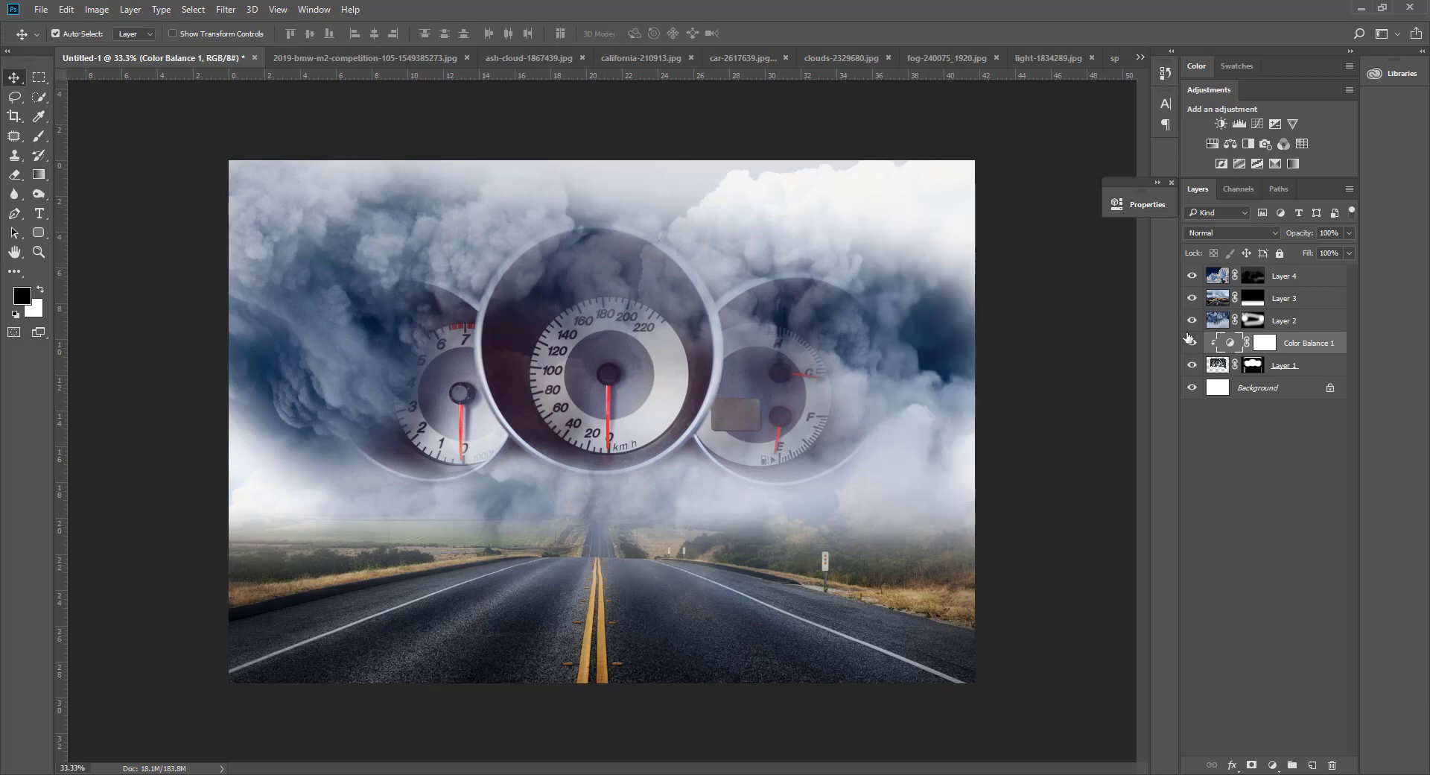
{"action": "left_click", "coordinate": [1192, 365]}
{"action": "left_click", "coordinate": [1191, 365]}
{"action": "key", "text": "alt+period"}
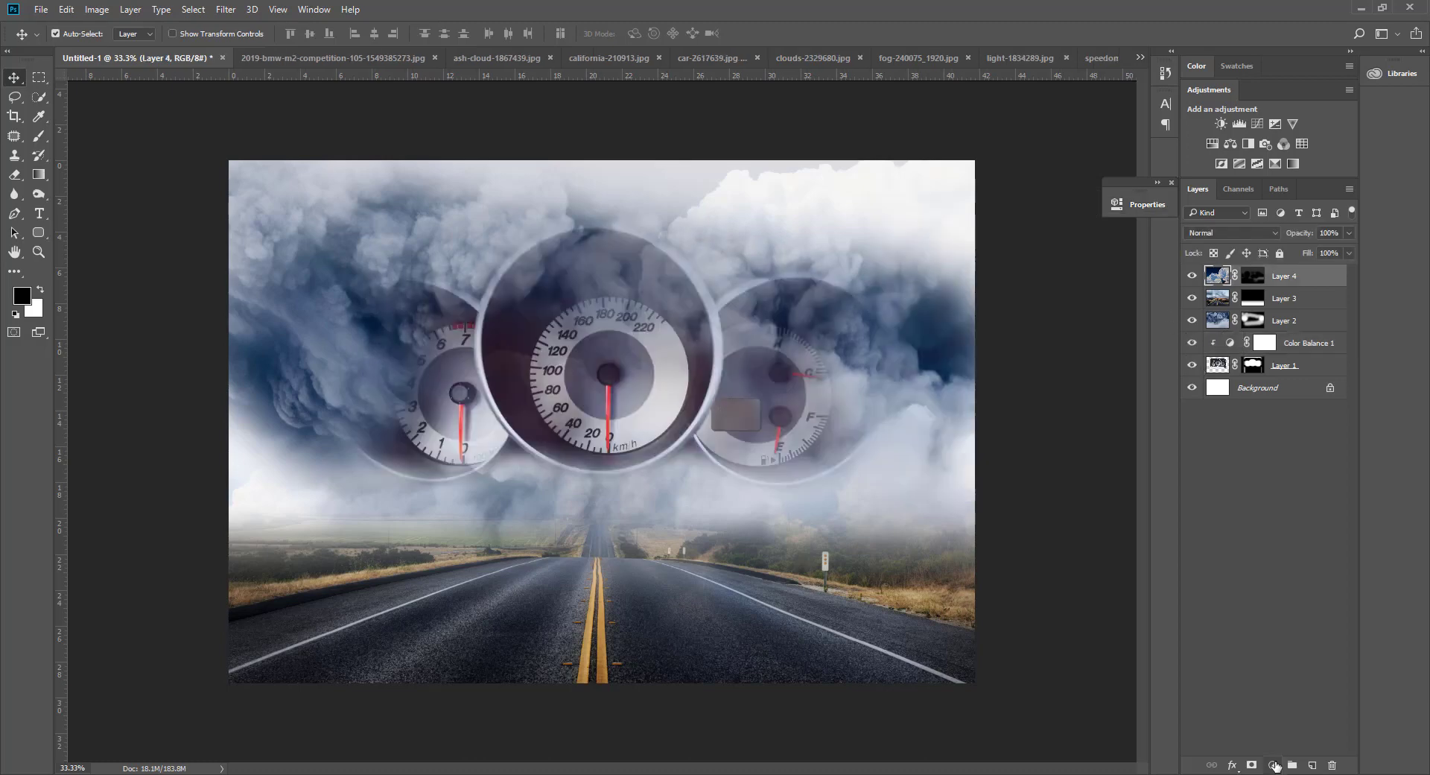
{"action": "left_click", "coordinate": [1272, 765]}
Add a Curves adjustment above Layer 4 and S-curve the RGB channel for contrast.
{"action": "left_click", "coordinate": [1325, 528]}
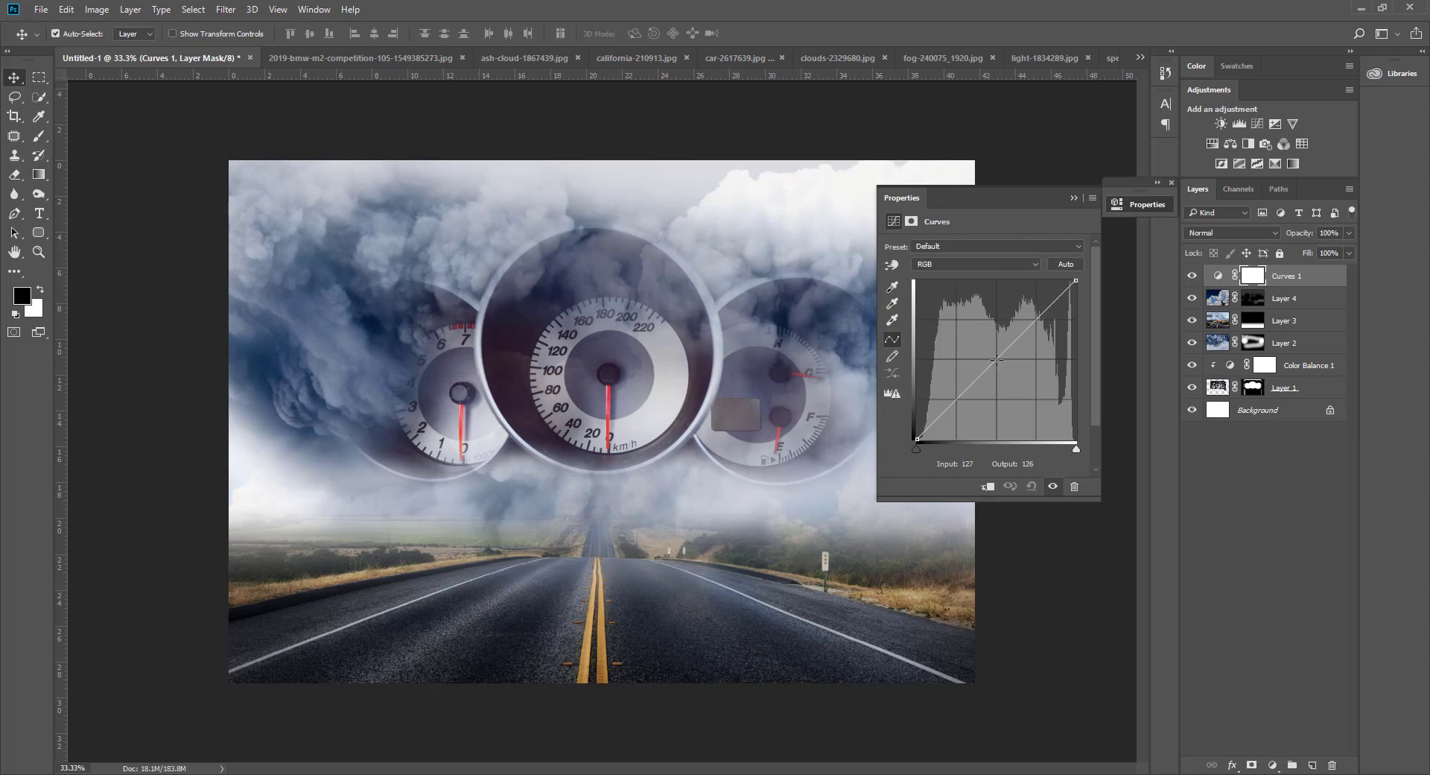
{"action": "left_click", "coordinate": [892, 264]}
{"action": "left_click_drag", "start_coordinate": [646, 301], "coordinate": [642, 306]}
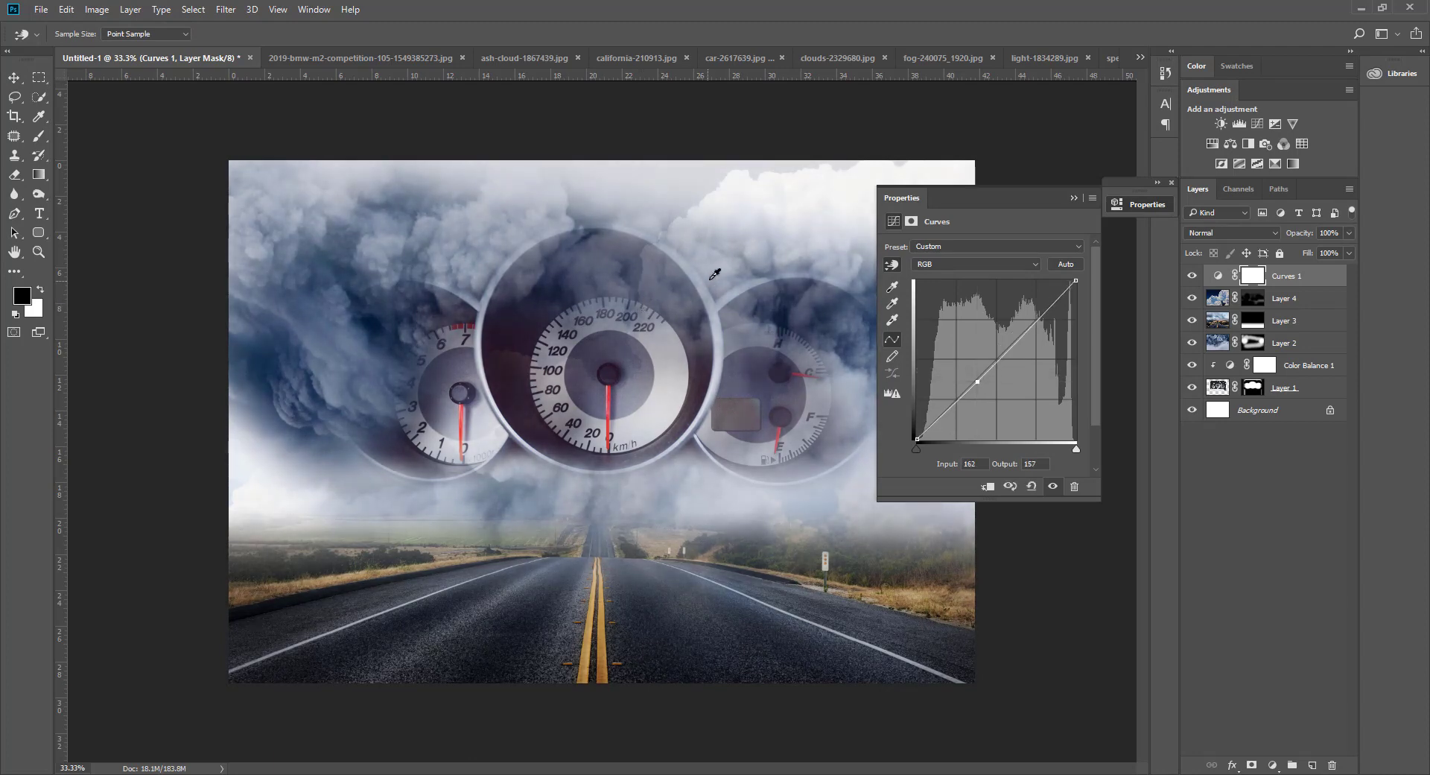
{"action": "left_click_drag", "start_coordinate": [722, 262], "coordinate": [725, 256]}
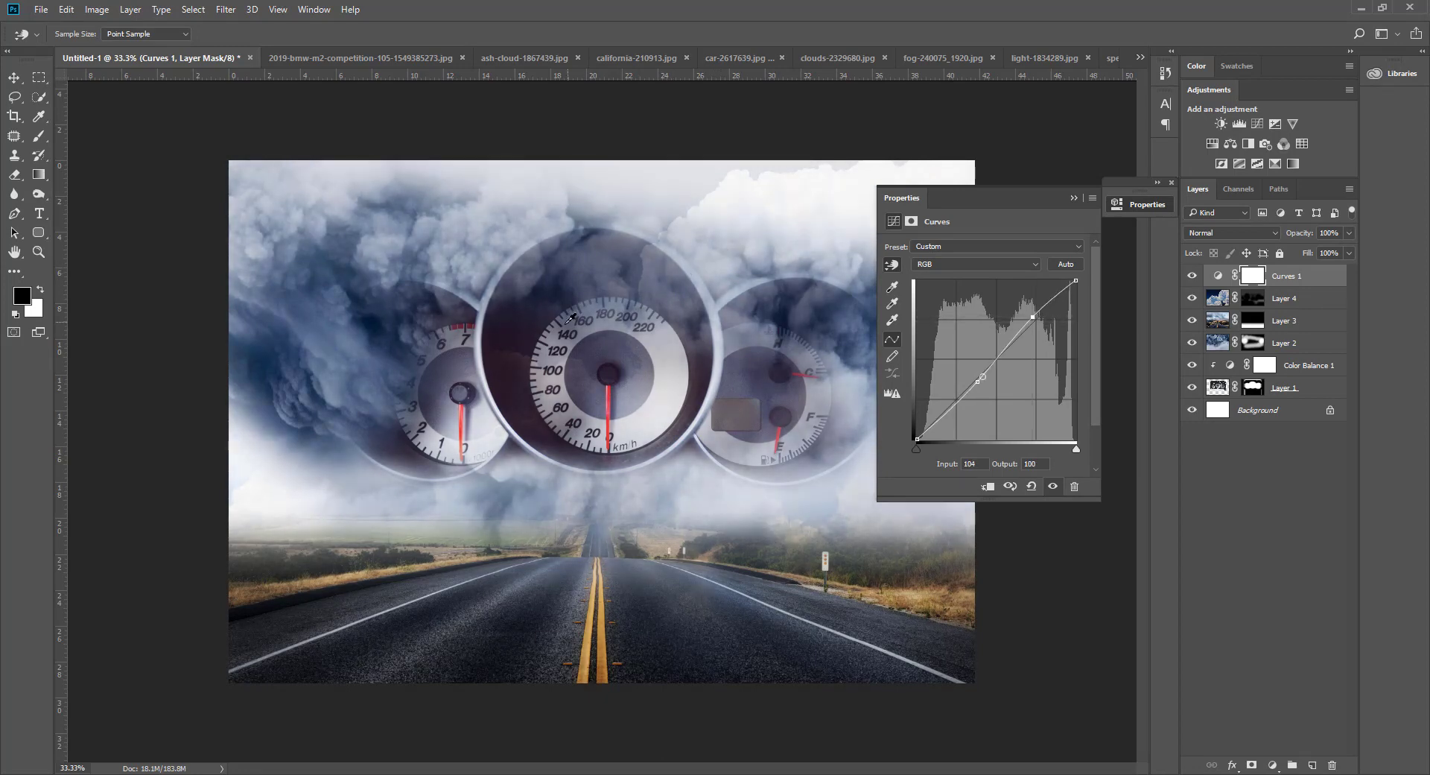
{"action": "left_click_drag", "start_coordinate": [549, 330], "coordinate": [552, 342]}
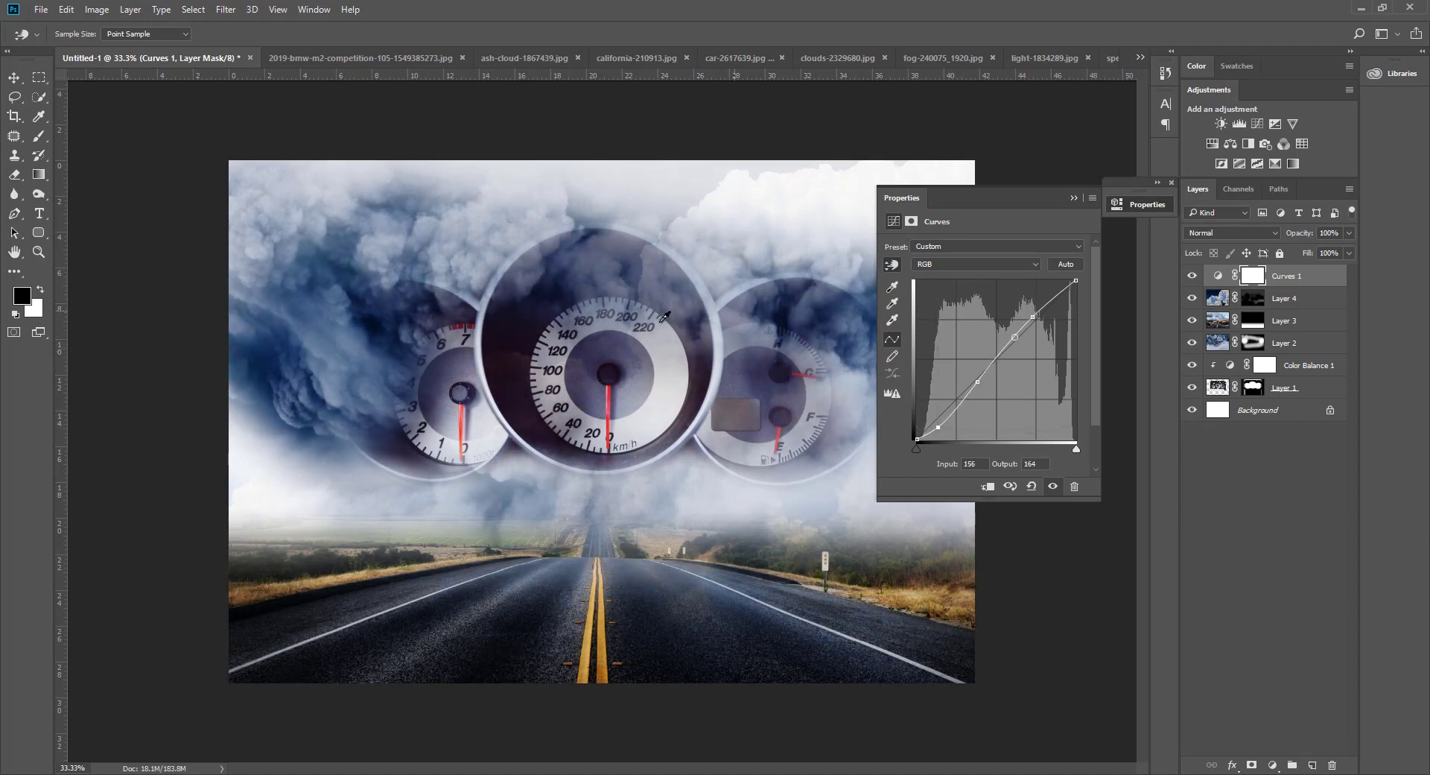
Lower the Red channel curve to pull red from the midtones.
{"action": "left_click", "coordinate": [962, 262]}
{"action": "left_click", "coordinate": [941, 287]}
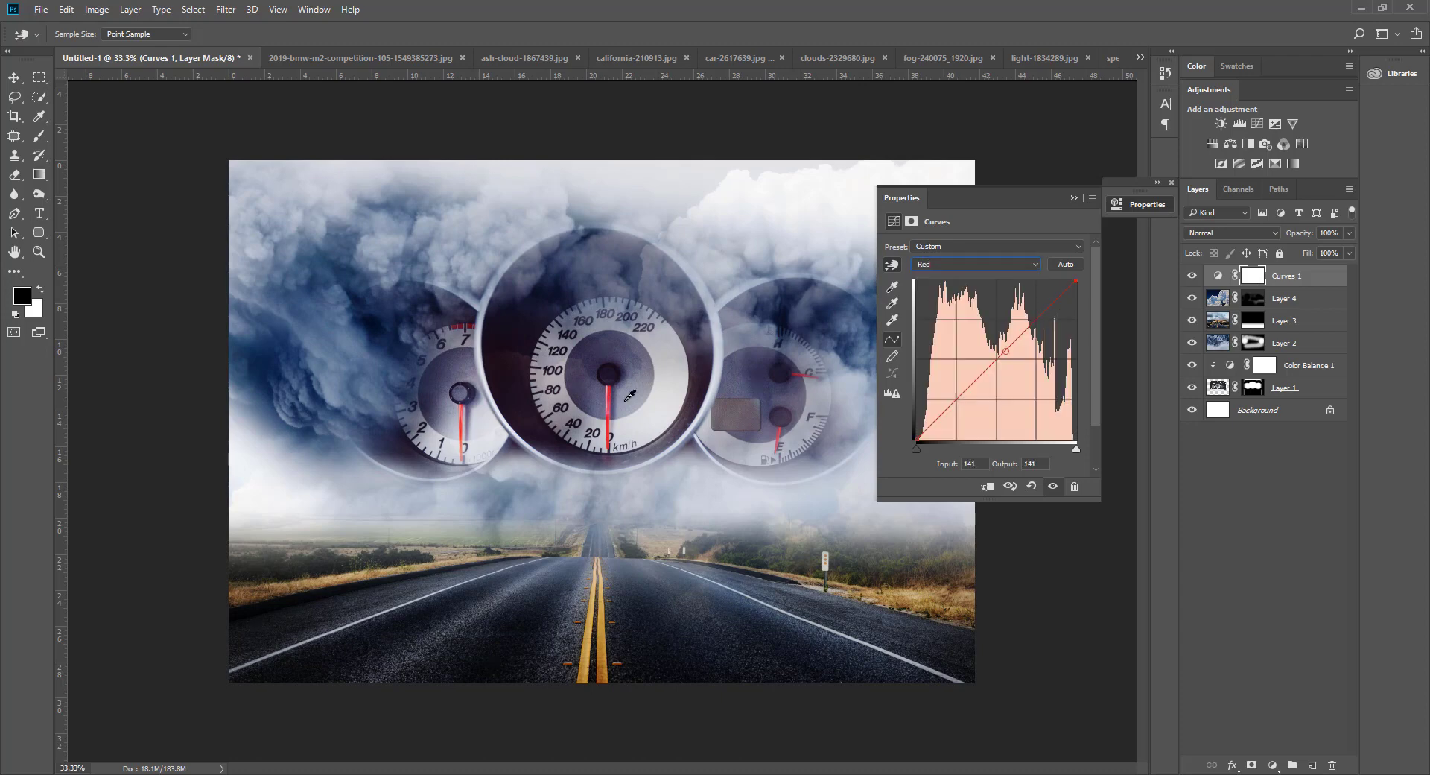
{"action": "left_click_drag", "start_coordinate": [617, 396], "coordinate": [617, 412]}
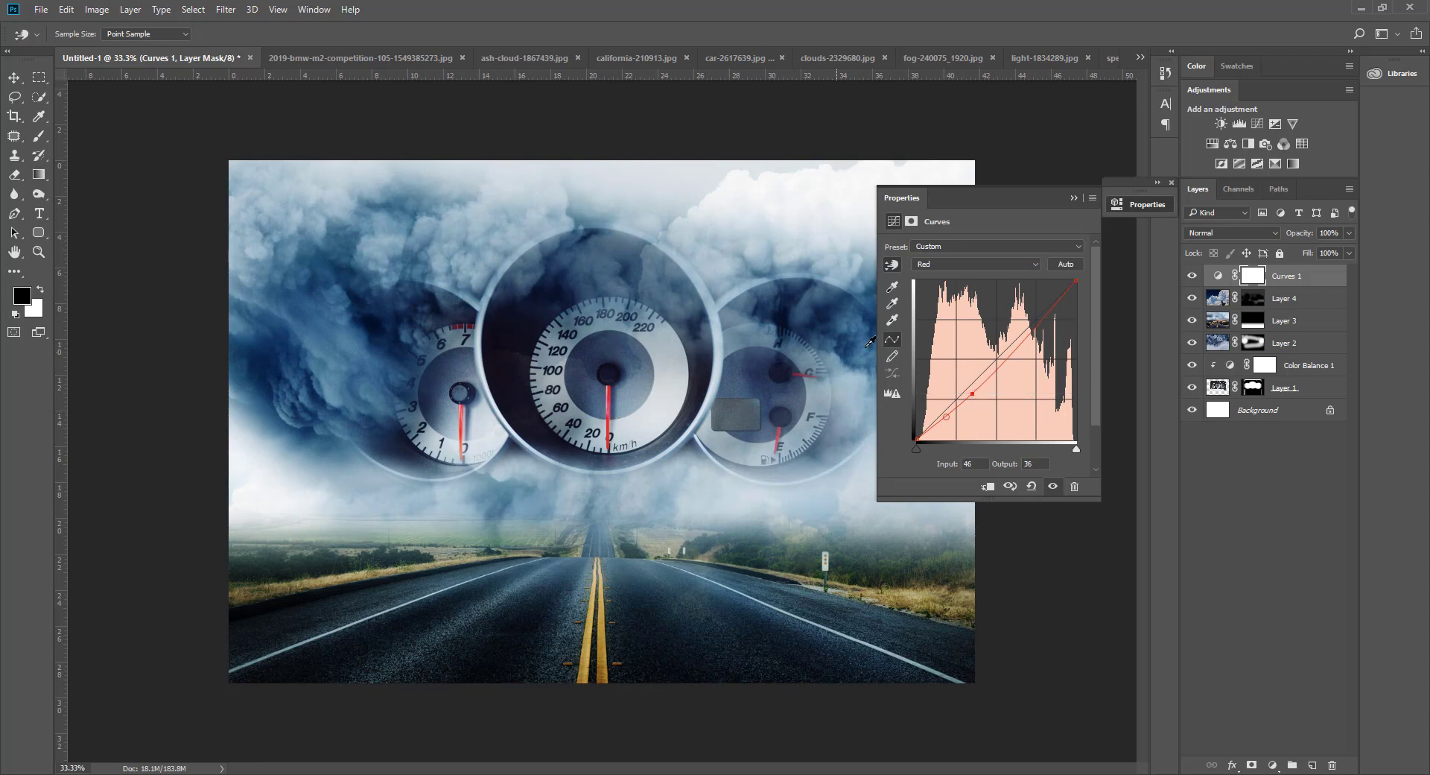
Raise the Blue channel curve in the midtones and add a shadow point.
{"action": "left_click", "coordinate": [961, 266]}
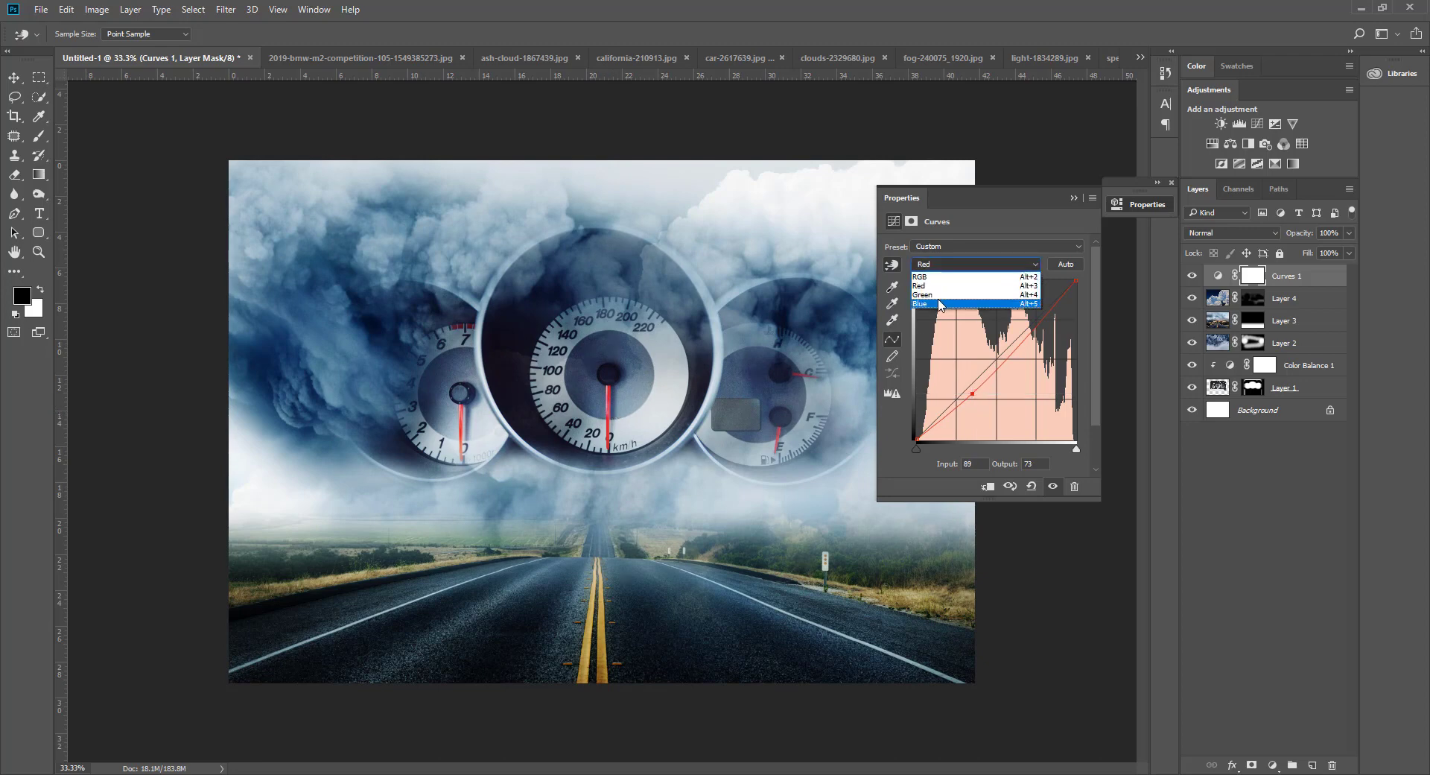
{"action": "left_click", "coordinate": [940, 304]}
{"action": "left_click_drag", "start_coordinate": [747, 370], "coordinate": [750, 372]}
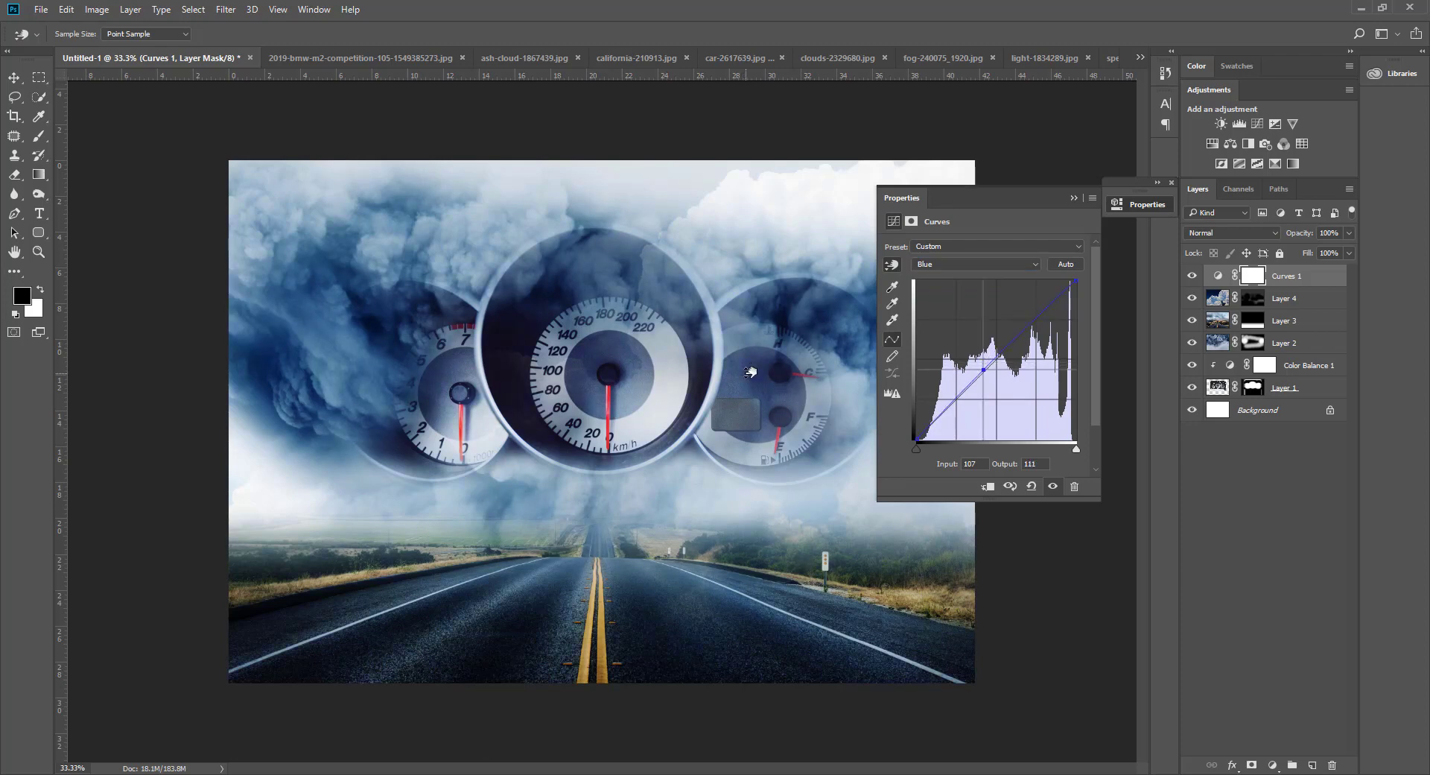
{"action": "left_click", "coordinate": [952, 266]}
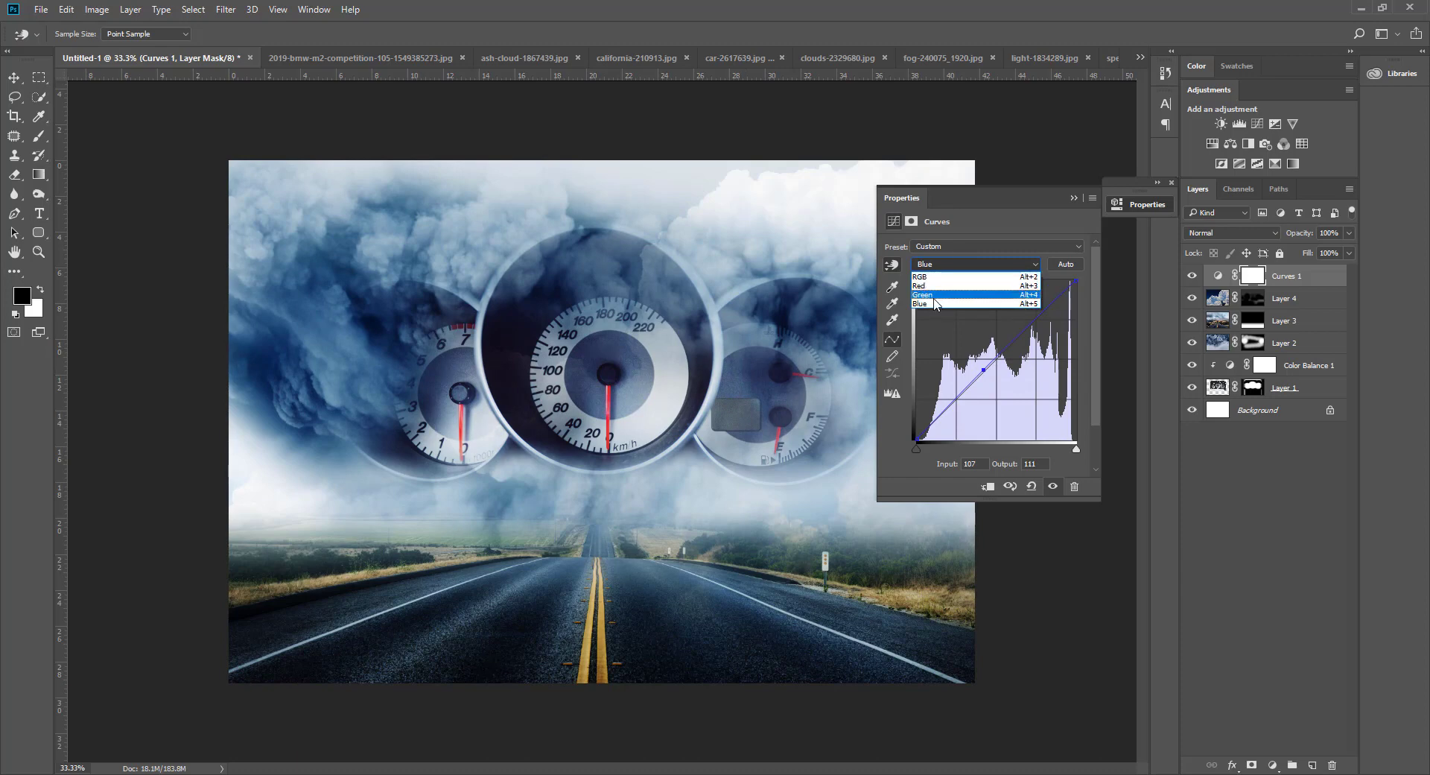
{"action": "left_click", "coordinate": [936, 303]}
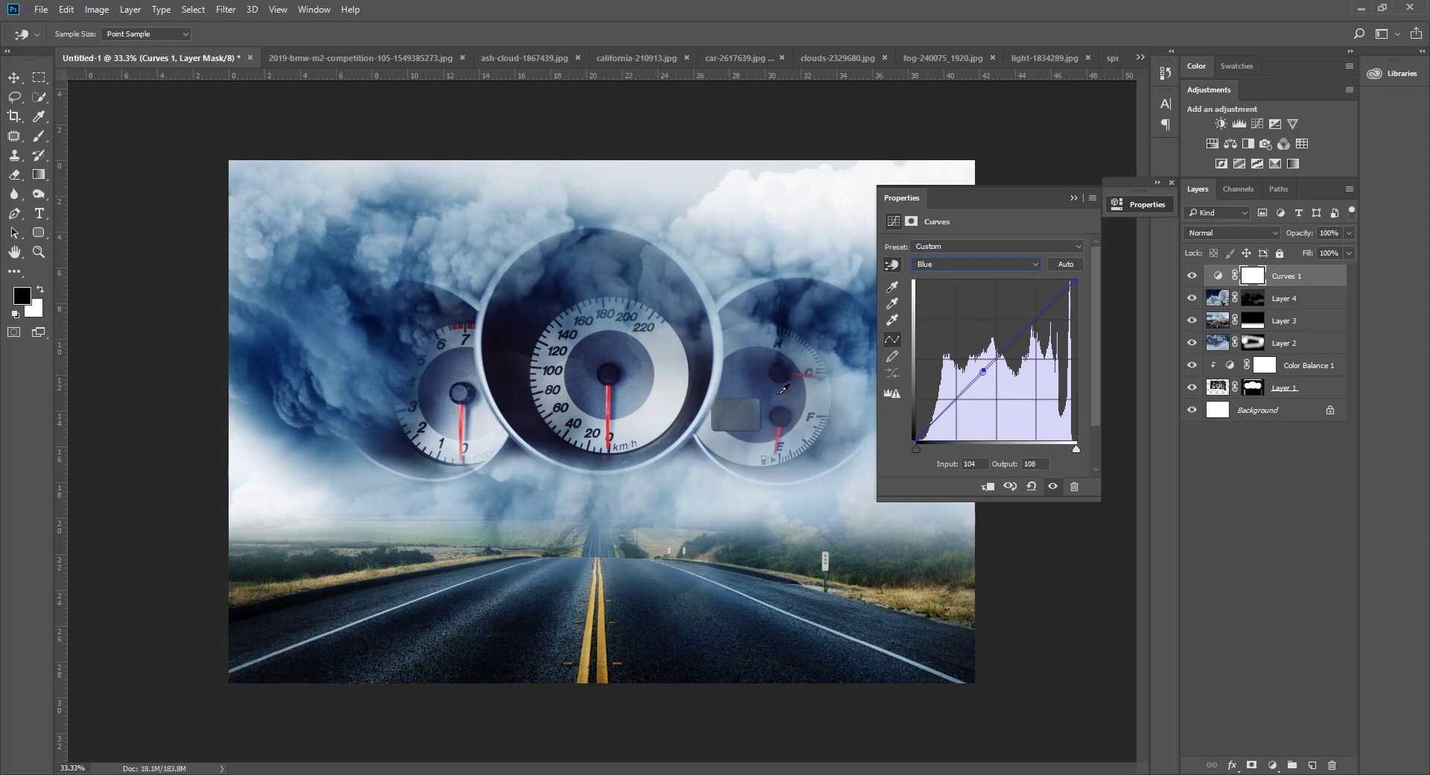
{"action": "left_click_drag", "start_coordinate": [783, 388], "coordinate": [826, 393]}
{"action": "left_click", "coordinate": [940, 422]}
{"action": "left_click", "coordinate": [14, 77]}
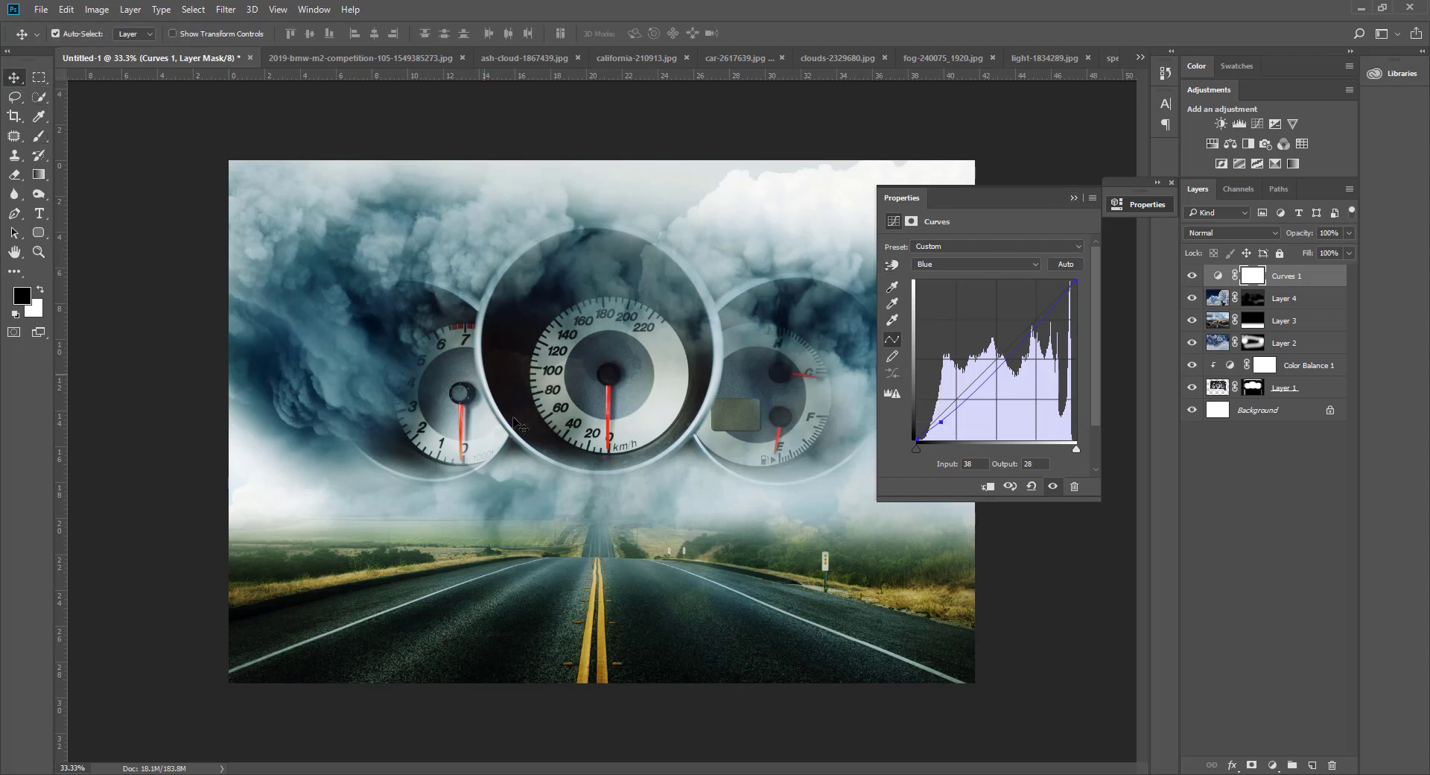
{"action": "left_click", "coordinate": [1072, 198]}
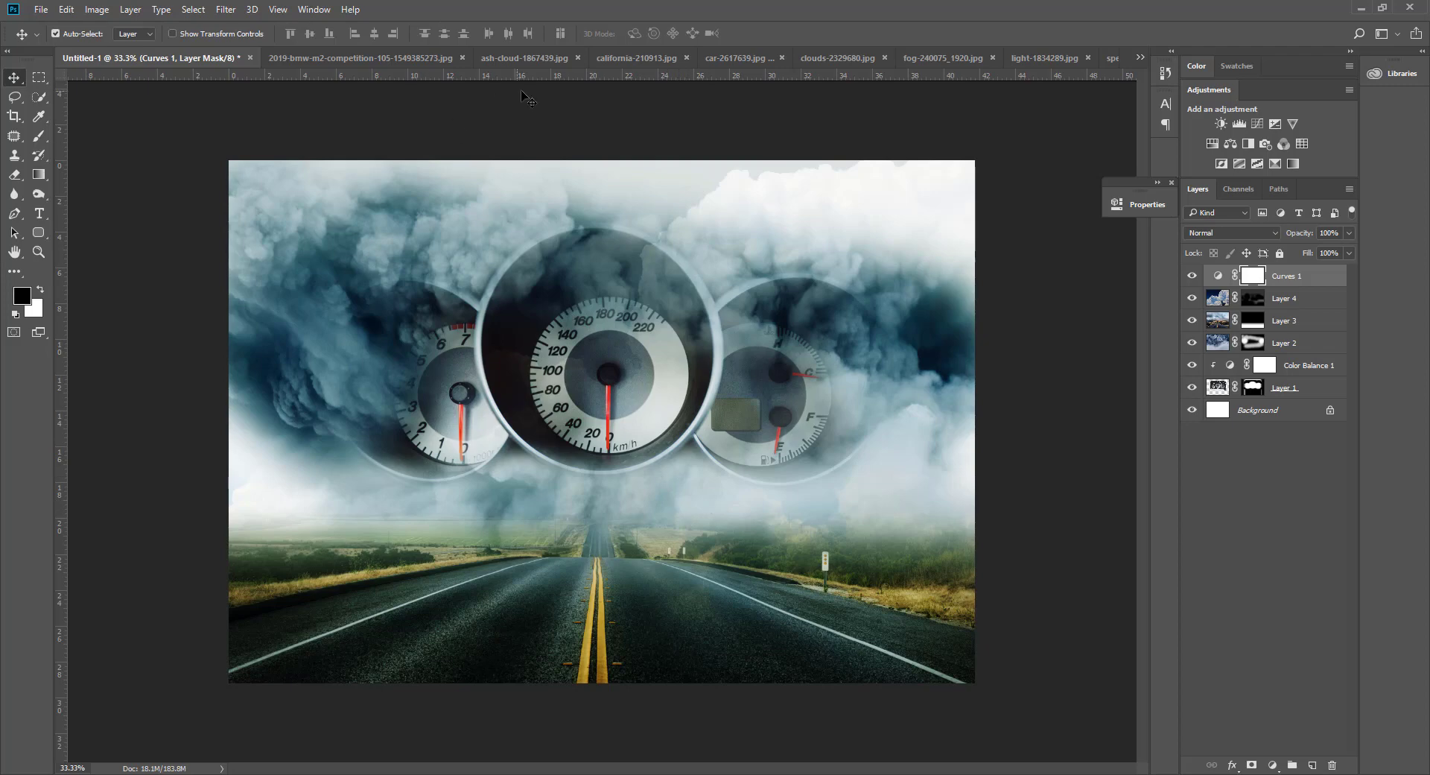
Copy the fog image into the poster as Layer 5, scaled to cover the canvas.
{"action": "left_click", "coordinate": [636, 57]}
{"action": "left_click", "coordinate": [802, 60]}
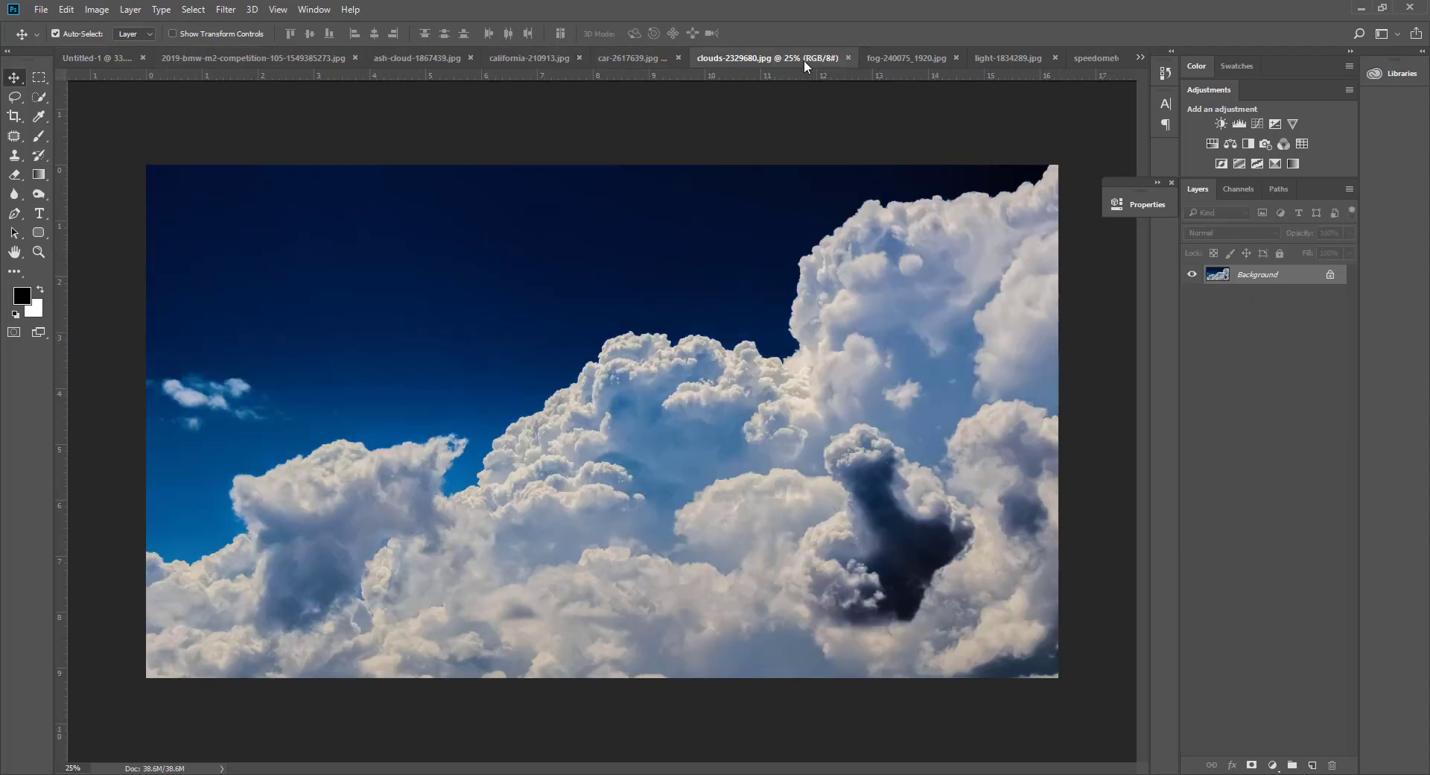
{"action": "left_click", "coordinate": [909, 60]}
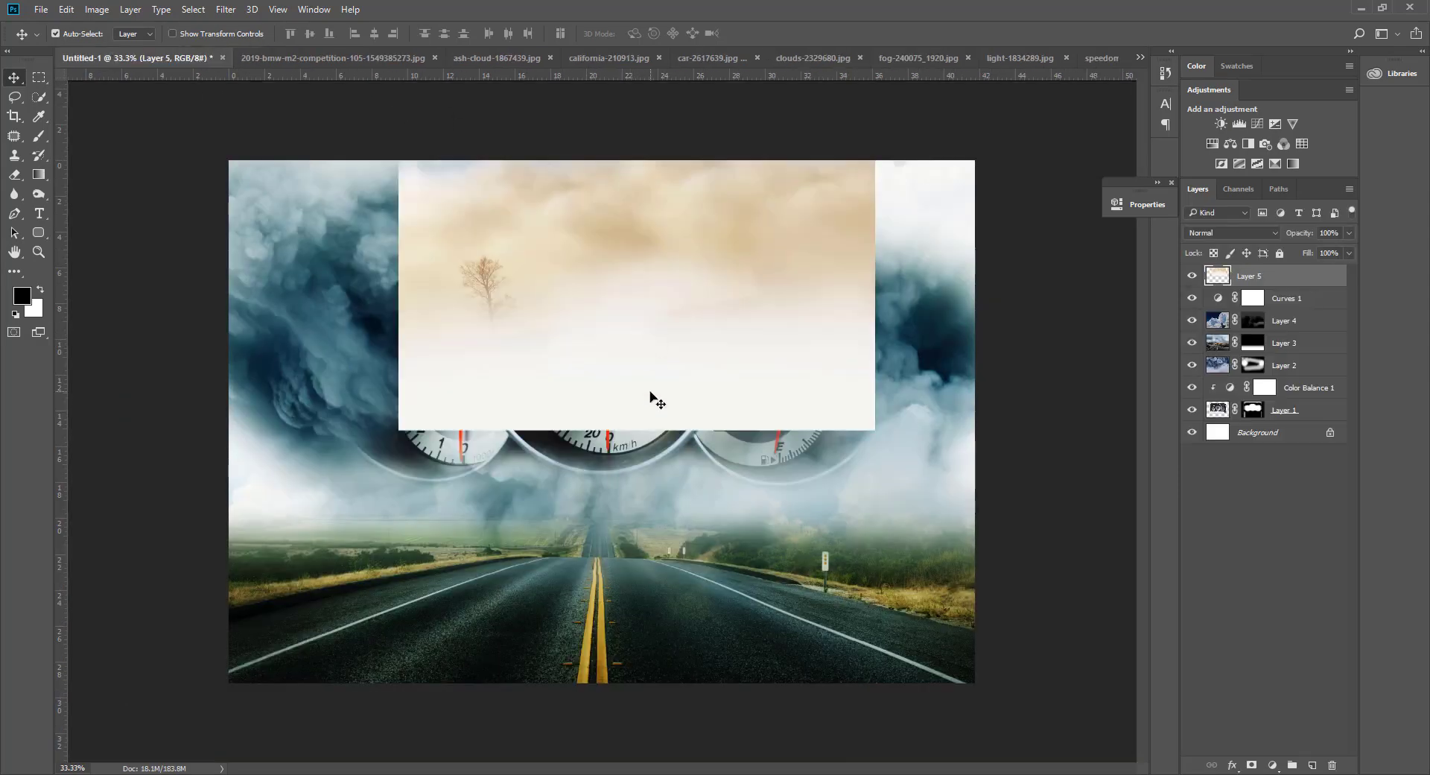
{"action": "mouse_move", "coordinate": [230, 82]}
{"action": "left_mouse_down"}
{"action": "mouse_move", "coordinate": [552, 341]}
{"action": "mouse_move", "coordinate": [507, 275]}
{"action": "left_mouse_up"}
{"action": "key", "text": "ctrl+t"}
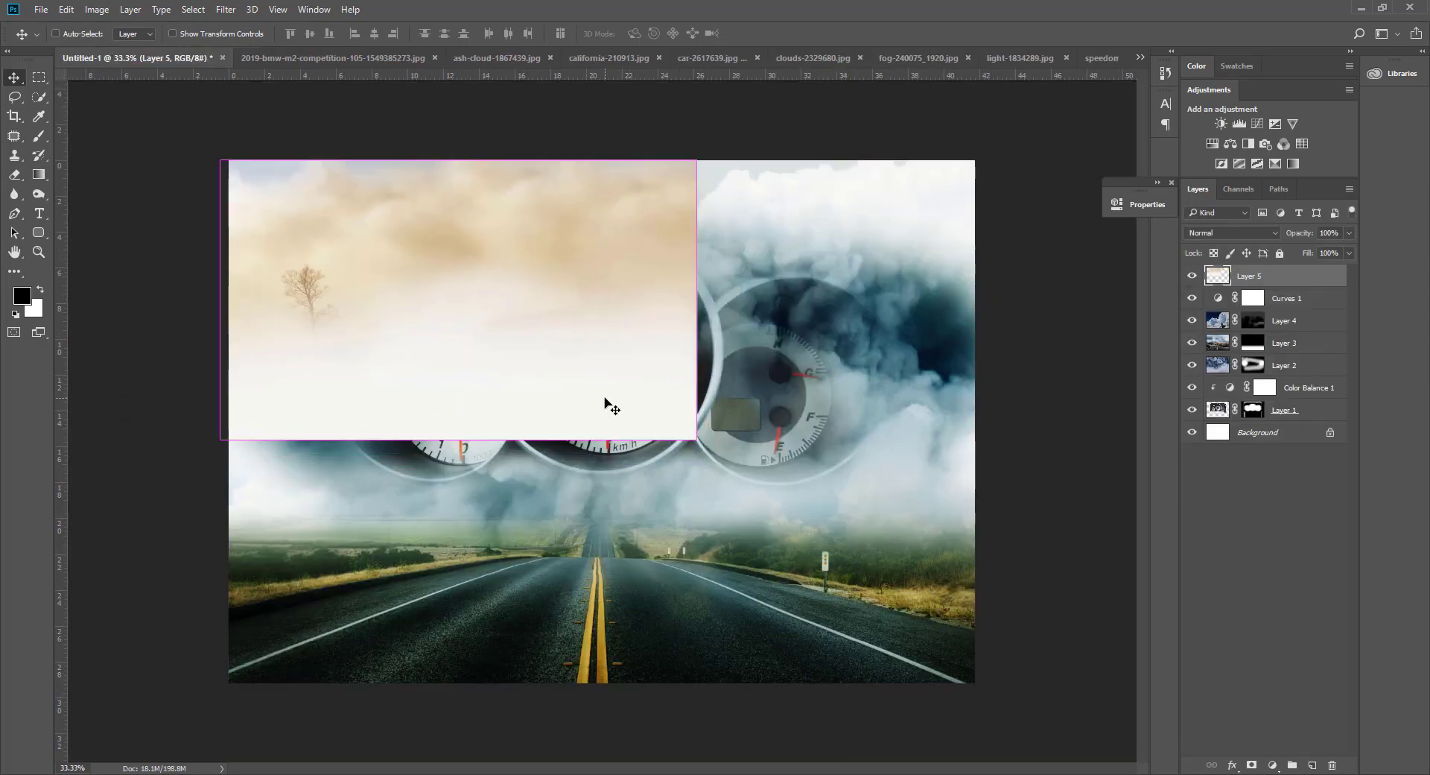
{"action": "left_click_drag", "start_coordinate": [695, 441], "coordinate": [1077, 731]}
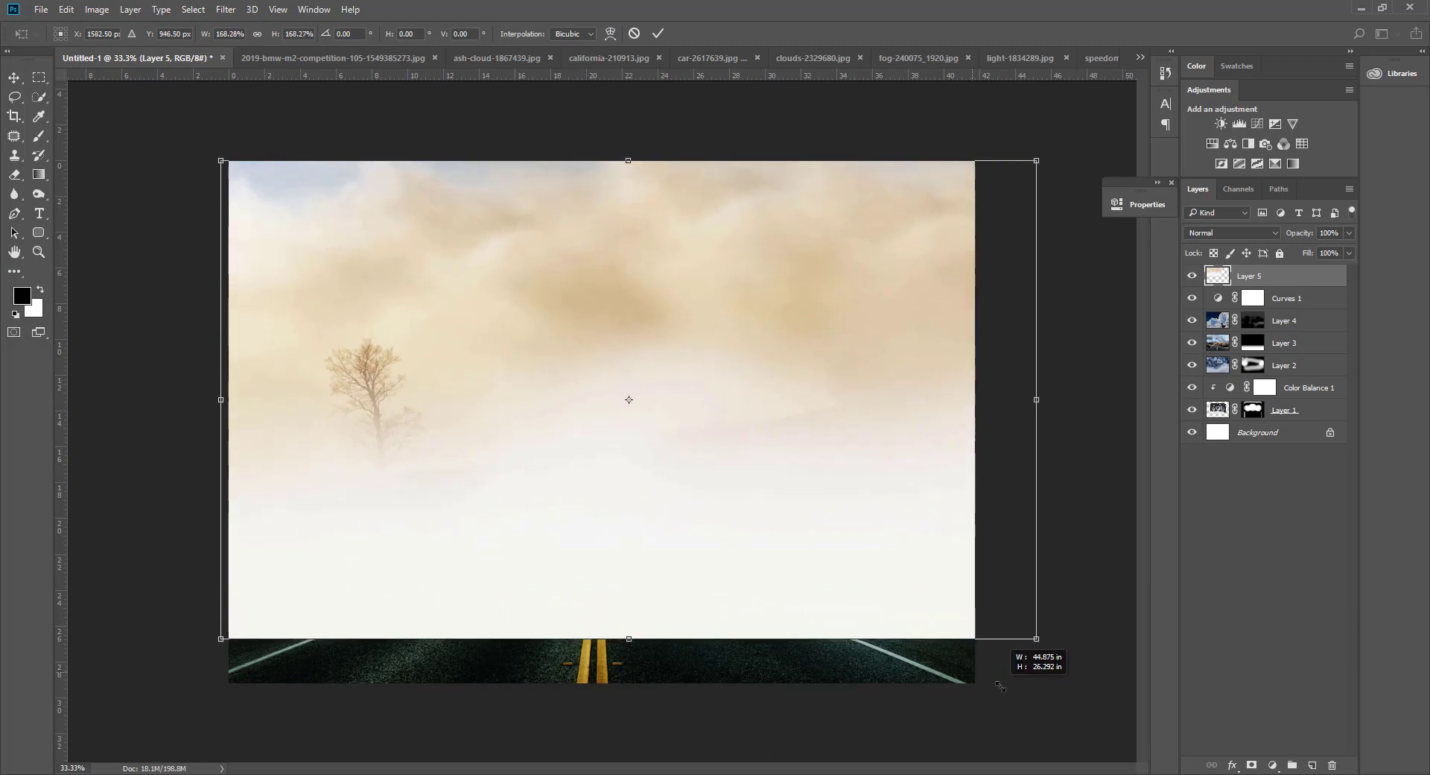
{"action": "left_click_drag", "start_coordinate": [782, 623], "coordinate": [727, 597]}
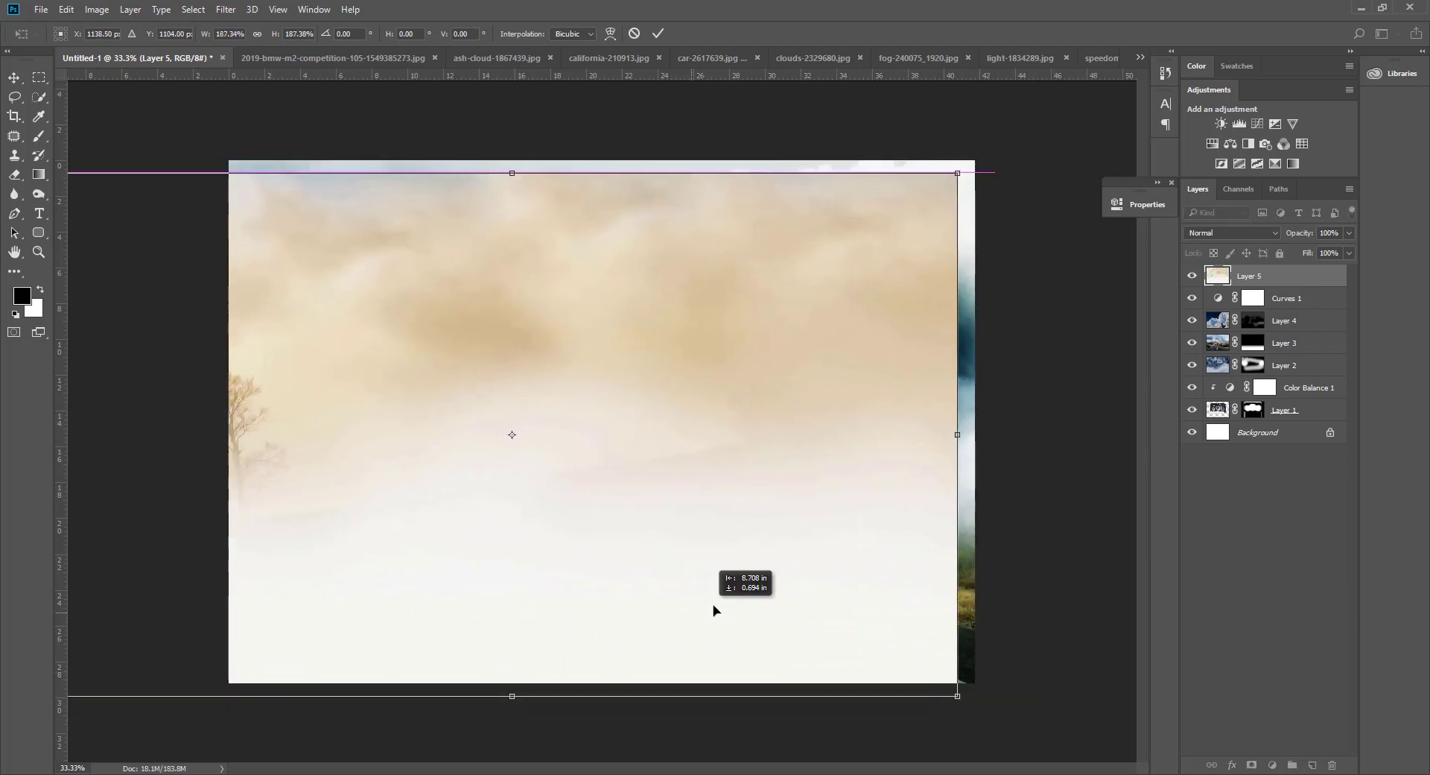
{"action": "key", "text": "Return"}
Set Layer 5 to Screen blending with 69% opacity and 43% fill.
{"action": "left_click", "coordinate": [1256, 230]}
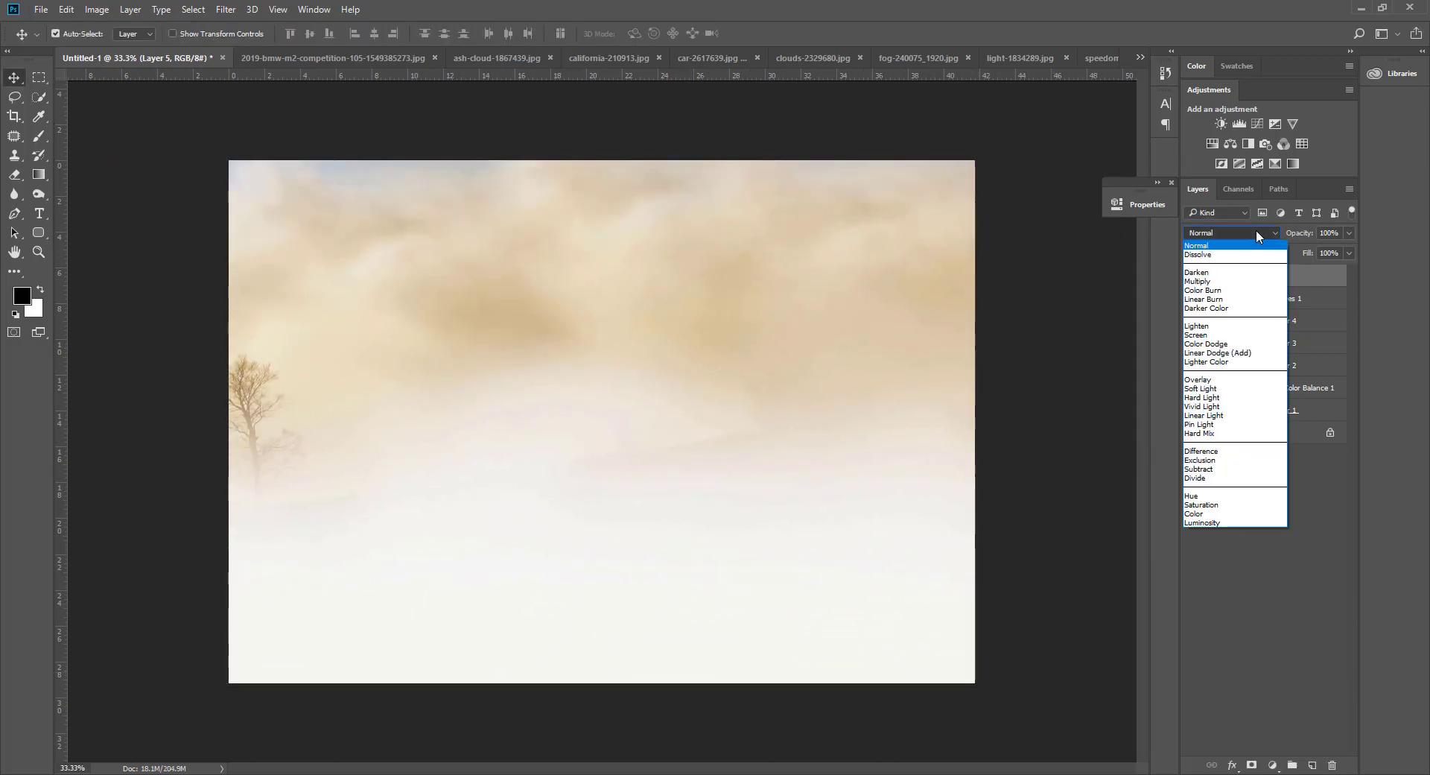
{"action": "key", "text": "Down"}
{"action": "key", "text": "Down"}
{"action": "key", "text": "Down"}
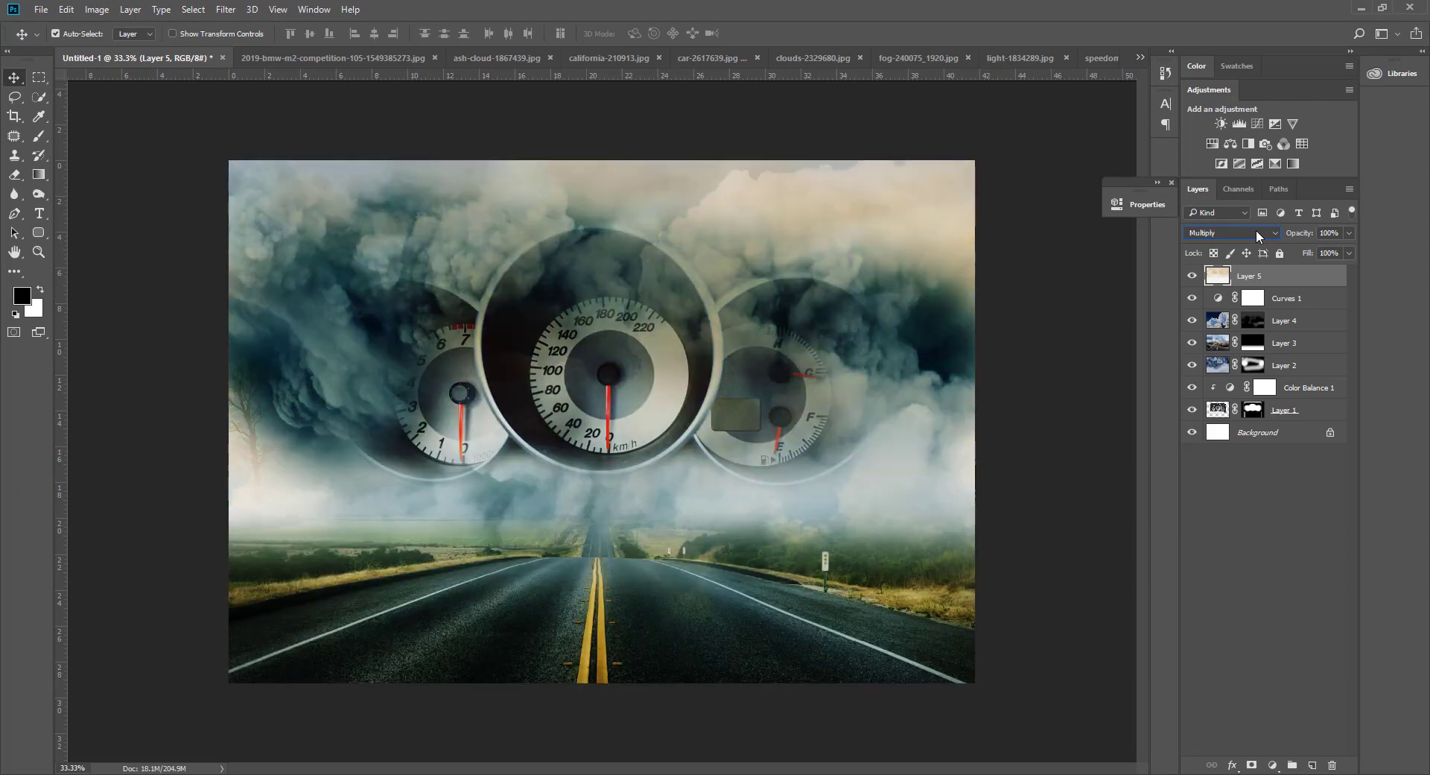
{"action": "left_click_drag", "start_coordinate": [1291, 235], "coordinate": [1288, 234]}
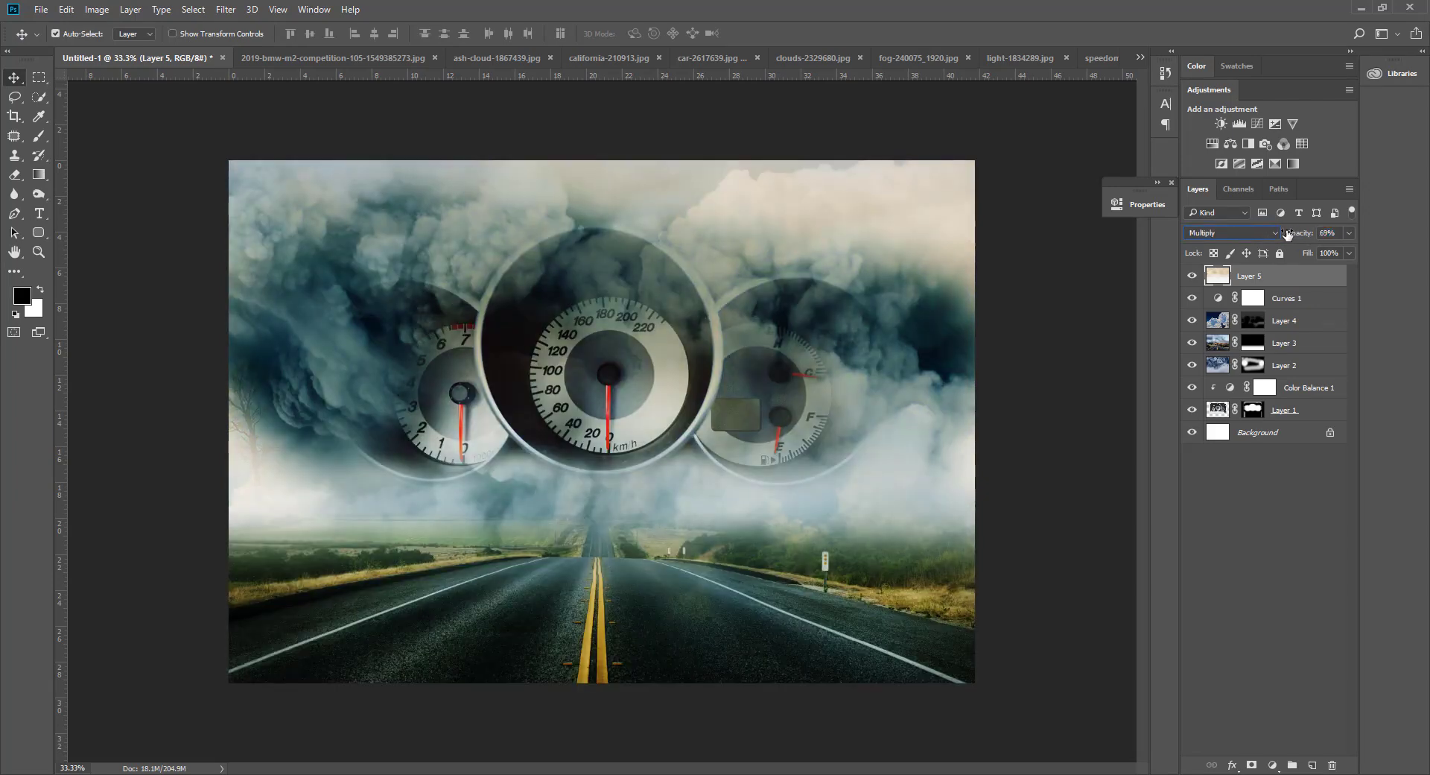
{"action": "scroll", "coordinate": [1246, 232], "scroll_direction": "down", "scroll_amount": 1}
{"action": "scroll", "coordinate": [1247, 232], "scroll_direction": "down", "scroll_amount": 1}
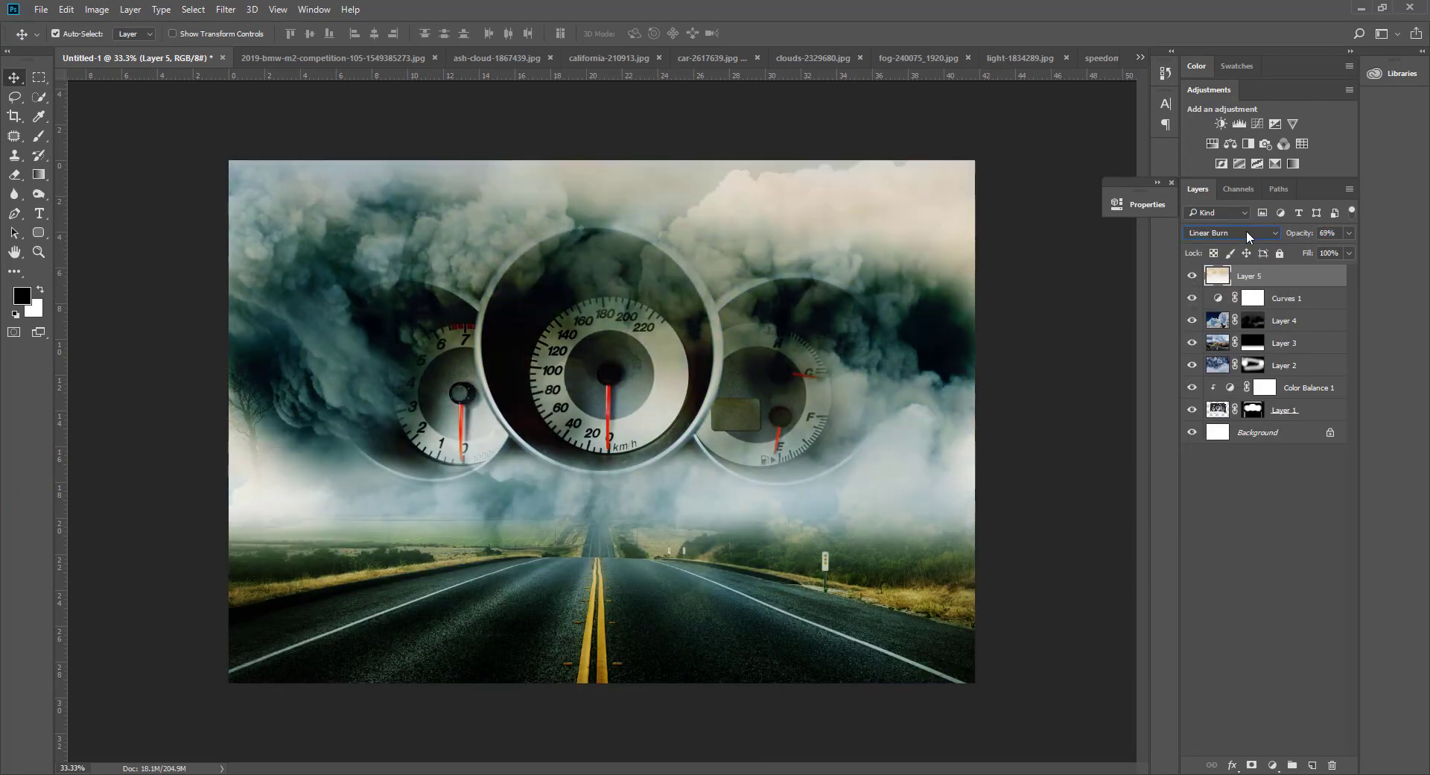
{"action": "scroll", "coordinate": [1247, 232], "scroll_direction": "down", "scroll_amount": 1}
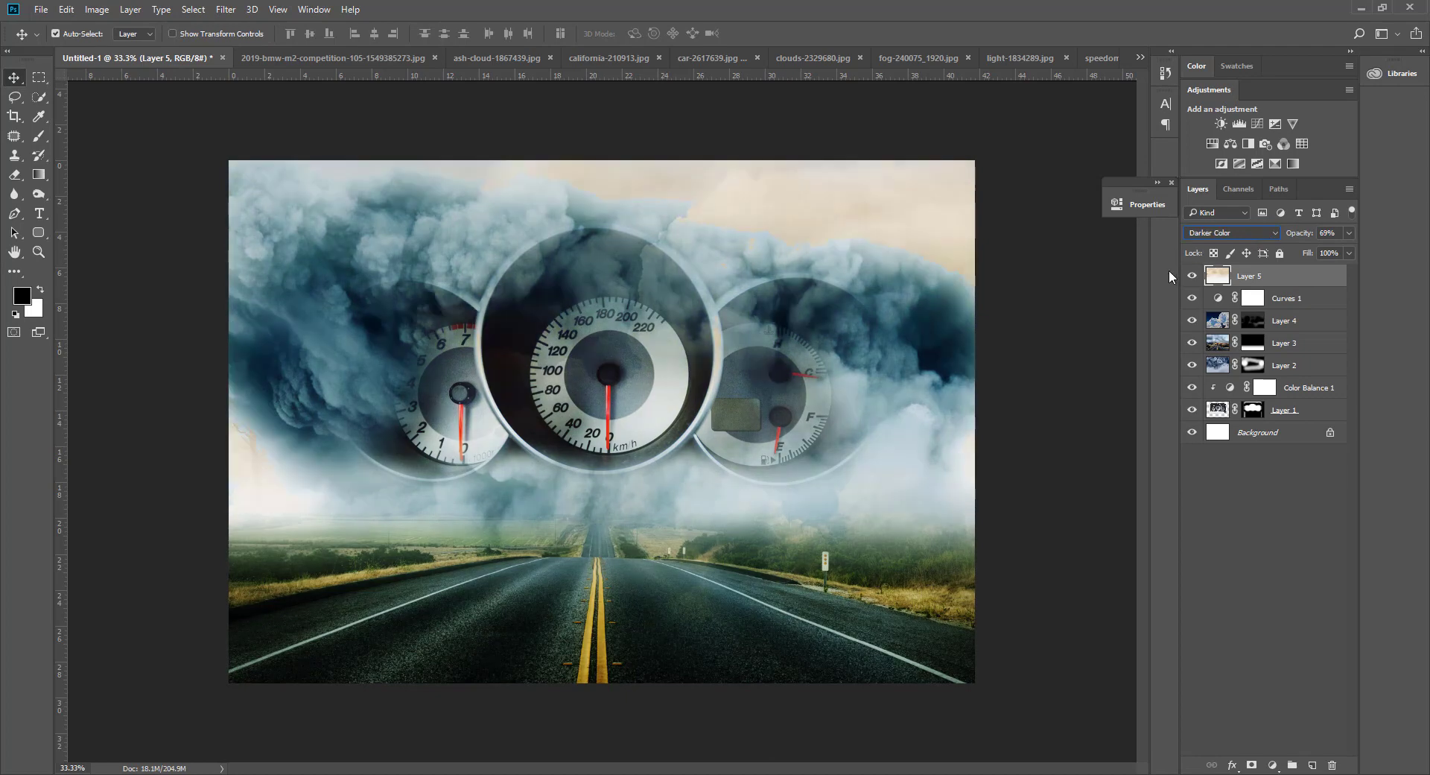
{"action": "left_click", "coordinate": [1191, 276]}
{"action": "left_click", "coordinate": [1233, 232]}
{"action": "scroll", "coordinate": [1241, 231], "scroll_direction": "down", "scroll_amount": 1}
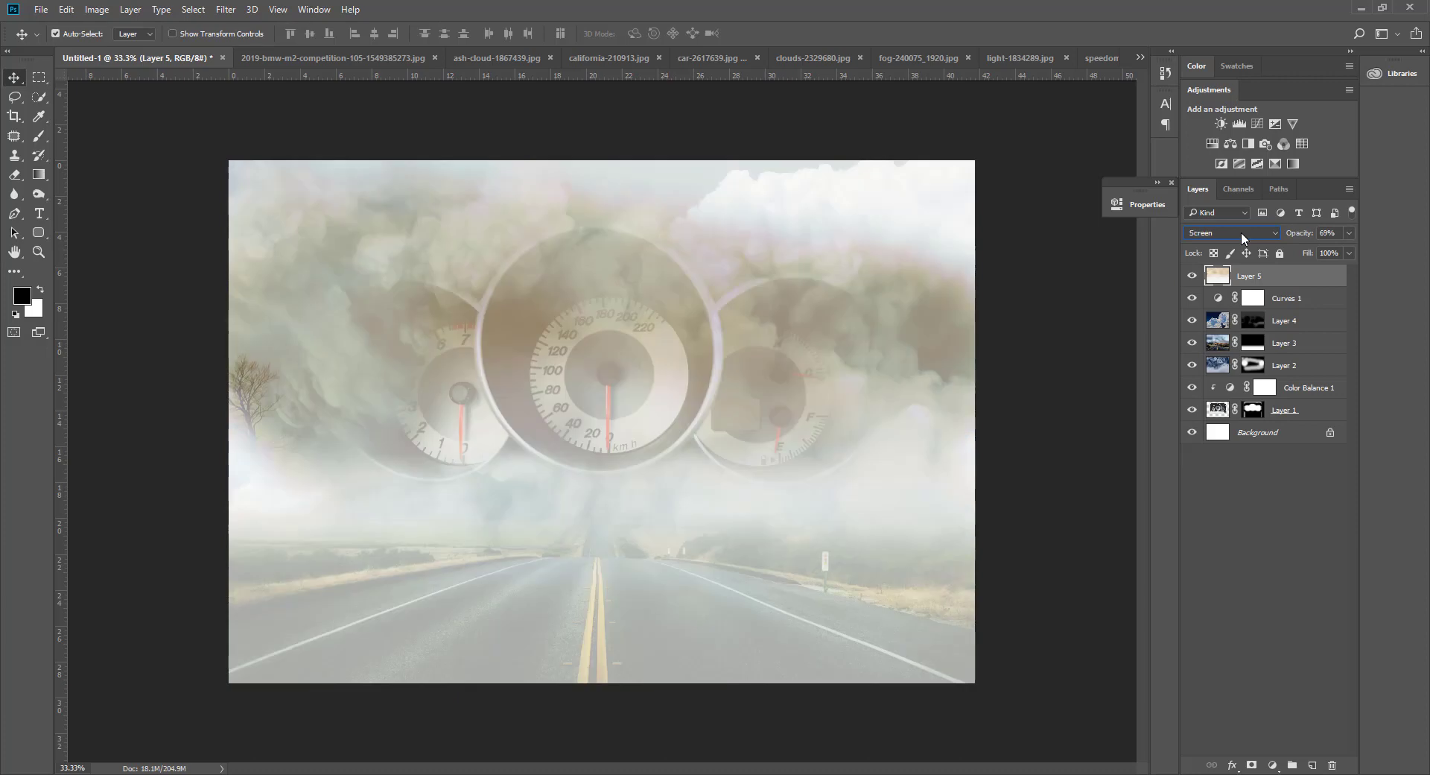
{"action": "scroll", "coordinate": [1241, 231], "scroll_direction": "down", "scroll_amount": 1}
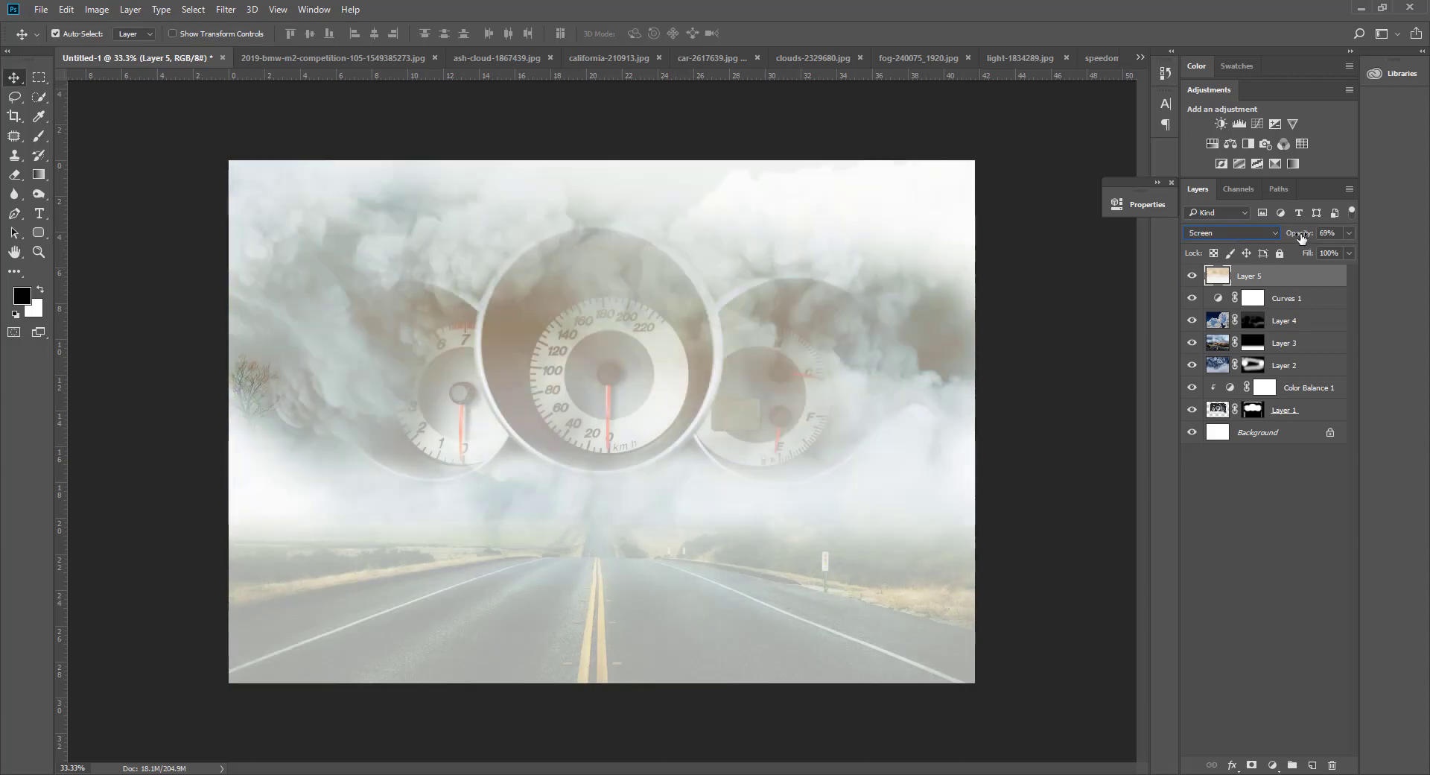
{"action": "left_click_drag", "start_coordinate": [1305, 257], "coordinate": [1264, 257]}
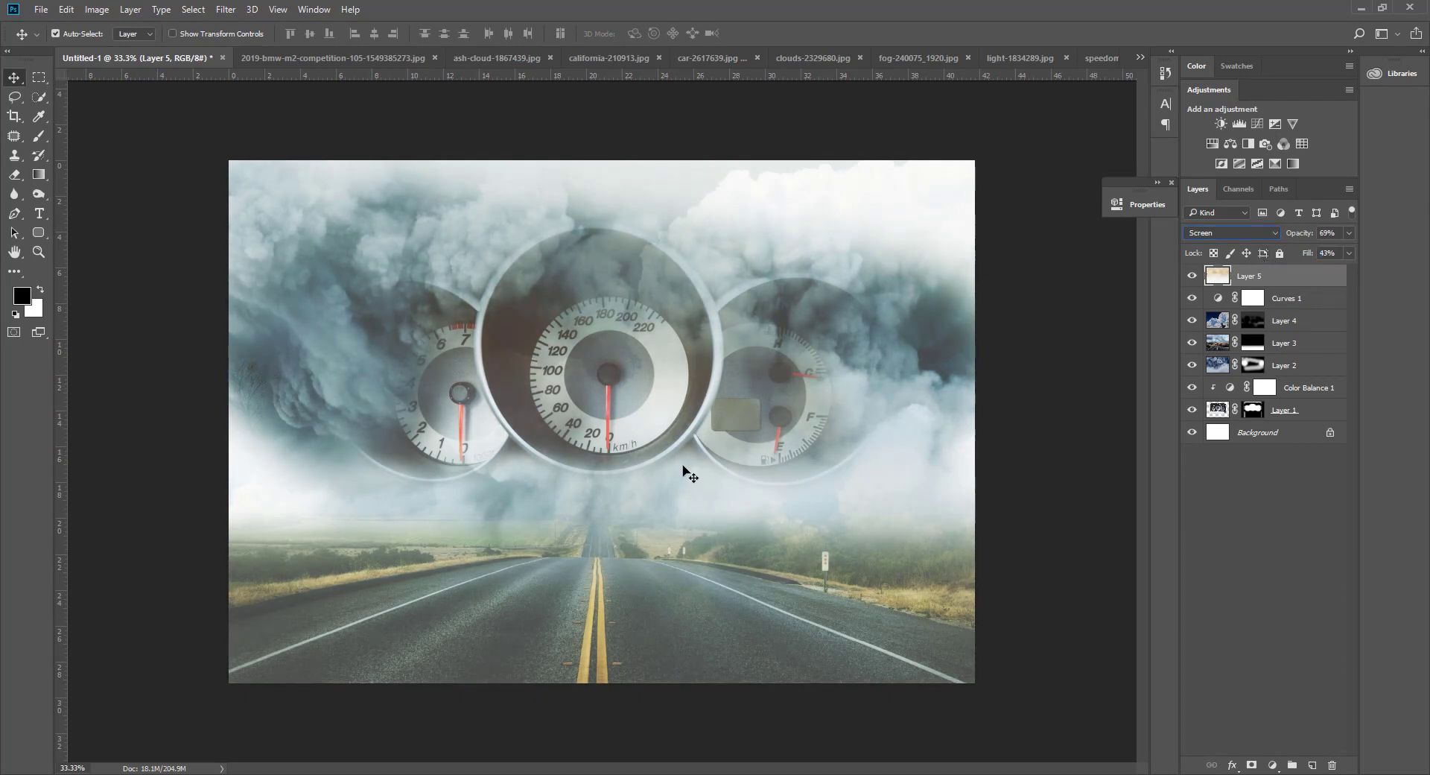
{"action": "left_click", "coordinate": [40, 138]}
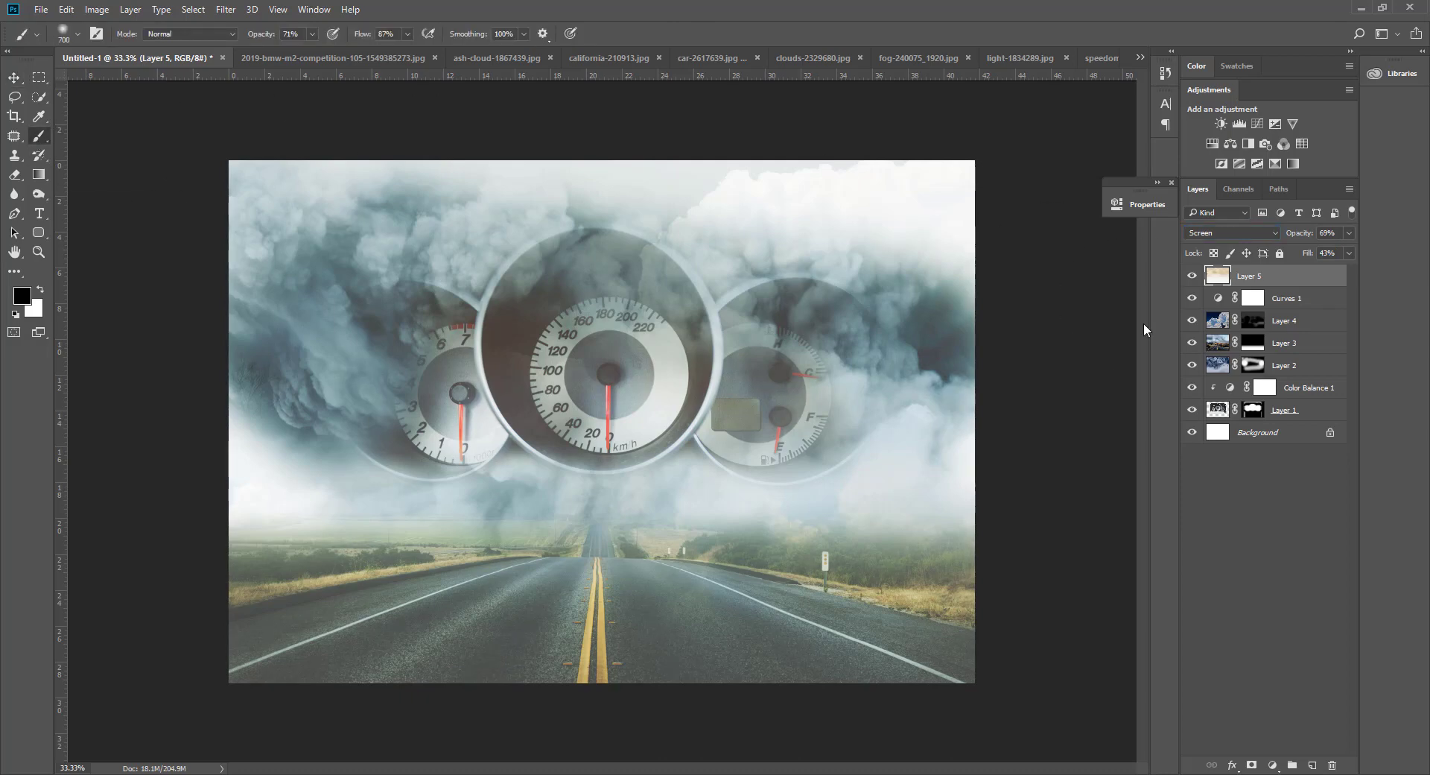
Brush Layer 5's mask off the left clouds, gauges and road, then move it beneath Curves 1.
{"action": "left_click", "coordinate": [1252, 764]}
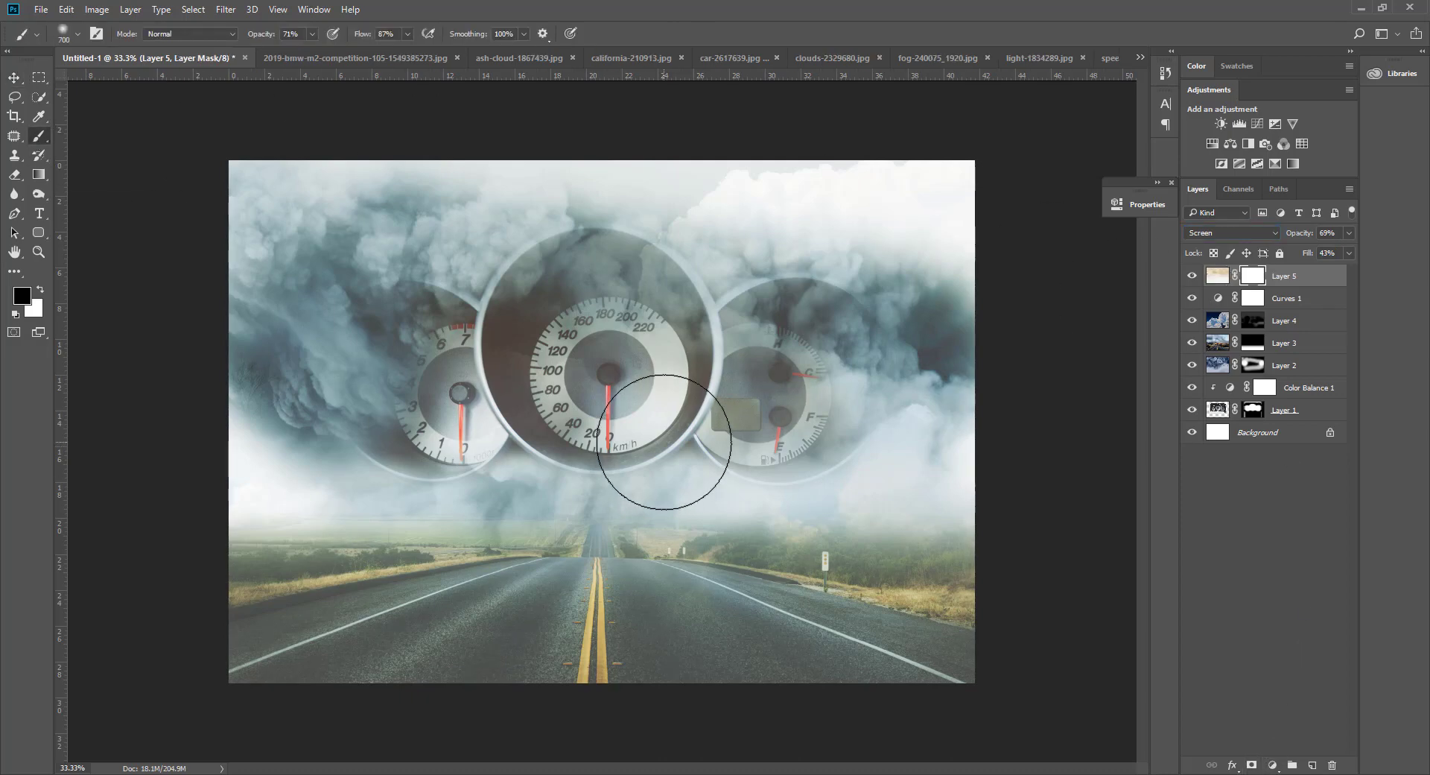
{"action": "key", "text": "bracketright"}
{"action": "key", "text": "bracketright"}
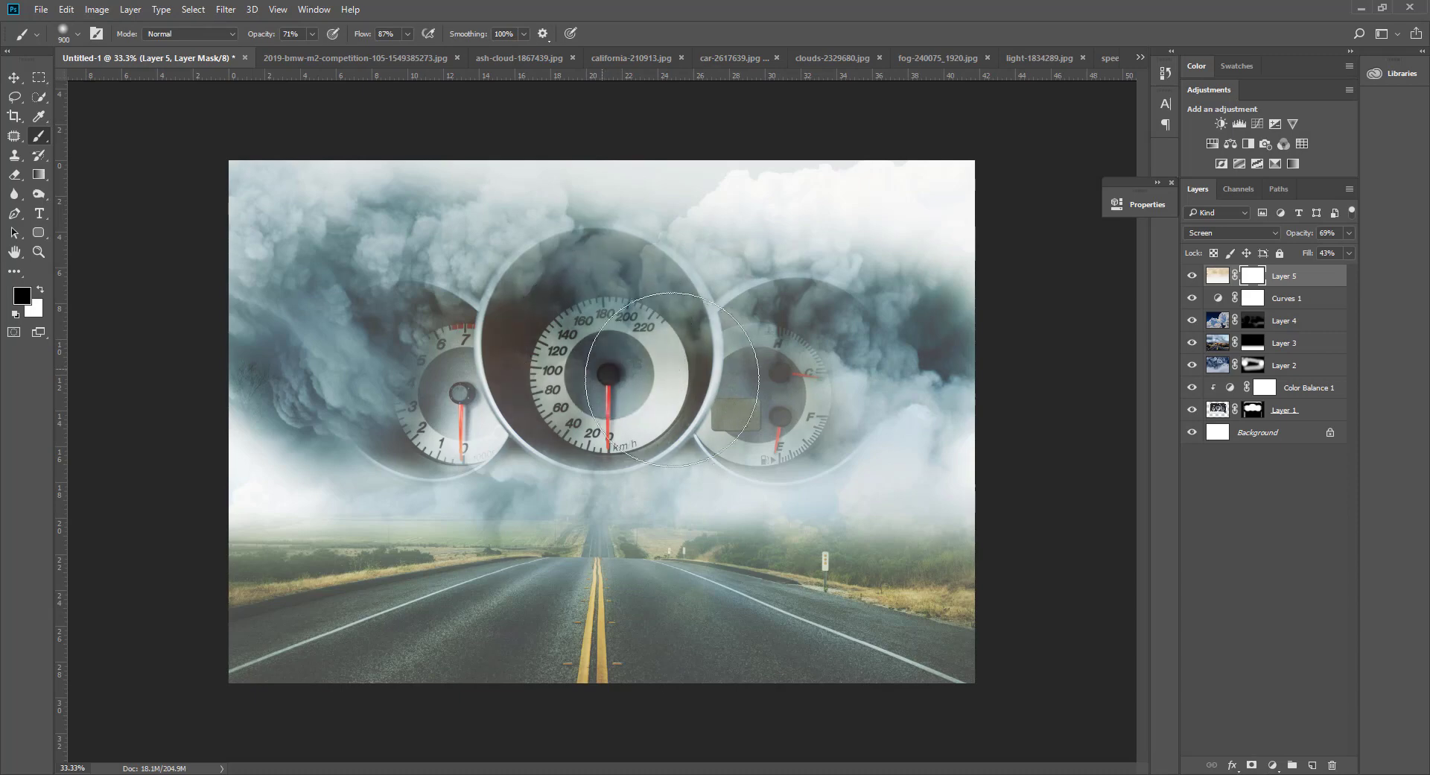
{"action": "left_click_drag", "start_coordinate": [686, 416], "coordinate": [310, 504]}
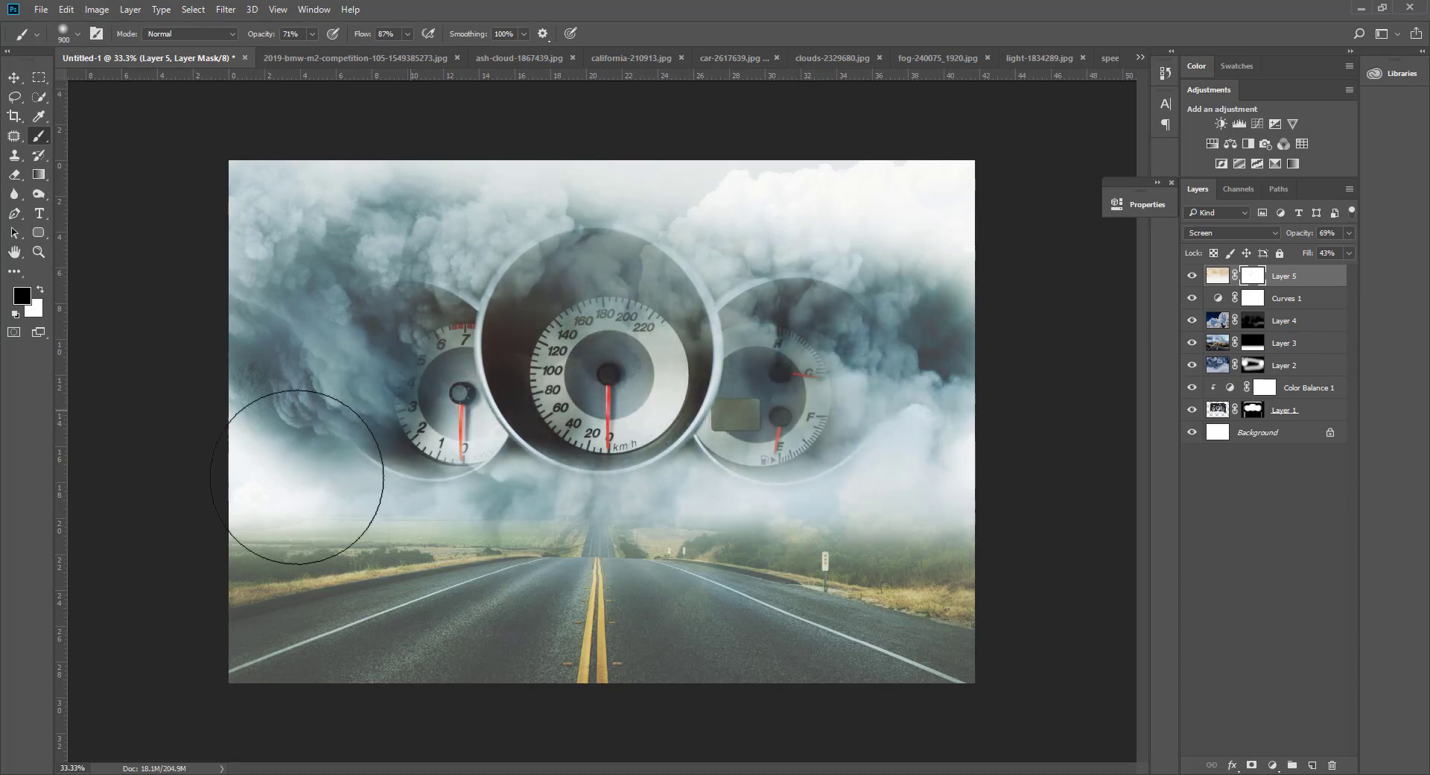
{"action": "left_click", "coordinate": [596, 639]}
{"action": "left_click_drag", "start_coordinate": [596, 639], "coordinate": [607, 566]}
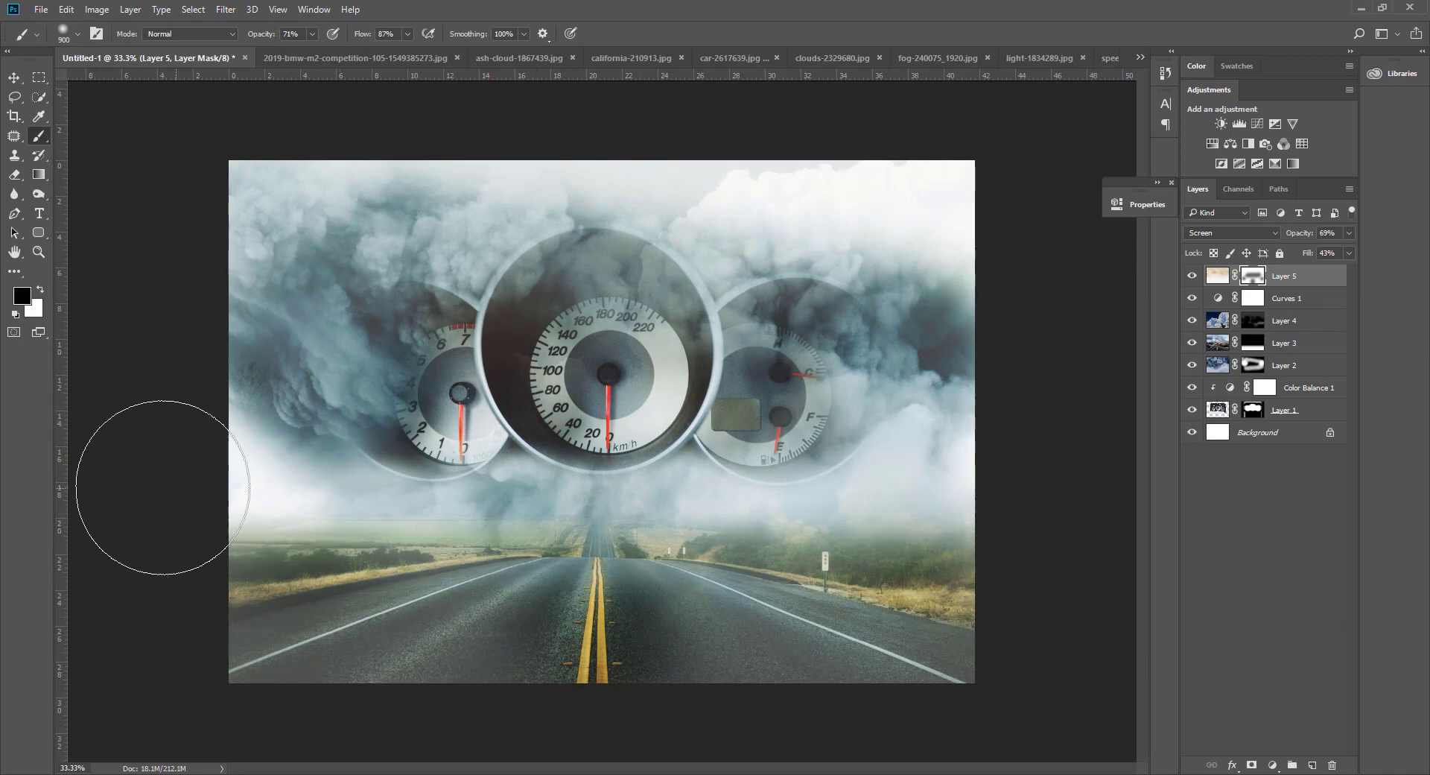
{"action": "left_click", "coordinate": [417, 360]}
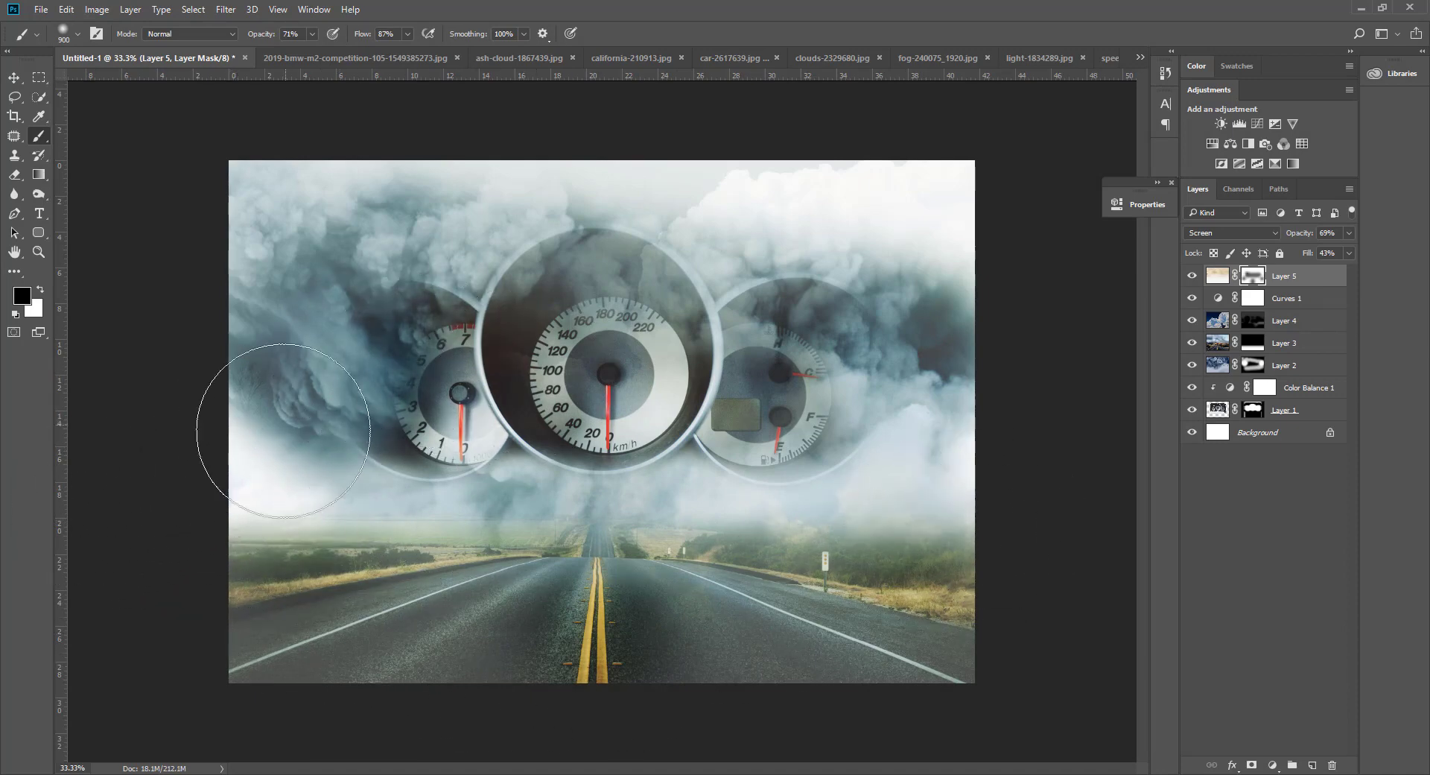
{"action": "left_click", "coordinate": [849, 344]}
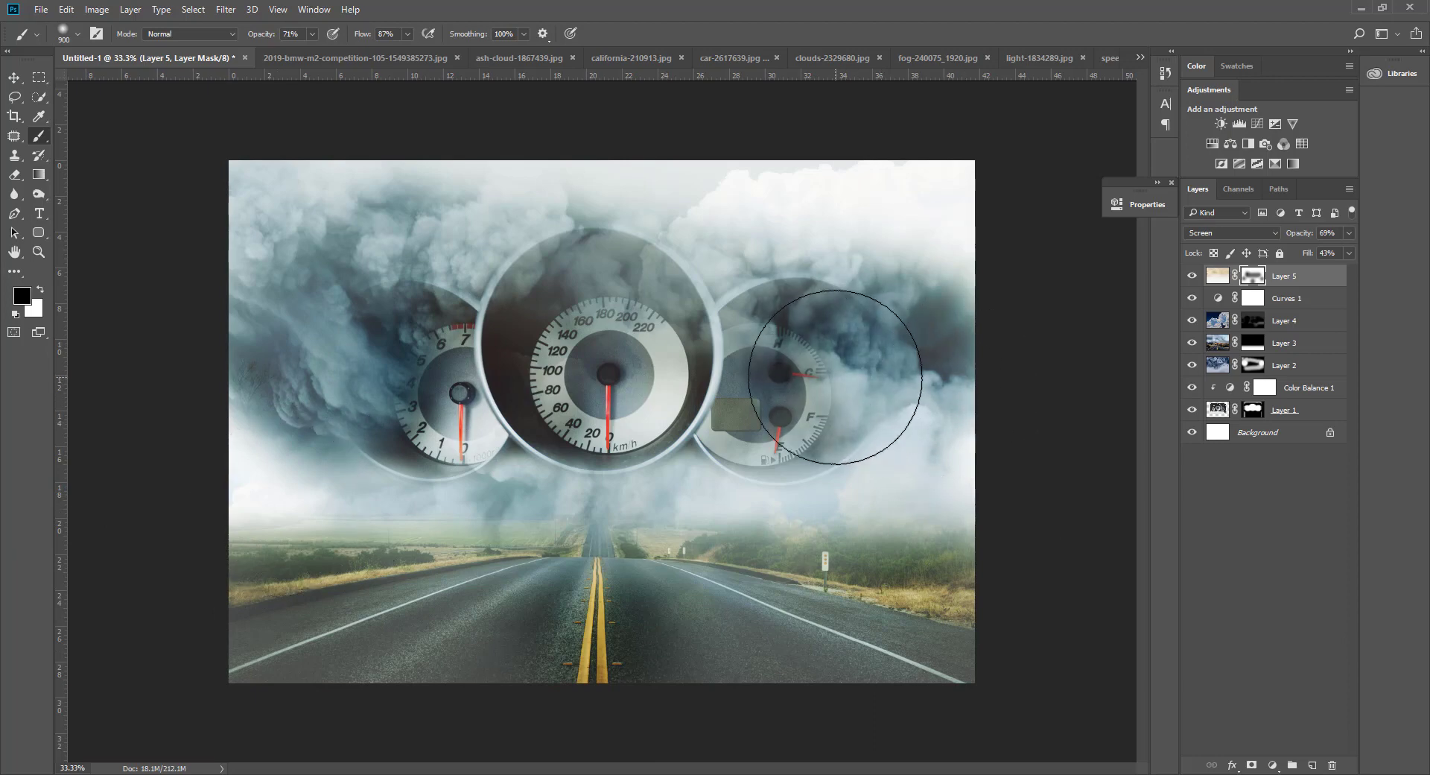
{"action": "left_click", "coordinate": [13, 77]}
{"action": "left_click_drag", "start_coordinate": [1322, 276], "coordinate": [1304, 312]}
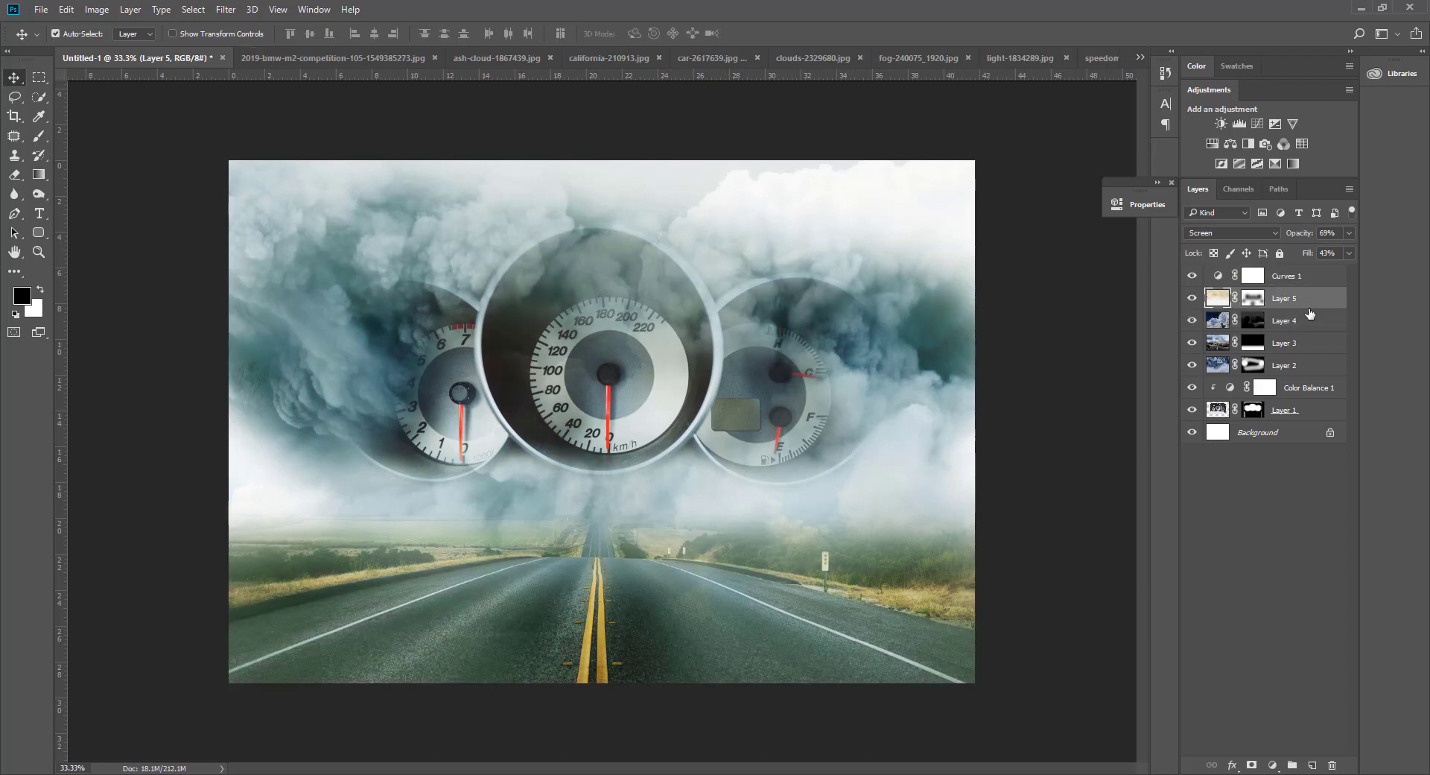
Bring the light-streak photo light-1834289.jpg into the poster as a new layer.
{"action": "left_click", "coordinate": [1191, 298]}
{"action": "left_click", "coordinate": [1027, 56]}
{"action": "mouse_move", "coordinate": [817, 157]}
{"action": "left_mouse_down"}
{"action": "mouse_move", "coordinate": [610, 553]}
{"action": "mouse_move", "coordinate": [645, 586]}
{"action": "left_mouse_up"}
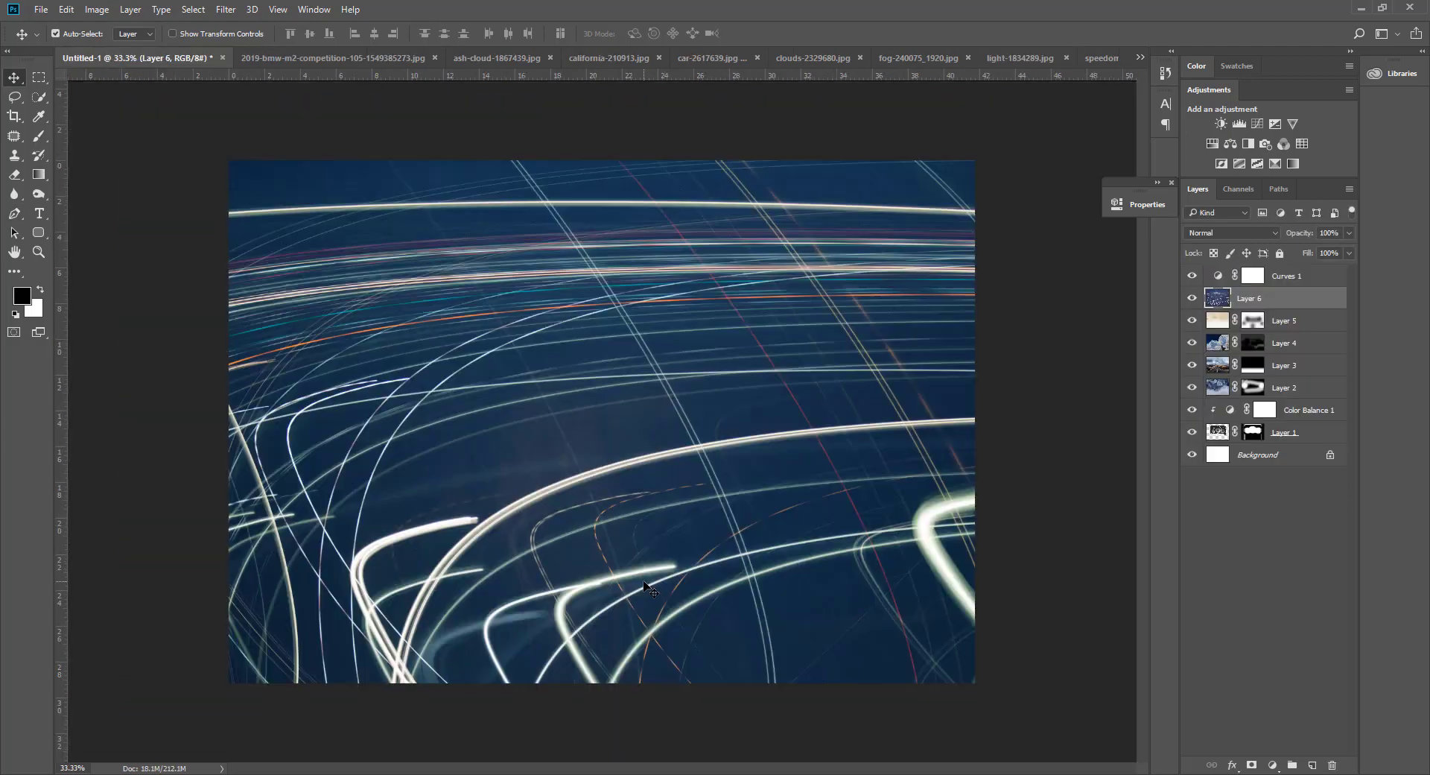
Blend the streak layer in Lighten mode at 61% opacity and 87% fill.
{"action": "left_click", "coordinate": [1221, 232]}
{"action": "left_click", "coordinate": [1207, 271]}
{"action": "key", "text": "Down"}
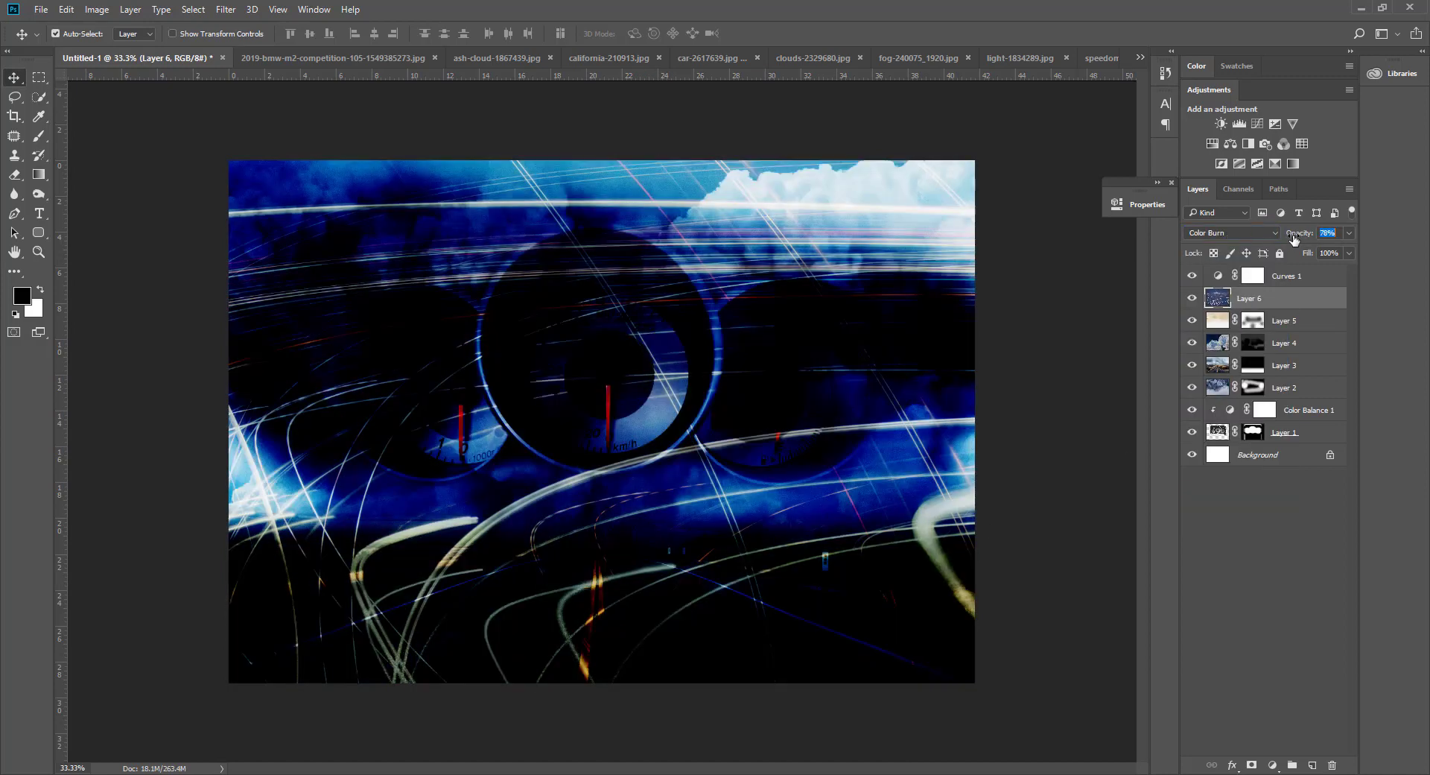
{"action": "left_click_drag", "start_coordinate": [1300, 235], "coordinate": [1237, 231]}
{"action": "scroll", "coordinate": [1237, 230], "scroll_direction": "down", "scroll_amount": 2}
{"action": "scroll", "coordinate": [1238, 230], "scroll_direction": "down", "scroll_amount": 2}
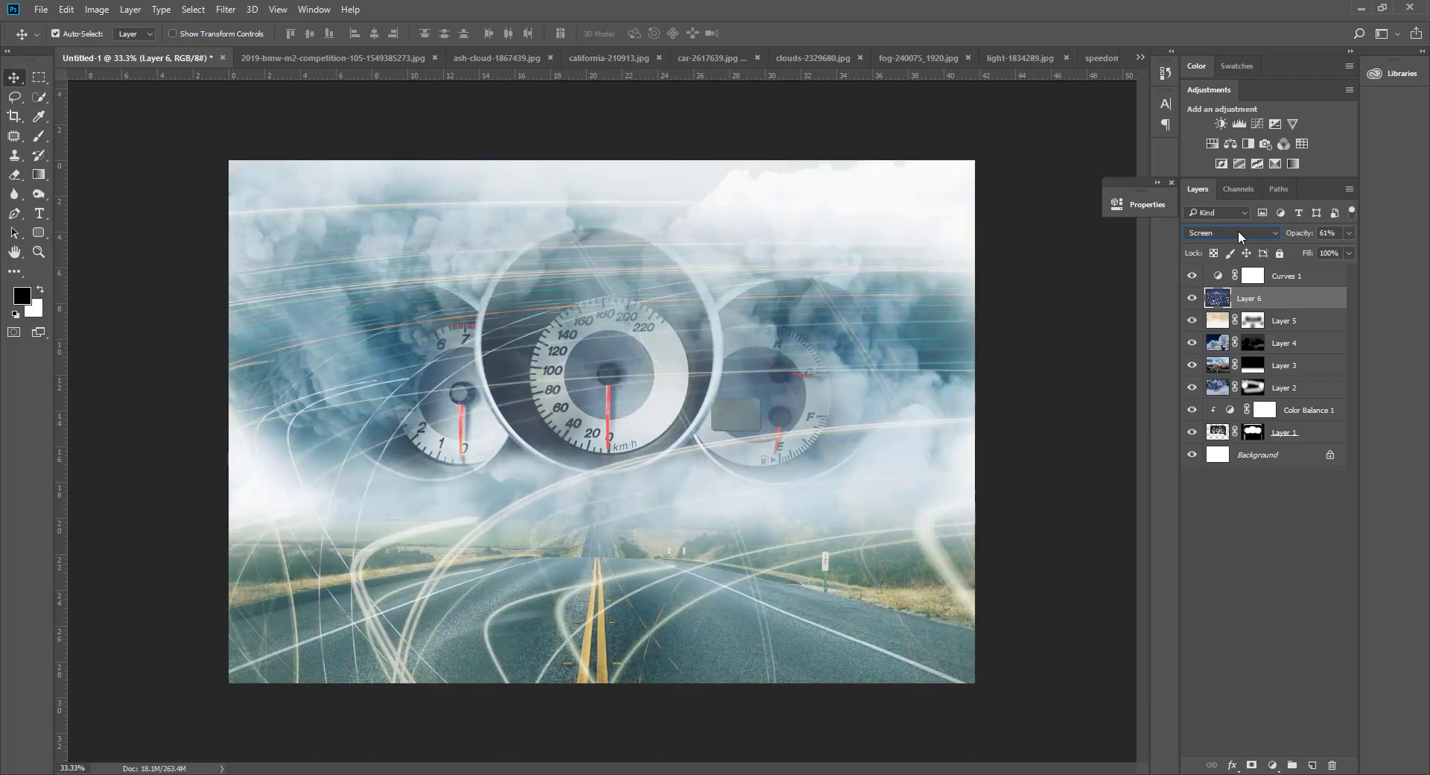
{"action": "scroll", "coordinate": [1238, 230], "scroll_direction": "up", "scroll_amount": 1}
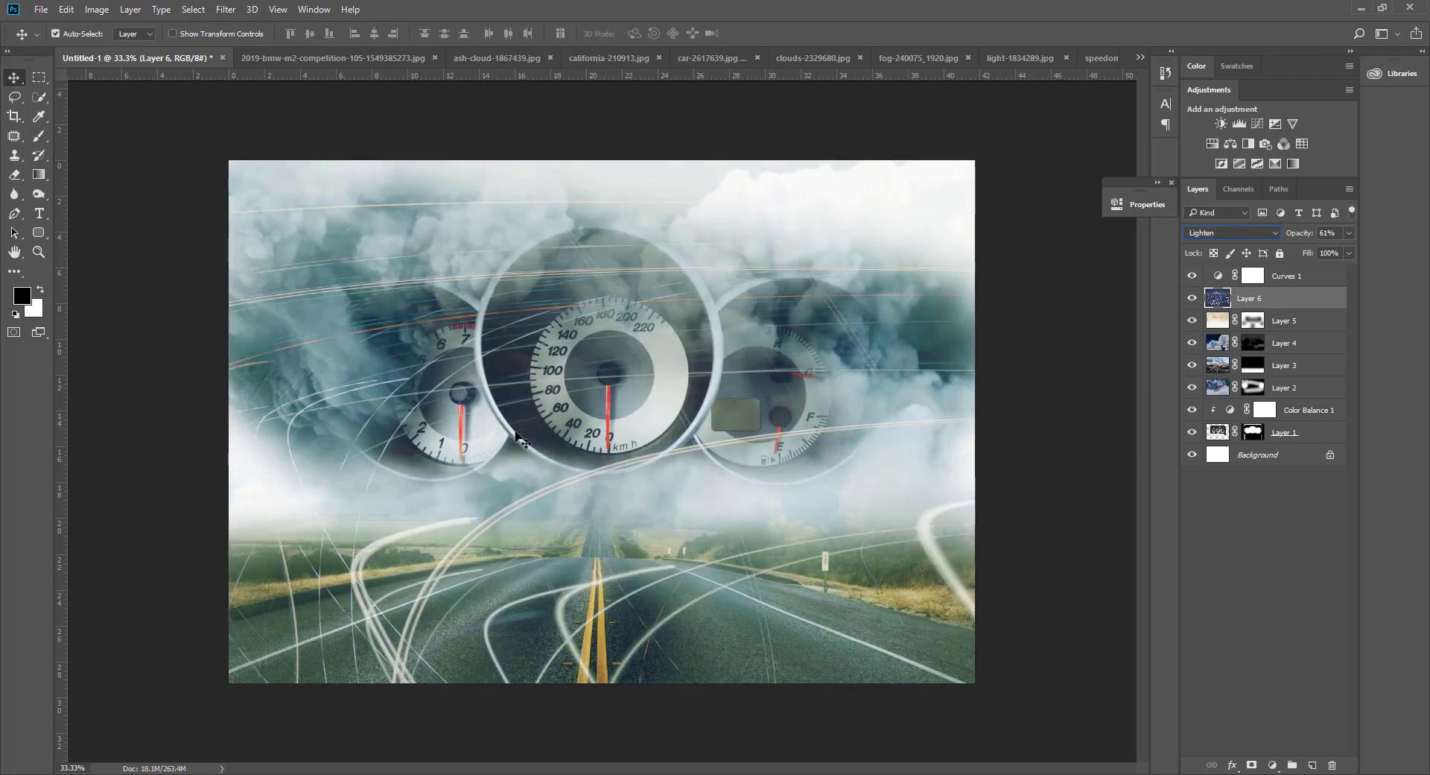
{"action": "key", "text": "shift+8"}
Paint out streaks over the gauges and lower-right road, then bring up the speedometer photo.
{"action": "key", "text": "shift+7"}
{"action": "left_click", "coordinate": [39, 136]}
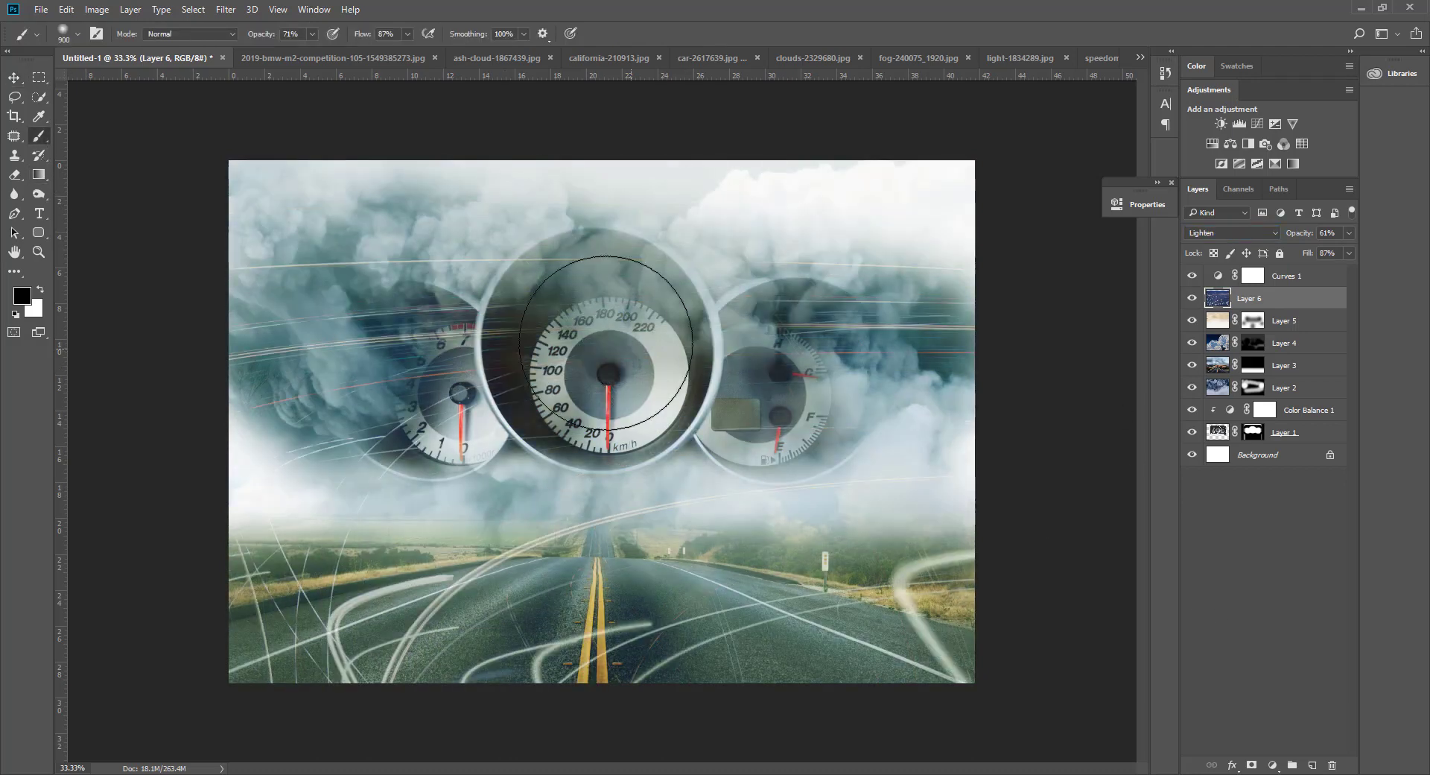
{"action": "mouse_move", "coordinate": [605, 343]}
{"action": "left_mouse_down"}
{"action": "mouse_move", "coordinate": [678, 387]}
{"action": "mouse_move", "coordinate": [655, 551]}
{"action": "mouse_move", "coordinate": [435, 659]}
{"action": "mouse_move", "coordinate": [194, 668]}
{"action": "left_mouse_up"}
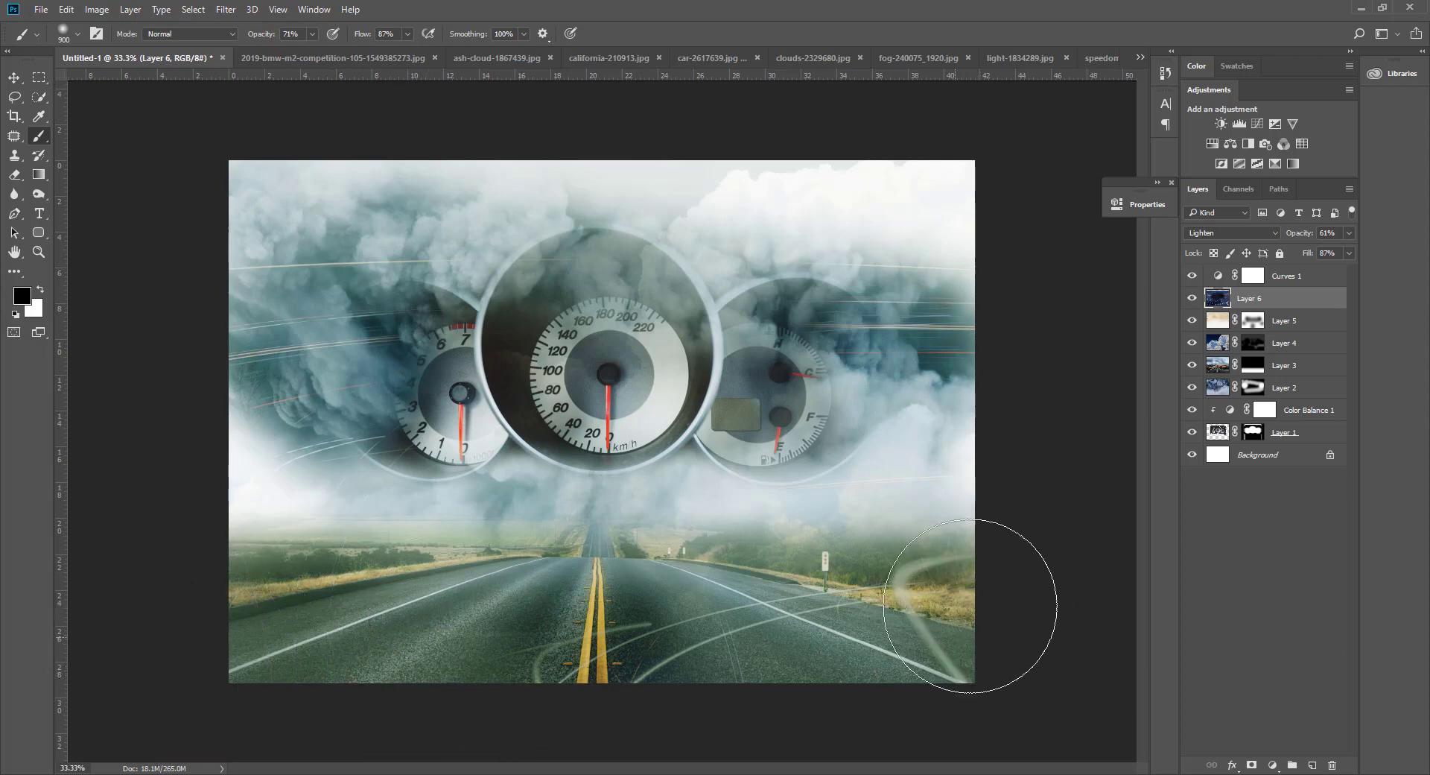
{"action": "left_click_drag", "start_coordinate": [970, 605], "coordinate": [958, 606]}
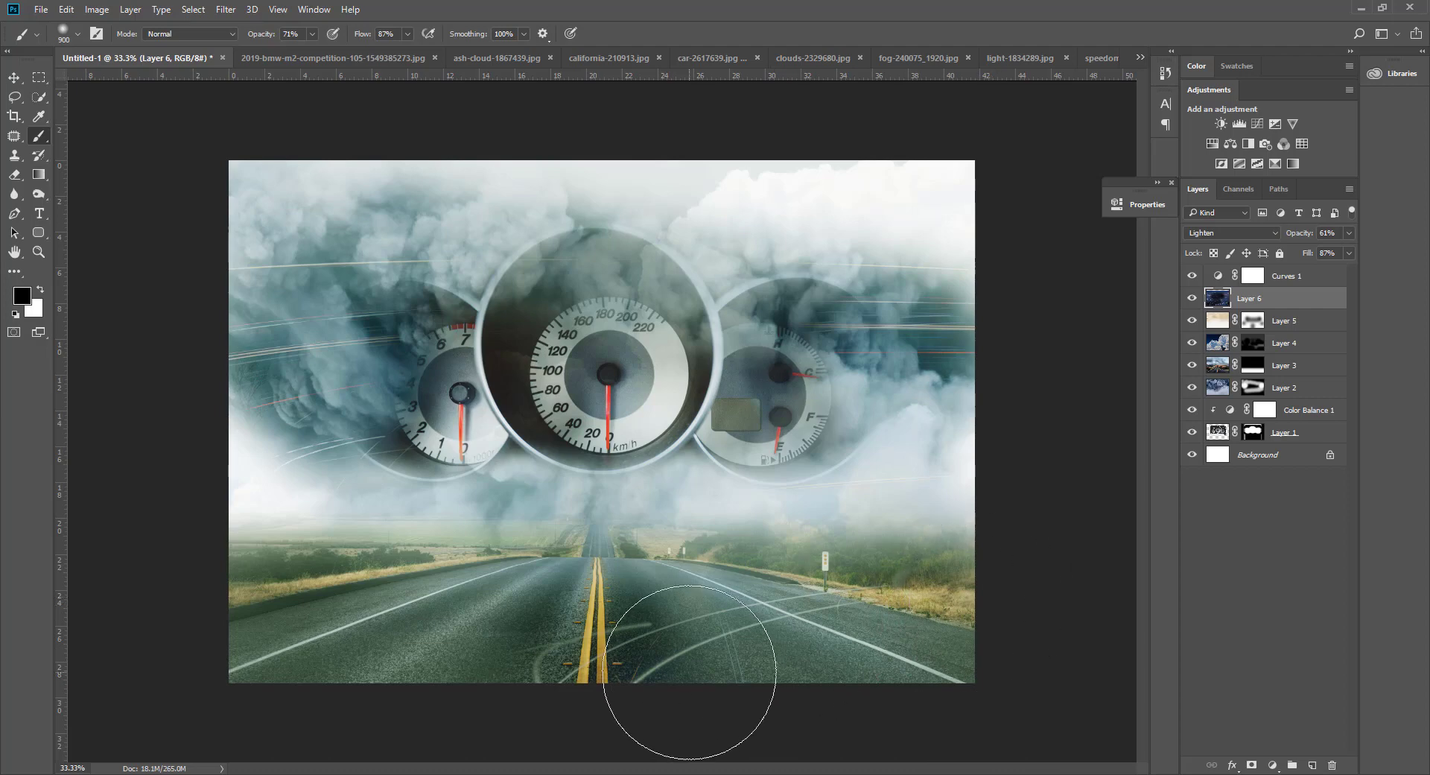
{"action": "left_click_drag", "start_coordinate": [690, 672], "coordinate": [566, 652]}
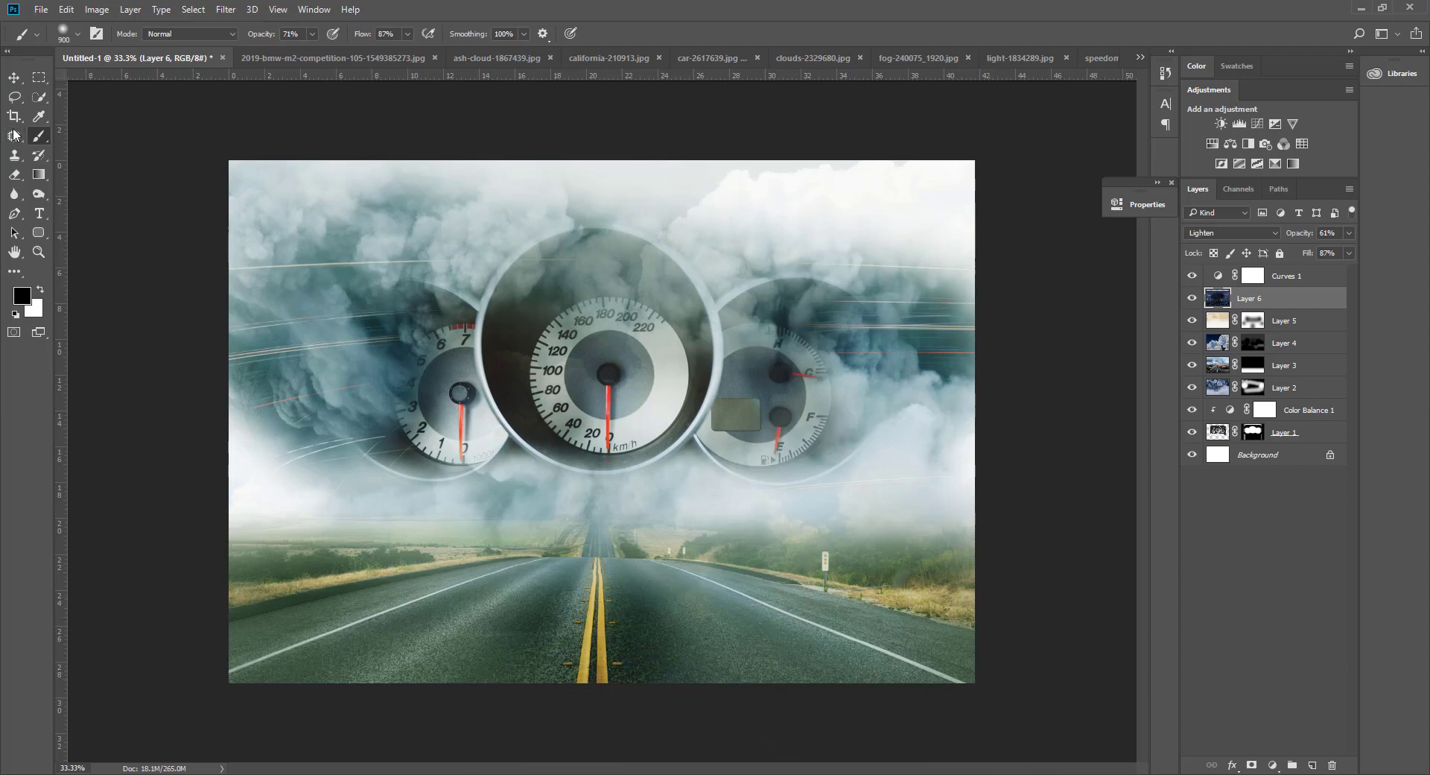
{"action": "left_click", "coordinate": [14, 78]}
{"action": "left_click", "coordinate": [1096, 60]}
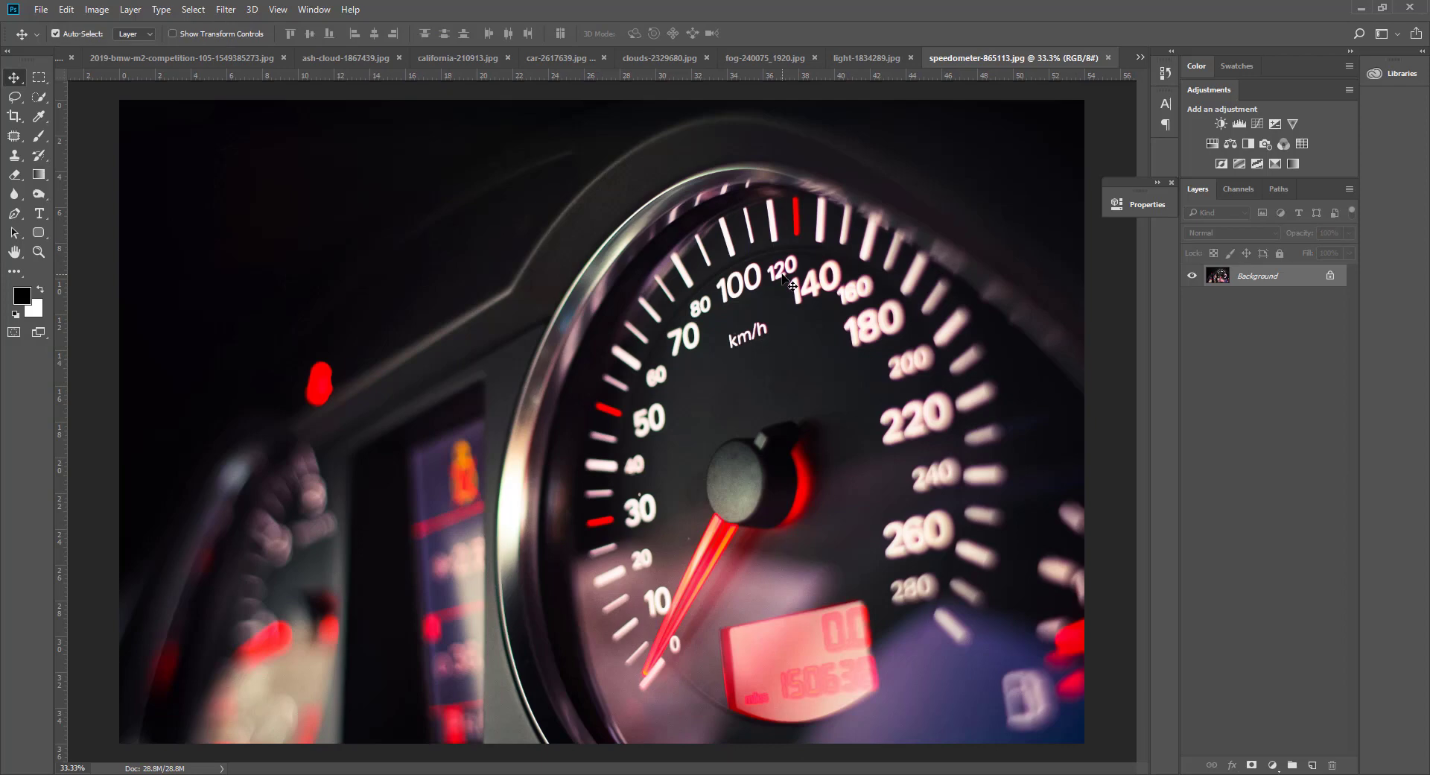
Drag the speedometer photo into the poster and transform it into place.
{"action": "mouse_move", "coordinate": [782, 277]}
{"action": "left_mouse_down"}
{"action": "mouse_move", "coordinate": [97, 60]}
{"action": "mouse_move", "coordinate": [910, 266]}
{"action": "mouse_move", "coordinate": [721, 278]}
{"action": "mouse_move", "coordinate": [875, 362]}
{"action": "left_mouse_up"}
{"action": "key", "text": "ctrl+t"}
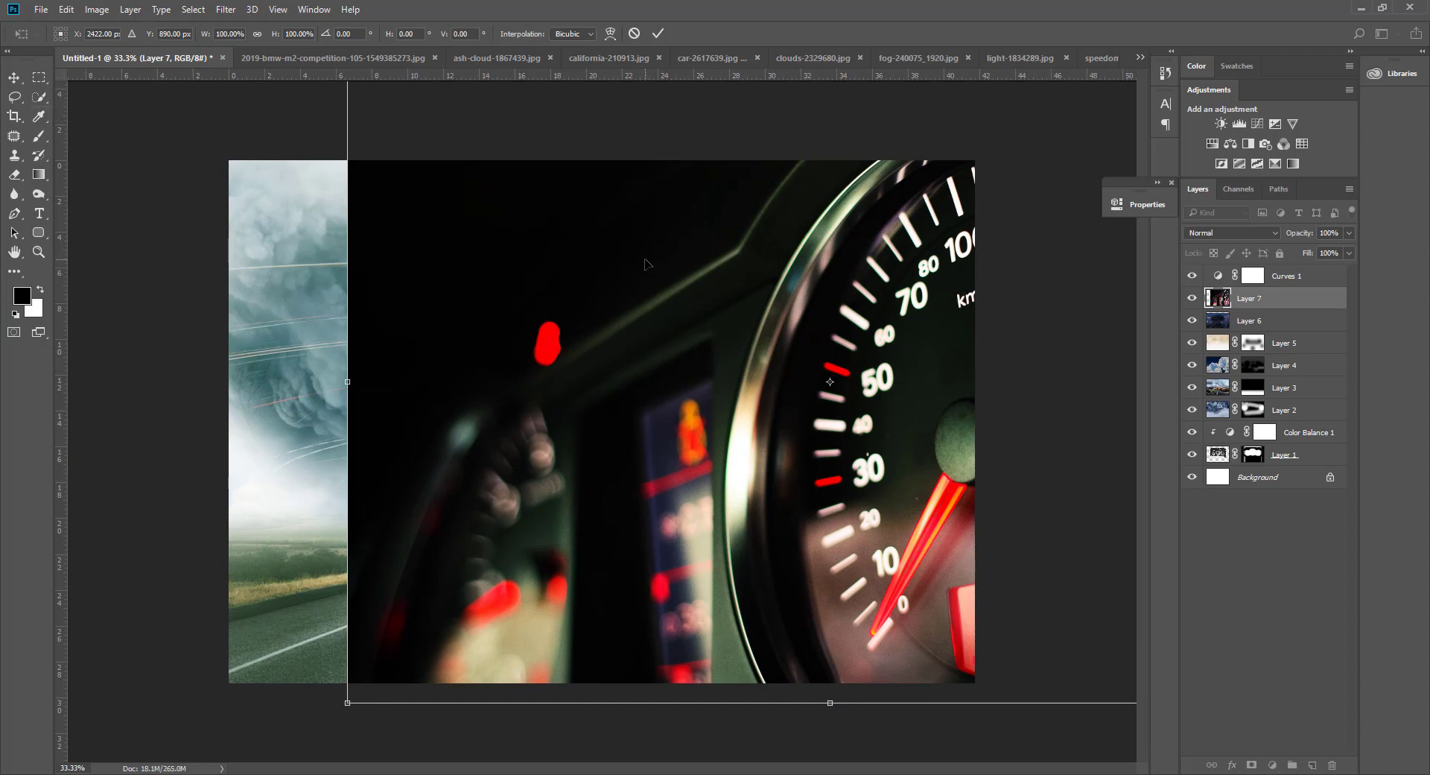
{"action": "key", "text": "Return"}
Gradient-mask the speedometer layer to fade leftward into clouds, and set its opacity to 40%.
{"action": "left_click_drag", "start_coordinate": [41, 139], "coordinate": [142, 174]}
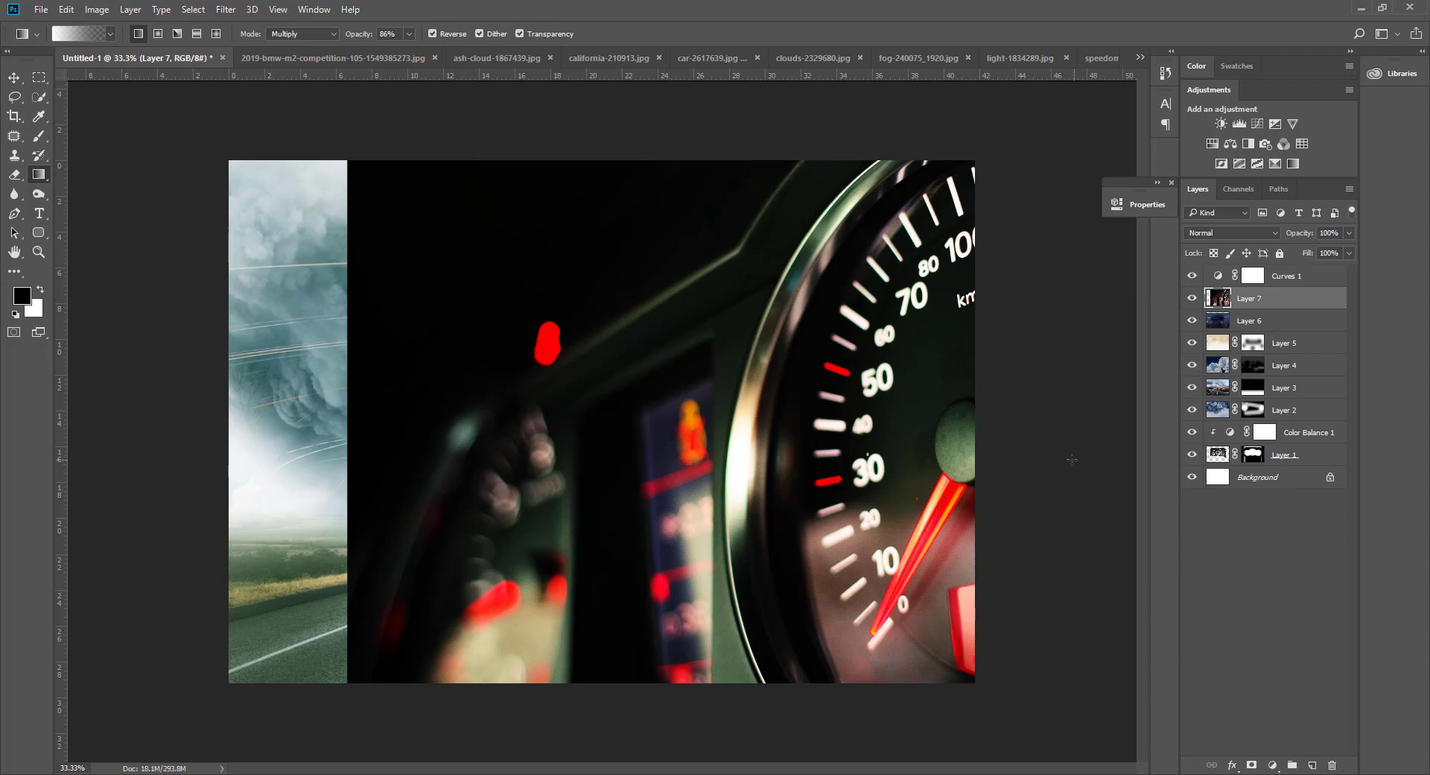
{"action": "left_click", "coordinate": [1252, 765]}
{"action": "left_click_drag", "start_coordinate": [831, 467], "coordinate": [429, 467]}
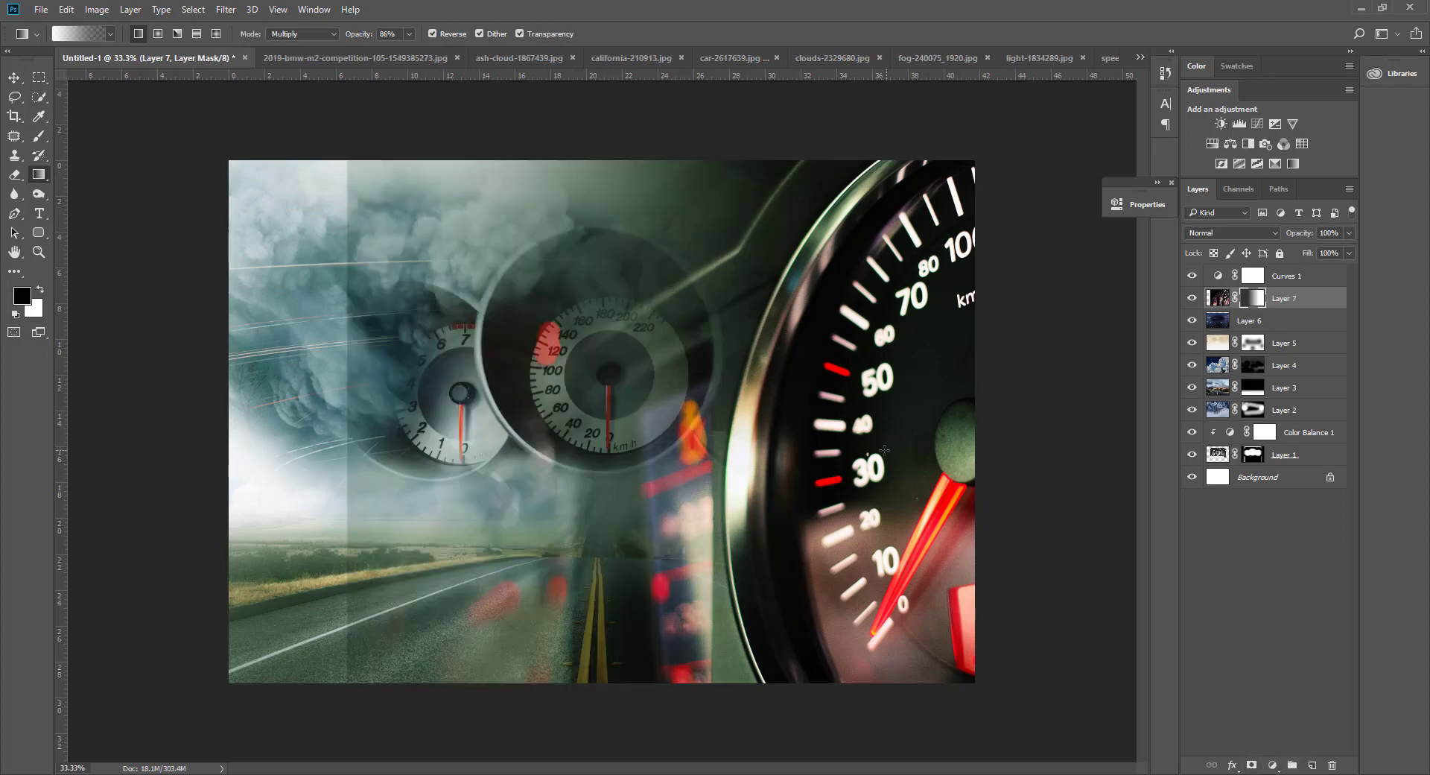
{"action": "left_click_drag", "start_coordinate": [884, 449], "coordinate": [298, 449]}
{"action": "left_click_drag", "start_coordinate": [455, 488], "coordinate": [744, 420]}
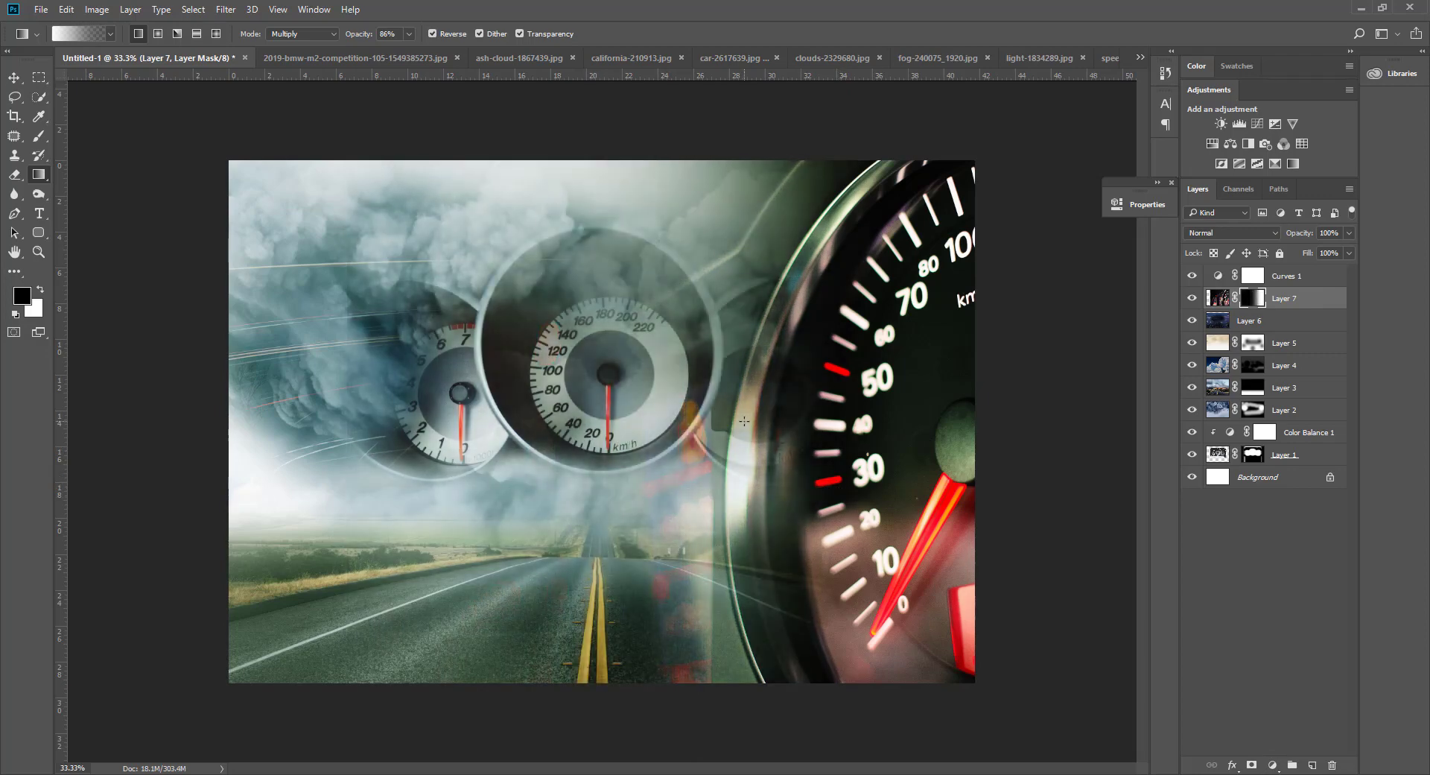
{"action": "left_click_drag", "start_coordinate": [808, 297], "coordinate": [618, 90]}
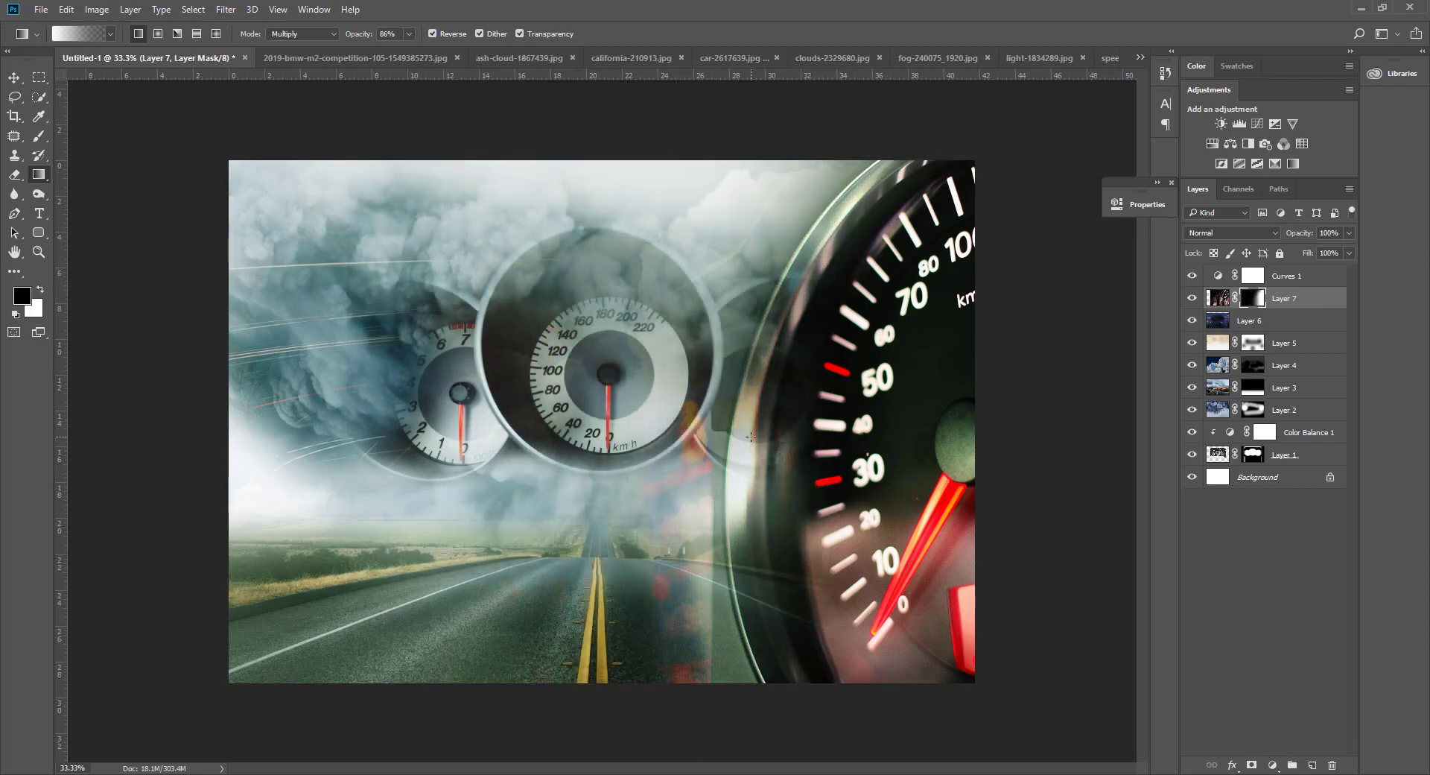
{"action": "mouse_move", "coordinate": [745, 542]}
{"action": "left_mouse_down"}
{"action": "mouse_move", "coordinate": [691, 491]}
{"action": "mouse_move", "coordinate": [670, 441]}
{"action": "left_mouse_up"}
{"action": "left_click_drag", "start_coordinate": [639, 328], "coordinate": [558, 229]}
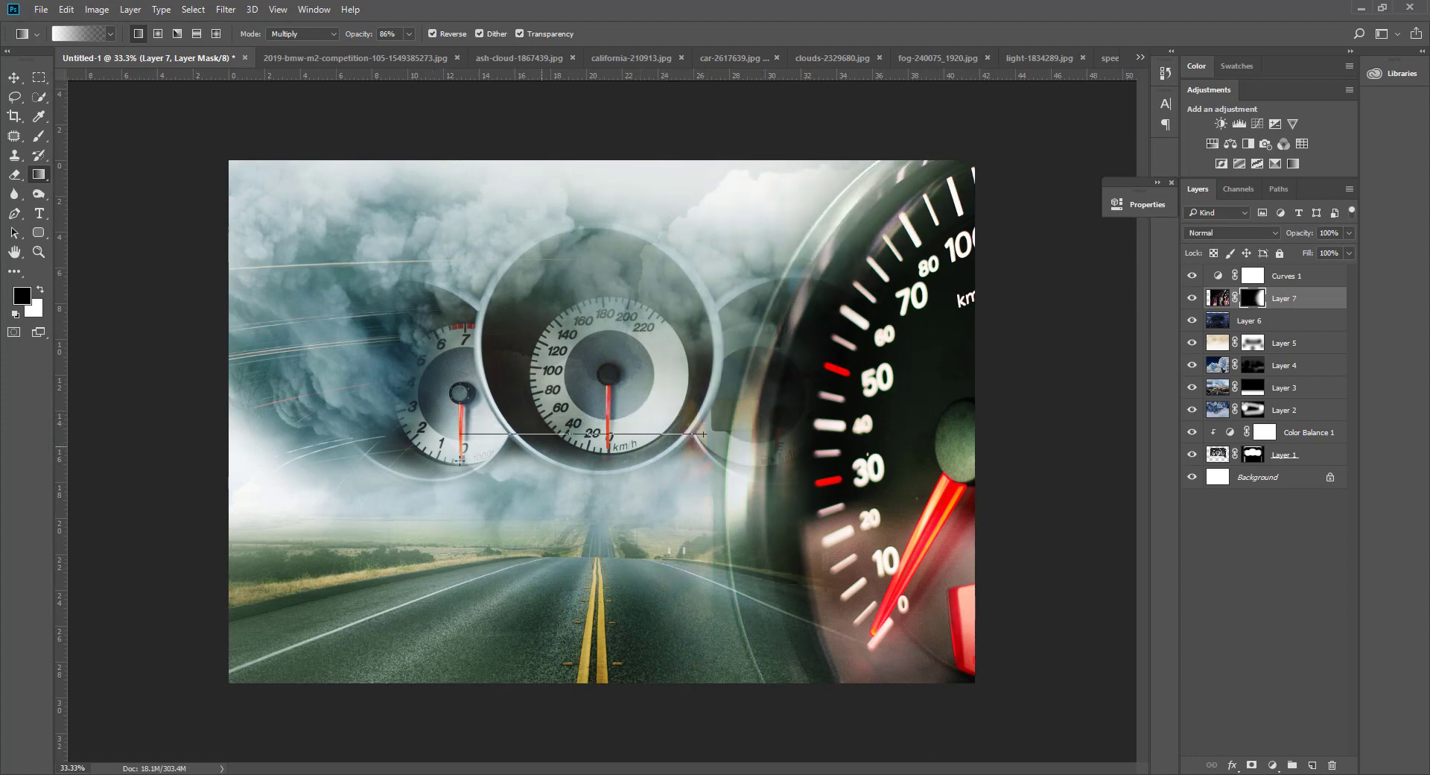
{"action": "left_click_drag", "start_coordinate": [745, 361], "coordinate": [712, 429]}
{"action": "key", "text": "v"}
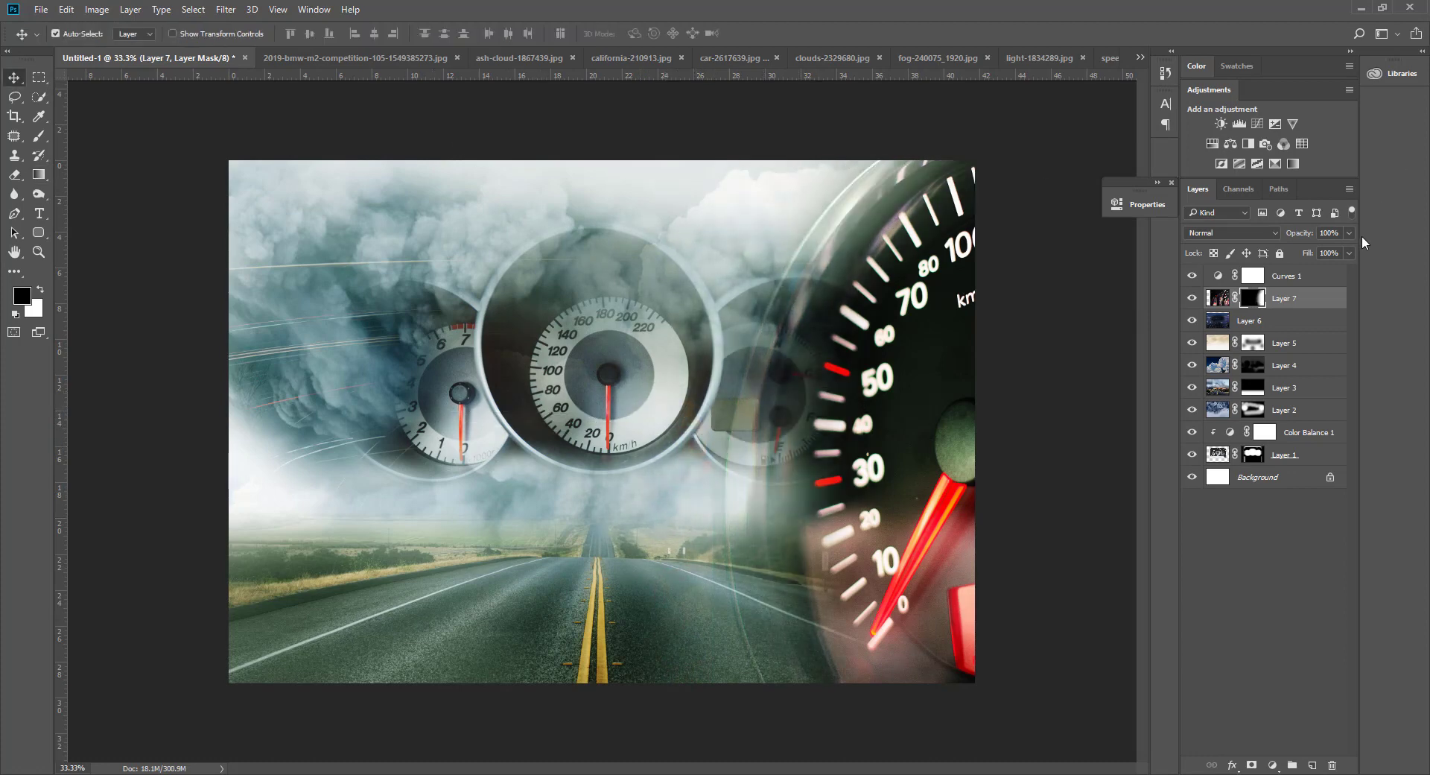
{"action": "left_click_drag", "start_coordinate": [1301, 237], "coordinate": [1262, 237]}
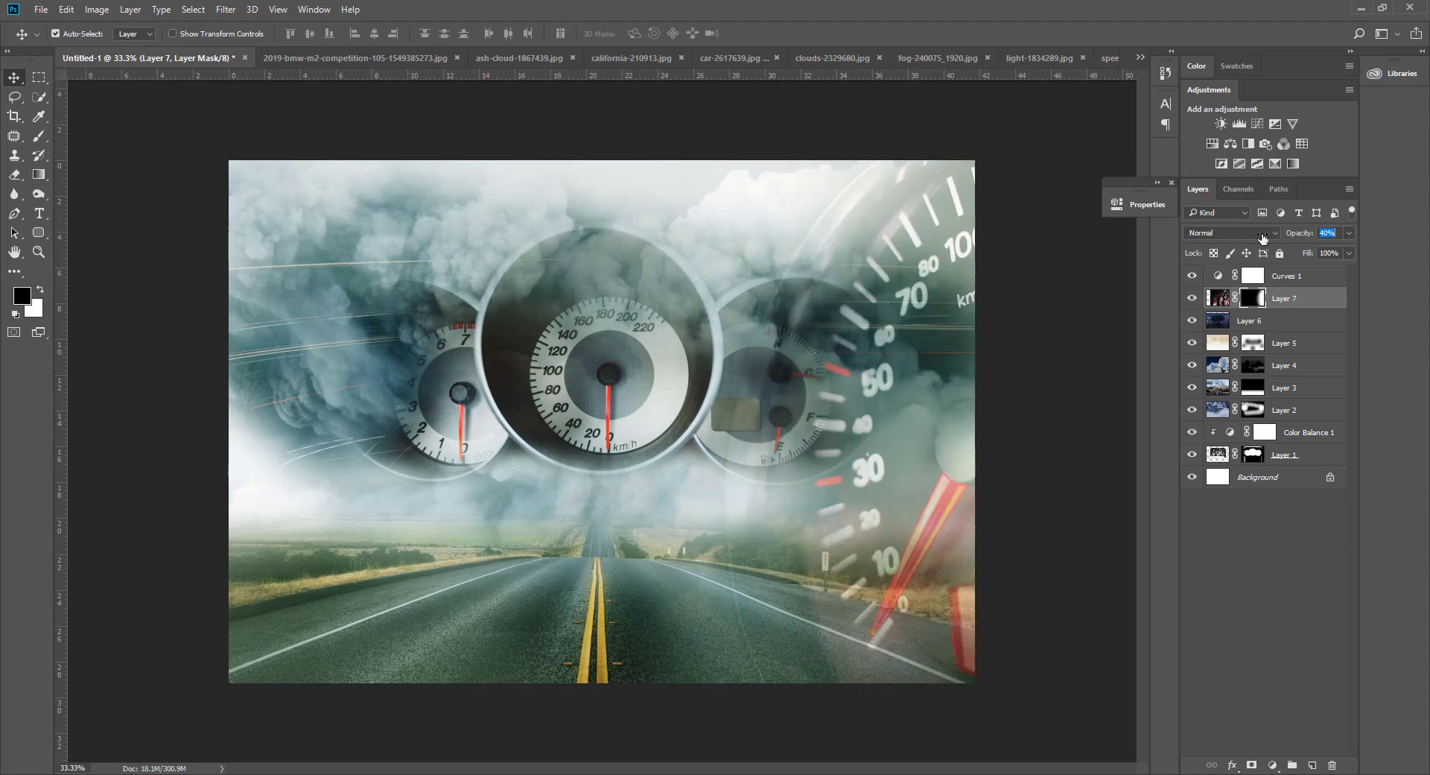
Brush Layer 7's mask over the right speedometer and red gauge block, then select Layer 6.
{"action": "left_click", "coordinate": [39, 135]}
{"action": "mouse_move", "coordinate": [883, 223]}
{"action": "left_mouse_down"}
{"action": "mouse_move", "coordinate": [814, 302]}
{"action": "mouse_move", "coordinate": [883, 233]}
{"action": "mouse_move", "coordinate": [840, 320]}
{"action": "mouse_move", "coordinate": [846, 274]}
{"action": "mouse_move", "coordinate": [903, 249]}
{"action": "mouse_move", "coordinate": [762, 486]}
{"action": "mouse_move", "coordinate": [837, 405]}
{"action": "mouse_move", "coordinate": [750, 516]}
{"action": "mouse_move", "coordinate": [855, 360]}
{"action": "mouse_move", "coordinate": [797, 478]}
{"action": "mouse_move", "coordinate": [750, 398]}
{"action": "mouse_move", "coordinate": [750, 622]}
{"action": "left_mouse_up"}
{"action": "mouse_move", "coordinate": [743, 677]}
{"action": "left_mouse_down"}
{"action": "mouse_move", "coordinate": [862, 680]}
{"action": "mouse_move", "coordinate": [996, 655]}
{"action": "mouse_move", "coordinate": [998, 718]}
{"action": "mouse_move", "coordinate": [1021, 613]}
{"action": "mouse_move", "coordinate": [999, 680]}
{"action": "mouse_move", "coordinate": [820, 440]}
{"action": "mouse_move", "coordinate": [815, 680]}
{"action": "left_mouse_up"}
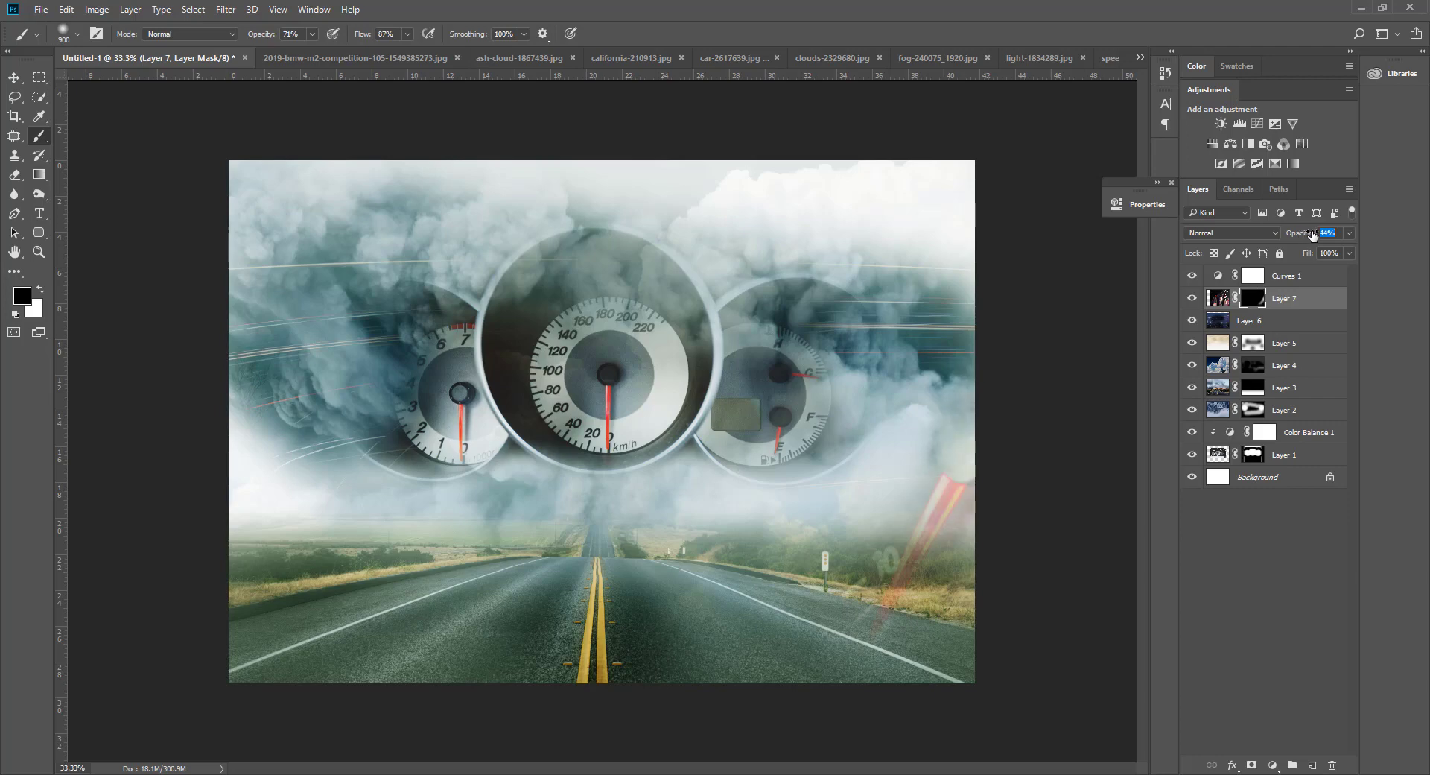
{"action": "left_click", "coordinate": [14, 78]}
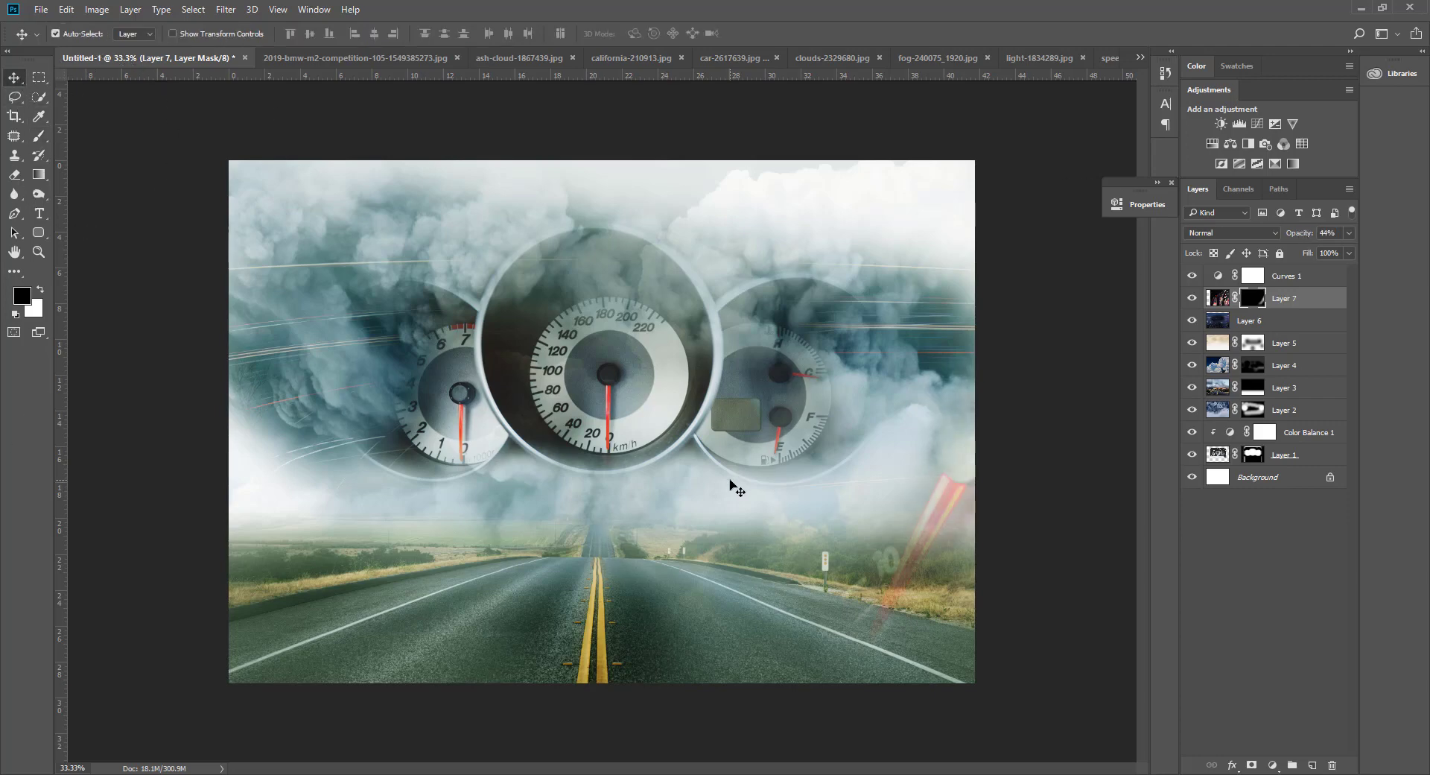
{"action": "key", "text": "alt+bracketleft"}
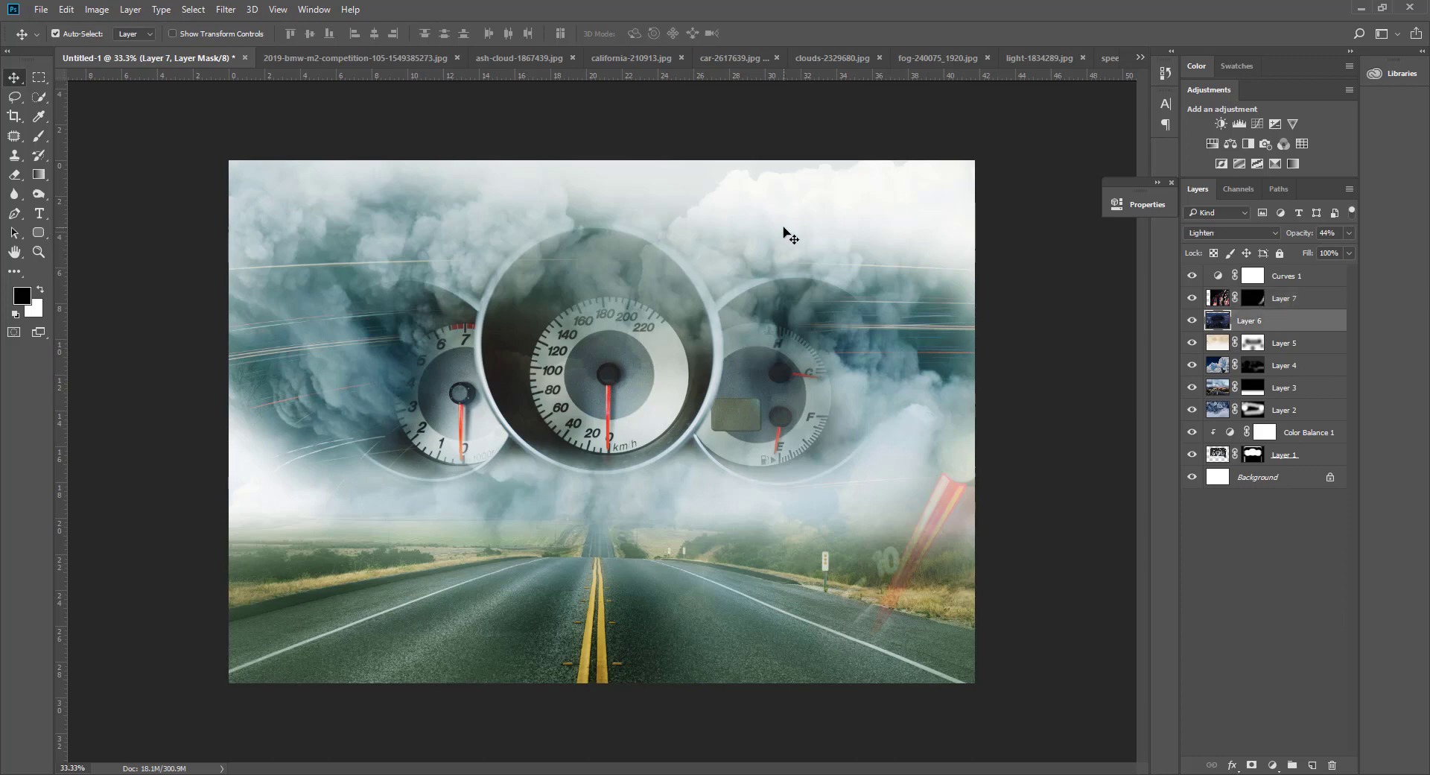
Paint white on Layer 2's mask to add fog over the road vanishing point and small left gauge.
{"action": "left_click", "coordinate": [1192, 410]}
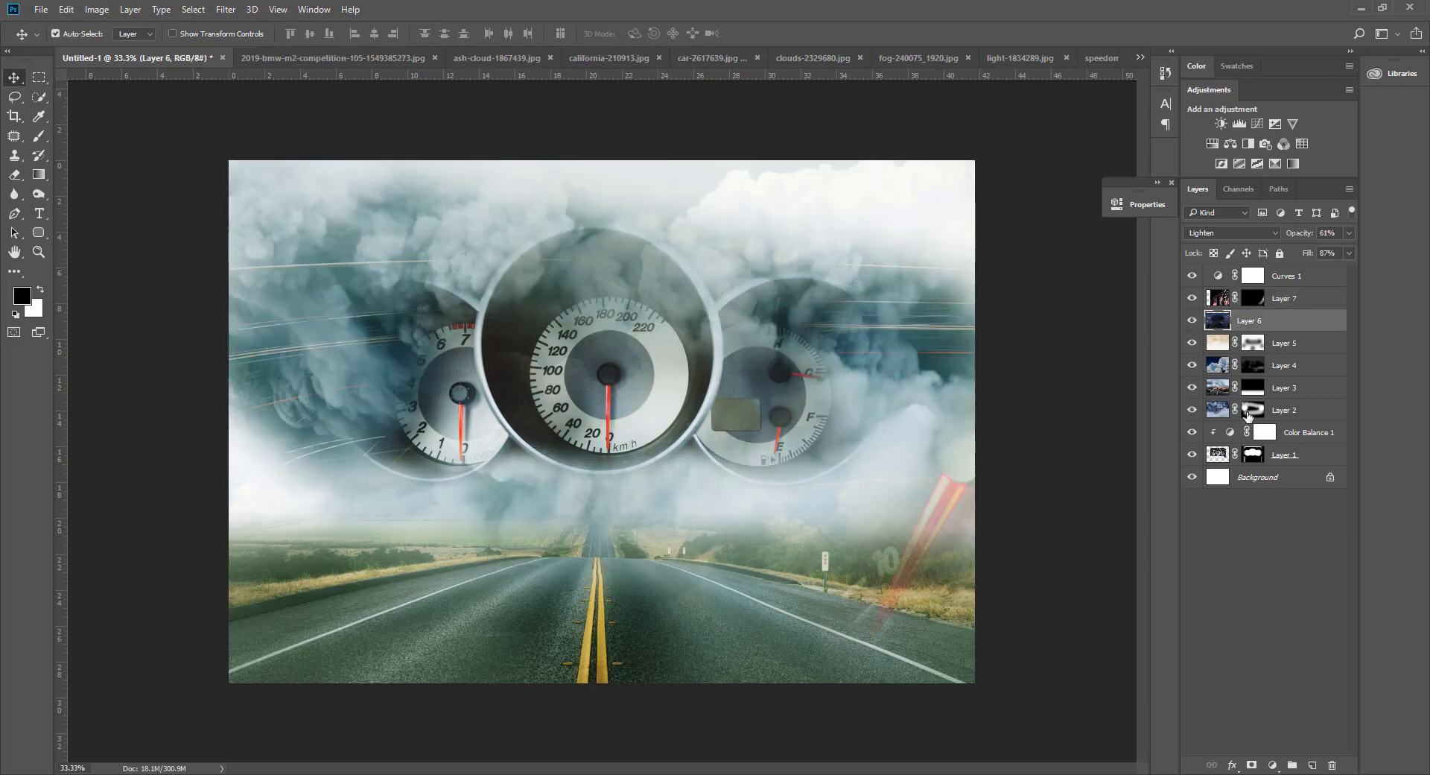
{"action": "left_click", "coordinate": [1251, 410]}
{"action": "left_click", "coordinate": [36, 138]}
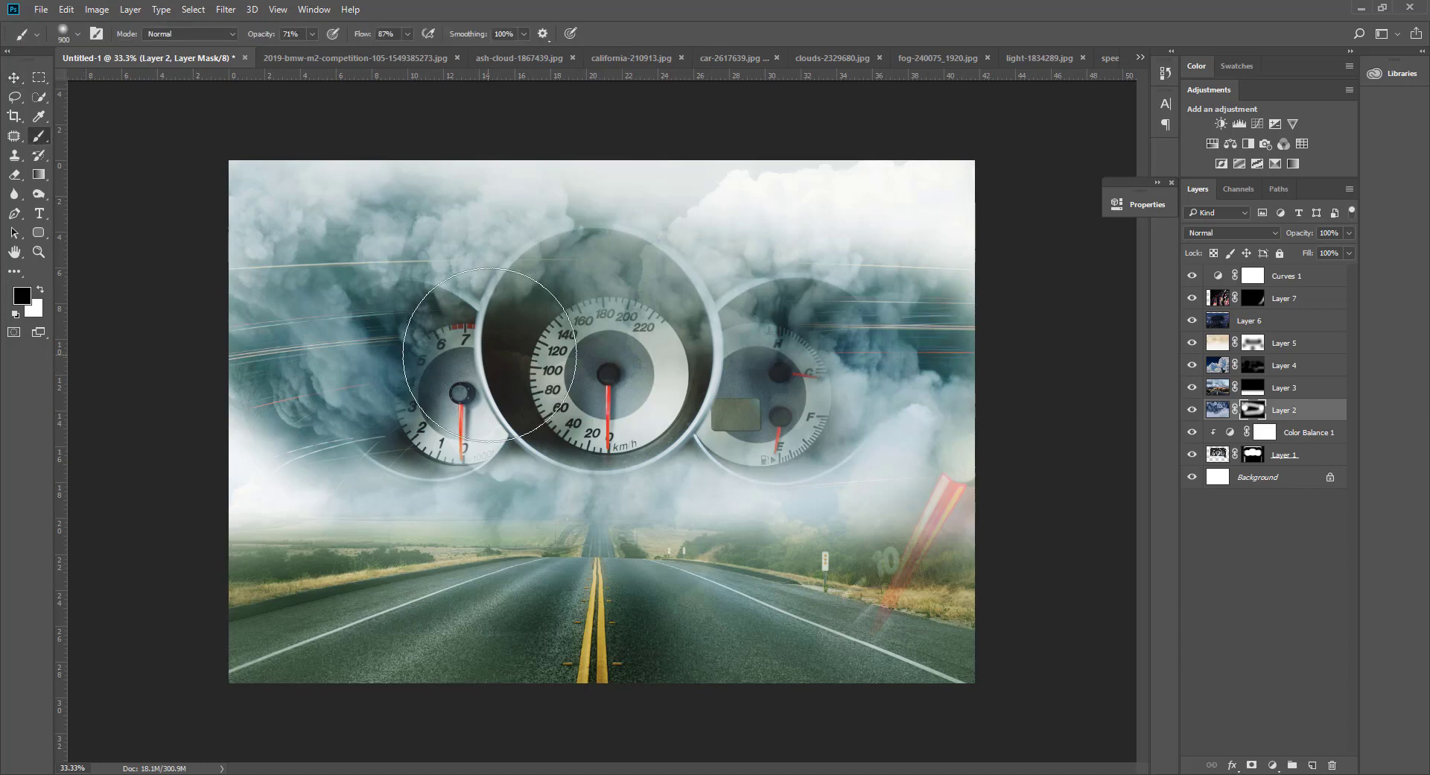
{"action": "key", "text": "x"}
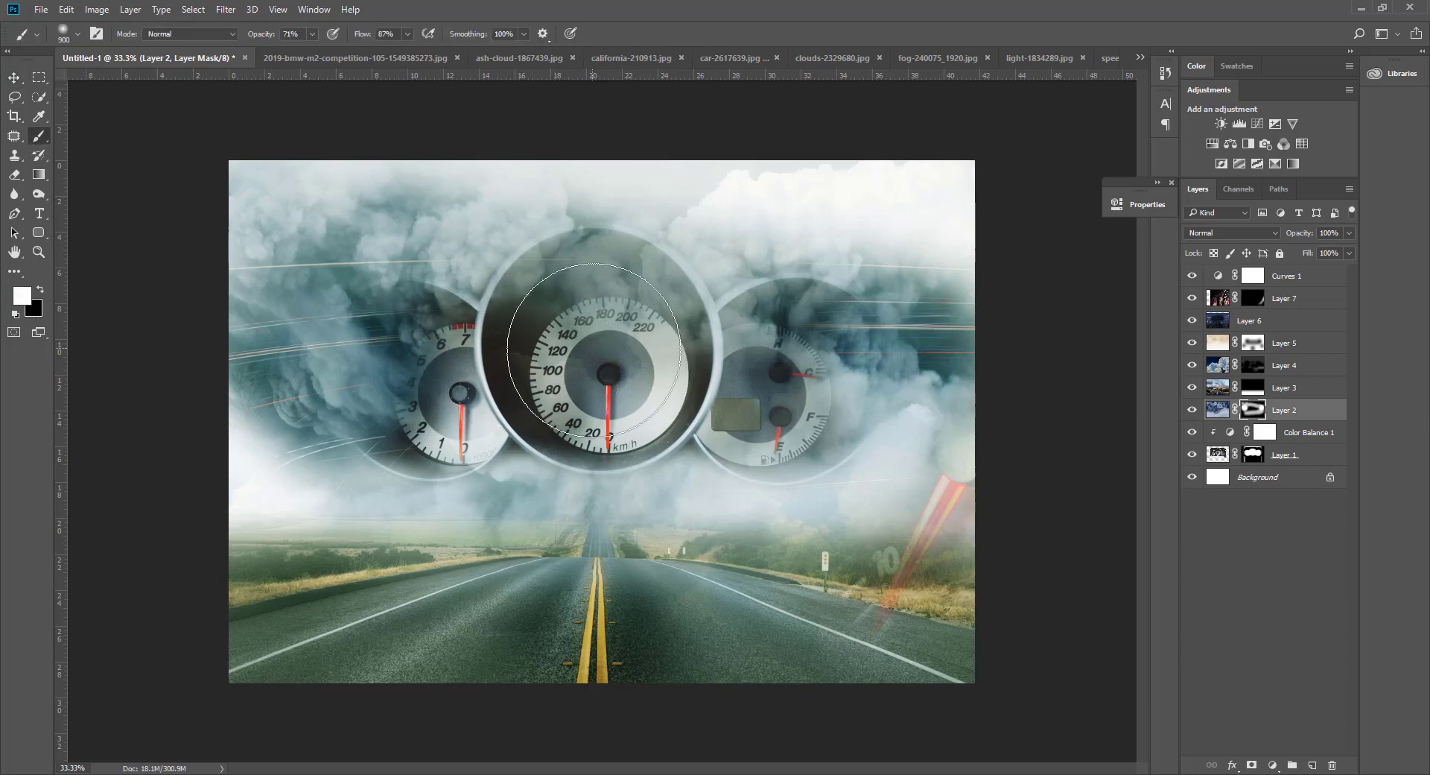
{"action": "left_click_drag", "start_coordinate": [605, 381], "coordinate": [596, 350]}
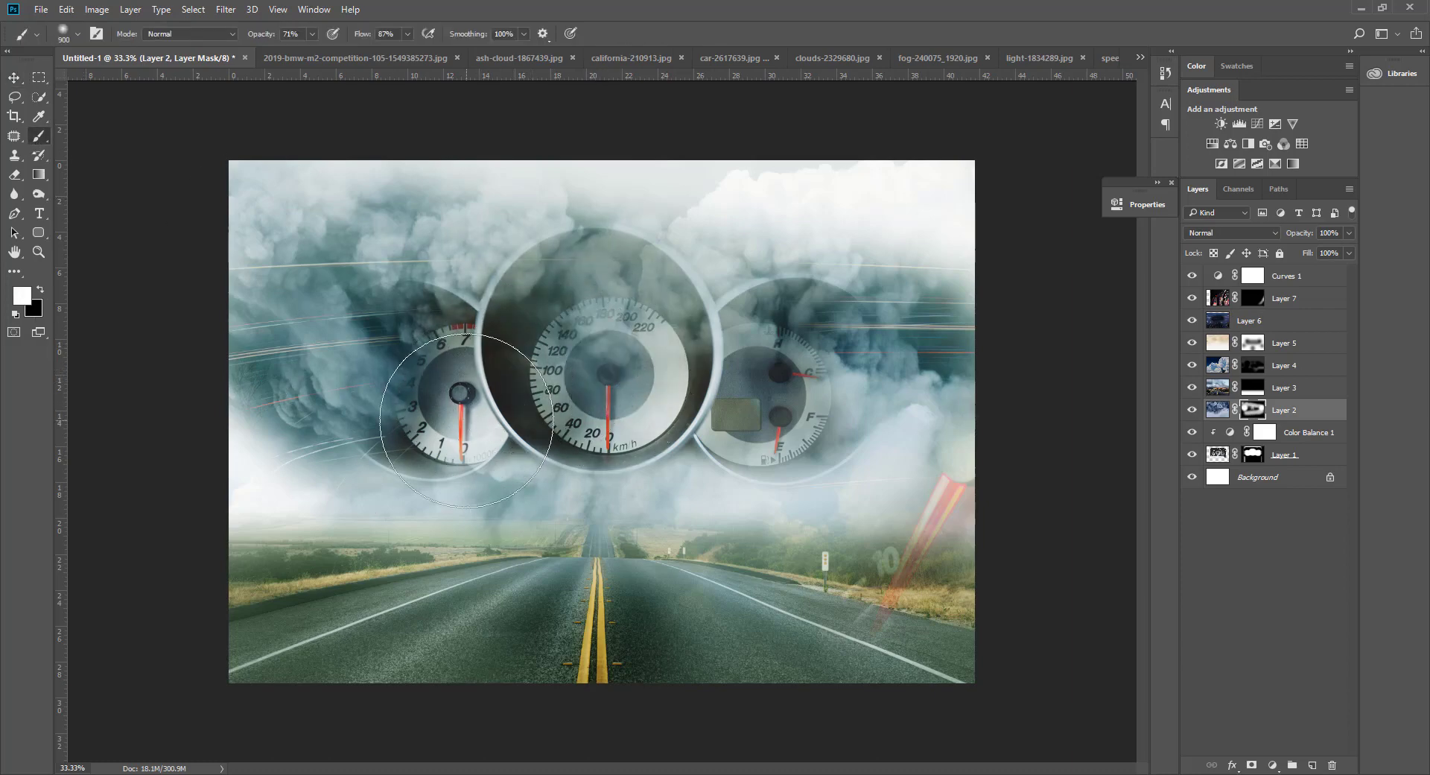
{"action": "key", "text": "ctrl+z"}
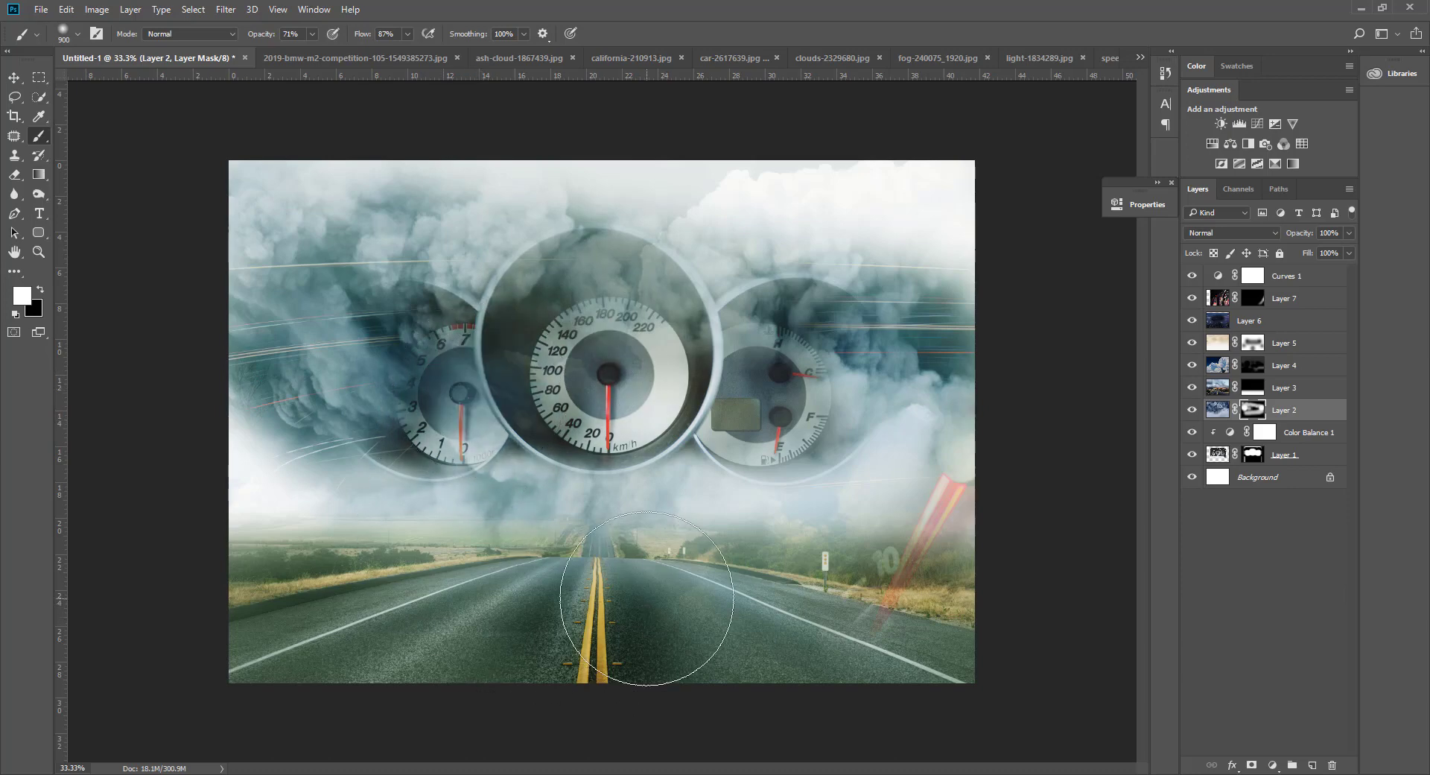
{"action": "left_click_drag", "start_coordinate": [511, 510], "coordinate": [583, 584]}
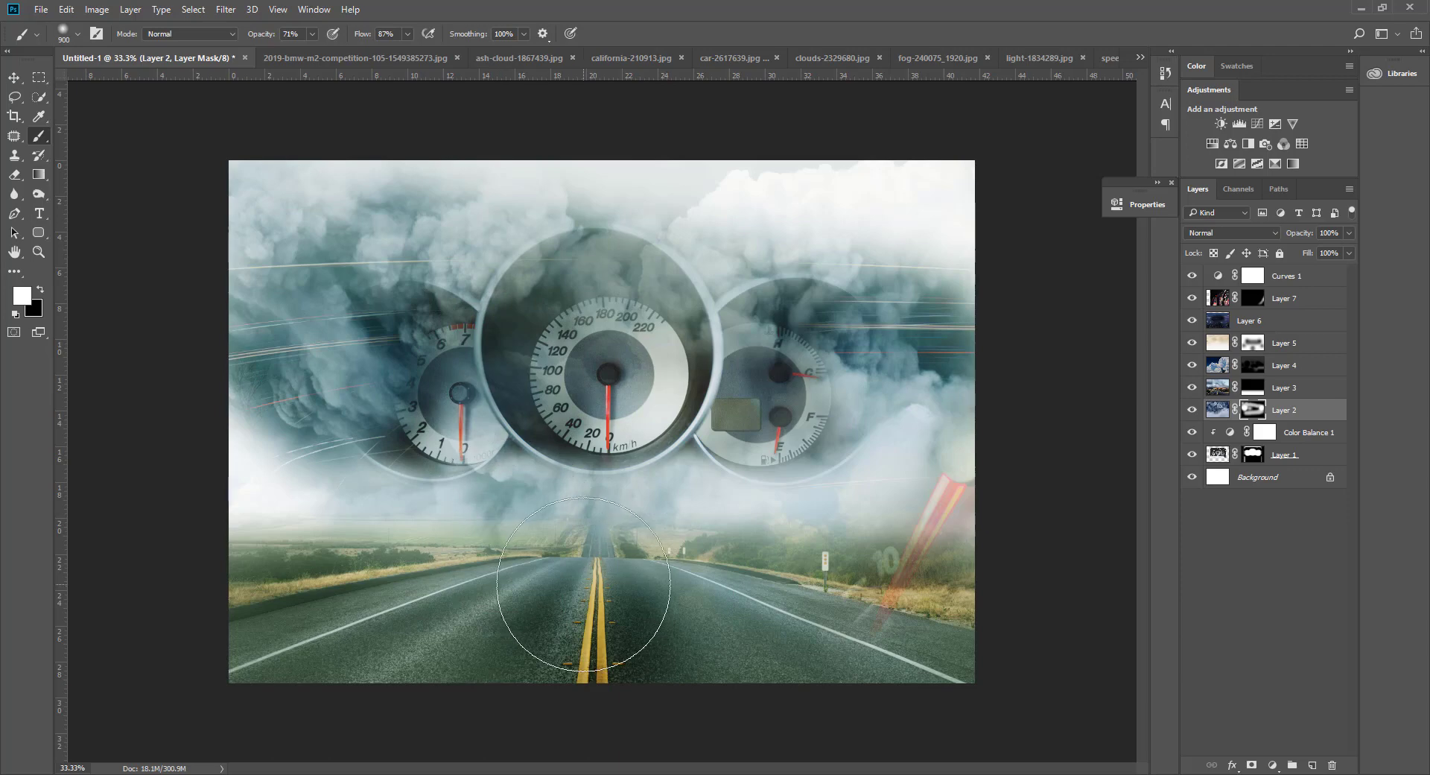
{"action": "left_click", "coordinate": [507, 391]}
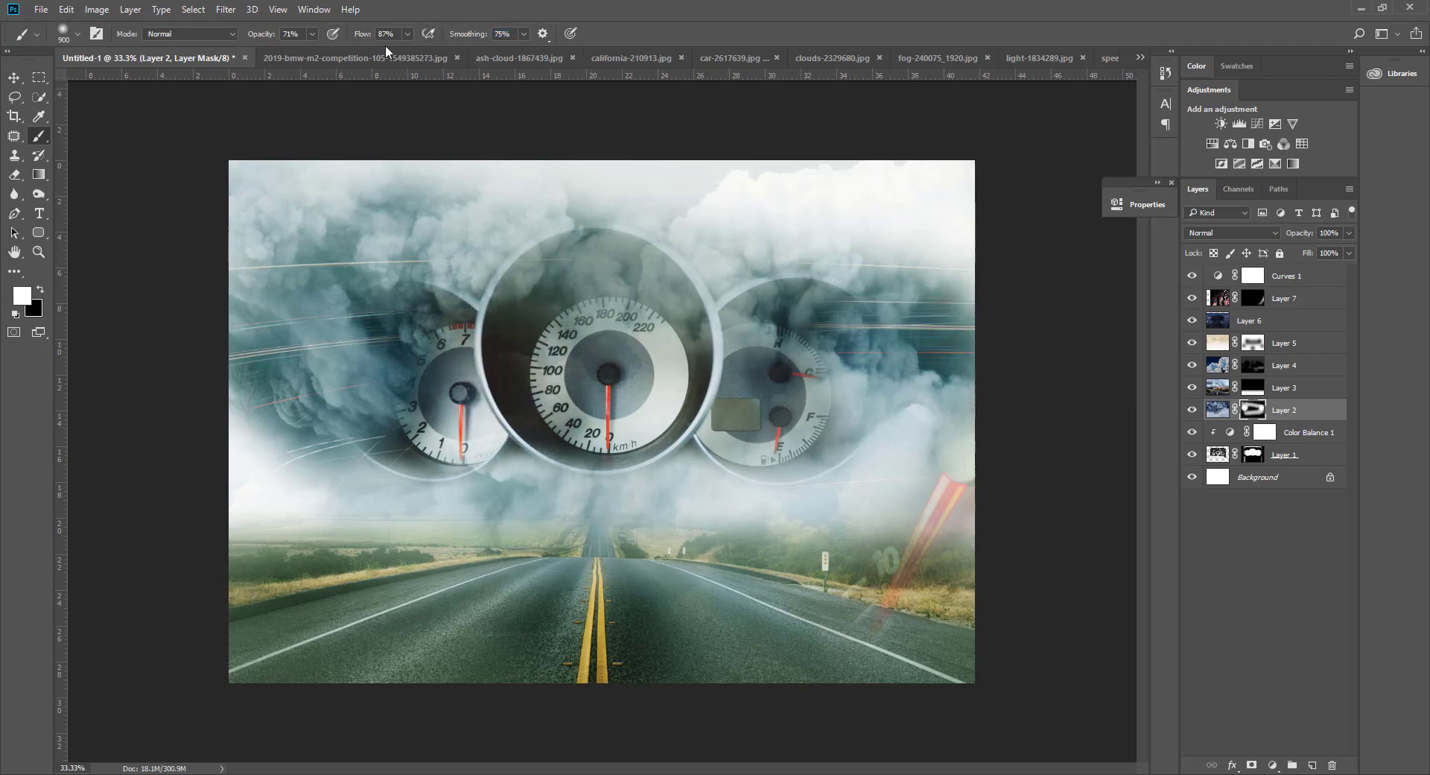
{"action": "left_click", "coordinate": [500, 356]}
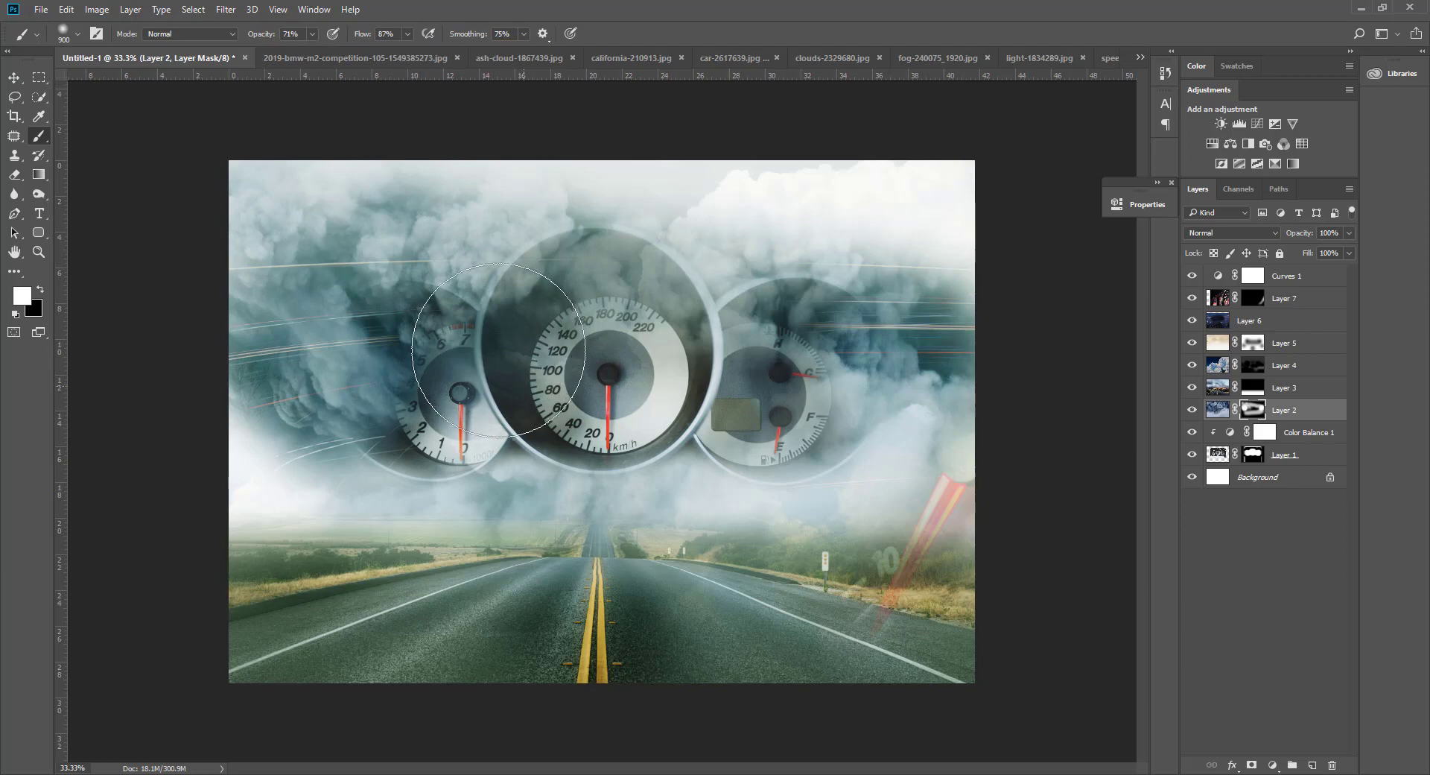
{"action": "left_click", "coordinate": [15, 78]}
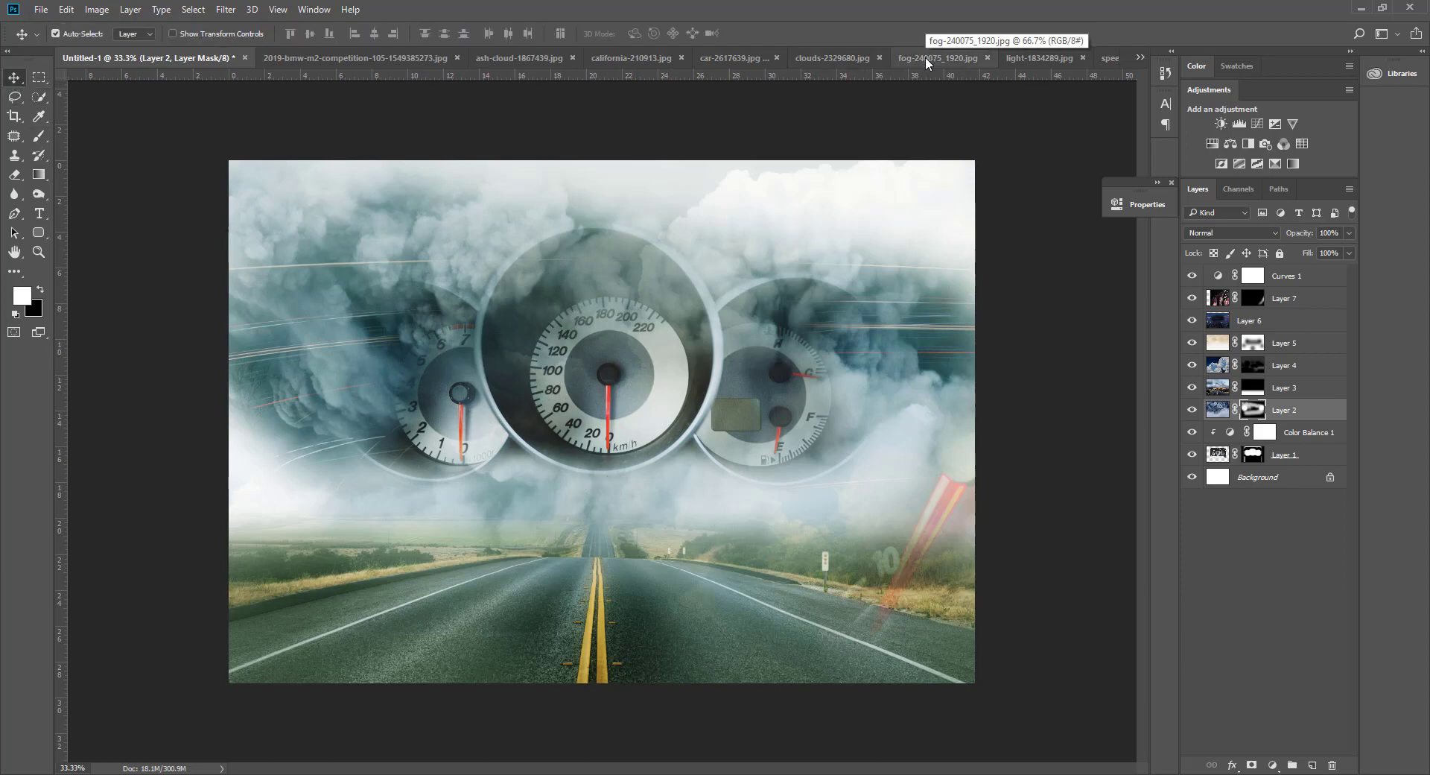
Add the BMW M2 photo as Layer 8 below Curves 1, positioned to show its puddle reflection.
{"action": "left_click", "coordinate": [393, 57]}
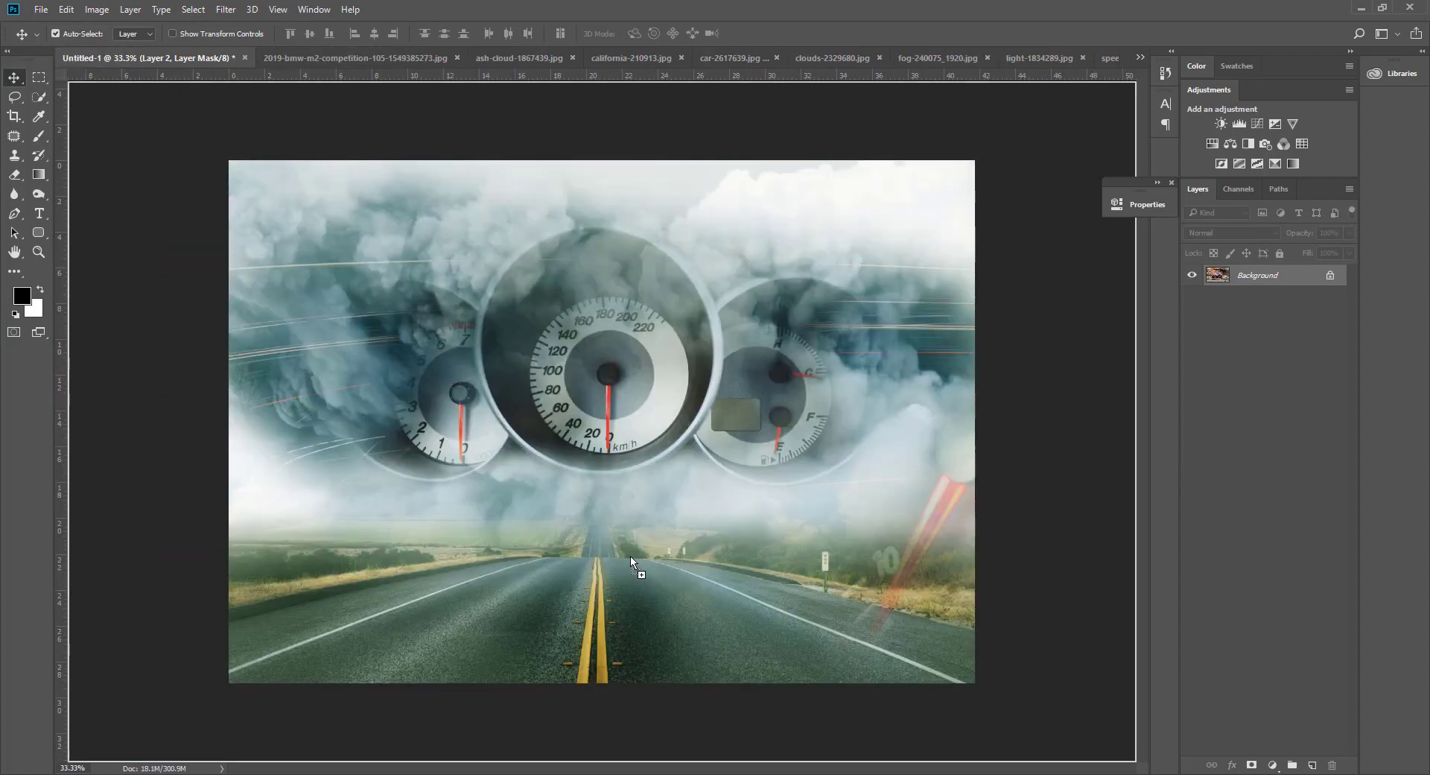
{"action": "left_click_drag", "start_coordinate": [427, 351], "coordinate": [762, 583]}
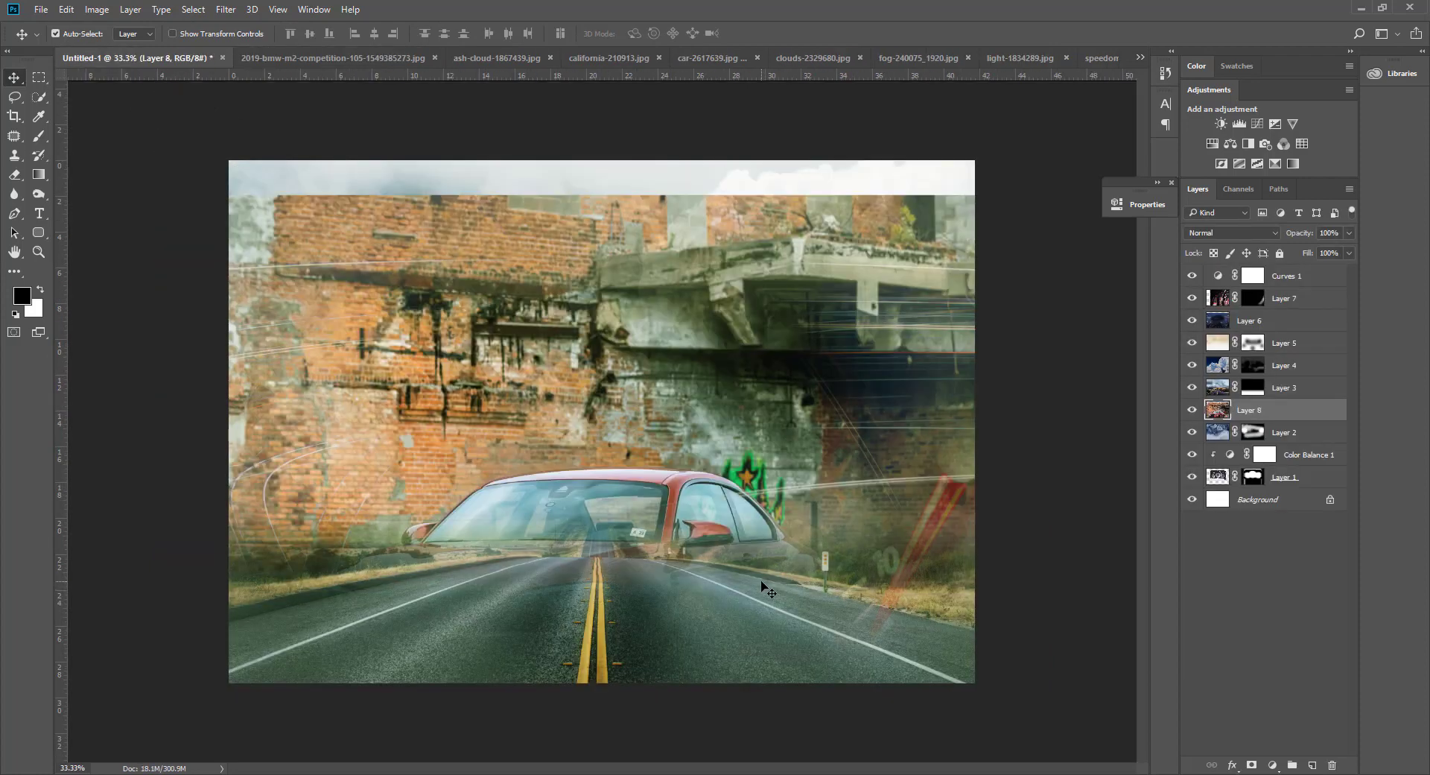
{"action": "left_click_drag", "start_coordinate": [1303, 416], "coordinate": [1294, 289]}
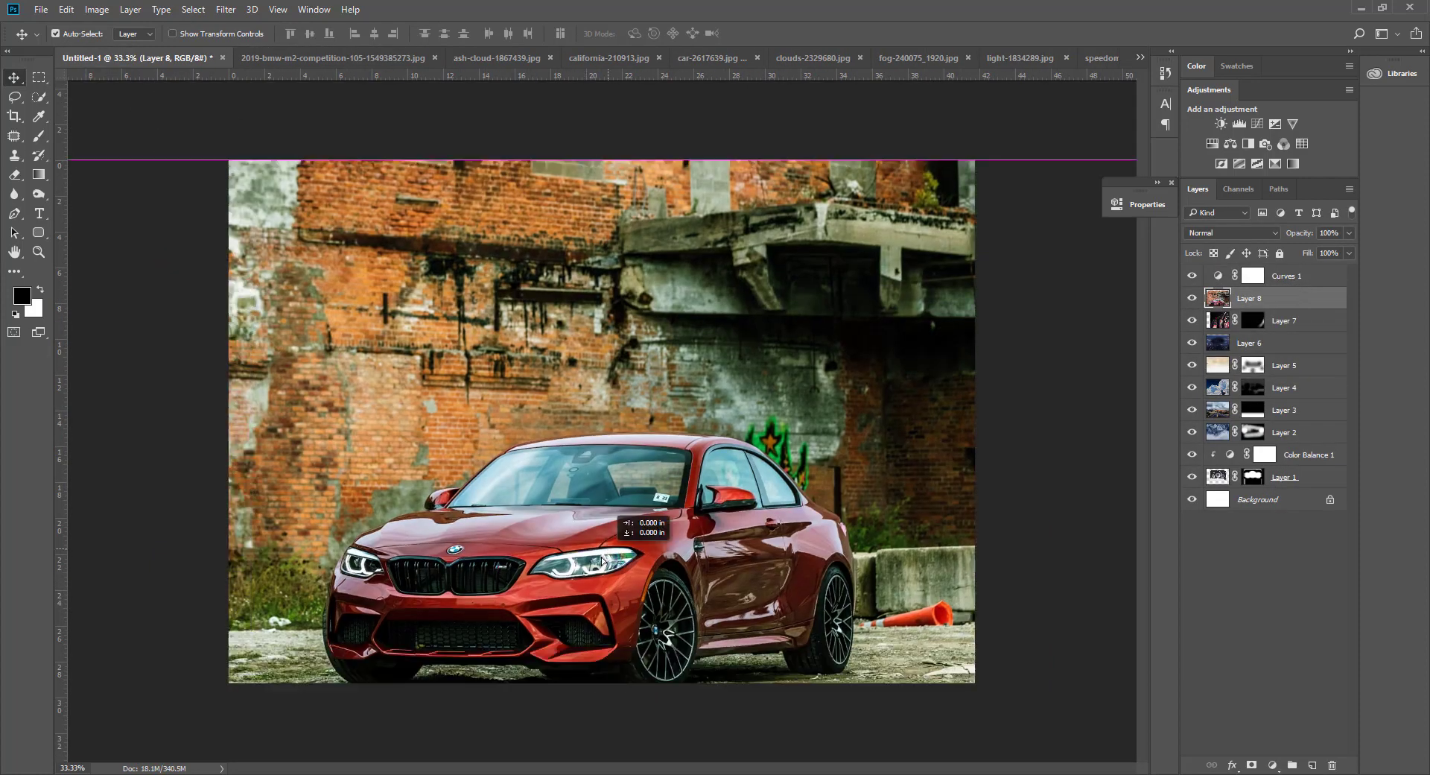
{"action": "left_click_drag", "start_coordinate": [602, 560], "coordinate": [678, 447]}
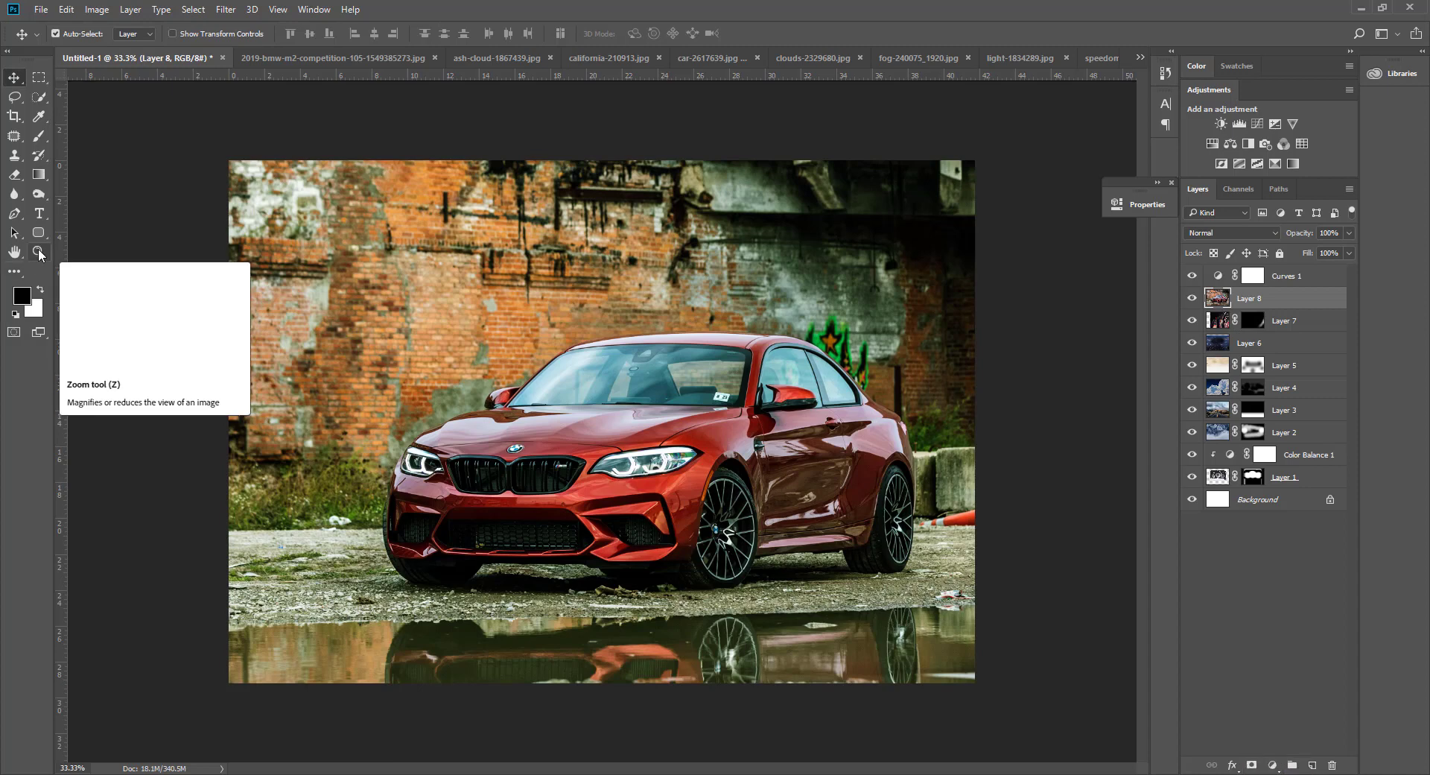
{"action": "left_click", "coordinate": [38, 174]}
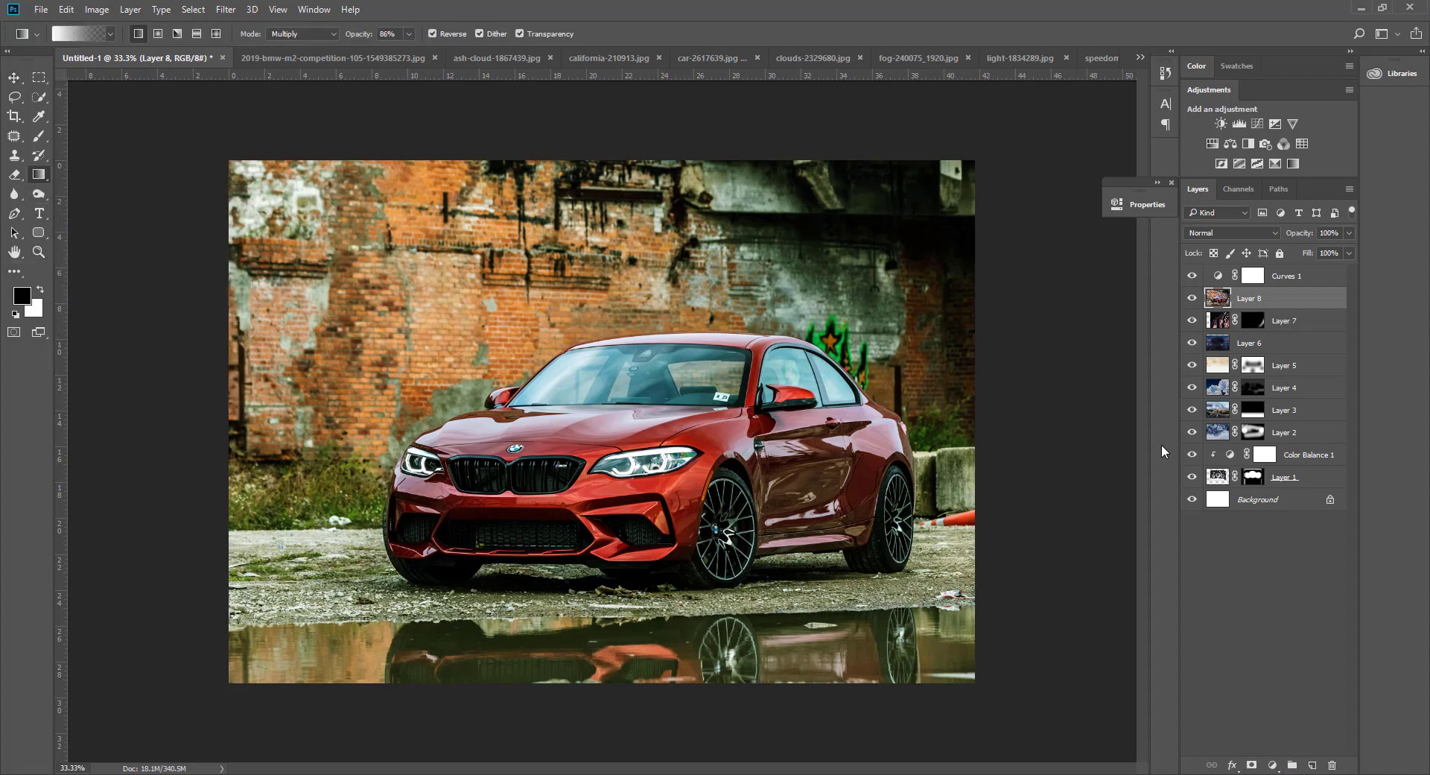
Mask Layer 8 with Reverse unchecked, fading the top of the car photo into clouds.
{"action": "left_click", "coordinate": [1252, 765]}
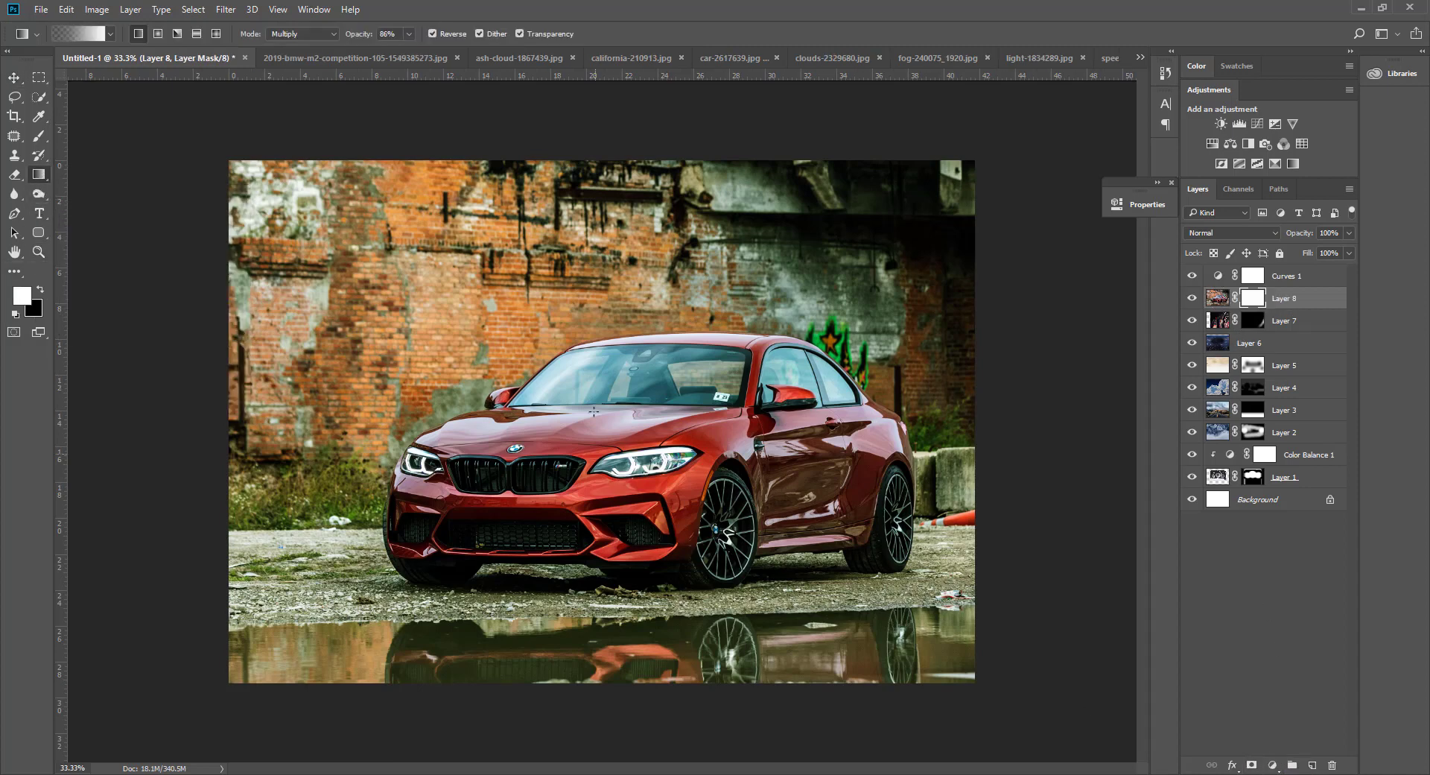
{"action": "left_click_drag", "start_coordinate": [680, 300], "coordinate": [687, 260]}
{"action": "key", "text": "ctrl+z"}
{"action": "left_click", "coordinate": [432, 33]}
{"action": "left_click_drag", "start_coordinate": [615, 186], "coordinate": [615, 368]}
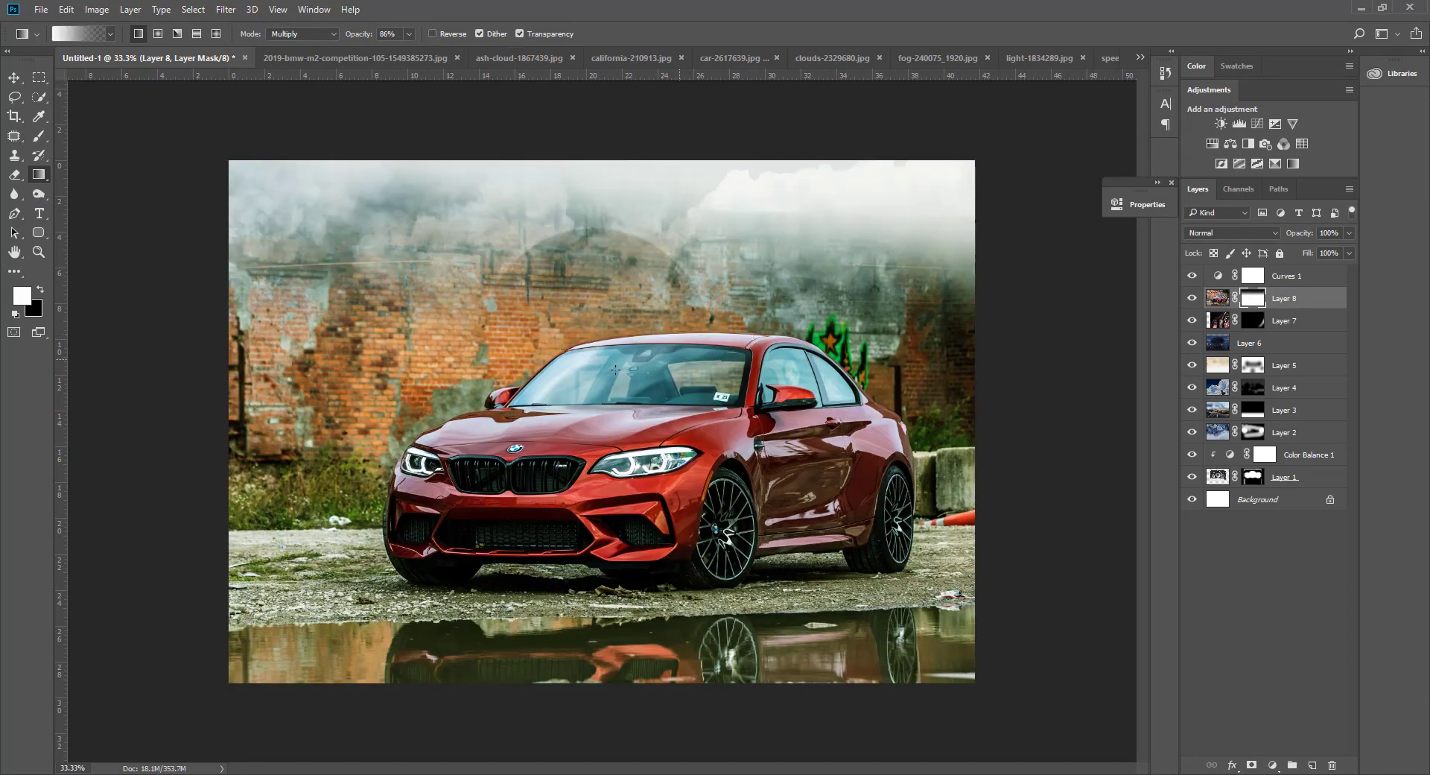
Add gradient fog on the left and right sides and let road lines show through the reflection.
{"action": "left_click_drag", "start_coordinate": [462, 441], "coordinate": [388, 450]}
{"action": "mouse_move", "coordinate": [484, 422]}
{"action": "left_mouse_down"}
{"action": "mouse_move", "coordinate": [496, 338]}
{"action": "mouse_move", "coordinate": [792, 377]}
{"action": "left_mouse_up"}
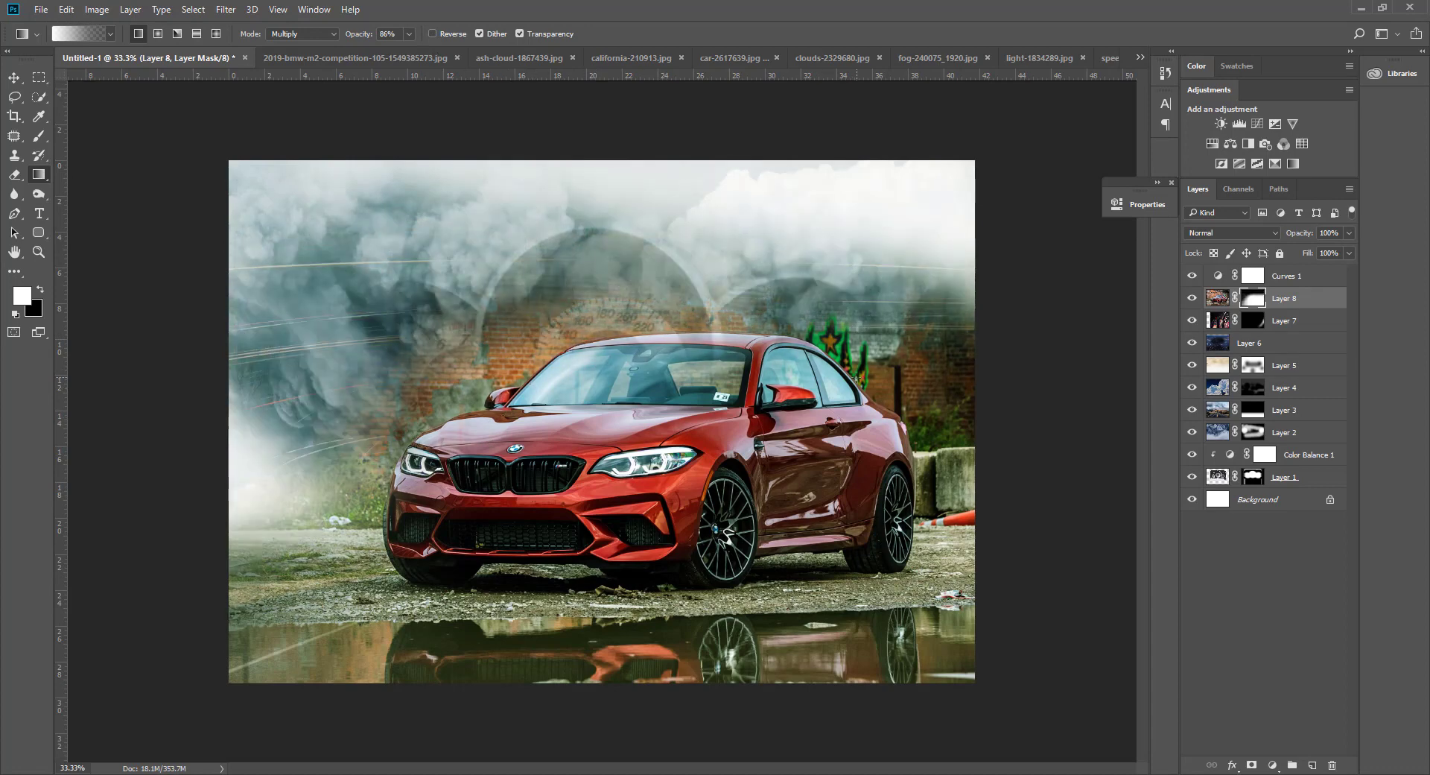
{"action": "left_click_drag", "start_coordinate": [972, 238], "coordinate": [886, 313]}
{"action": "left_click_drag", "start_coordinate": [976, 417], "coordinate": [901, 428]}
{"action": "left_click_drag", "start_coordinate": [1120, 477], "coordinate": [876, 478]}
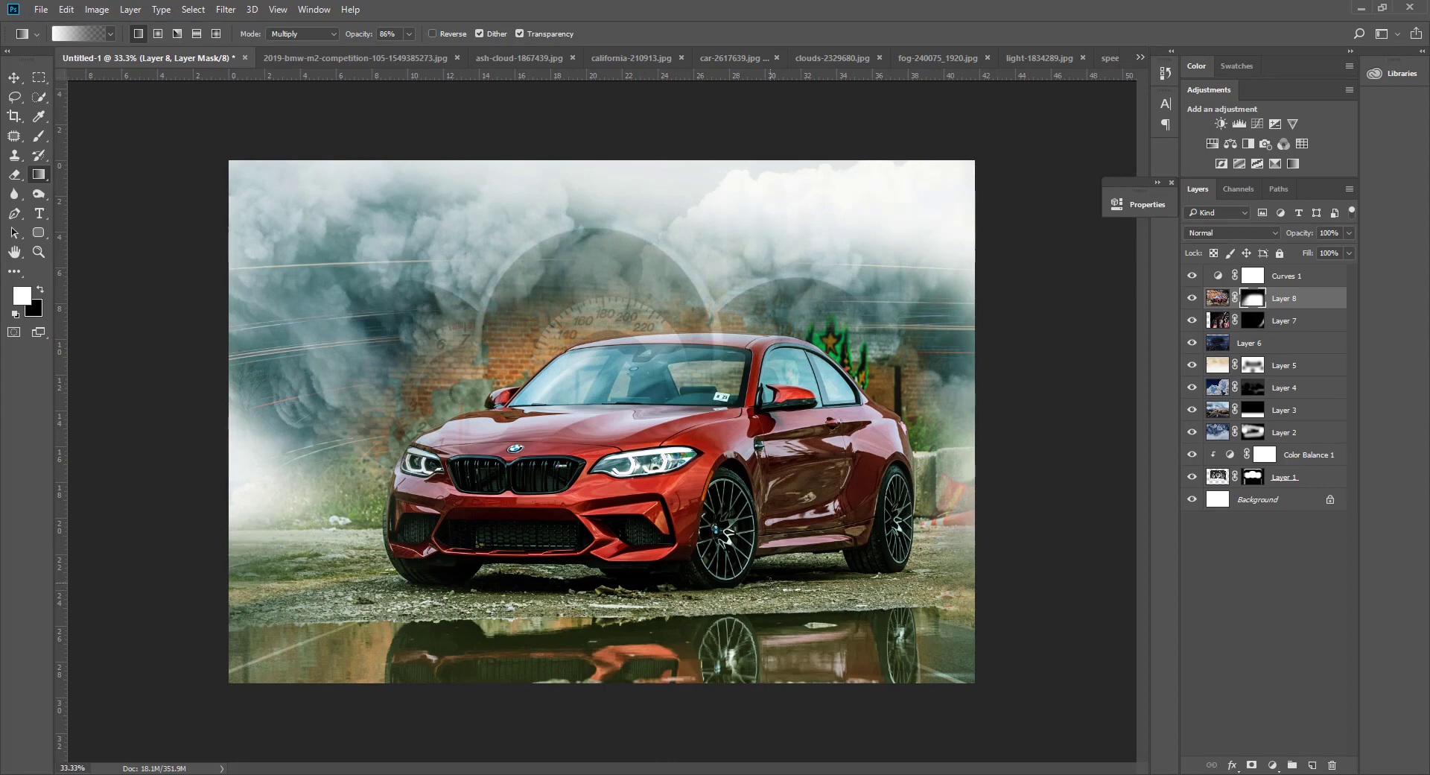
{"action": "left_click_drag", "start_coordinate": [763, 632], "coordinate": [787, 705]}
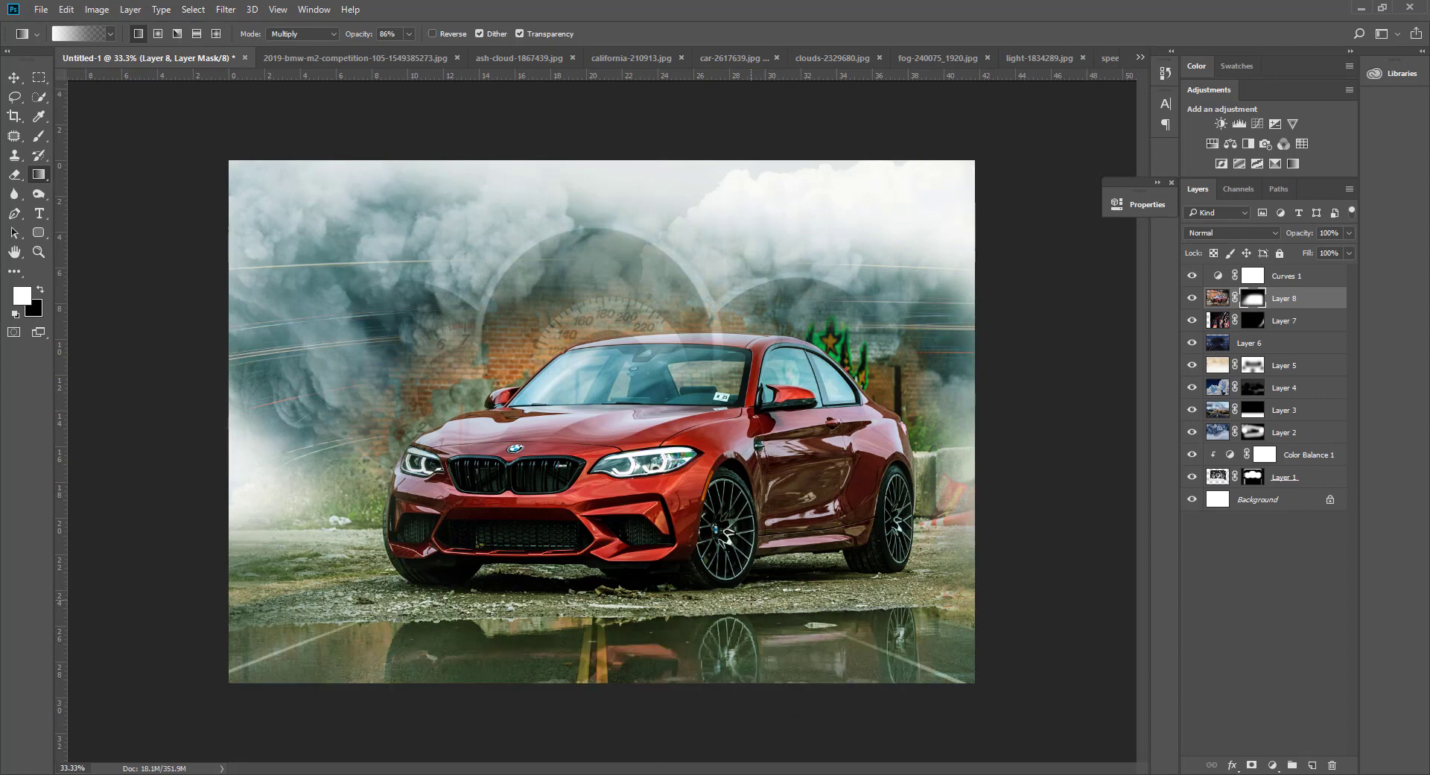
{"action": "key", "text": "ctrl+t"}
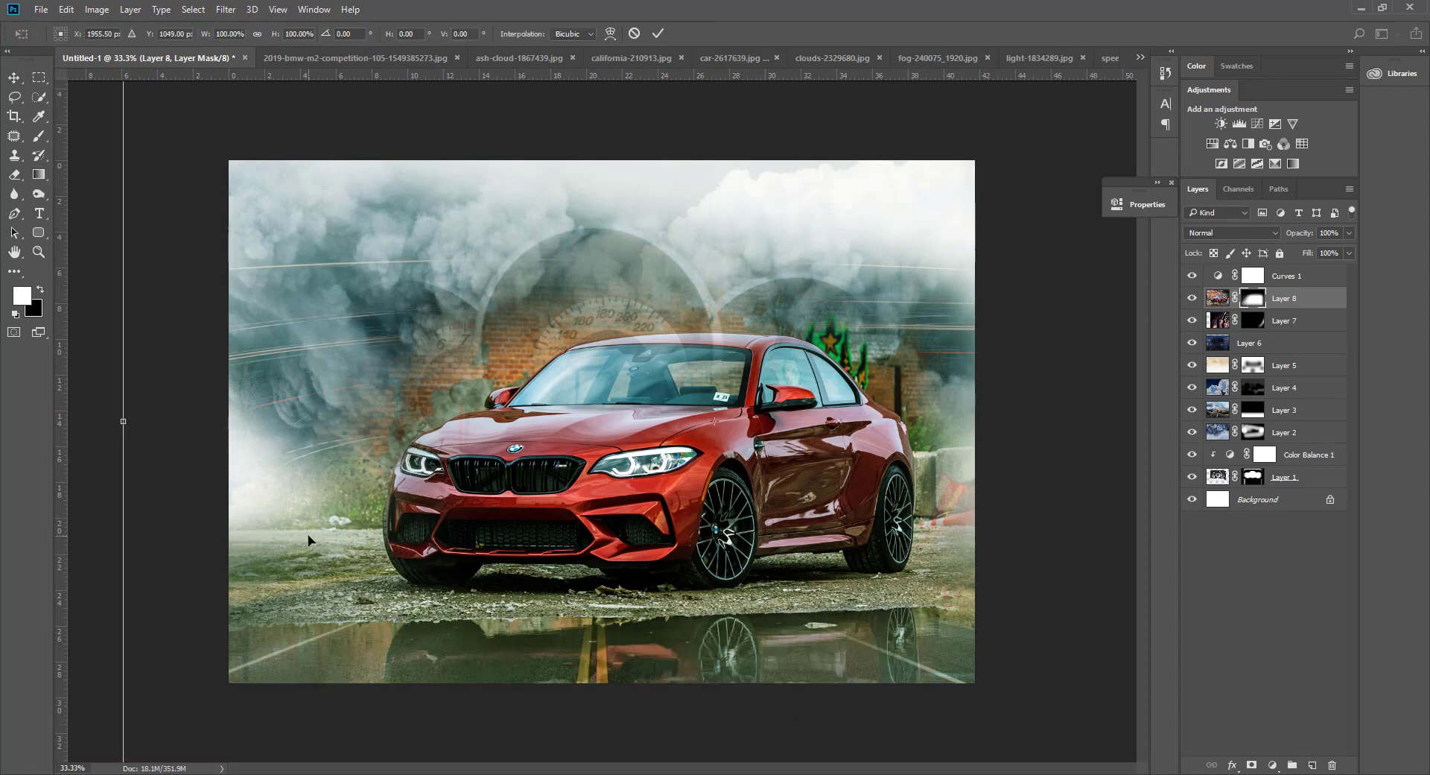
Shrink the car layer to about half size and move it onto the road's centre.
{"action": "key", "text": "ctrl+minus"}
{"action": "key", "text": "ctrl+minus"}
{"action": "key", "text": "ctrl+minus"}
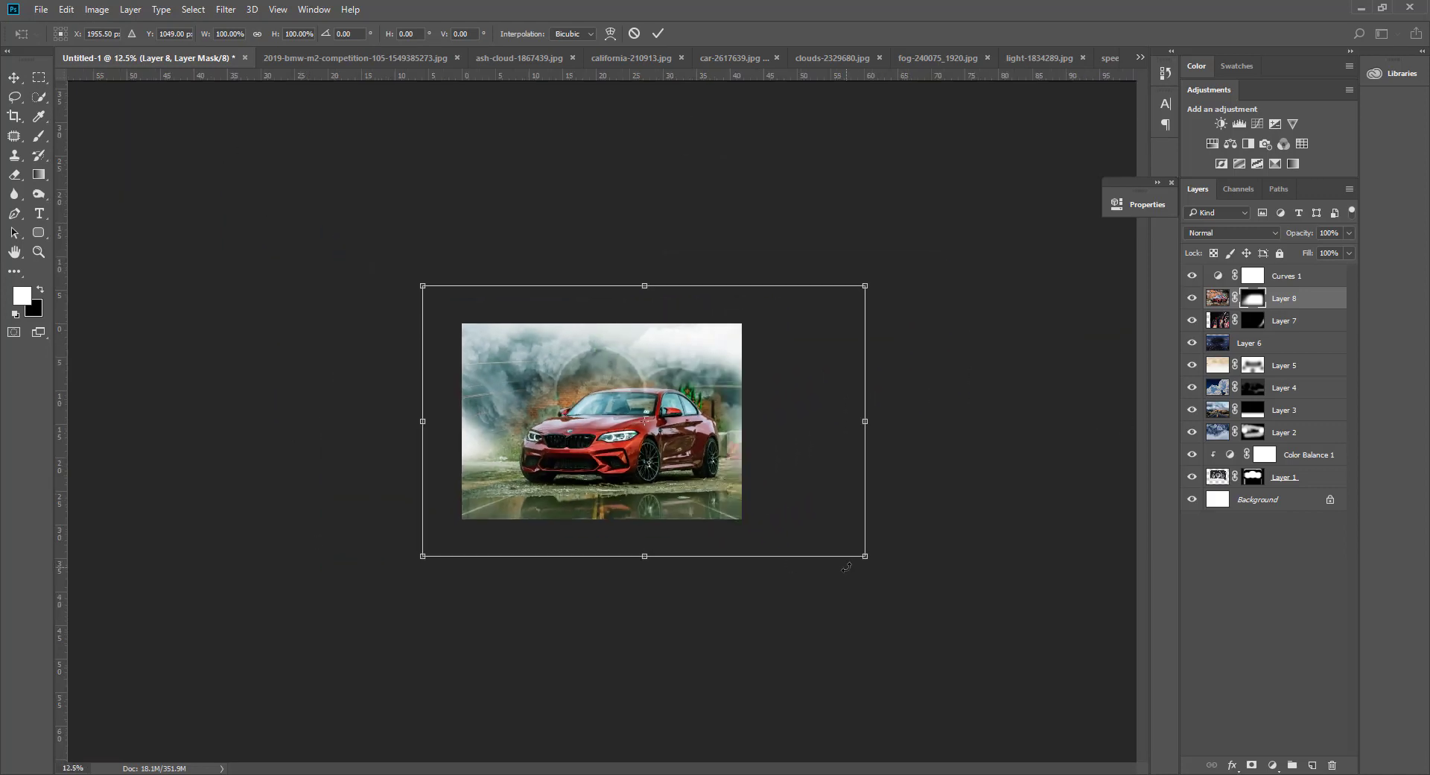
{"action": "left_click_drag", "start_coordinate": [864, 555], "coordinate": [757, 490]}
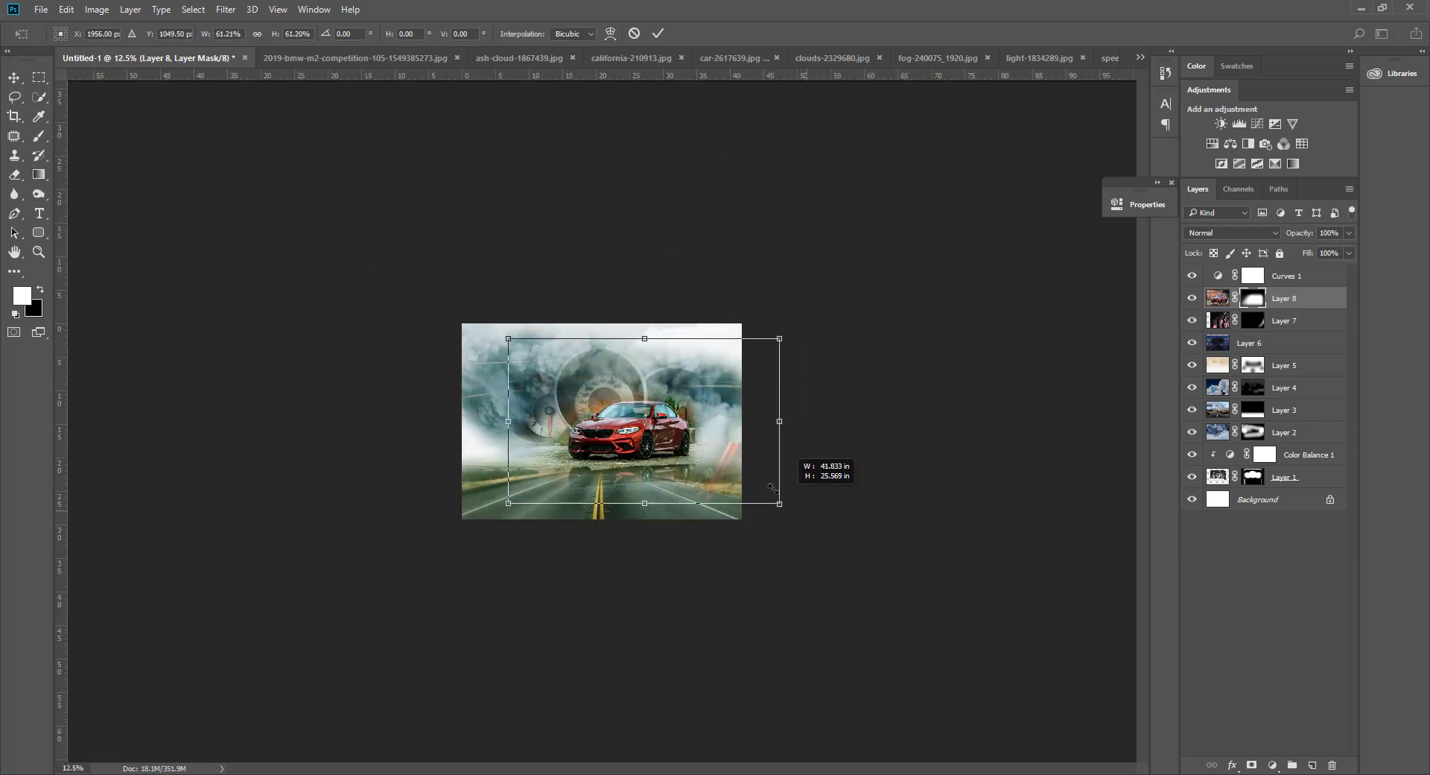
{"action": "left_click_drag", "start_coordinate": [634, 426], "coordinate": [634, 433]}
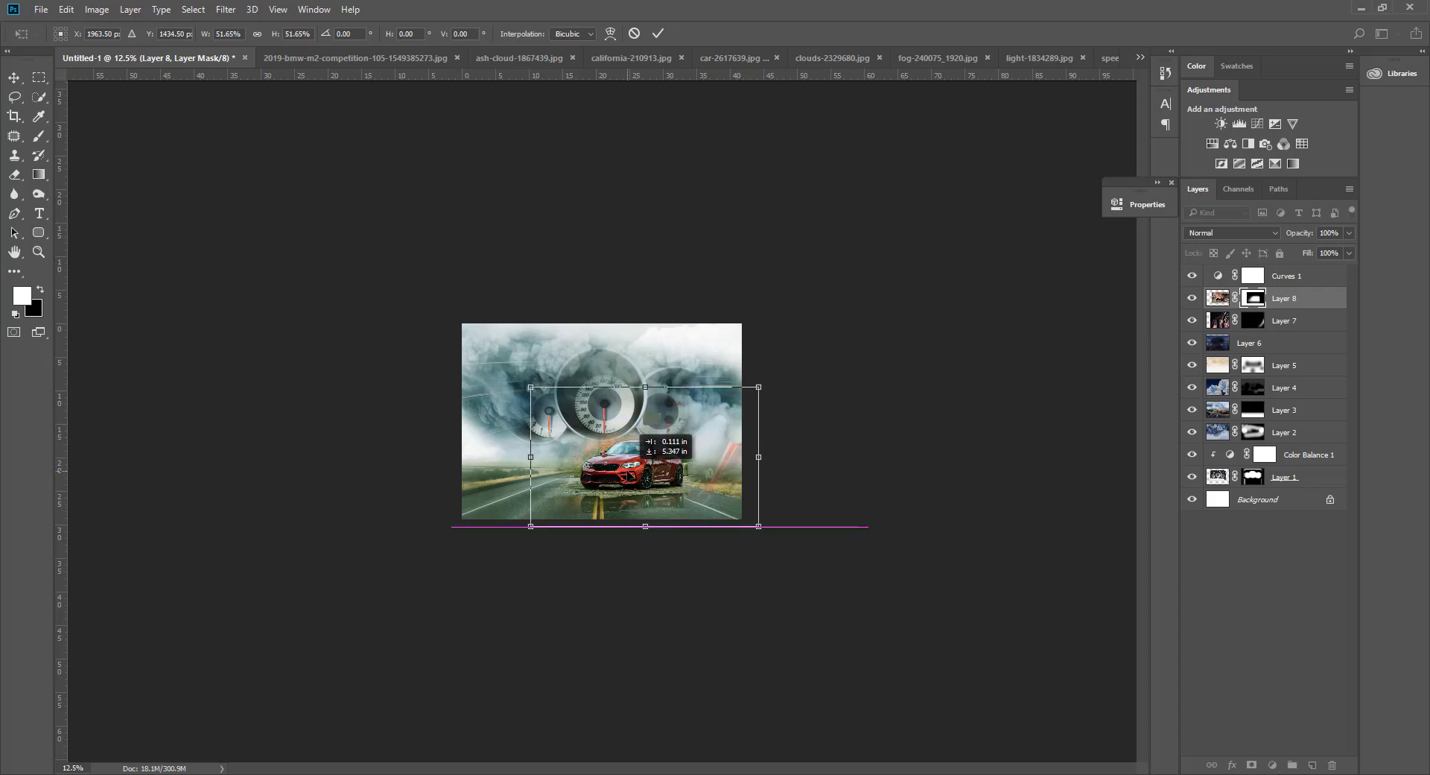
{"action": "key", "text": "Return"}
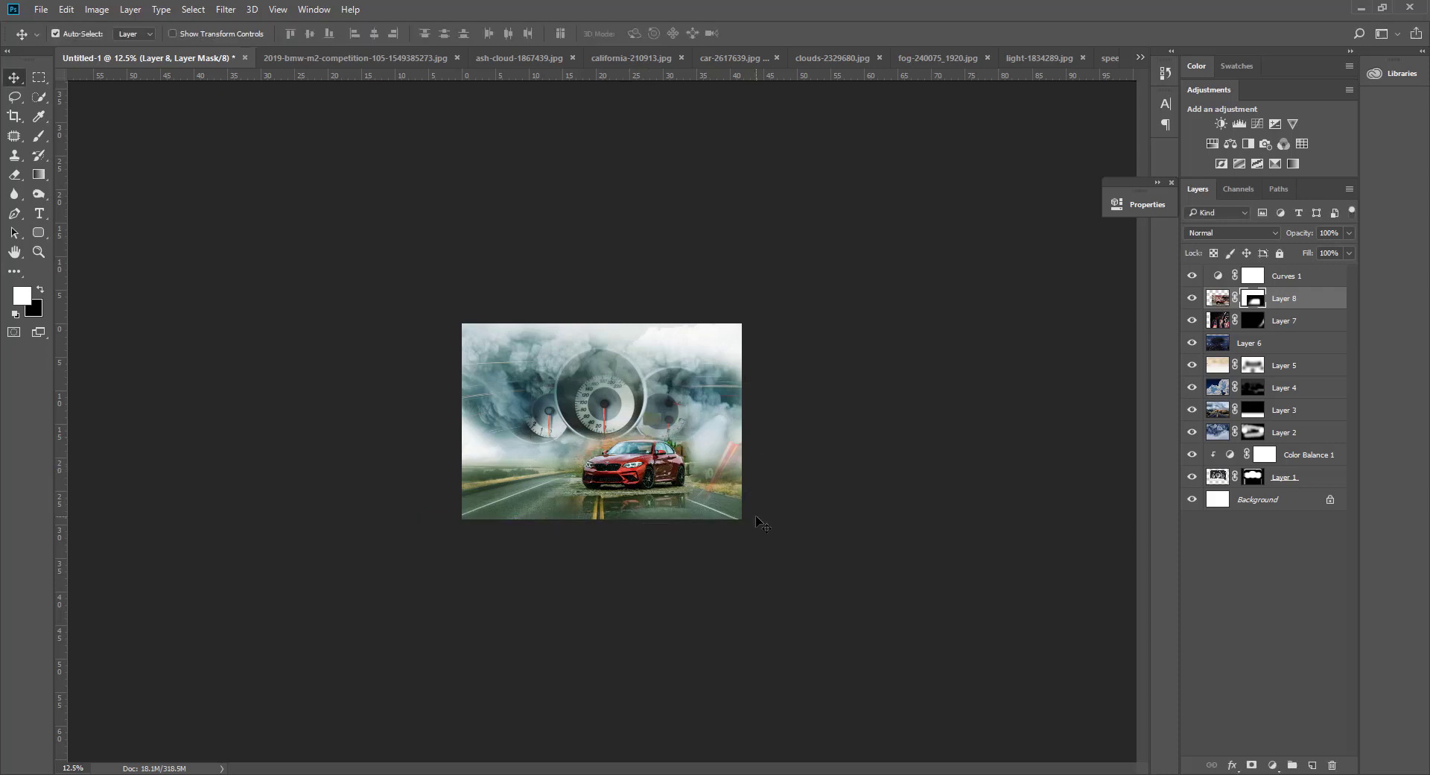
Zoom in on the car and pan so the gauges and car fill the window.
{"action": "key", "text": "z"}
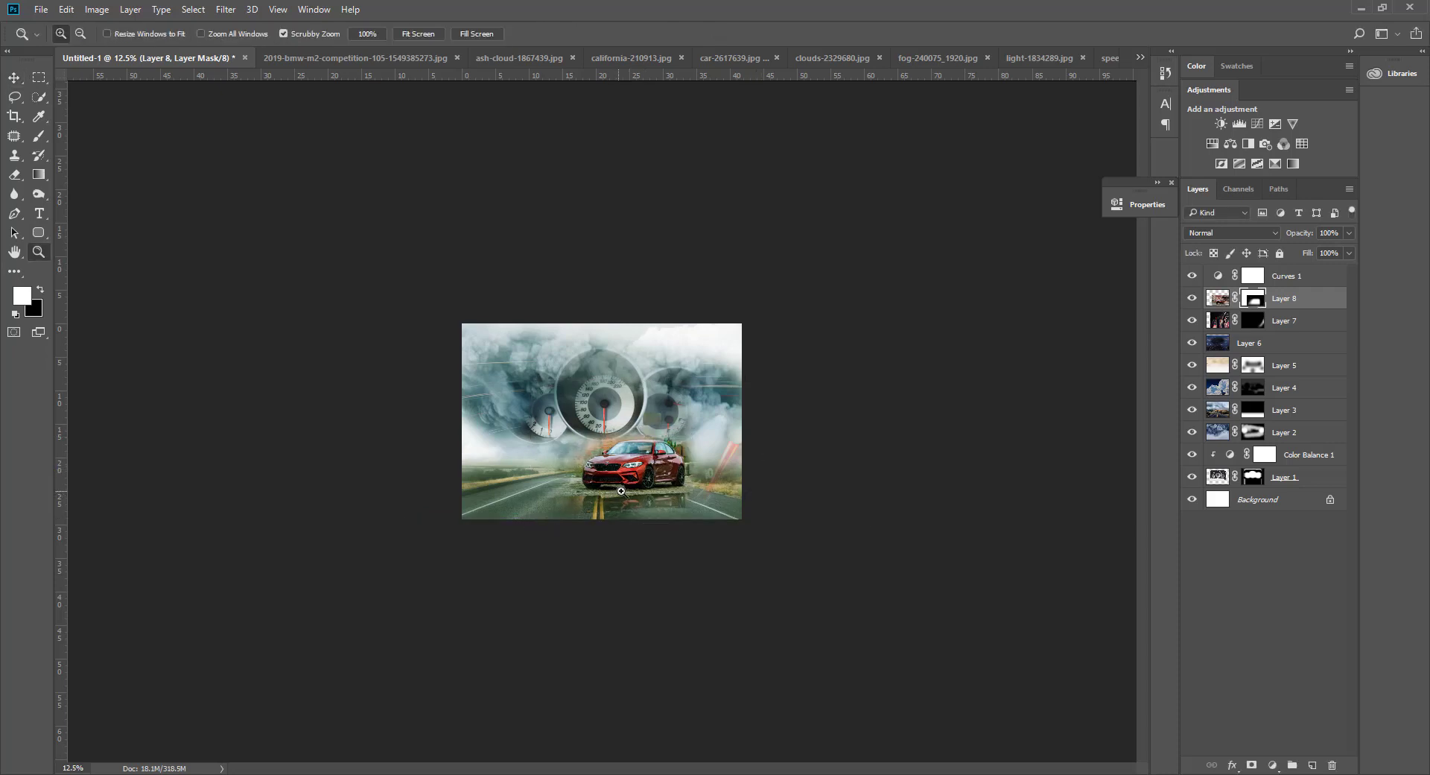
{"action": "mouse_move", "coordinate": [622, 496]}
{"action": "left_mouse_down"}
{"action": "mouse_move", "coordinate": [666, 528]}
{"action": "mouse_move", "coordinate": [729, 515]}
{"action": "left_mouse_up"}
{"action": "key", "text": "v"}
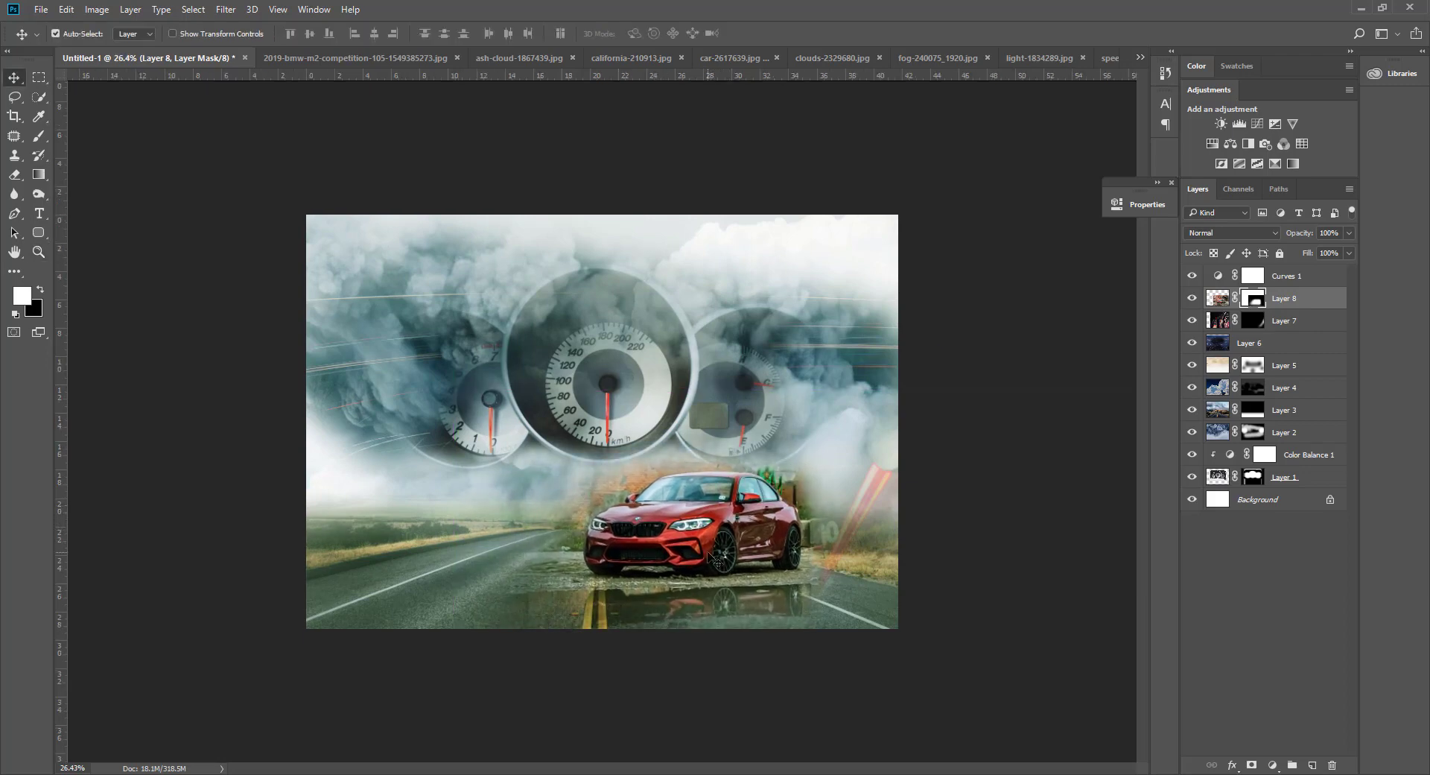
{"action": "key", "text": "ctrl+plus"}
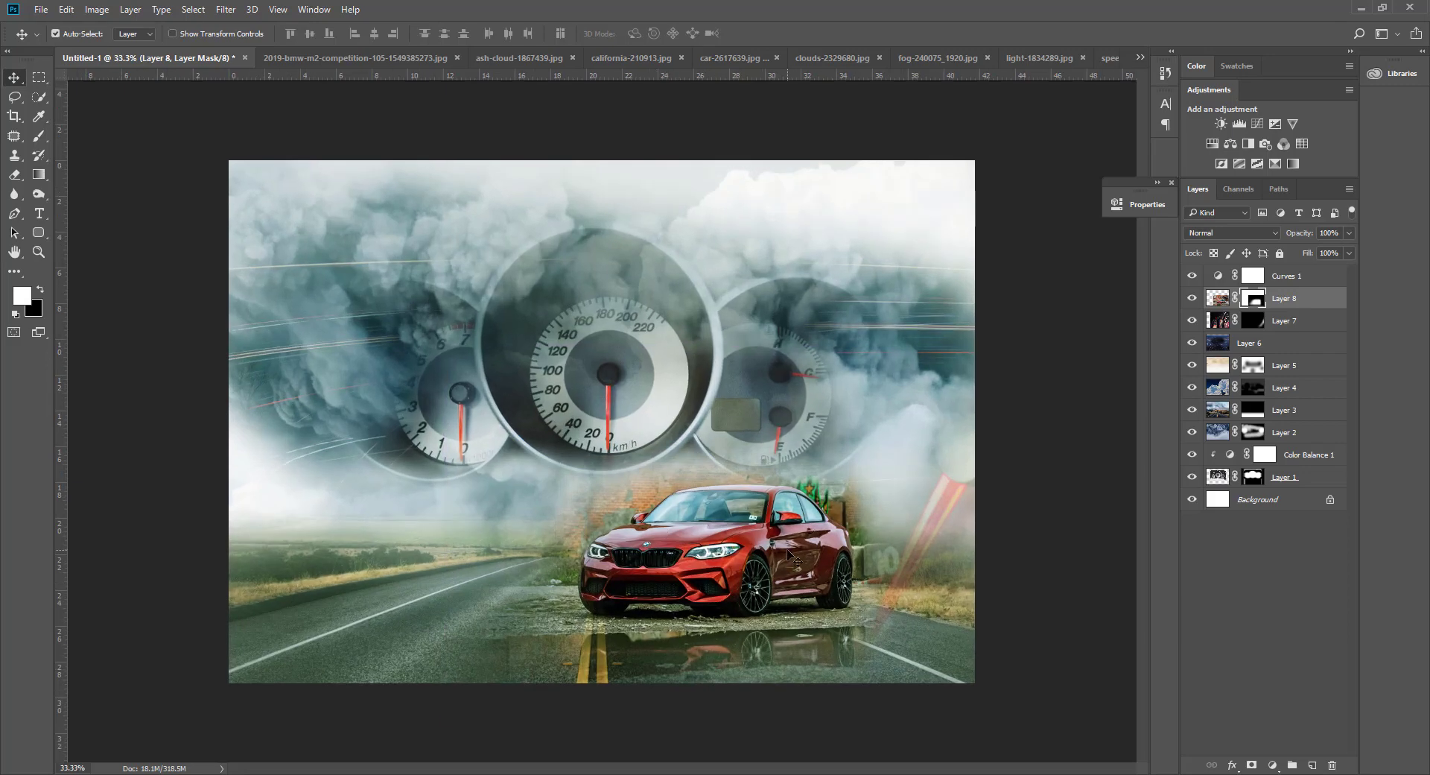
{"action": "key", "text": "ctrl+plus"}
{"action": "left_click_drag", "start_coordinate": [834, 585], "coordinate": [641, 489]}
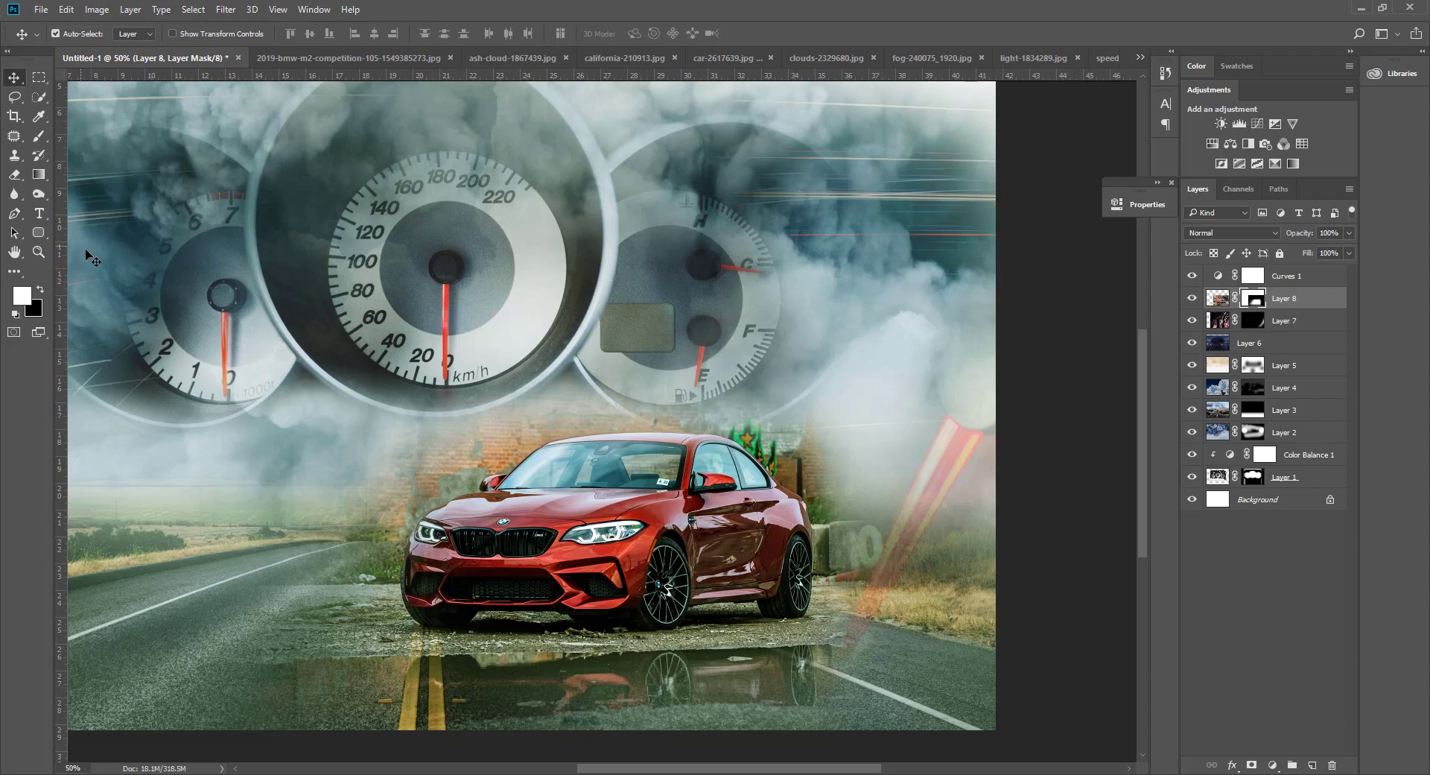
With a smaller black brush, thin fog under the right gauge, speedometer rim and road left of the car.
{"action": "left_click", "coordinate": [39, 136]}
{"action": "key", "text": "x"}
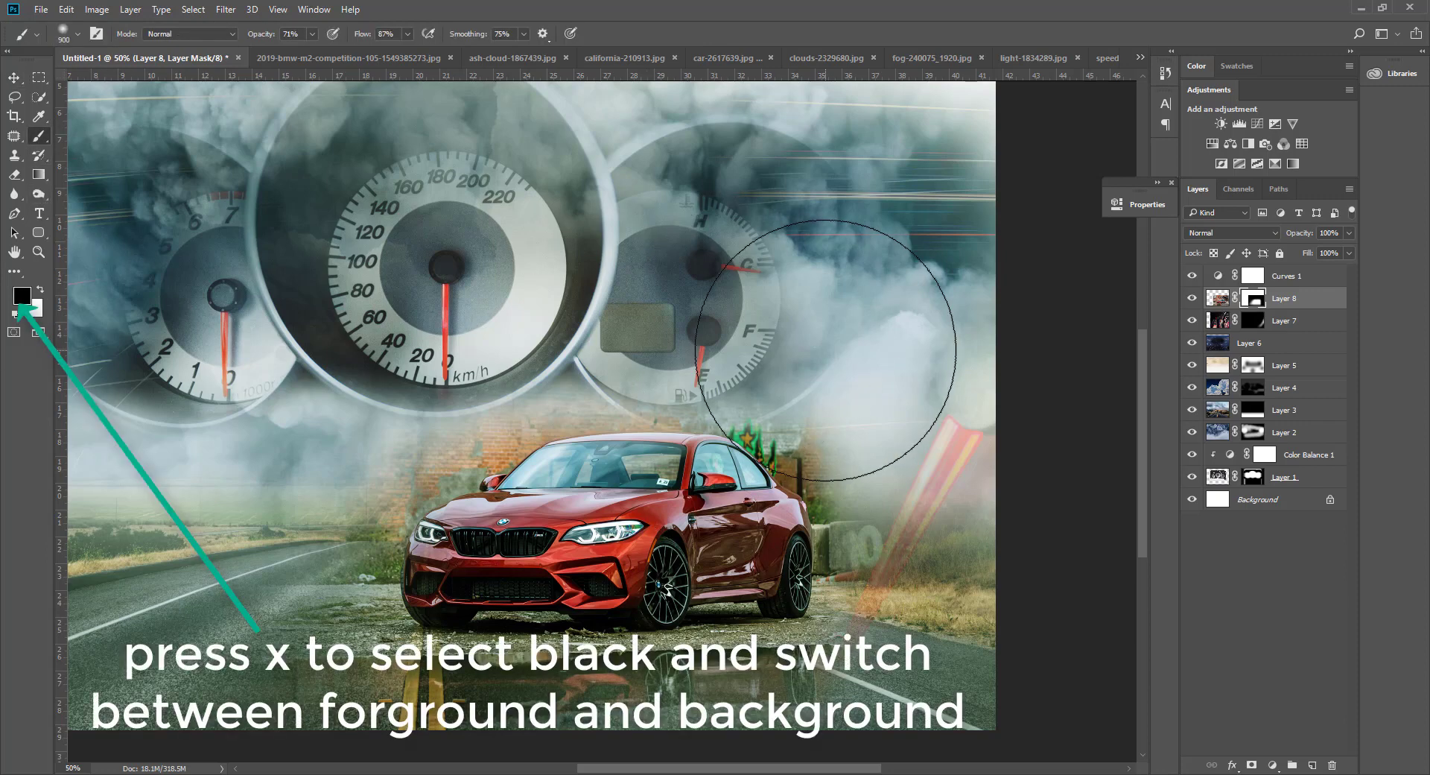
{"action": "key", "text": "bracketleft"}
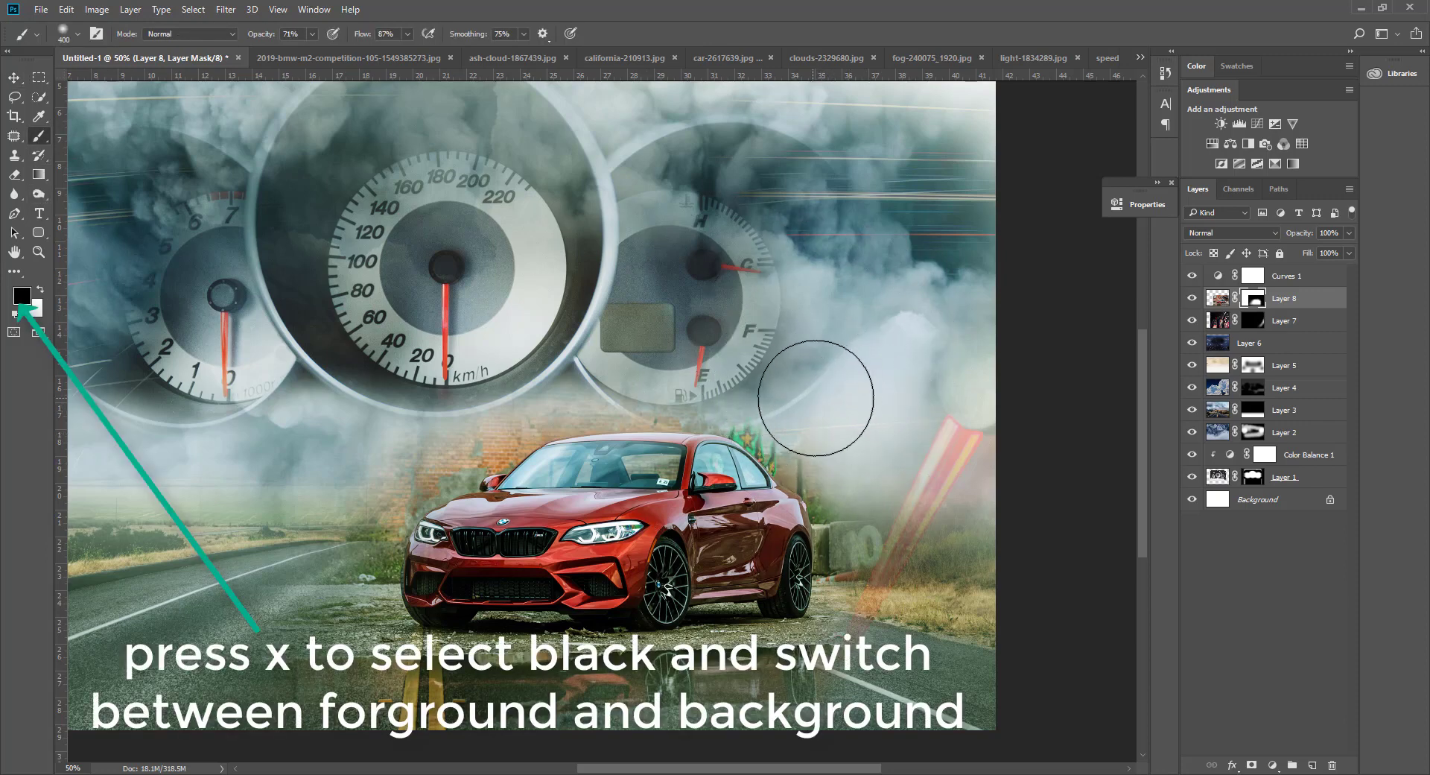
{"action": "key", "text": "bracketleft"}
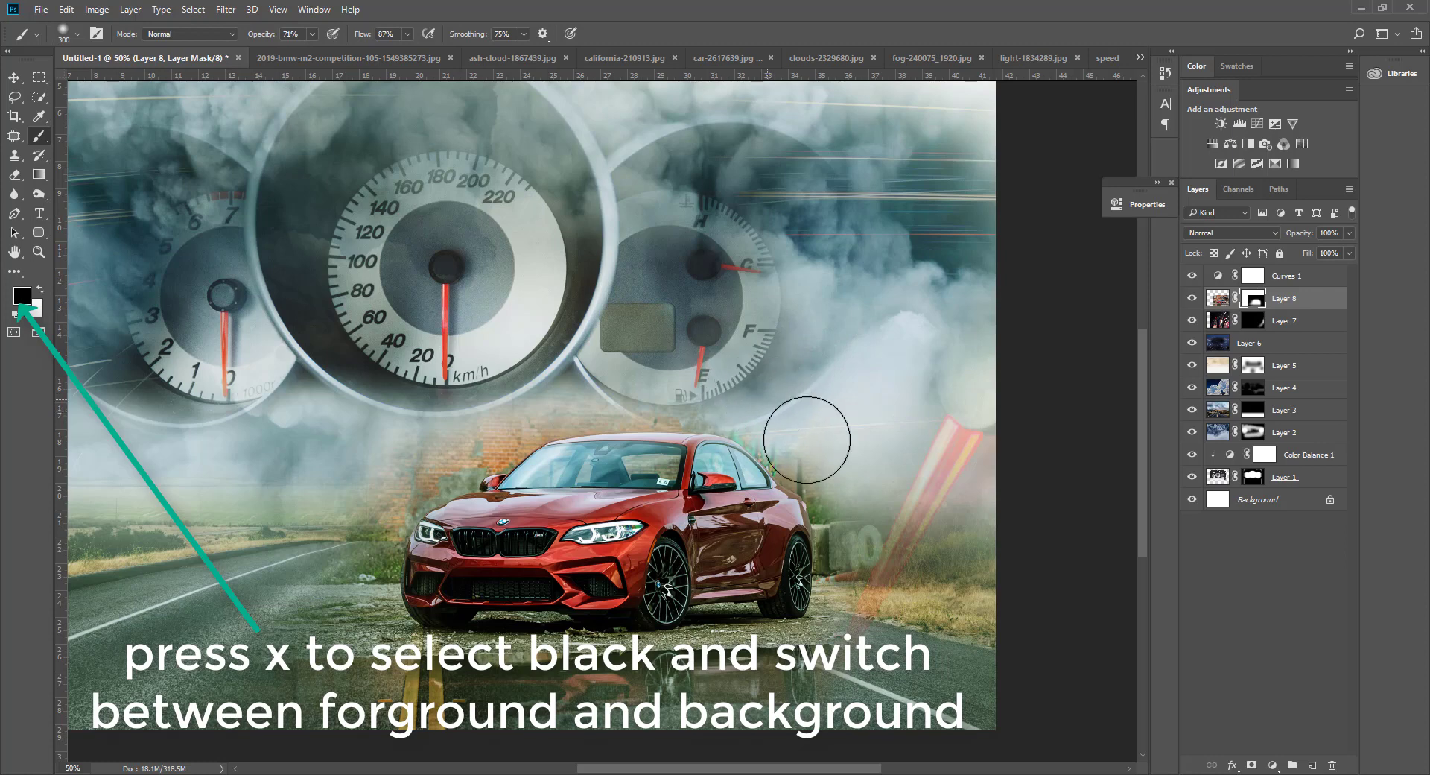
{"action": "mouse_move", "coordinate": [808, 434]}
{"action": "left_mouse_down"}
{"action": "mouse_move", "coordinate": [535, 385]}
{"action": "mouse_move", "coordinate": [766, 377]}
{"action": "mouse_move", "coordinate": [377, 454]}
{"action": "mouse_move", "coordinate": [543, 383]}
{"action": "mouse_move", "coordinate": [345, 501]}
{"action": "left_mouse_up"}
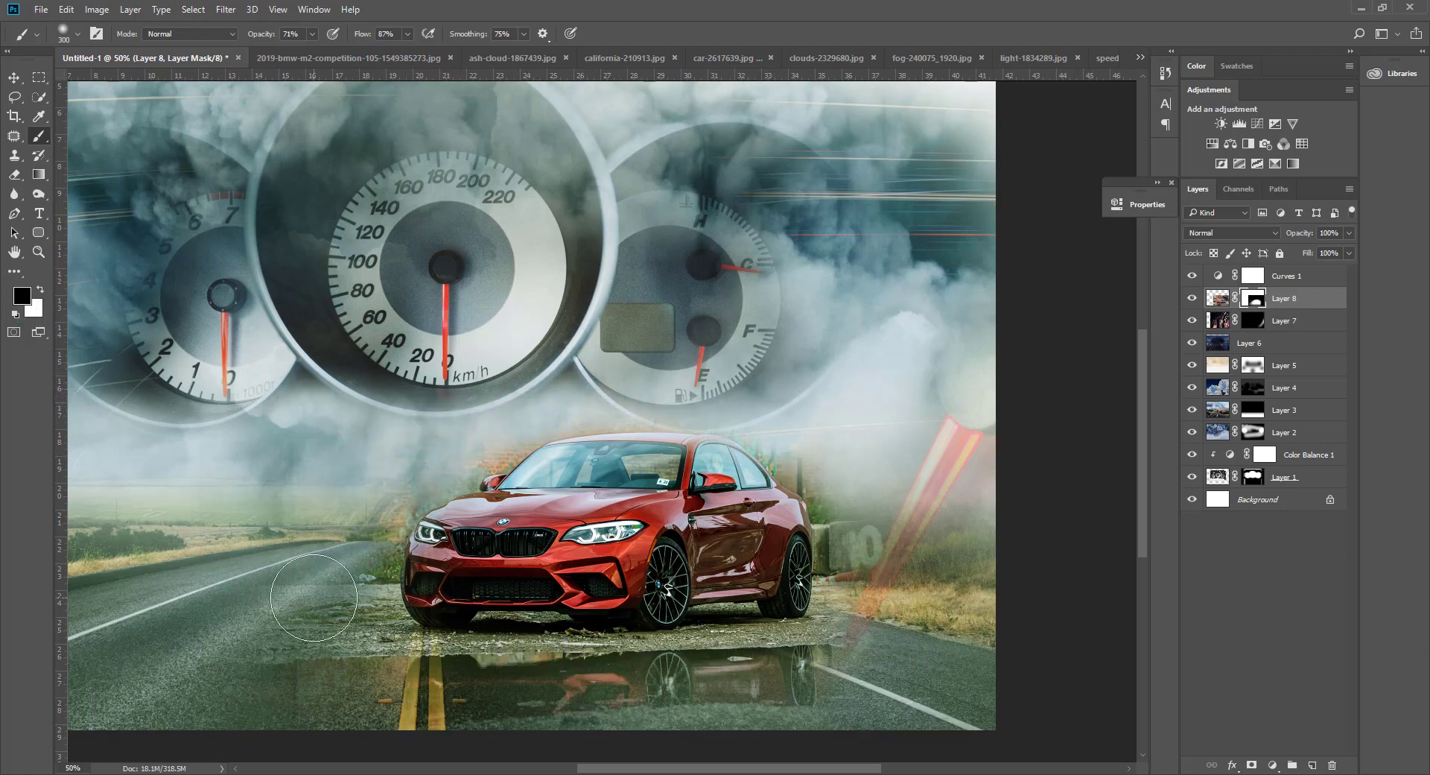
{"action": "mouse_move", "coordinate": [917, 568]}
{"action": "left_mouse_down"}
{"action": "mouse_move", "coordinate": [826, 633]}
{"action": "mouse_move", "coordinate": [846, 639]}
{"action": "mouse_move", "coordinate": [900, 585]}
{"action": "mouse_move", "coordinate": [878, 506]}
{"action": "mouse_move", "coordinate": [798, 437]}
{"action": "left_mouse_up"}
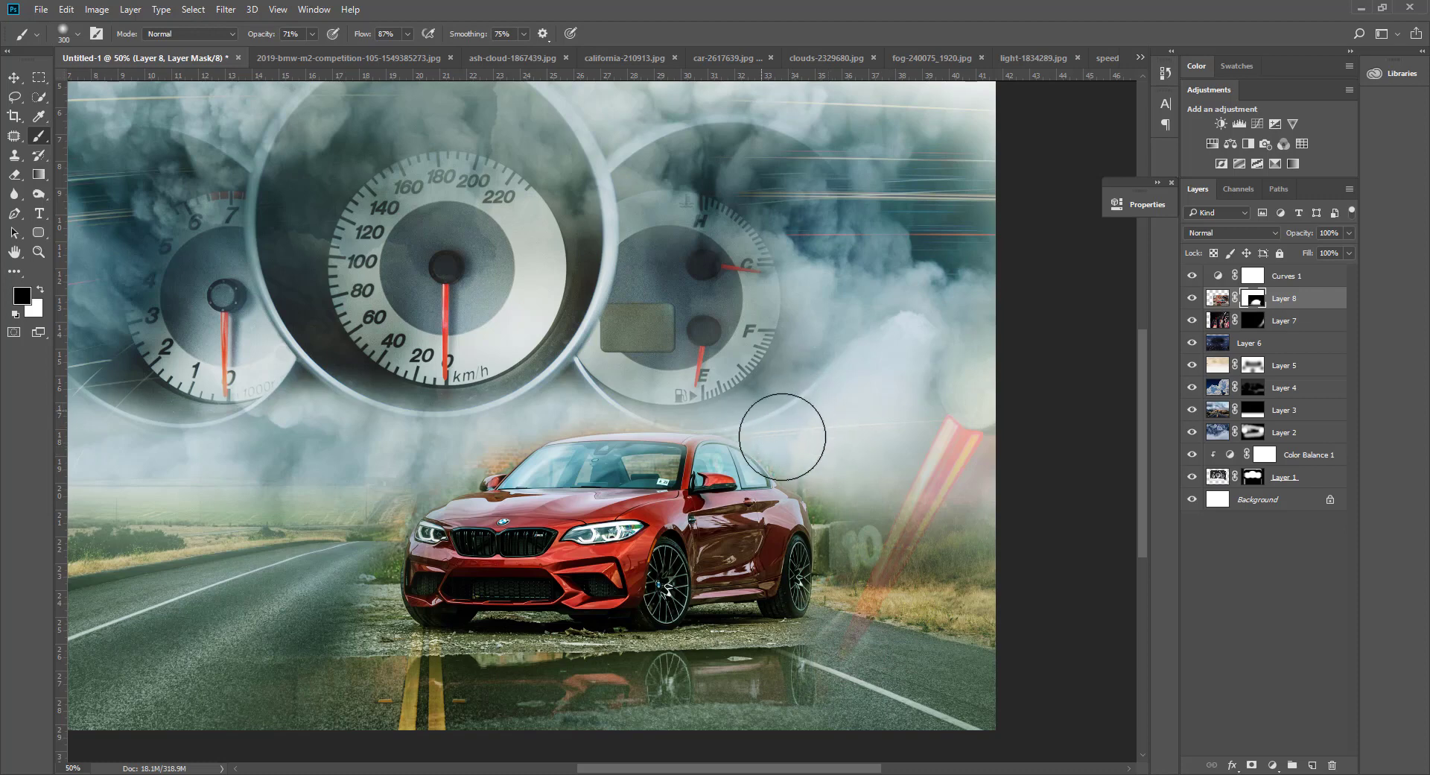
{"action": "key", "text": "ctrl+plus"}
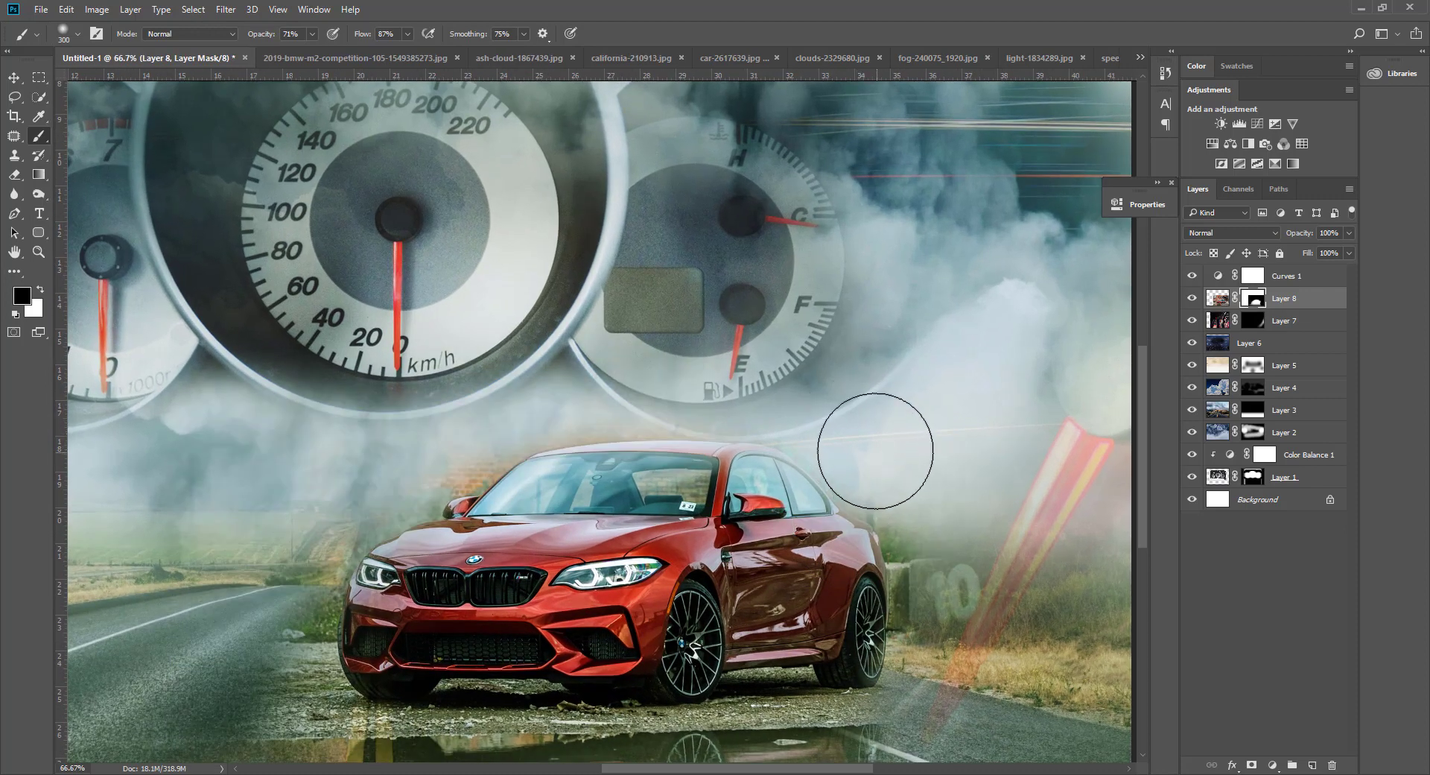
{"action": "mouse_move", "coordinate": [850, 434]}
{"action": "left_mouse_down"}
{"action": "mouse_move", "coordinate": [773, 389]}
{"action": "mouse_move", "coordinate": [528, 368]}
{"action": "left_mouse_up"}
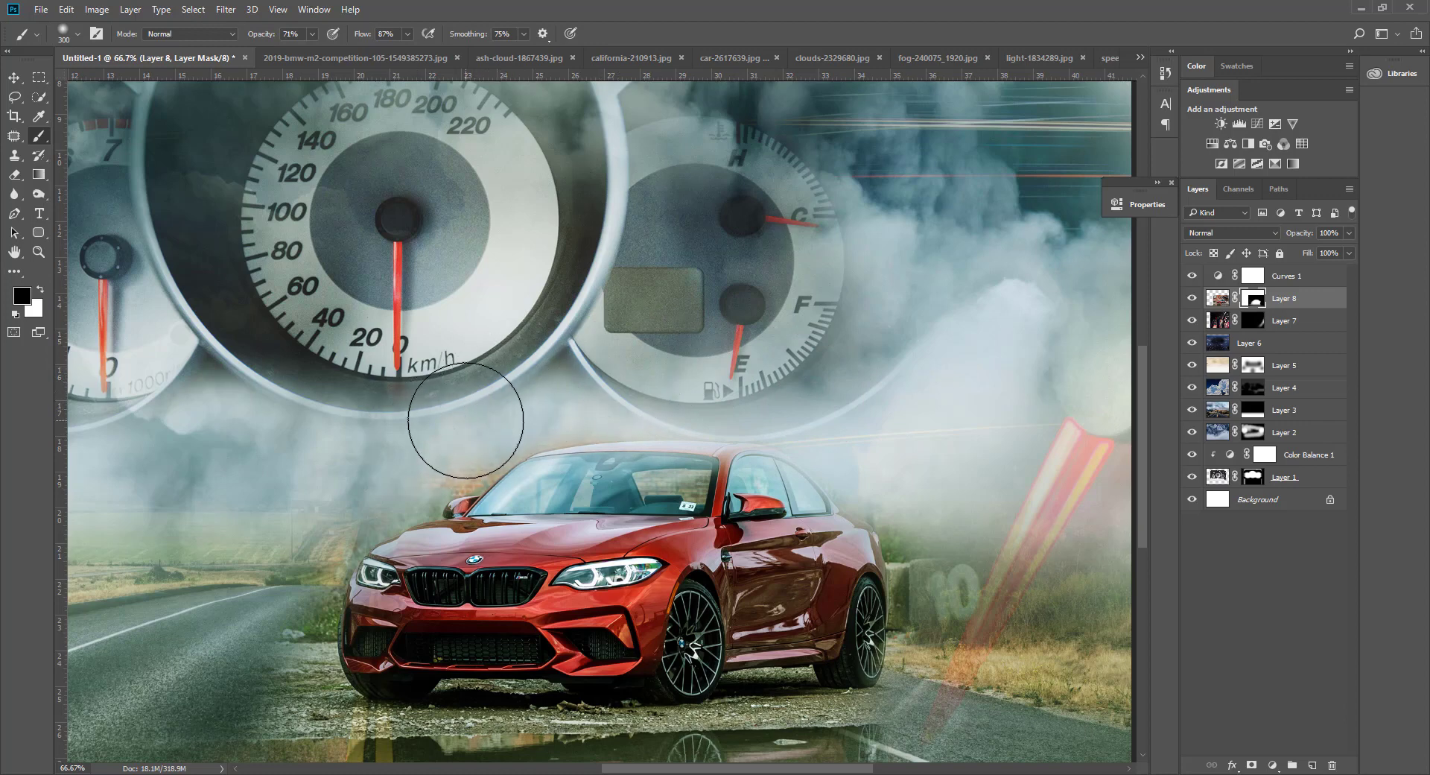
{"action": "key", "text": "bracketleft"}
{"action": "key", "text": "bracketleft"}
{"action": "key", "text": "bracketleft"}
{"action": "key", "text": "bracketleft"}
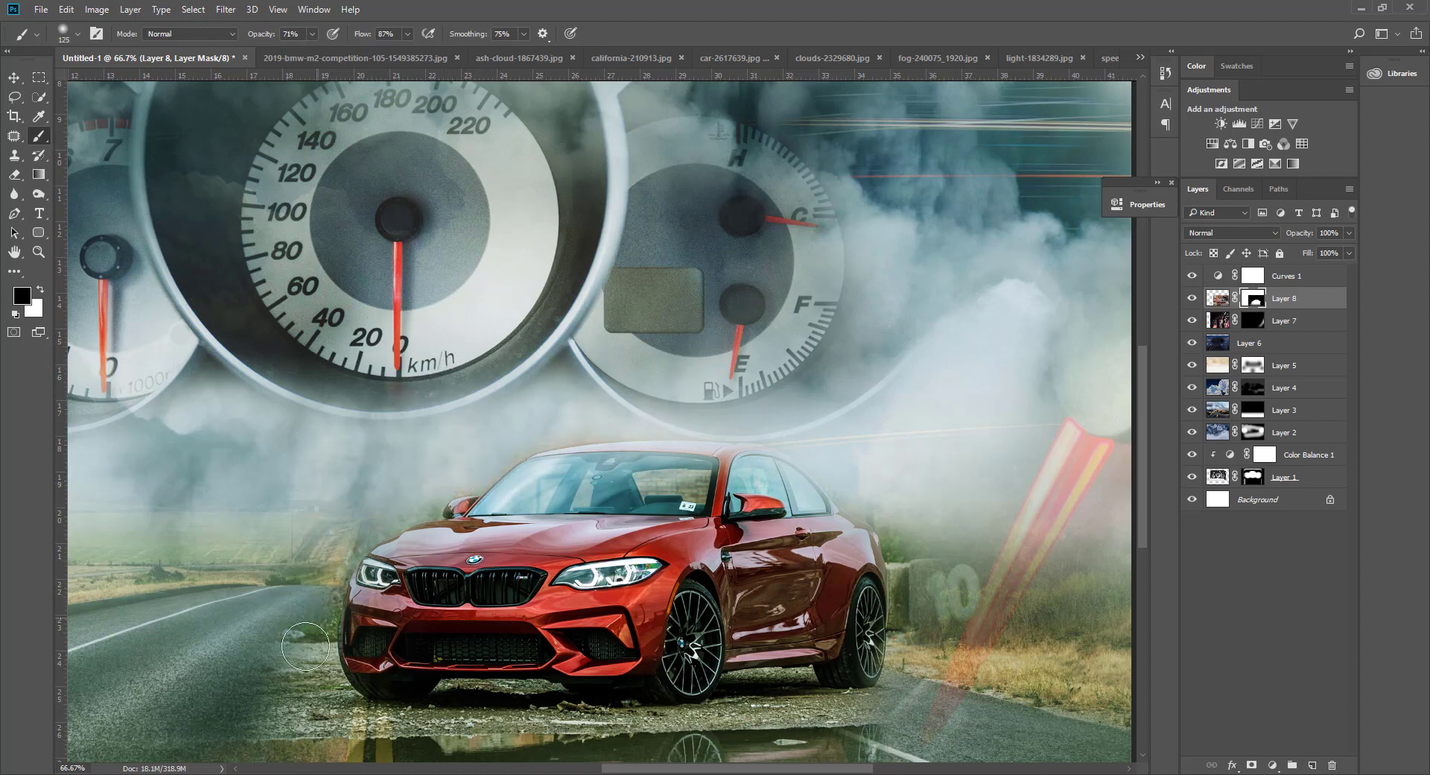
{"action": "mouse_move", "coordinate": [300, 620]}
{"action": "left_mouse_down"}
{"action": "mouse_move", "coordinate": [276, 668]}
{"action": "mouse_move", "coordinate": [371, 700]}
{"action": "left_mouse_up"}
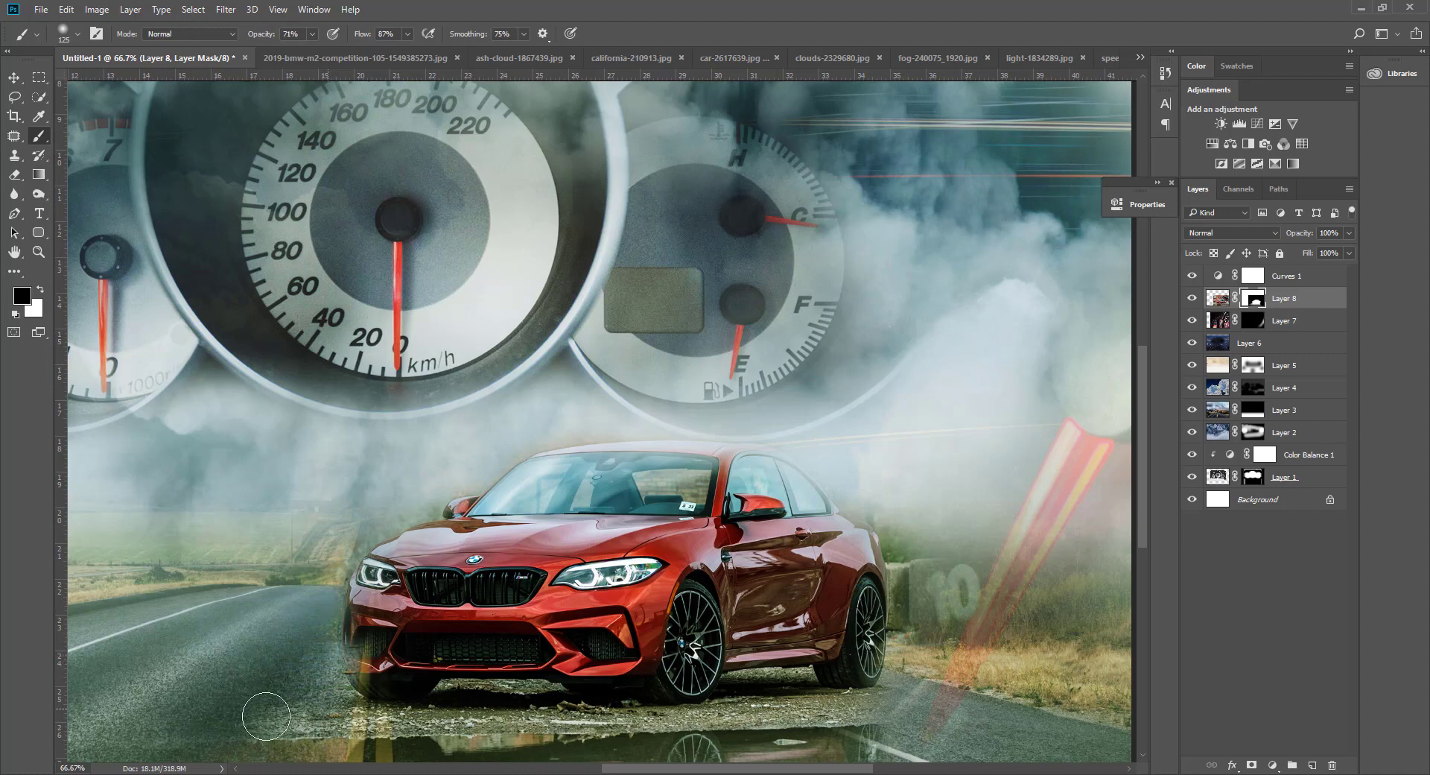
Restore the front-left bumper and windshield in white, then turn the orange glow above the roof back to haze.
{"action": "key", "text": "x"}
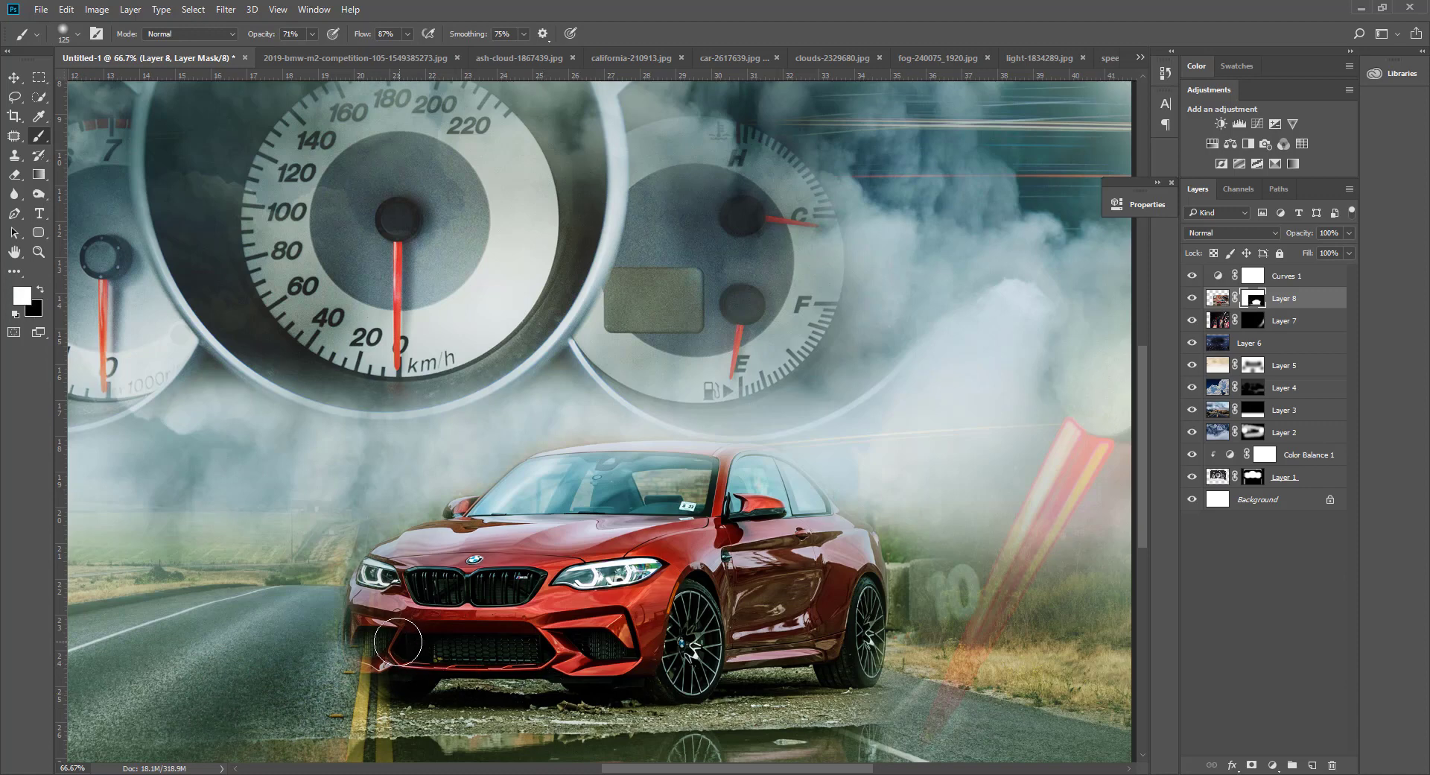
{"action": "mouse_move", "coordinate": [360, 656]}
{"action": "left_mouse_down"}
{"action": "mouse_move", "coordinate": [384, 679]}
{"action": "mouse_move", "coordinate": [373, 664]}
{"action": "left_mouse_up"}
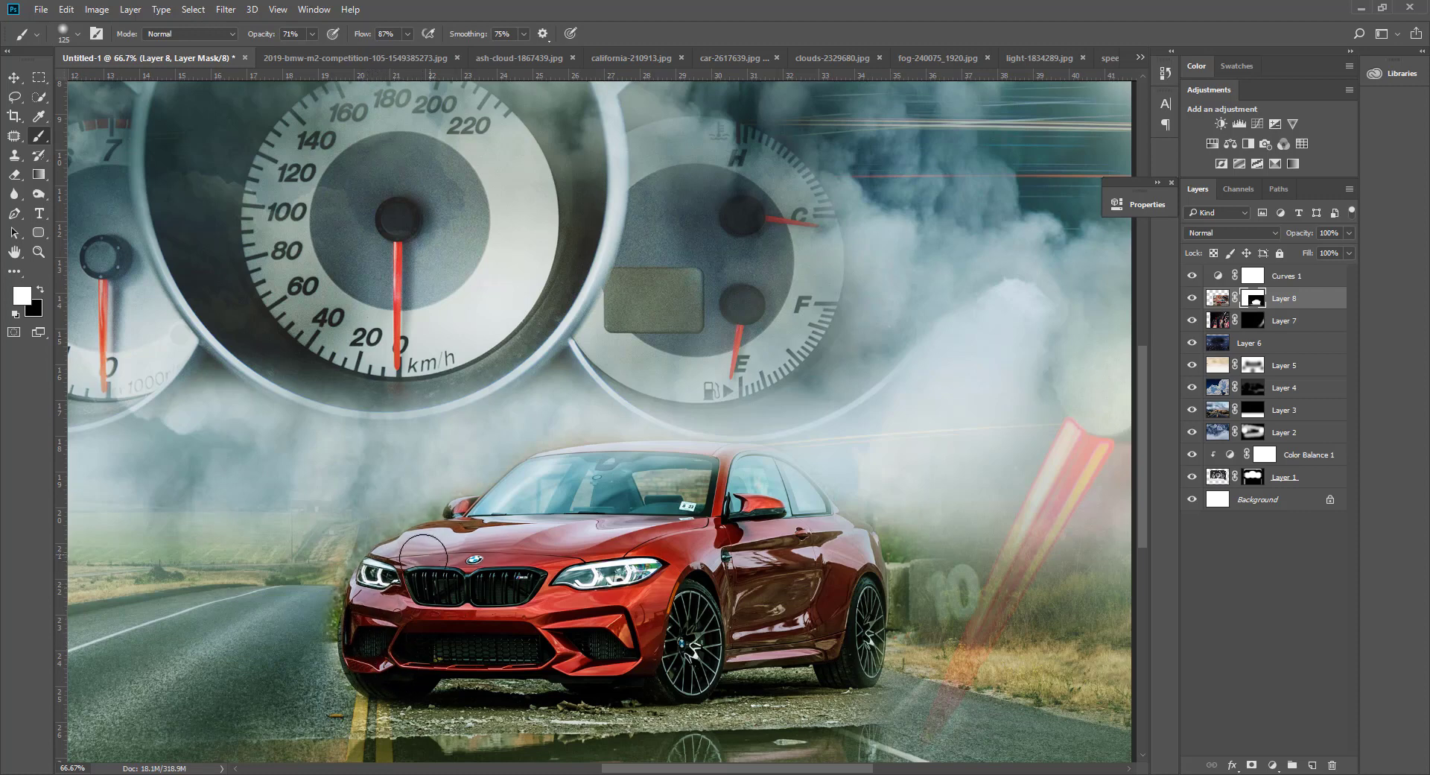
{"action": "mouse_move", "coordinate": [569, 473]}
{"action": "left_mouse_down"}
{"action": "mouse_move", "coordinate": [646, 453]}
{"action": "mouse_move", "coordinate": [772, 479]}
{"action": "mouse_move", "coordinate": [858, 548]}
{"action": "left_mouse_up"}
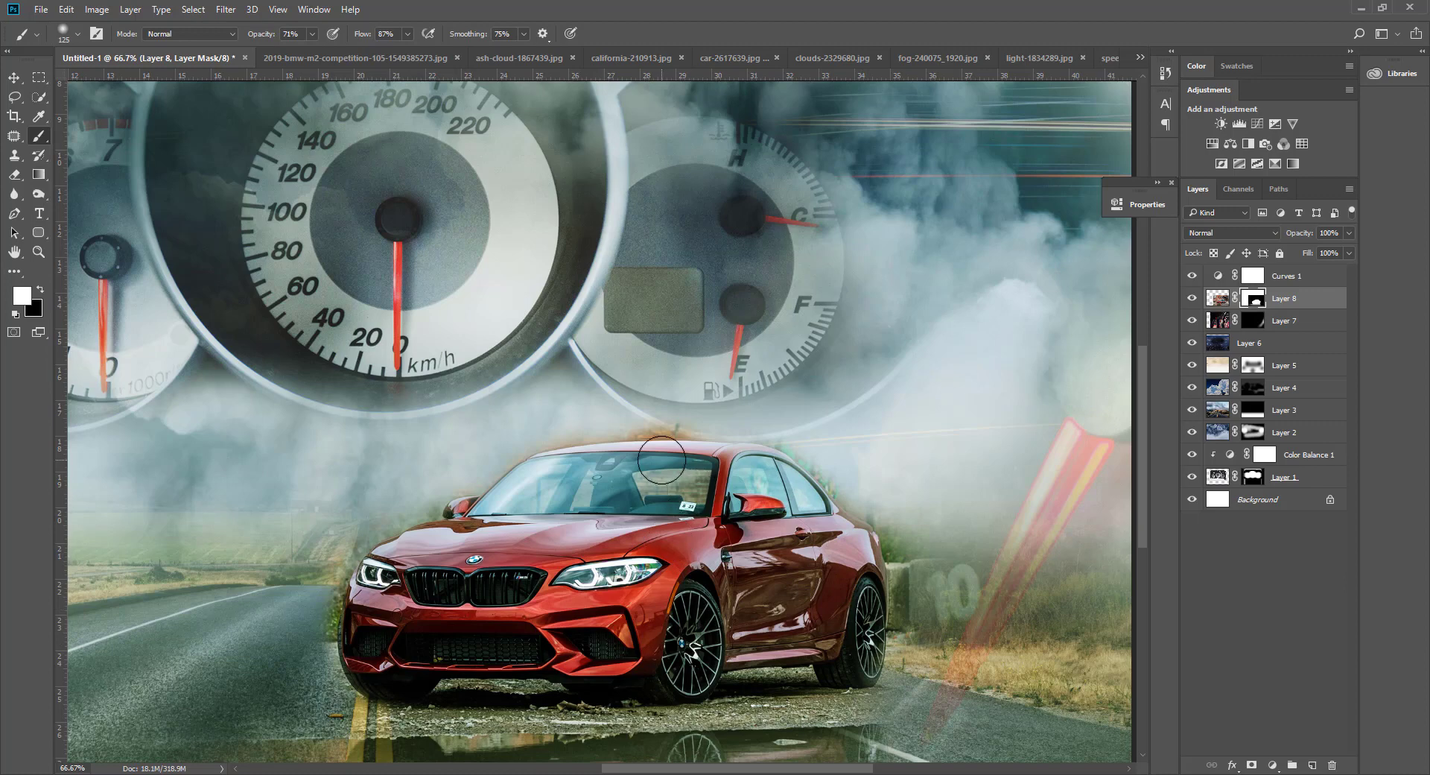
{"action": "key", "text": "x"}
{"action": "mouse_move", "coordinate": [676, 411]}
{"action": "left_mouse_down"}
{"action": "mouse_move", "coordinate": [569, 418]}
{"action": "mouse_move", "coordinate": [797, 421]}
{"action": "mouse_move", "coordinate": [817, 457]}
{"action": "mouse_move", "coordinate": [906, 510]}
{"action": "mouse_move", "coordinate": [834, 469]}
{"action": "mouse_move", "coordinate": [846, 472]}
{"action": "mouse_move", "coordinate": [792, 421]}
{"action": "mouse_move", "coordinate": [926, 575]}
{"action": "mouse_move", "coordinate": [917, 602]}
{"action": "left_mouse_up"}
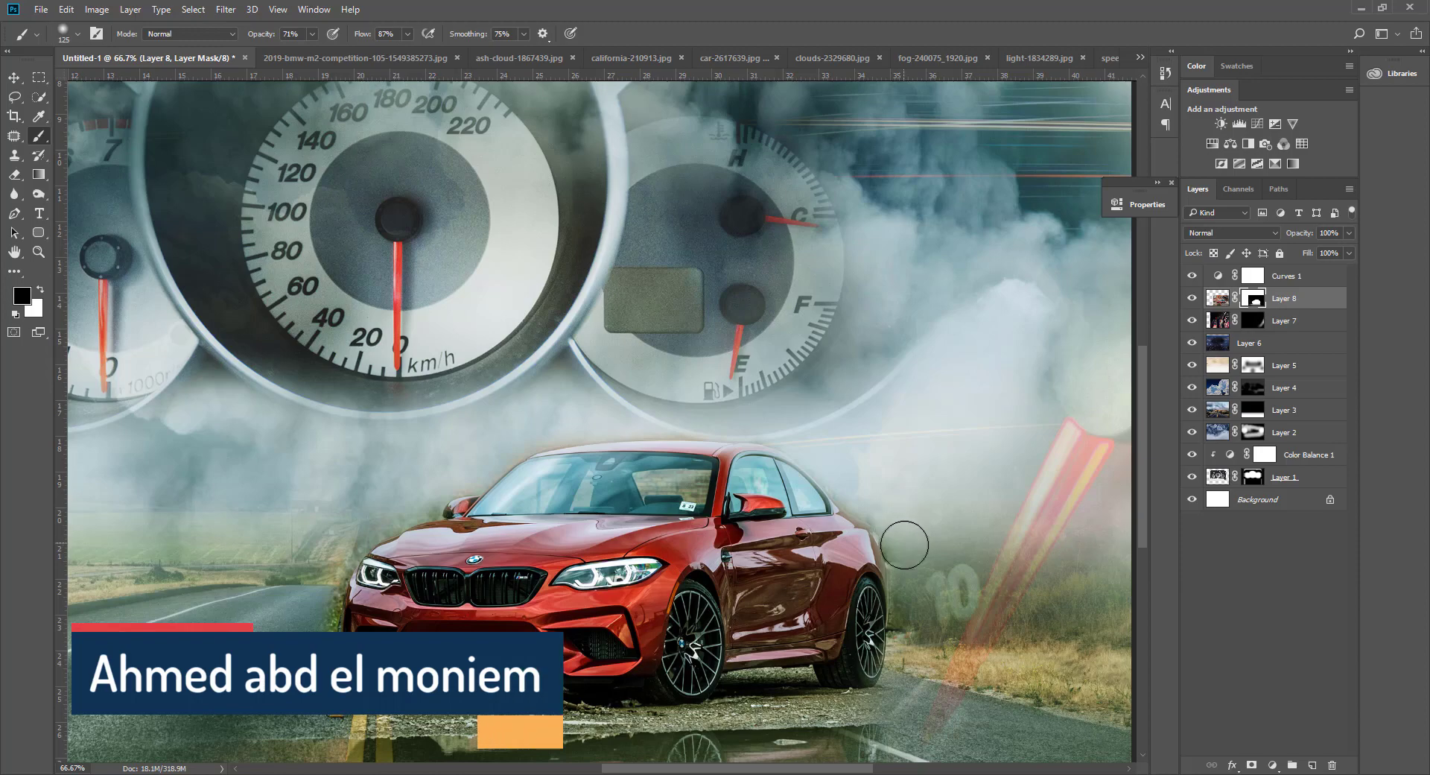
{"action": "left_click", "coordinate": [39, 252]}
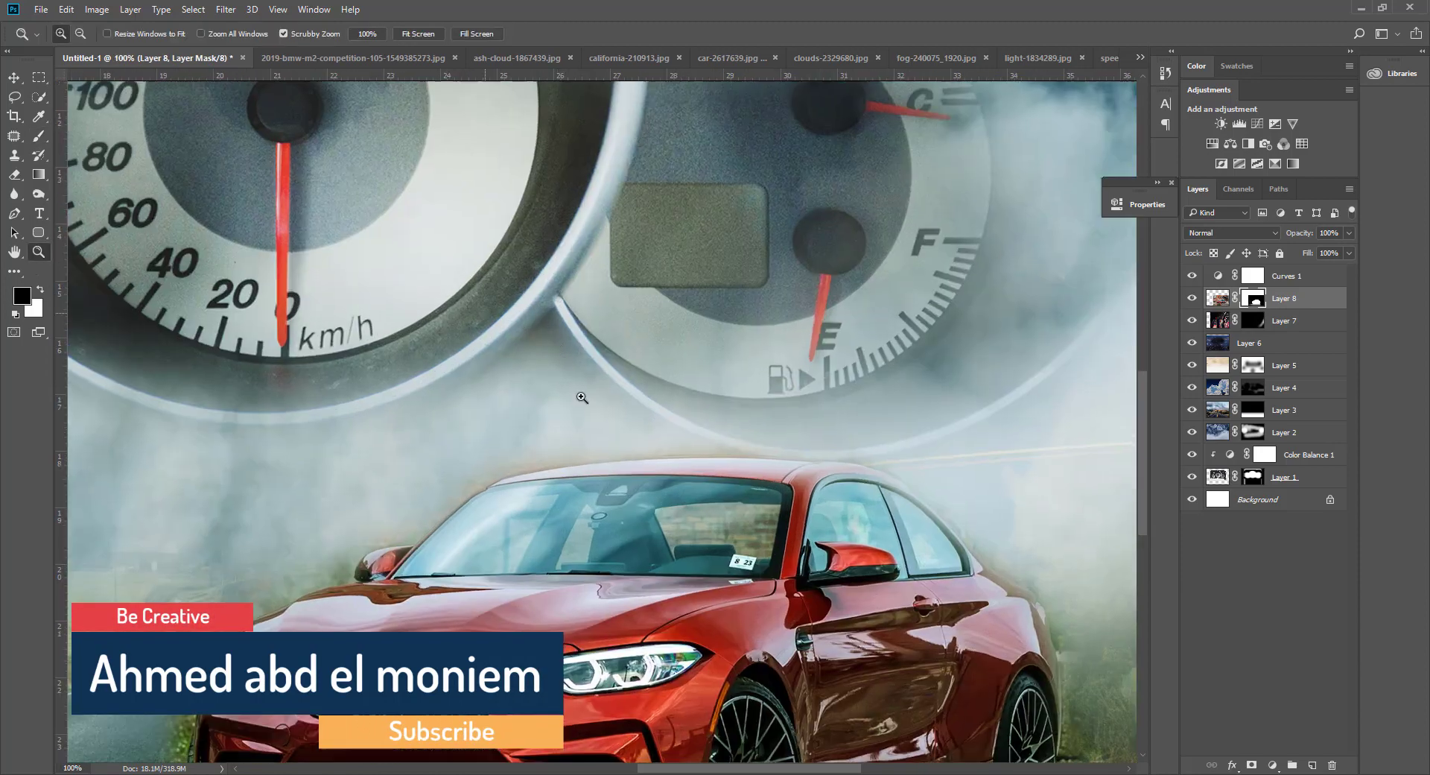
Zoom out and shift the car lower and right into the road's right lane.
{"action": "left_click_drag", "start_coordinate": [941, 589], "coordinate": [782, 463]}
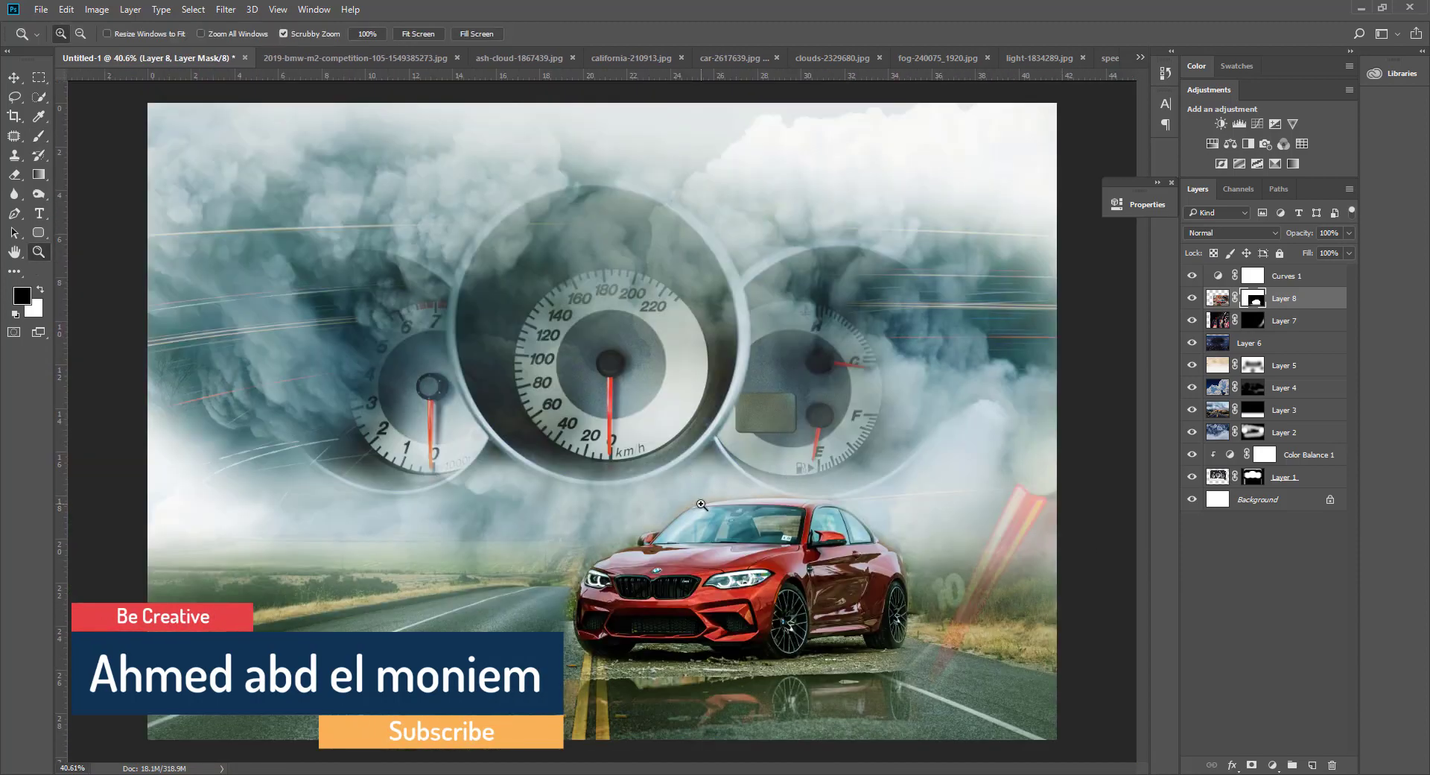
{"action": "key", "text": "v"}
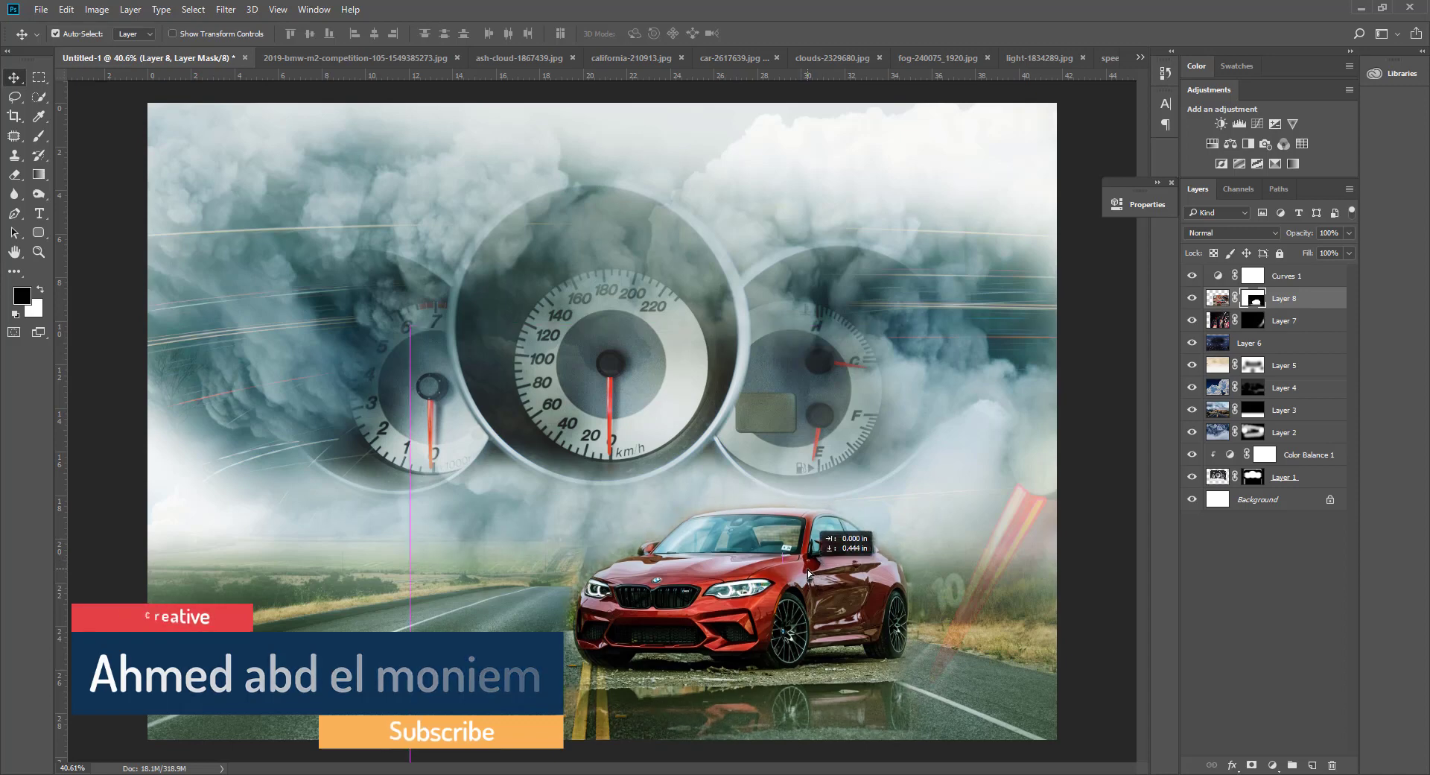
{"action": "left_click_drag", "start_coordinate": [815, 575], "coordinate": [852, 570]}
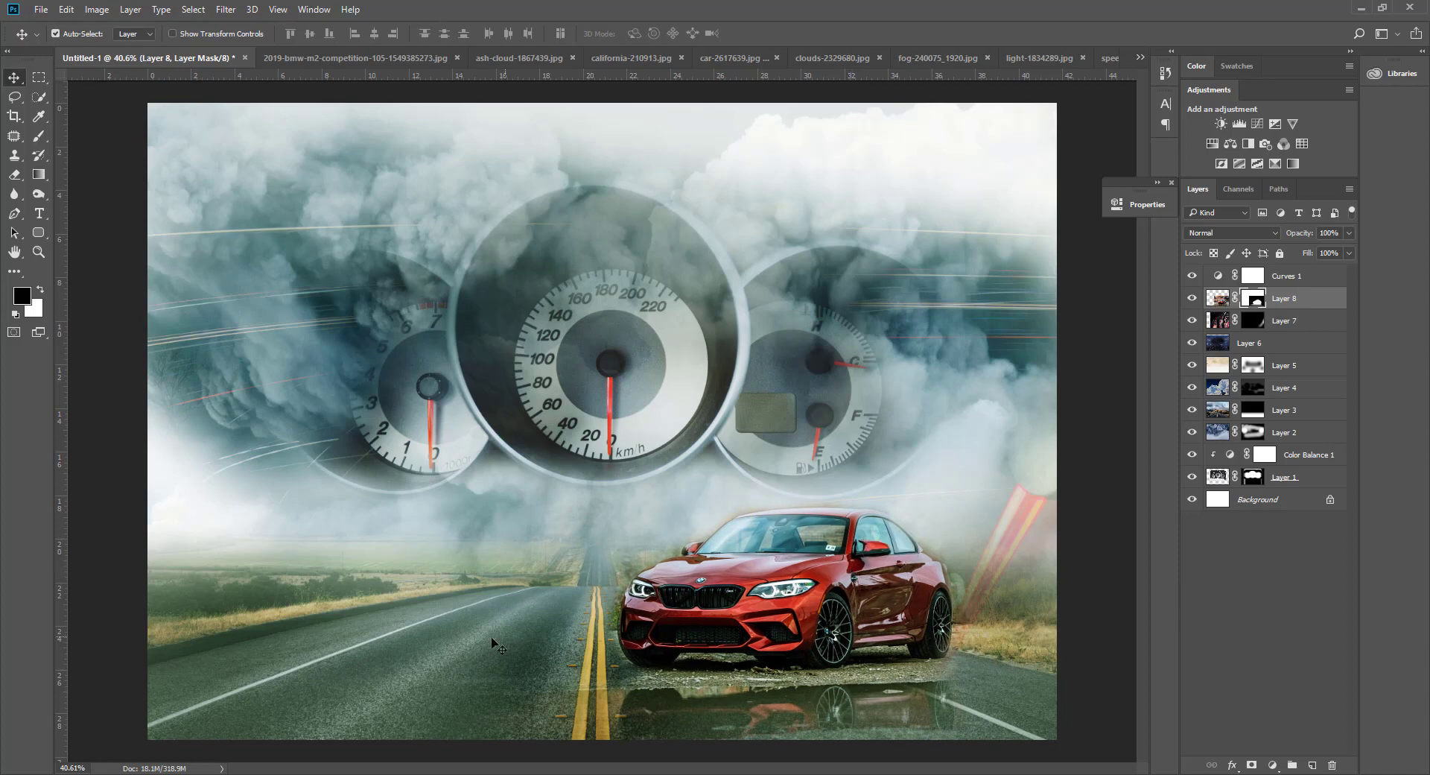
{"action": "mouse_move", "coordinate": [854, 571]}
{"action": "left_mouse_down"}
{"action": "mouse_move", "coordinate": [749, 615]}
{"action": "mouse_move", "coordinate": [690, 614]}
{"action": "left_mouse_up"}
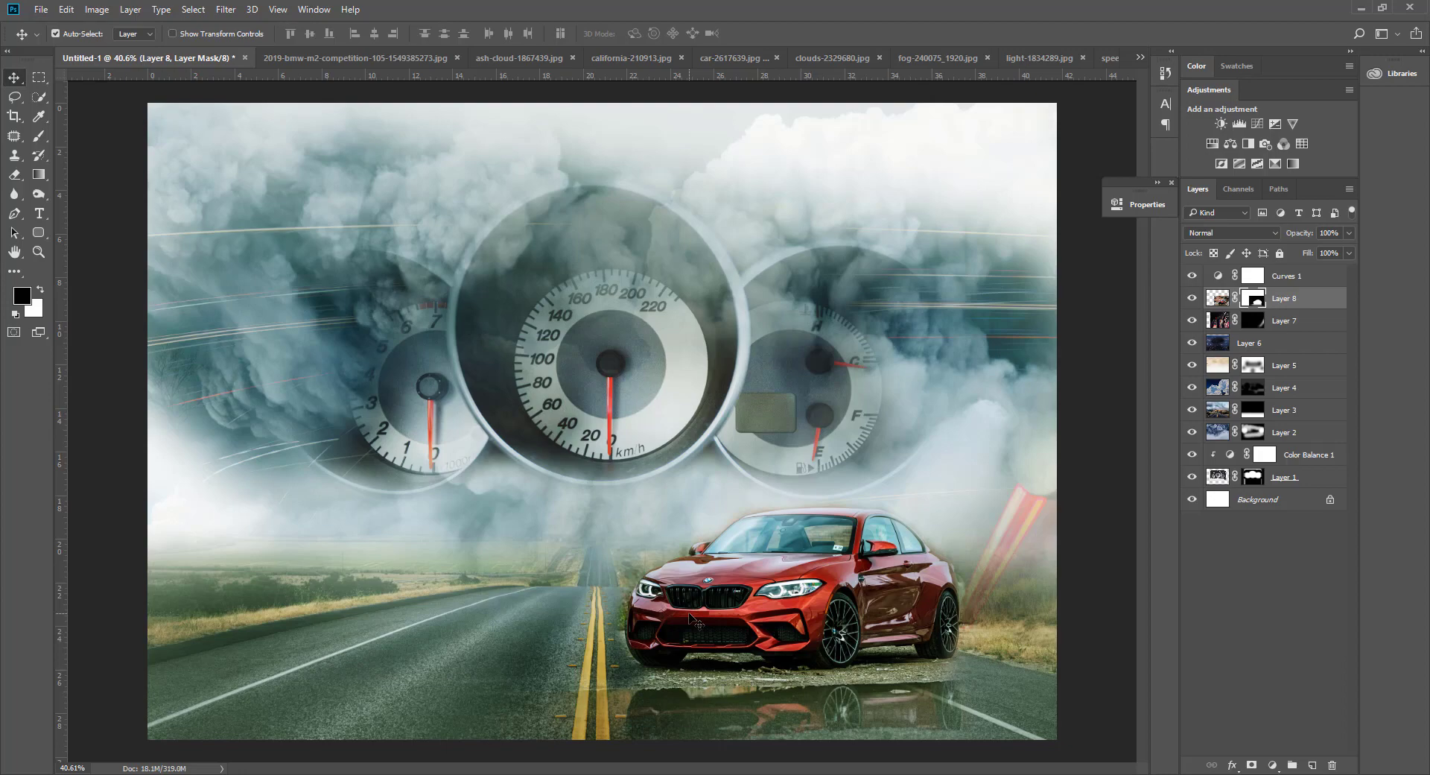
Zoom in to 66.7% around the car and select the Brush tool for mask painting.
{"action": "scroll", "coordinate": [697, 622], "scroll_direction": "up", "scroll_amount": 2}
{"action": "scroll", "coordinate": [700, 581], "scroll_direction": "up", "scroll_amount": 2}
{"action": "scroll", "coordinate": [707, 516], "scroll_direction": "up", "scroll_amount": 2}
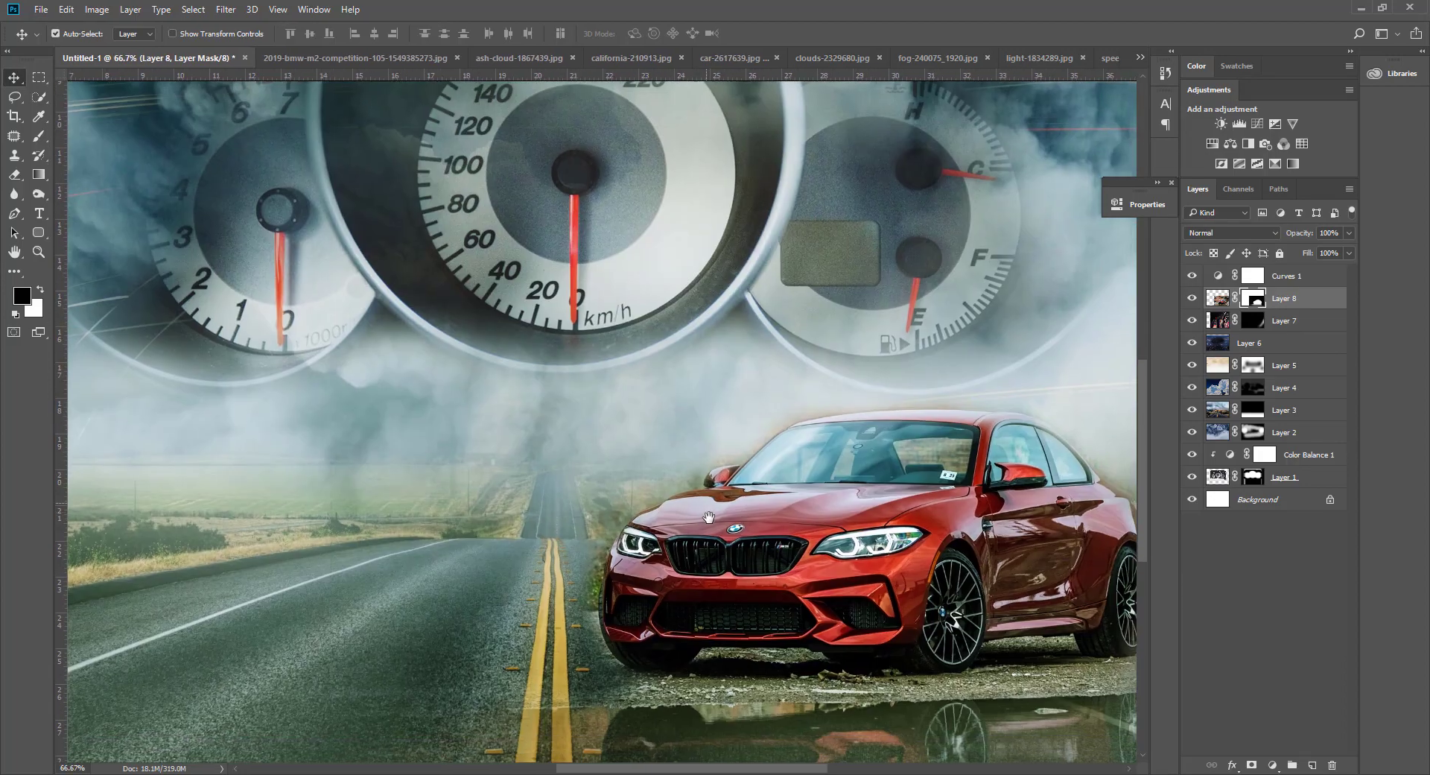
{"action": "left_click", "coordinate": [36, 139]}
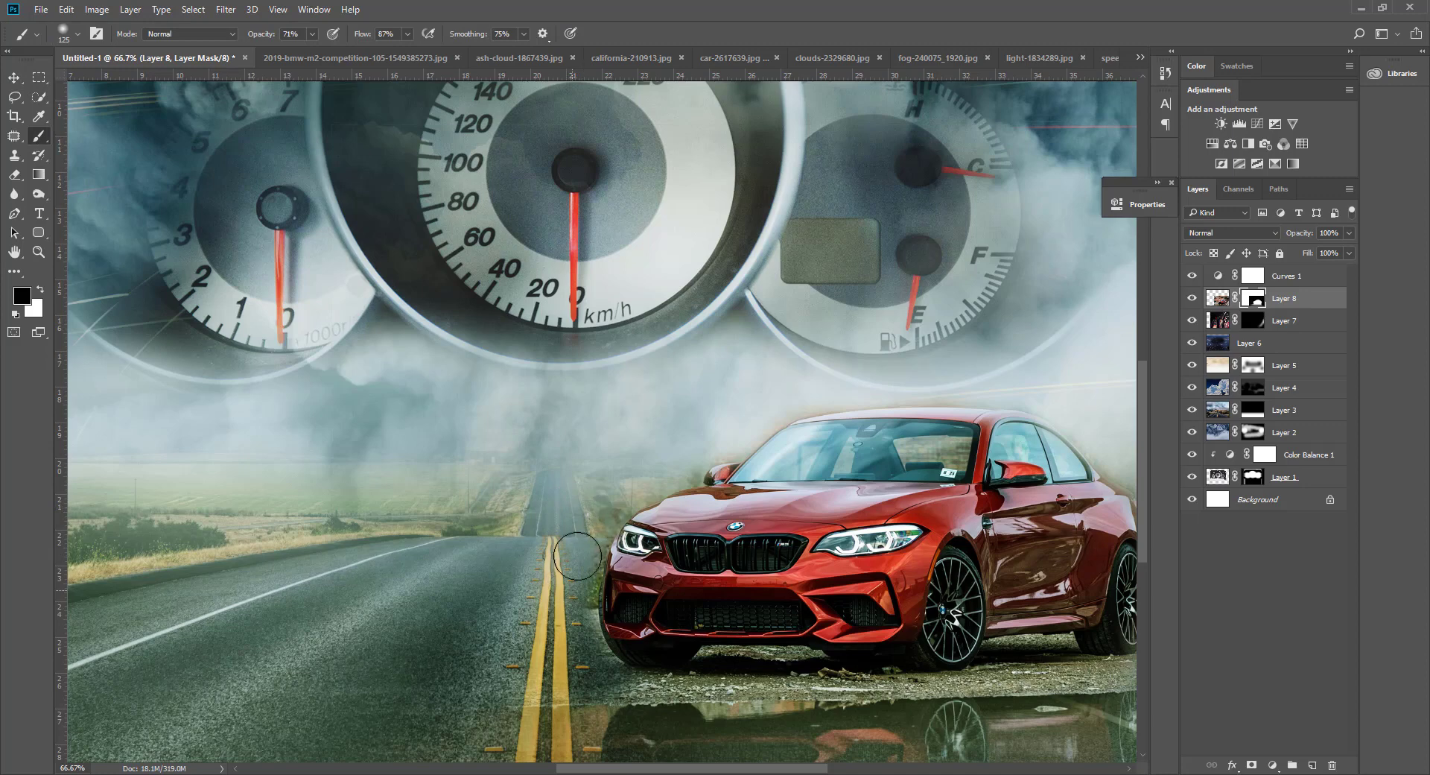
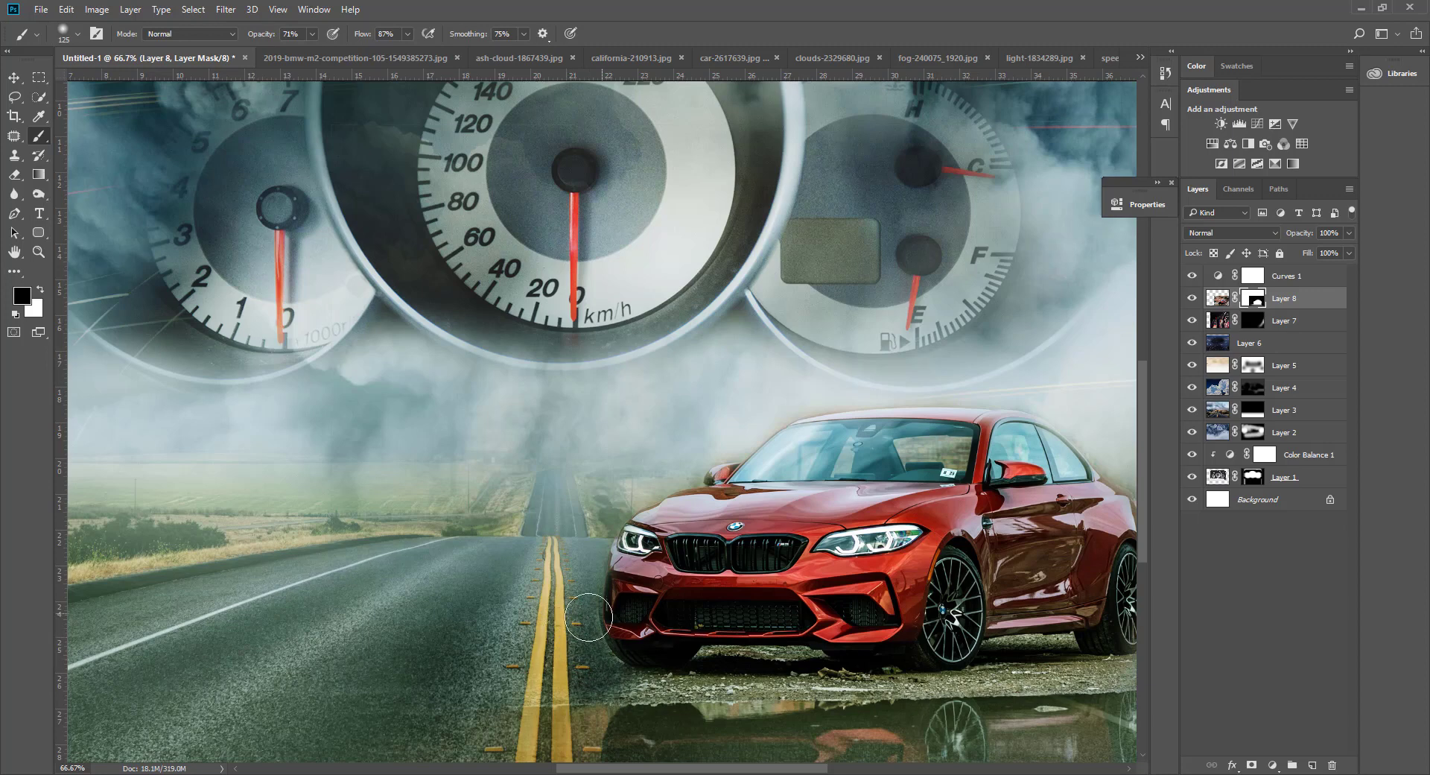
Mask out the puddle reflection and shadows beneath the BMW on Layer 8's mask with a large brush.
{"action": "key", "text": "x"}
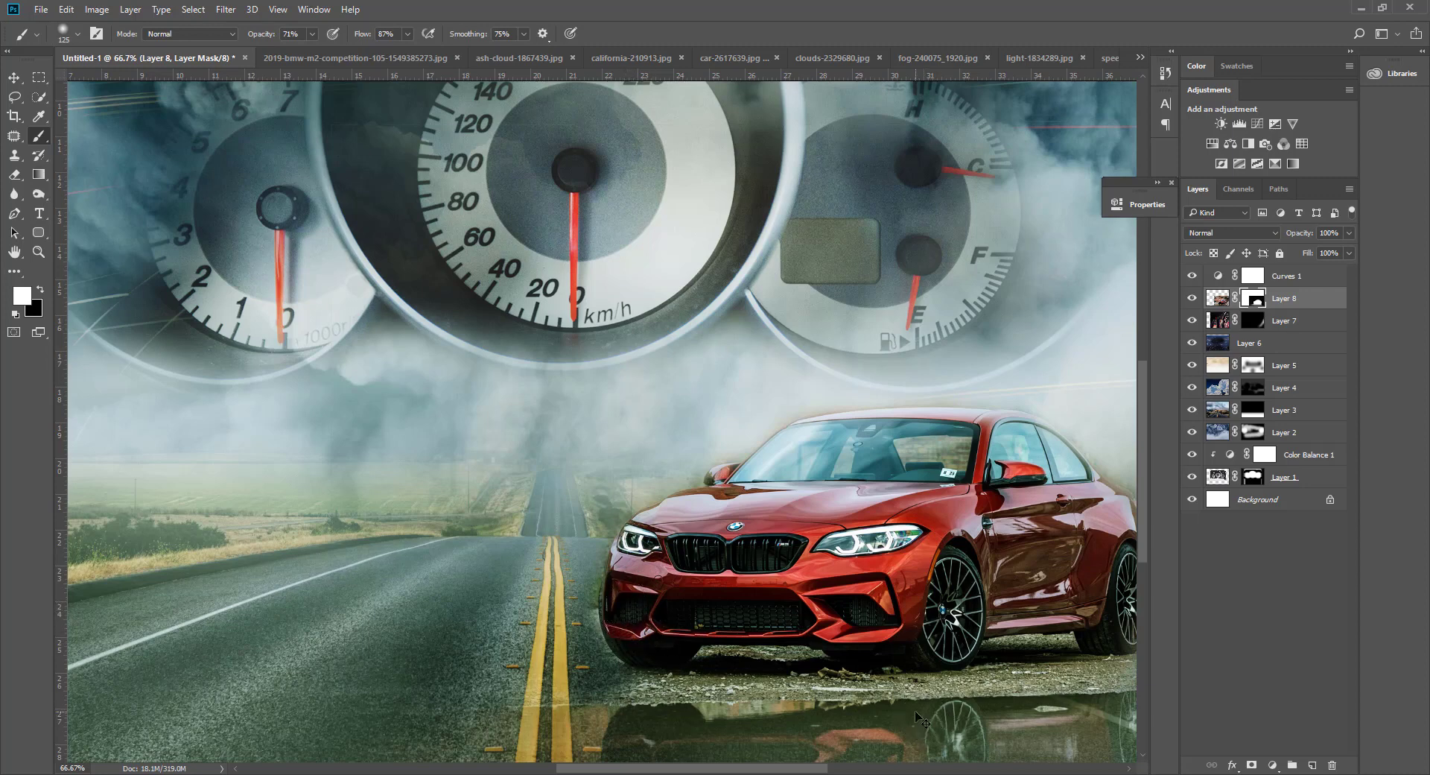
{"action": "key", "text": "ctrl+minus"}
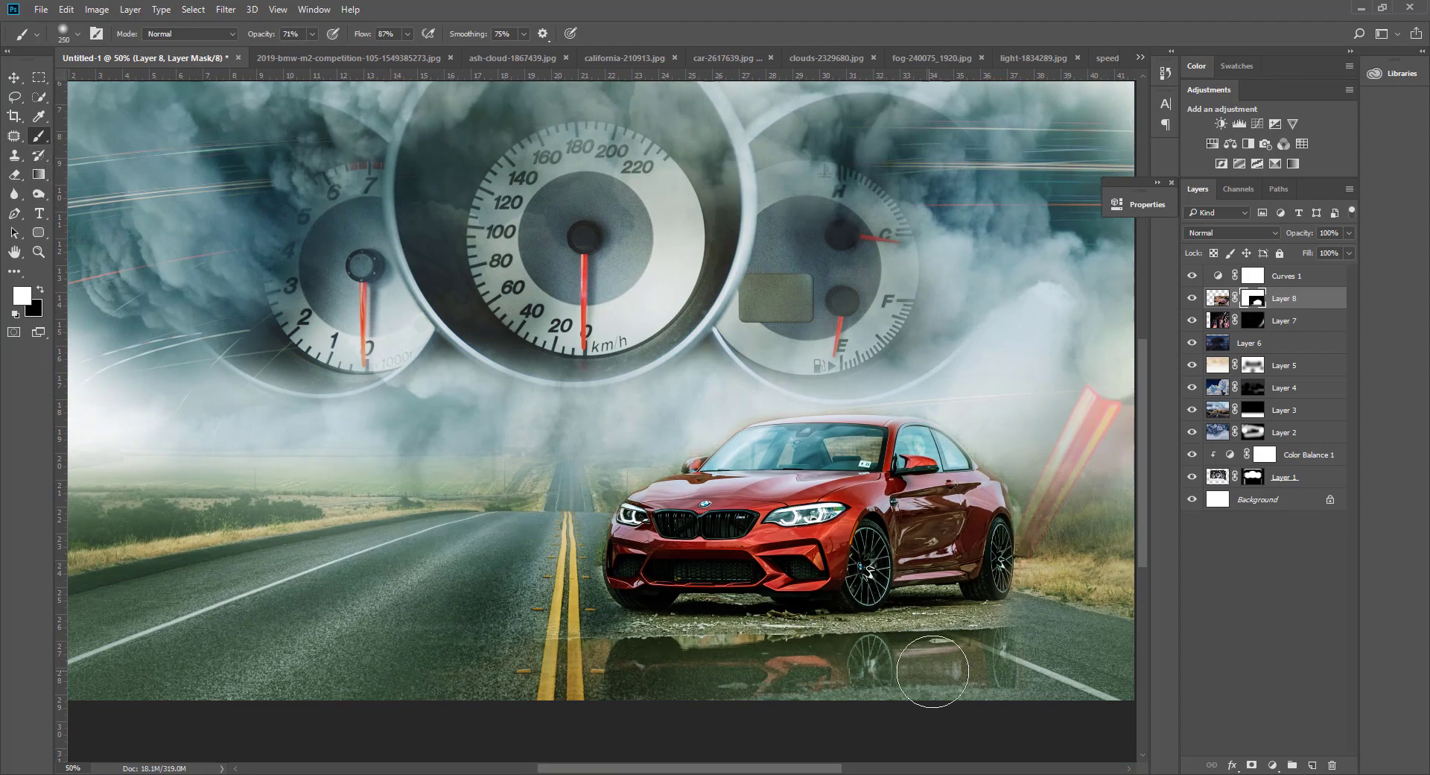
{"action": "mouse_move", "coordinate": [863, 659]}
{"action": "left_mouse_down"}
{"action": "mouse_move", "coordinate": [968, 670]}
{"action": "mouse_move", "coordinate": [782, 696]}
{"action": "left_mouse_up"}
{"action": "key", "text": "bracketright"}
{"action": "key", "text": "bracketright"}
{"action": "key", "text": "bracketright"}
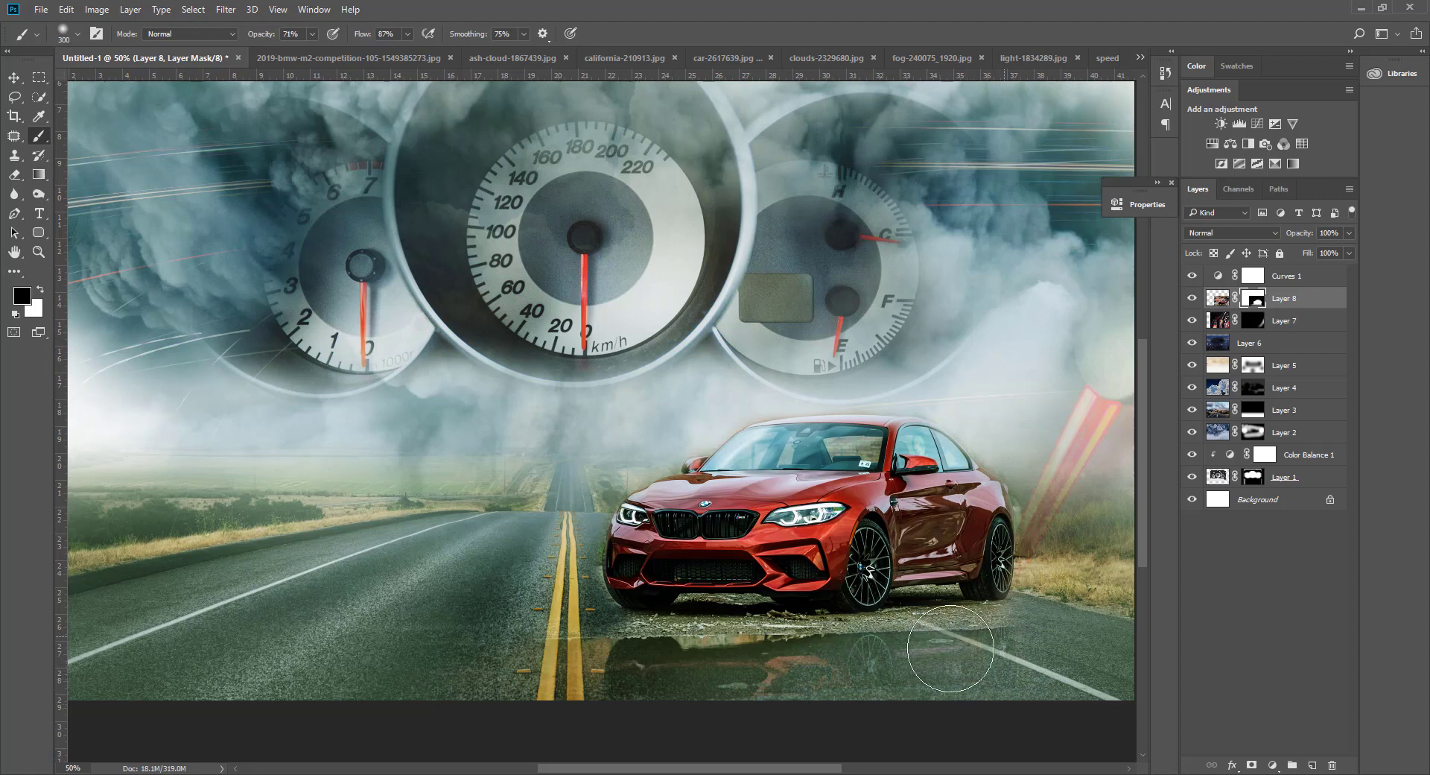
{"action": "mouse_move", "coordinate": [975, 635]}
{"action": "left_mouse_down"}
{"action": "mouse_move", "coordinate": [958, 654]}
{"action": "mouse_move", "coordinate": [798, 669]}
{"action": "mouse_move", "coordinate": [807, 653]}
{"action": "mouse_move", "coordinate": [657, 644]}
{"action": "mouse_move", "coordinate": [753, 676]}
{"action": "mouse_move", "coordinate": [586, 656]}
{"action": "left_mouse_up"}
{"action": "mouse_move", "coordinate": [904, 661]}
{"action": "left_mouse_down"}
{"action": "mouse_move", "coordinate": [991, 656]}
{"action": "mouse_move", "coordinate": [965, 653]}
{"action": "left_mouse_up"}
{"action": "left_click_drag", "start_coordinate": [543, 623], "coordinate": [563, 581]}
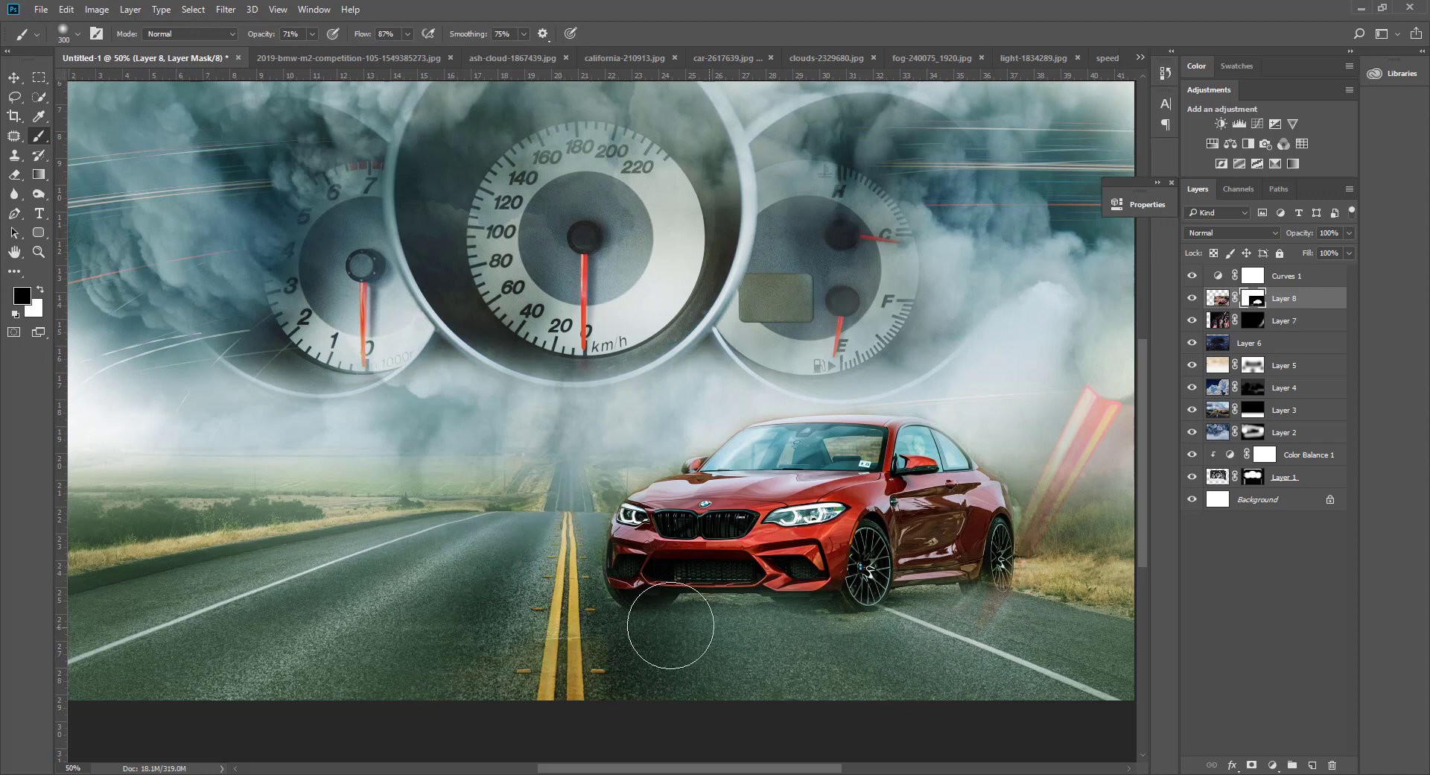
{"action": "mouse_move", "coordinate": [717, 641]}
{"action": "left_mouse_down"}
{"action": "mouse_move", "coordinate": [735, 638]}
{"action": "mouse_move", "coordinate": [718, 626]}
{"action": "mouse_move", "coordinate": [749, 641]}
{"action": "left_mouse_up"}
Paint white over the windshield, hood and door to restore the car's full clarity.
{"action": "key", "text": "x"}
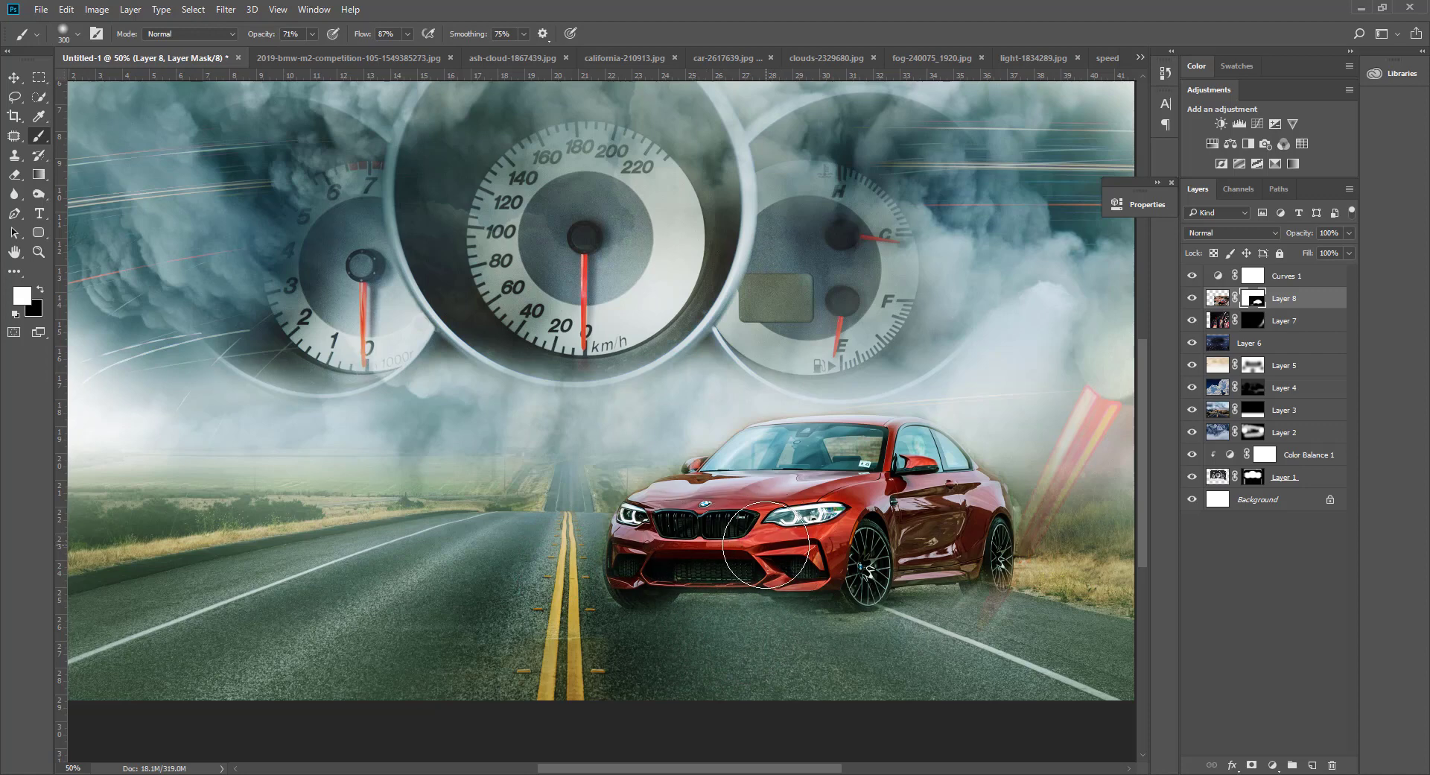
{"action": "mouse_move", "coordinate": [821, 462]}
{"action": "left_mouse_down"}
{"action": "mouse_move", "coordinate": [951, 527]}
{"action": "mouse_move", "coordinate": [864, 530]}
{"action": "mouse_move", "coordinate": [876, 542]}
{"action": "left_mouse_up"}
{"action": "key", "text": "v"}
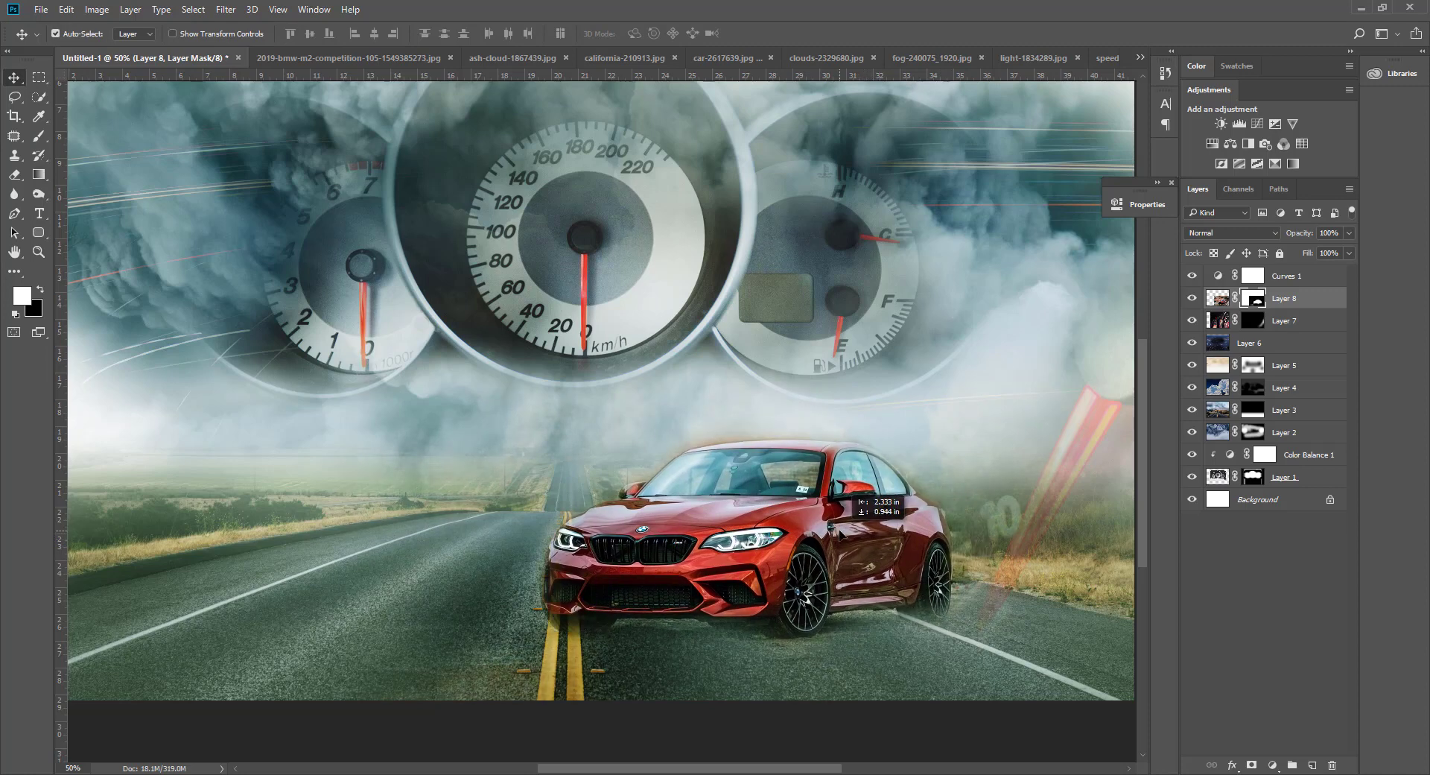
Shift the car slightly down, then refine the mask around the rear wheel and lower bumper.
{"action": "mouse_move", "coordinate": [877, 541]}
{"action": "left_mouse_down"}
{"action": "mouse_move", "coordinate": [864, 542]}
{"action": "mouse_move", "coordinate": [877, 545]}
{"action": "left_mouse_up"}
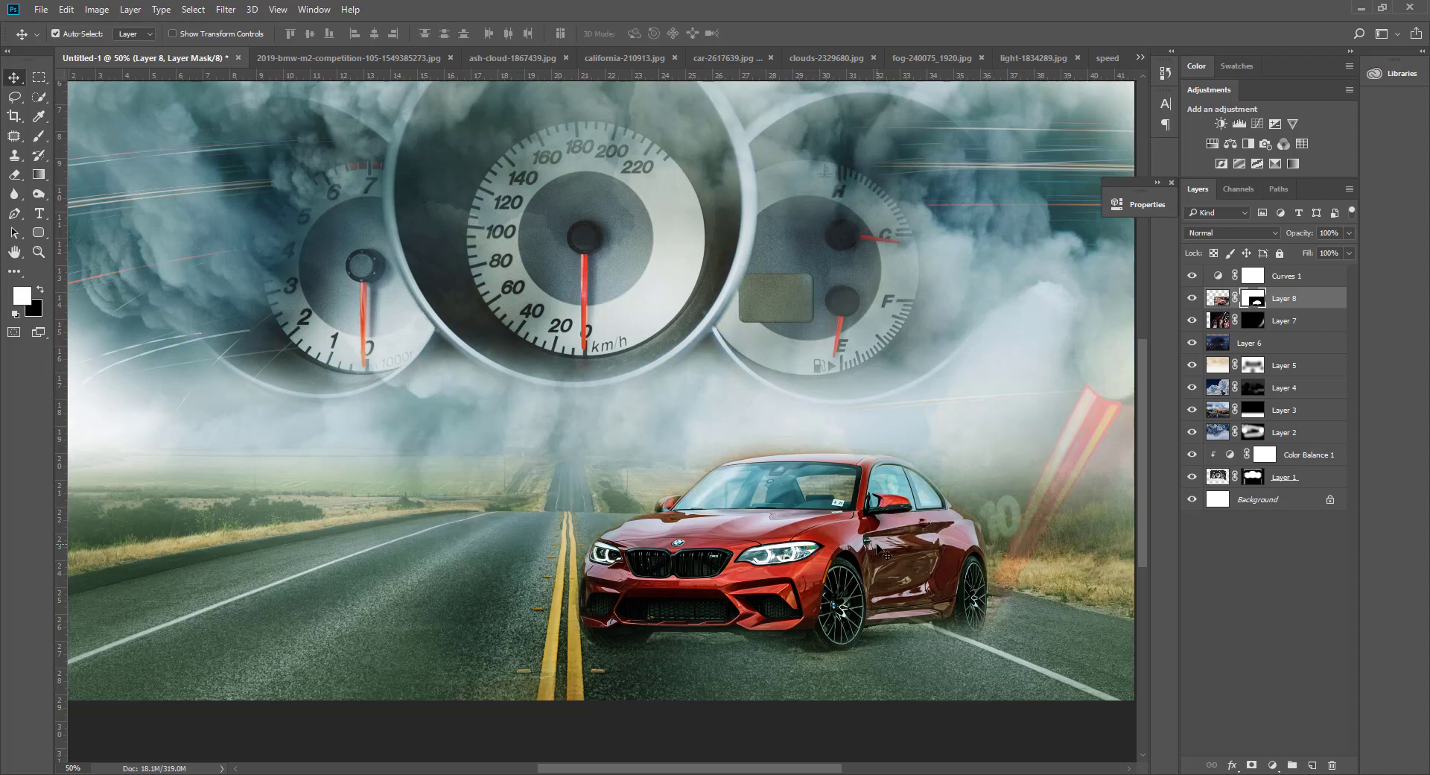
{"action": "left_click", "coordinate": [38, 136]}
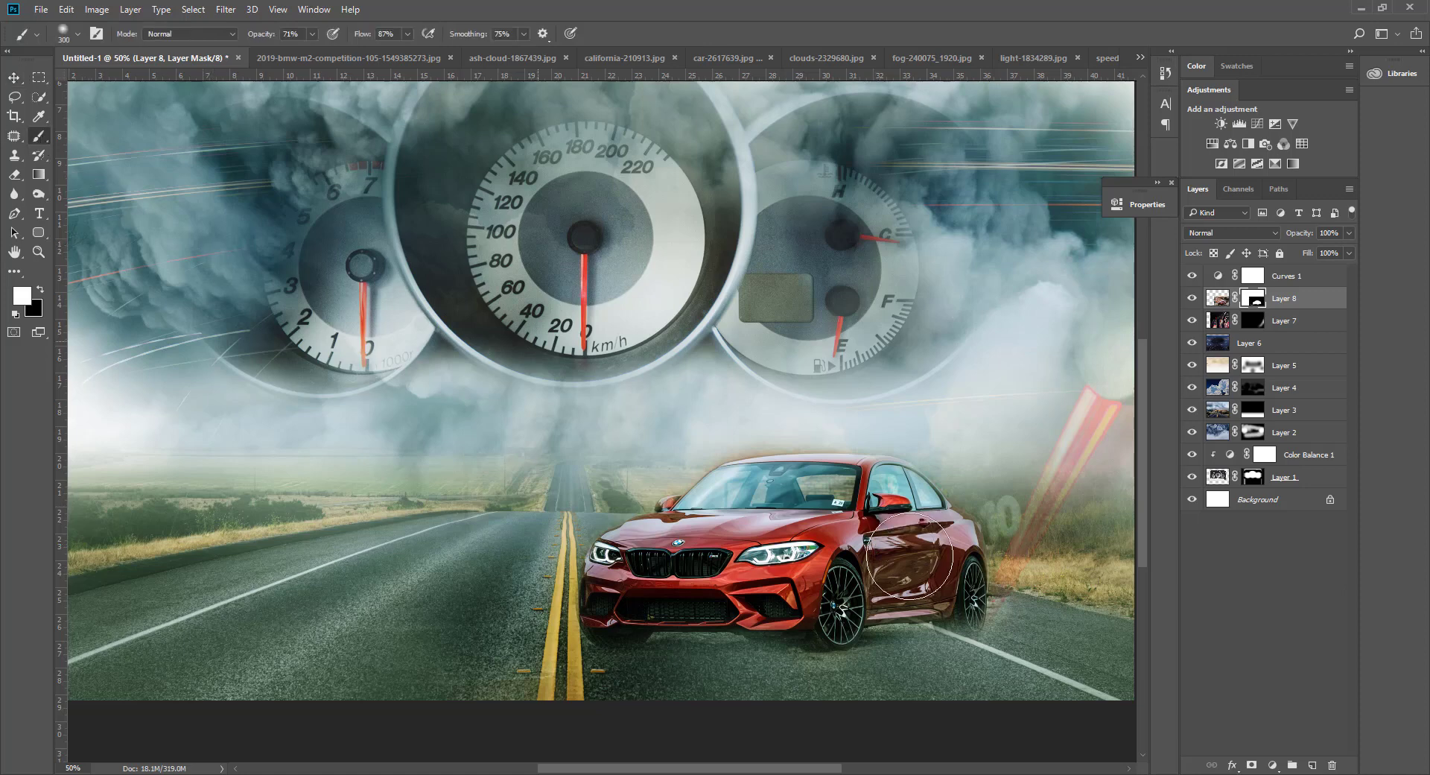
{"action": "key", "text": "bracketleft"}
{"action": "key", "text": "bracketleft"}
{"action": "key", "text": "bracketleft"}
{"action": "left_click_drag", "start_coordinate": [1032, 594], "coordinate": [1001, 600]}
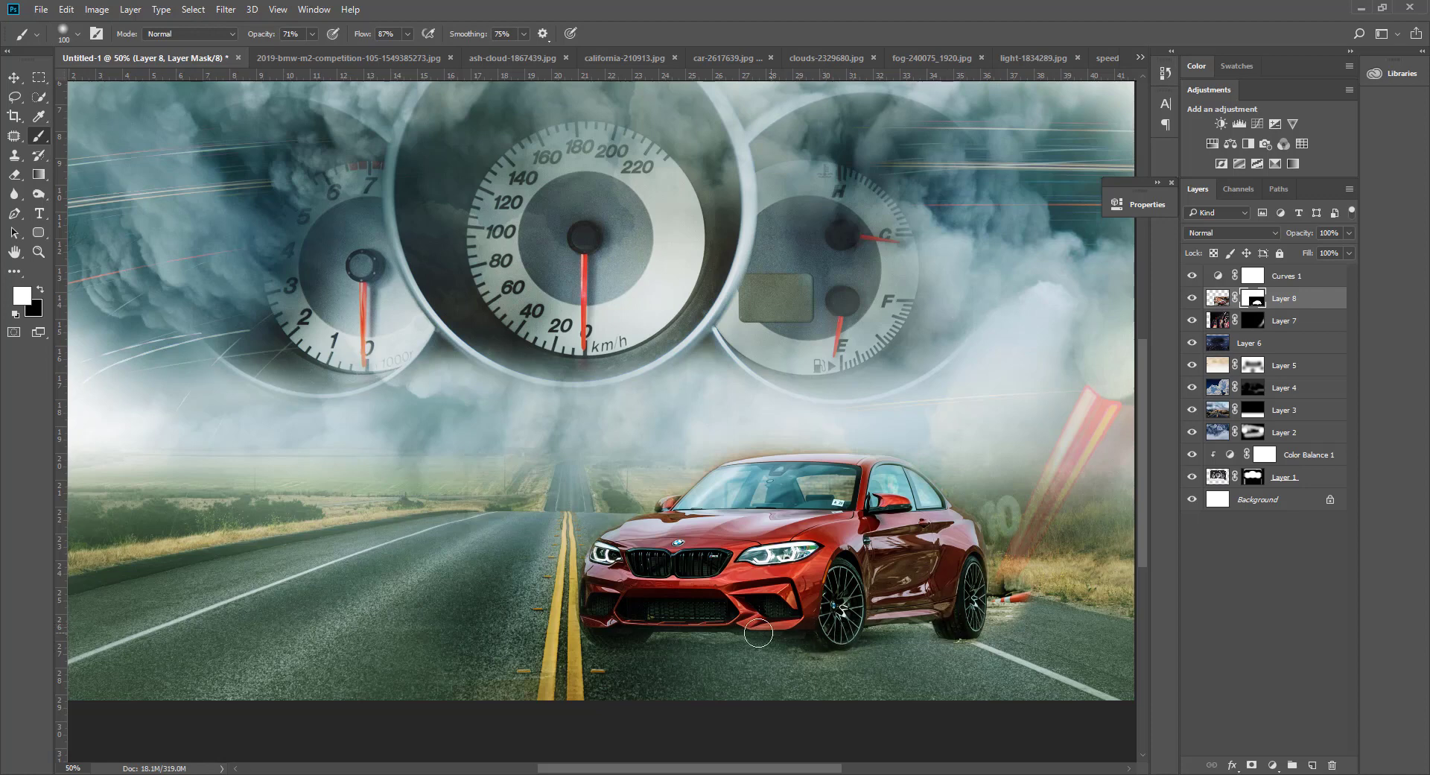
{"action": "left_click_drag", "start_coordinate": [758, 633], "coordinate": [627, 615]}
{"action": "left_click_drag", "start_coordinate": [767, 639], "coordinate": [623, 619]}
{"action": "key", "text": "x"}
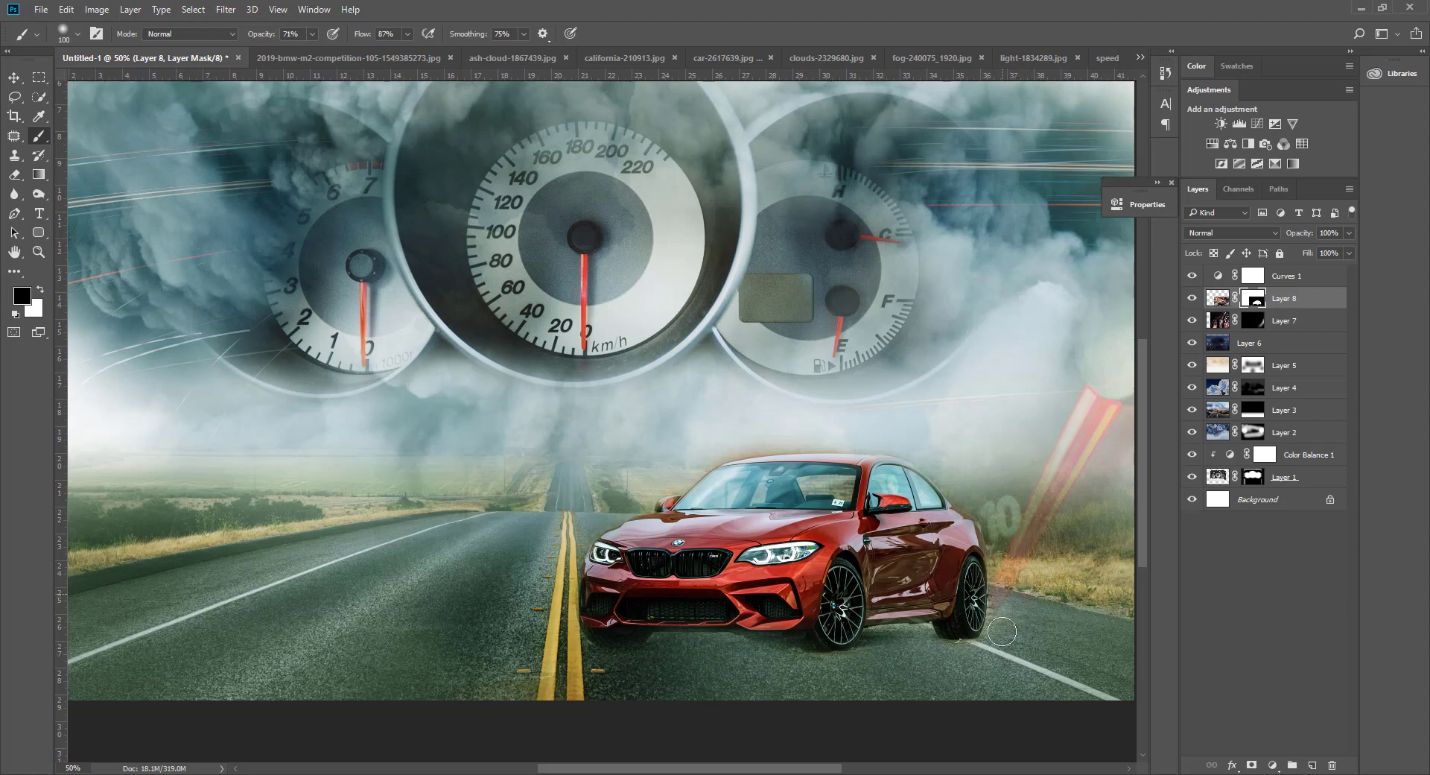
Copy the headline 'Specialists in German Prestige and Performance Cars' from the brief in the browser.
{"action": "left_click", "coordinate": [18, 79]}
{"action": "key", "text": "ctrl+minus"}
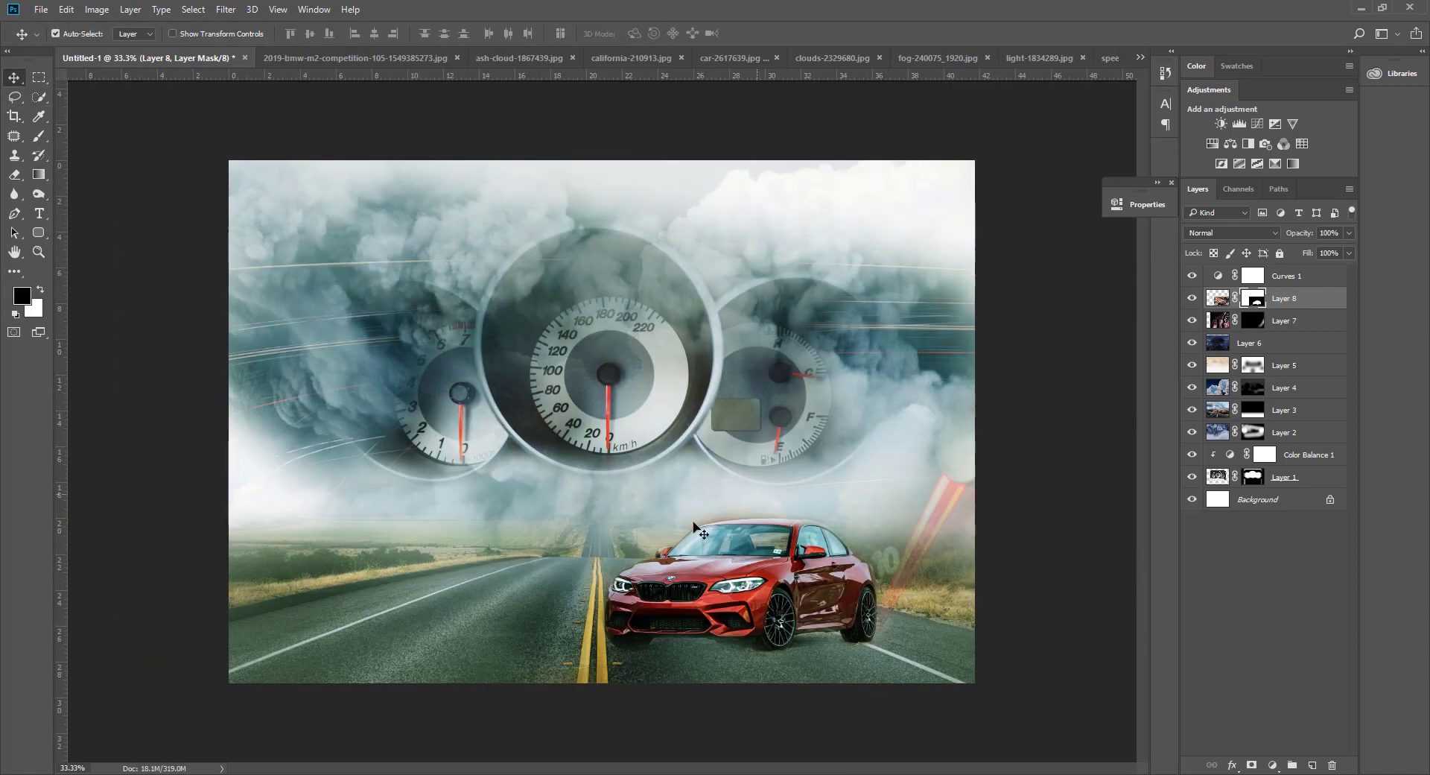
{"action": "key", "text": "alt+Tab"}
{"action": "left_click_drag", "start_coordinate": [335, 585], "coordinate": [572, 588]}
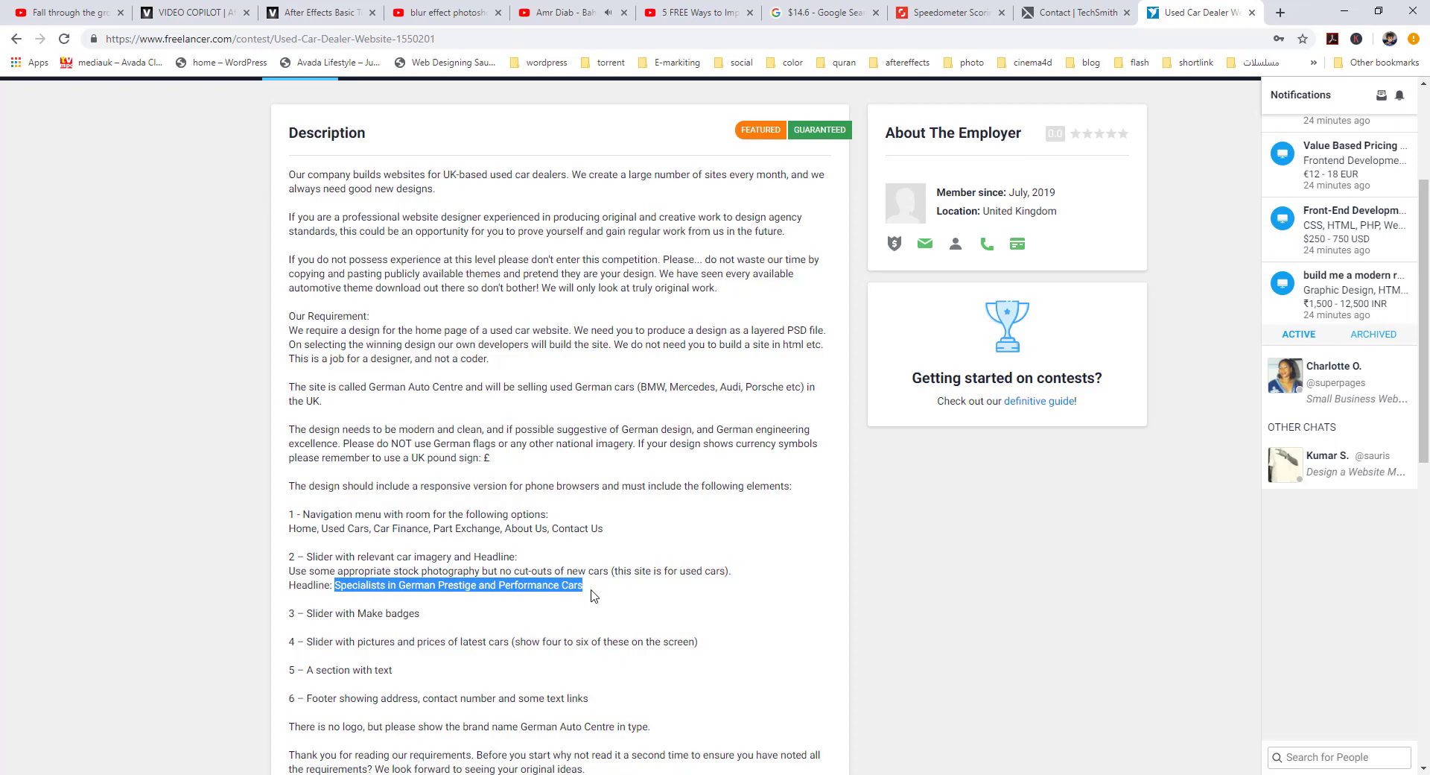
{"action": "right_click", "coordinate": [557, 589]}
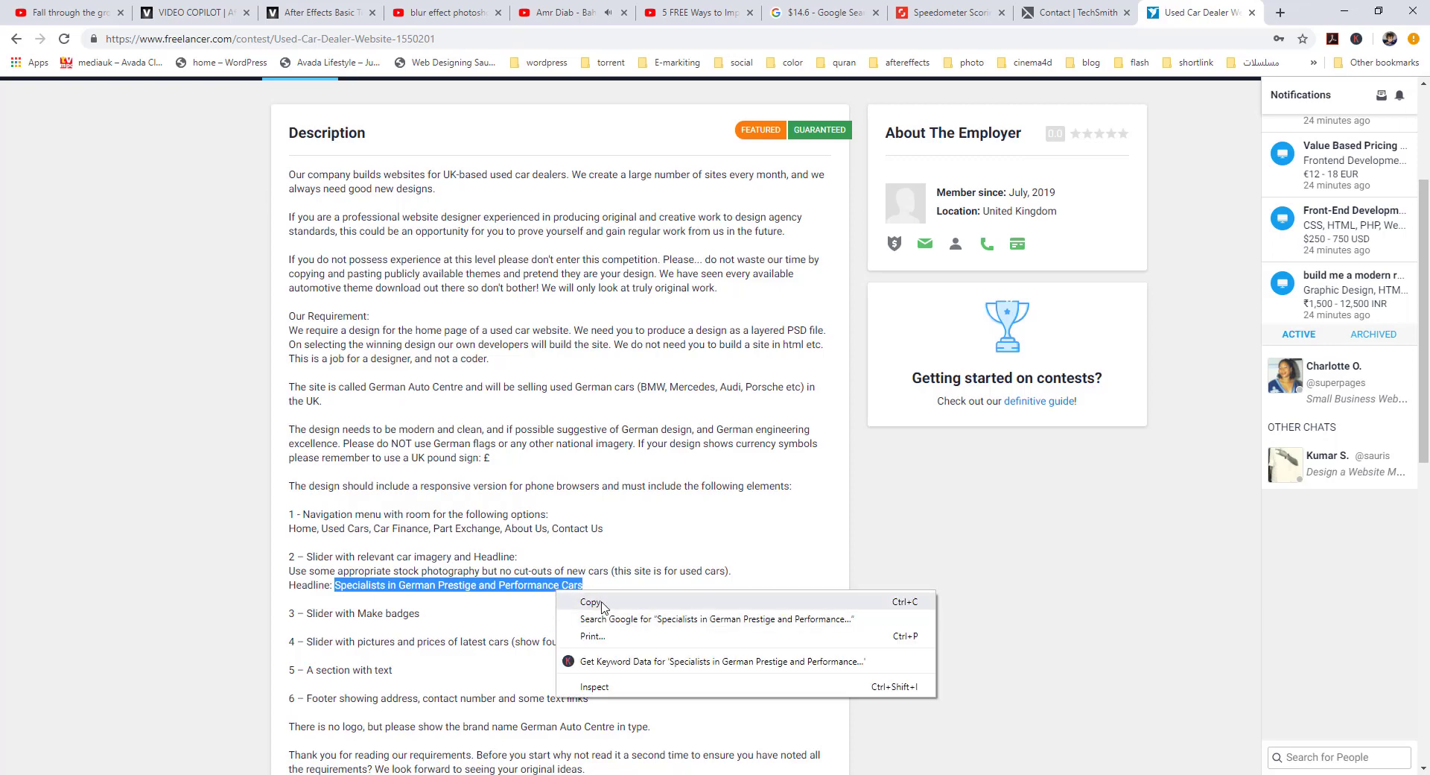
{"action": "left_click", "coordinate": [589, 596]}
{"action": "key", "text": "alt+Tab"}
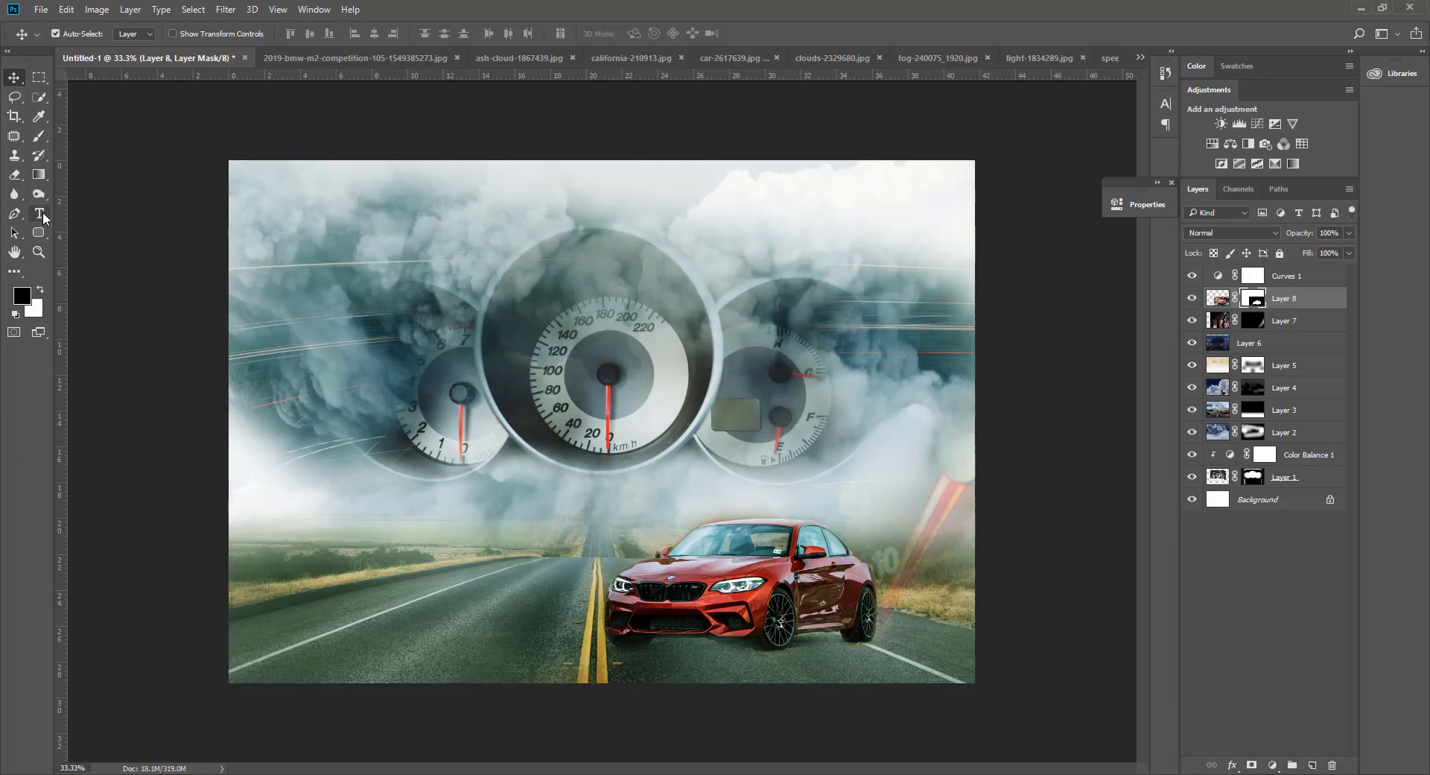
Add a text layer on the canvas and paste in the headline as plain text.
{"action": "left_click", "coordinate": [40, 214]}
{"action": "left_click", "coordinate": [342, 503]}
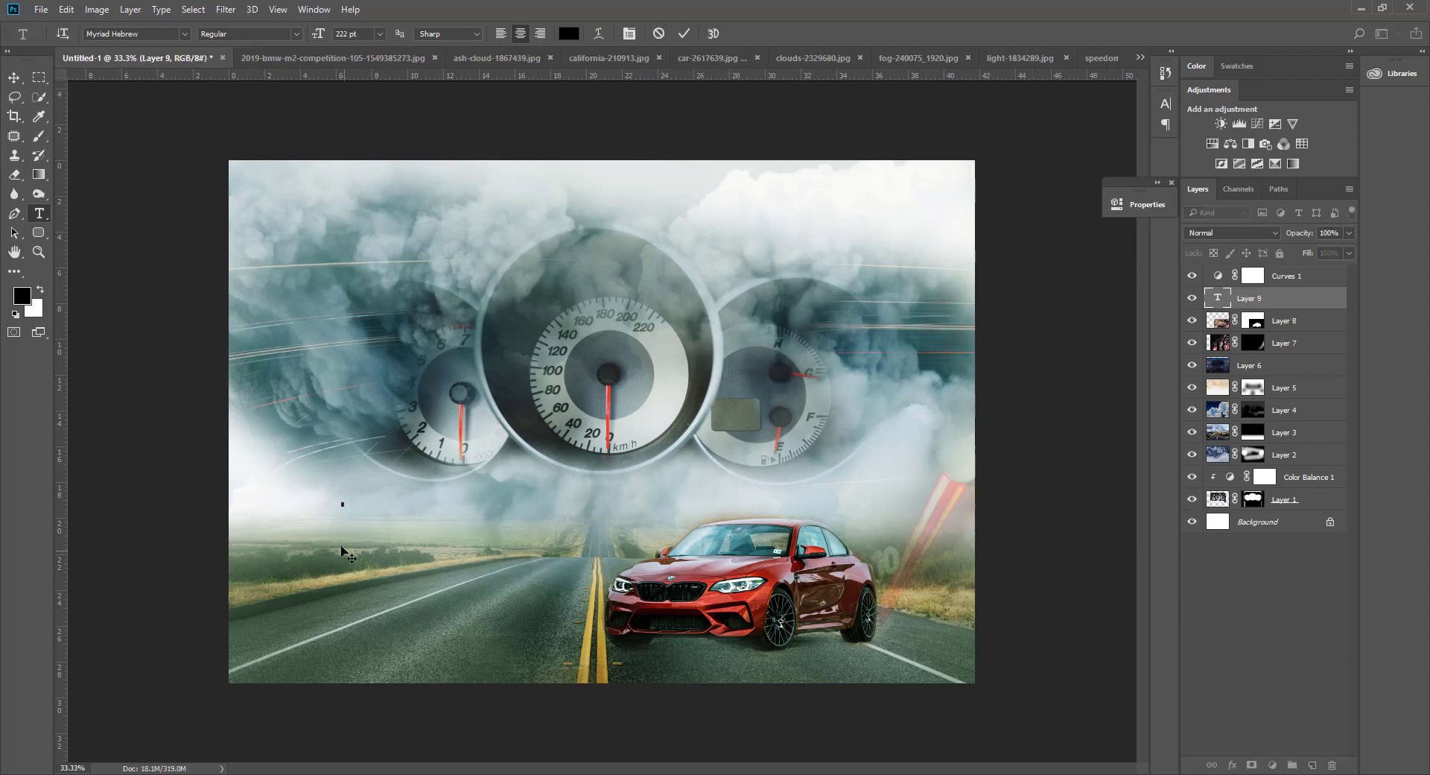
{"action": "right_click", "coordinate": [347, 503]}
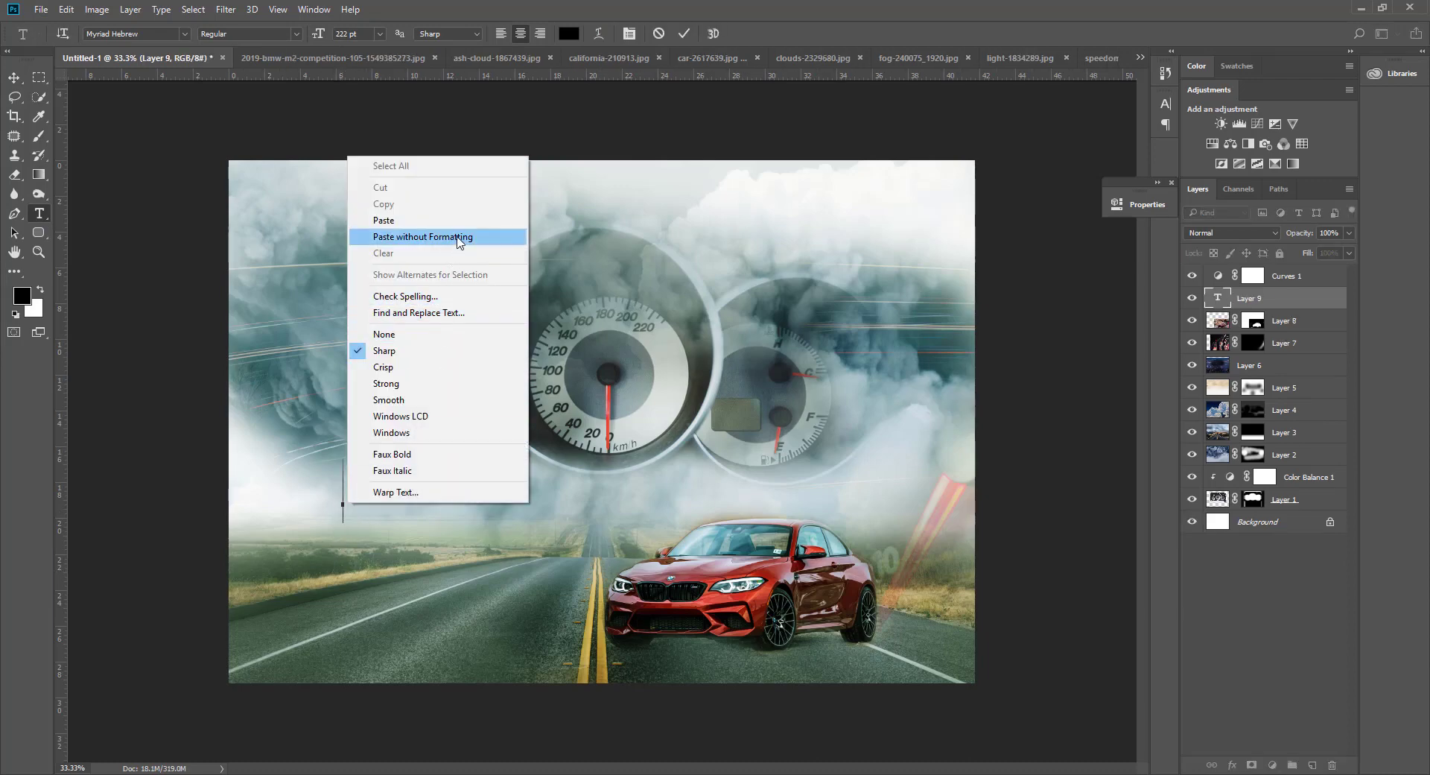
{"action": "left_click", "coordinate": [458, 237]}
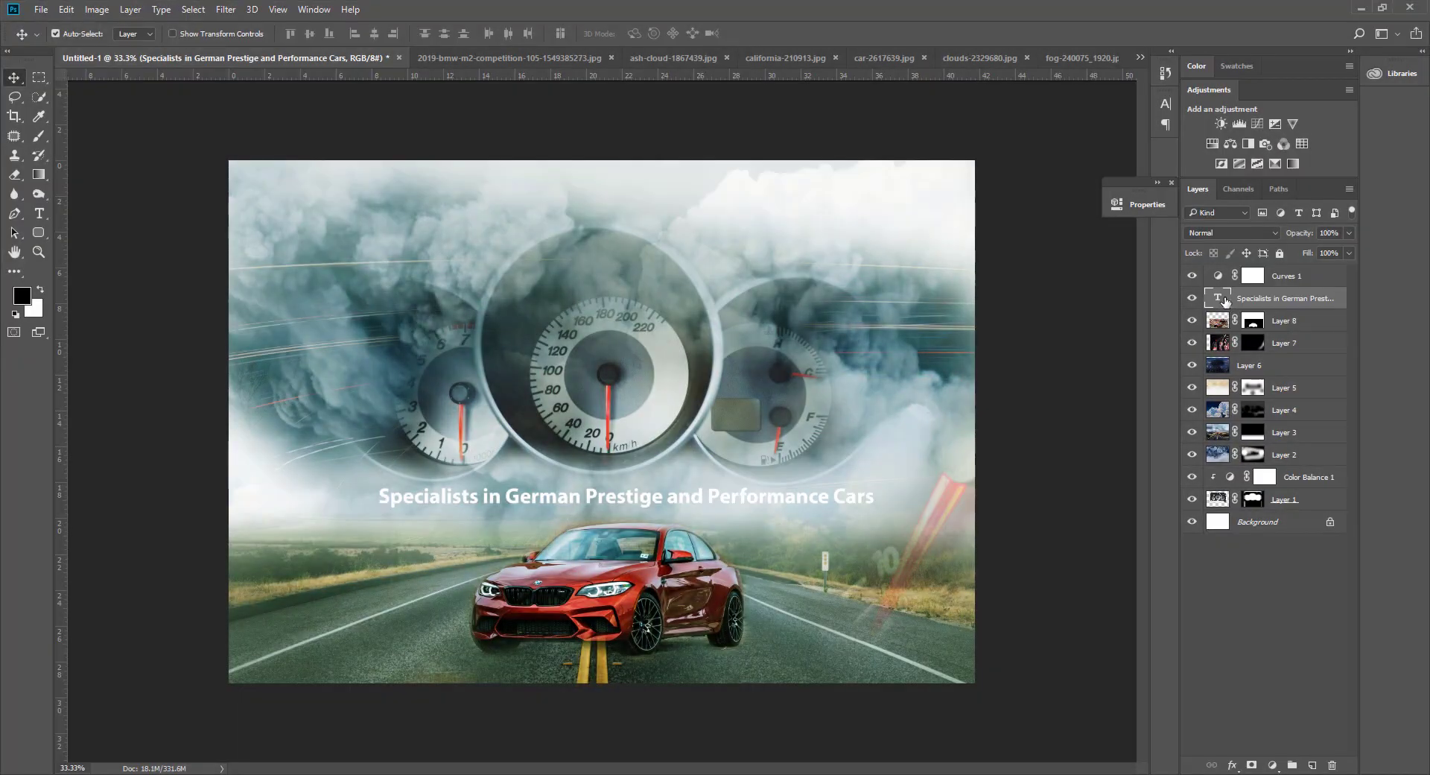
Make the headline black and all caps, and move it left above the car.
{"action": "double_click", "coordinate": [1224, 298]}
{"action": "left_click", "coordinate": [568, 34]}
{"action": "left_click", "coordinate": [734, 324]}
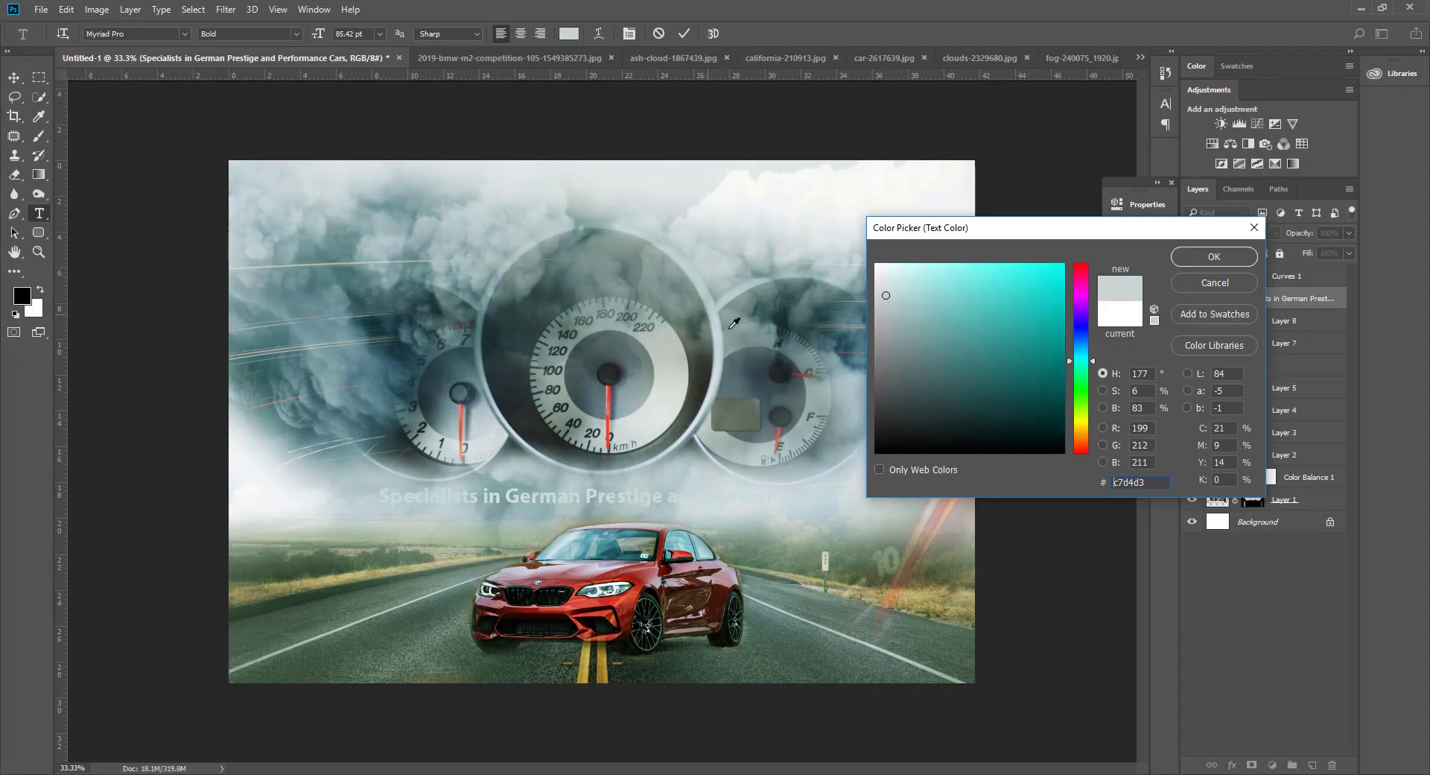
{"action": "left_click_drag", "start_coordinate": [927, 355], "coordinate": [878, 450]}
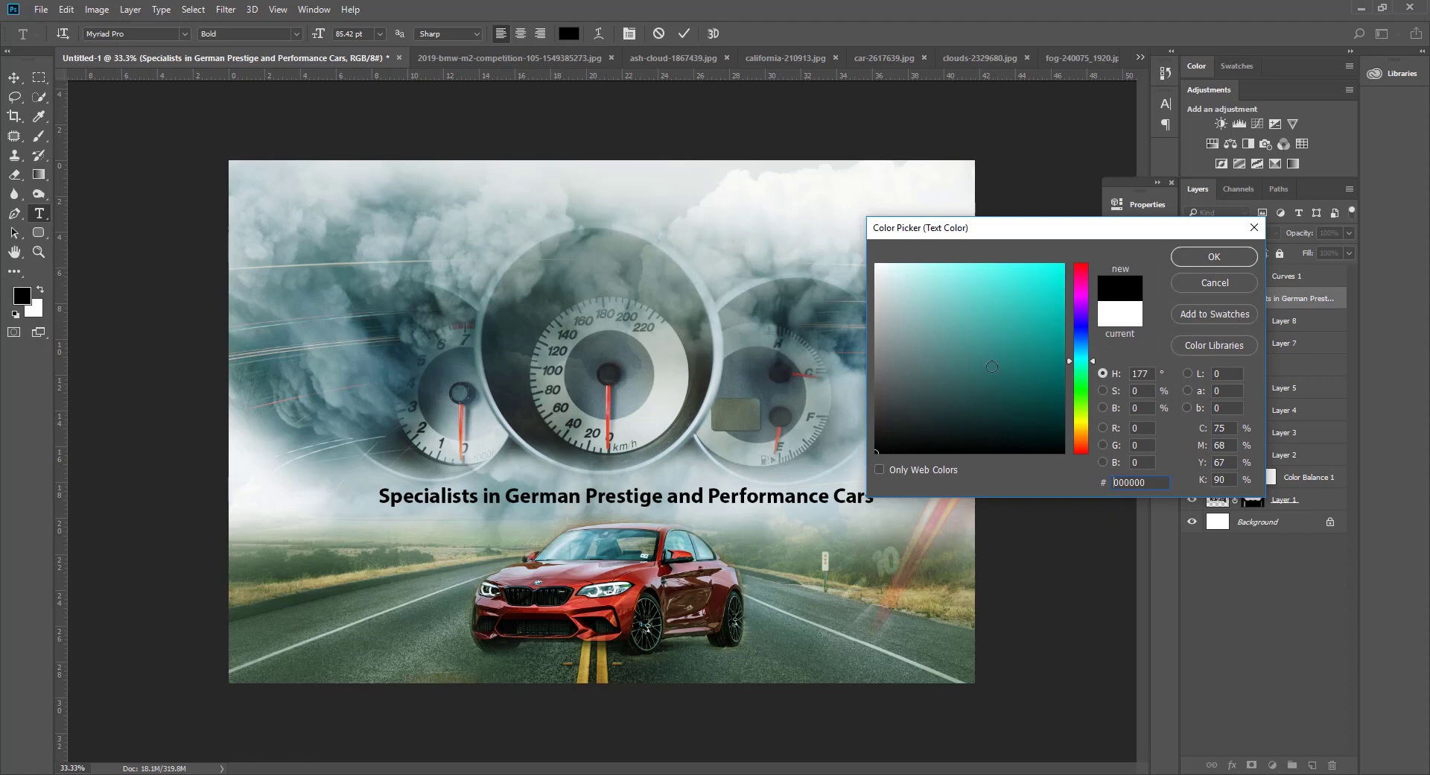
{"action": "left_click", "coordinate": [1210, 257]}
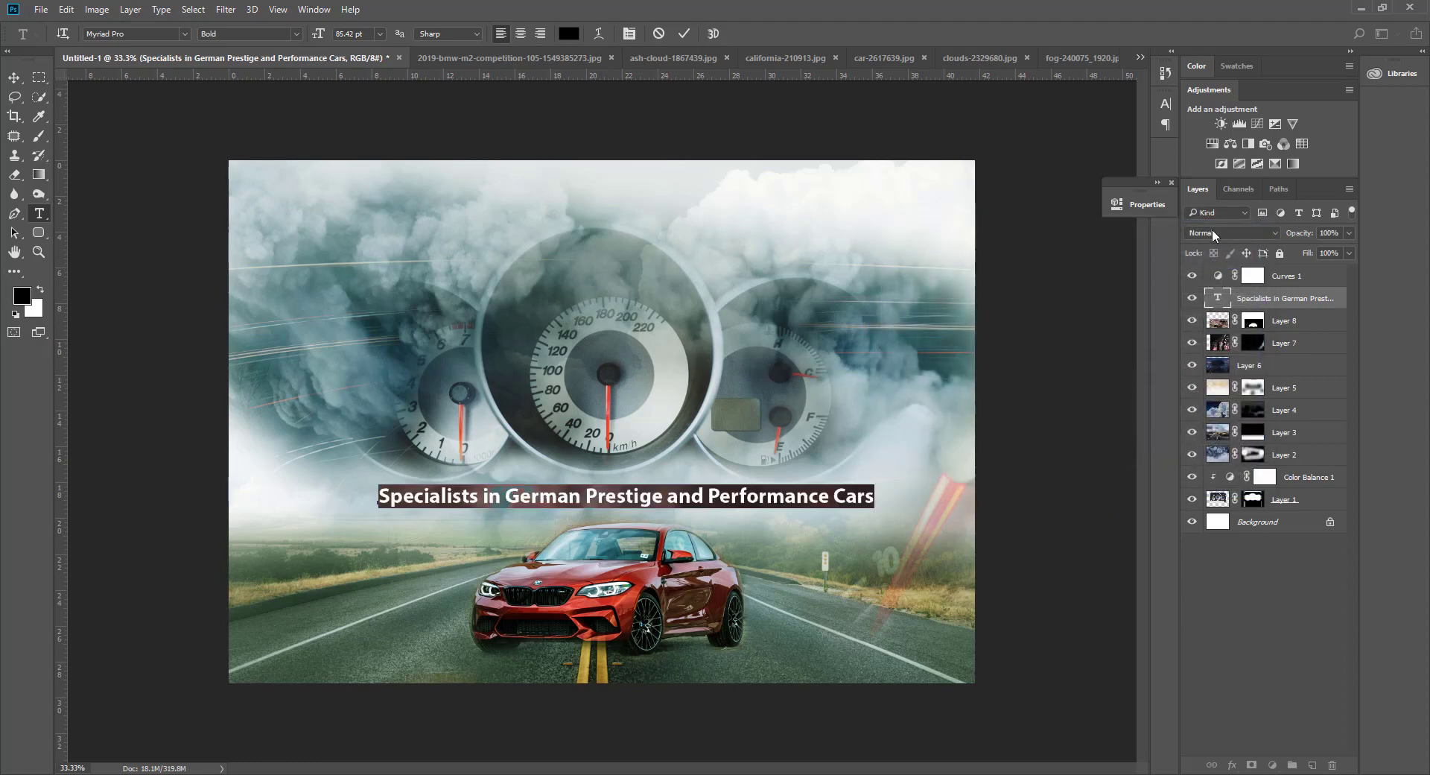
{"action": "left_click", "coordinate": [629, 34]}
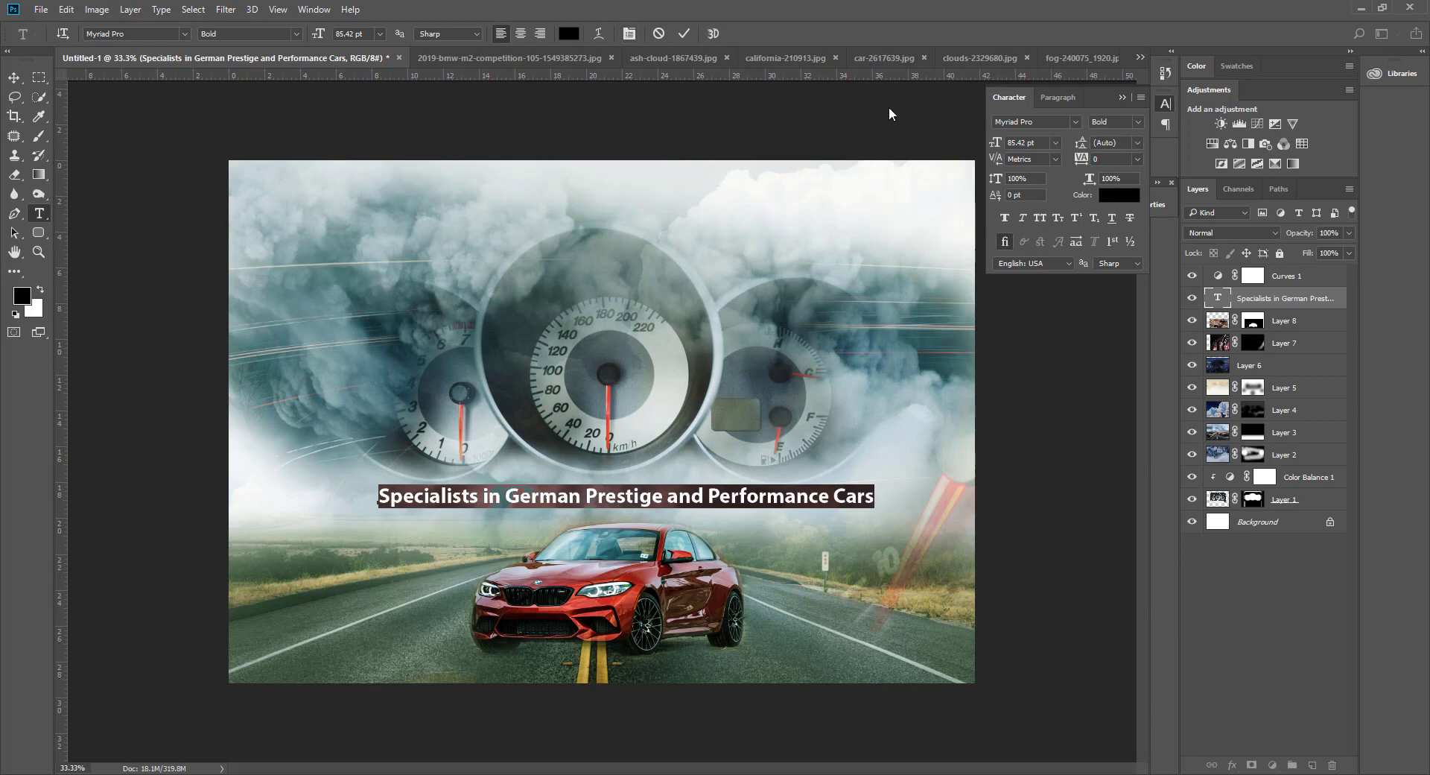
{"action": "left_click", "coordinate": [1041, 218]}
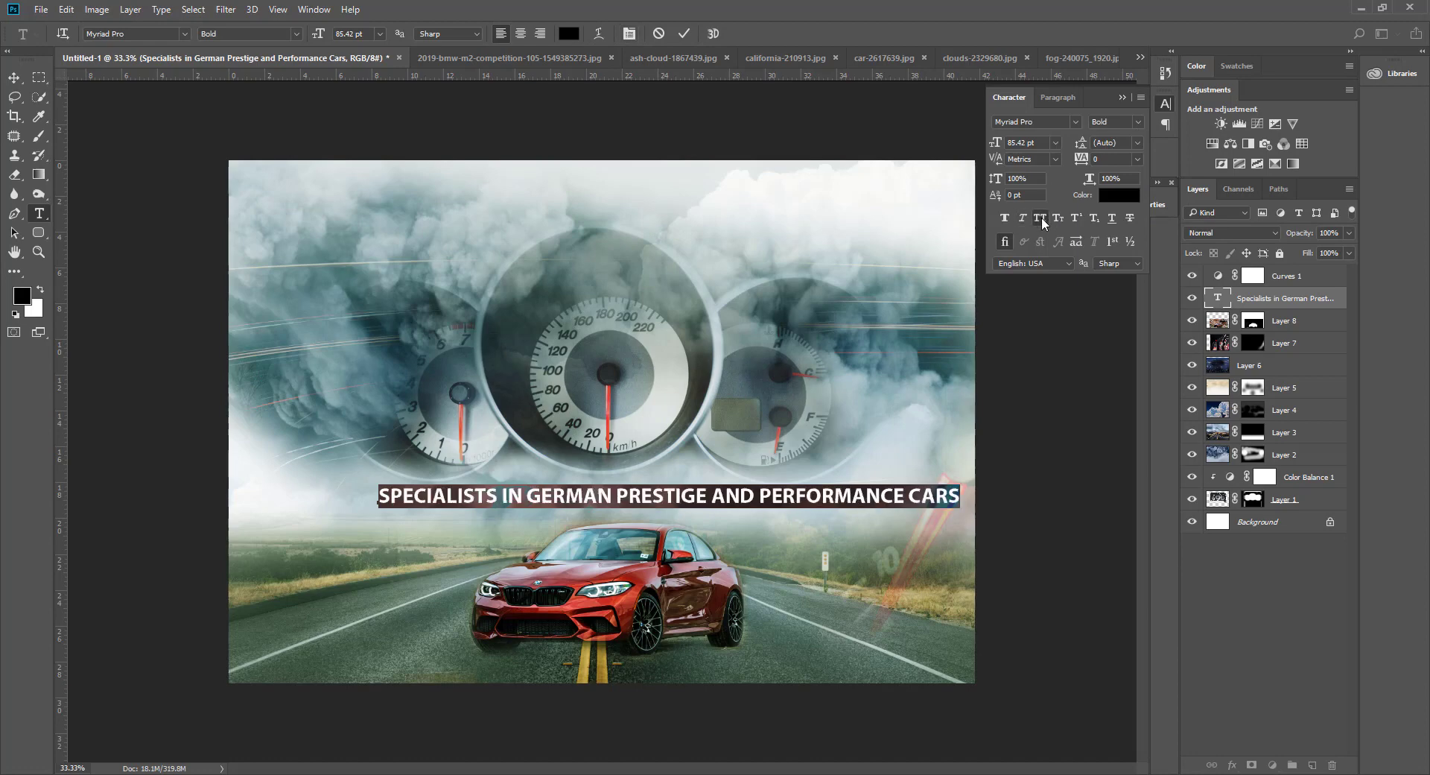
{"action": "left_click", "coordinate": [15, 77]}
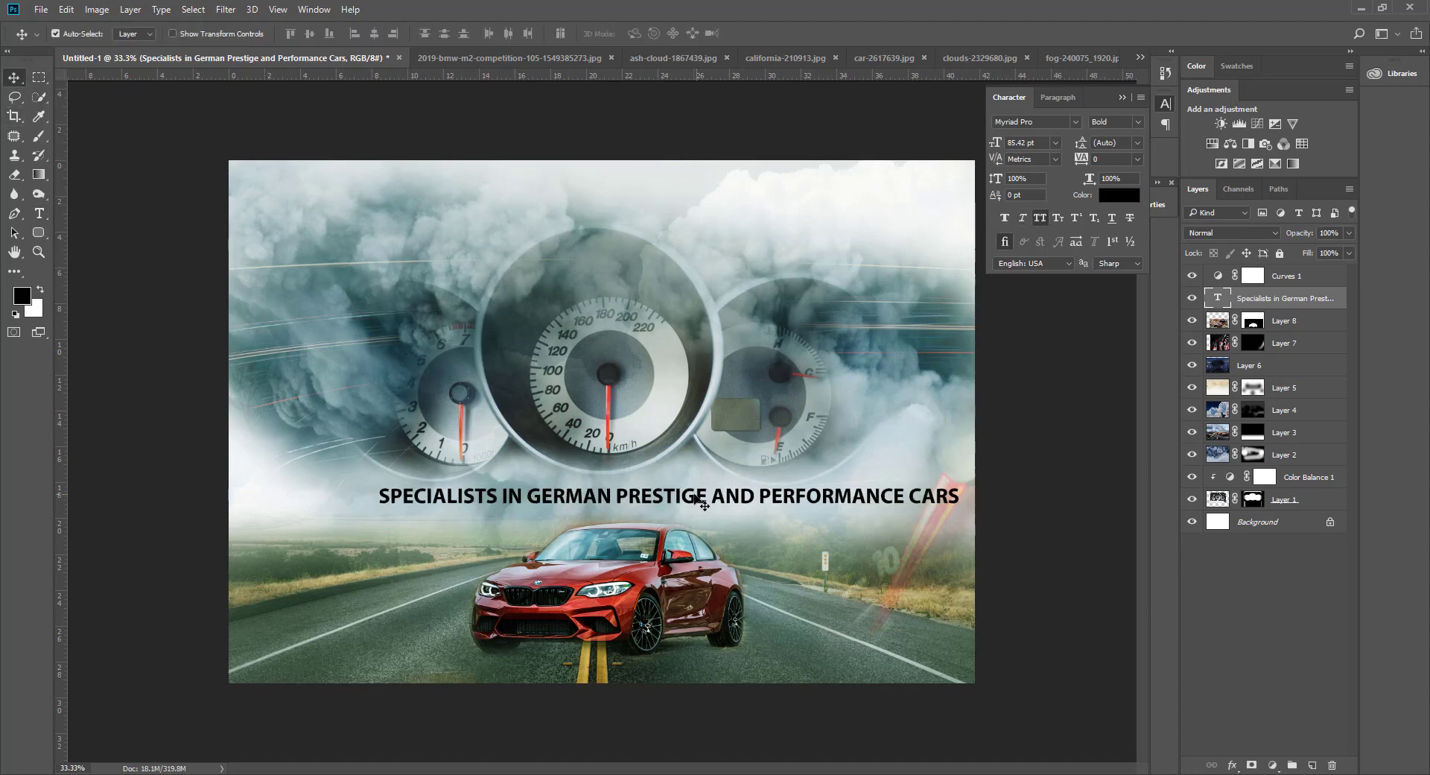
{"action": "left_click_drag", "start_coordinate": [702, 505], "coordinate": [636, 507]}
Paint Layer 8's mask under the car's front bumper to blend it into the road.
{"action": "left_click", "coordinate": [1253, 320]}
{"action": "left_click", "coordinate": [39, 136]}
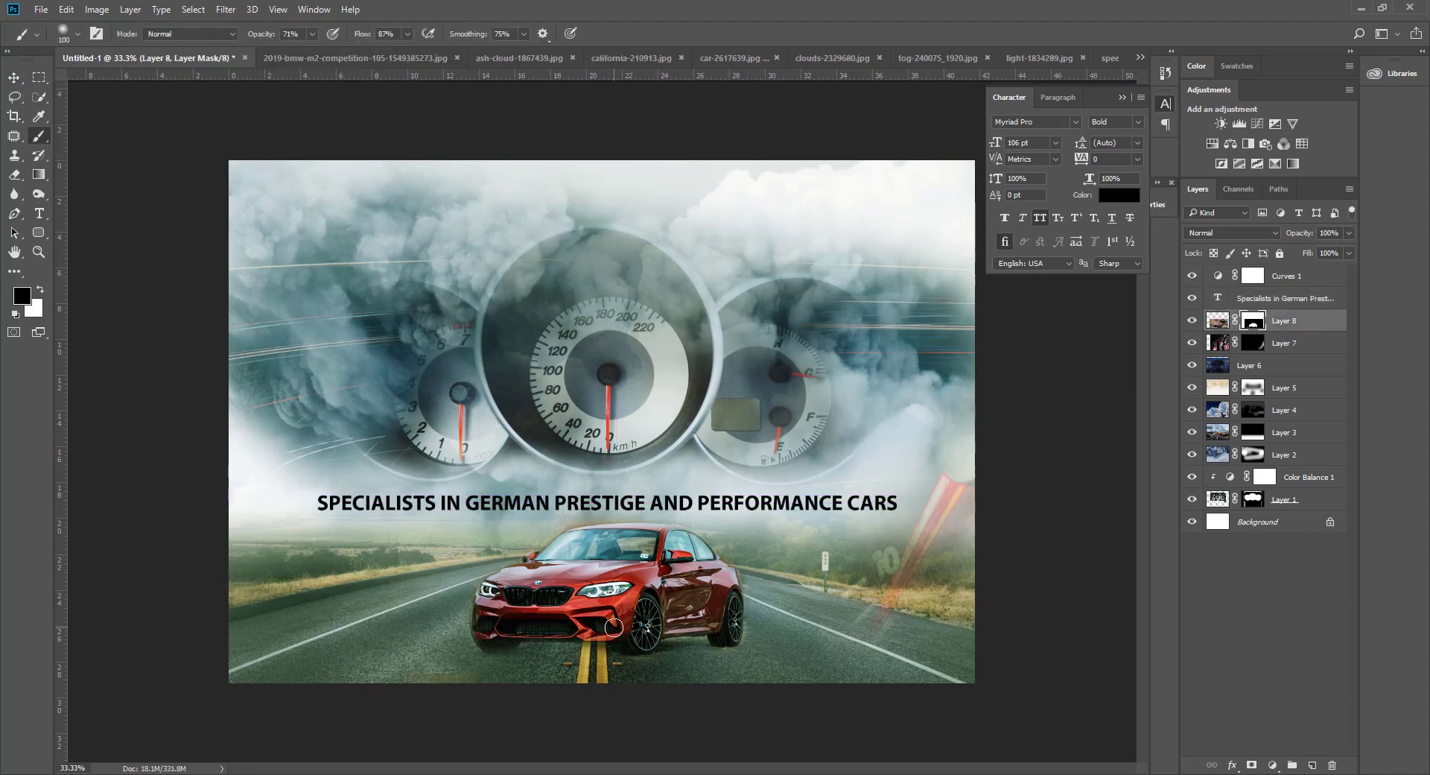
{"action": "left_click_drag", "start_coordinate": [613, 627], "coordinate": [601, 631]}
{"action": "key", "text": "x"}
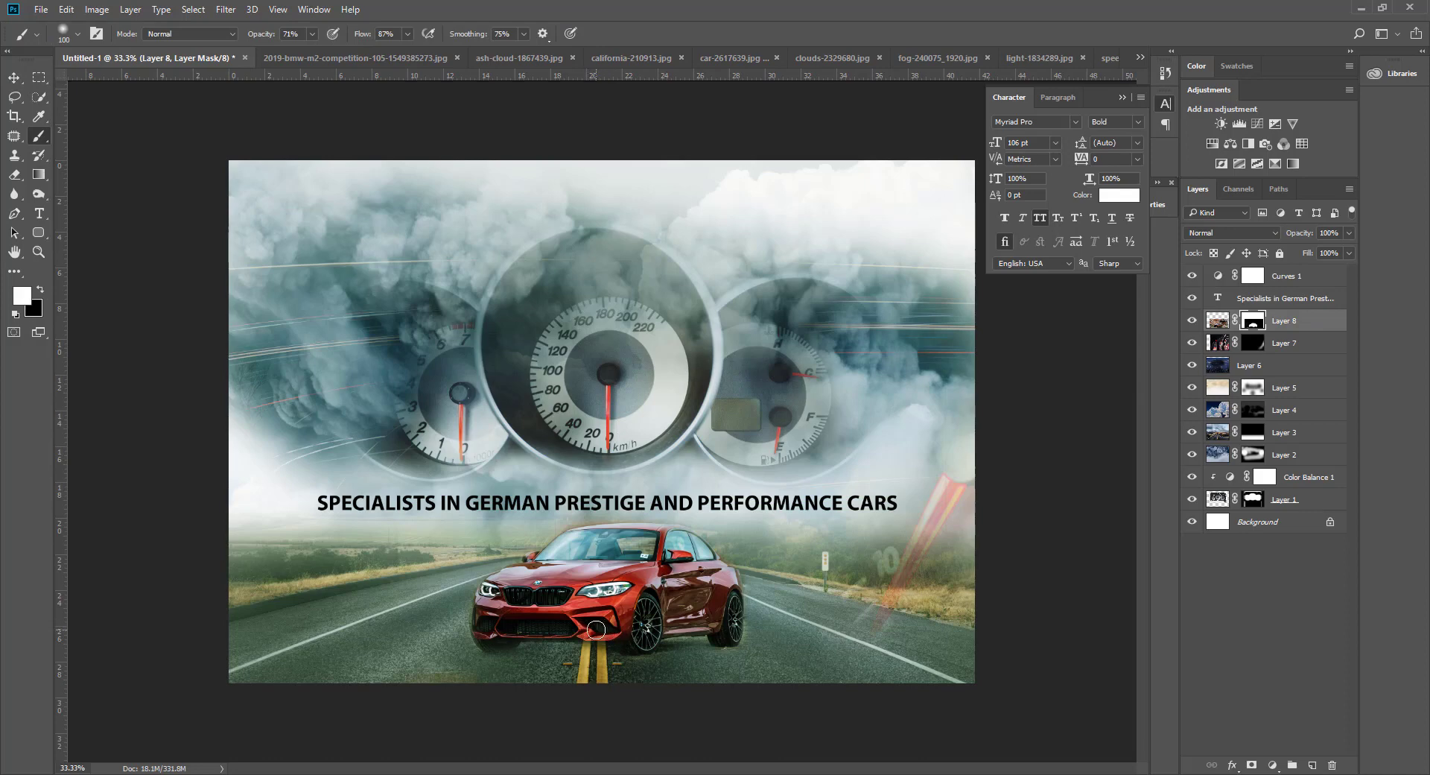
{"action": "scroll", "coordinate": [596, 630], "scroll_direction": "up", "scroll_amount": 1}
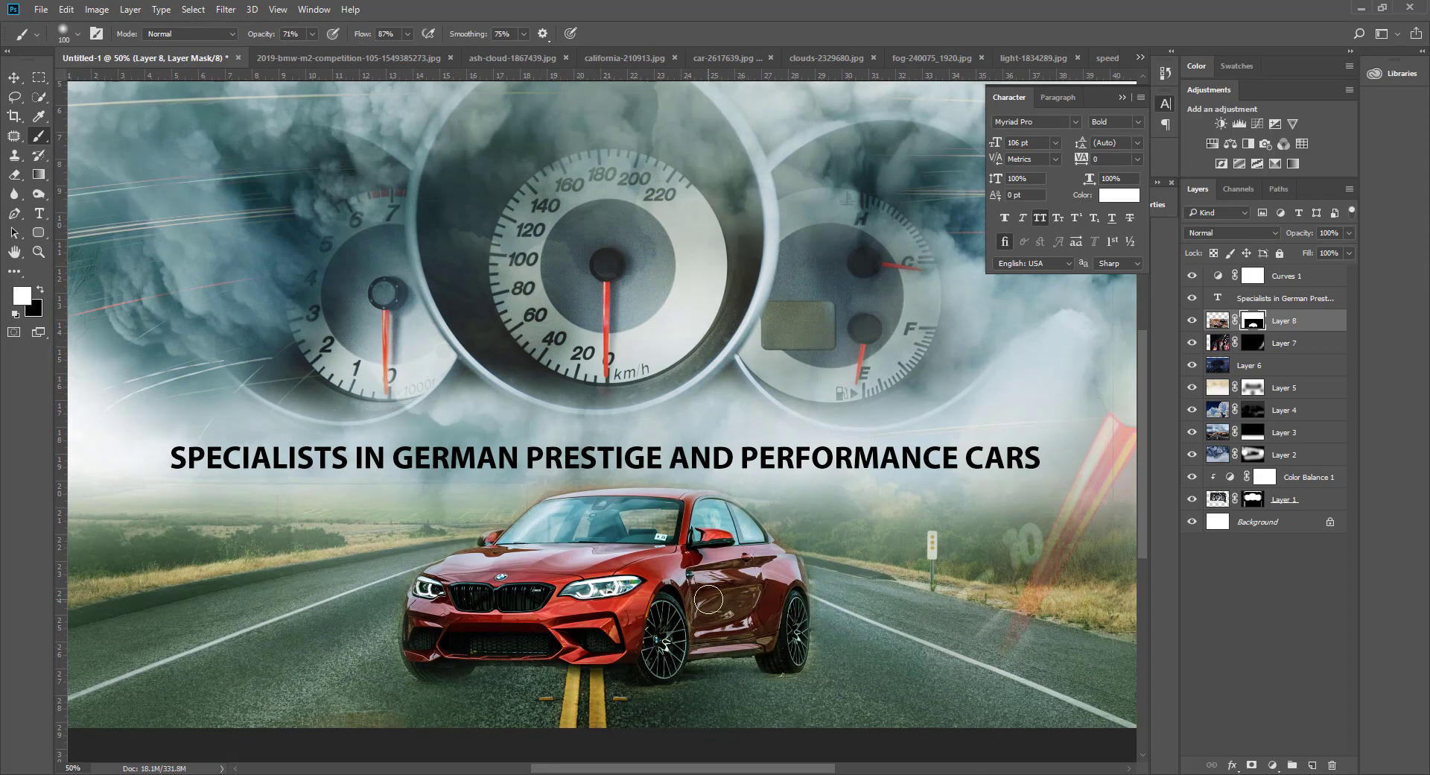
Add a Curves adjustment layer and place highlight, shadow and midtone points into an S-curve.
{"action": "key", "text": "v"}
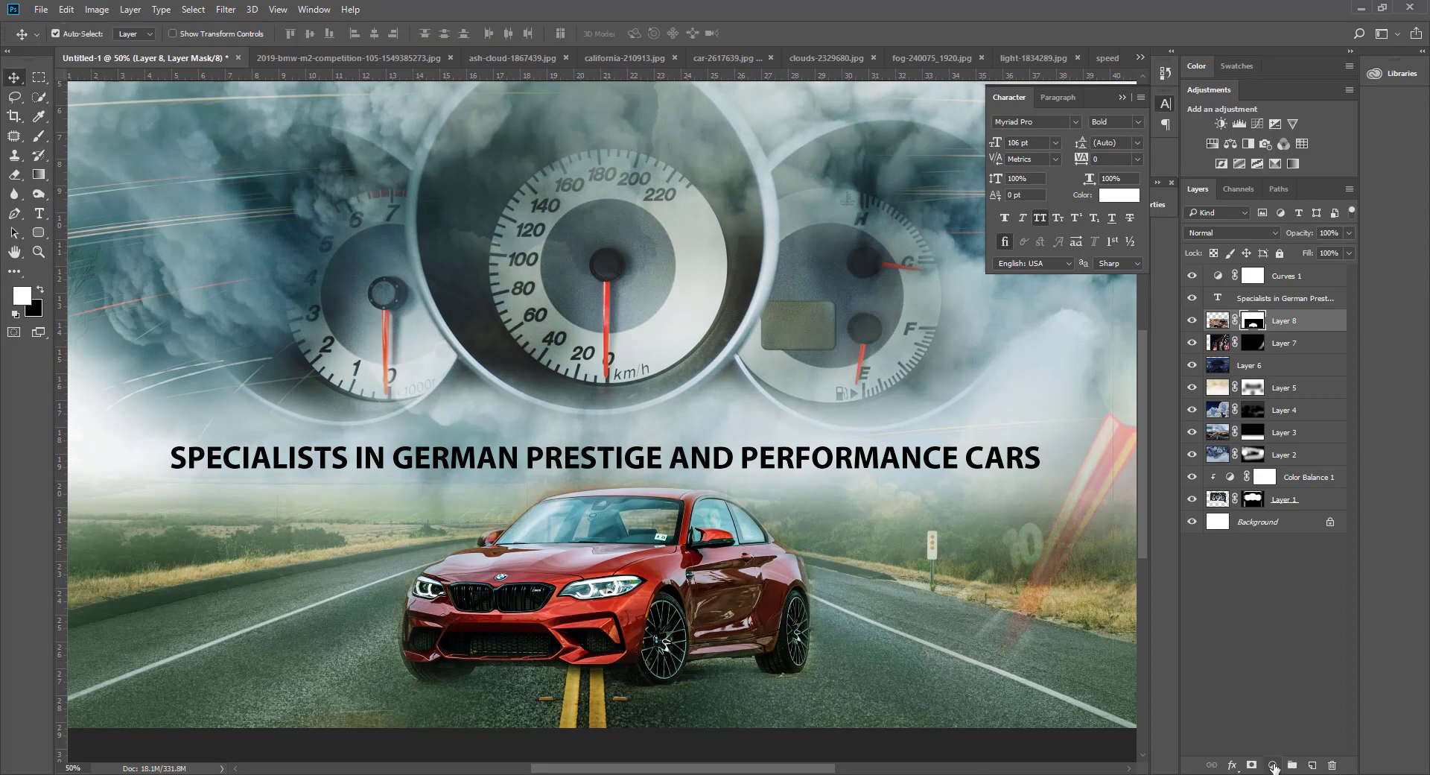
{"action": "left_click", "coordinate": [1272, 765]}
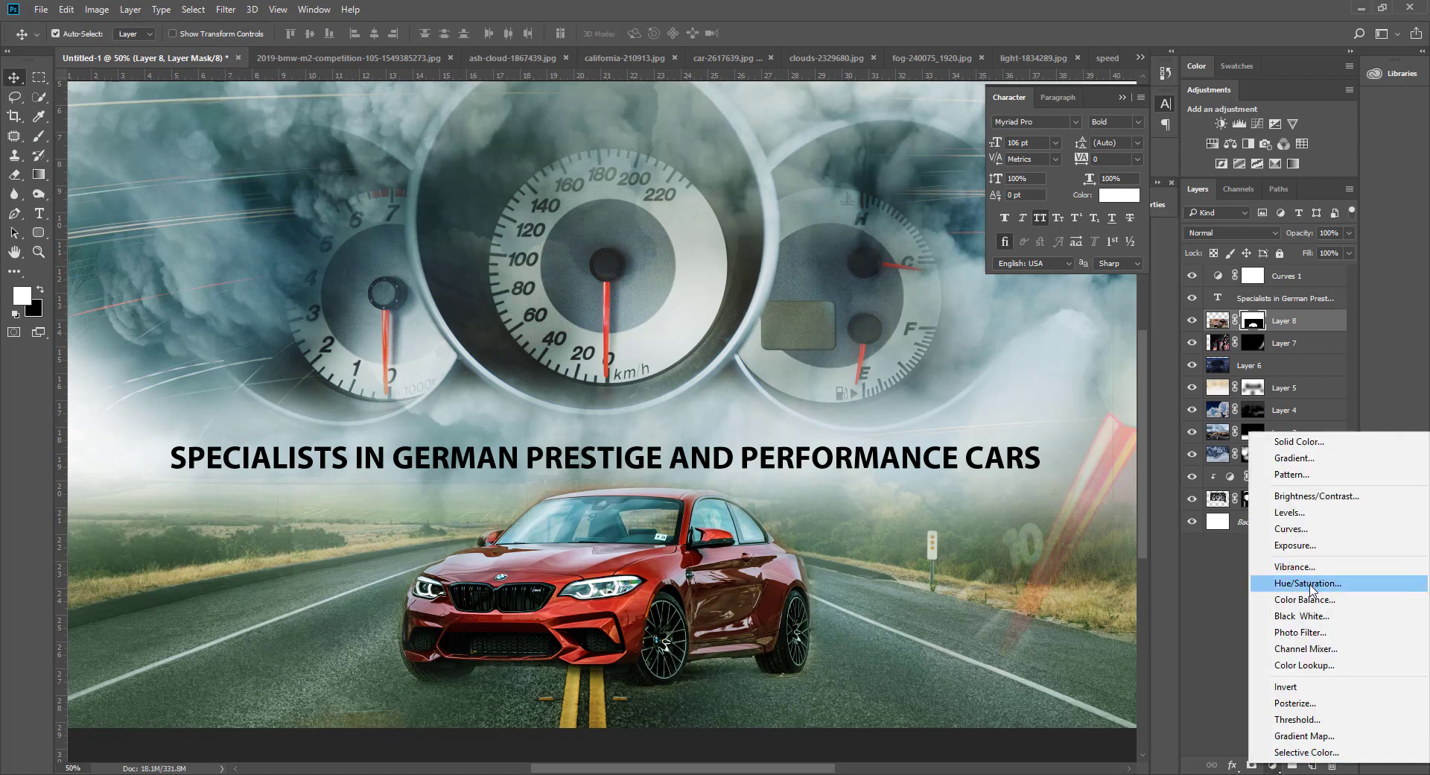
{"action": "left_click", "coordinate": [1325, 534]}
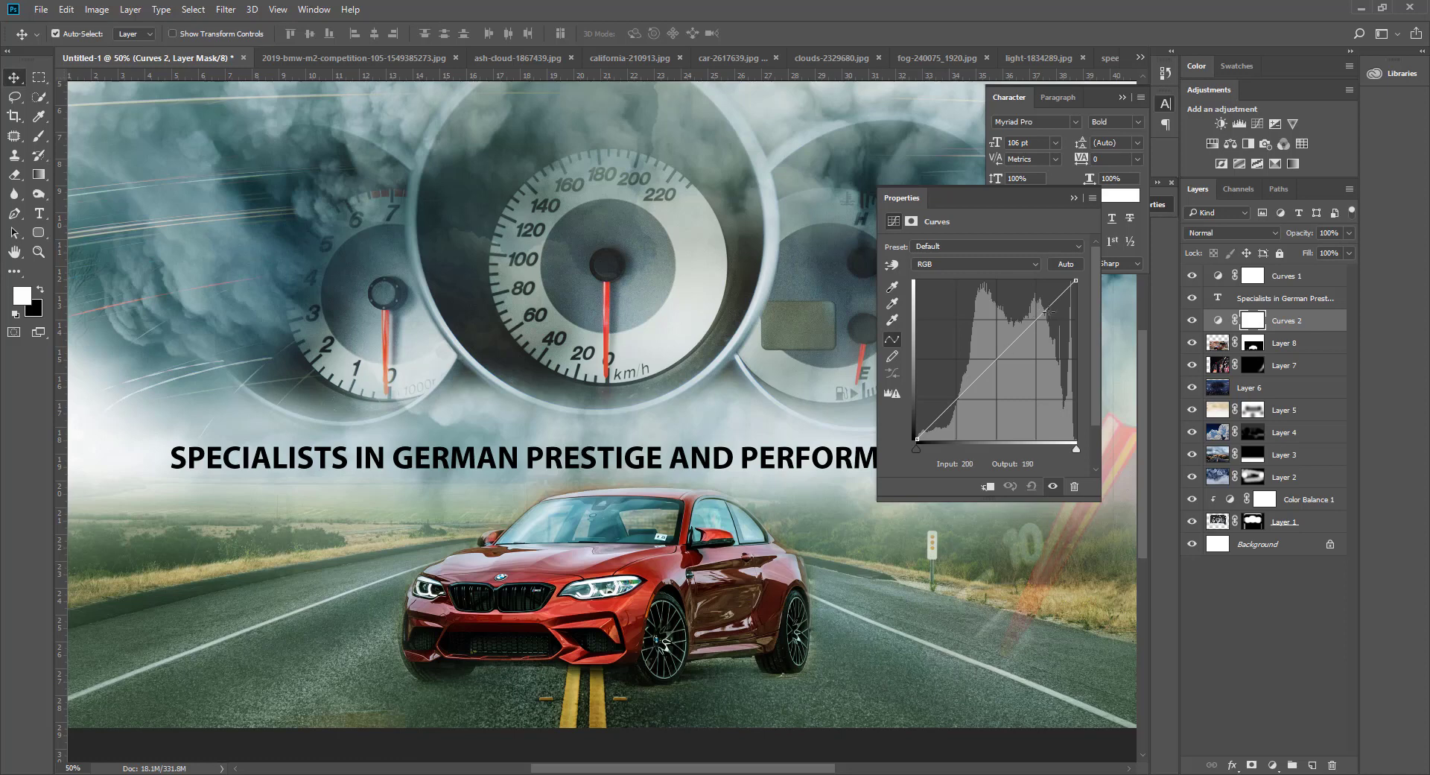
{"action": "left_click", "coordinate": [1056, 299]}
{"action": "key", "text": "Up"}
{"action": "key", "text": "Up"}
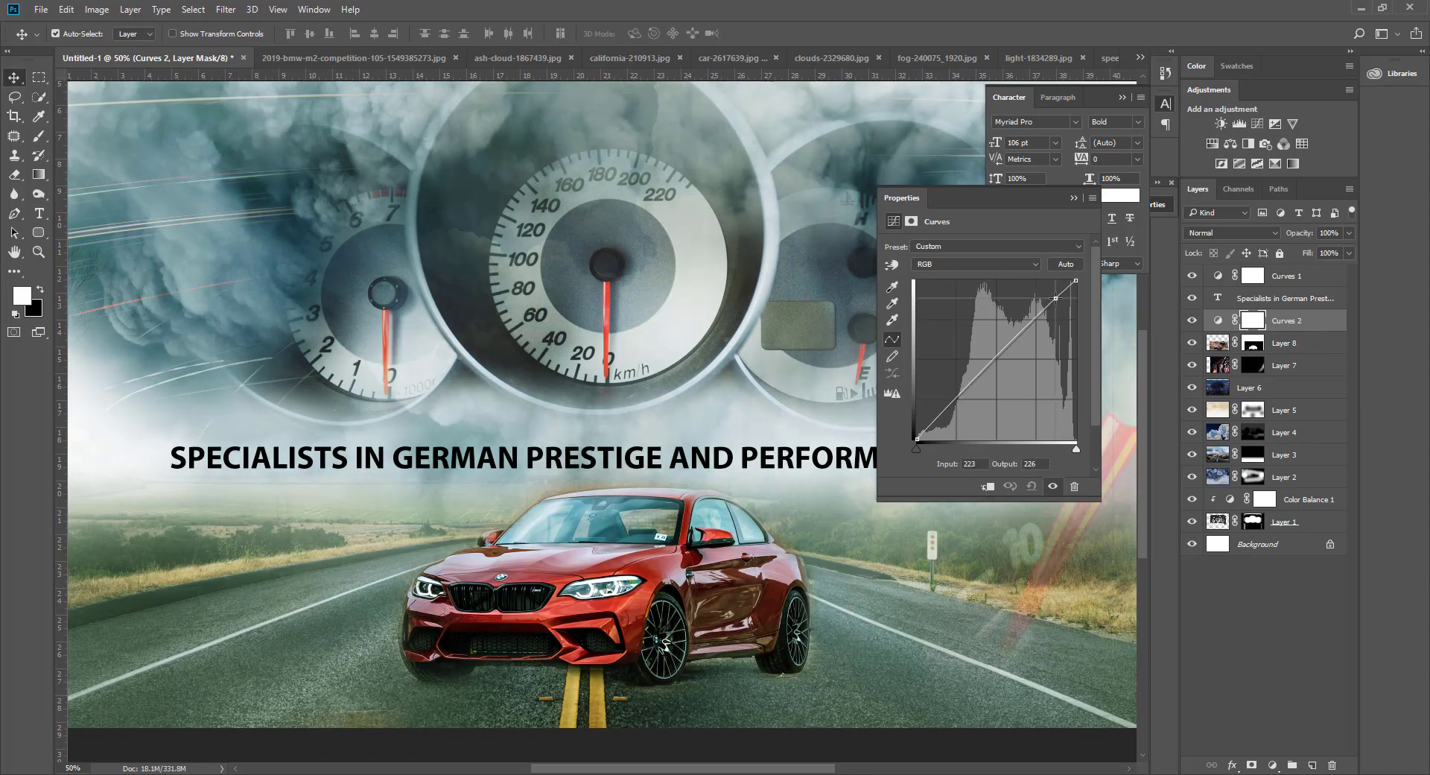
{"action": "key", "text": "Left"}
{"action": "key", "text": "Left"}
{"action": "key", "text": "Left"}
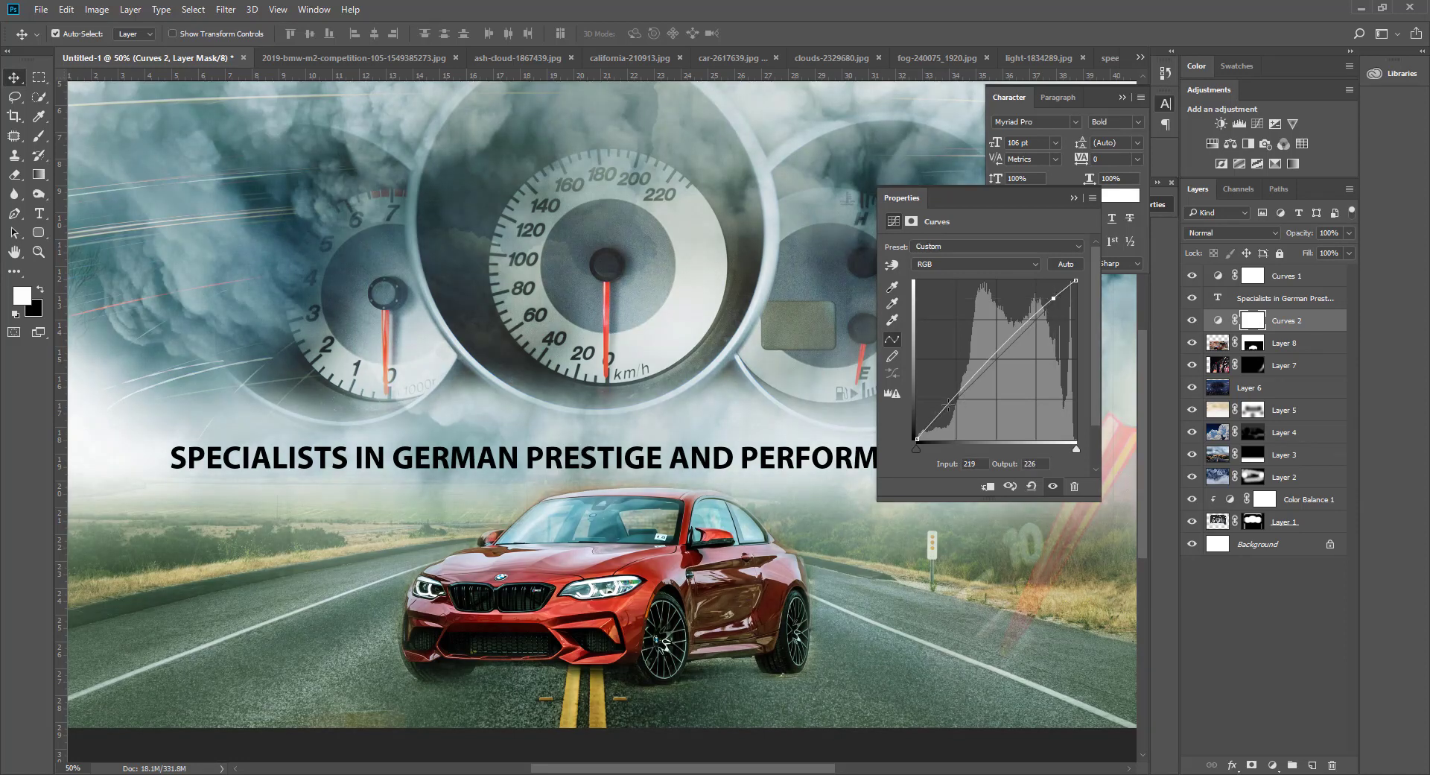
{"action": "left_click_drag", "start_coordinate": [947, 405], "coordinate": [952, 407]}
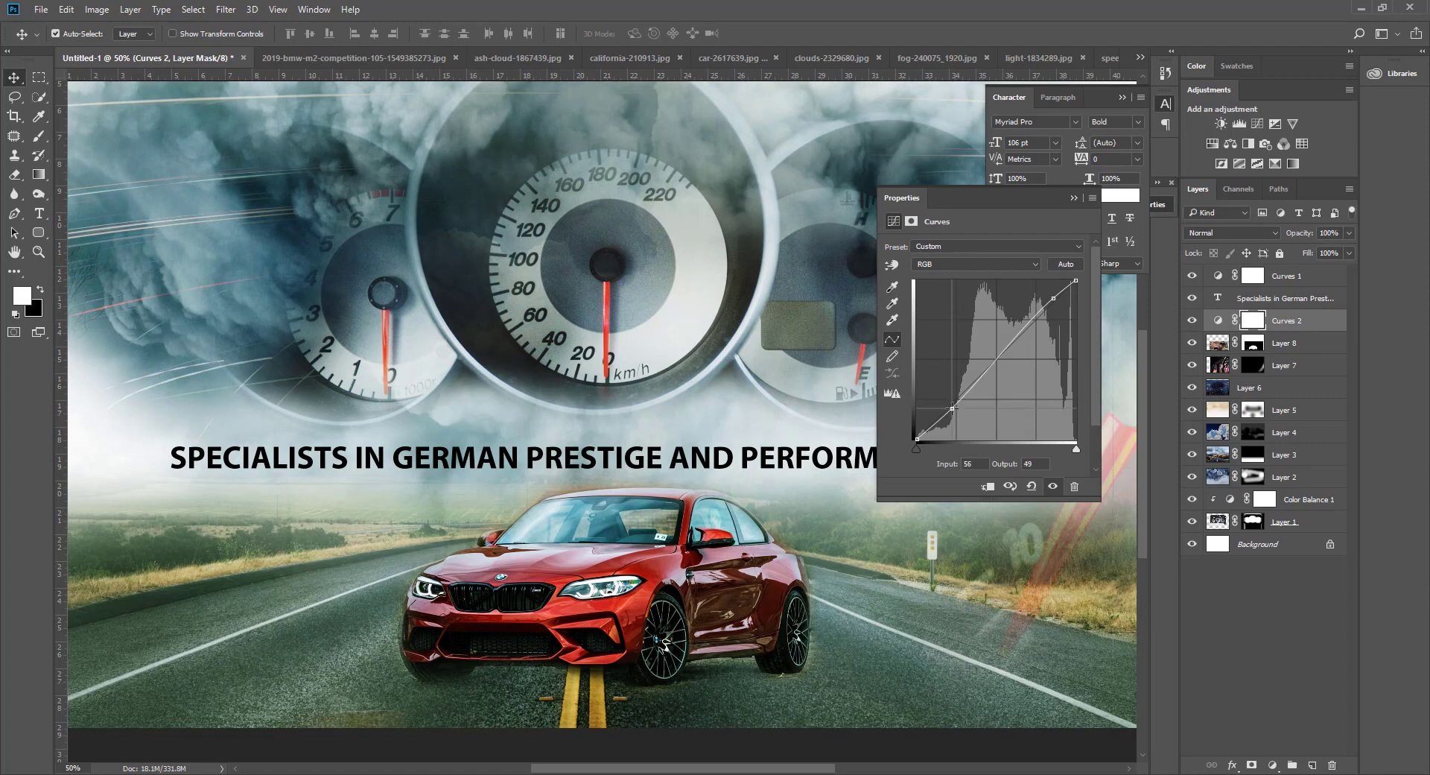
{"action": "key", "text": "Left"}
{"action": "left_click", "coordinate": [1000, 354]}
{"action": "left_click_drag", "start_coordinate": [1000, 352], "coordinate": [1005, 355]}
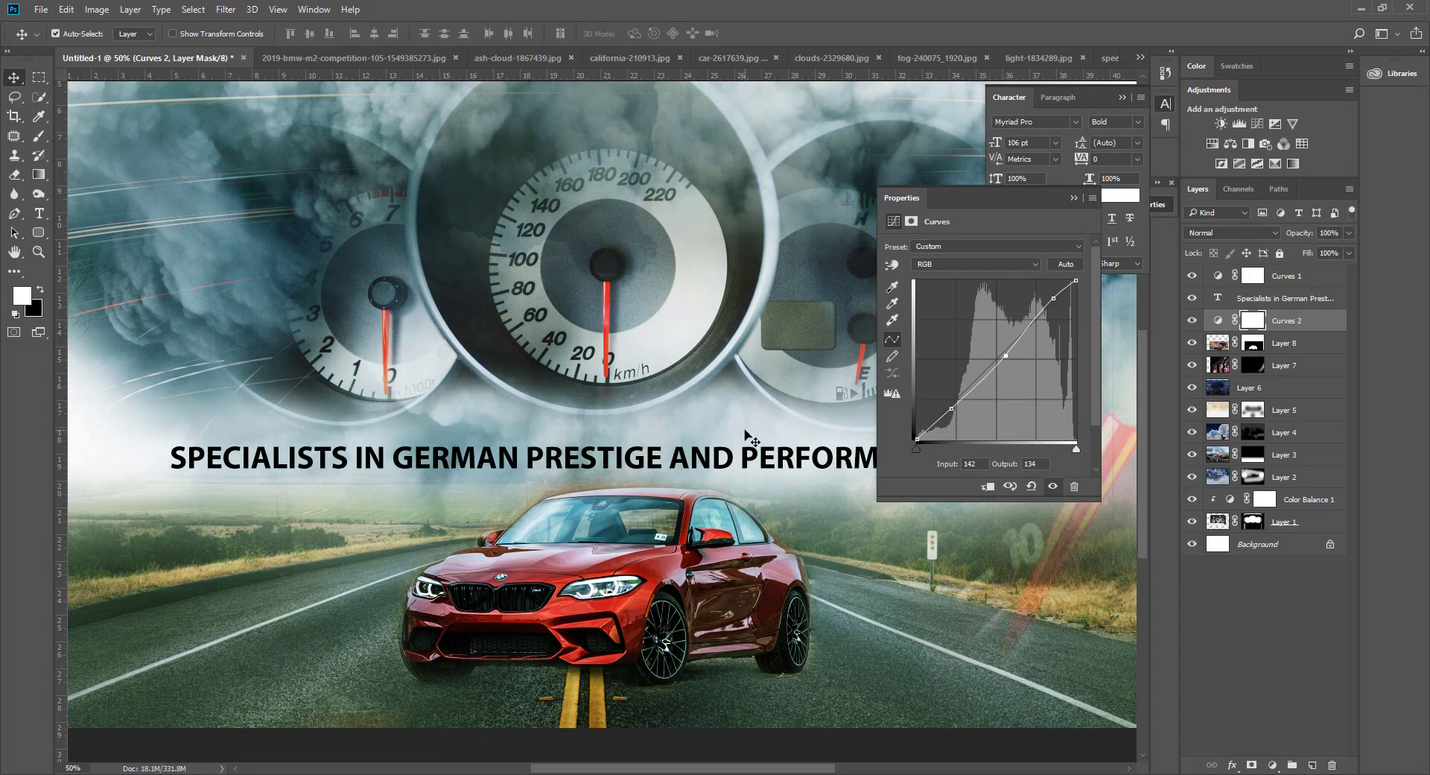
Refine the S-curve with brighter highlights and darker shadows, comparing against Curves 1 on and off.
{"action": "key", "text": "ctrl+minus"}
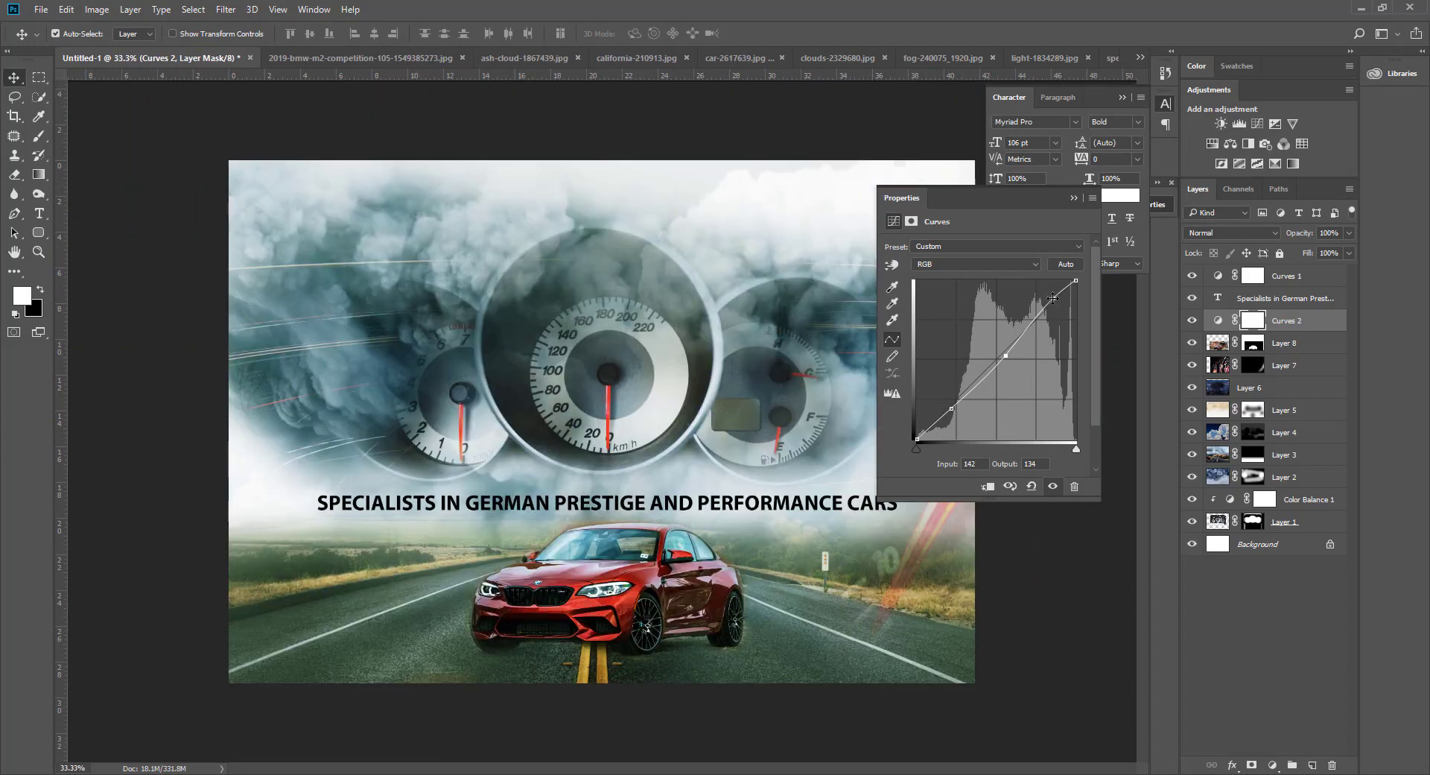
{"action": "left_click_drag", "start_coordinate": [1051, 298], "coordinate": [1049, 295]}
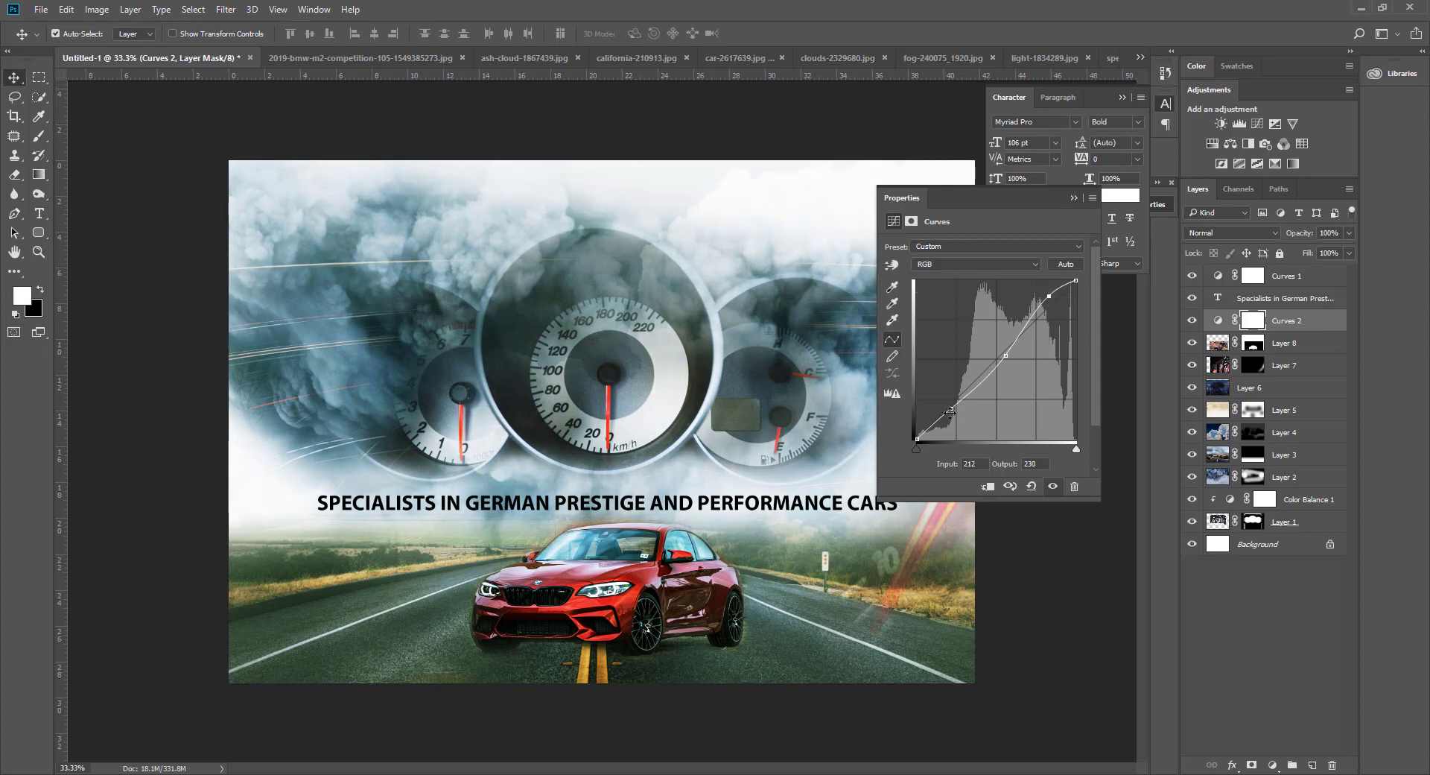
{"action": "left_click_drag", "start_coordinate": [950, 411], "coordinate": [945, 406]}
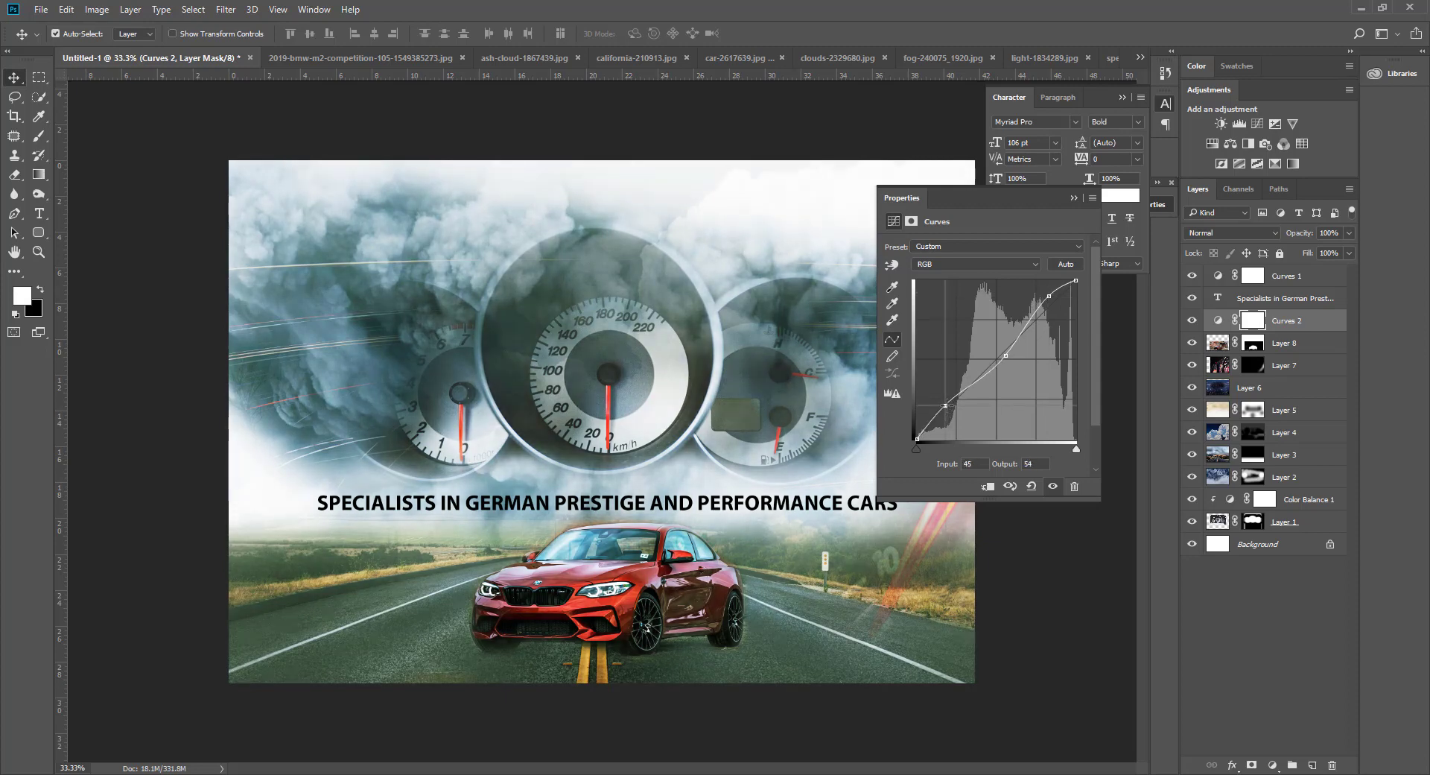
{"action": "left_click_drag", "start_coordinate": [1005, 355], "coordinate": [1004, 346]}
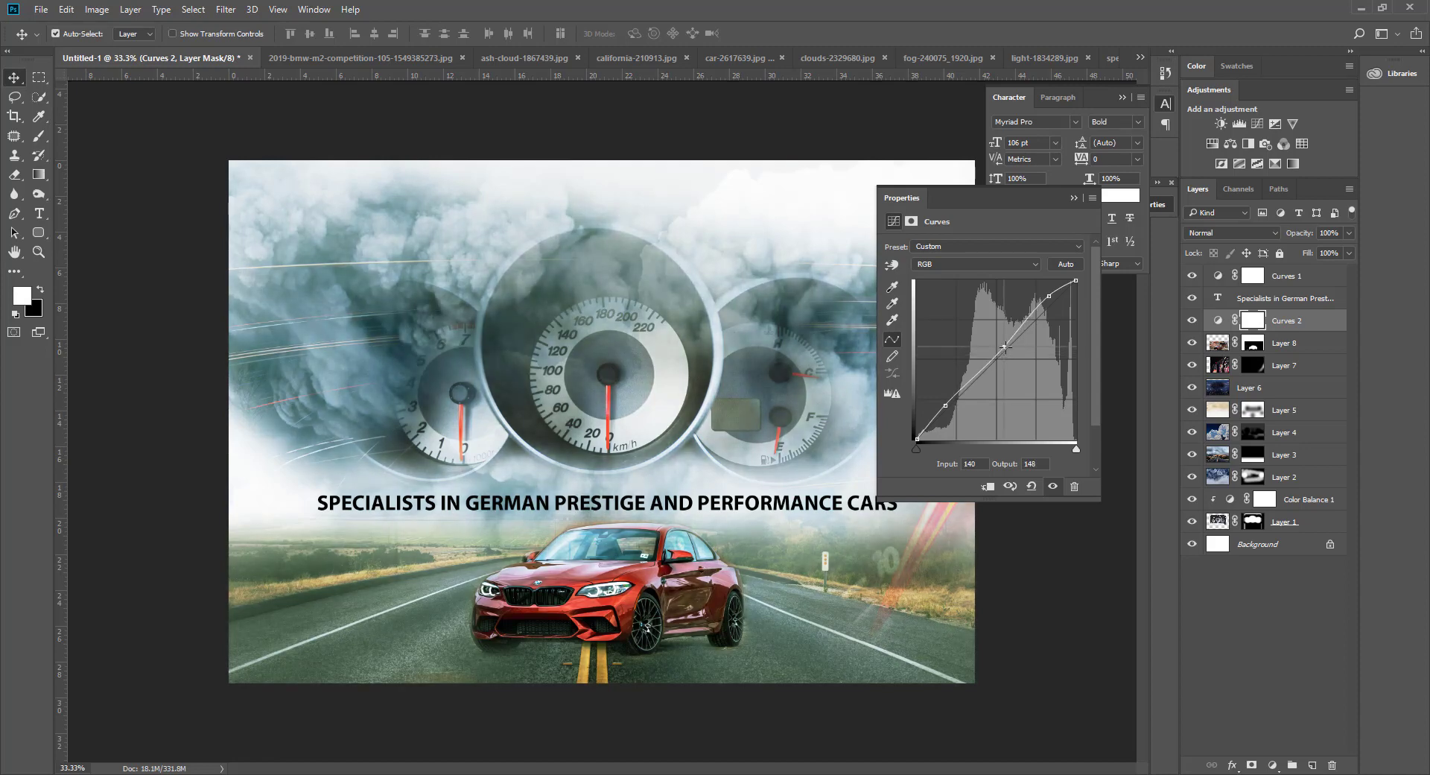
{"action": "left_click_drag", "start_coordinate": [1051, 299], "coordinate": [1043, 298]}
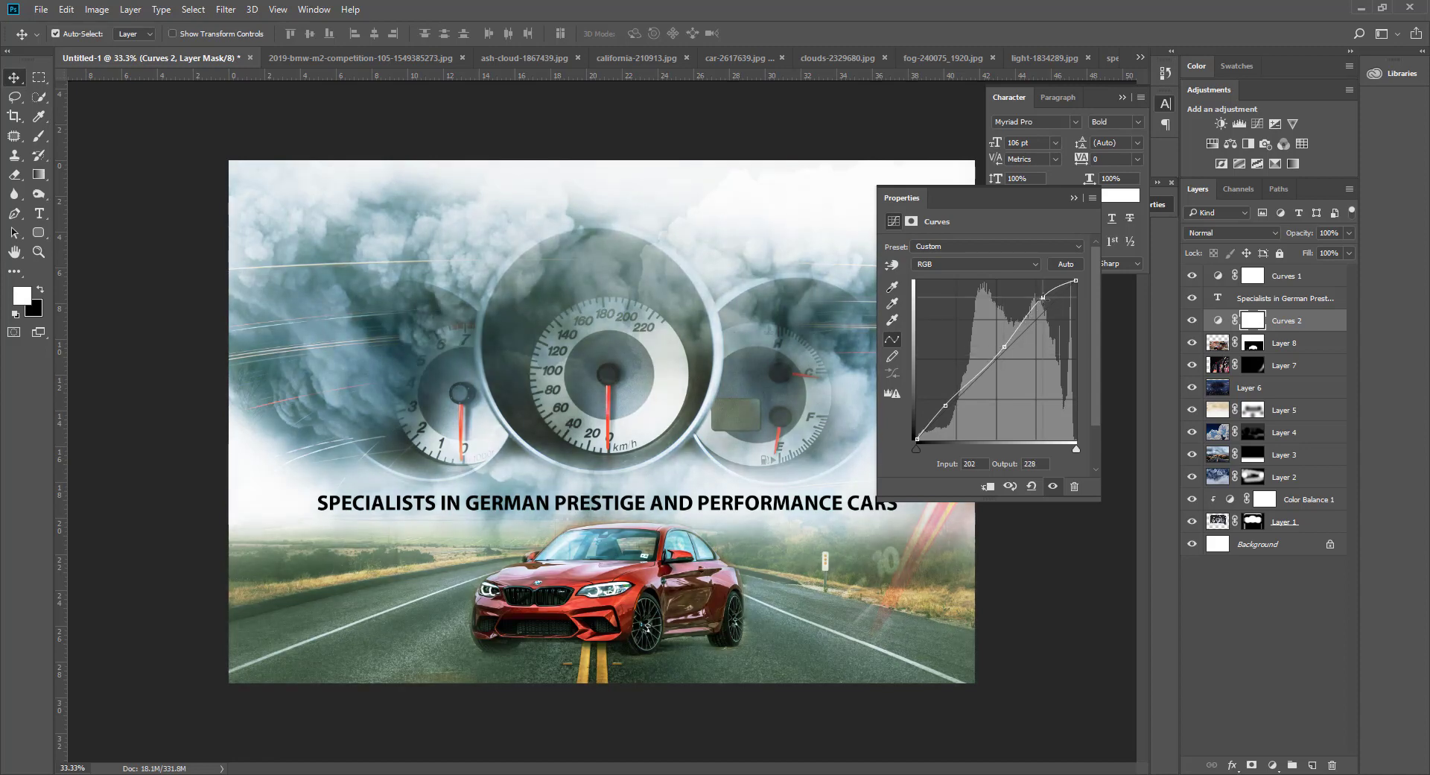
{"action": "left_click_drag", "start_coordinate": [945, 409], "coordinate": [960, 401]}
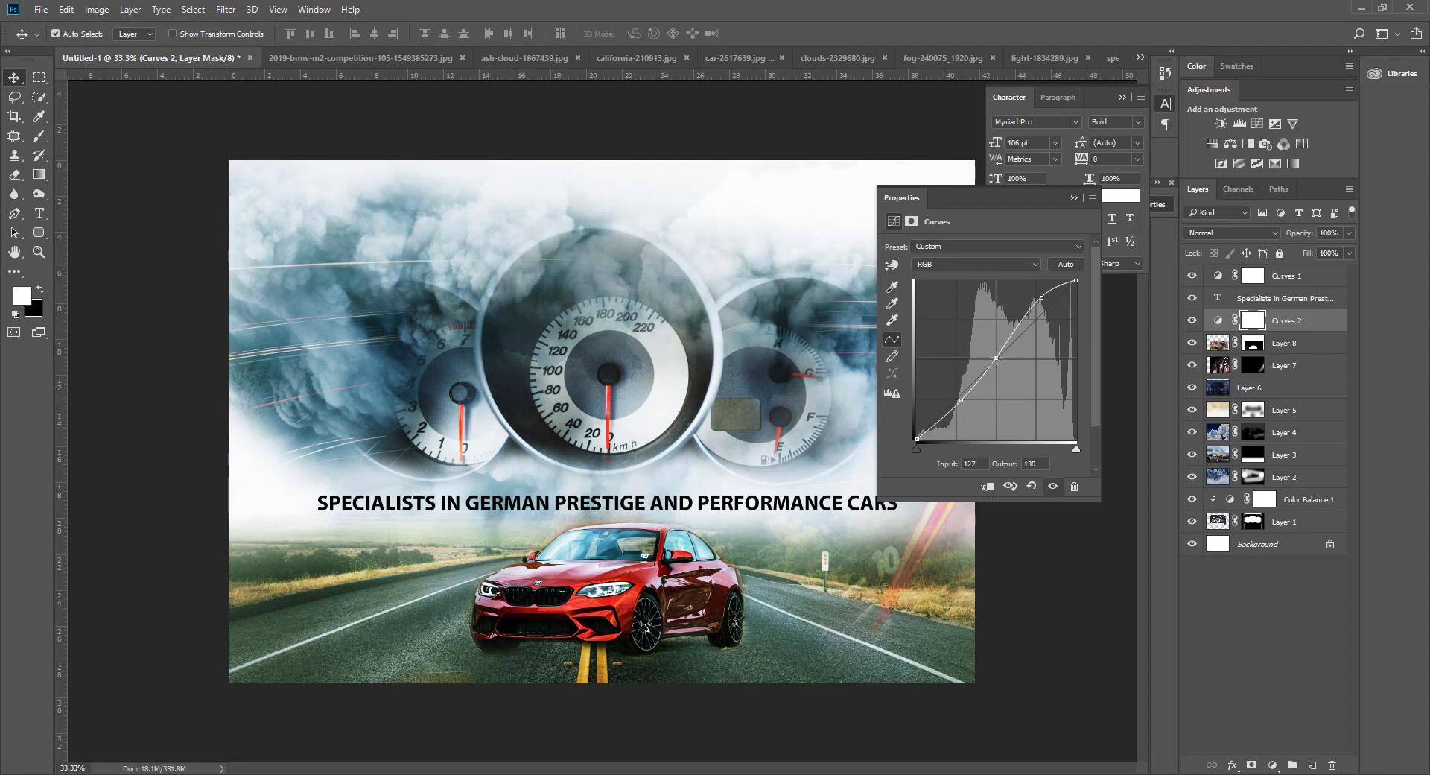
{"action": "left_click", "coordinate": [994, 361]}
{"action": "left_click_drag", "start_coordinate": [994, 361], "coordinate": [996, 355]}
{"action": "left_click_drag", "start_coordinate": [996, 355], "coordinate": [990, 365]}
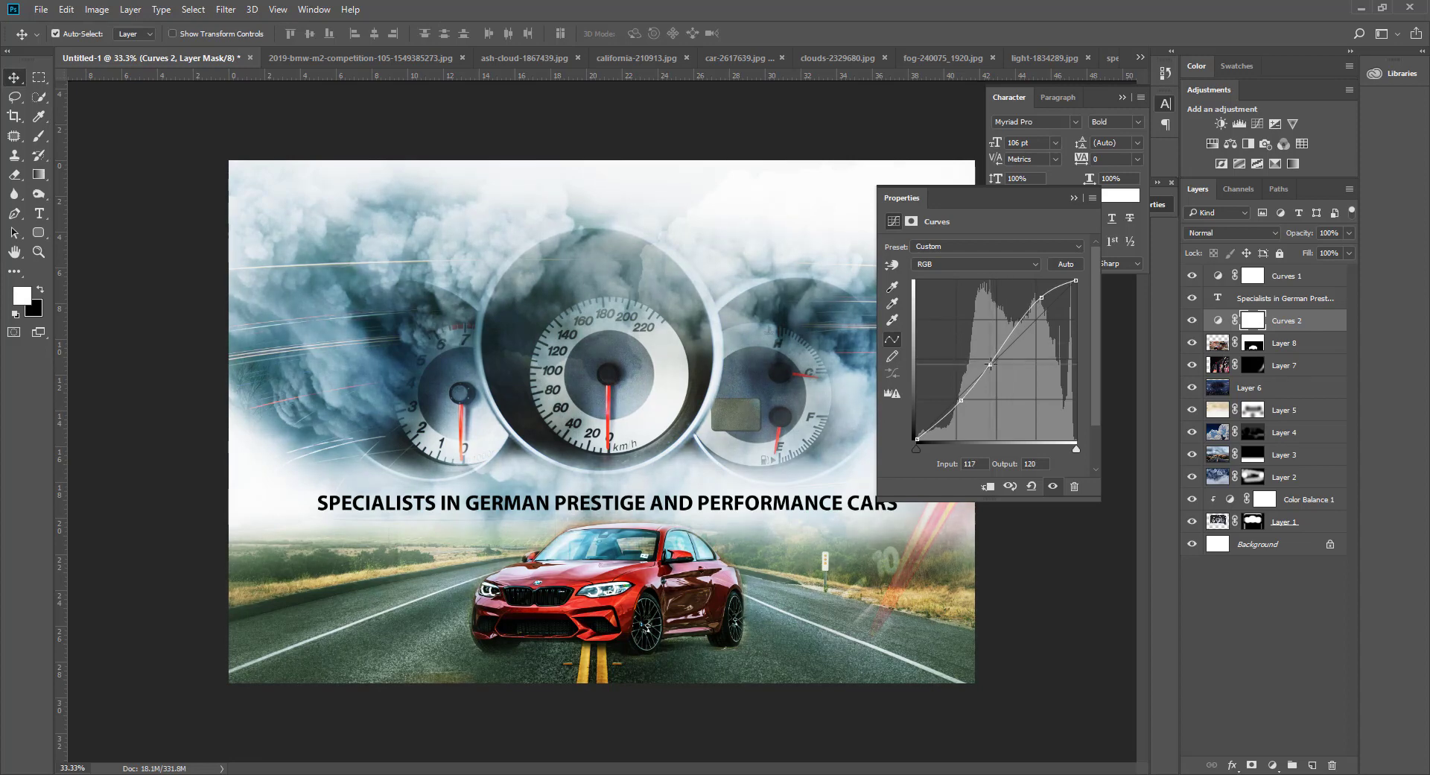
{"action": "left_click_drag", "start_coordinate": [989, 365], "coordinate": [986, 364]}
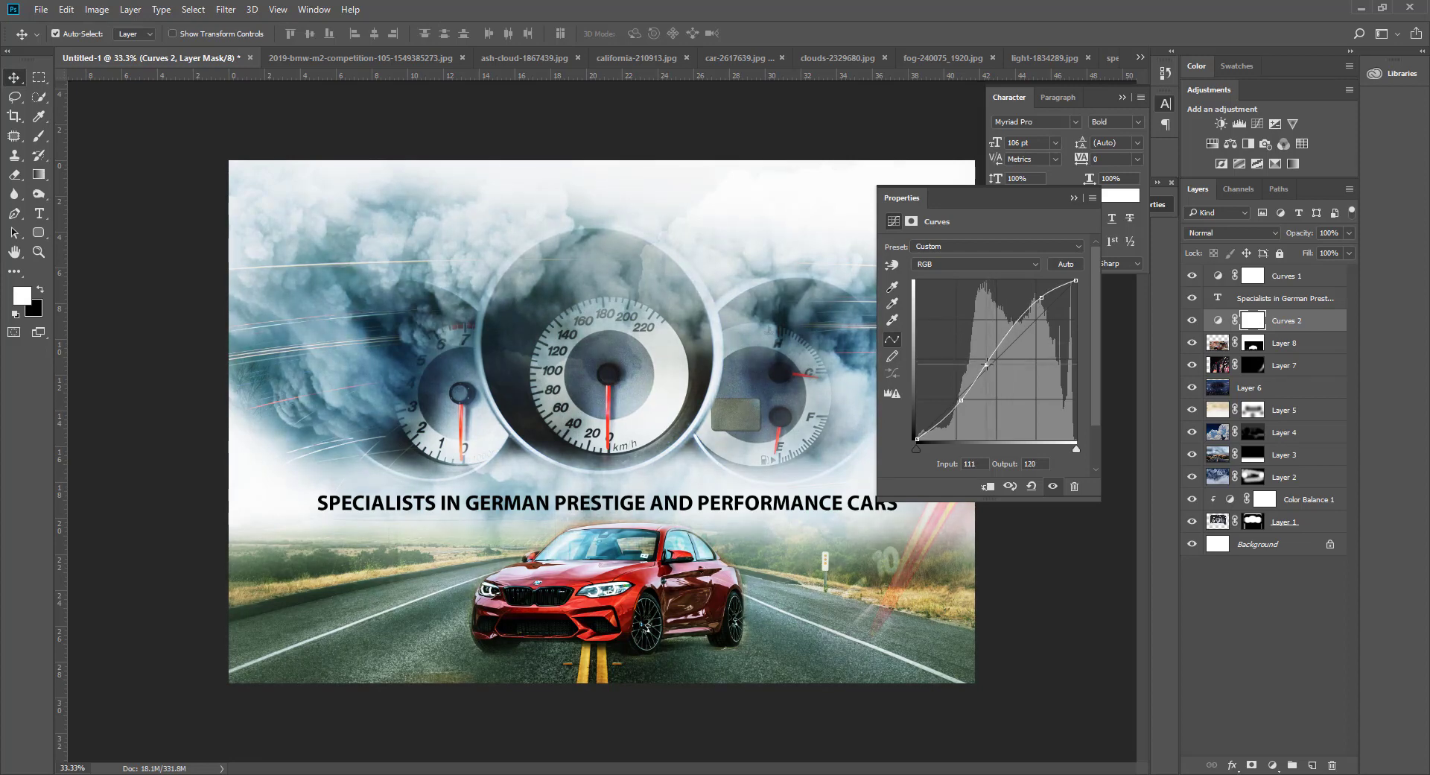
{"action": "left_click", "coordinate": [1194, 277]}
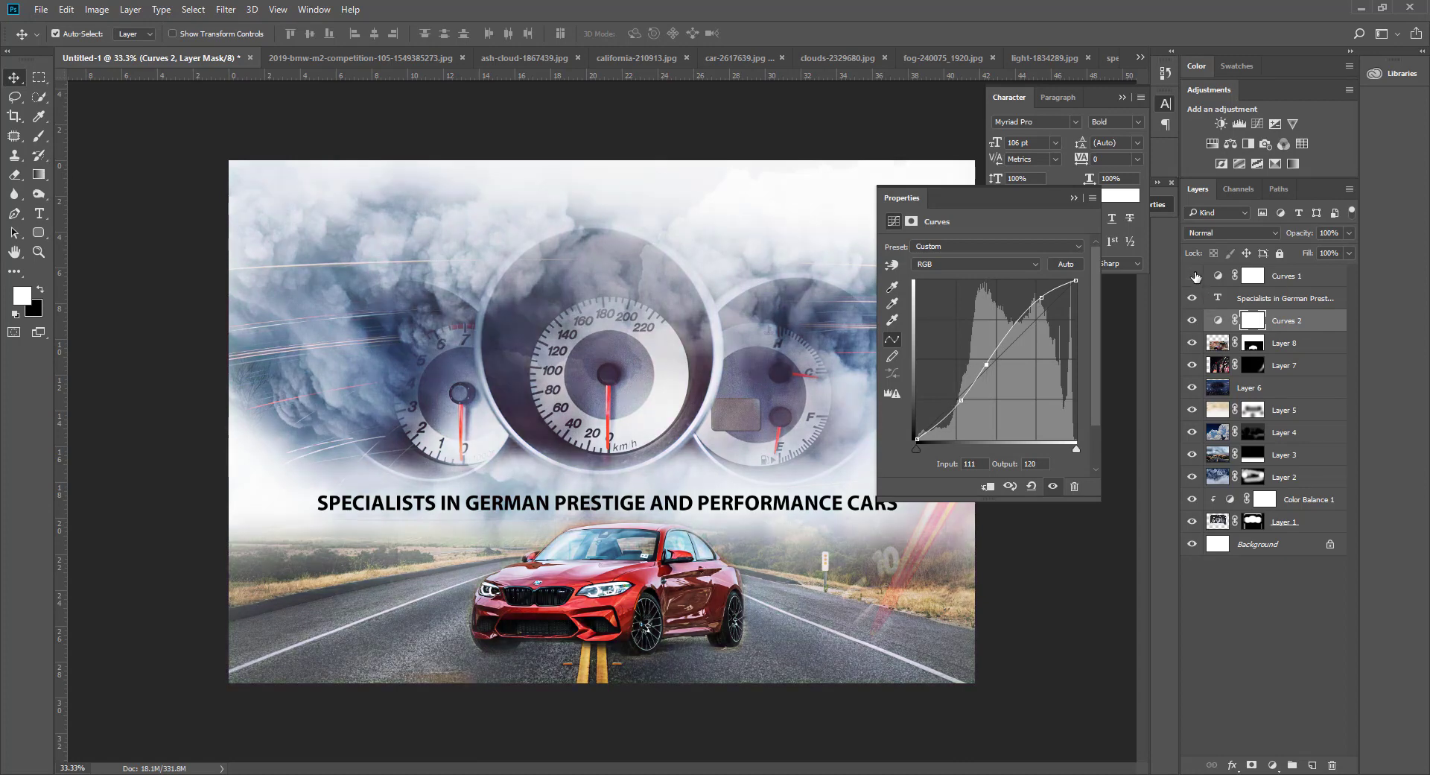
{"action": "left_click", "coordinate": [1194, 277]}
Set Curves 1 to 90% opacity and mask its effect off the car's front with a 300 black brush.
{"action": "left_click", "coordinate": [1077, 198]}
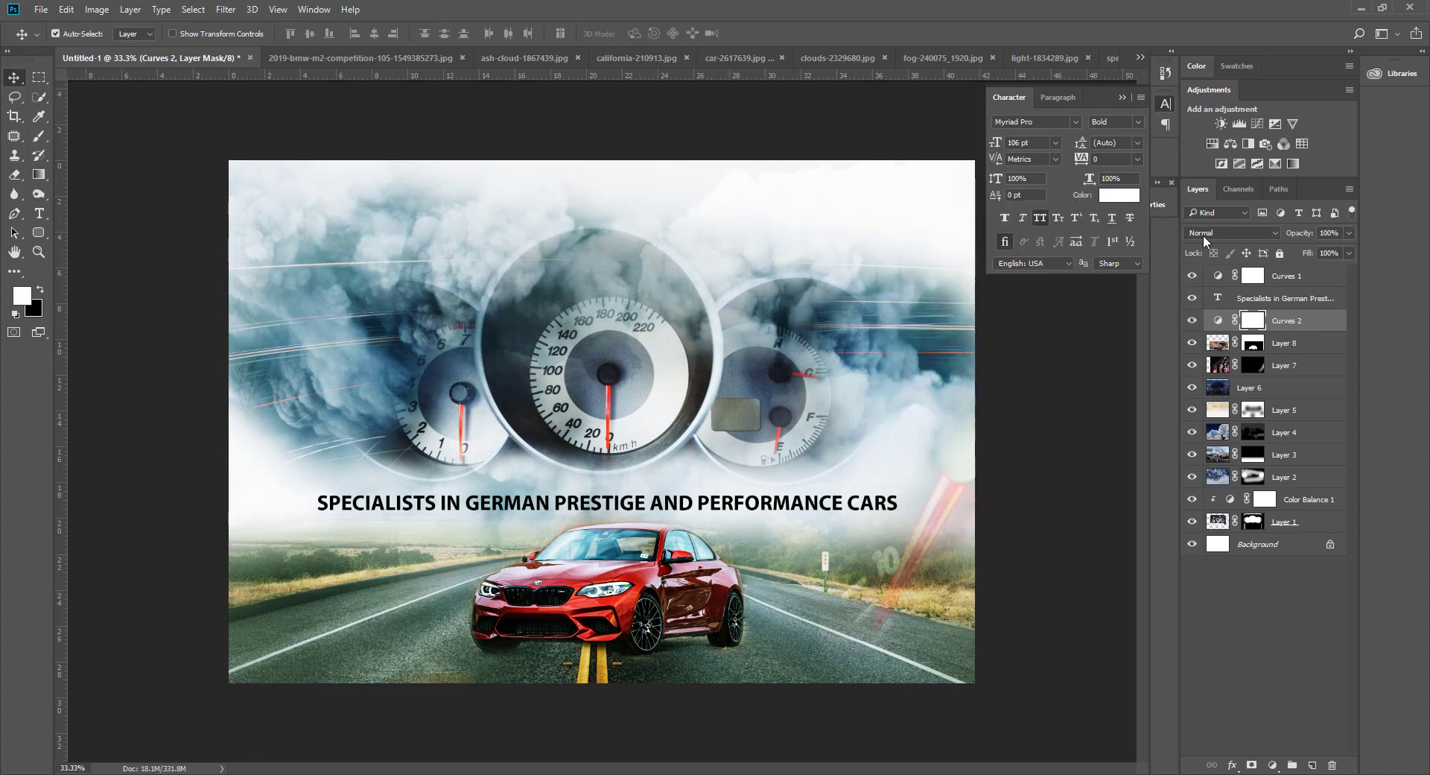
{"action": "left_click", "coordinate": [1294, 276]}
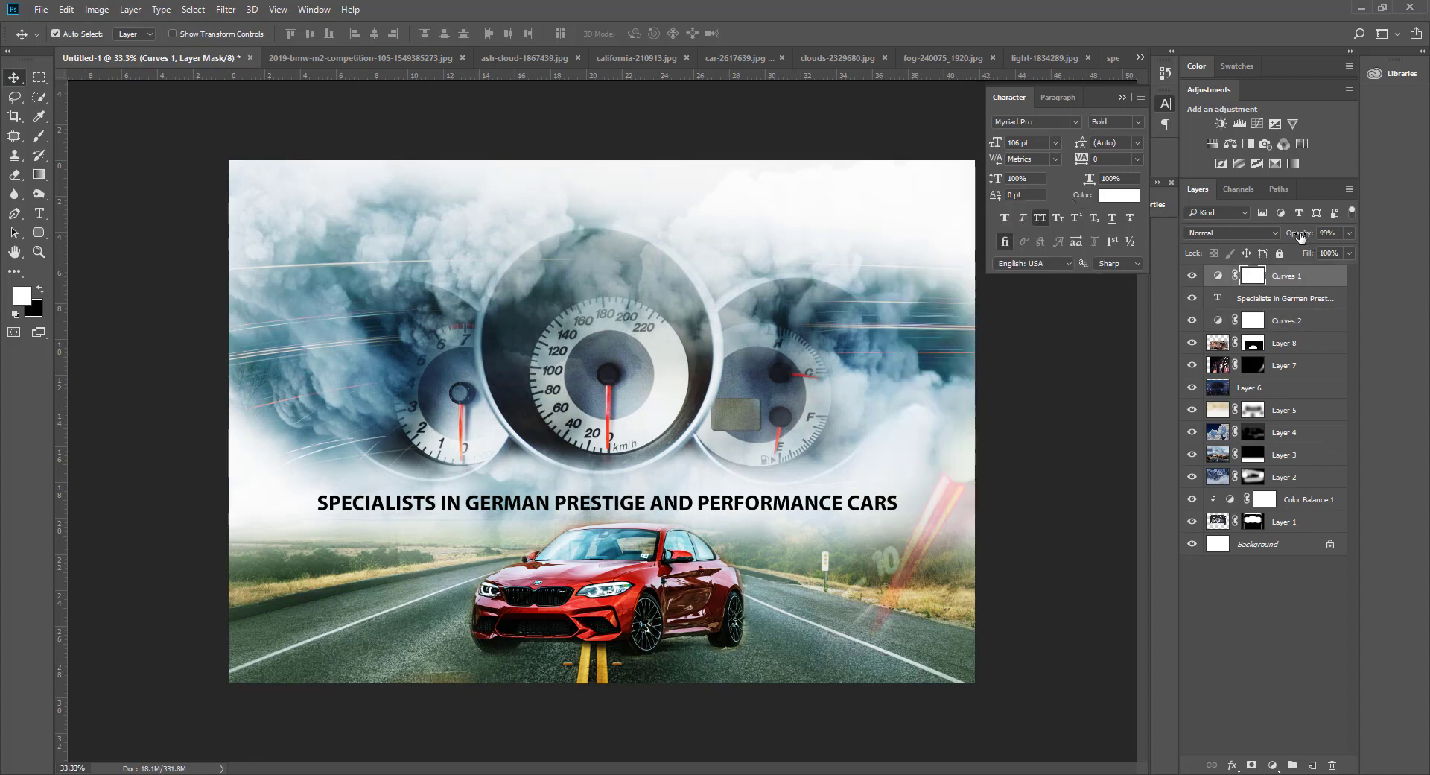
{"action": "key", "text": "Return"}
{"action": "left_click", "coordinate": [39, 136]}
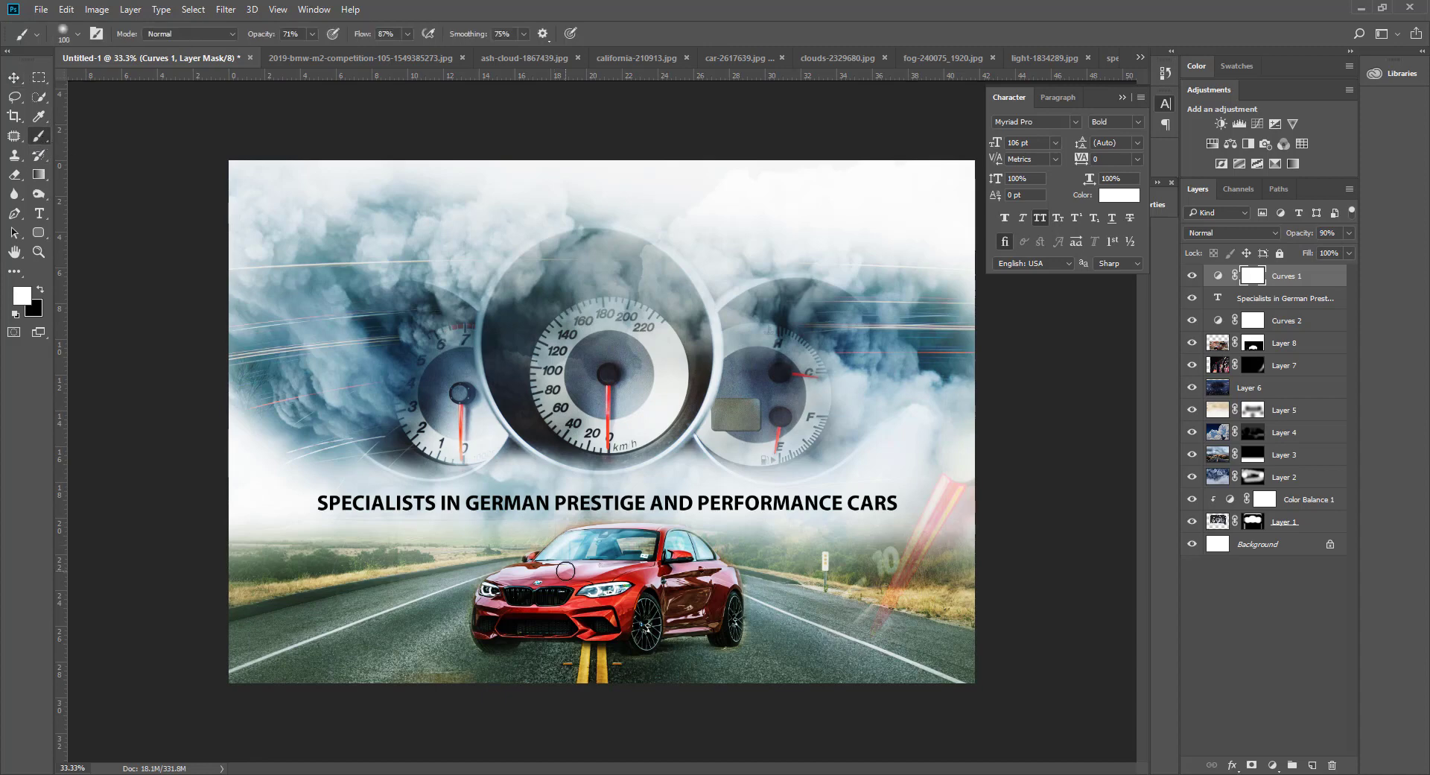
{"action": "key", "text": "bracketright"}
{"action": "key", "text": "bracketright"}
{"action": "key", "text": "bracketright"}
{"action": "key", "text": "x"}
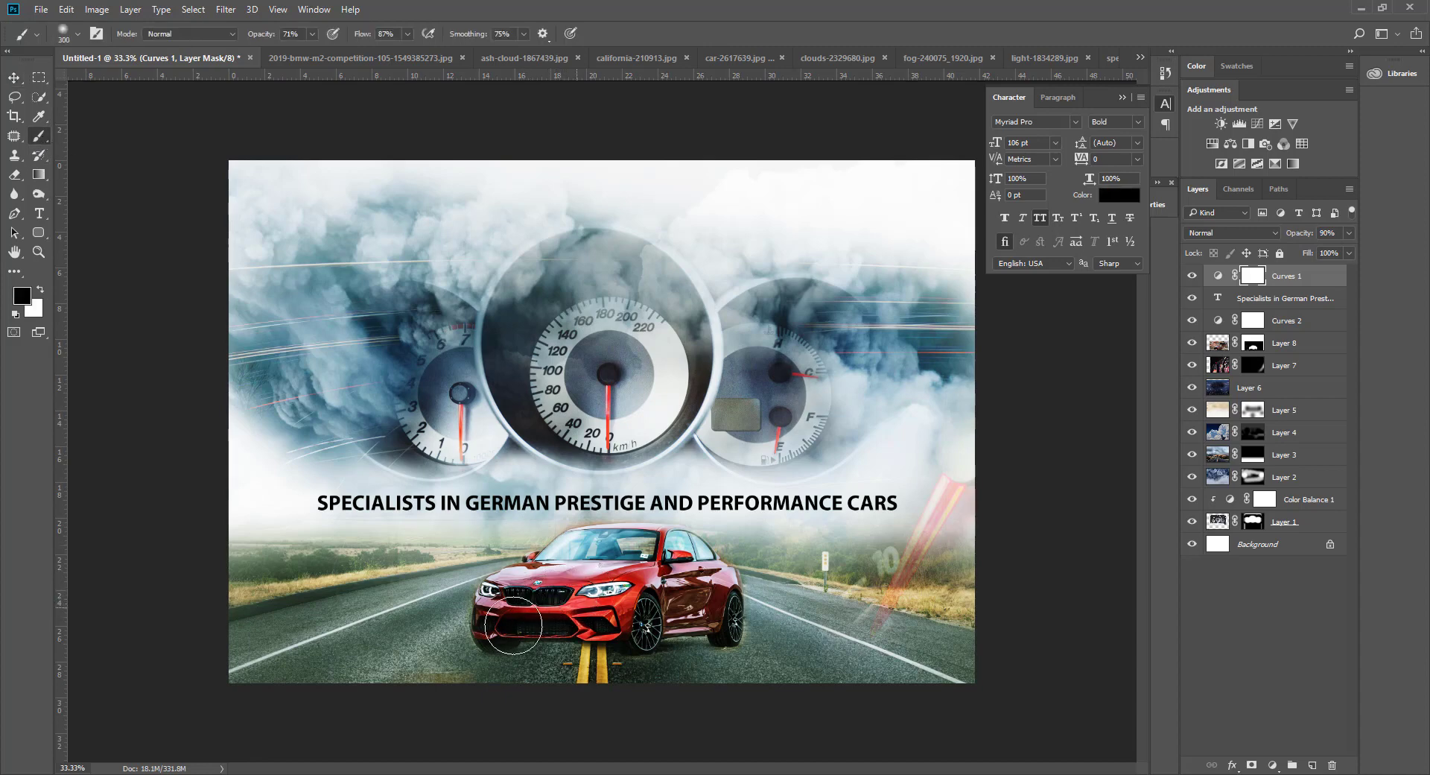
{"action": "mouse_move", "coordinate": [513, 625]}
{"action": "left_mouse_down"}
{"action": "mouse_move", "coordinate": [698, 590]}
{"action": "mouse_move", "coordinate": [605, 597]}
{"action": "left_mouse_up"}
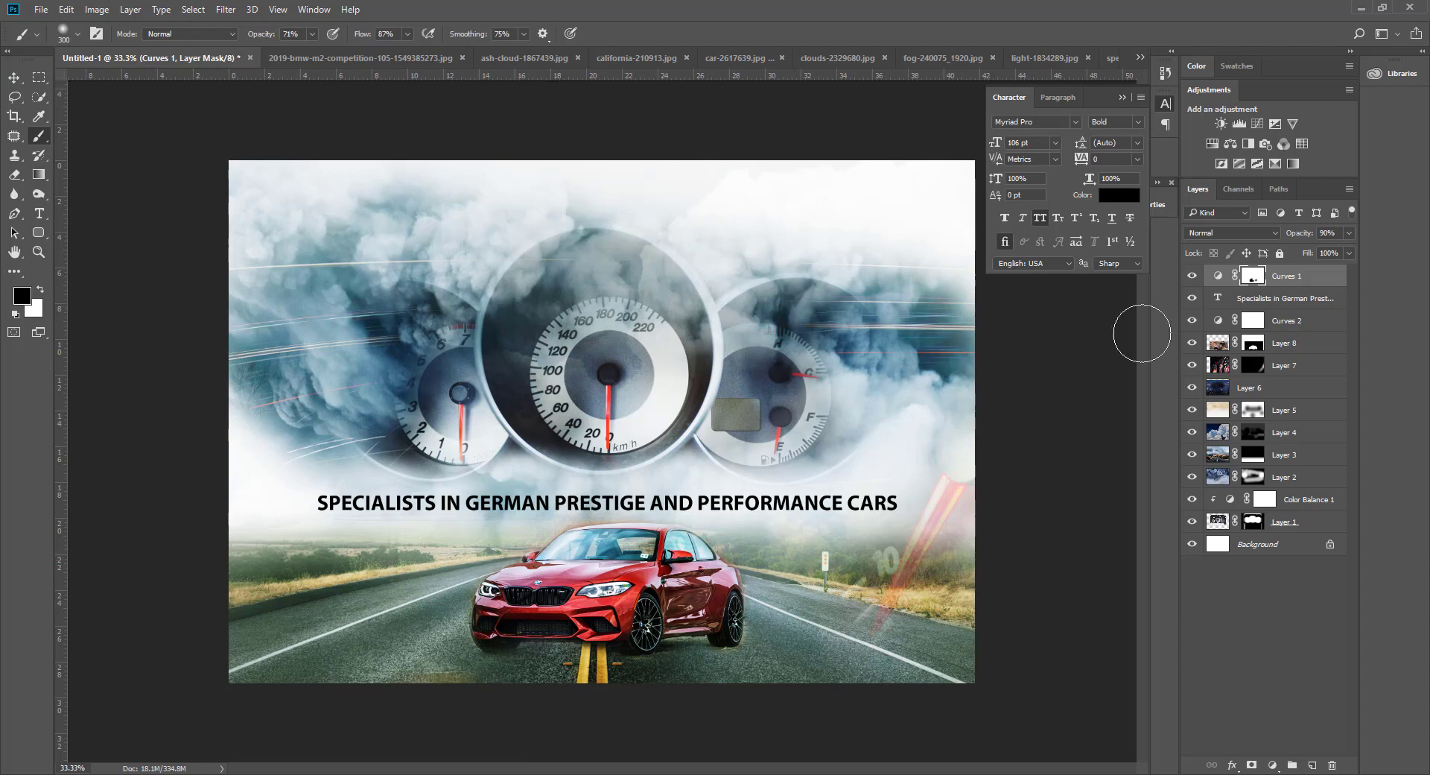
Compare Curves 1 on and off, then lower its opacity further.
{"action": "left_click", "coordinate": [1191, 276]}
{"action": "left_click", "coordinate": [1192, 276]}
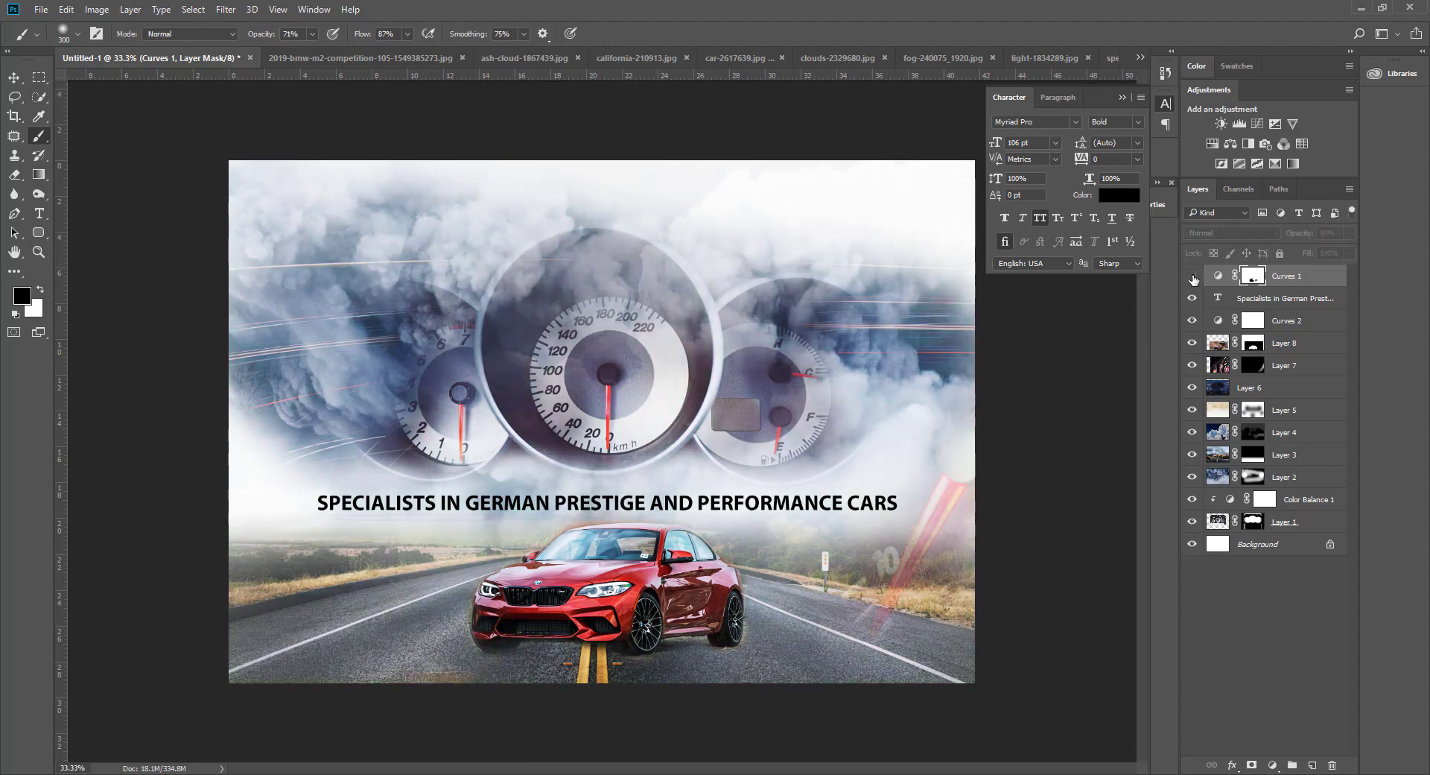
{"action": "left_click", "coordinate": [1192, 277]}
{"action": "left_click", "coordinate": [1309, 278]}
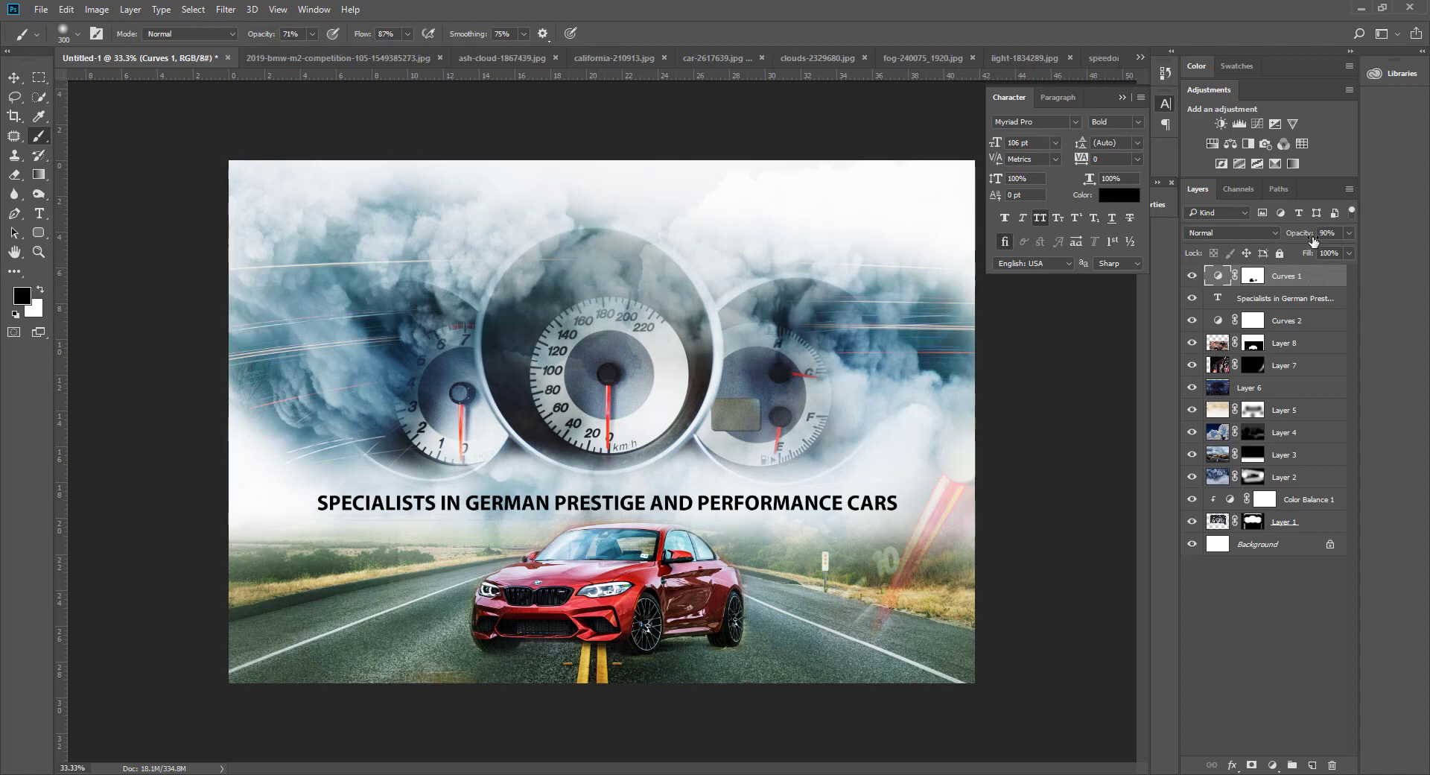
{"action": "left_click_drag", "start_coordinate": [1310, 237], "coordinate": [1297, 237]}
Shift the gauge and cloud imagery up slightly and check the car on Layer 8 by toggling it.
{"action": "left_click", "coordinate": [14, 77]}
{"action": "left_click_drag", "start_coordinate": [738, 507], "coordinate": [738, 486]}
{"action": "right_click", "coordinate": [631, 584]}
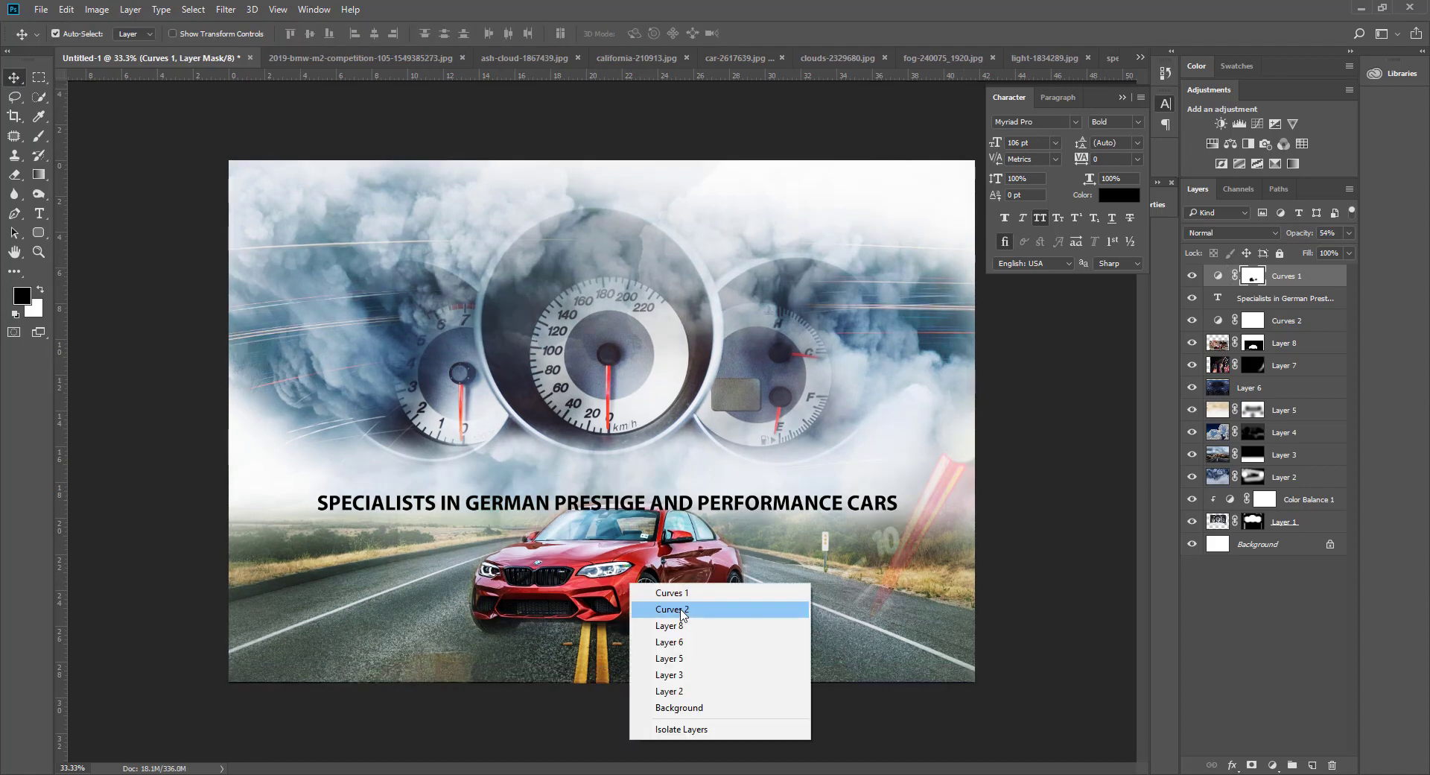
{"action": "left_click", "coordinate": [685, 630]}
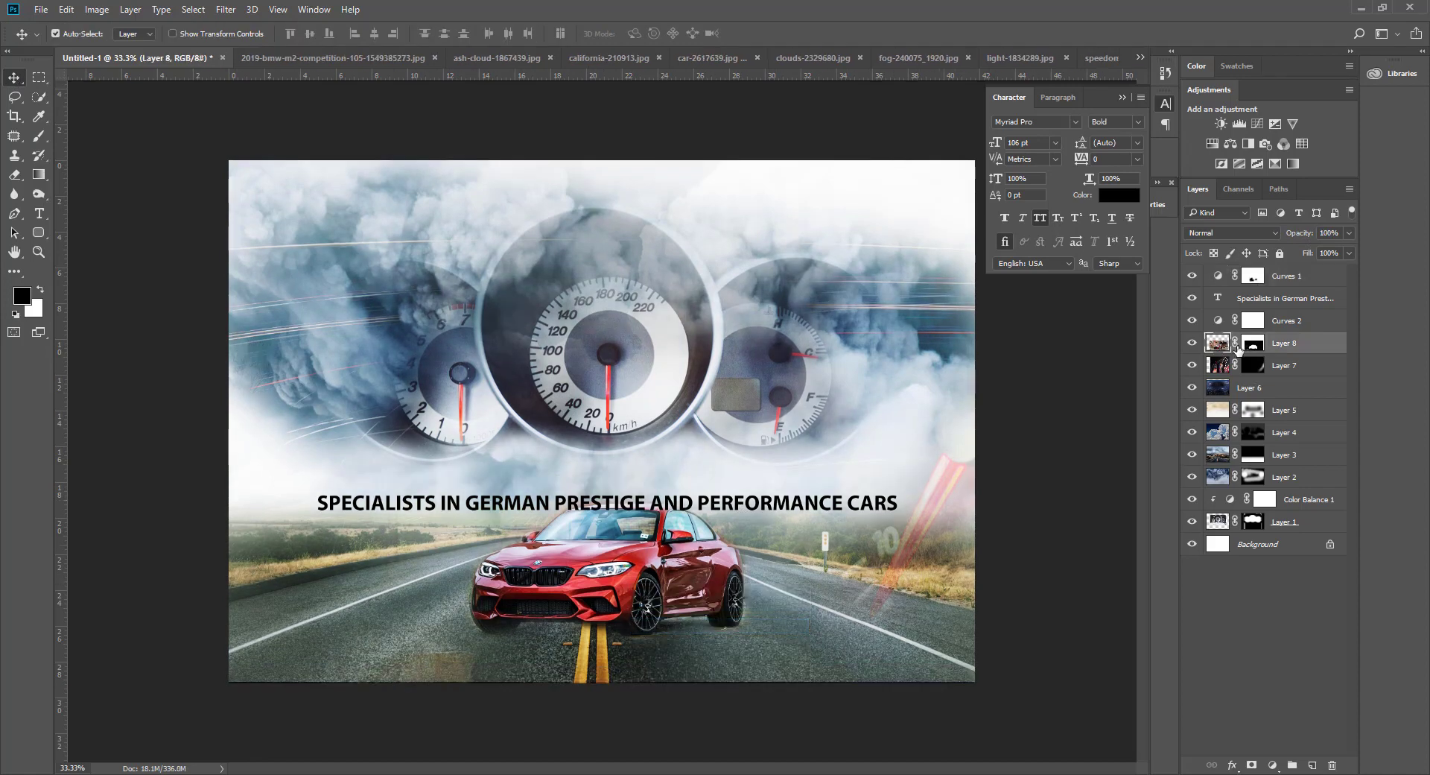
{"action": "left_click", "coordinate": [1192, 342]}
{"action": "left_click", "coordinate": [1254, 343]}
{"action": "key", "text": "b"}
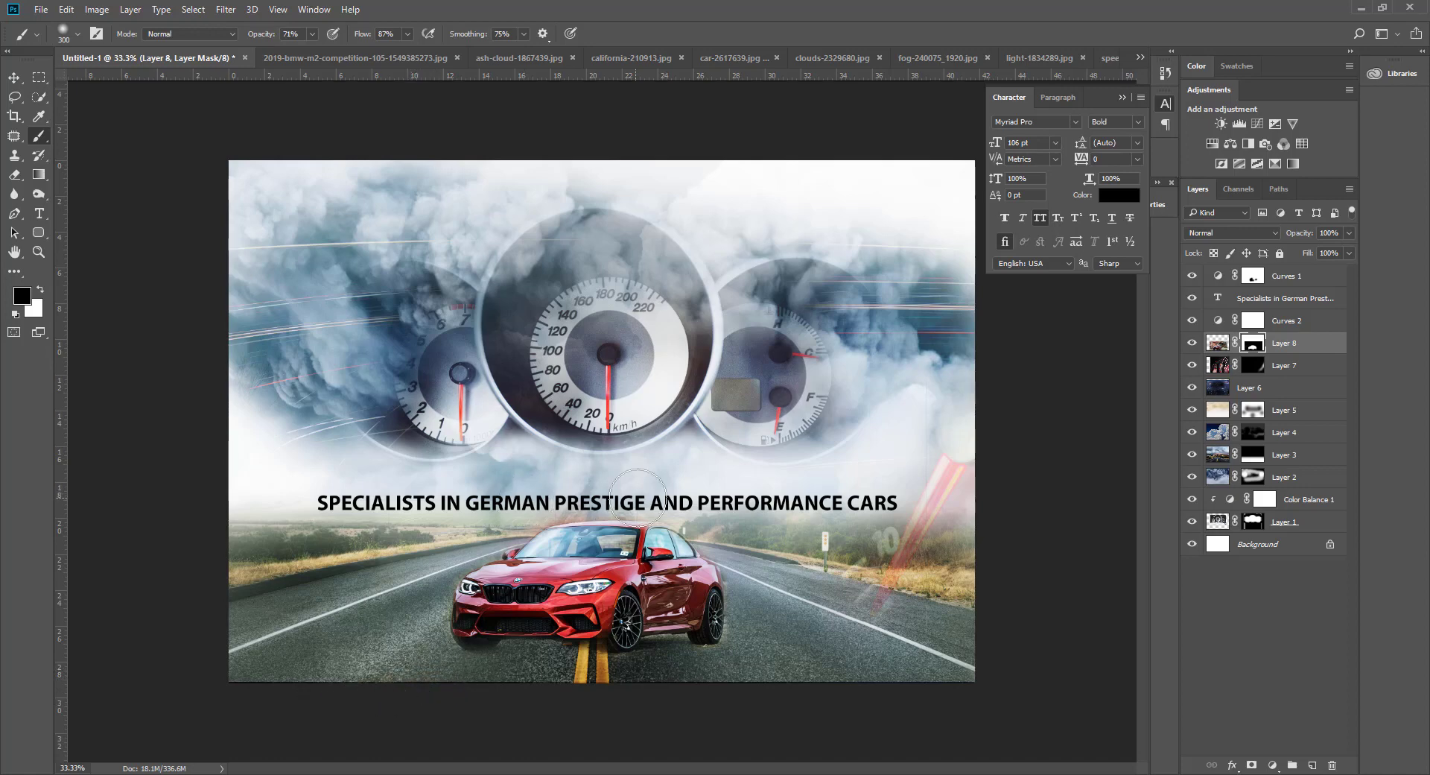
Lower Curves 1's opacity to about 54% and pick the headline text layer.
{"action": "key", "text": "v"}
{"action": "left_click", "coordinate": [712, 510]}
{"action": "key", "text": "5"}
{"action": "key", "text": "4"}
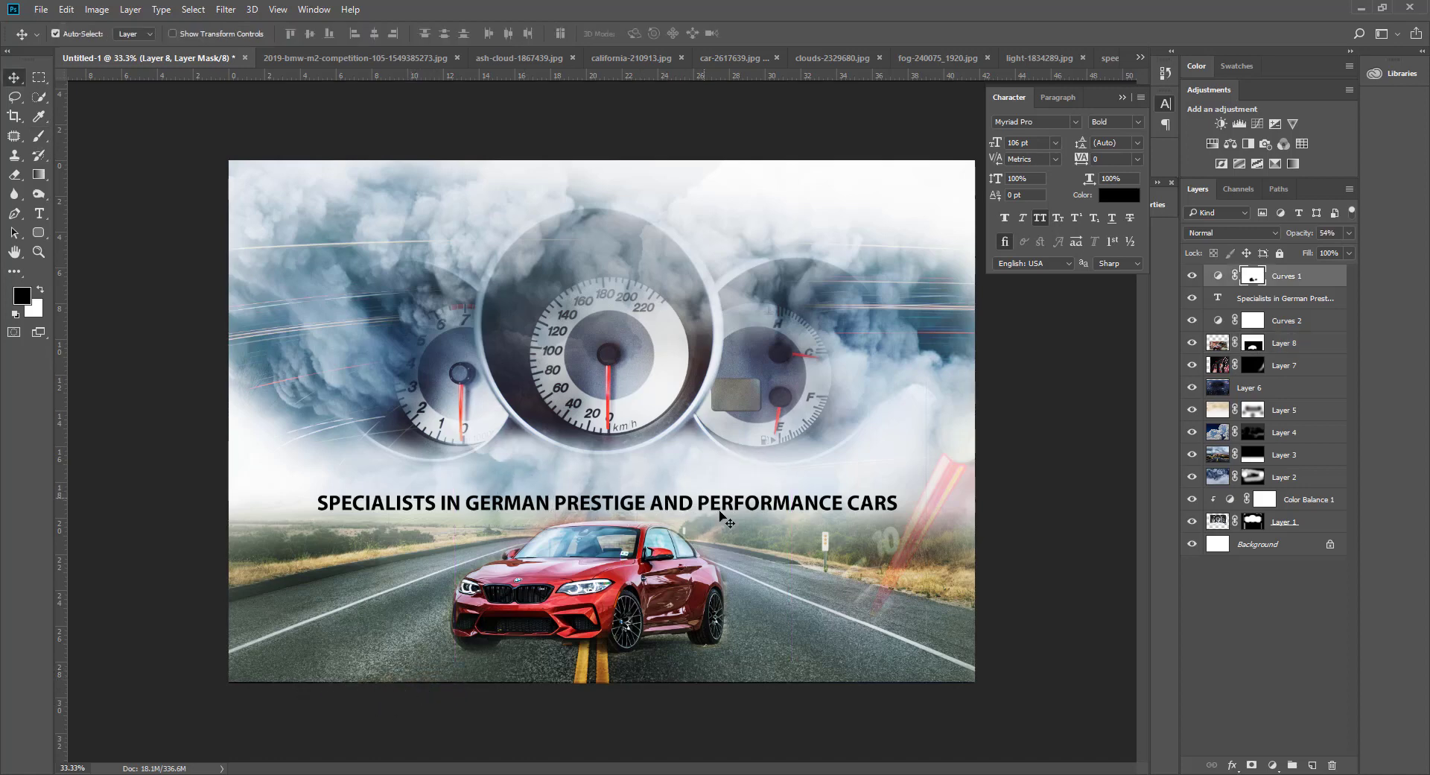
{"action": "right_click", "coordinate": [784, 506]}
Nudge the headline up and apply the 28 Days Later font.
{"action": "left_click", "coordinate": [844, 530]}
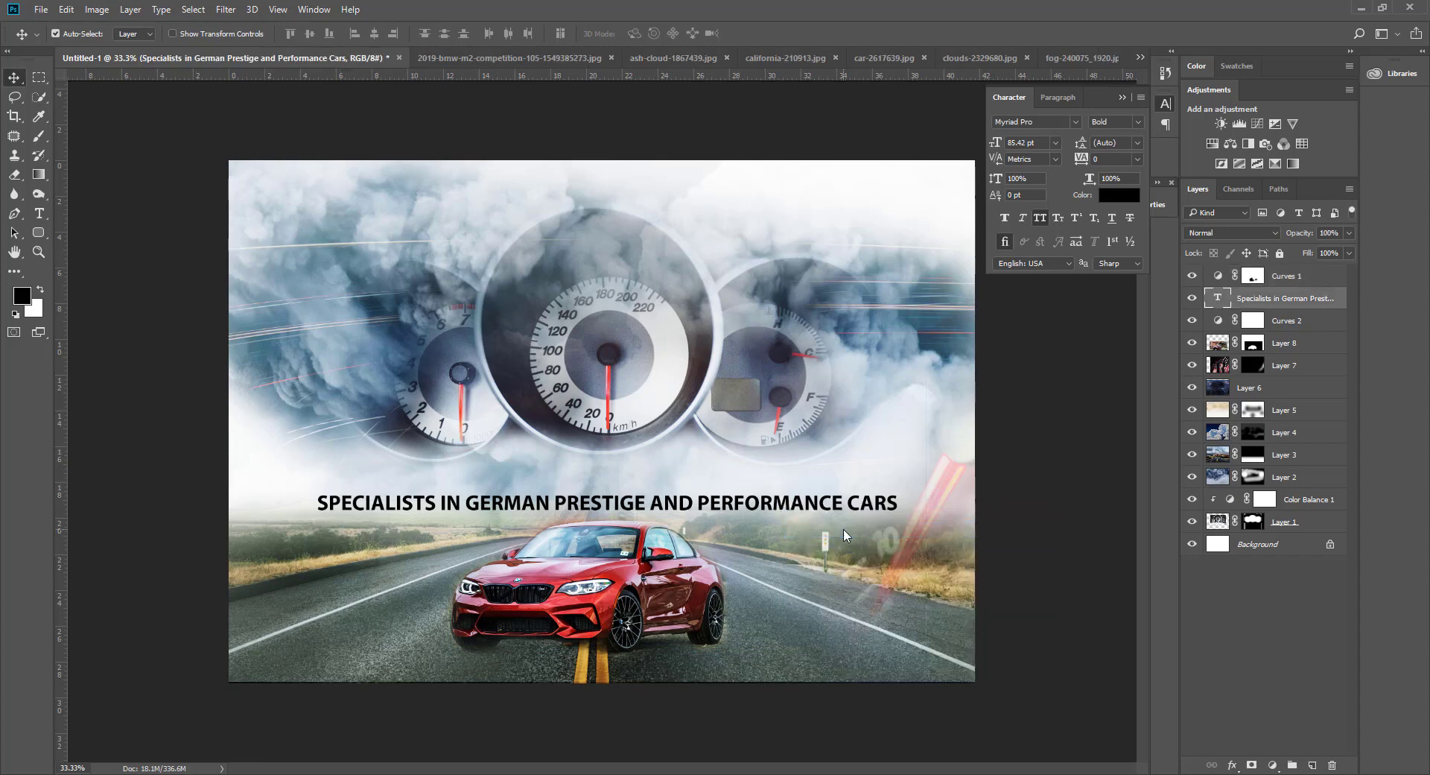
{"action": "key", "text": "shift+Up"}
{"action": "key", "text": "shift+Up"}
{"action": "key", "text": "shift+Up"}
{"action": "key", "text": "shift+Up"}
{"action": "key", "text": "shift+Up"}
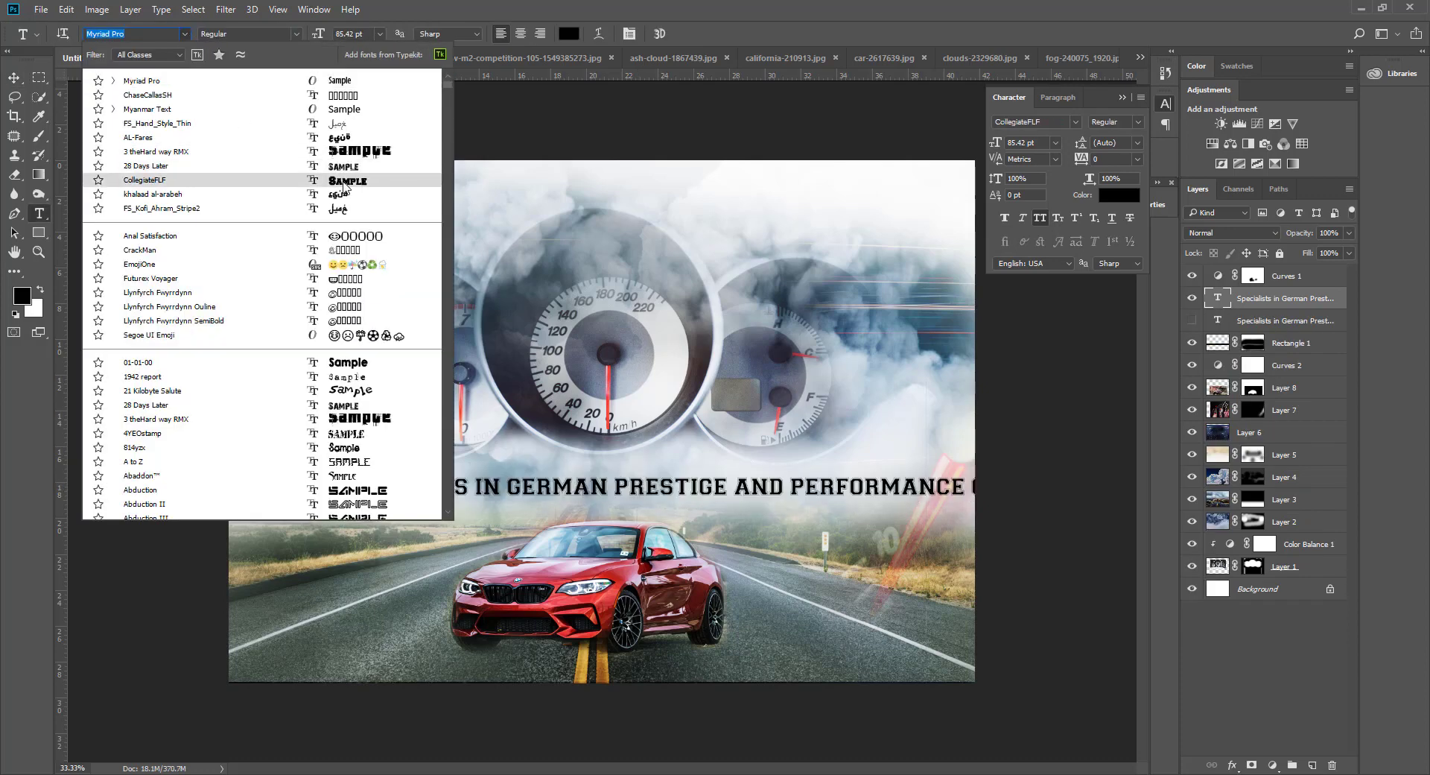
{"action": "left_click", "coordinate": [353, 167]}
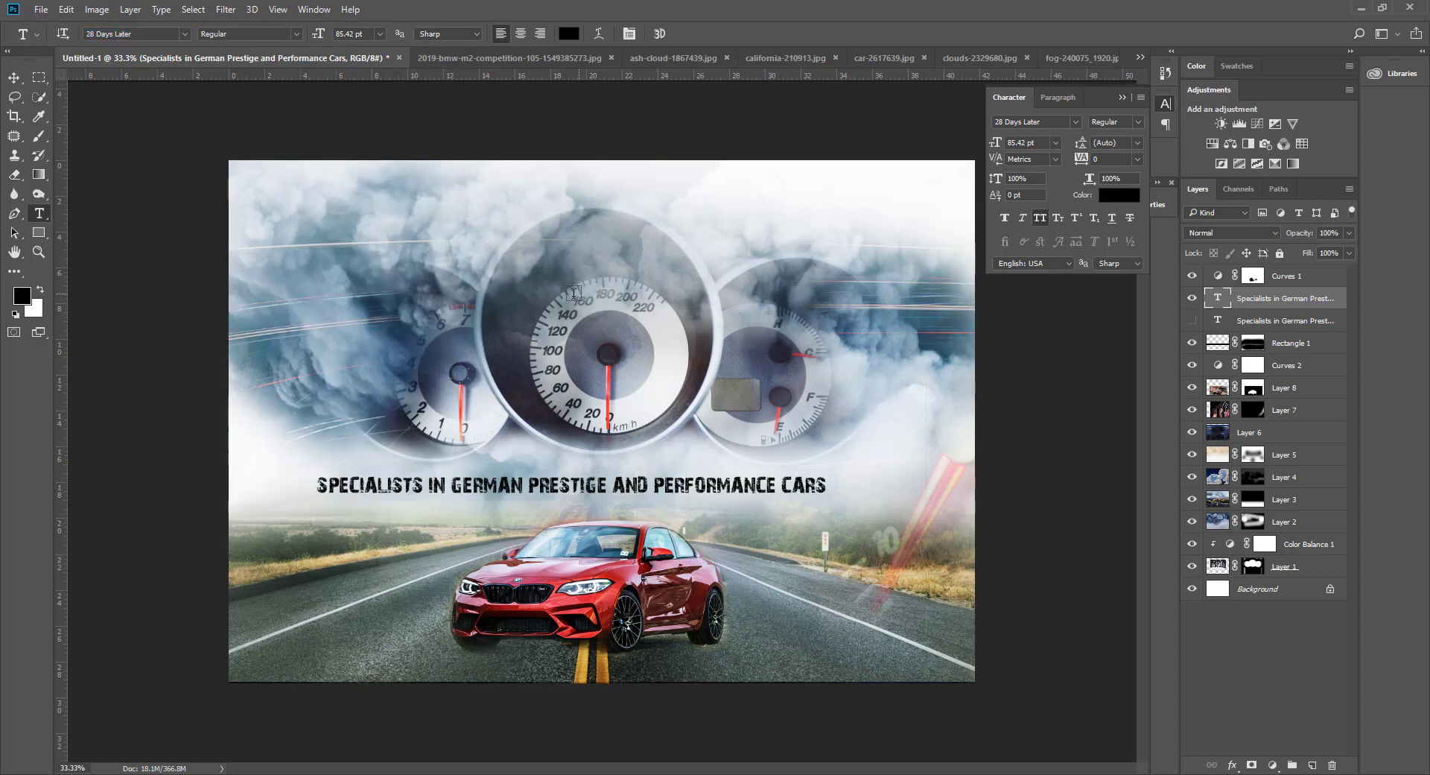
Scale the headline to about 114% and shift it slightly down and right.
{"action": "key", "text": "v"}
{"action": "left_click", "coordinate": [768, 493]}
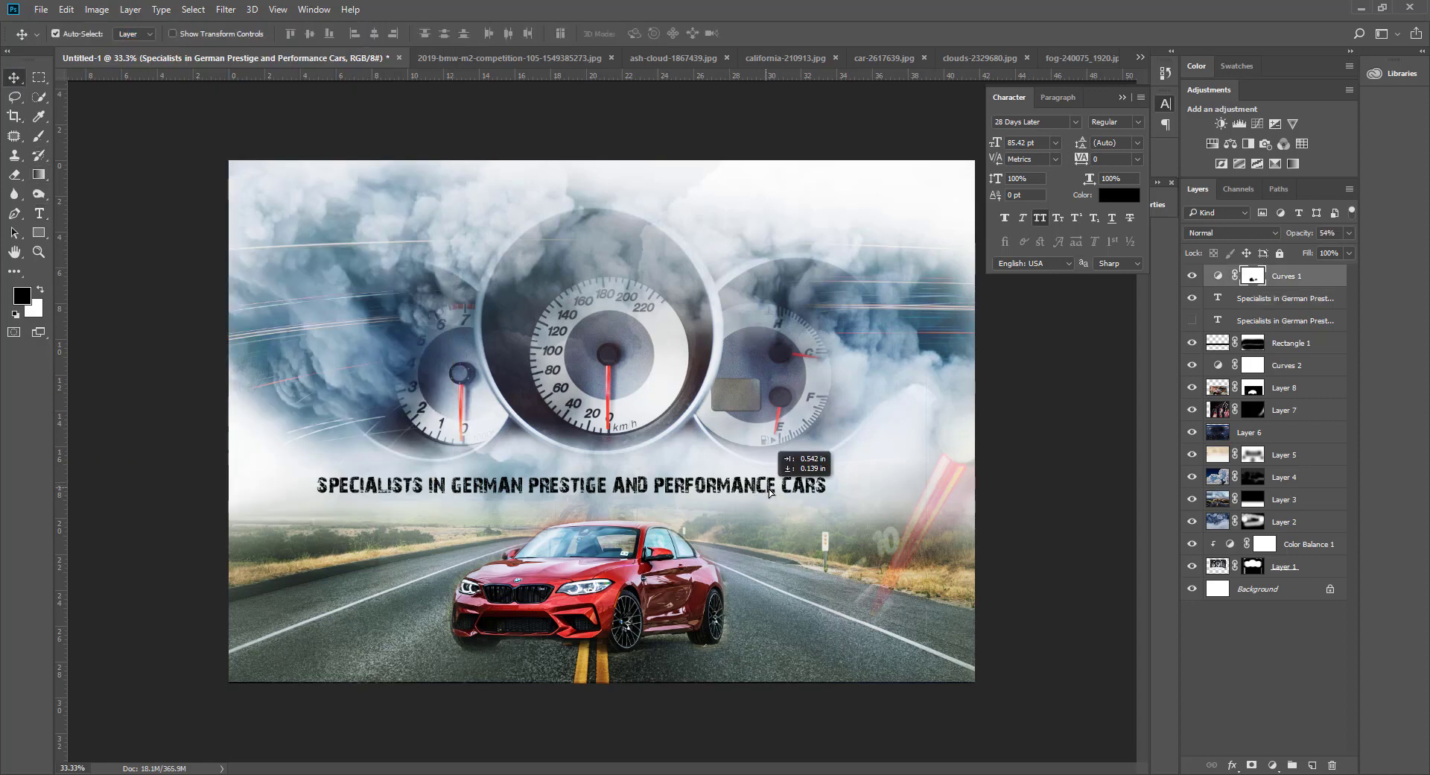
{"action": "left_click", "coordinate": [1293, 301]}
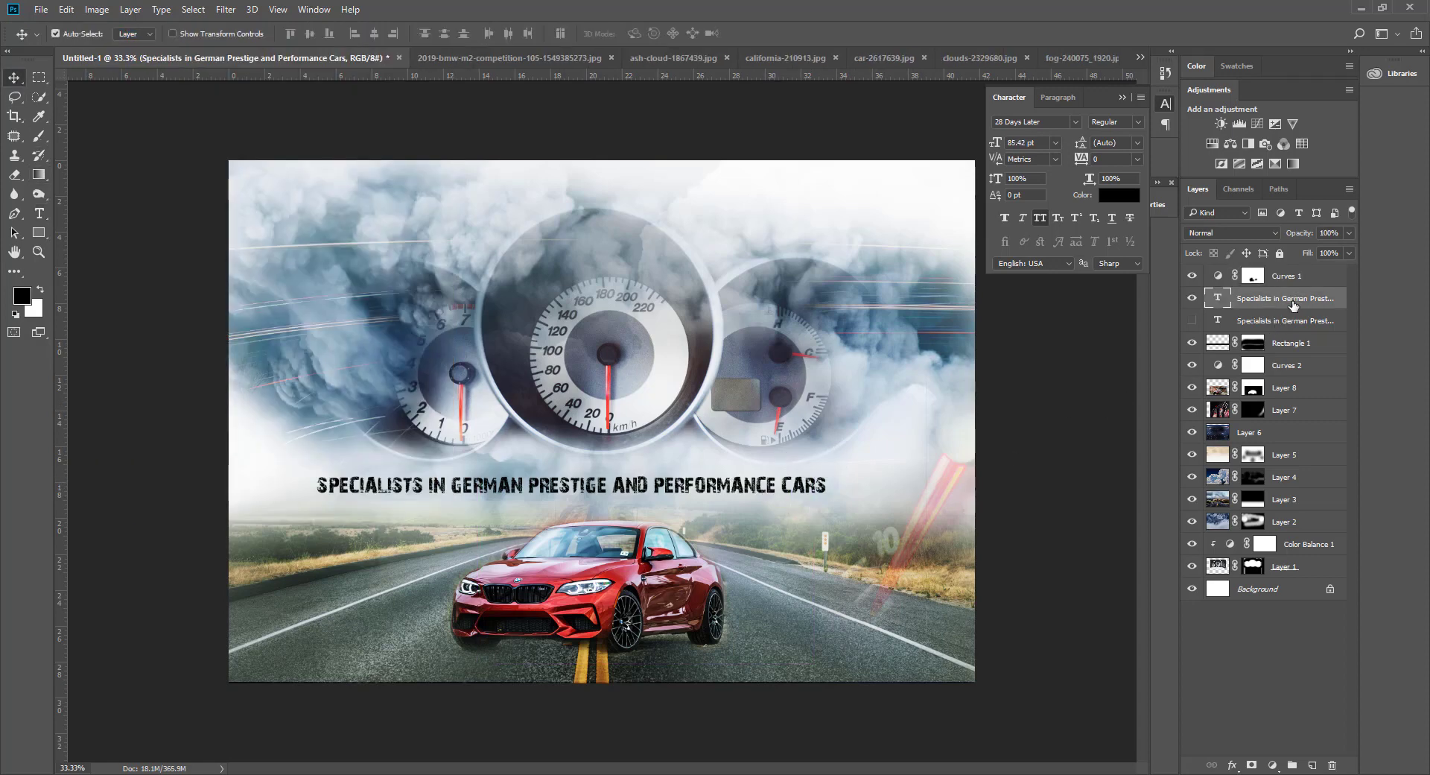
{"action": "key", "text": "ctrl+t"}
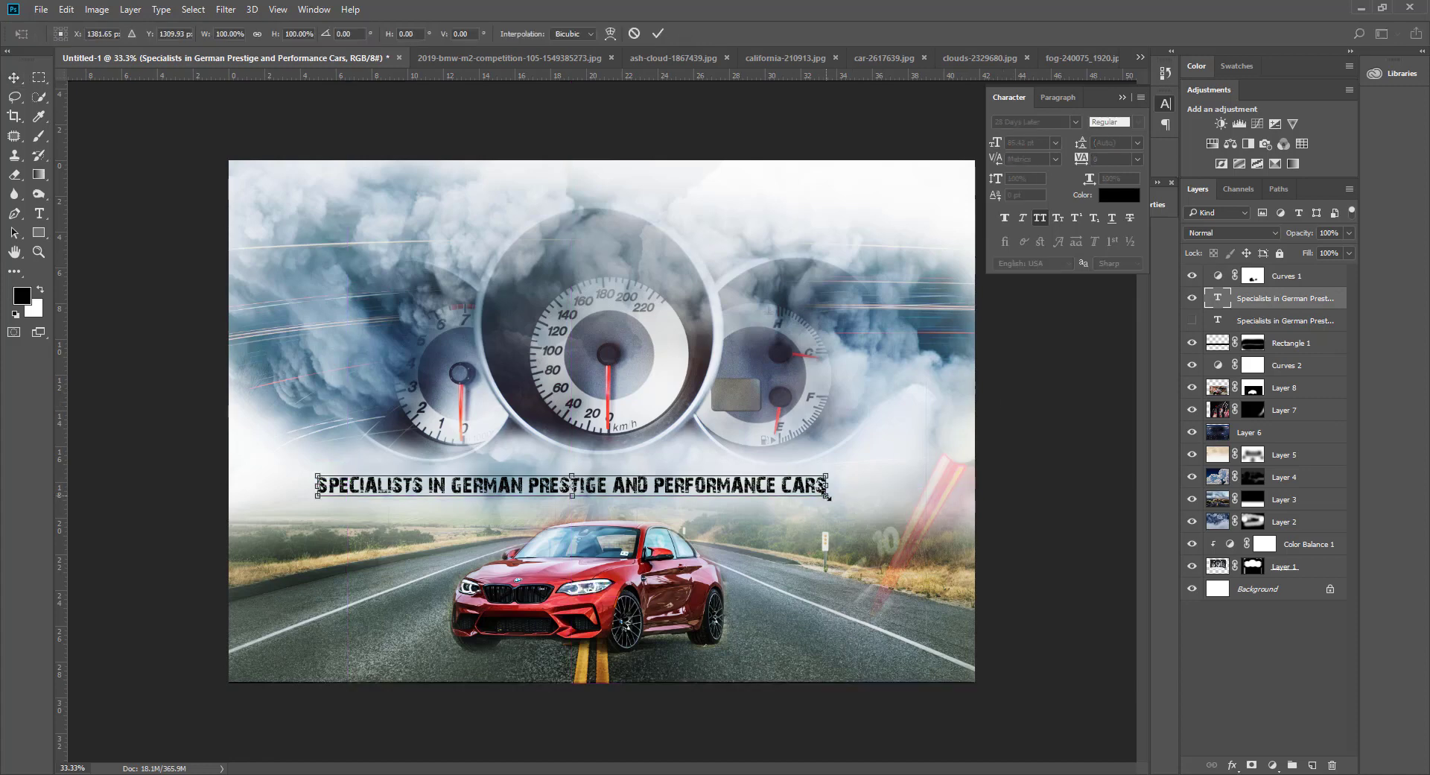
{"action": "left_click_drag", "start_coordinate": [827, 495], "coordinate": [893, 514]}
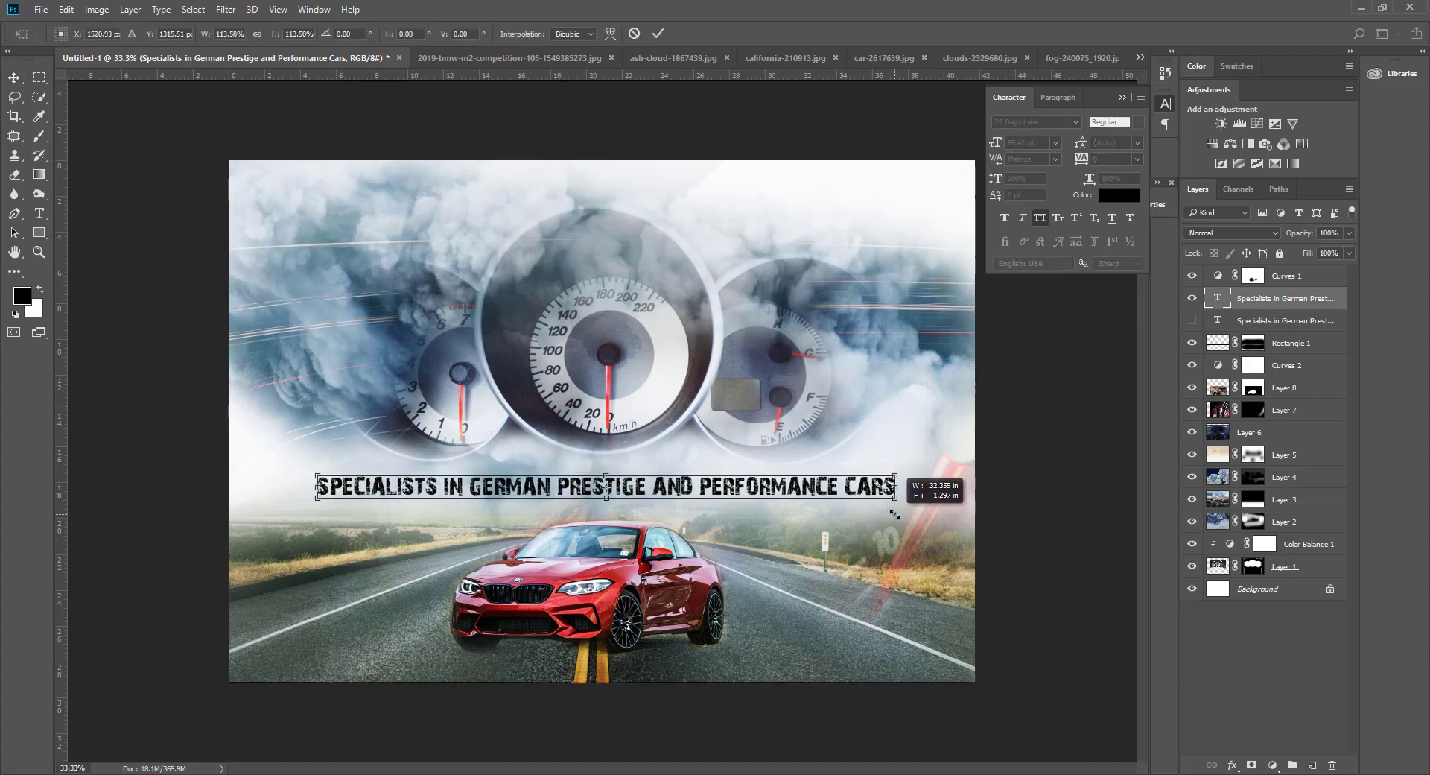
{"action": "left_click_drag", "start_coordinate": [785, 486], "coordinate": [786, 488]}
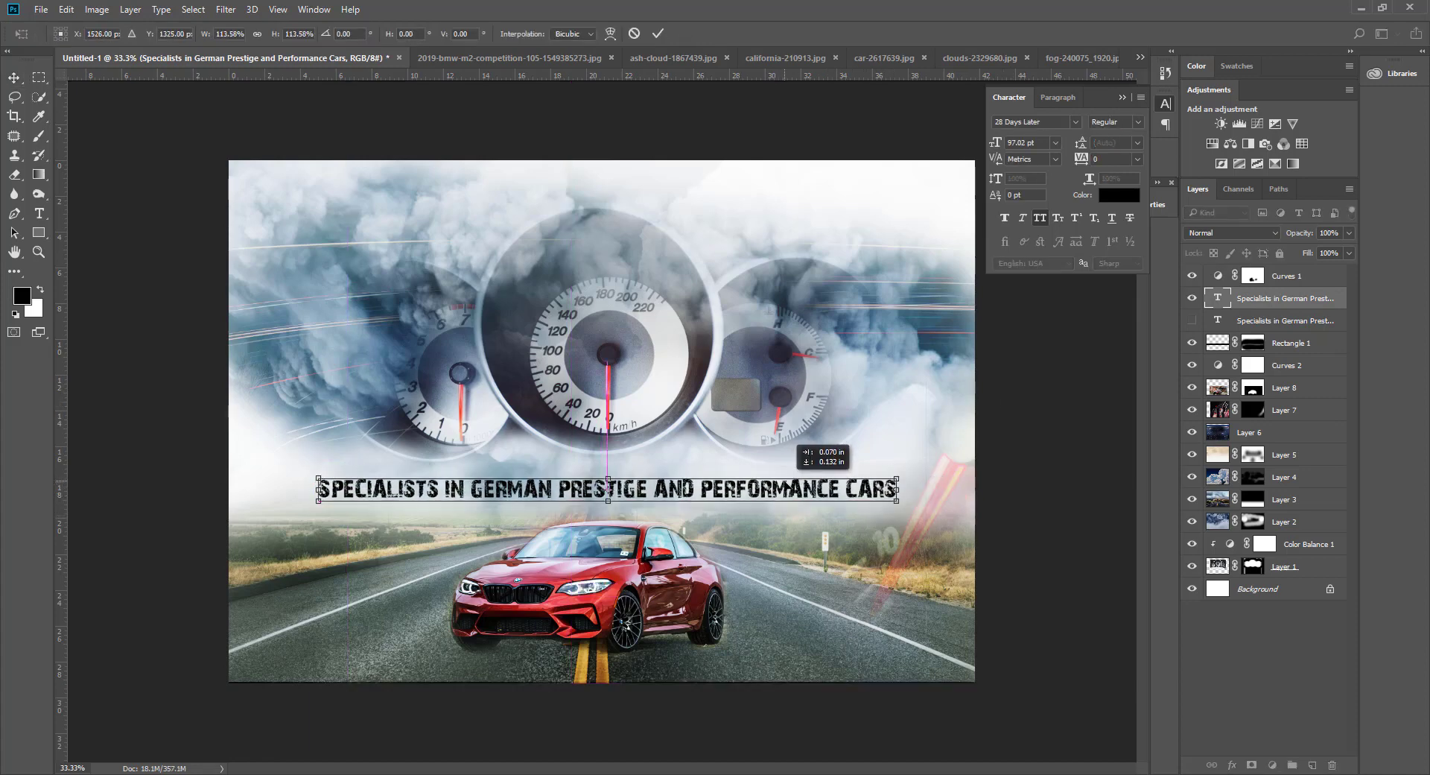
{"action": "key", "text": "Return"}
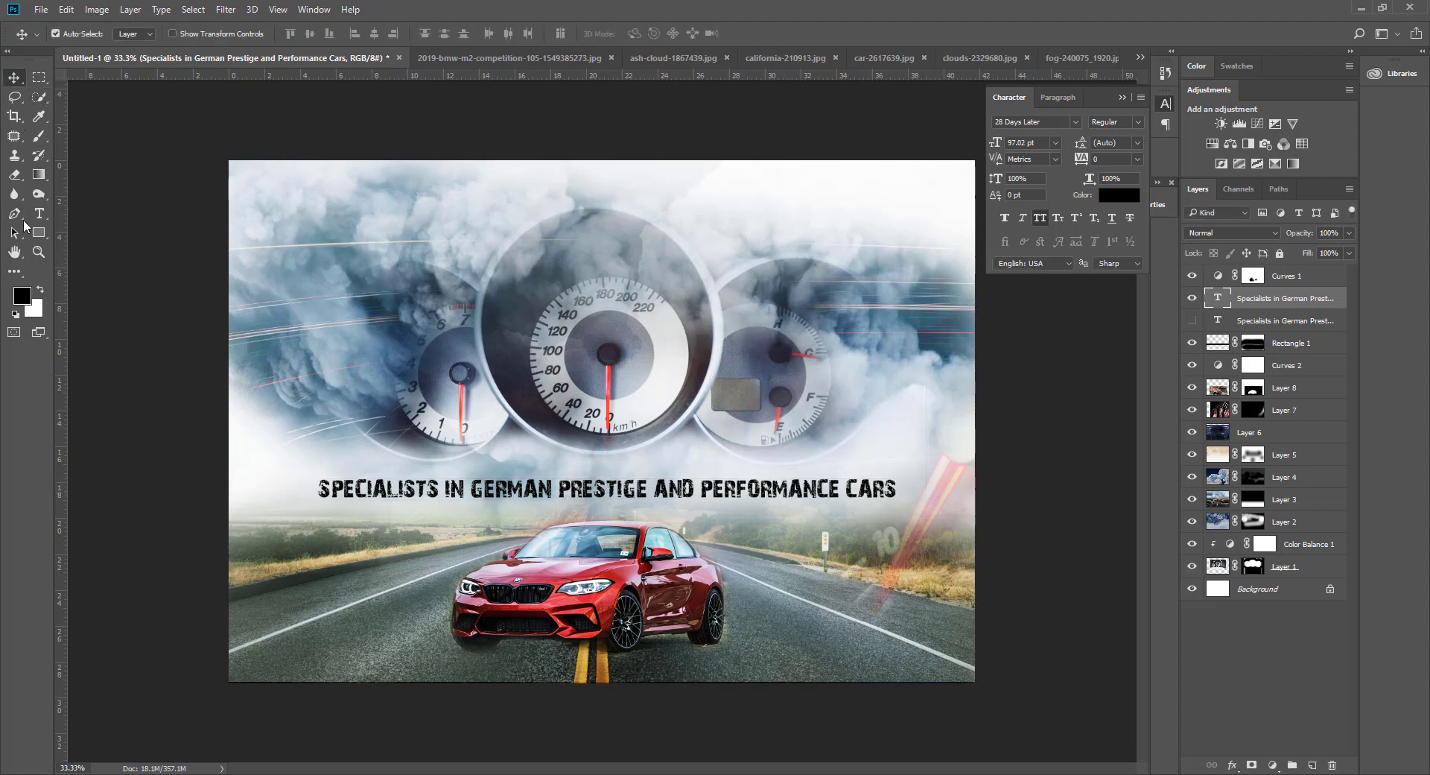
Move the headline layer below the Layer 2 clouds and hide Rectangle 1.
{"action": "left_click_drag", "start_coordinate": [1289, 298], "coordinate": [1303, 526]}
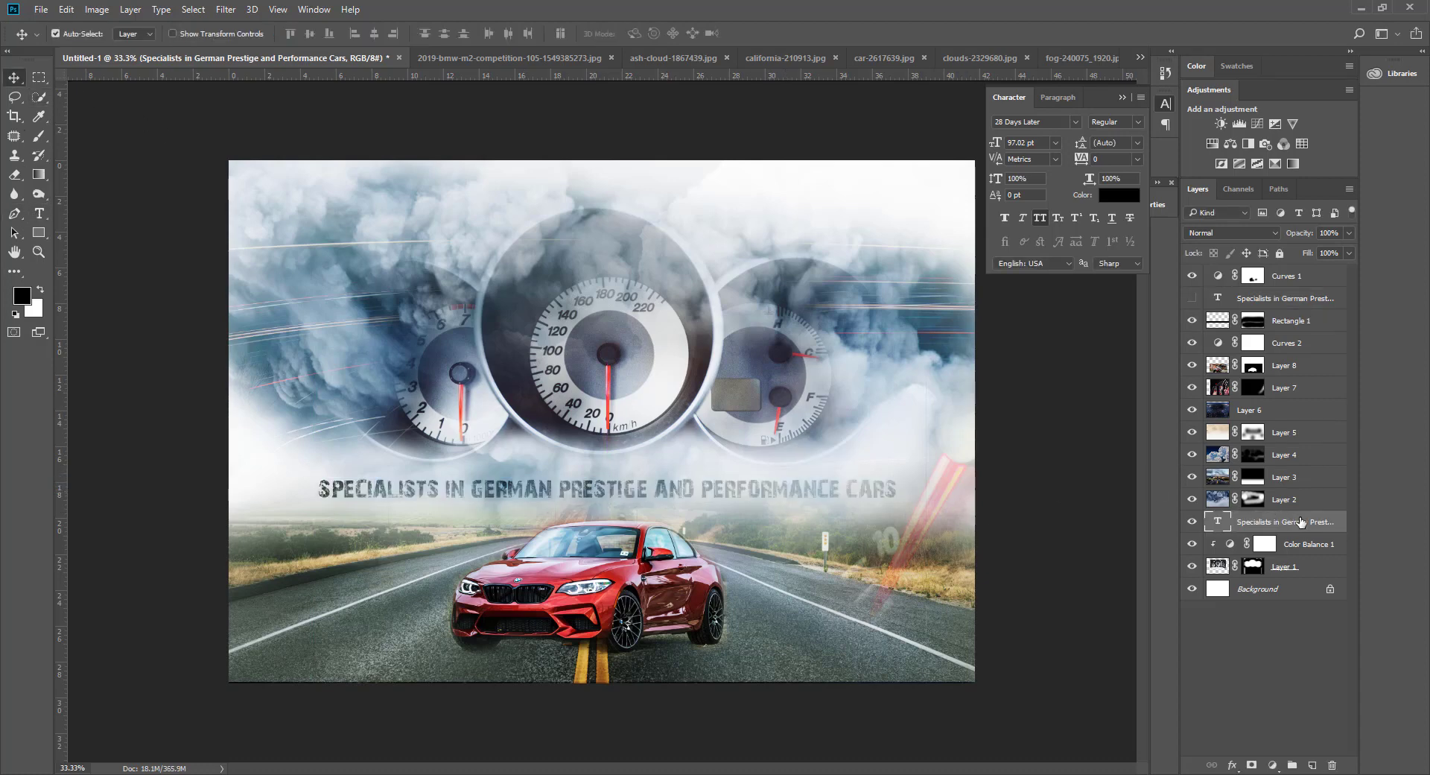
{"action": "left_click", "coordinate": [1254, 499]}
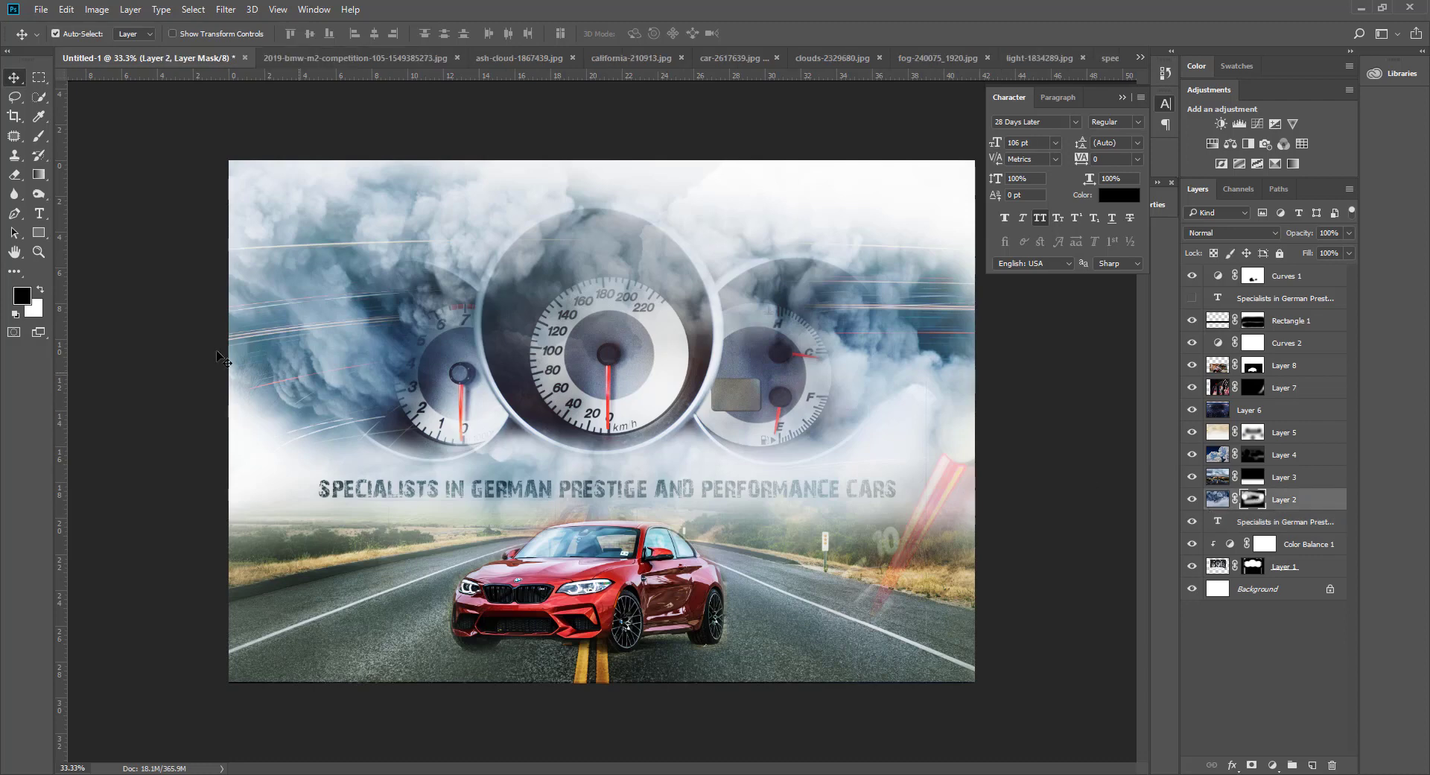
{"action": "left_click", "coordinate": [1192, 321]}
{"action": "left_click", "coordinate": [1192, 320]}
{"action": "left_click", "coordinate": [1193, 320]}
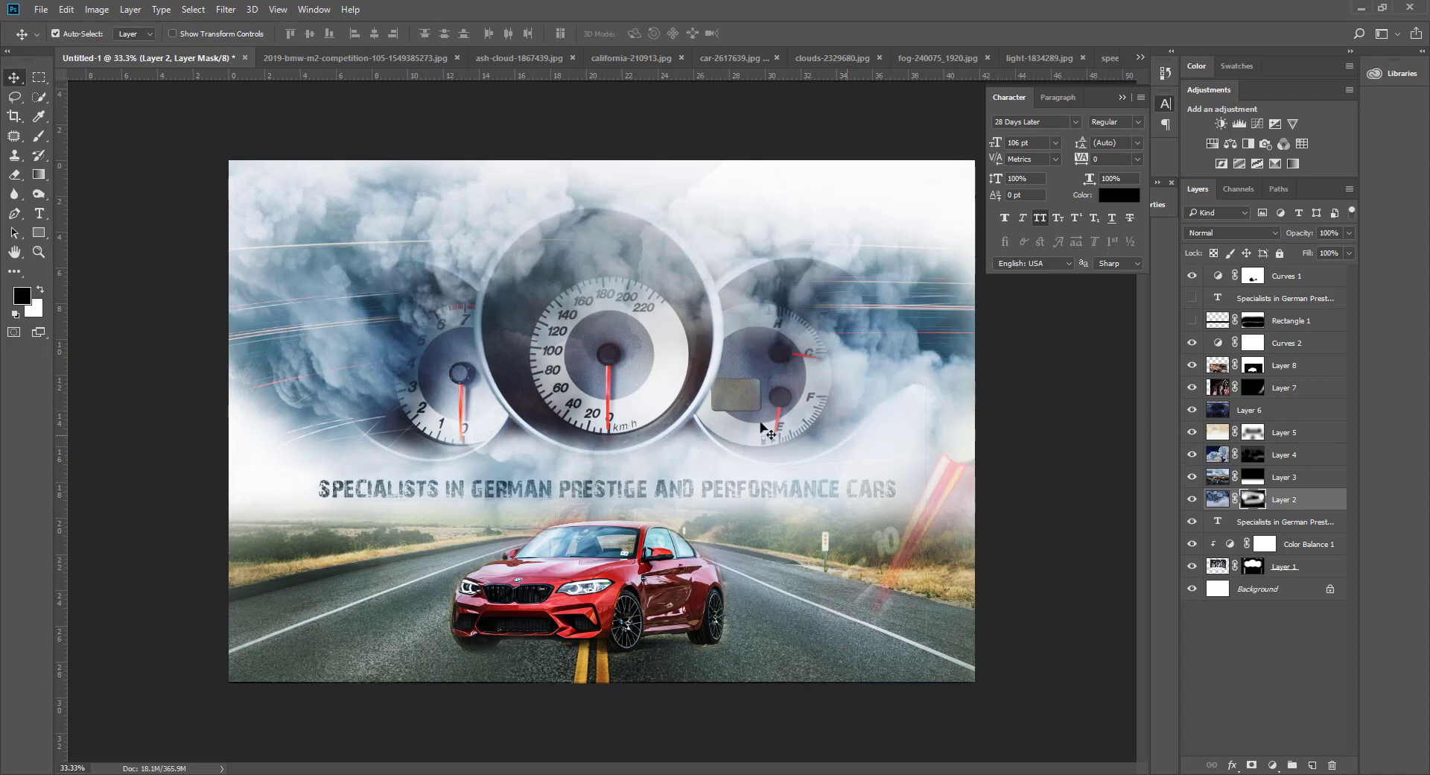
{"action": "mouse_move", "coordinate": [1299, 519]}
{"action": "left_mouse_down"}
{"action": "mouse_move", "coordinate": [1300, 492]}
{"action": "mouse_move", "coordinate": [1261, 521]}
{"action": "left_mouse_up"}
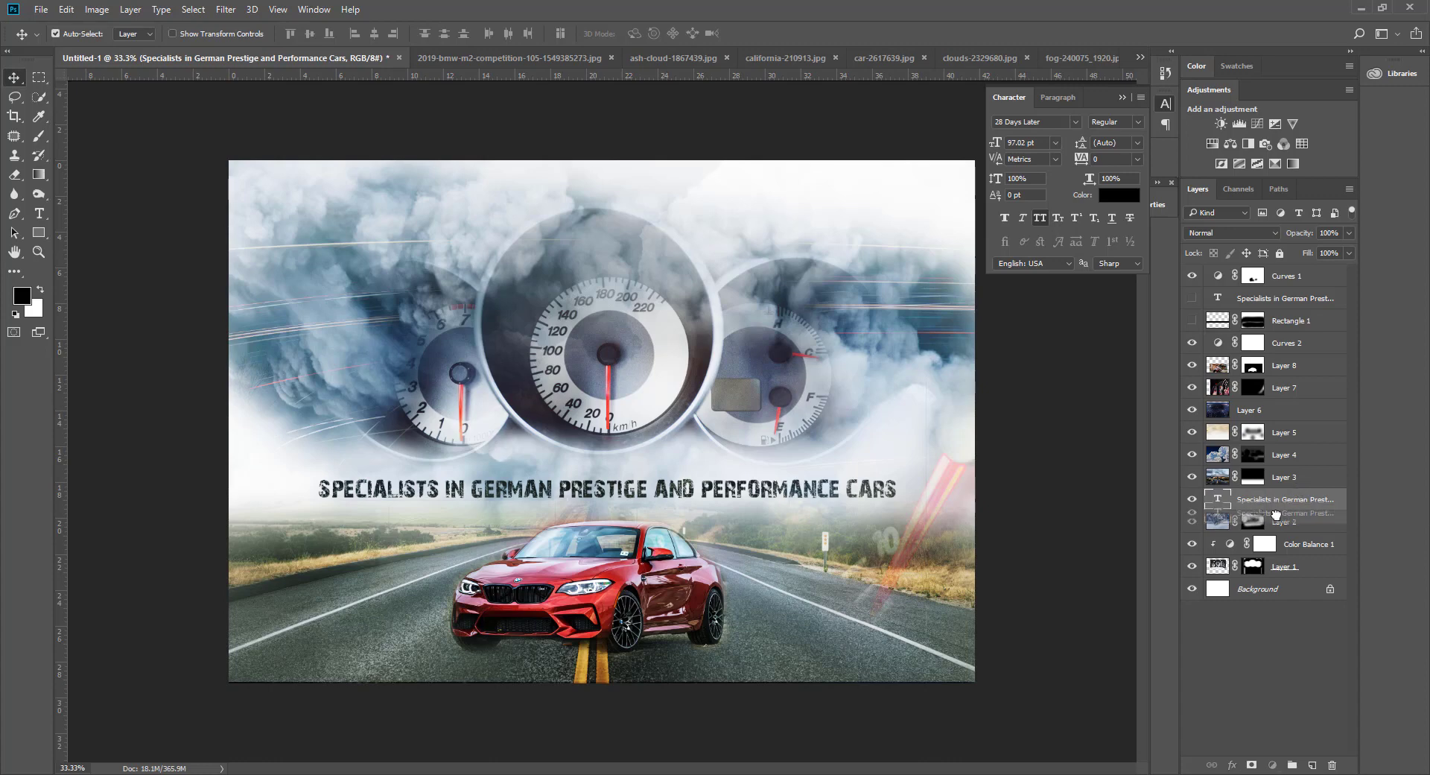
Paint Layer 2's mask with a small brush to reveal the headline through the clouds.
{"action": "left_click", "coordinate": [1253, 499]}
{"action": "key", "text": "b"}
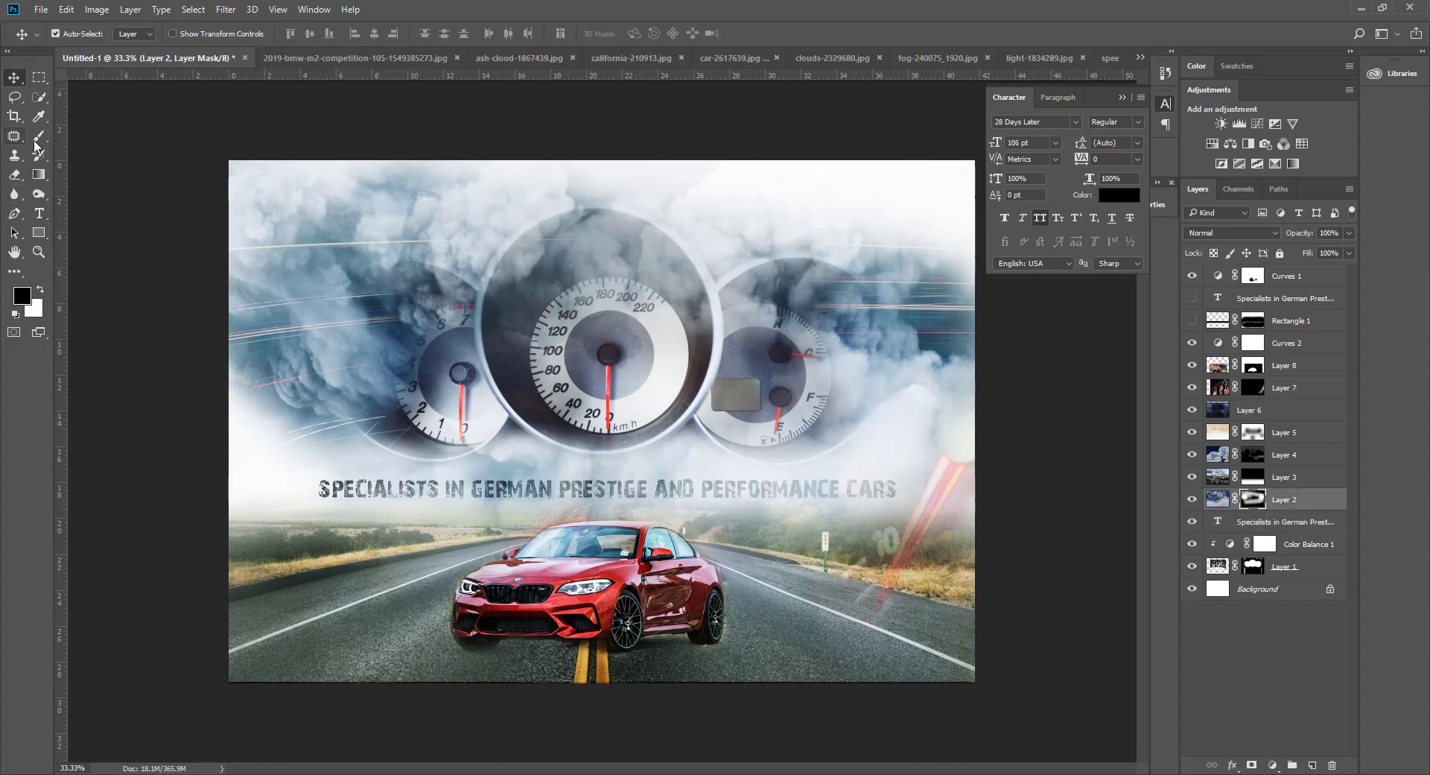
{"action": "key", "text": "bracketleft"}
{"action": "key", "text": "bracketleft"}
{"action": "key", "text": "bracketleft"}
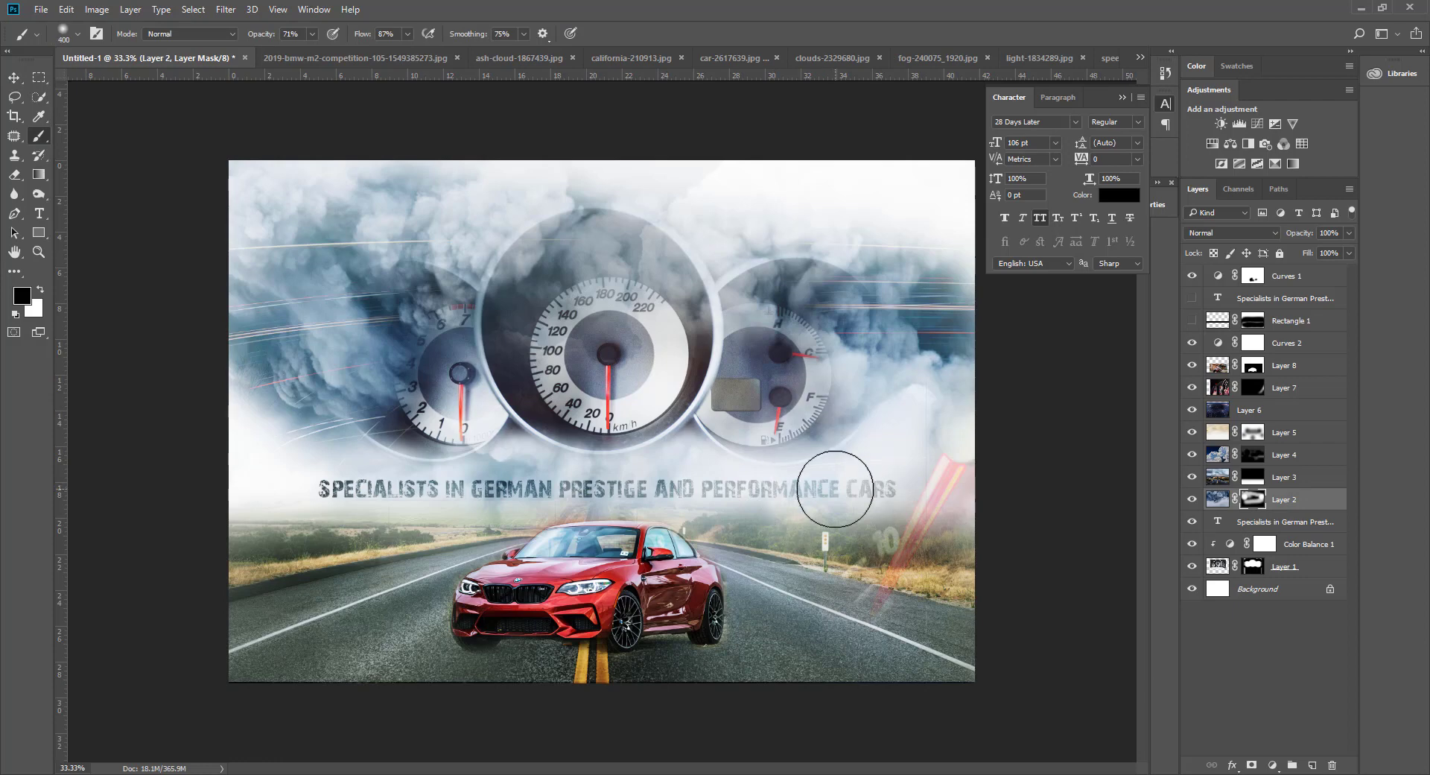
{"action": "left_click_drag", "start_coordinate": [842, 488], "coordinate": [902, 488]}
{"action": "left_click_drag", "start_coordinate": [678, 491], "coordinate": [365, 490]}
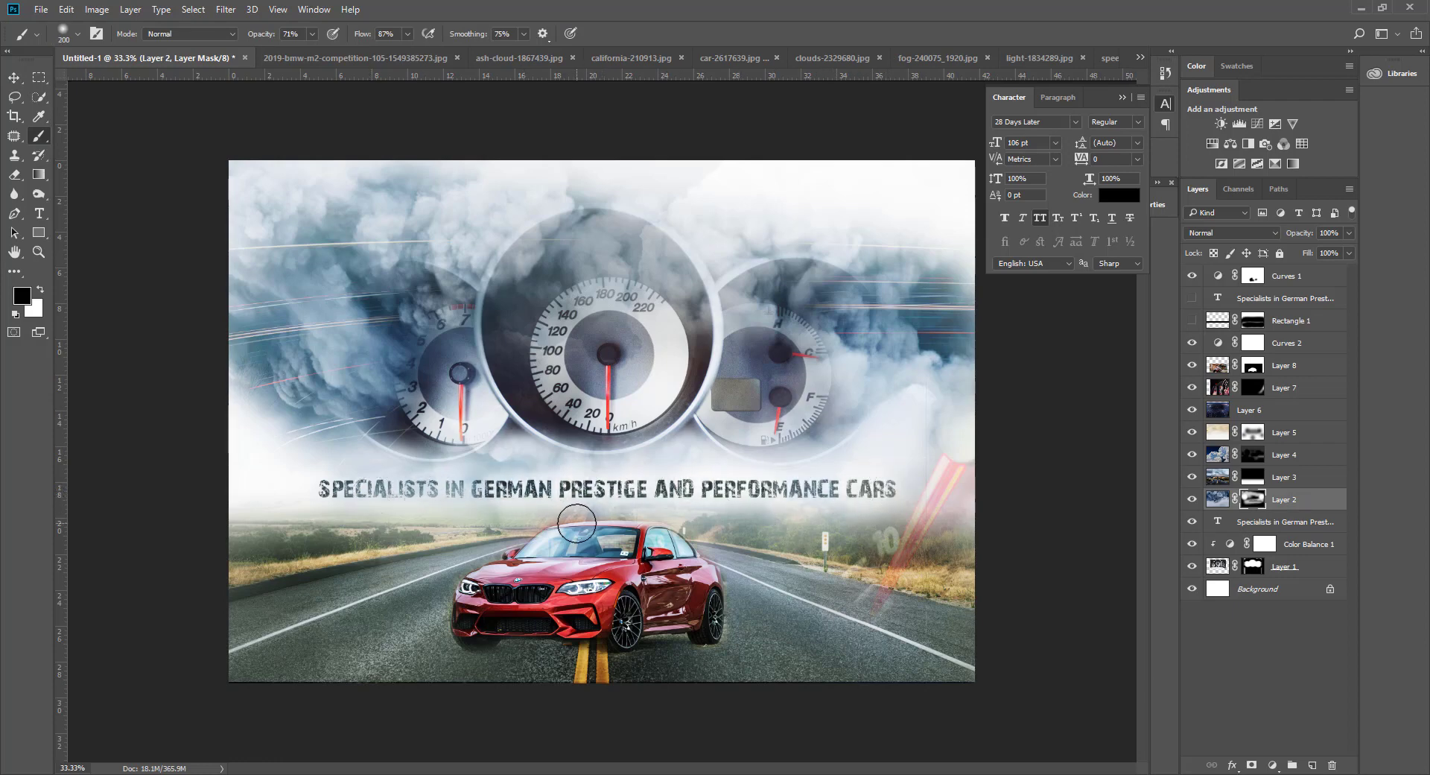
{"action": "key", "text": "ctrl+z"}
{"action": "key", "text": "ctrl+z"}
{"action": "left_click_drag", "start_coordinate": [689, 488], "coordinate": [458, 489]}
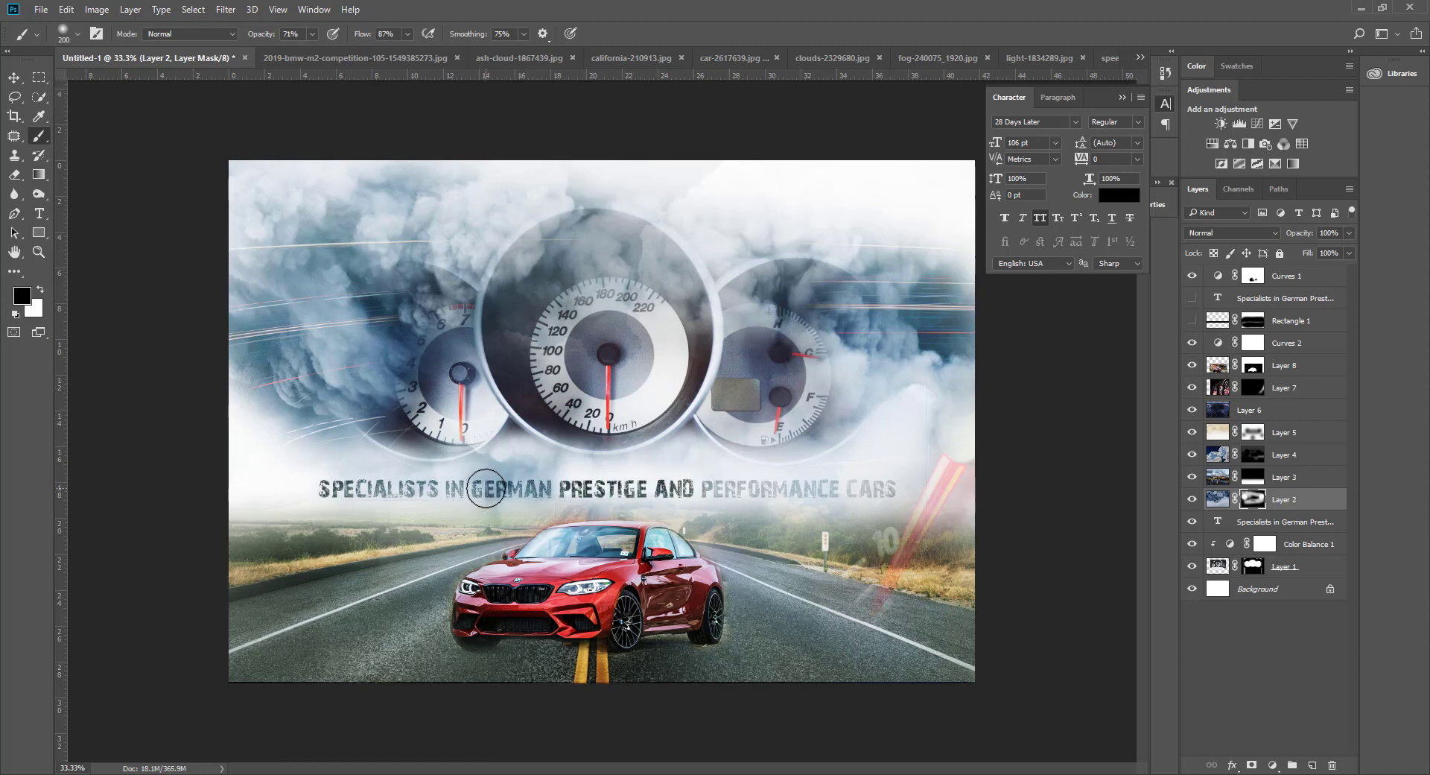
With a larger brush, clear more clouds over PERFORMANCE, CARS and SPECIALISTS.
{"action": "key", "text": "bracketright"}
{"action": "key", "text": "bracketright"}
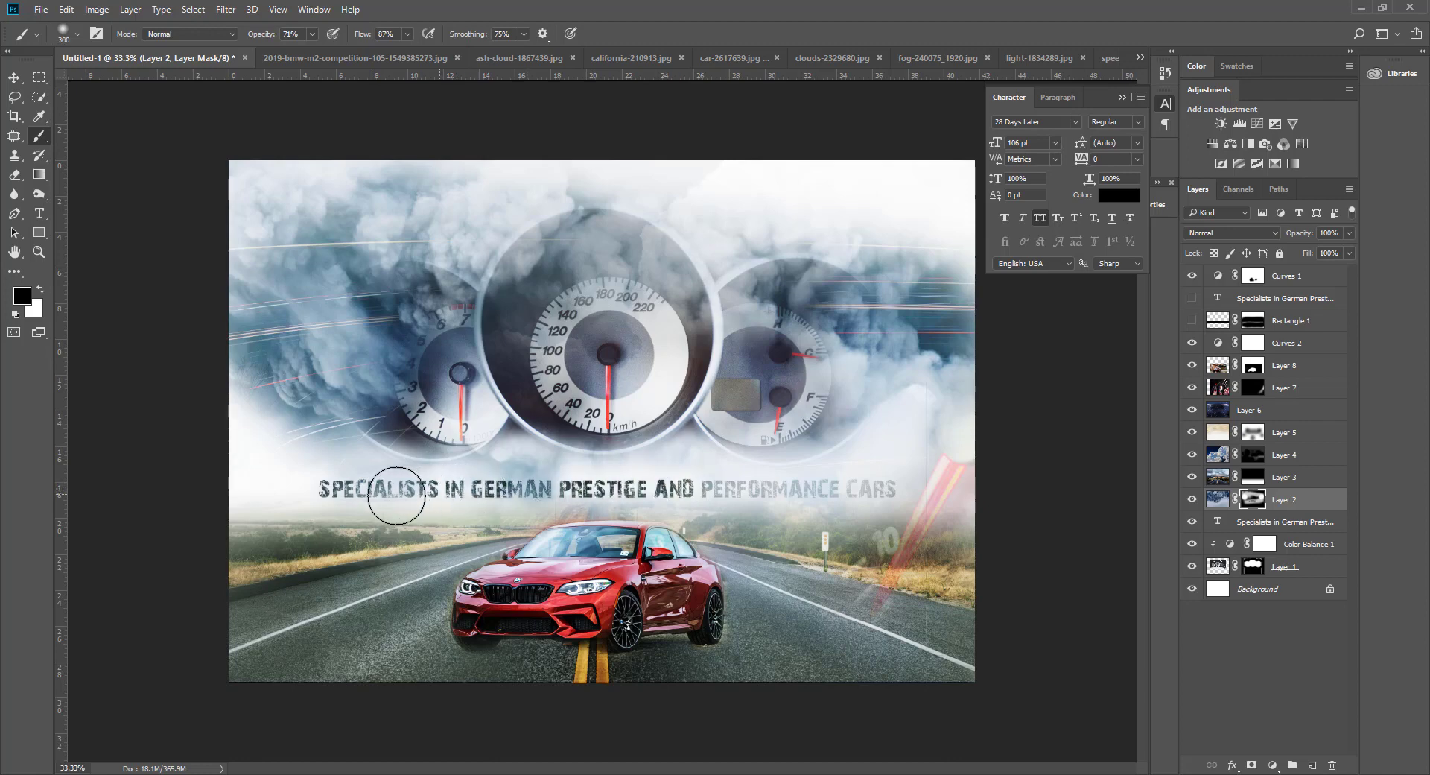
{"action": "left_click_drag", "start_coordinate": [474, 493], "coordinate": [320, 491]}
{"action": "mouse_move", "coordinate": [730, 502]}
{"action": "left_mouse_down"}
{"action": "mouse_move", "coordinate": [898, 480]}
{"action": "mouse_move", "coordinate": [835, 494]}
{"action": "left_mouse_up"}
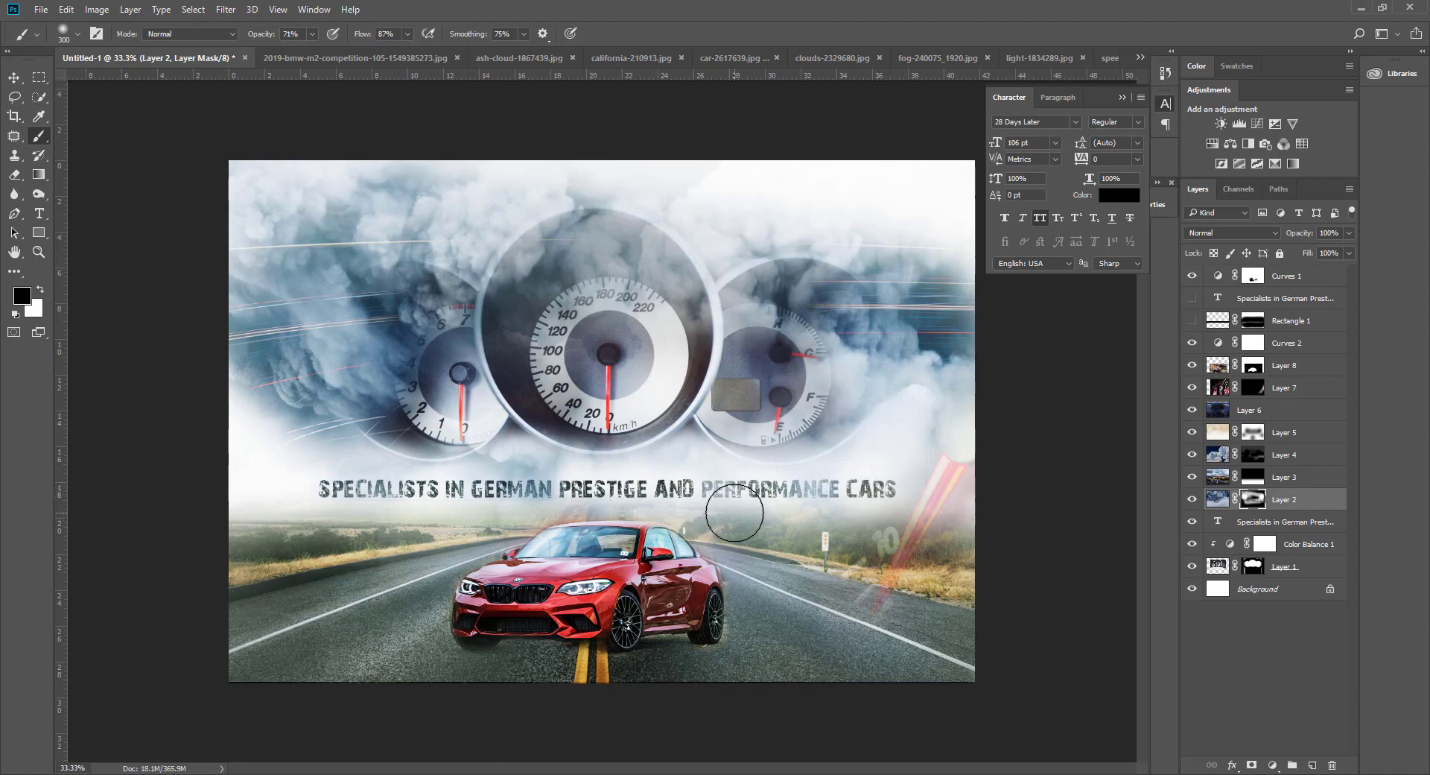
{"action": "left_click_drag", "start_coordinate": [718, 504], "coordinate": [839, 472]}
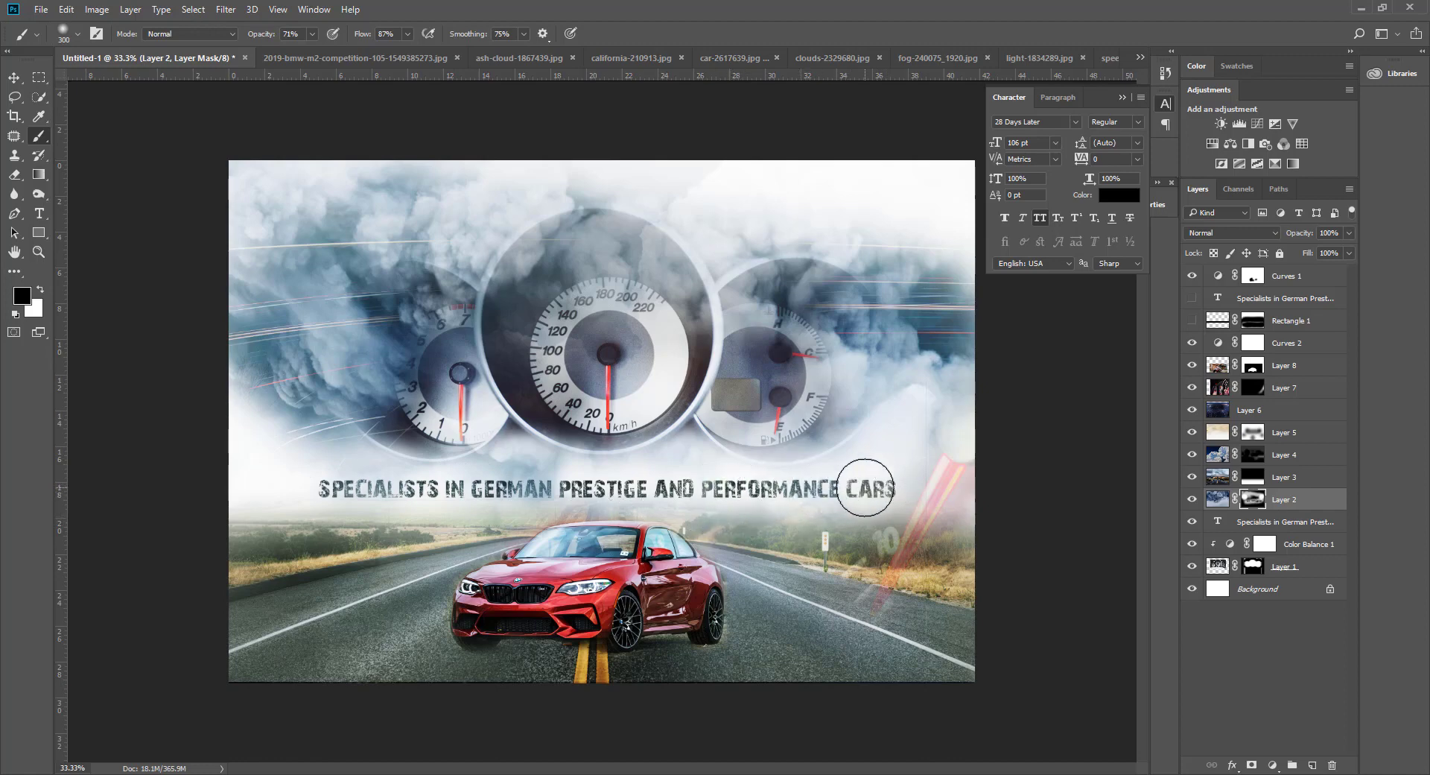
{"action": "mouse_move", "coordinate": [368, 491]}
{"action": "left_mouse_down"}
{"action": "mouse_move", "coordinate": [316, 484]}
{"action": "mouse_move", "coordinate": [389, 478]}
{"action": "mouse_move", "coordinate": [396, 492]}
{"action": "left_mouse_up"}
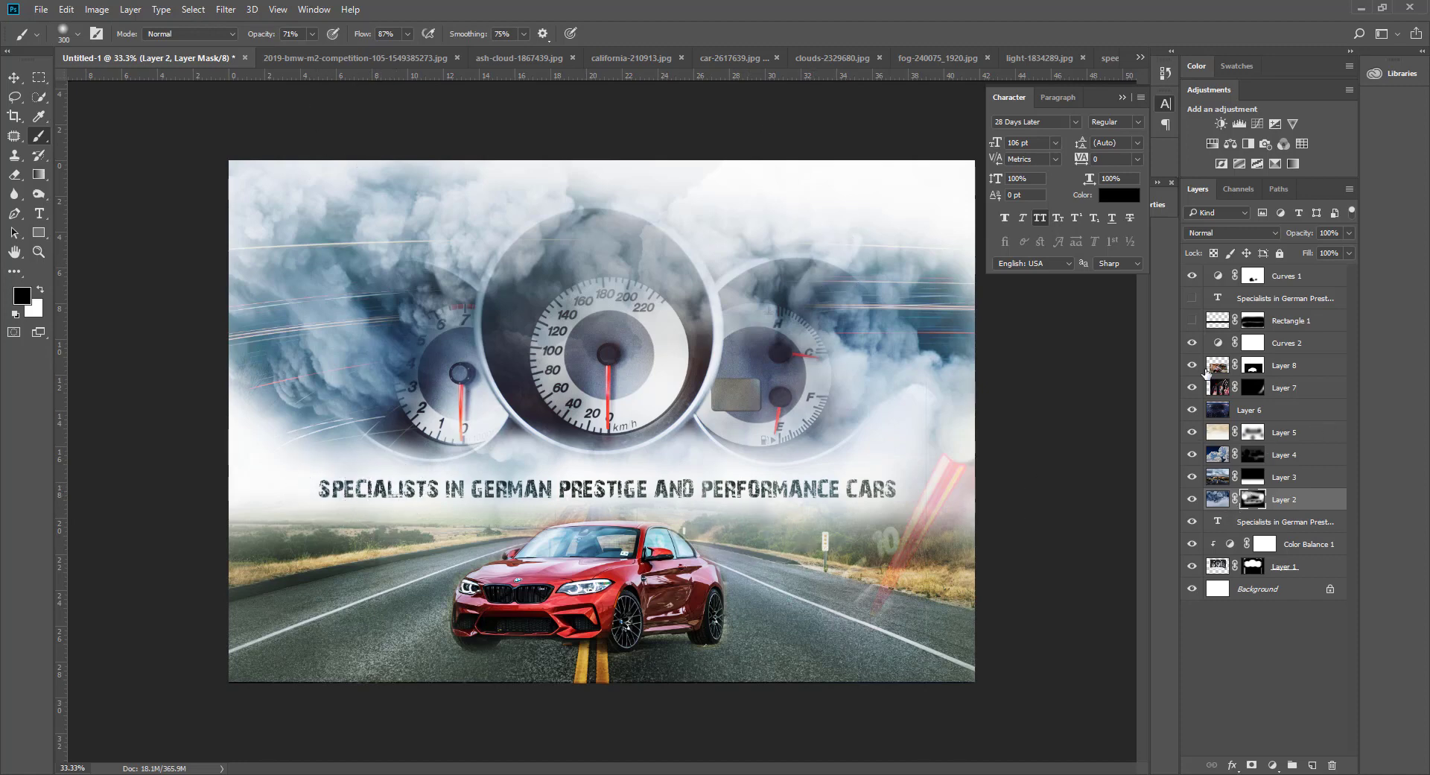
Duplicate the headline text layer and convert the Background into editable Layer 0.
{"action": "left_click", "coordinate": [1192, 321]}
{"action": "left_click", "coordinate": [1306, 526]}
{"action": "right_click", "coordinate": [1306, 525]}
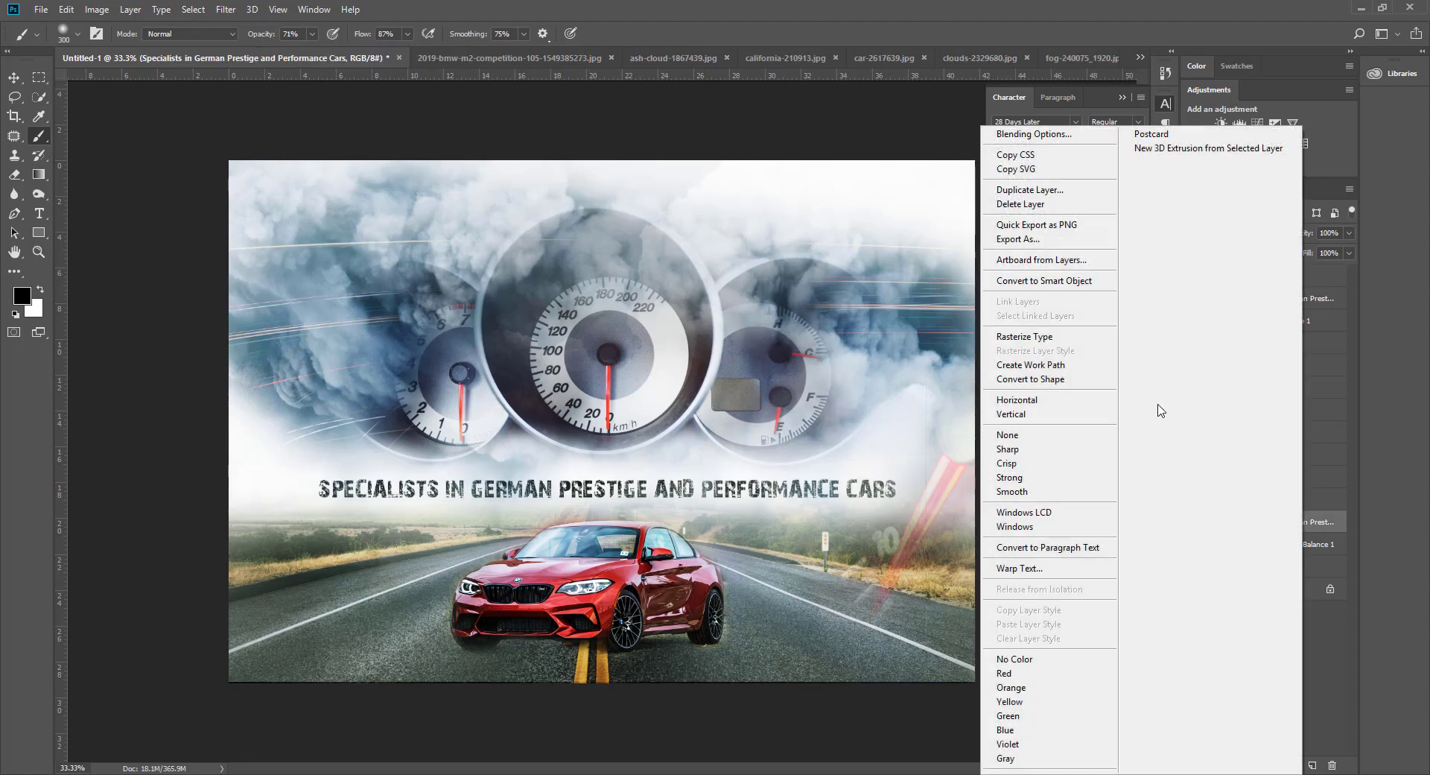
{"action": "left_click", "coordinate": [1034, 190]}
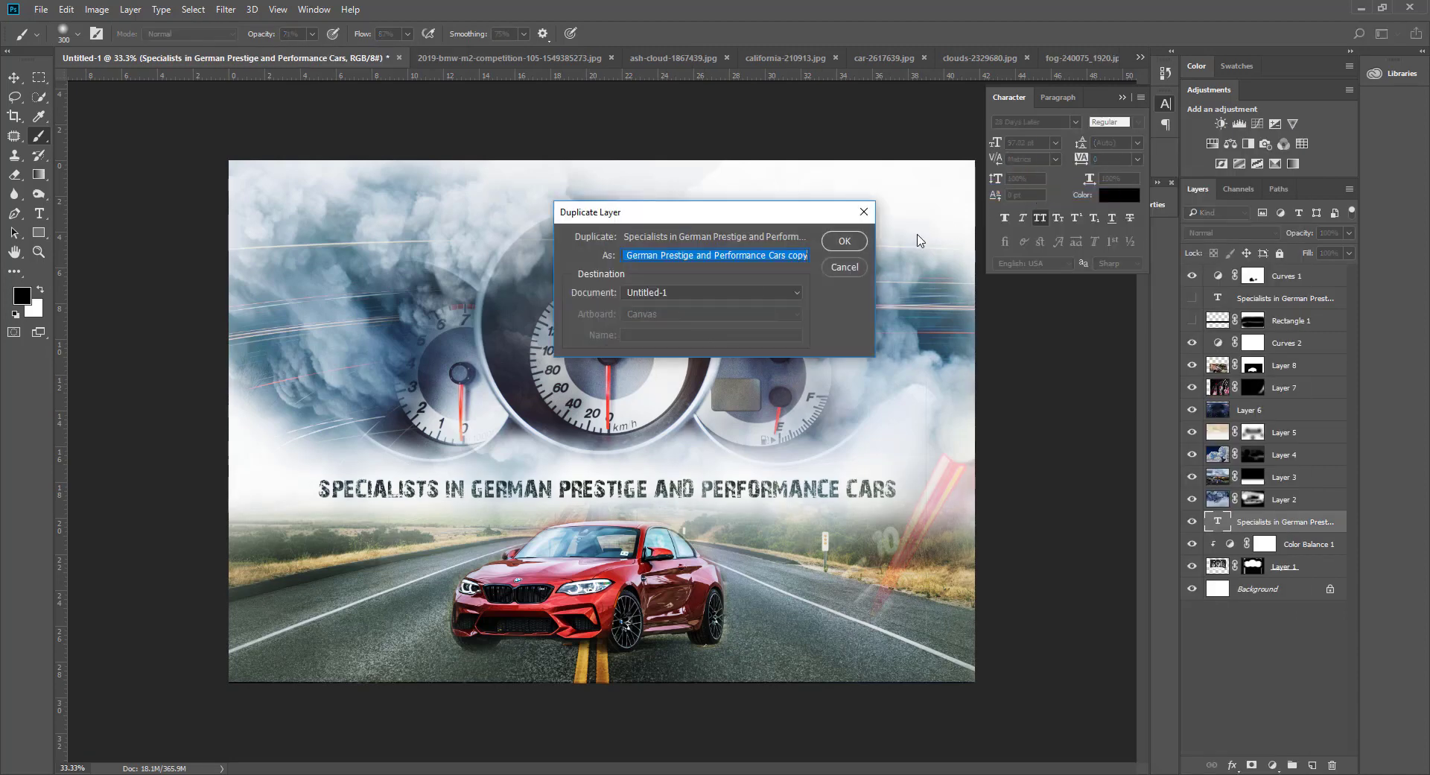
{"action": "left_click", "coordinate": [844, 241]}
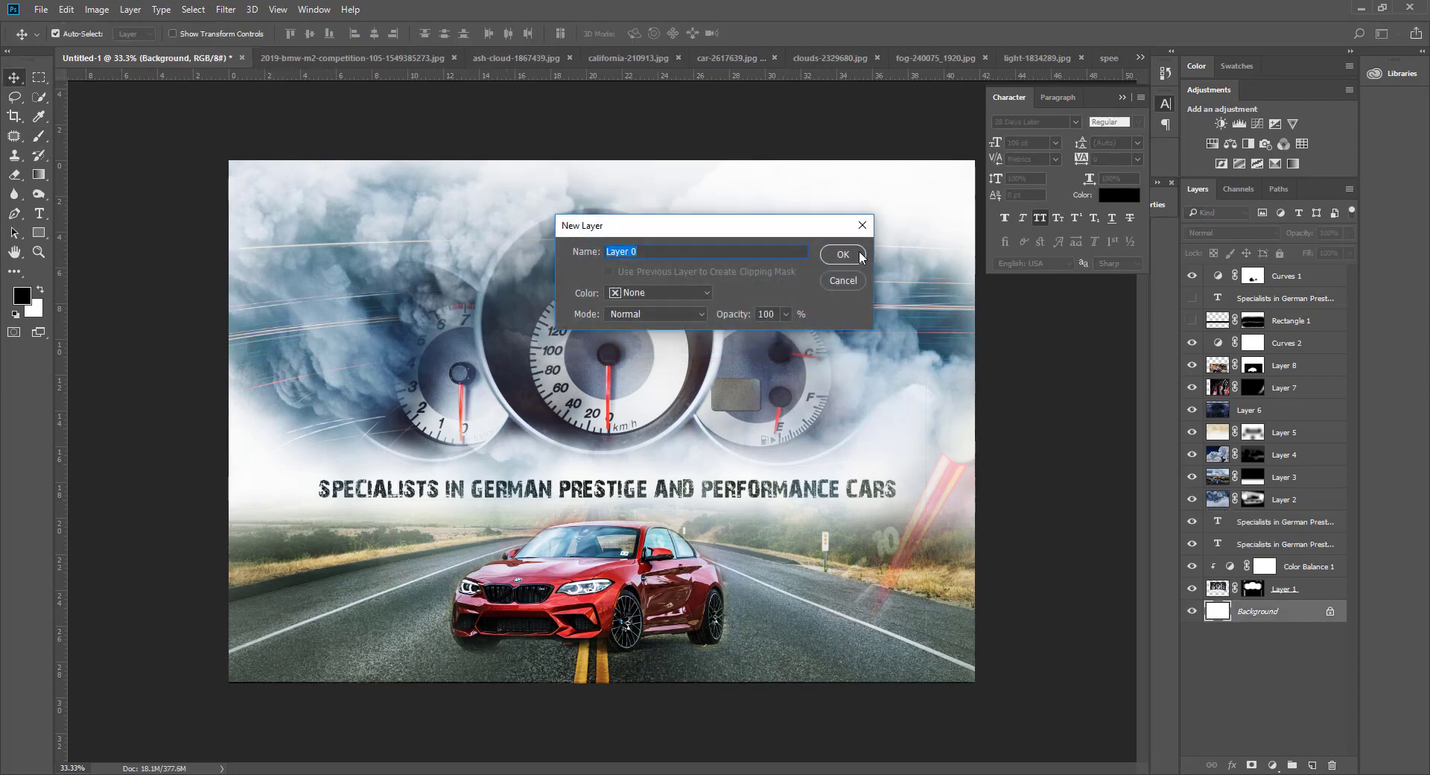
{"action": "left_click", "coordinate": [861, 255]}
Fit the banner on screen and stamp all visible layers into merged Layer 9.
{"action": "left_click", "coordinate": [1123, 97]}
{"action": "key", "text": "ctrl+minus"}
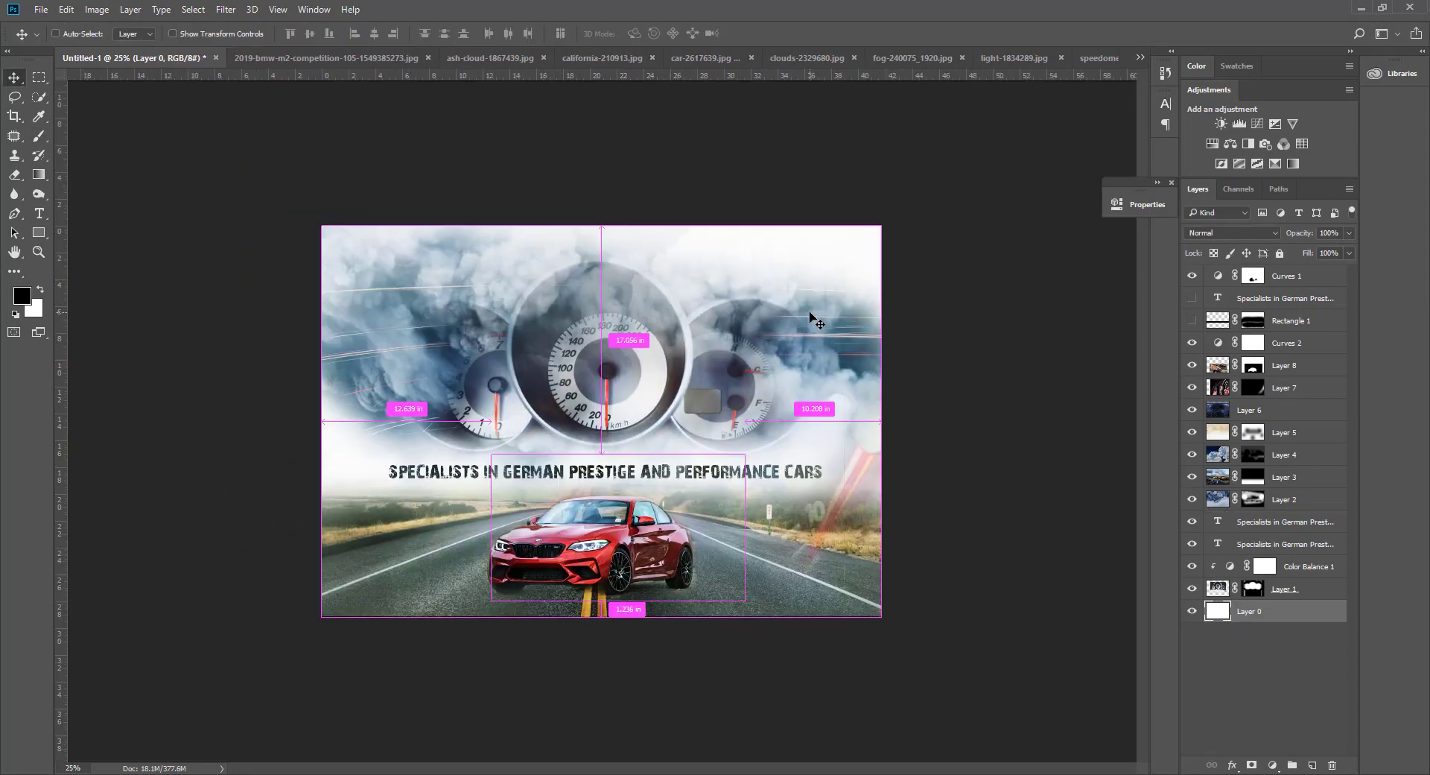
{"action": "key", "text": "ctrl+plus"}
{"action": "key", "text": "ctrl+0"}
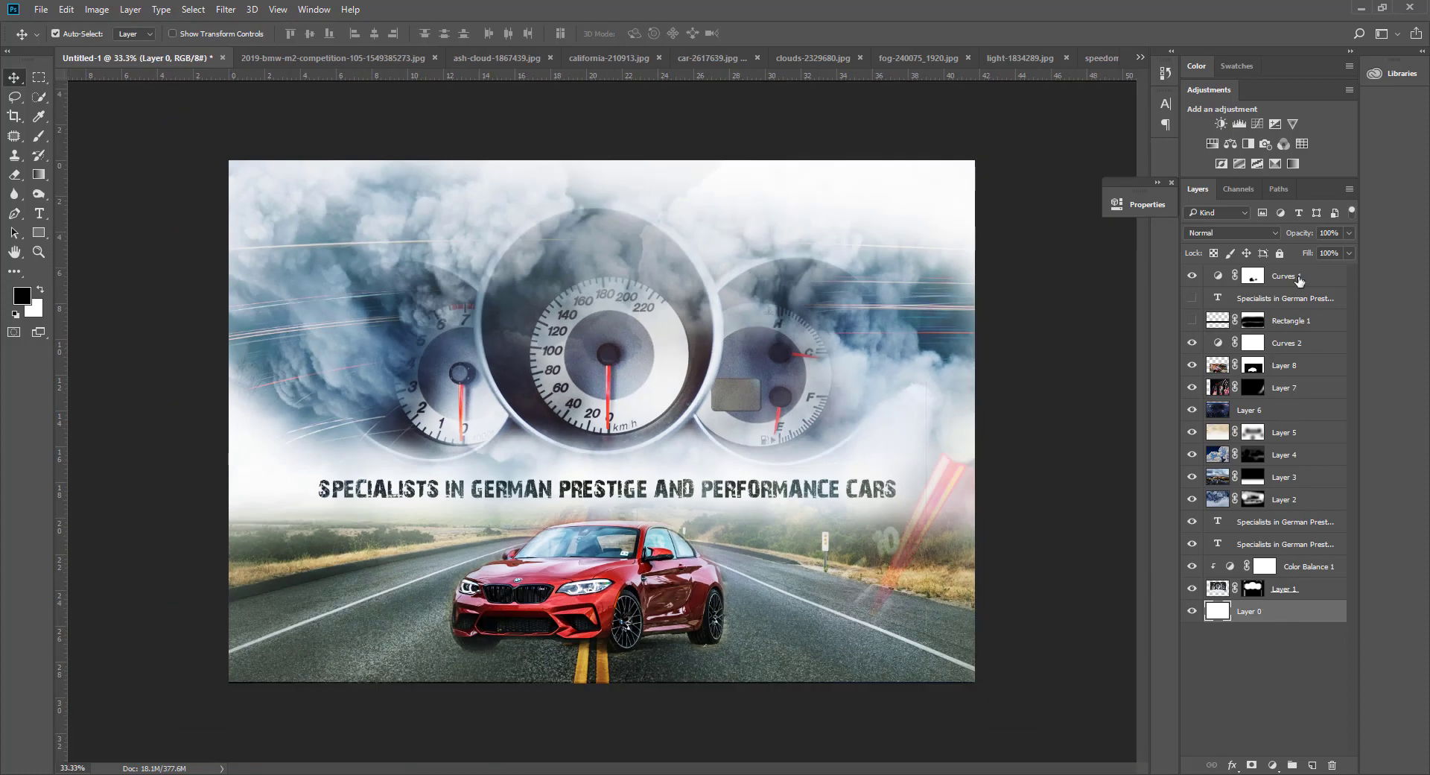
{"action": "key", "text": "ctrl+shift+alt+e"}
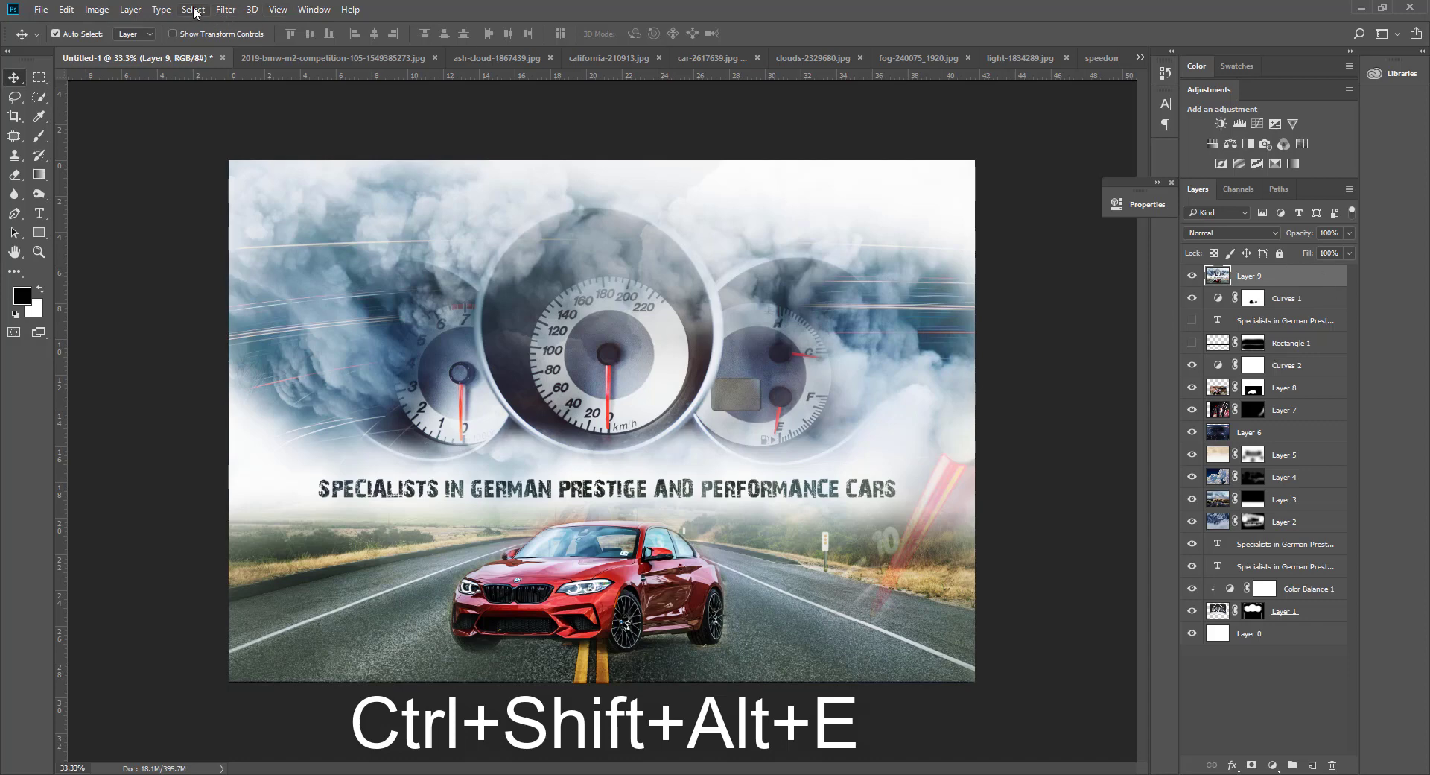
{"action": "left_click", "coordinate": [223, 10]}
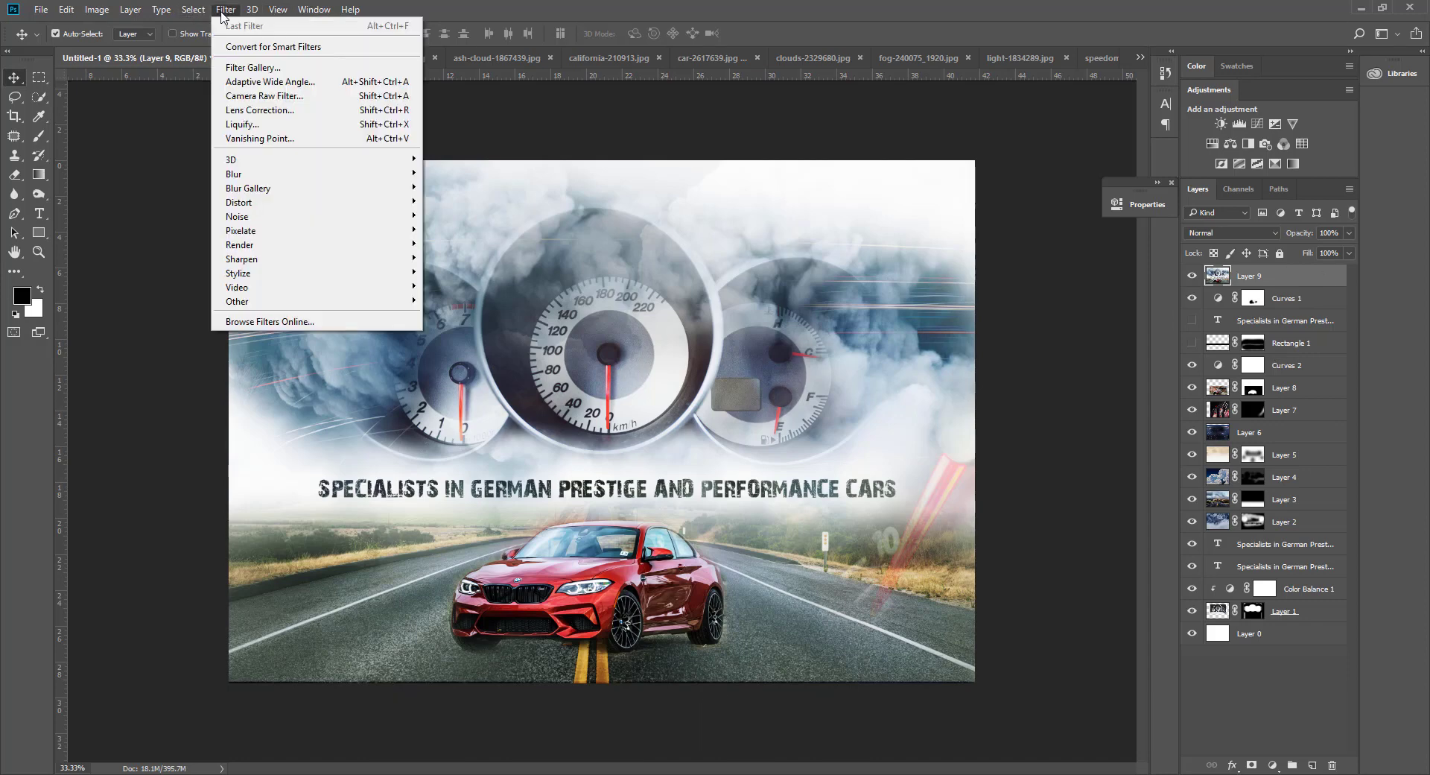
Grade Layer 9 in Camera Raw: Temperature -6, Highlights -53, Shadows +19, Clarity +12, Vibrance -18.
{"action": "left_click", "coordinate": [263, 95]}
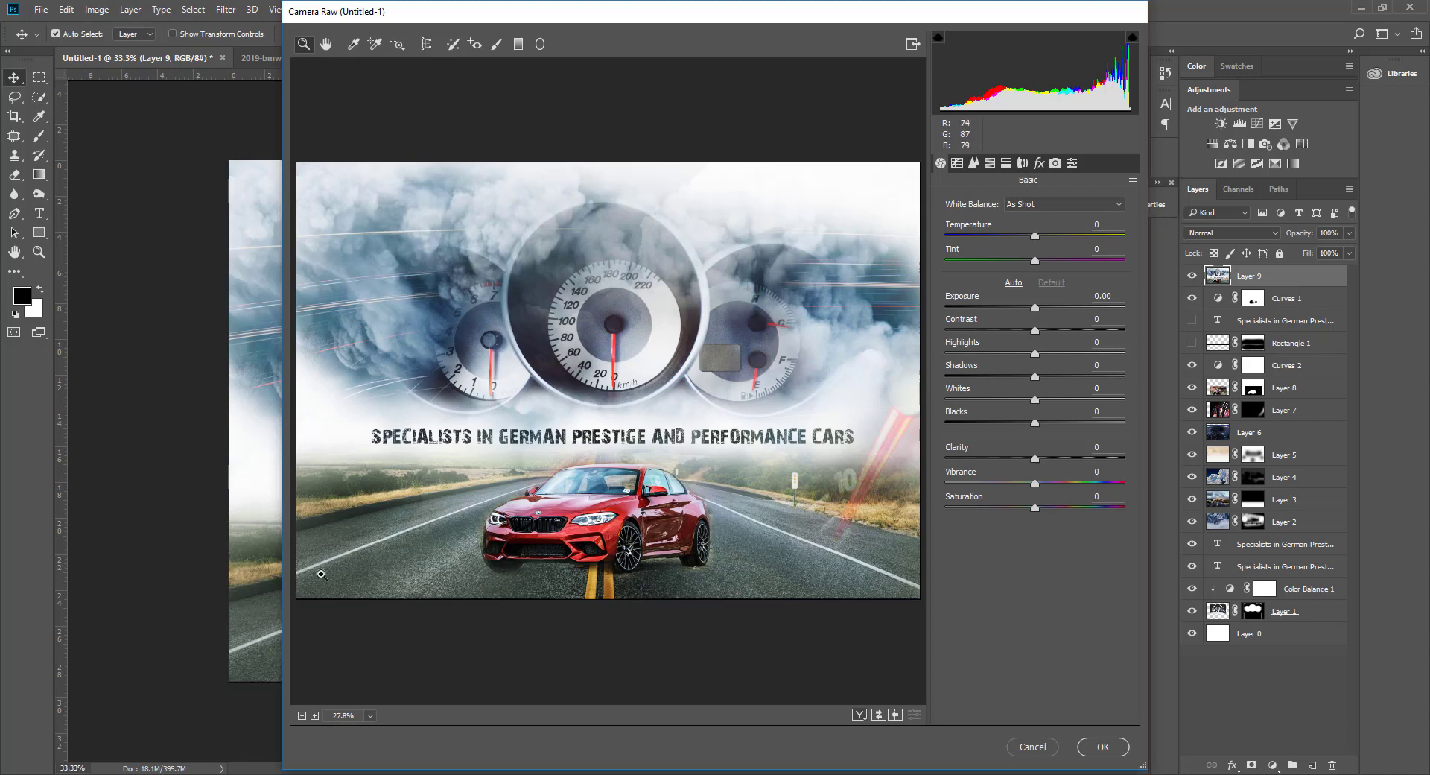
{"action": "left_click_drag", "start_coordinate": [280, 579], "coordinate": [114, 578]}
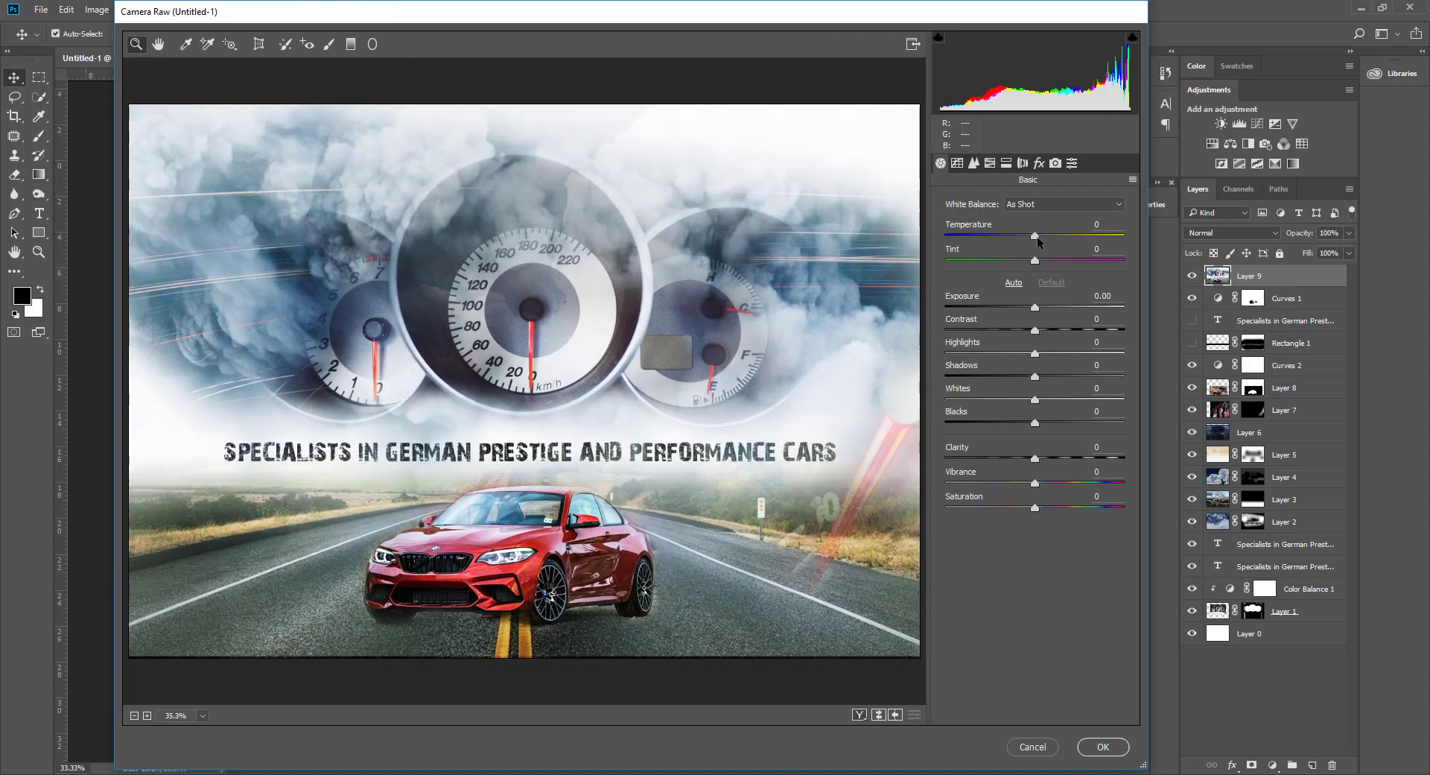
{"action": "left_click_drag", "start_coordinate": [1034, 235], "coordinate": [1030, 237]}
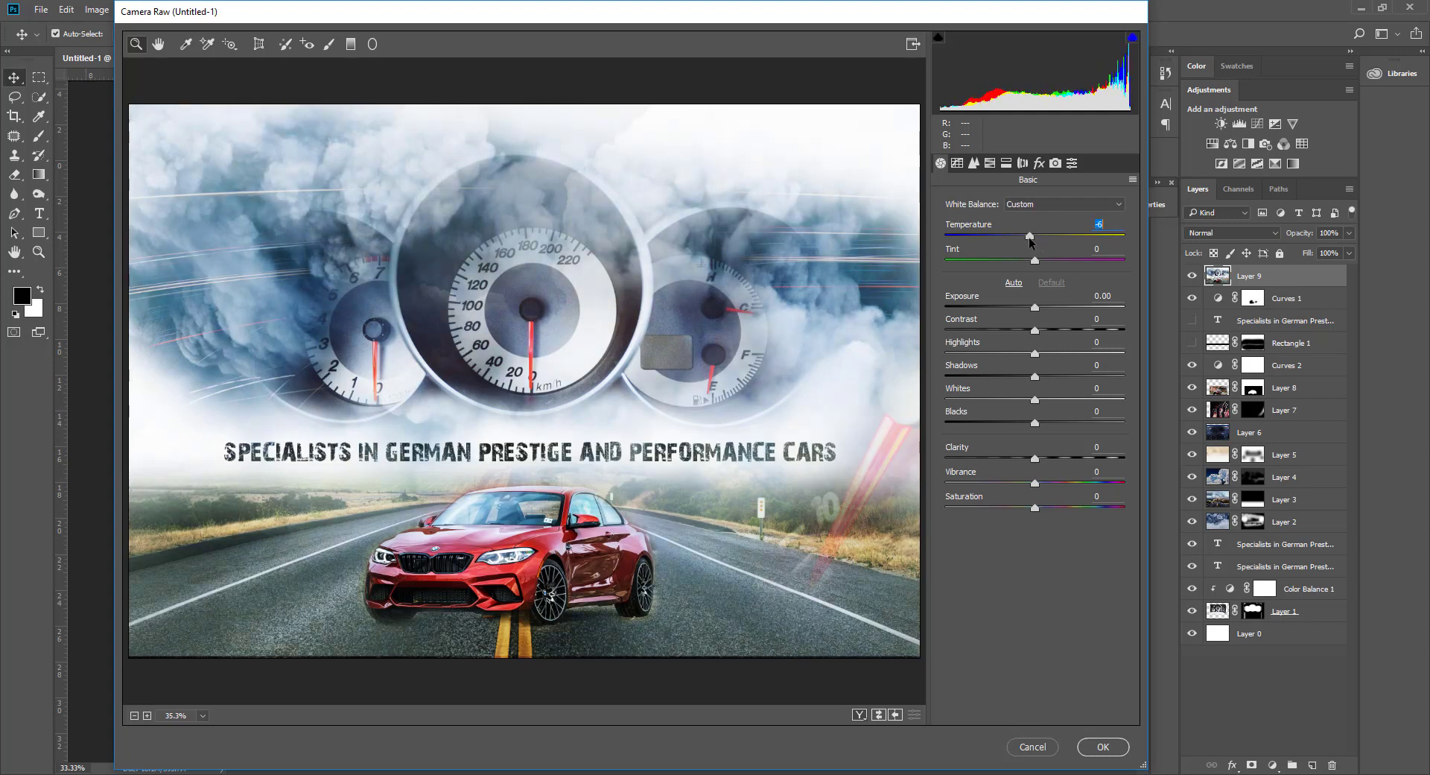
{"action": "mouse_move", "coordinate": [1029, 237]}
{"action": "left_mouse_down"}
{"action": "mouse_move", "coordinate": [1045, 262]}
{"action": "mouse_move", "coordinate": [1020, 330]}
{"action": "mouse_move", "coordinate": [1041, 330]}
{"action": "left_mouse_up"}
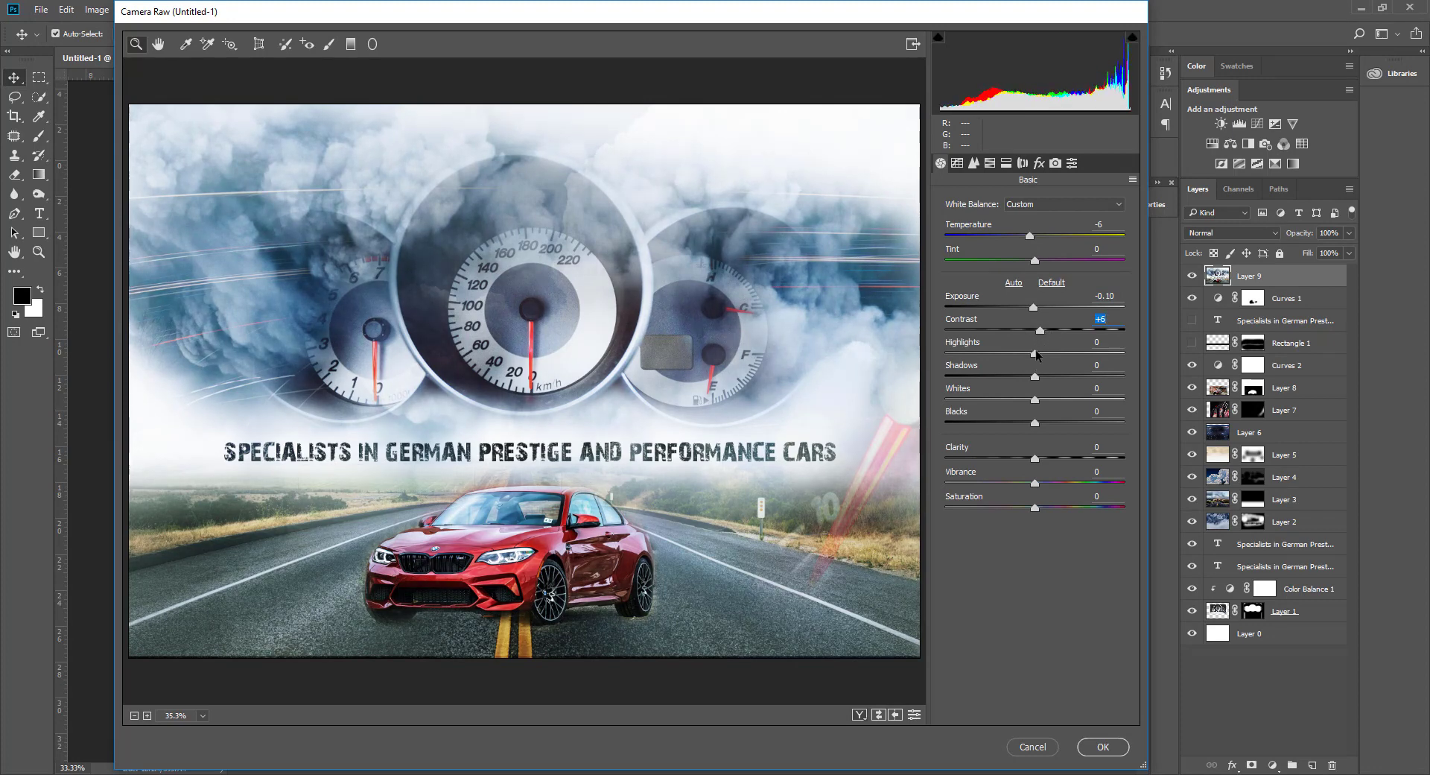
{"action": "left_click_drag", "start_coordinate": [1036, 353], "coordinate": [988, 353]}
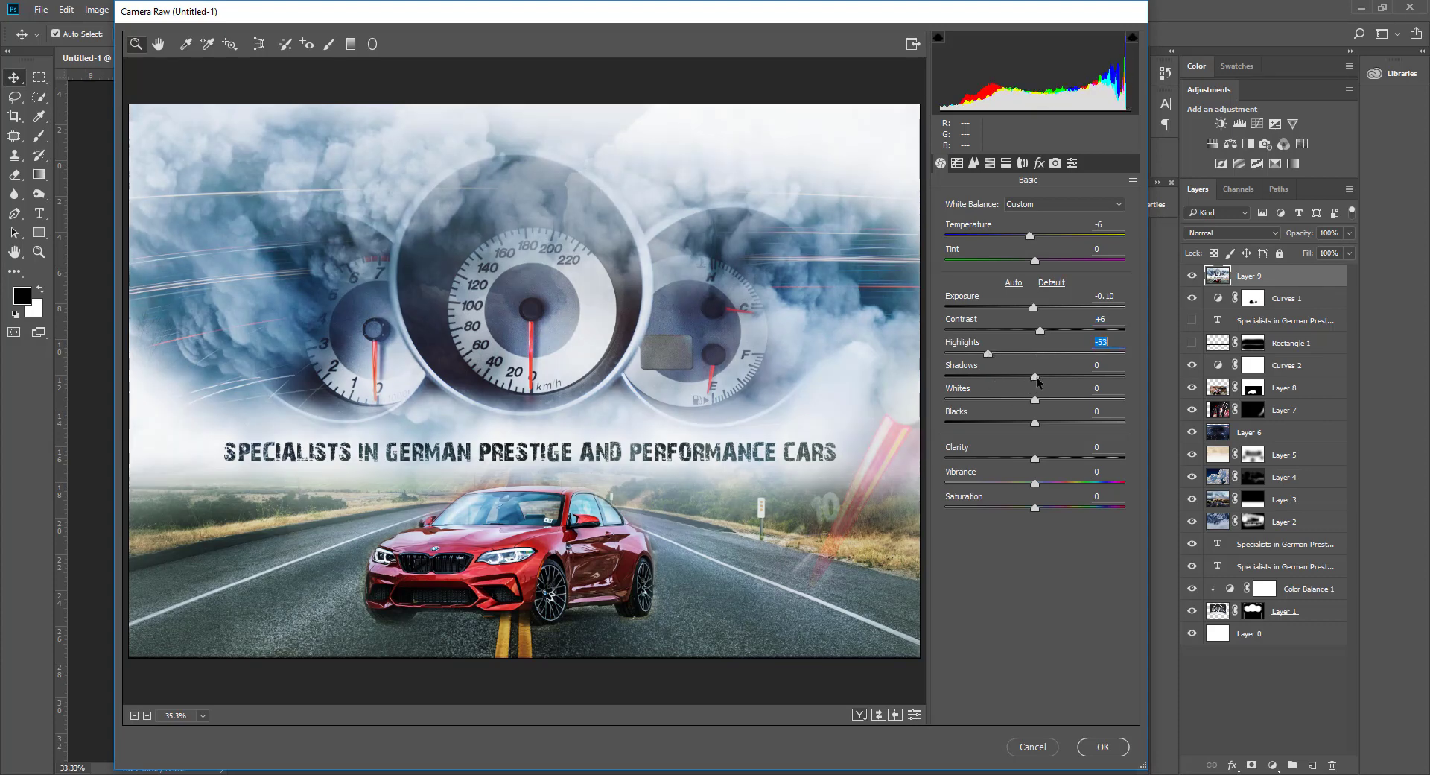
{"action": "mouse_move", "coordinate": [1035, 376]}
{"action": "left_mouse_down"}
{"action": "mouse_move", "coordinate": [1054, 376]}
{"action": "mouse_move", "coordinate": [1000, 376]}
{"action": "mouse_move", "coordinate": [1053, 377]}
{"action": "mouse_move", "coordinate": [1015, 398]}
{"action": "left_mouse_up"}
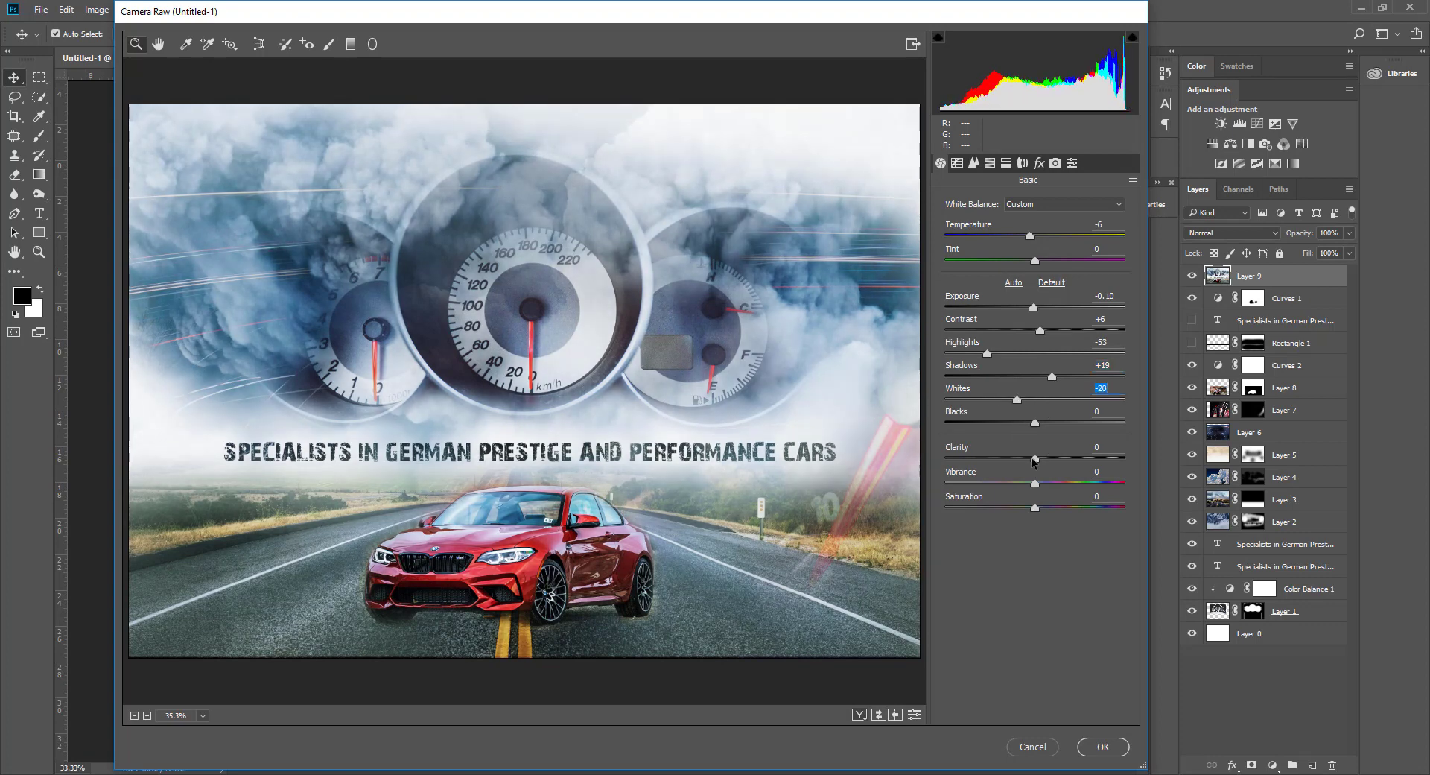
{"action": "mouse_move", "coordinate": [1034, 457]}
{"action": "left_mouse_down"}
{"action": "mouse_move", "coordinate": [1012, 458]}
{"action": "mouse_move", "coordinate": [1046, 458]}
{"action": "left_mouse_up"}
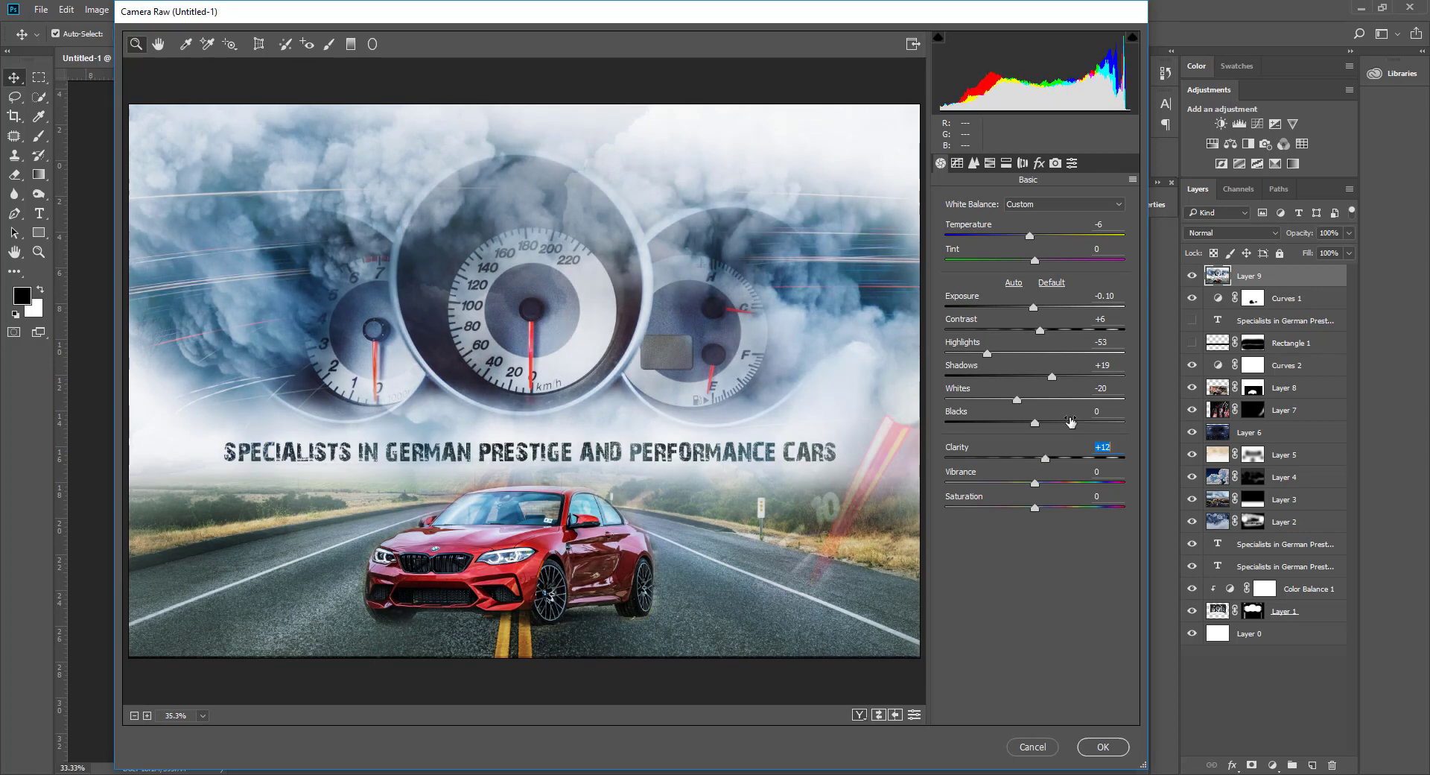
{"action": "mouse_move", "coordinate": [1034, 483]}
{"action": "left_mouse_down"}
{"action": "mouse_move", "coordinate": [1016, 483]}
{"action": "mouse_move", "coordinate": [1052, 509]}
{"action": "left_mouse_up"}
Brighten the tone-curve highlights, then desaturate the reds in HSL.
{"action": "left_click", "coordinate": [959, 164]}
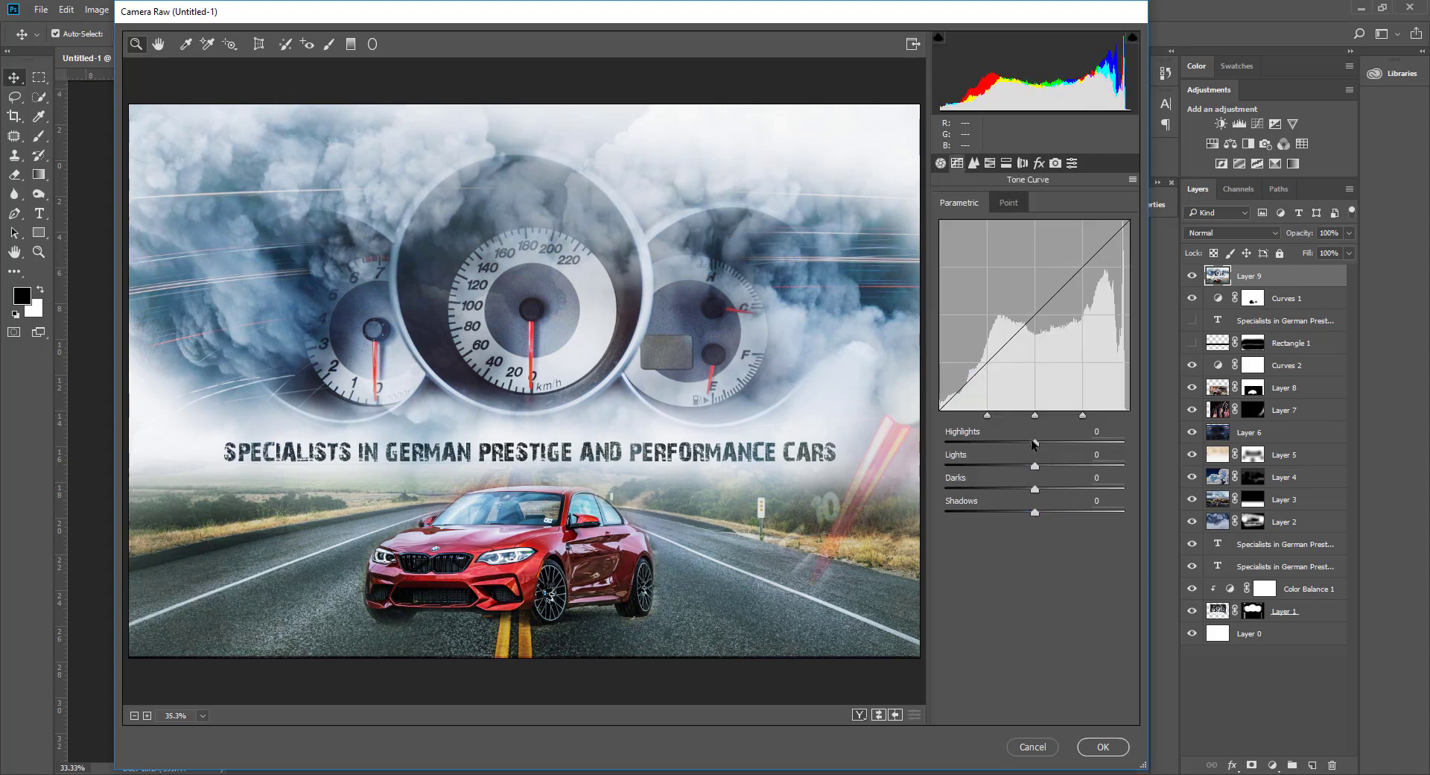
{"action": "mouse_move", "coordinate": [1035, 442]}
{"action": "left_mouse_down"}
{"action": "mouse_move", "coordinate": [1063, 443]}
{"action": "mouse_move", "coordinate": [1016, 489]}
{"action": "mouse_move", "coordinate": [1040, 513]}
{"action": "left_mouse_up"}
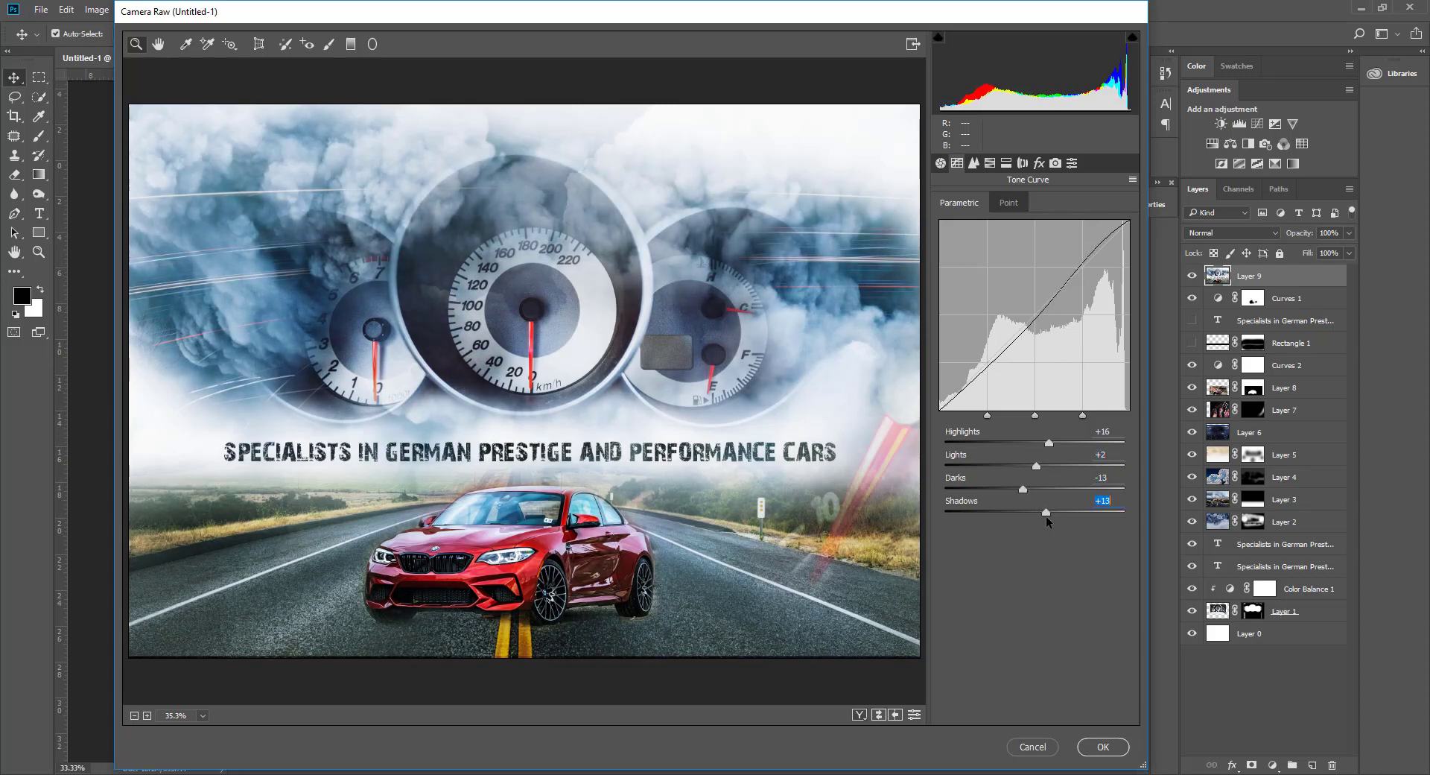
{"action": "key", "text": "ctrl+alt+3"}
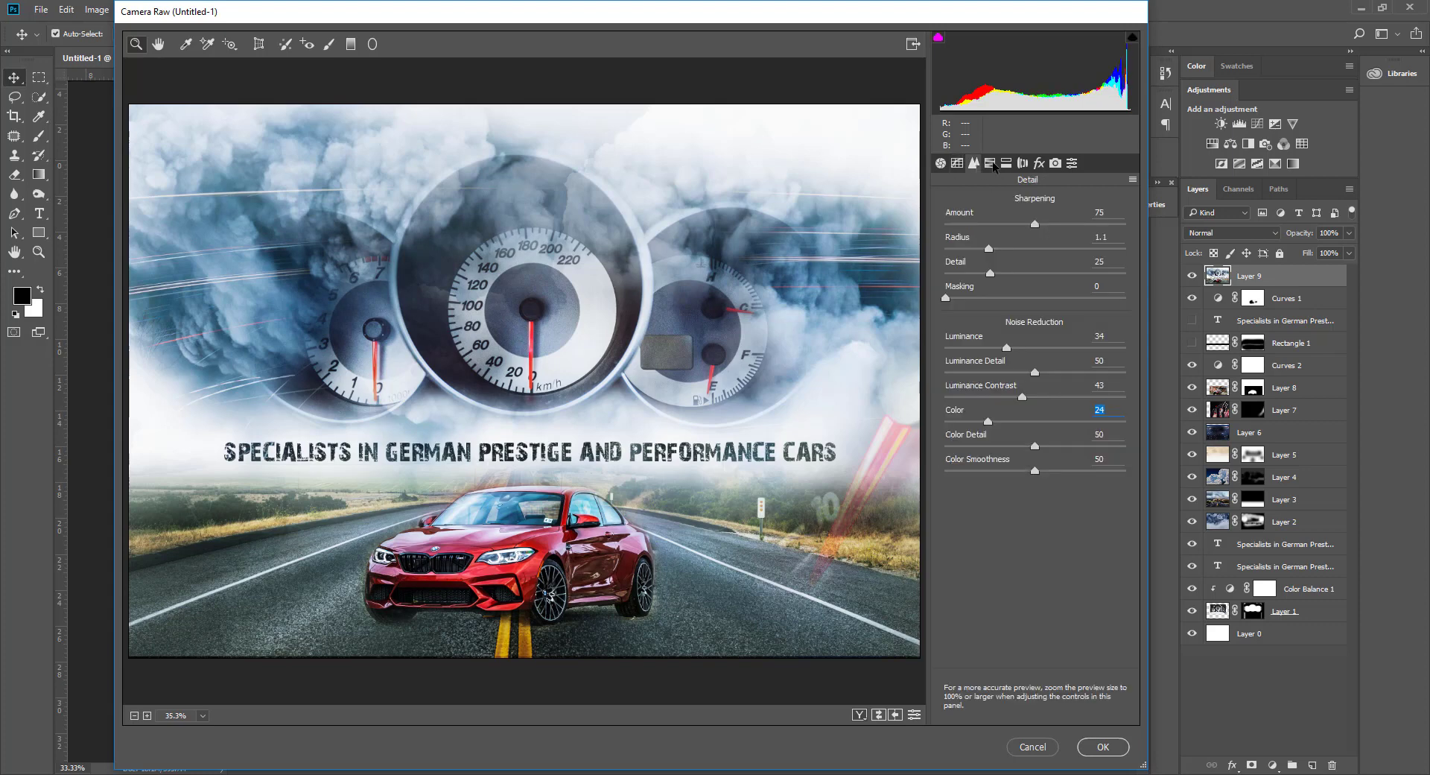
{"action": "key", "text": "ctrl+alt+4"}
{"action": "mouse_move", "coordinate": [1034, 279]}
{"action": "left_mouse_down"}
{"action": "mouse_move", "coordinate": [1062, 280]}
{"action": "mouse_move", "coordinate": [1002, 306]}
{"action": "mouse_move", "coordinate": [1049, 329]}
{"action": "mouse_move", "coordinate": [981, 328]}
{"action": "mouse_move", "coordinate": [1050, 325]}
{"action": "mouse_move", "coordinate": [997, 327]}
{"action": "mouse_move", "coordinate": [983, 350]}
{"action": "mouse_move", "coordinate": [990, 379]}
{"action": "mouse_move", "coordinate": [1070, 403]}
{"action": "mouse_move", "coordinate": [1000, 402]}
{"action": "mouse_move", "coordinate": [1067, 429]}
{"action": "mouse_move", "coordinate": [1004, 450]}
{"action": "left_mouse_up"}
{"action": "left_click_drag", "start_coordinate": [1060, 280], "coordinate": [1006, 280]}
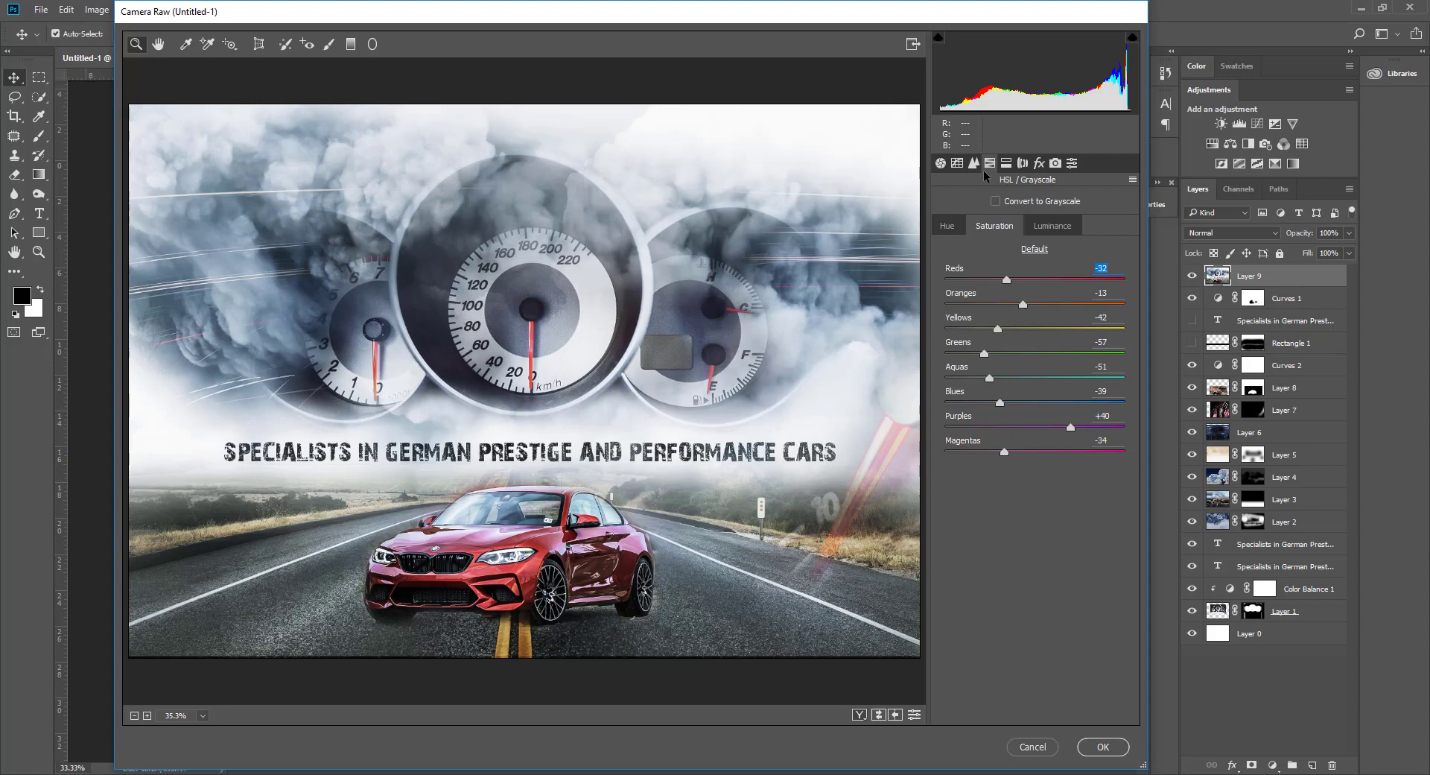
Tint the highlights blue with hue 209 and saturation 15, and apply the grade.
{"action": "left_click", "coordinate": [1003, 164]}
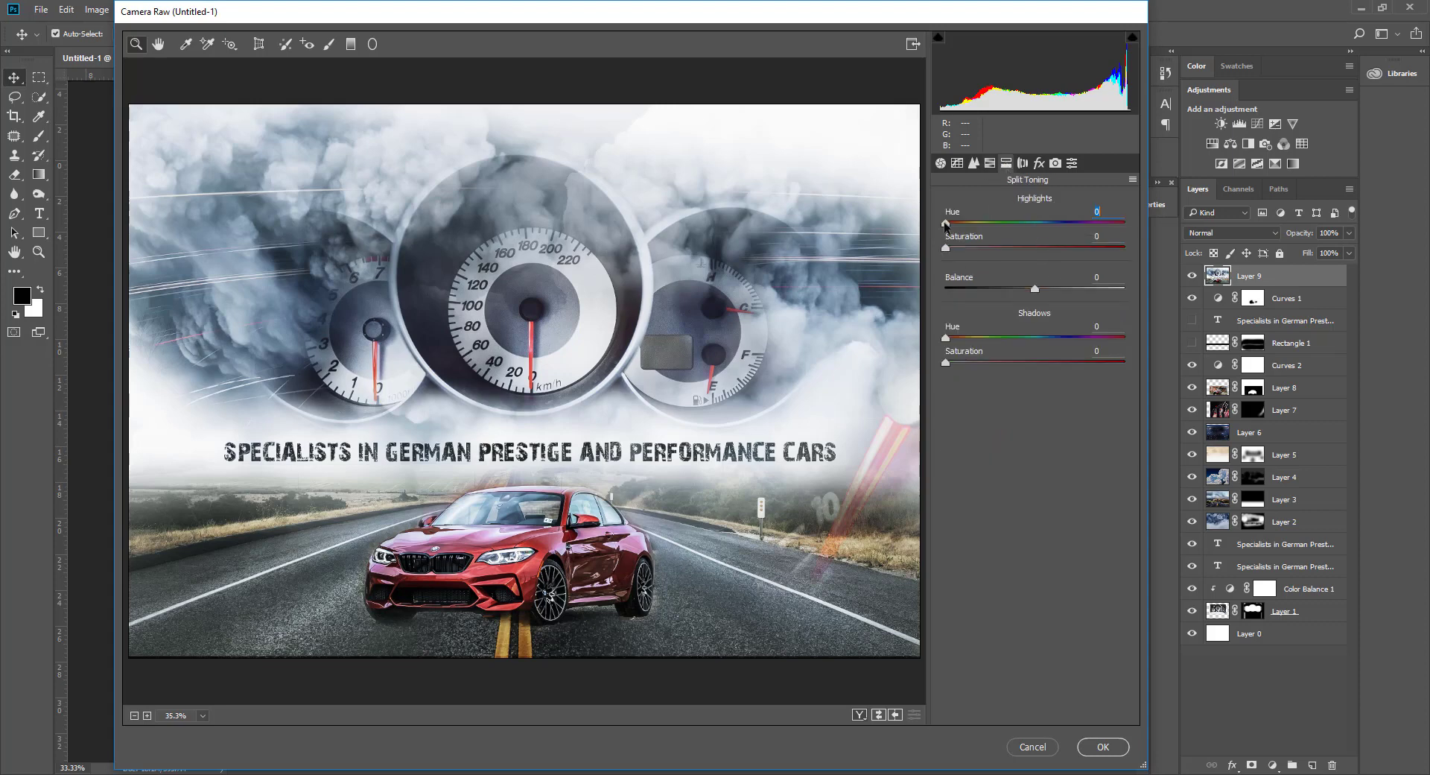
{"action": "left_click_drag", "start_coordinate": [945, 226], "coordinate": [1049, 234]}
{"action": "left_click_drag", "start_coordinate": [946, 248], "coordinate": [974, 250]}
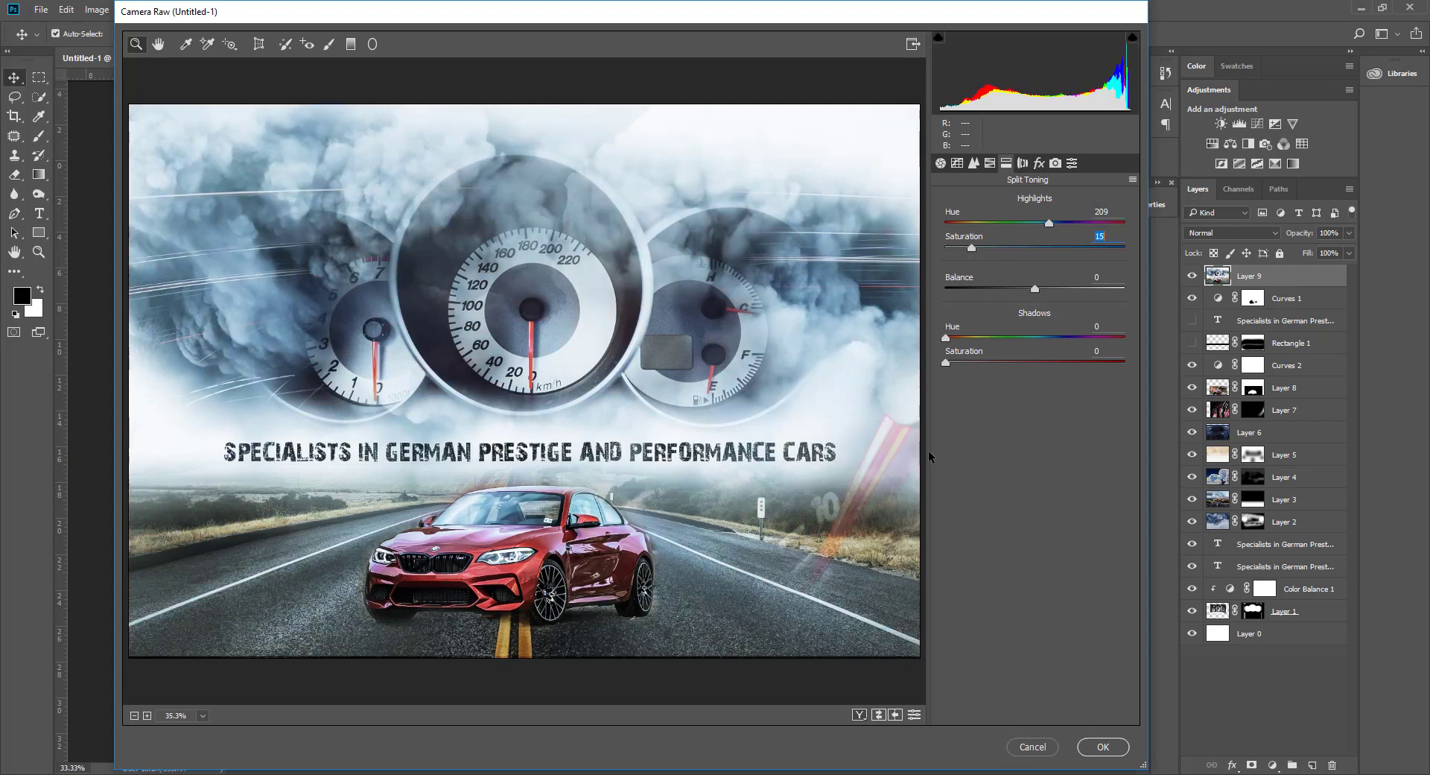
{"action": "left_click", "coordinate": [1110, 749]}
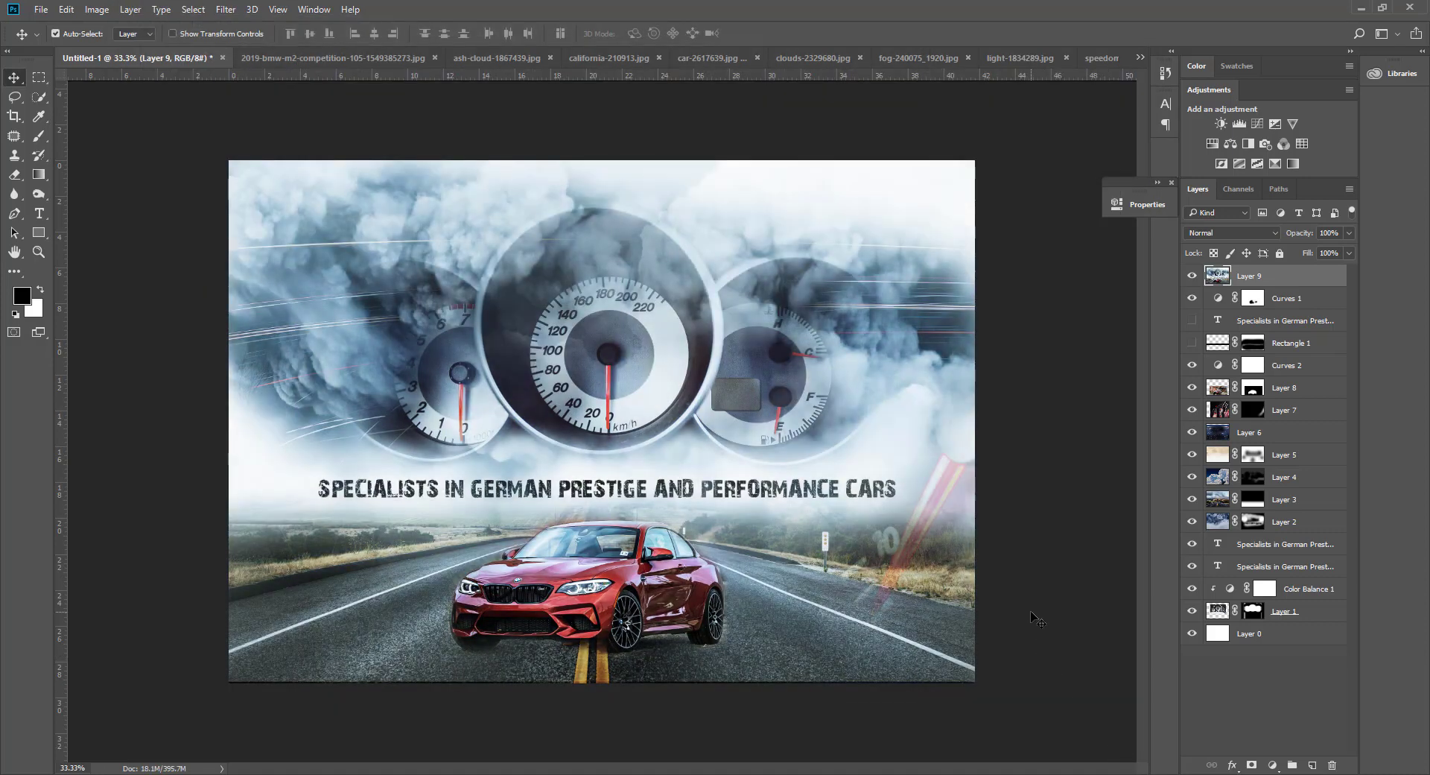
Zoom to 100% and inspect the speedometer detail.
{"action": "left_click", "coordinate": [39, 253]}
{"action": "double_click", "coordinate": [39, 252]}
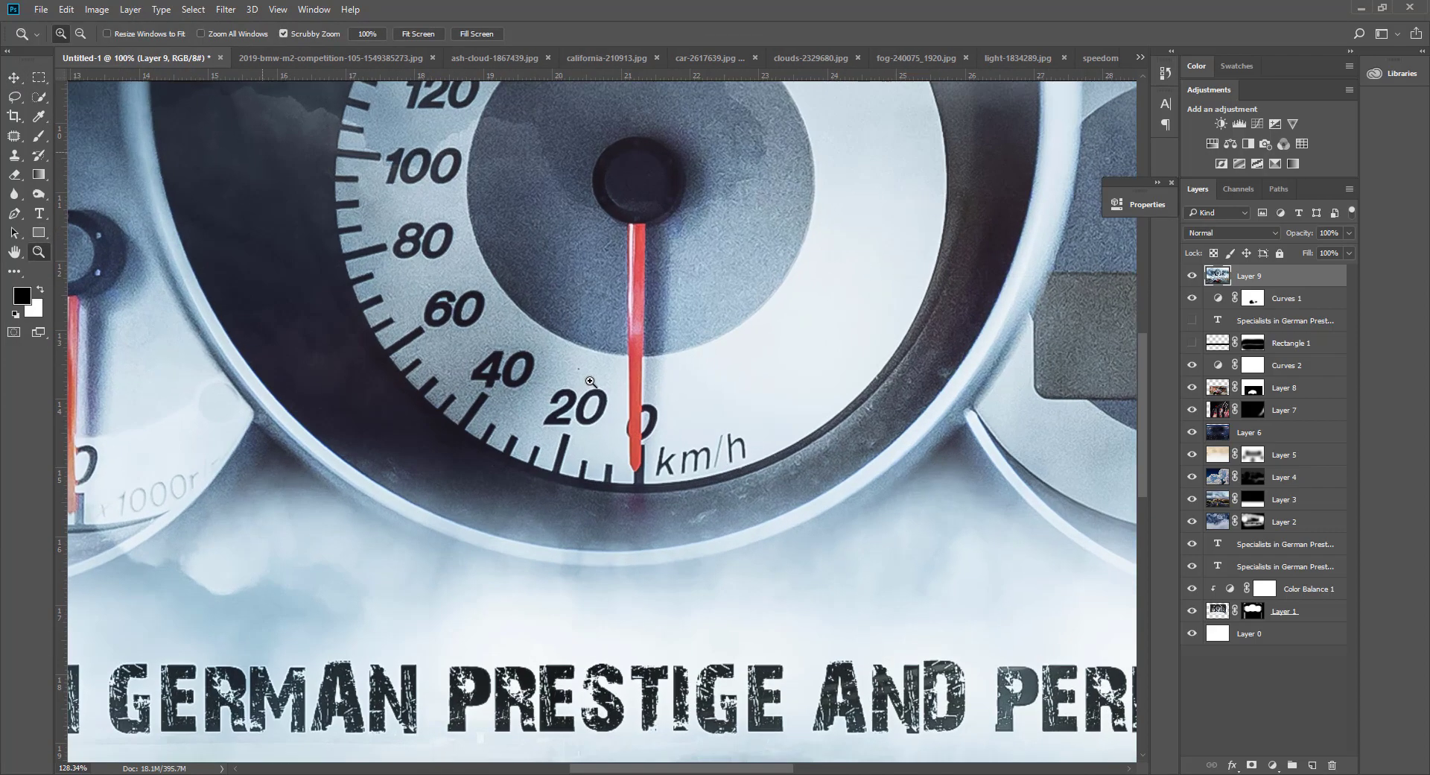
{"action": "left_click_drag", "start_coordinate": [569, 353], "coordinate": [642, 352]}
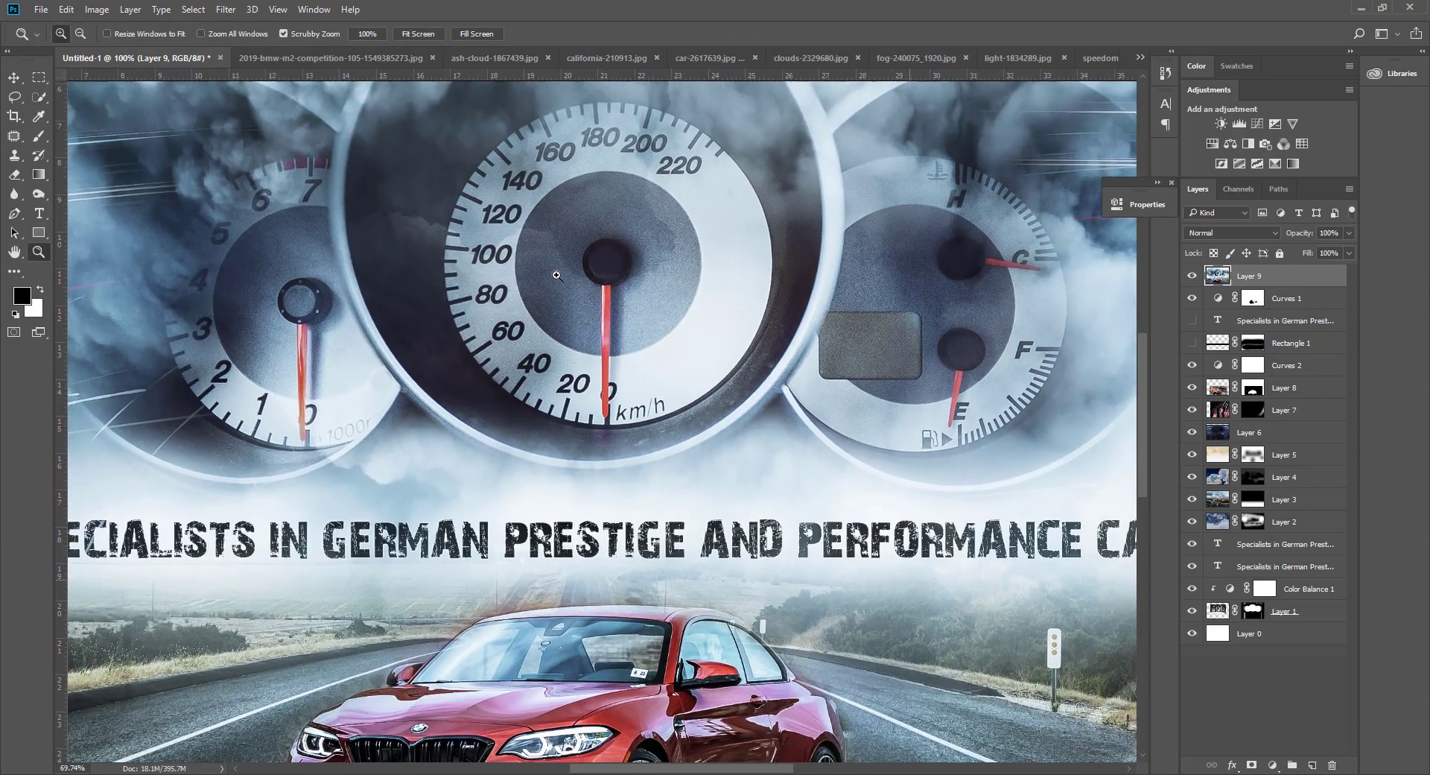
Show the banner full screen with the interface hidden, panning and zooming around it.
{"action": "key", "text": "f"}
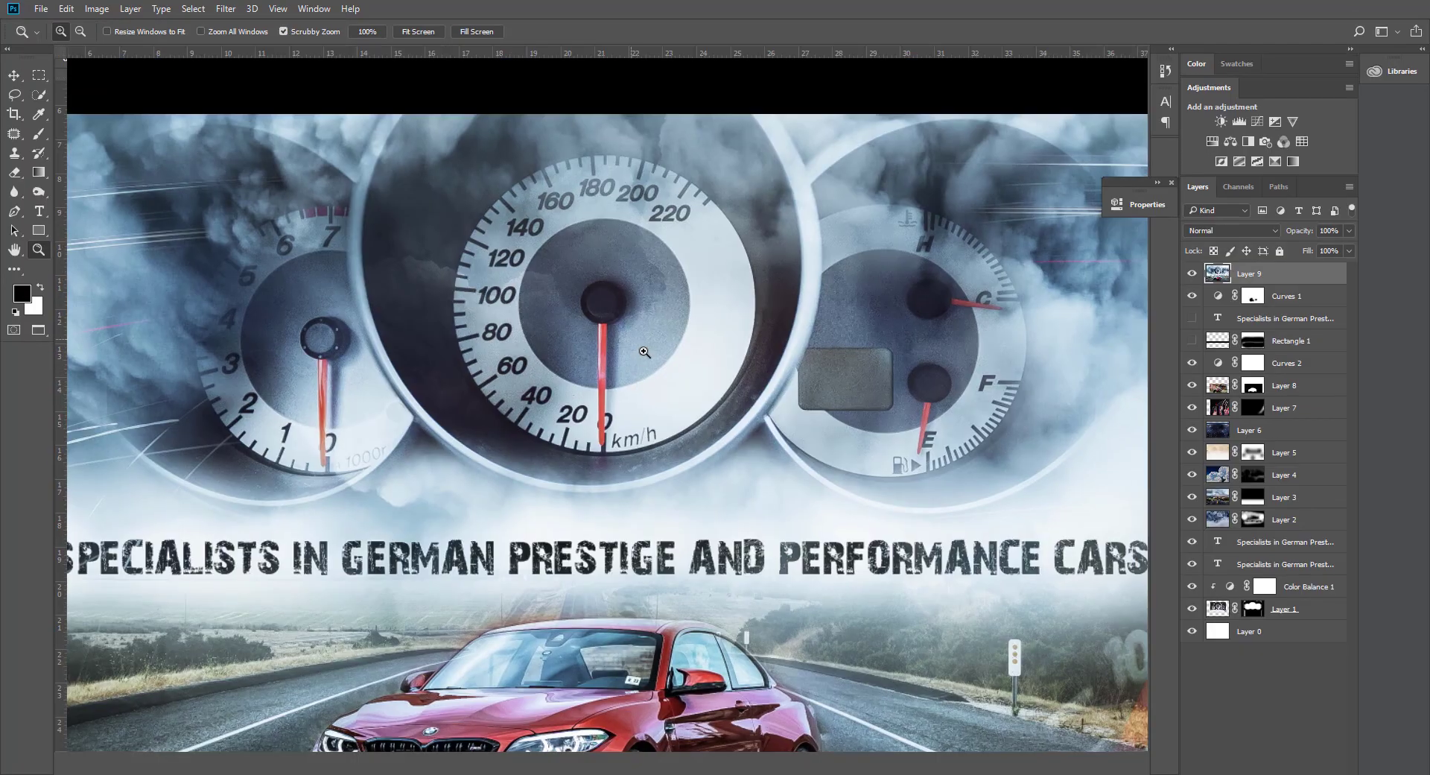
{"action": "key", "text": "f"}
{"action": "key", "text": "ctrl+r"}
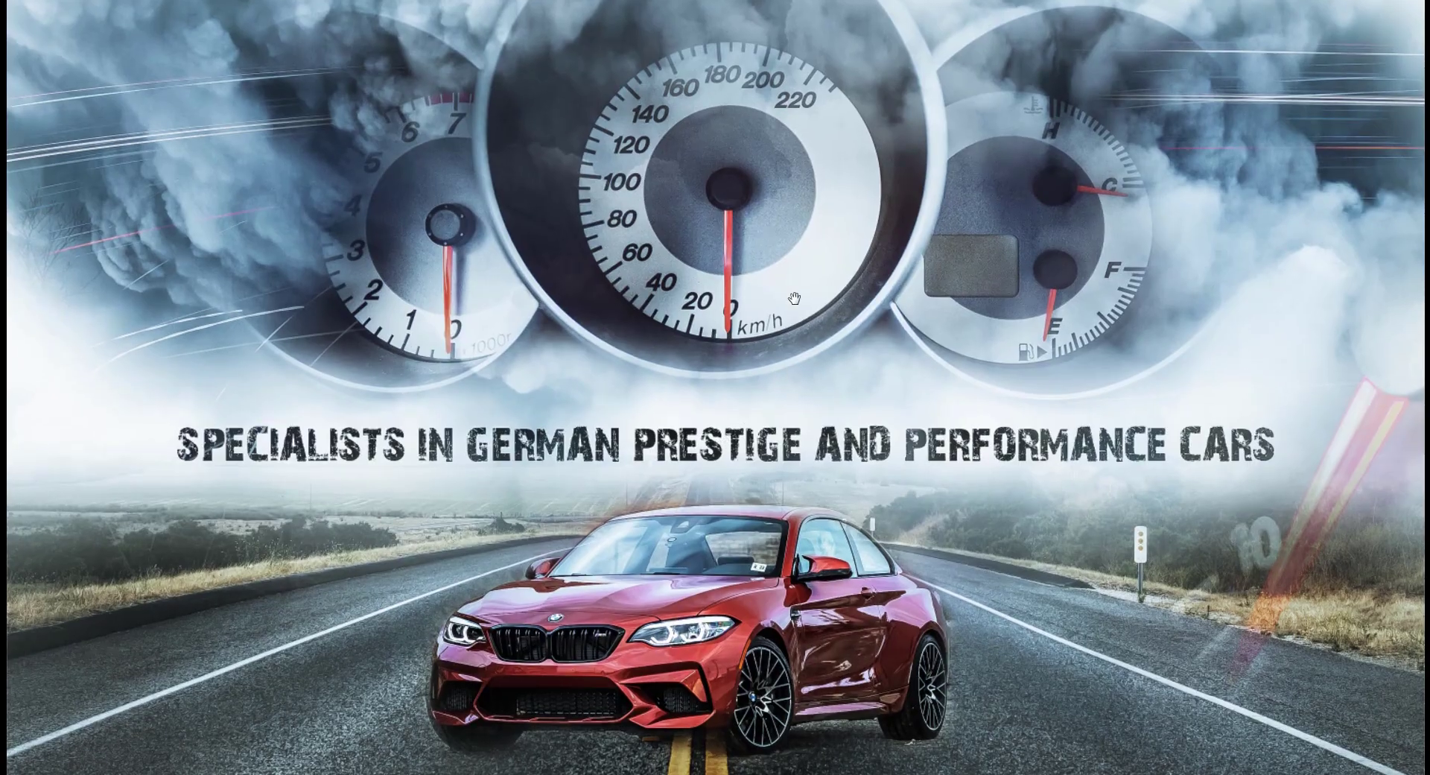
{"action": "mouse_move", "coordinate": [760, 389]}
{"action": "left_mouse_down"}
{"action": "mouse_move", "coordinate": [795, 414]}
{"action": "mouse_move", "coordinate": [798, 388]}
{"action": "mouse_move", "coordinate": [799, 422]}
{"action": "left_mouse_up"}
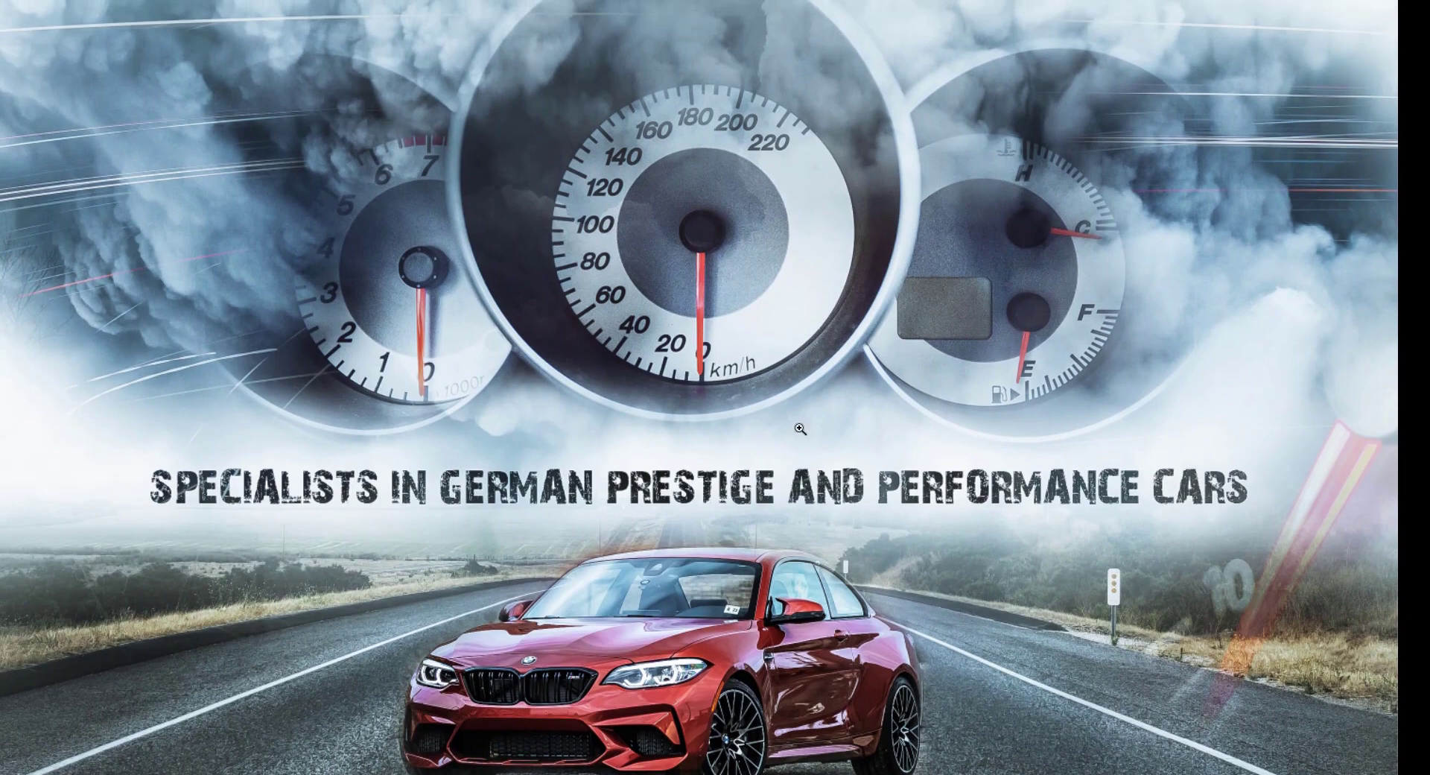
{"action": "left_click", "coordinate": [801, 429], "text": "alt"}
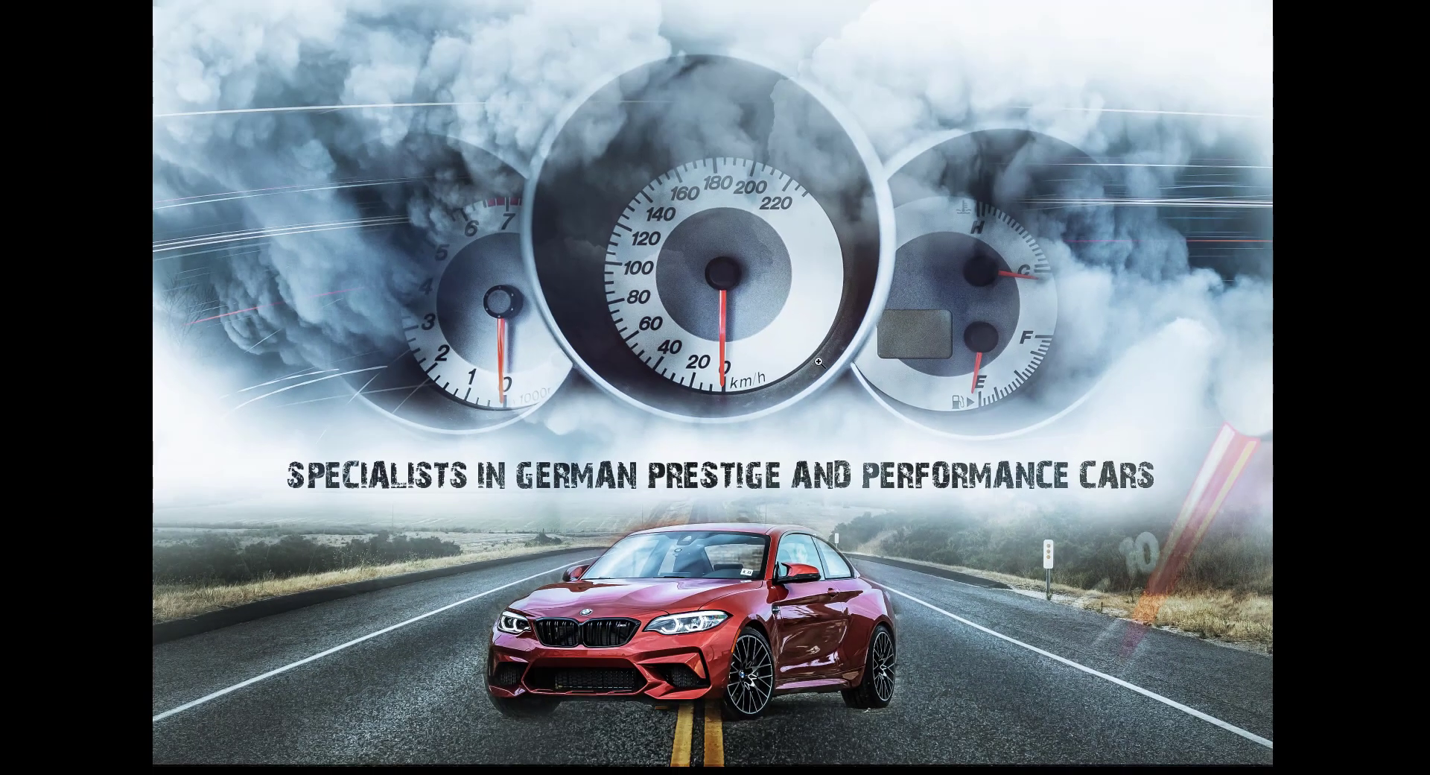
{"action": "left_click", "coordinate": [765, 402], "text": "alt"}
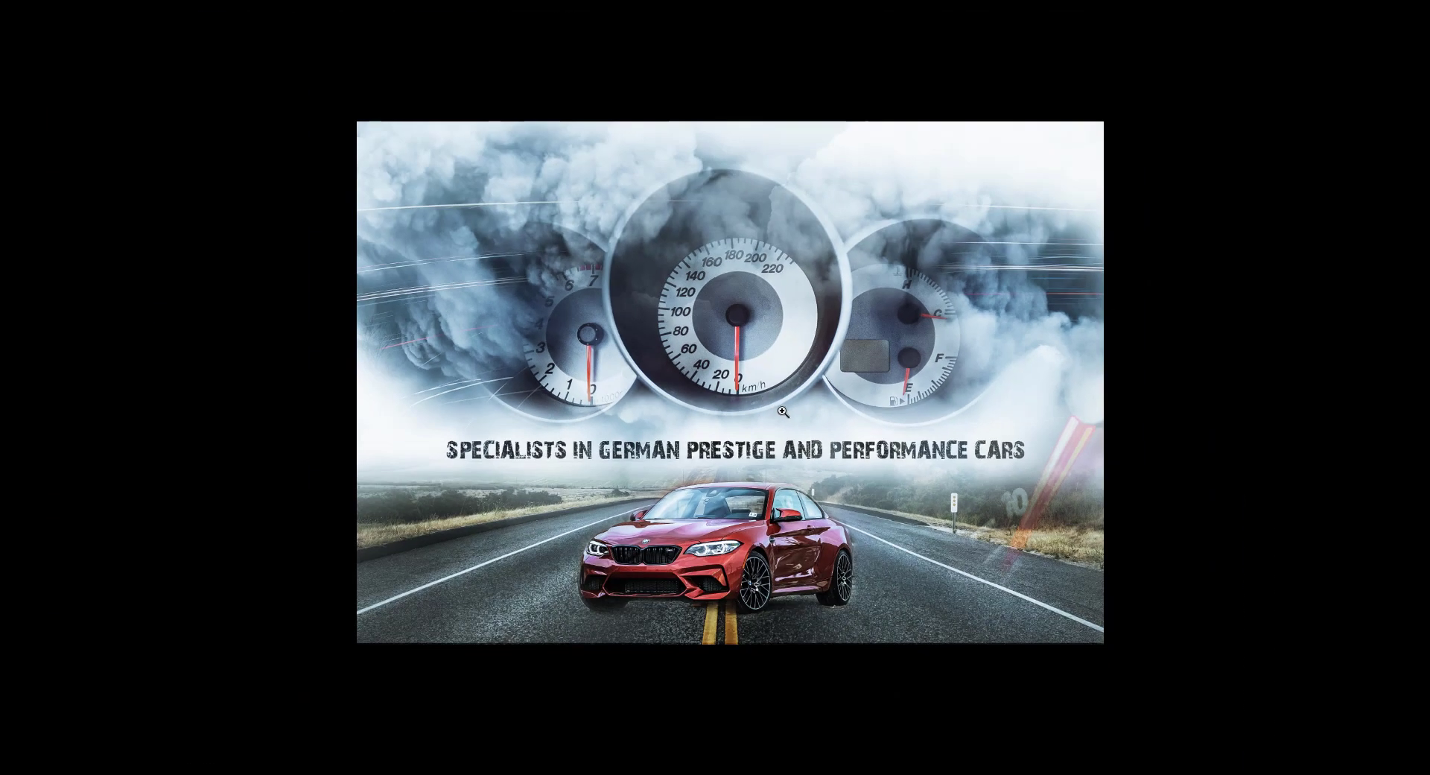
{"action": "left_click", "coordinate": [765, 409]}
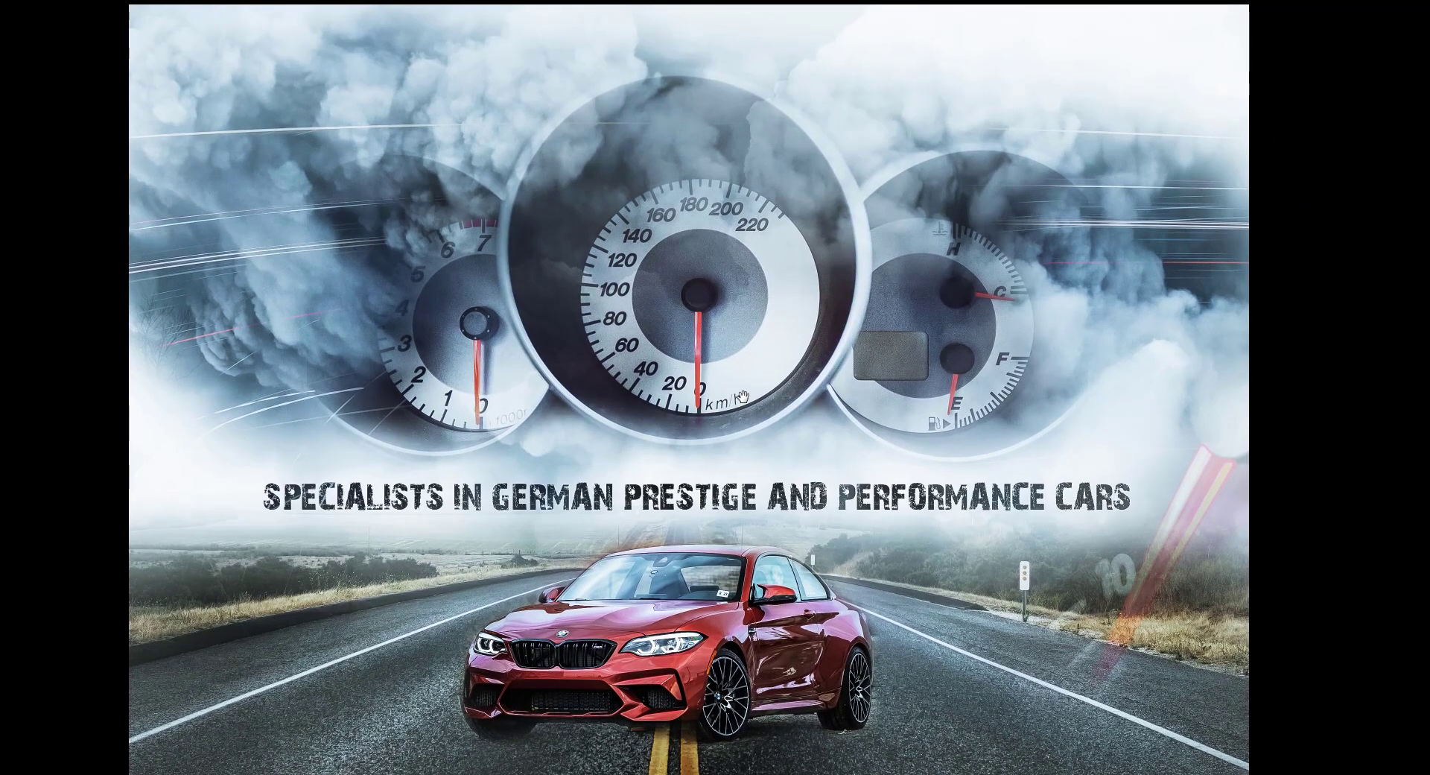